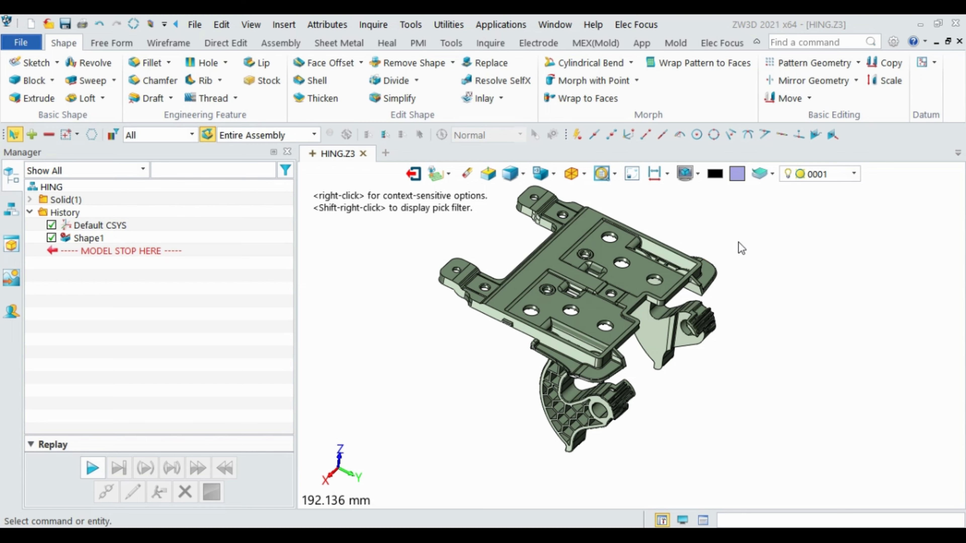
# - Switch to the Mold tools, then orbit and zoom the HING hinge to inspect several sides
pyautogui.scroll(-1, 724, 345)
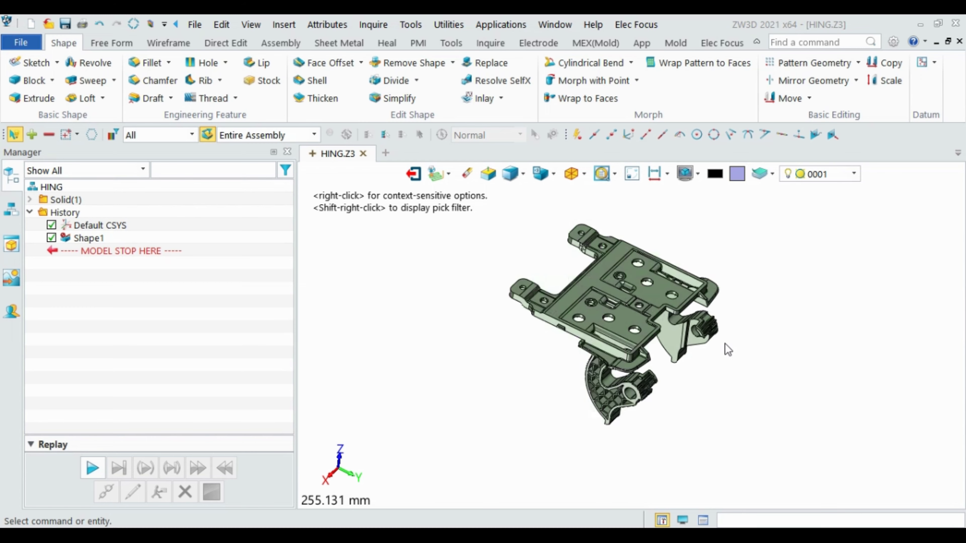
pyautogui.scroll(1, 777, 265)
pyautogui.click(676, 43)
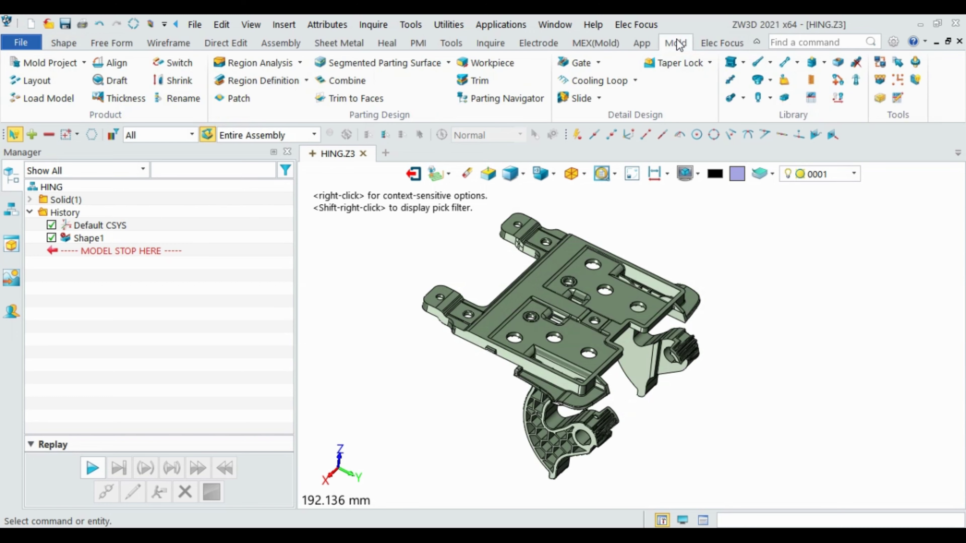
pyautogui.moveTo(747, 311); pyautogui.dragTo(752, 310, button='middle')
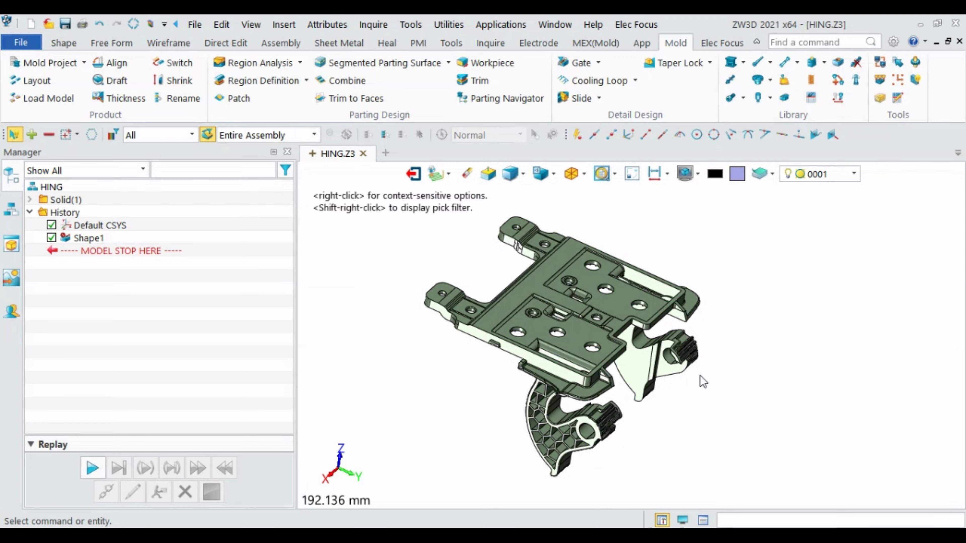
pyautogui.scroll(2, 471, 382)
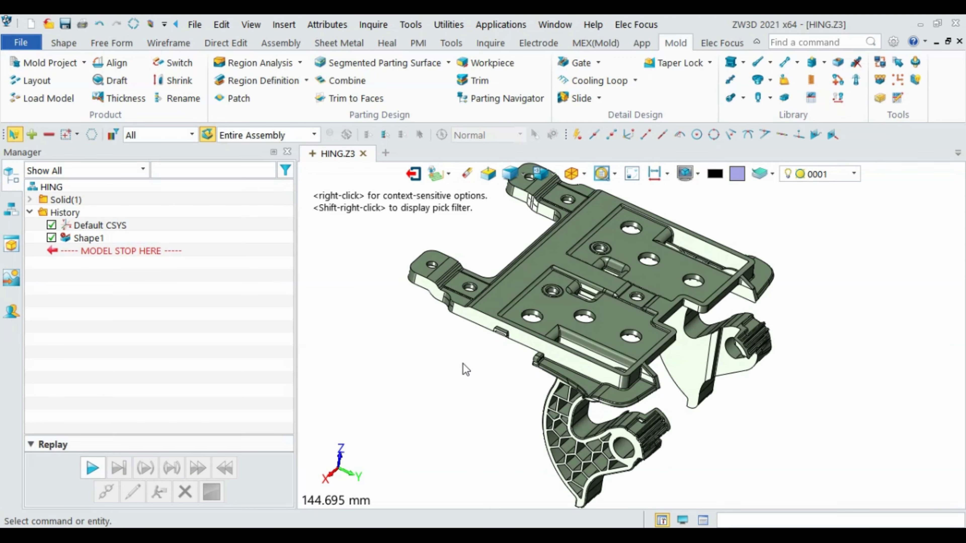
pyautogui.moveTo(464, 369)
pyautogui.mouseDown(button='middle')
pyautogui.moveTo(459, 345)
pyautogui.moveTo(476, 328)
pyautogui.moveTo(454, 343)
pyautogui.moveTo(459, 356)
pyautogui.mouseUp(button='middle')
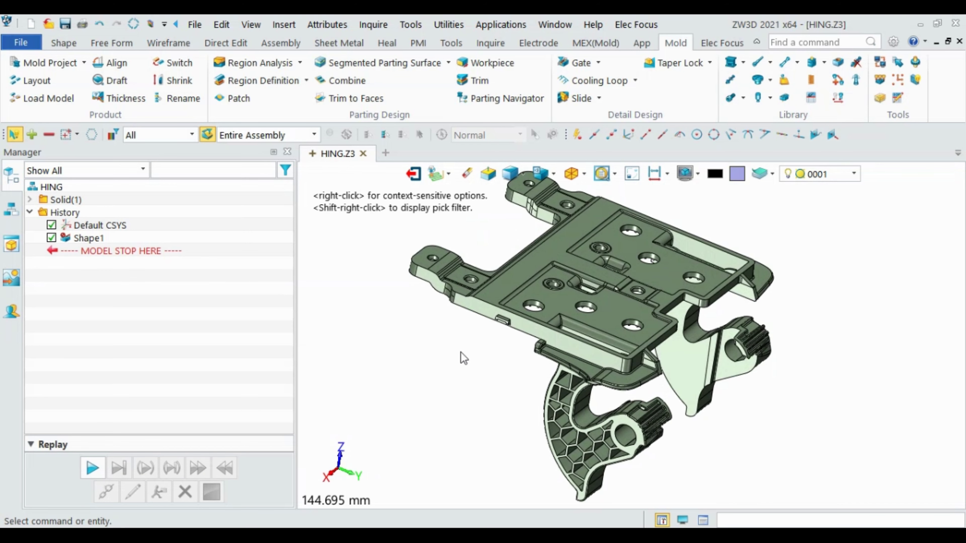
pyautogui.scroll(-2, 478, 358)
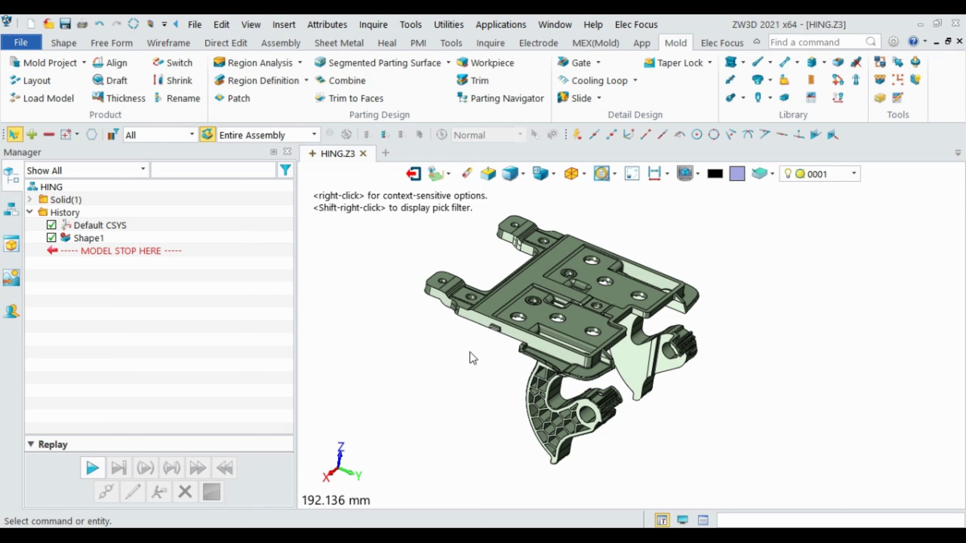
pyautogui.moveTo(700, 239); pyautogui.dragTo(703, 247, button='middle')
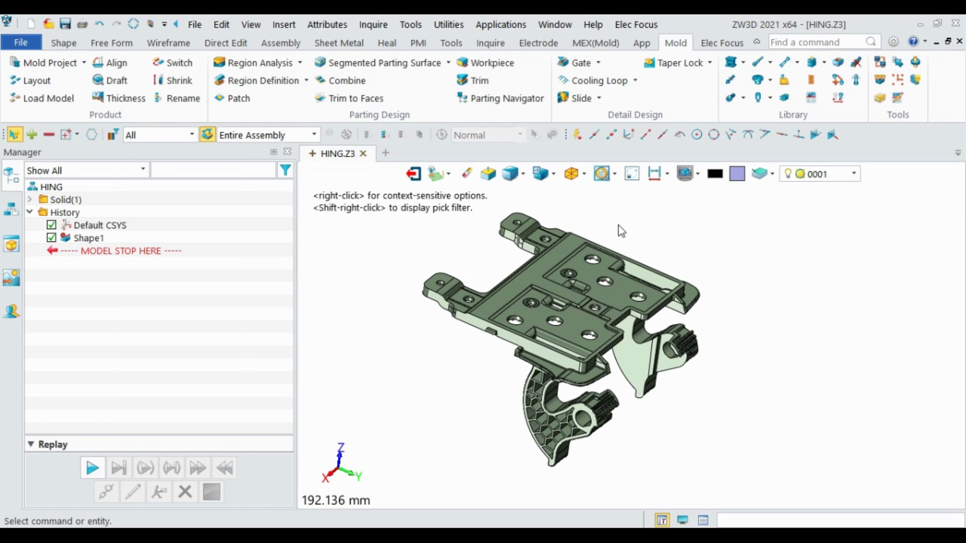
# - Show the hinge from the Top view, fit it, and orbit to a tilted front view
pyautogui.click(584, 175)
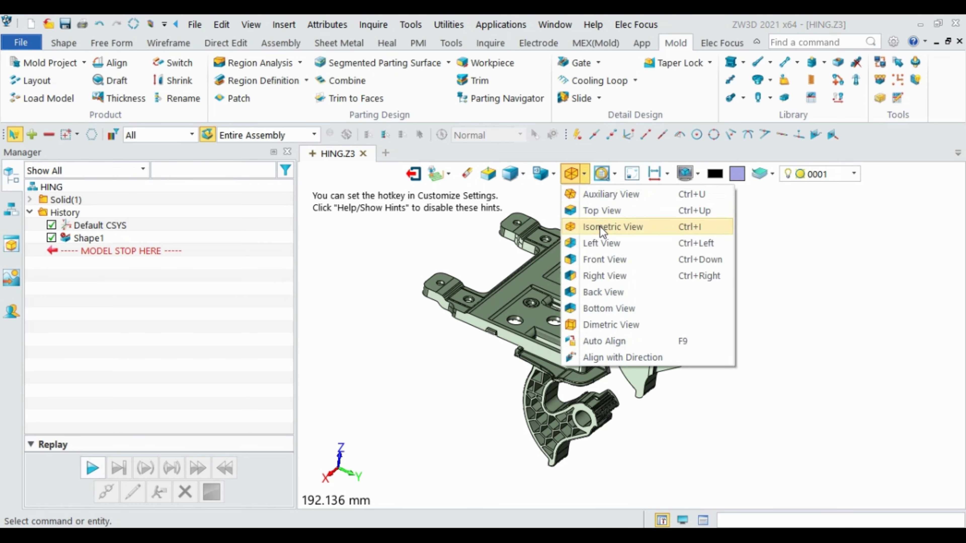
pyautogui.click(601, 211)
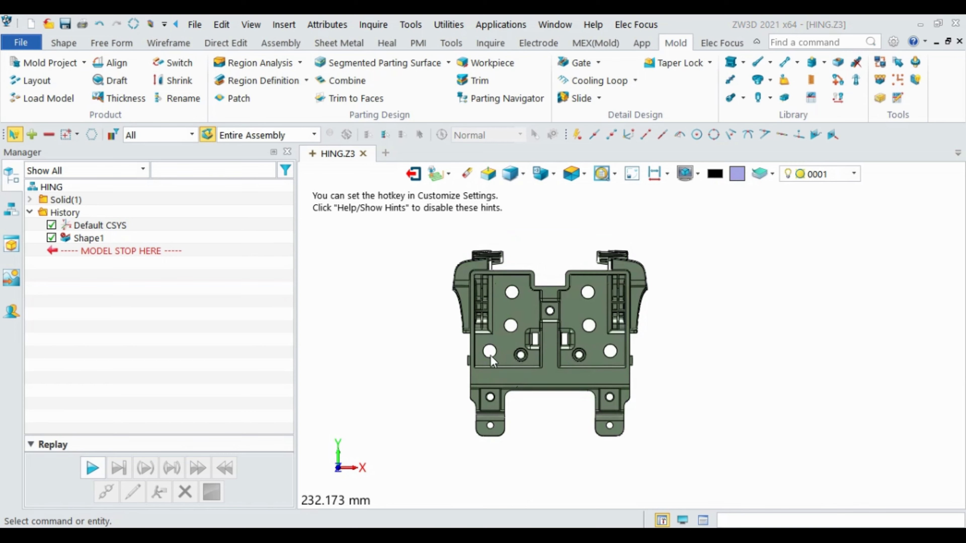
pyautogui.click(574, 176)
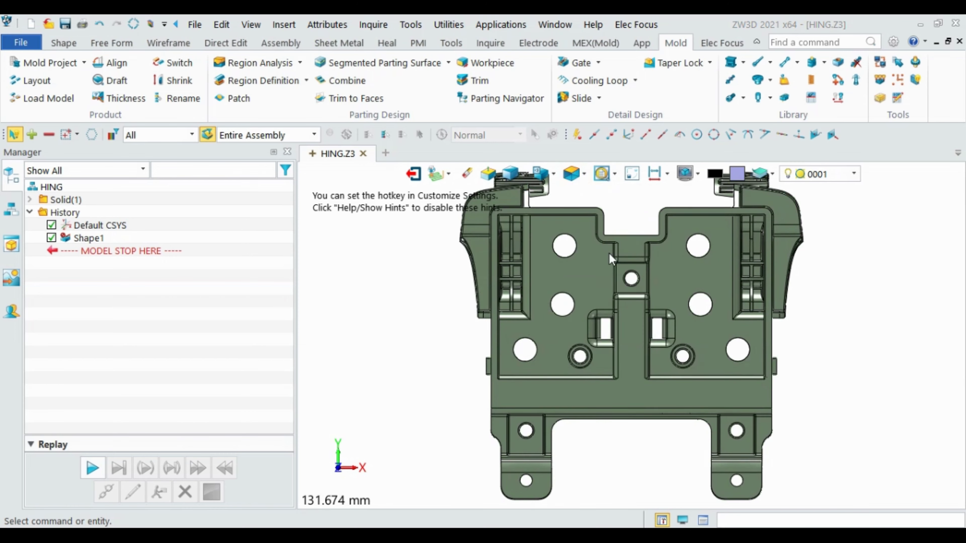
pyautogui.scroll(-2, 503, 392)
pyautogui.moveTo(727, 392)
pyautogui.mouseDown(button='middle')
pyautogui.moveTo(728, 319)
pyautogui.moveTo(615, 205)
pyautogui.mouseUp(button='middle')
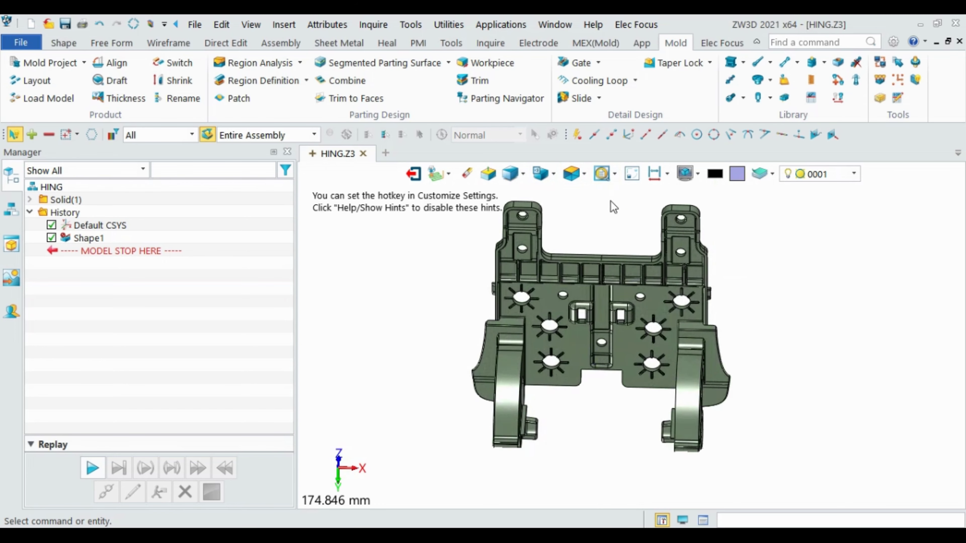
# - Switch the hinge to the Isometric standard view
pyautogui.click(585, 172)
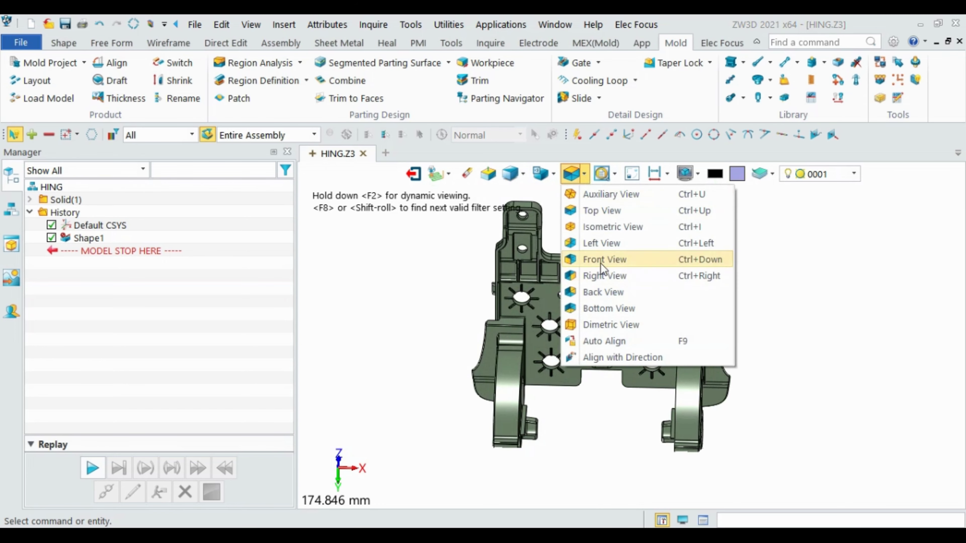
pyautogui.click(605, 229)
pyautogui.scroll(-2, 495, 354)
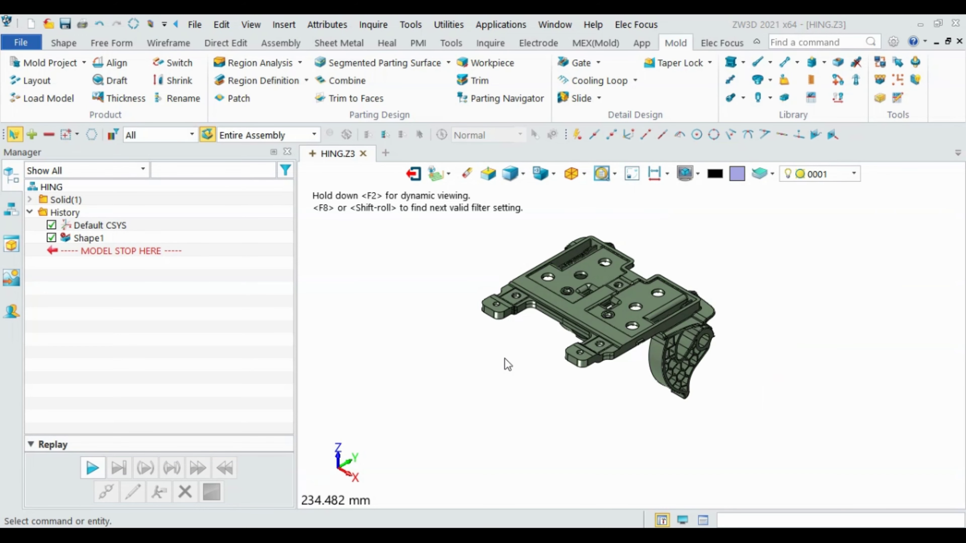
pyautogui.click(586, 173)
# - Show the hinge from the Bottom view and zoom deep into its underside faces
pyautogui.click(609, 308)
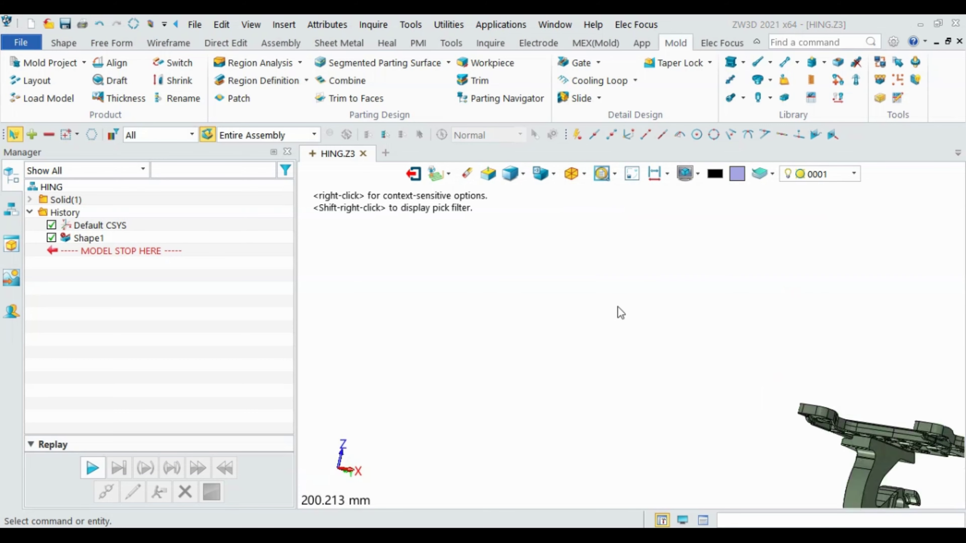
pyautogui.scroll(4, 586, 265)
pyautogui.scroll(3, 647, 257)
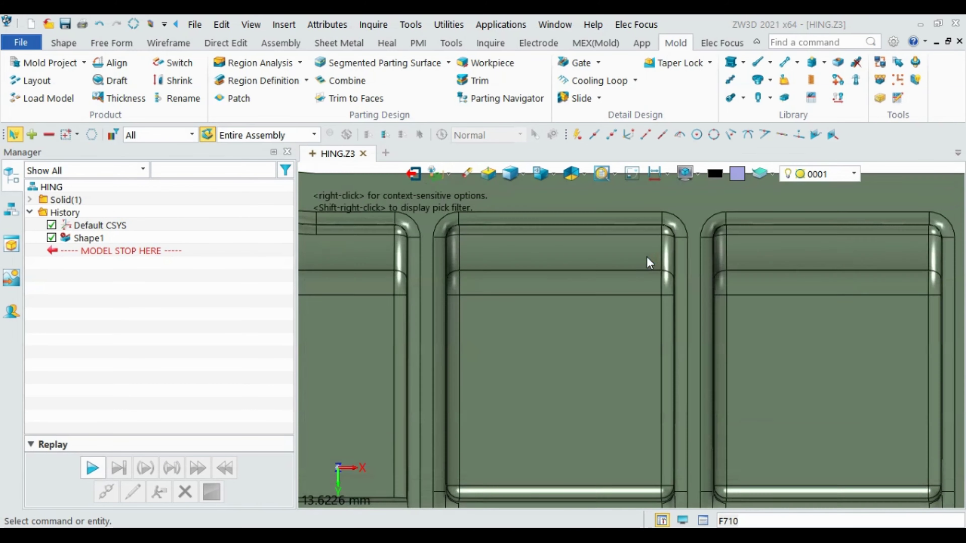
pyautogui.scroll(1, 685, 262)
pyautogui.scroll(3, 686, 252)
pyautogui.scroll(1, 676, 253)
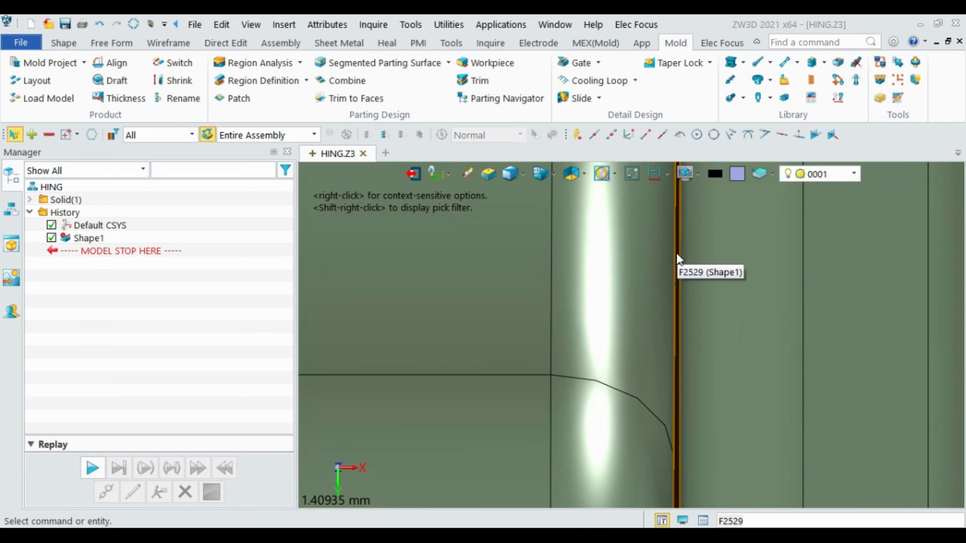
# - Zoom back out and orbit the hinge to an oblique 3D view
pyautogui.scroll(-3, 676, 253)
pyautogui.scroll(-3, 558, 266)
pyautogui.scroll(5, 592, 279)
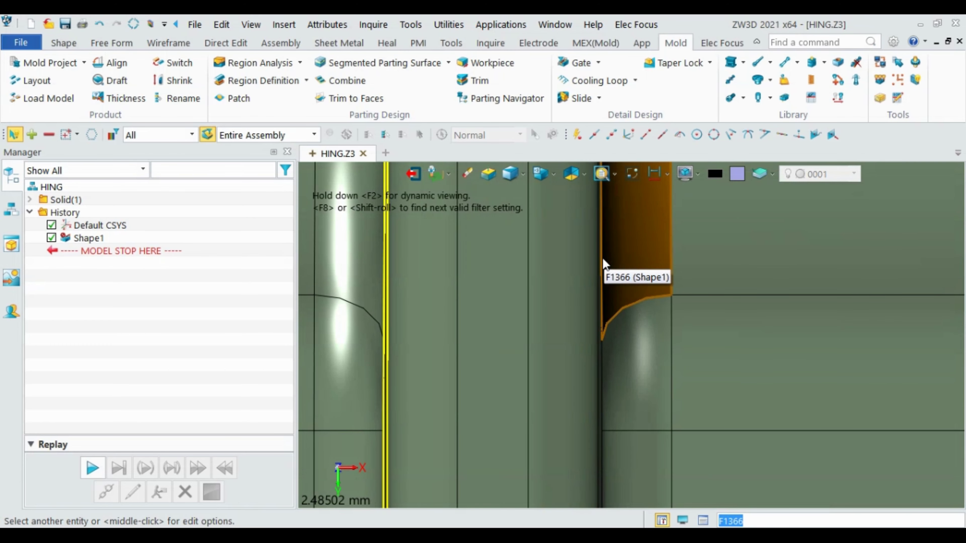
pyautogui.scroll(-3, 605, 263)
pyautogui.scroll(-3, 606, 259)
pyautogui.scroll(-3, 613, 236)
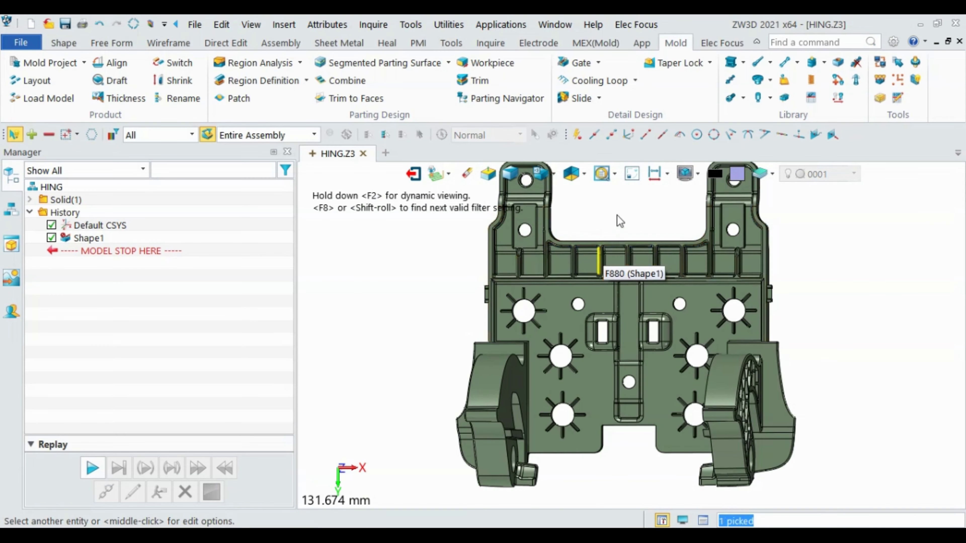
pyautogui.moveTo(619, 221); pyautogui.dragTo(622, 246, button='right')
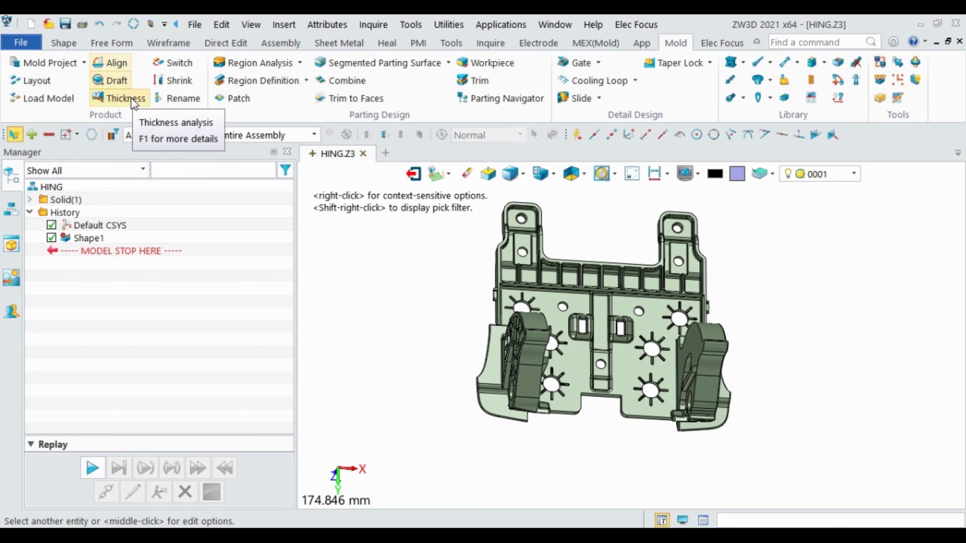
# - Put the hinge in Isometric view and zoom in and back out
pyautogui.click(585, 174)
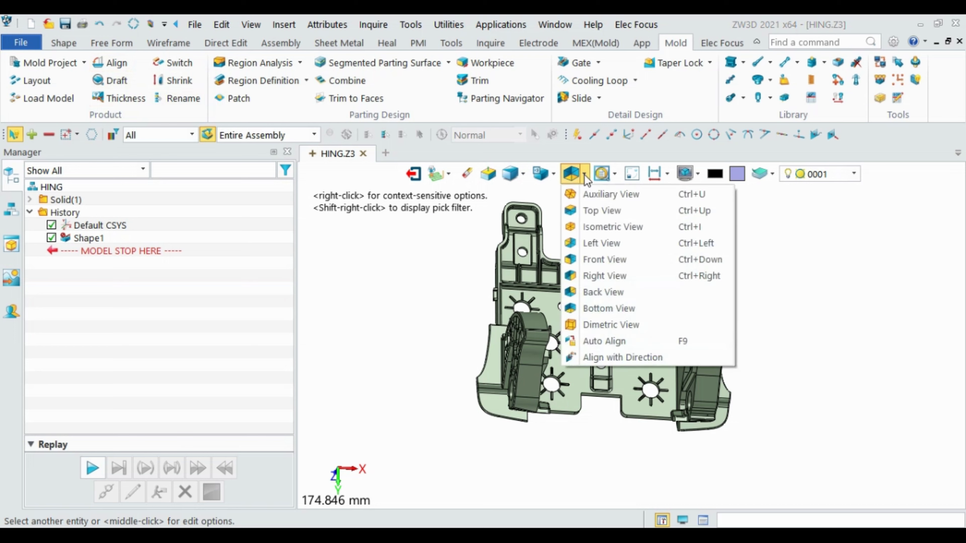
pyautogui.click(597, 227)
pyautogui.scroll(-3, 475, 362)
pyautogui.scroll(2, 531, 308)
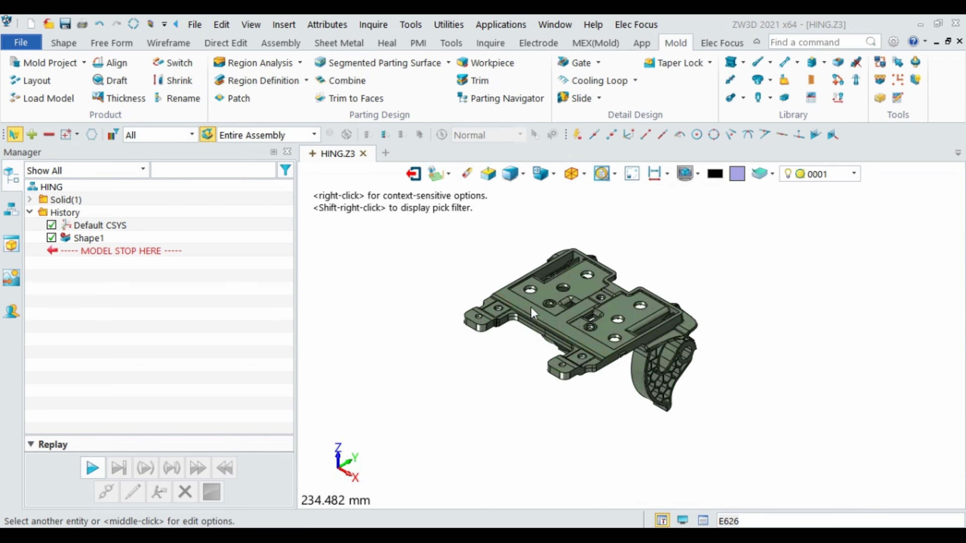
pyautogui.scroll(3, 609, 293)
pyautogui.scroll(-2, 647, 259)
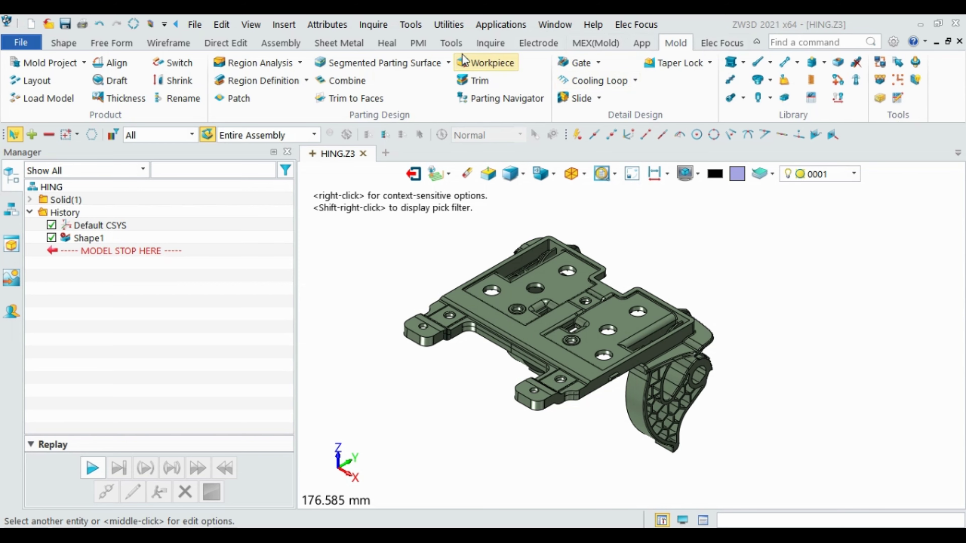
# - Run an Undercut Analysis on the hinge with pull direction 0,0,1
pyautogui.click(491, 42)
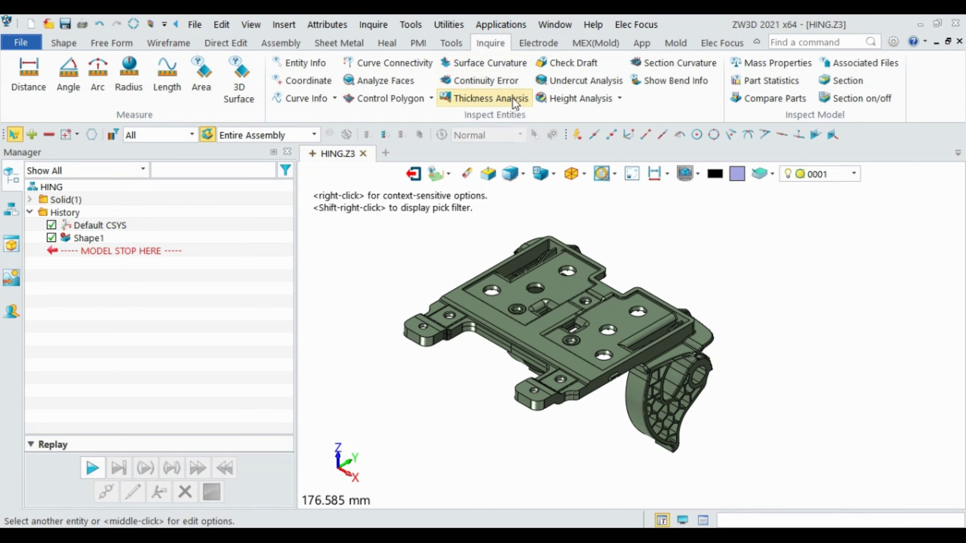
pyautogui.click(579, 81)
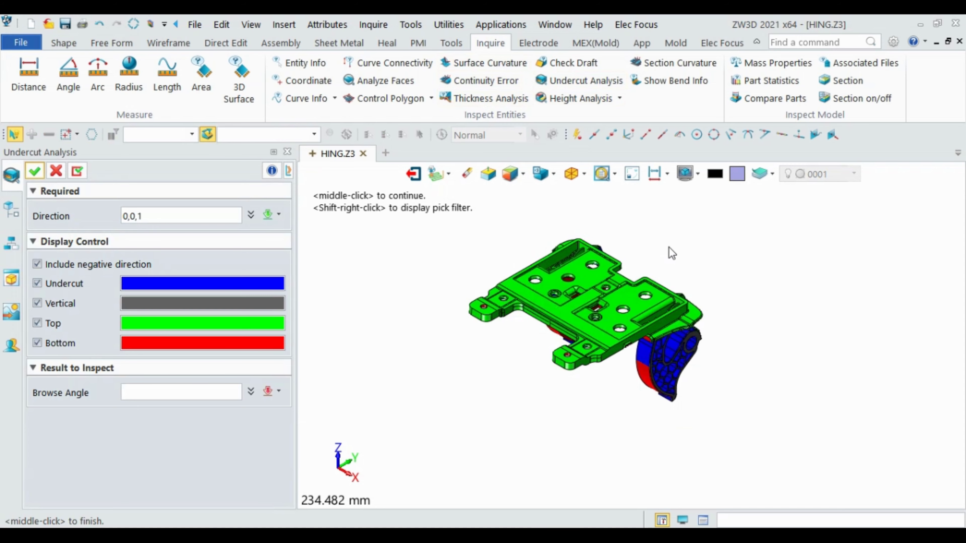
pyautogui.click(182, 216)
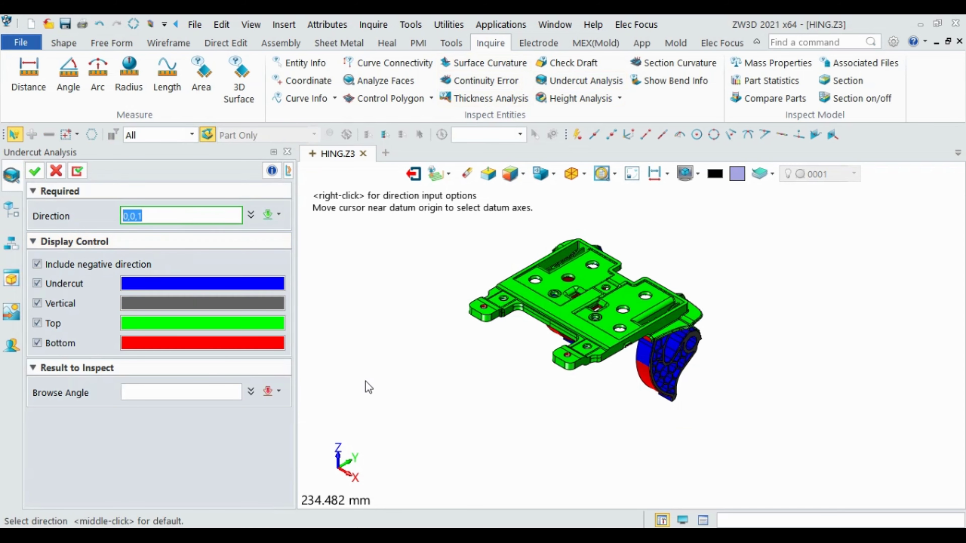
pyautogui.click(337, 456)
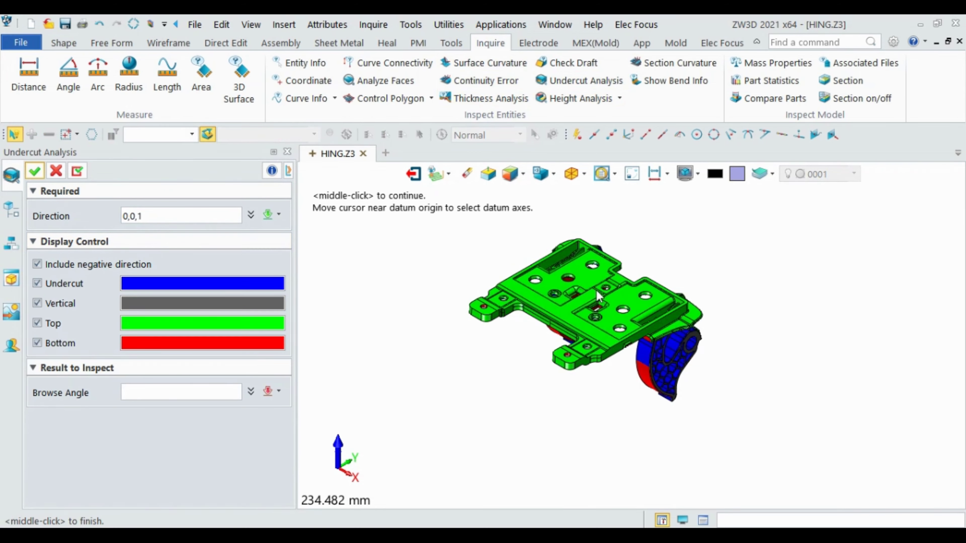
# - Orbit and zoom around the hinge to inspect the undercut face colouring from the sides
pyautogui.scroll(2, 673, 290)
pyautogui.moveTo(729, 290)
pyautogui.mouseDown(button='right')
pyautogui.moveTo(725, 264)
pyautogui.moveTo(590, 281)
pyautogui.moveTo(582, 320)
pyautogui.mouseUp(button='right')
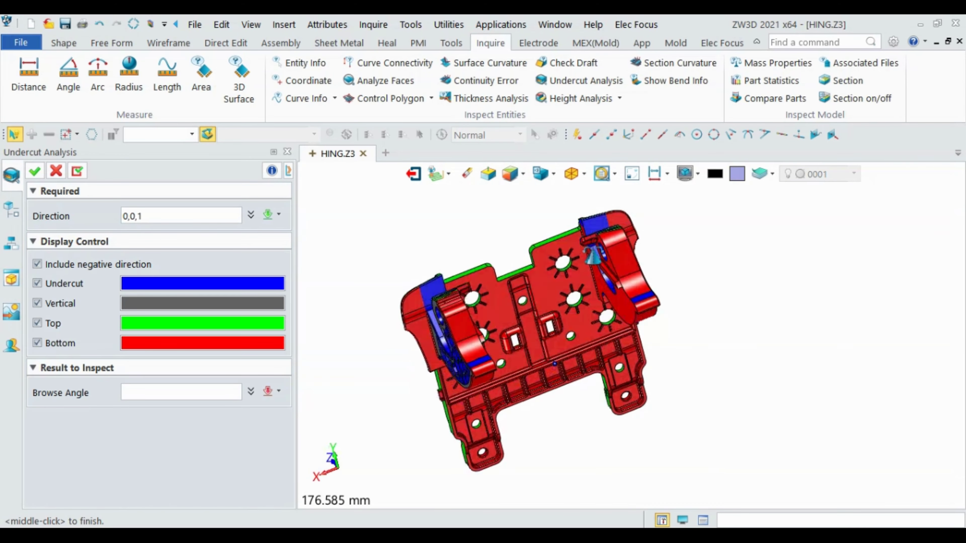
pyautogui.scroll(4, 582, 321)
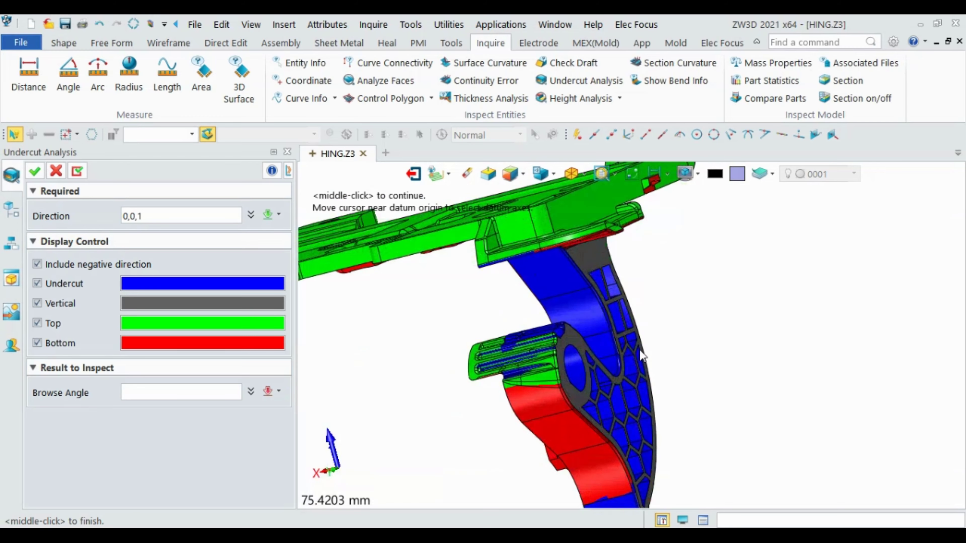
pyautogui.scroll(2, 585, 327)
pyautogui.scroll(-3, 586, 310)
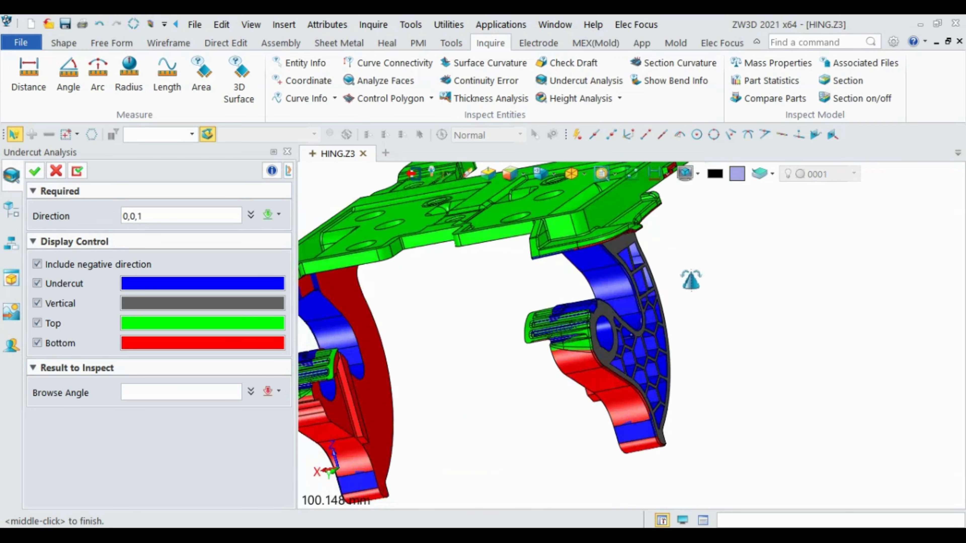
pyautogui.moveTo(586, 310)
pyautogui.mouseDown(button='right')
pyautogui.moveTo(669, 308)
pyautogui.moveTo(608, 297)
pyautogui.moveTo(623, 325)
pyautogui.moveTo(581, 338)
pyautogui.mouseUp(button='right')
pyautogui.scroll(-1, 670, 308)
pyautogui.scroll(-3, 670, 308)
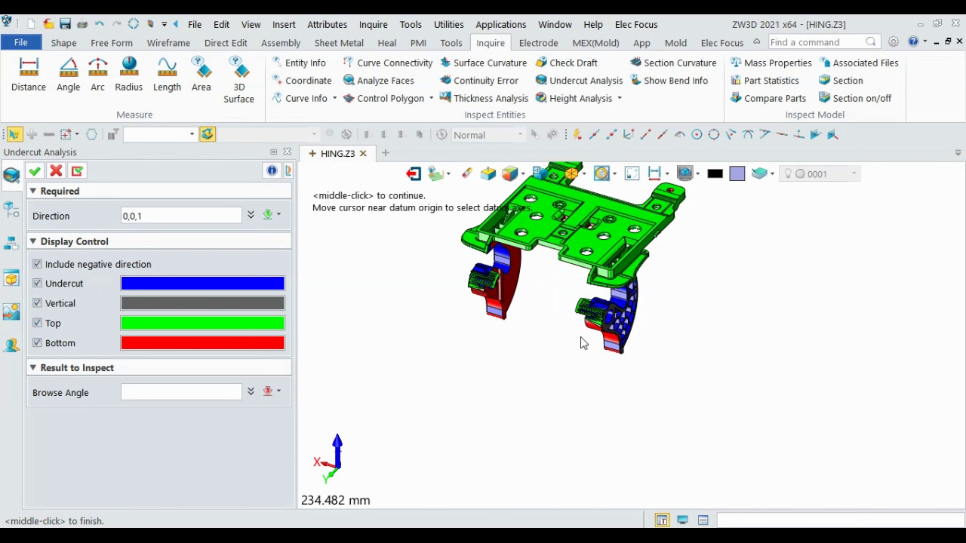
pyautogui.scroll(-3, 598, 278)
pyautogui.scroll(7, 592, 266)
pyautogui.moveTo(637, 297); pyautogui.dragTo(637, 289, button='right')
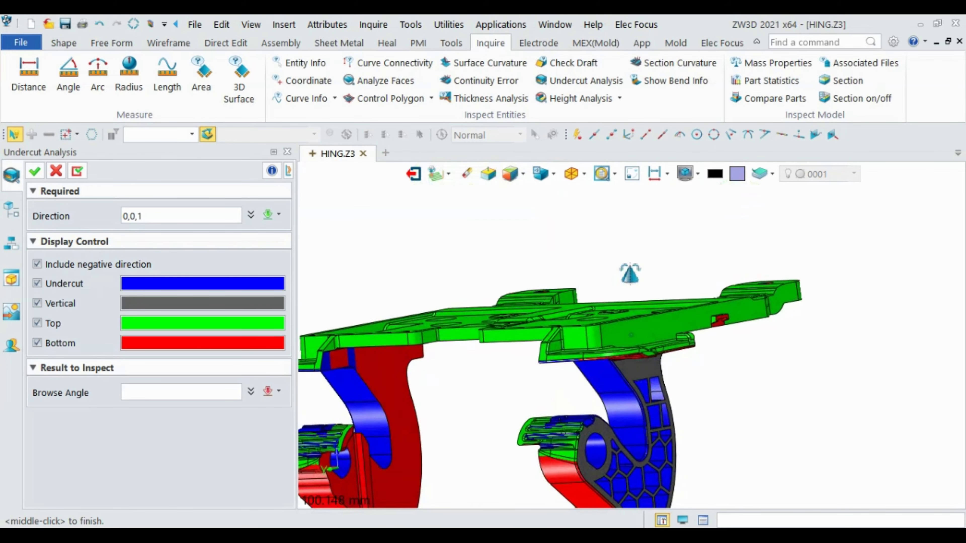
pyautogui.scroll(-2, 637, 290)
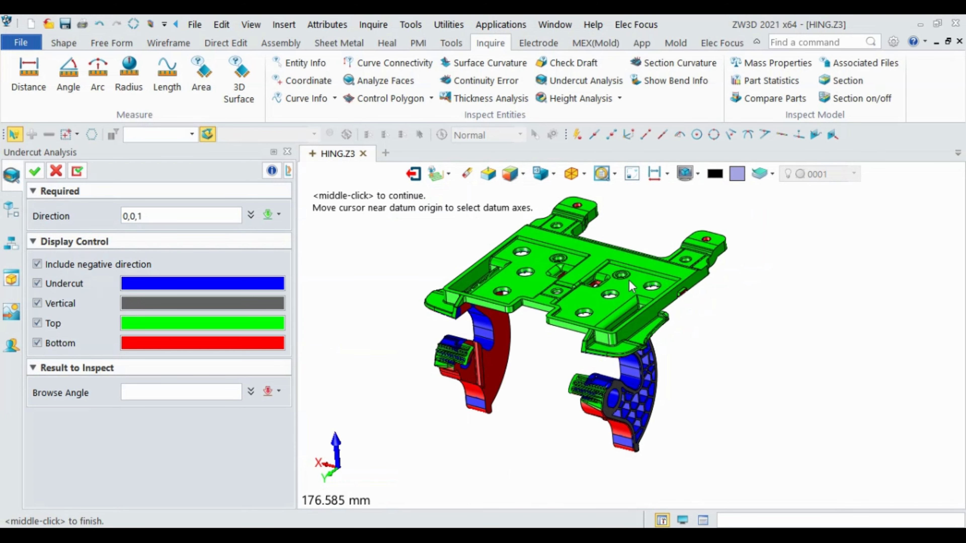
pyautogui.scroll(-1, 547, 351)
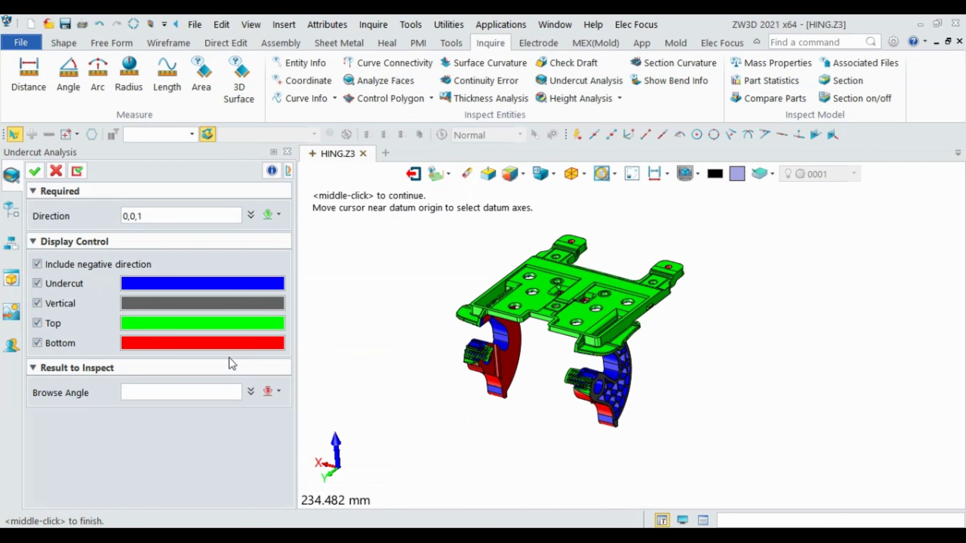
pyautogui.click(174, 394)
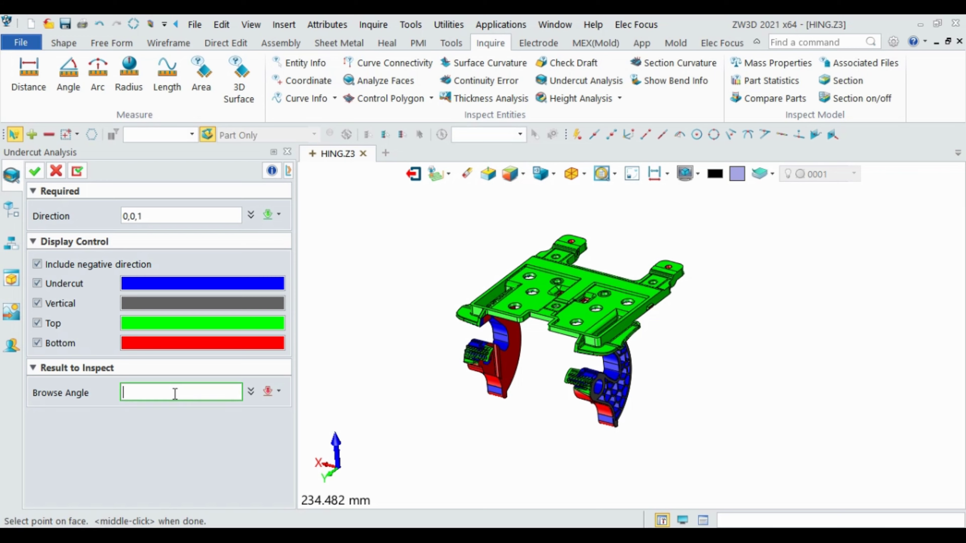
pyautogui.scroll(5, 625, 362)
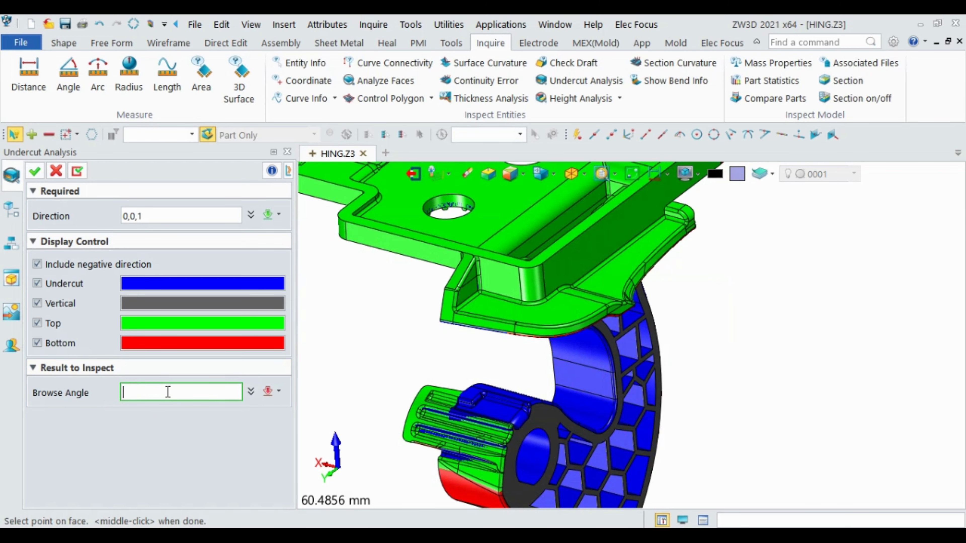
pyautogui.click(149, 392)
pyautogui.scroll(3, 619, 354)
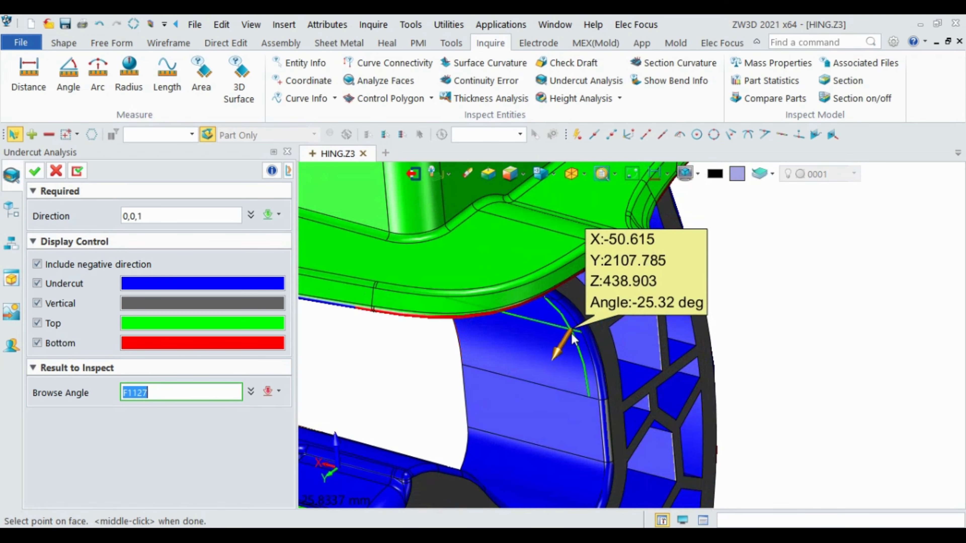
pyautogui.scroll(-4, 578, 323)
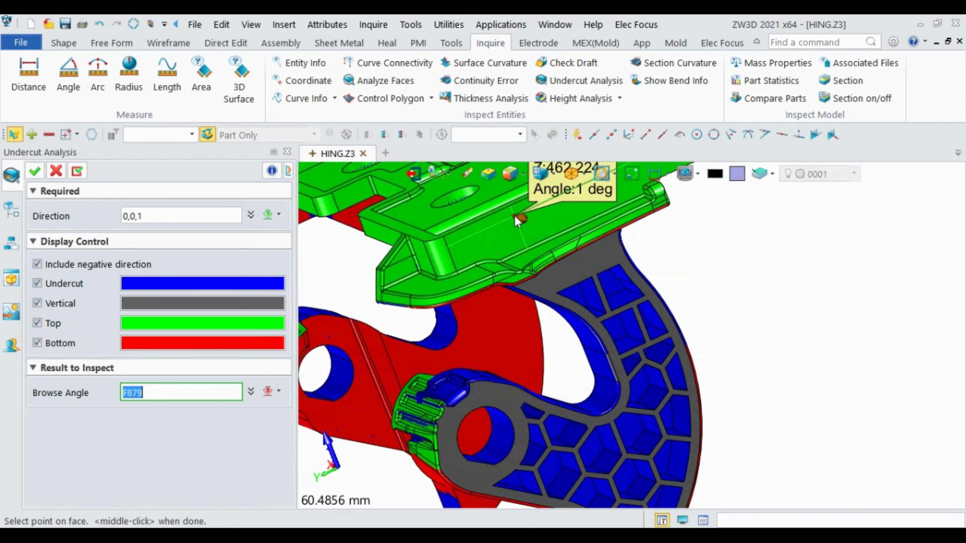
pyautogui.scroll(-3, 519, 233)
pyautogui.moveTo(520, 233); pyautogui.dragTo(473, 260, button='right')
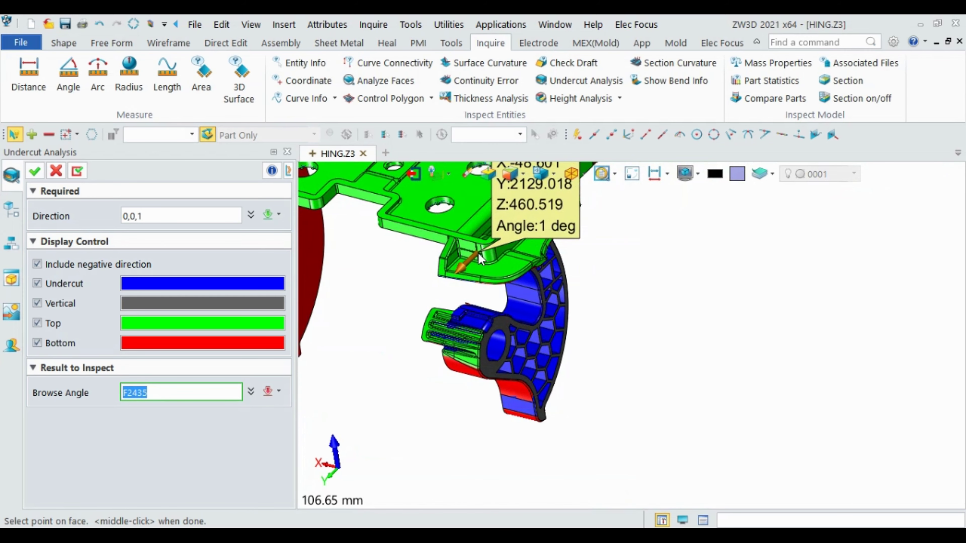
pyautogui.scroll(2, 479, 254)
pyautogui.scroll(2, 464, 266)
pyautogui.scroll(-1, 492, 278)
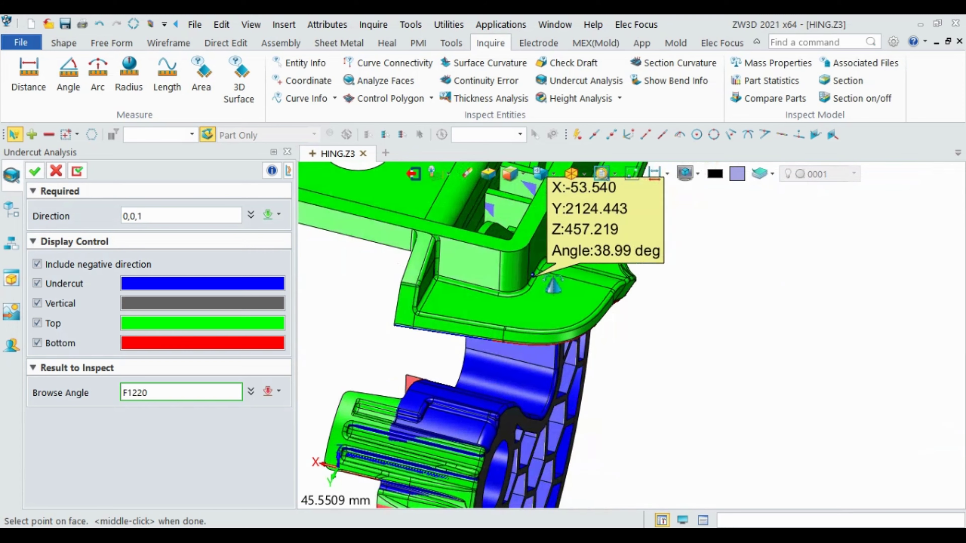
pyautogui.scroll(-3, 467, 270)
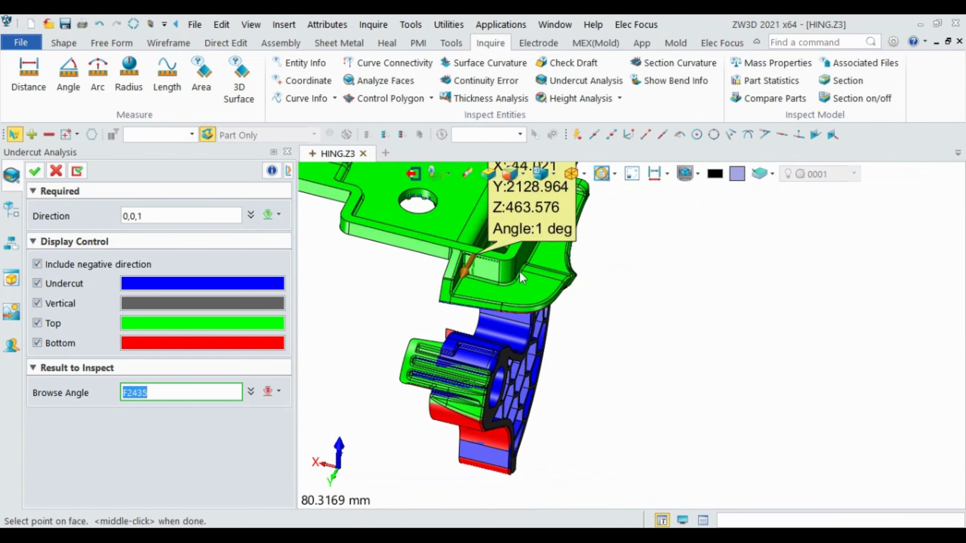
pyautogui.scroll(-4, 419, 251)
pyautogui.moveTo(418, 251)
pyautogui.mouseDown(button='right')
pyautogui.moveTo(577, 341)
pyautogui.moveTo(521, 338)
pyautogui.mouseUp(button='right')
pyautogui.scroll(1, 456, 172)
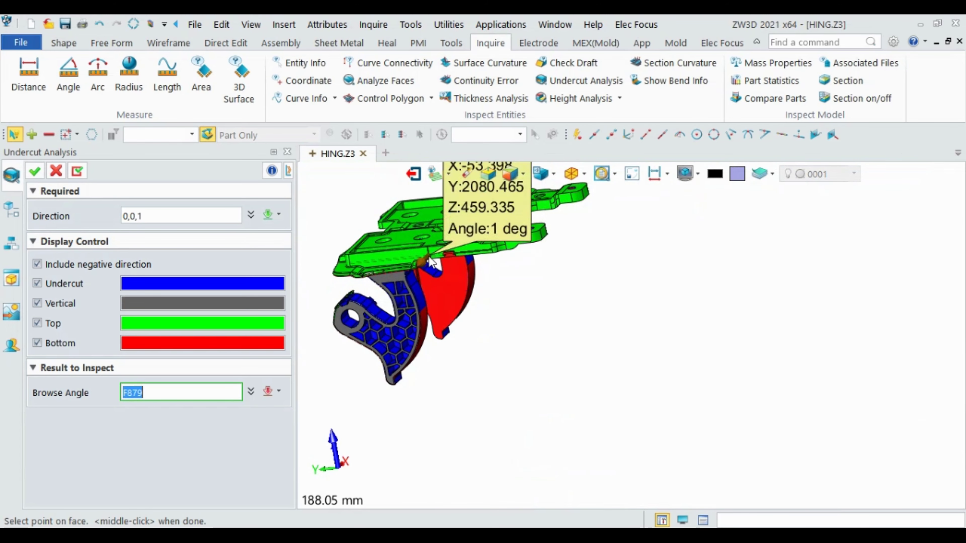
pyautogui.scroll(3, 540, 172)
pyautogui.scroll(1, 582, 263)
pyautogui.scroll(1, 599, 277)
pyautogui.scroll(-3, 599, 277)
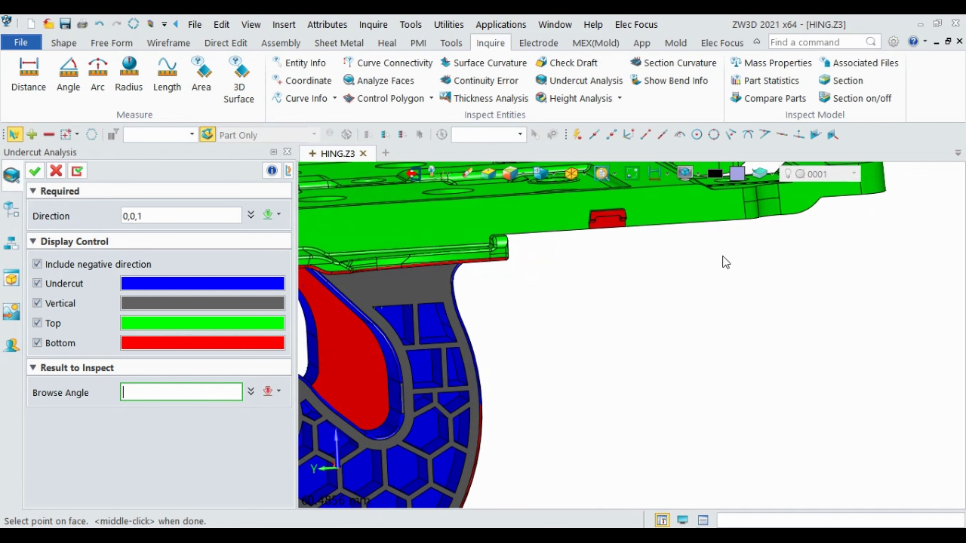
pyautogui.scroll(-5, 722, 256)
pyautogui.moveTo(723, 256); pyautogui.dragTo(599, 358, button='middle')
pyautogui.scroll(3, 599, 357)
pyautogui.scroll(3, 659, 295)
pyautogui.scroll(4, 667, 289)
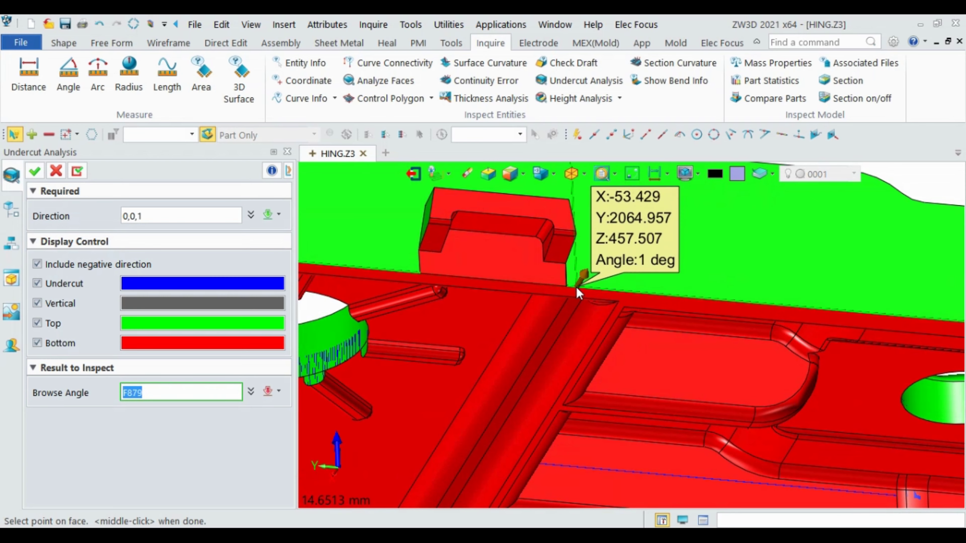
pyautogui.scroll(-4, 586, 277)
pyautogui.scroll(-5, 608, 267)
pyautogui.moveTo(616, 262); pyautogui.dragTo(532, 228, button='middle')
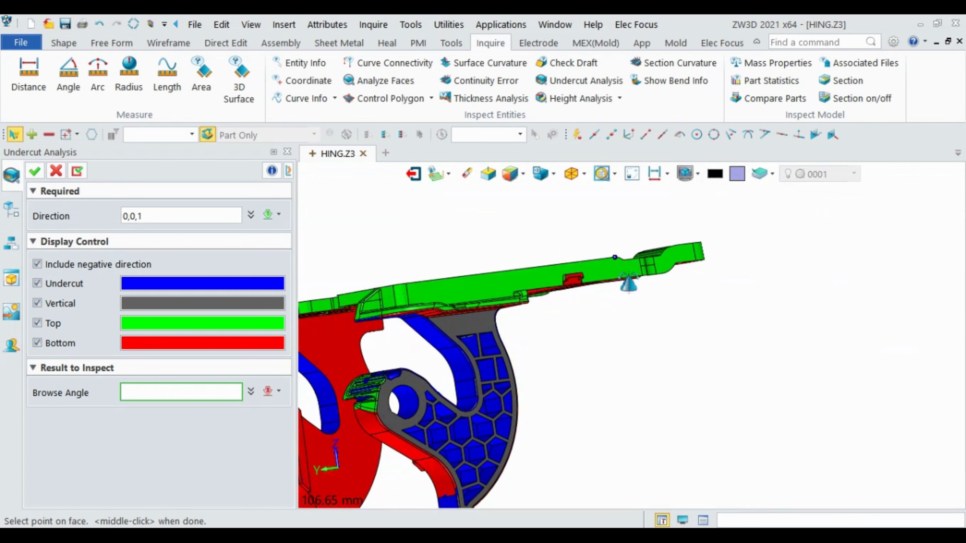
pyautogui.scroll(3, 567, 333)
pyautogui.scroll(2, 686, 270)
pyautogui.moveTo(687, 271); pyautogui.dragTo(544, 242, button='middle')
pyautogui.scroll(2, 543, 242)
pyautogui.scroll(3, 384, 268)
pyautogui.scroll(3, 420, 255)
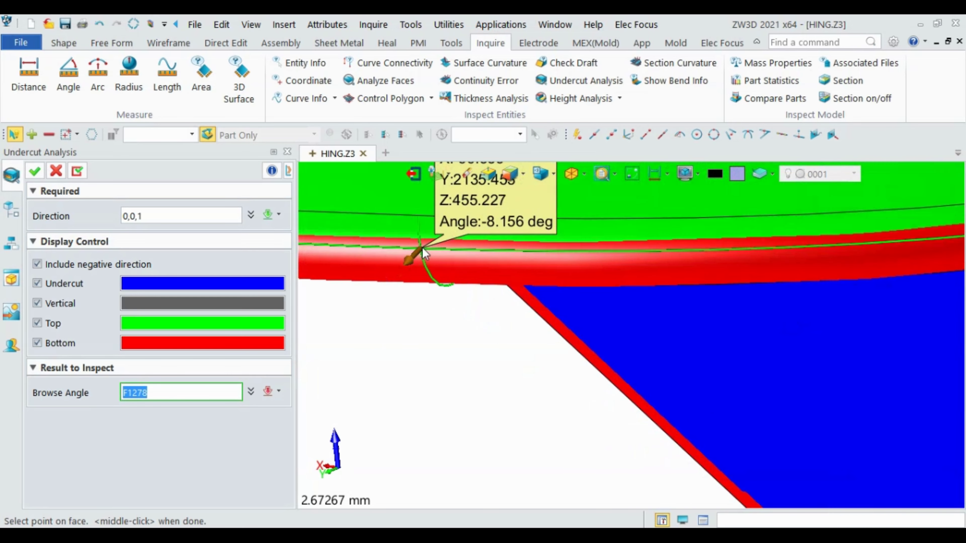
pyautogui.scroll(-6, 460, 254)
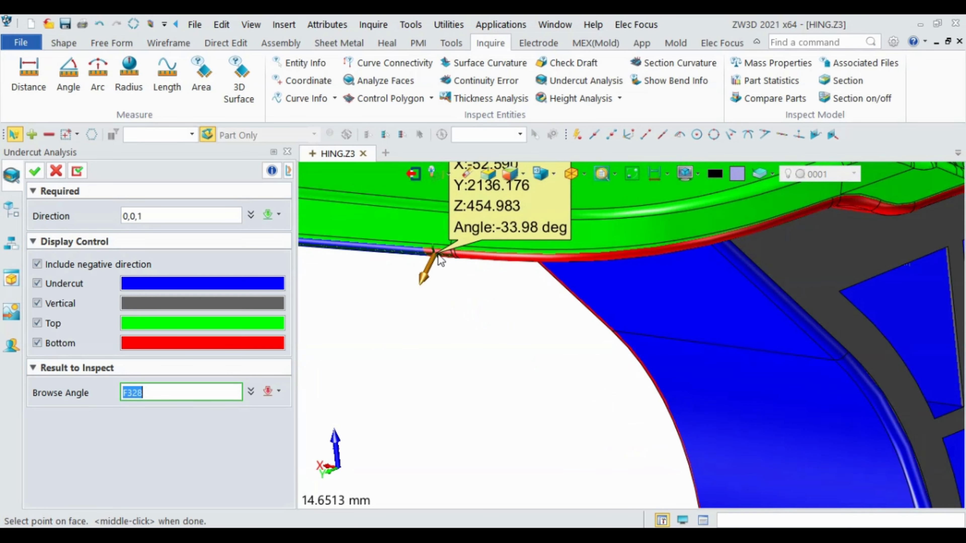
pyautogui.scroll(6, 440, 254)
pyautogui.scroll(-6, 513, 253)
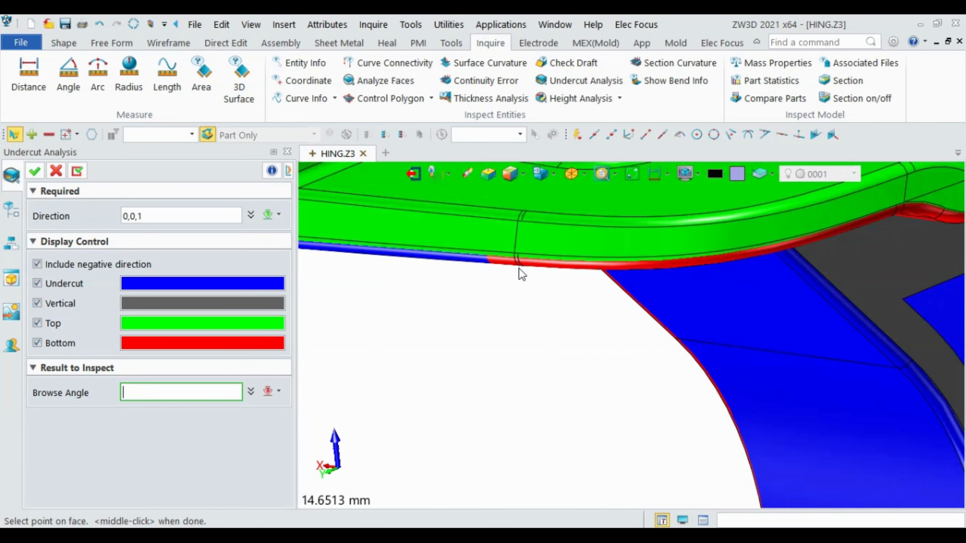
pyautogui.moveTo(517, 268); pyautogui.dragTo(543, 281, button='middle')
pyautogui.scroll(-5, 477, 400)
pyautogui.scroll(7, 481, 327)
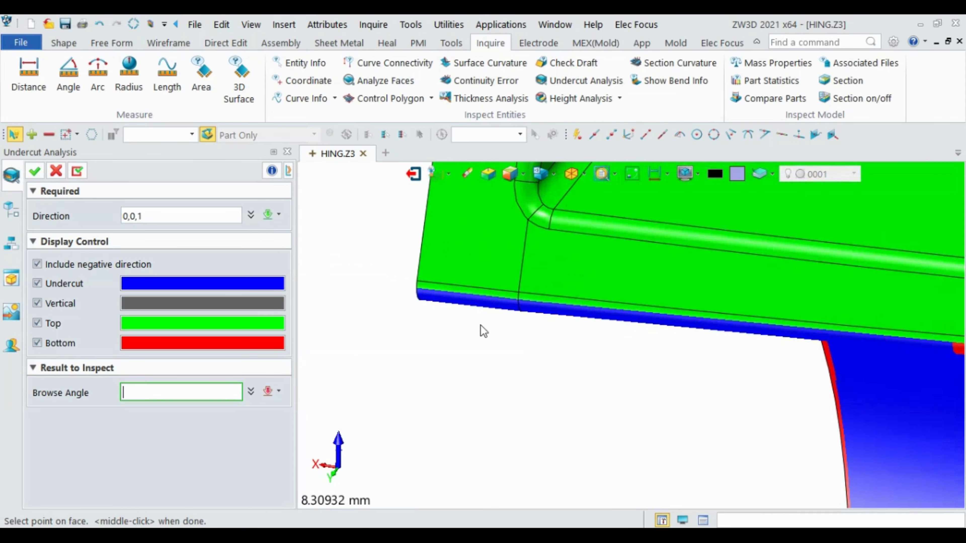
pyautogui.scroll(3, 480, 293)
pyautogui.scroll(-3, 494, 297)
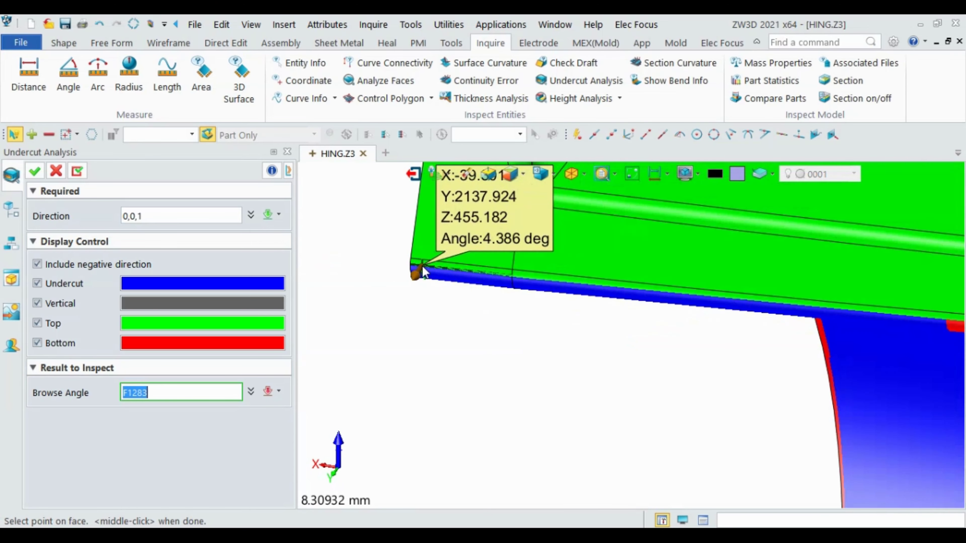
pyautogui.scroll(-4, 471, 304)
pyautogui.scroll(2, 471, 304)
pyautogui.scroll(2, 502, 247)
pyautogui.scroll(3, 560, 238)
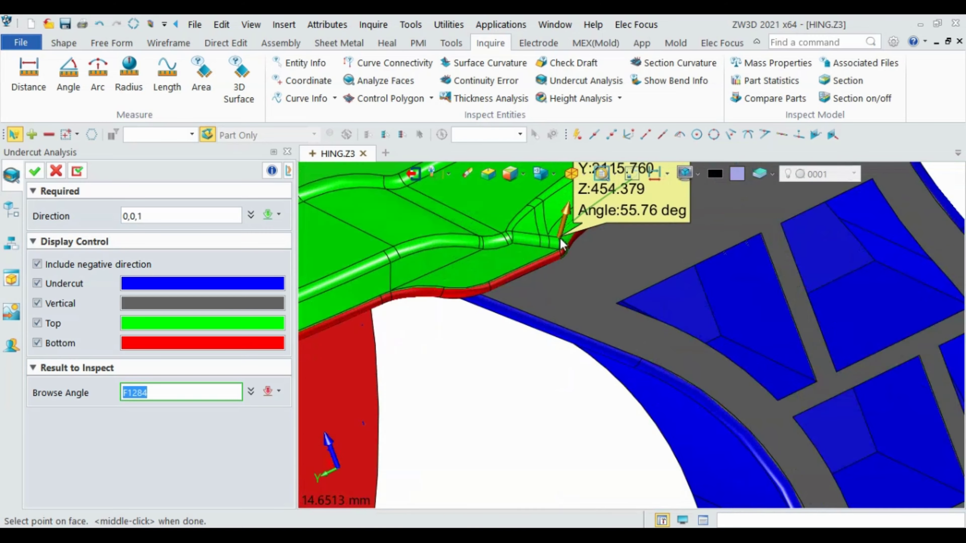
pyautogui.scroll(2, 583, 269)
pyautogui.scroll(-4, 588, 283)
pyautogui.scroll(2, 555, 302)
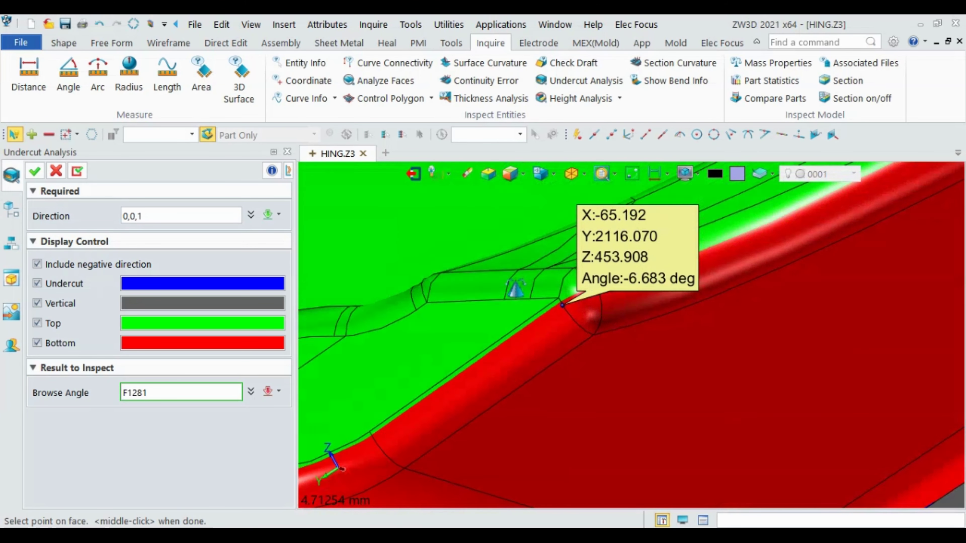
pyautogui.scroll(2, 552, 301)
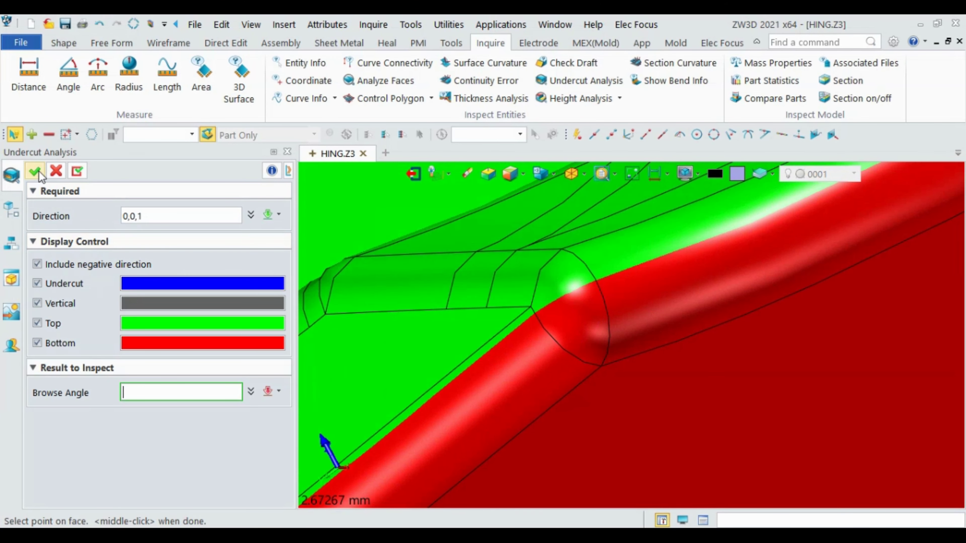
pyautogui.scroll(-4, 561, 274)
pyautogui.scroll(-10, 548, 284)
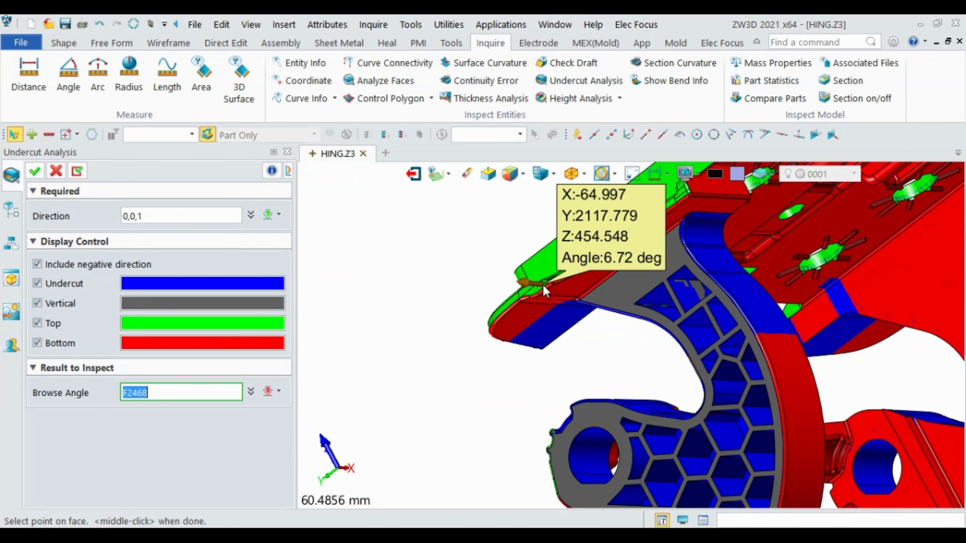
pyautogui.scroll(-3, 525, 290)
pyautogui.moveTo(525, 290); pyautogui.dragTo(460, 283, button='middle')
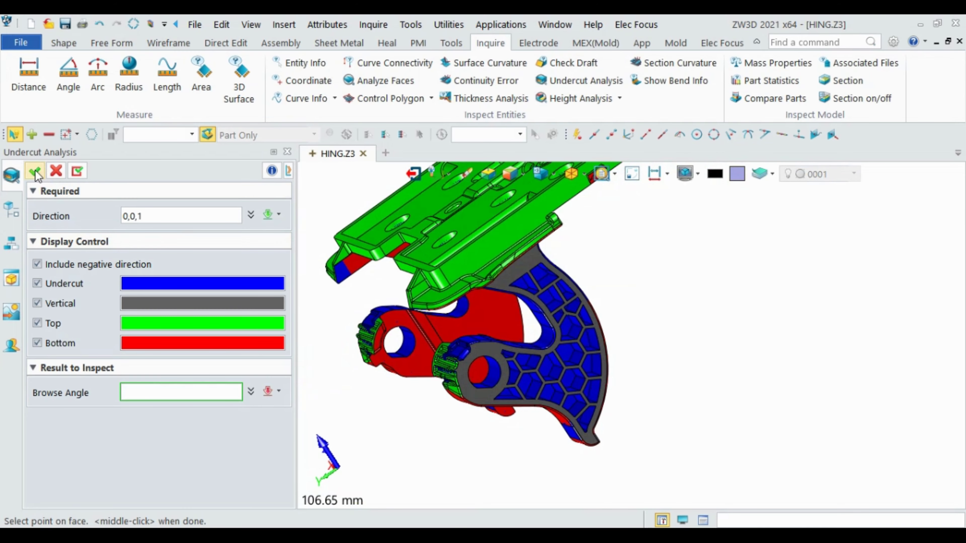
pyautogui.scroll(3, 456, 291)
pyautogui.scroll(3, 494, 284)
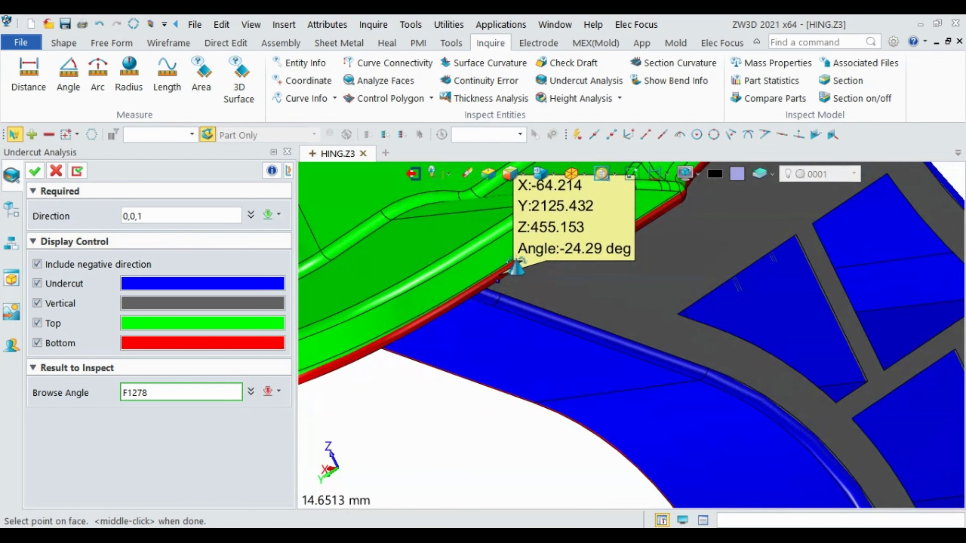
pyautogui.moveTo(516, 268)
pyautogui.mouseDown(button='middle')
pyautogui.moveTo(577, 279)
pyautogui.moveTo(647, 334)
pyautogui.moveTo(593, 319)
pyautogui.mouseUp(button='middle')
pyautogui.scroll(3, 685, 312)
pyautogui.scroll(-3, 688, 316)
pyautogui.scroll(-1, 593, 322)
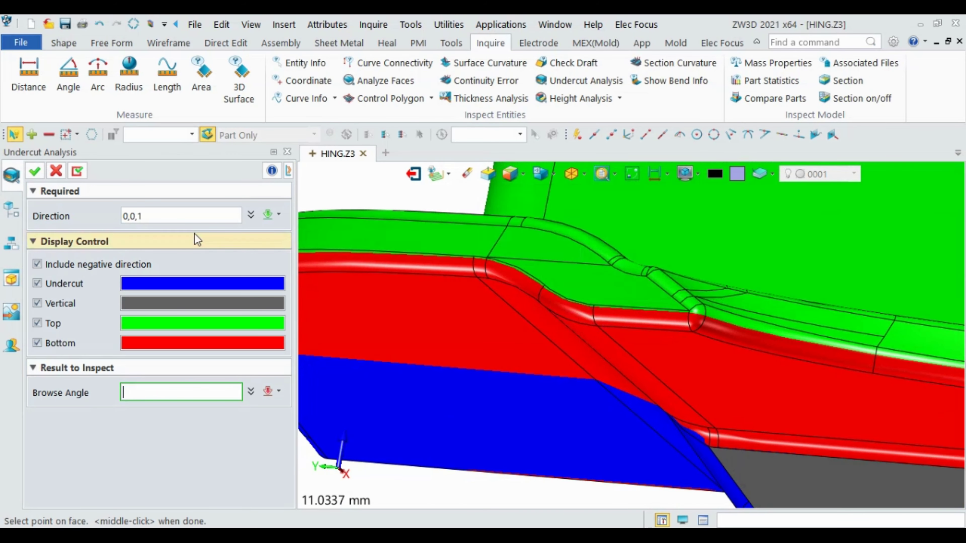
# - Close the undercut analysis and clear its colouring from the hinge faces
pyautogui.click(34, 171)
pyautogui.moveTo(472, 287); pyautogui.dragTo(614, 270, button='middle')
pyautogui.scroll(-2, 614, 270)
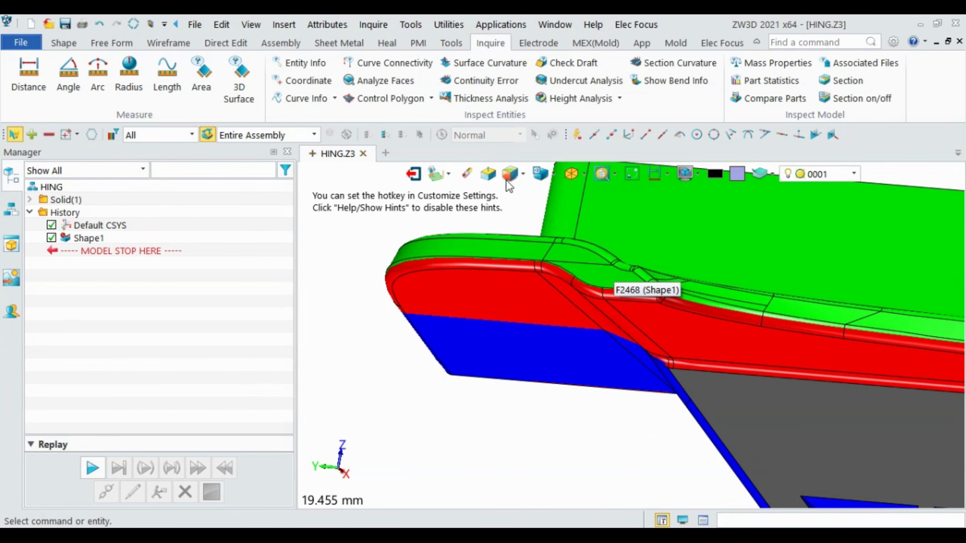
pyautogui.click(506, 179)
pyautogui.scroll(2, 553, 271)
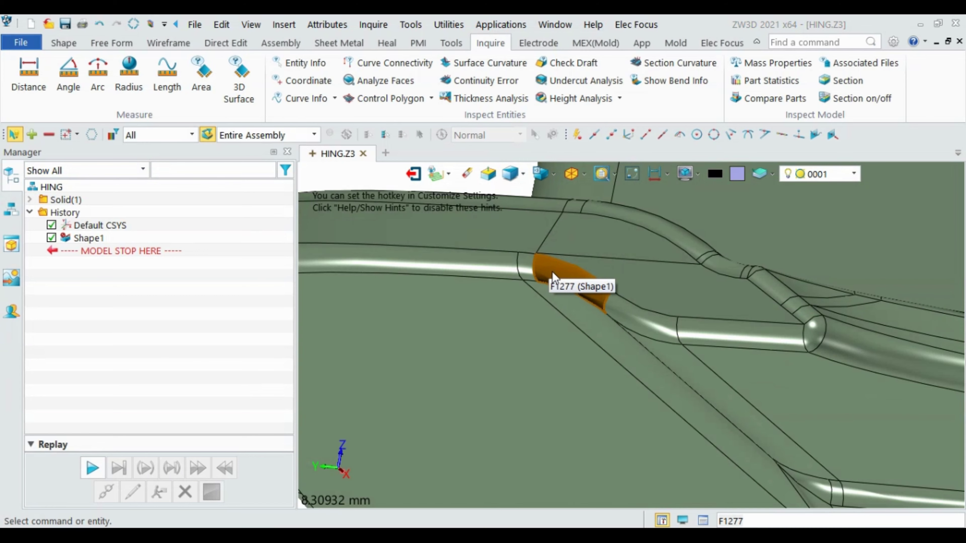
pyautogui.click(514, 178)
pyautogui.scroll(3, 529, 269)
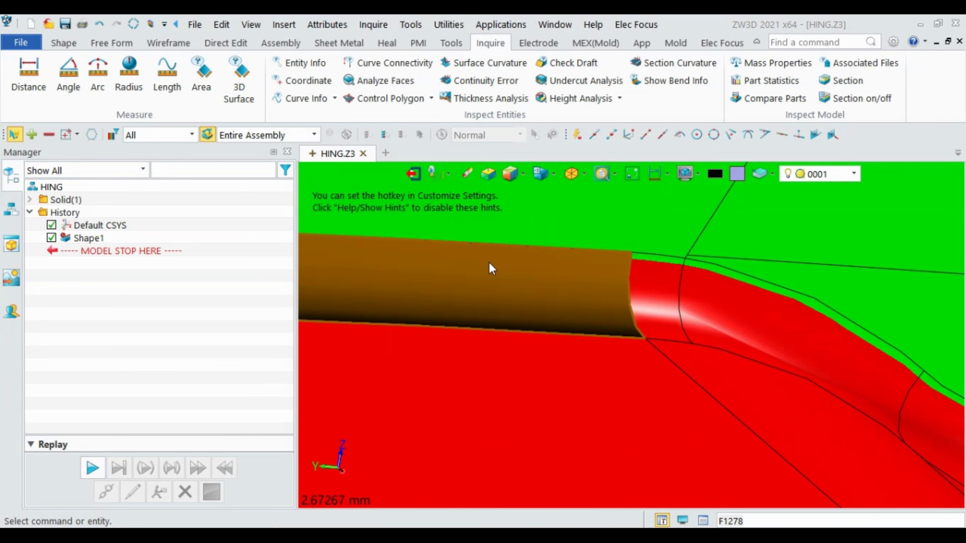
pyautogui.scroll(-4, 521, 289)
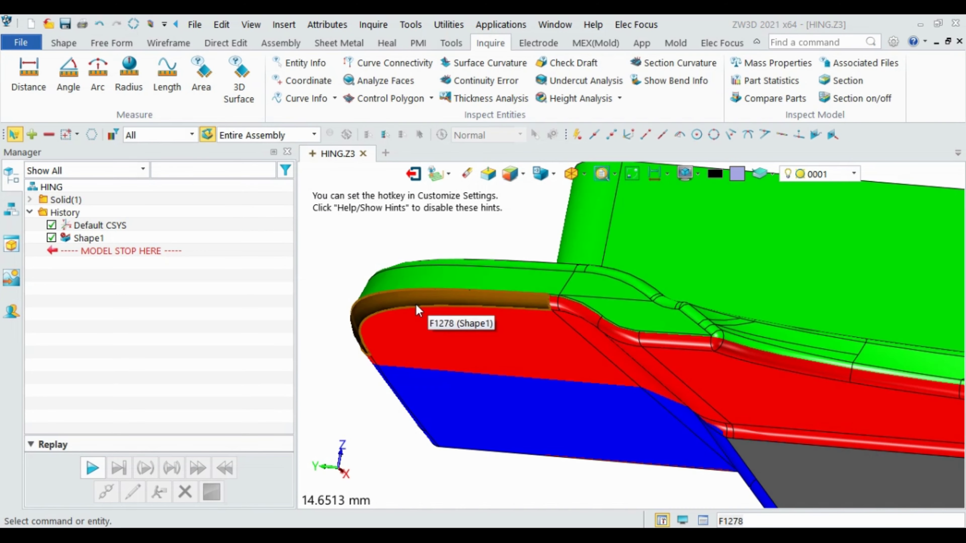
pyautogui.click(513, 179)
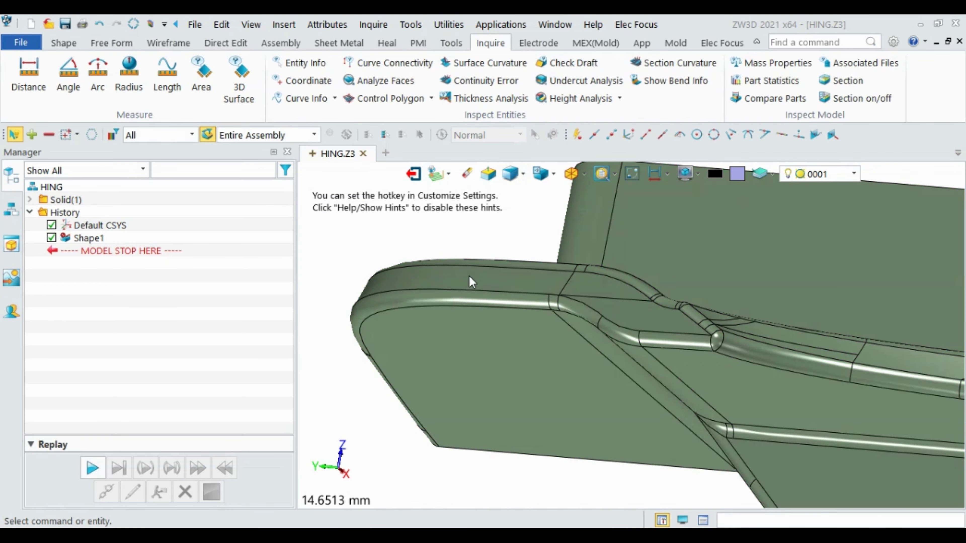
# - Orbit and zoom around the plain-shaded hinge to inspect the whole part
pyautogui.scroll(-3, 461, 318)
pyautogui.scroll(-2, 561, 295)
pyautogui.moveTo(562, 295)
pyautogui.mouseDown(button='middle')
pyautogui.moveTo(622, 316)
pyautogui.moveTo(611, 328)
pyautogui.moveTo(636, 341)
pyautogui.moveTo(627, 323)
pyautogui.moveTo(619, 330)
pyautogui.mouseUp(button='middle')
pyautogui.scroll(-1, 628, 343)
pyautogui.rightClick(640, 344)
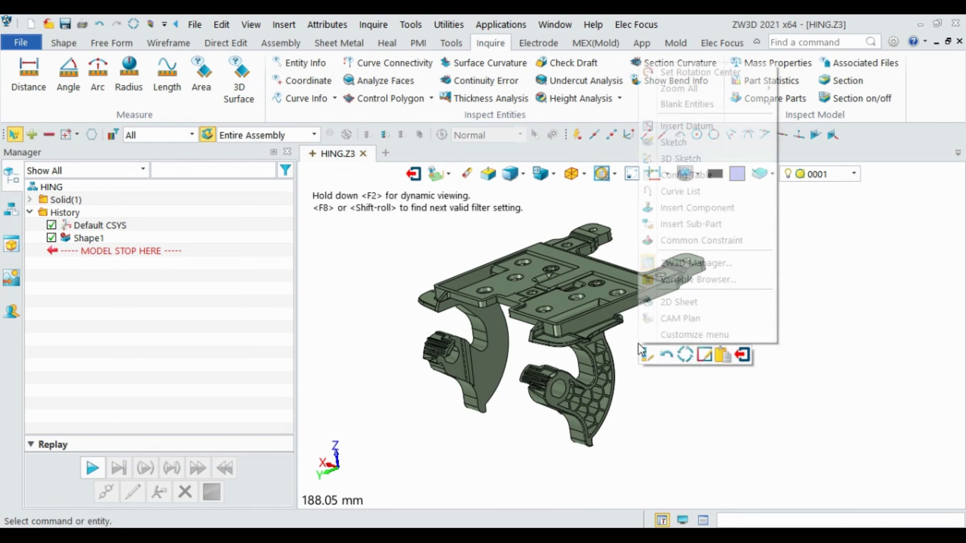
pyautogui.click(715, 383)
pyautogui.scroll(4, 559, 350)
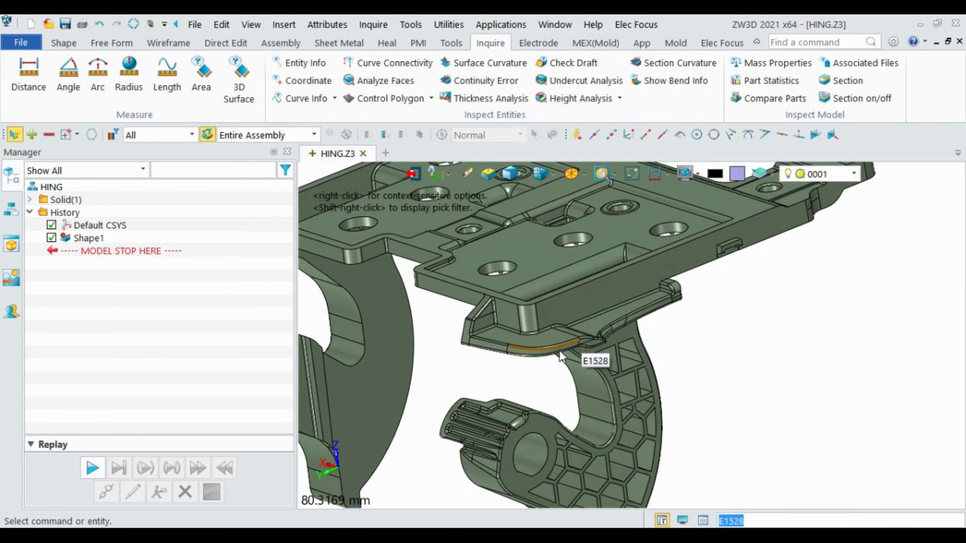
pyautogui.scroll(4, 559, 350)
pyautogui.scroll(-2, 563, 349)
pyautogui.scroll(-1, 575, 338)
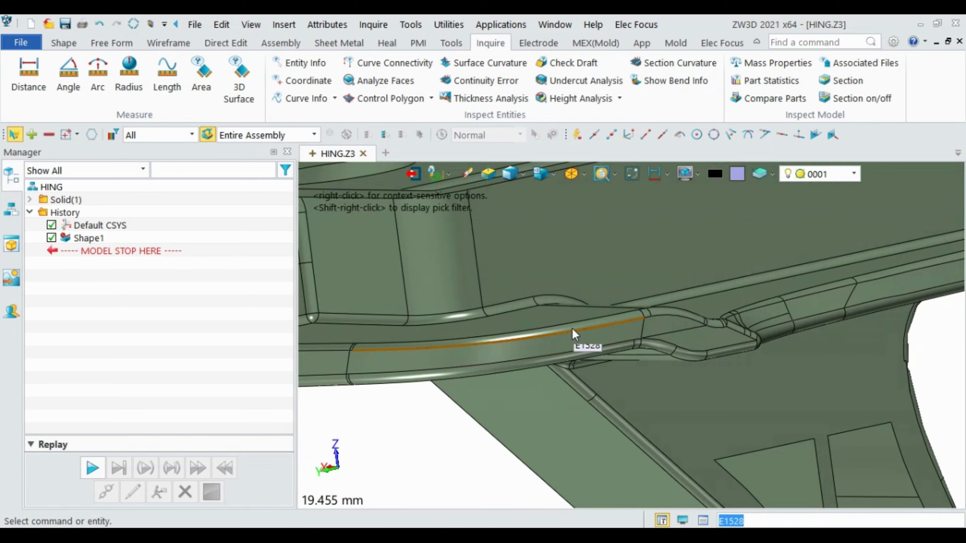
pyautogui.scroll(-1, 578, 332)
pyautogui.moveTo(586, 336)
pyautogui.mouseDown(button='middle')
pyautogui.moveTo(578, 328)
pyautogui.moveTo(535, 345)
pyautogui.moveTo(662, 323)
pyautogui.moveTo(641, 320)
pyautogui.moveTo(609, 344)
pyautogui.moveTo(619, 328)
pyautogui.moveTo(609, 297)
pyautogui.moveTo(690, 328)
pyautogui.mouseUp(button='middle')
pyautogui.scroll(-2, 494, 335)
pyautogui.scroll(-1, 502, 327)
pyautogui.scroll(2, 609, 345)
pyautogui.scroll(-2, 647, 291)
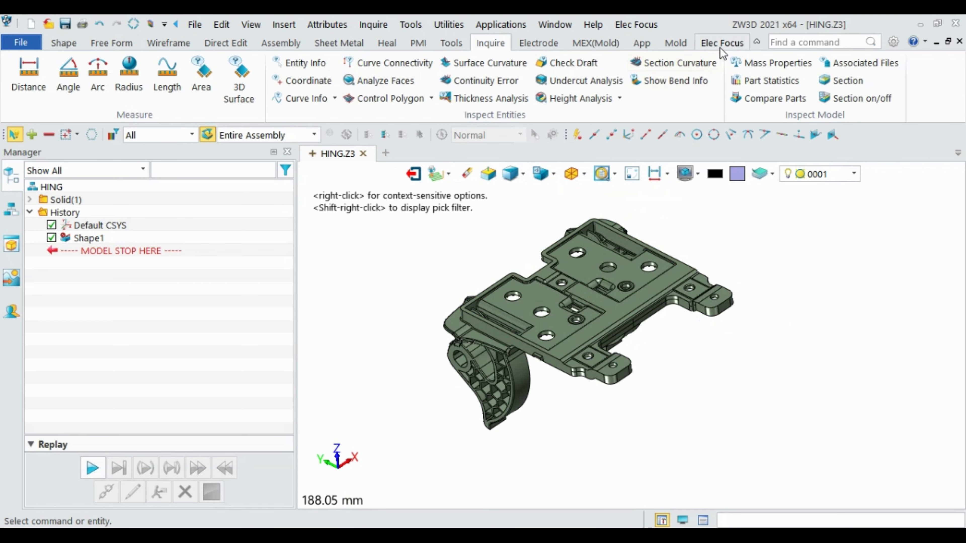
# - Start a Region Analysis with the hinge picked as the shape and direction 0,0,1
pyautogui.click(676, 42)
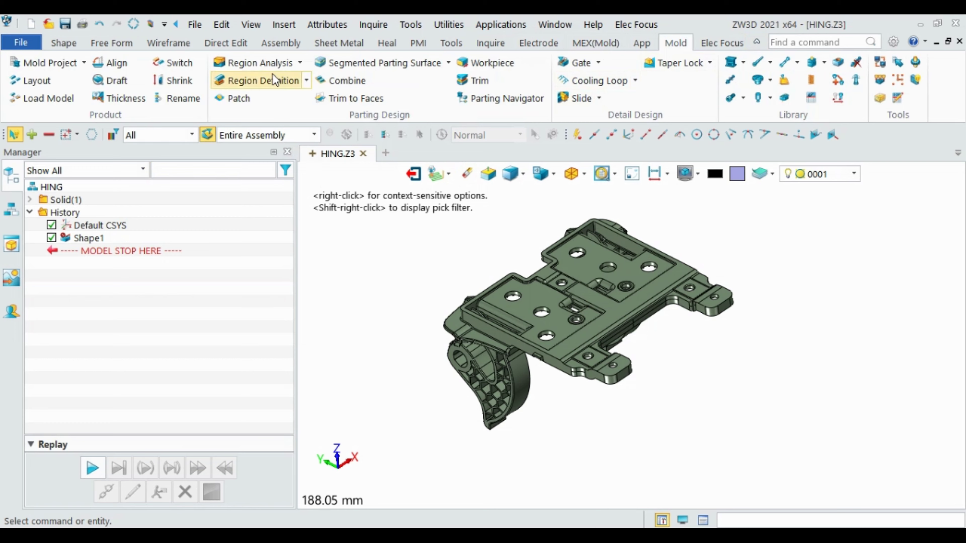
pyautogui.click(265, 61)
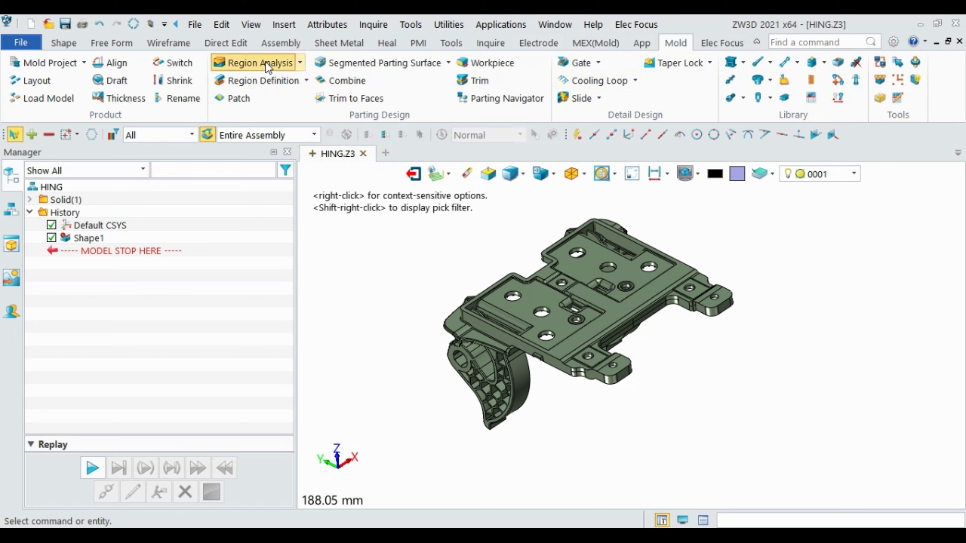
pyautogui.moveTo(690, 367)
pyautogui.mouseDown(button='right')
pyautogui.moveTo(705, 335)
pyautogui.moveTo(699, 347)
pyautogui.mouseUp(button='right')
pyautogui.click(176, 236)
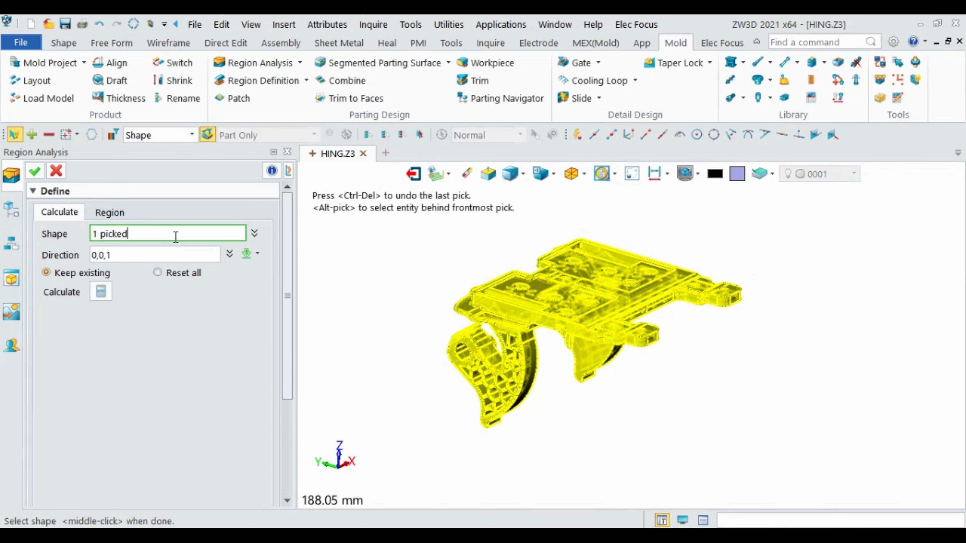
pyautogui.scroll(2, 547, 318)
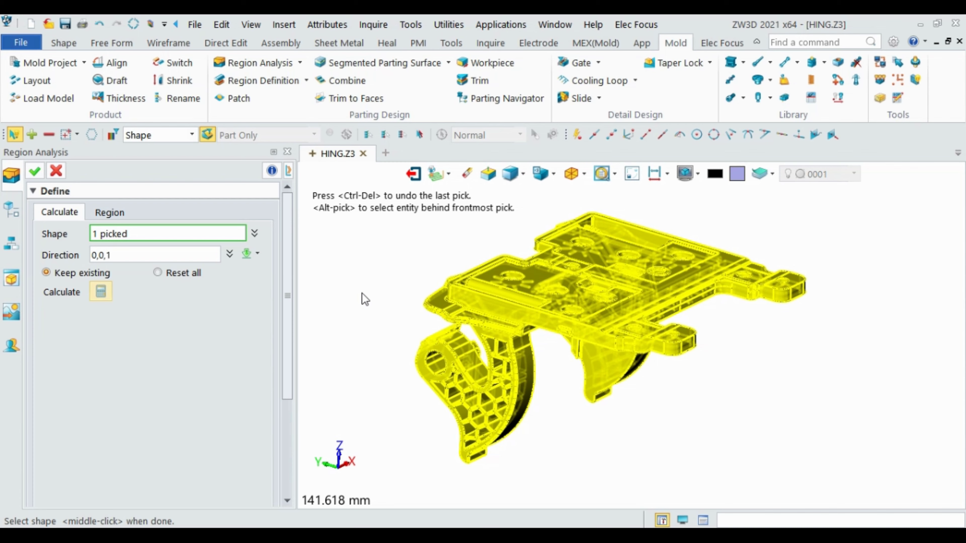
# - Calculate regions (920 cavity, 1717 core, 84 undefined) and select the 69 cross faces
pyautogui.middleClick(365, 298)
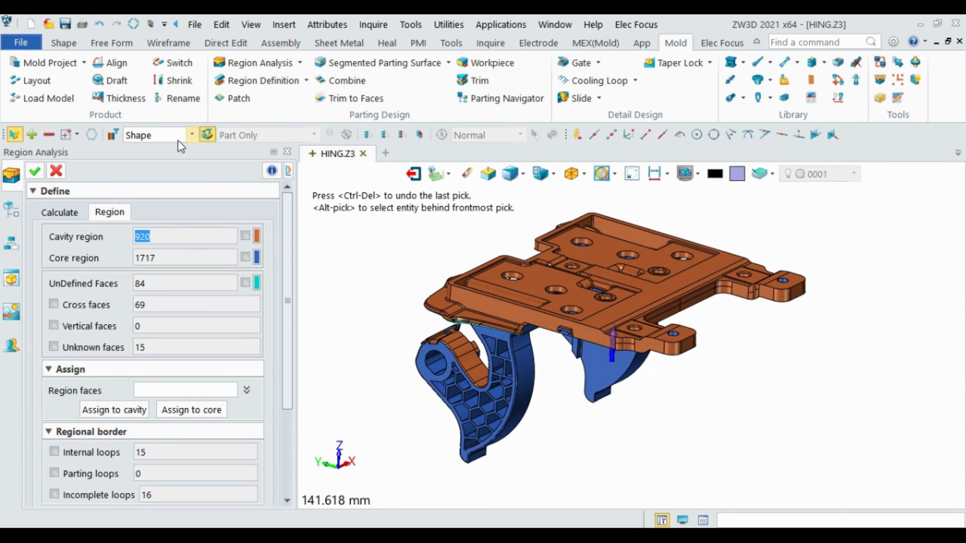
pyautogui.click(191, 136)
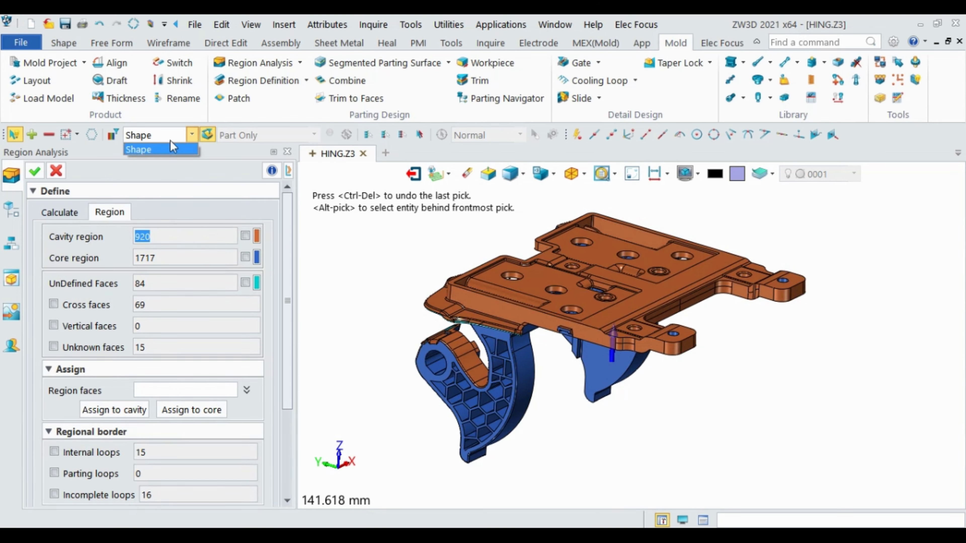
pyautogui.click(172, 148)
pyautogui.scroll(5, 470, 336)
pyautogui.moveTo(470, 336); pyautogui.dragTo(554, 399, button='middle')
pyautogui.click(54, 304)
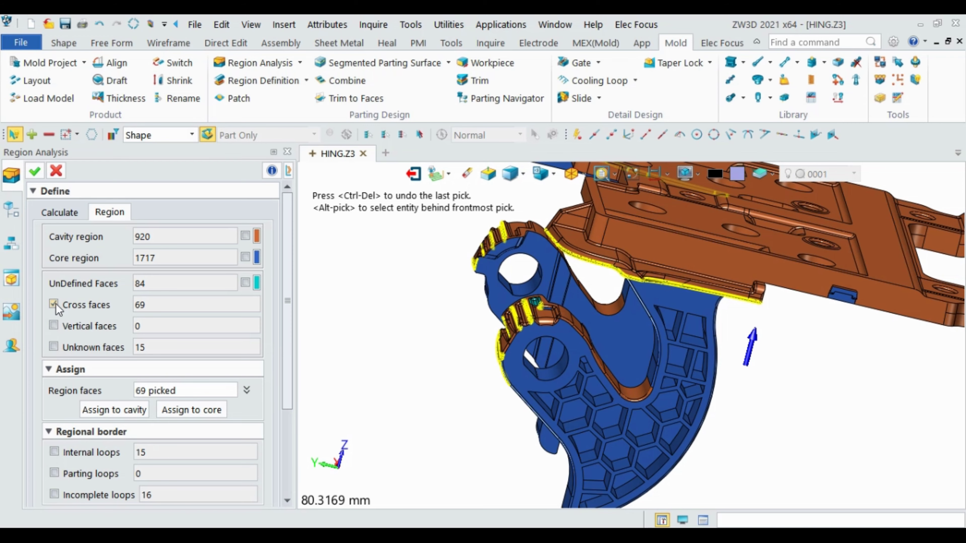
# - Switch the selection from the cross faces to the 15 unknown faces and inspect them
pyautogui.click(54, 305)
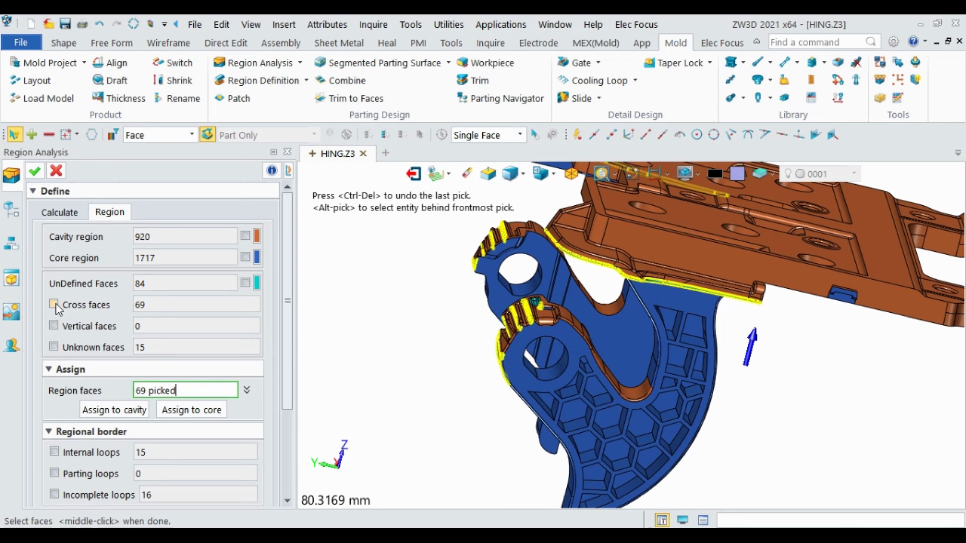
pyautogui.click(55, 347)
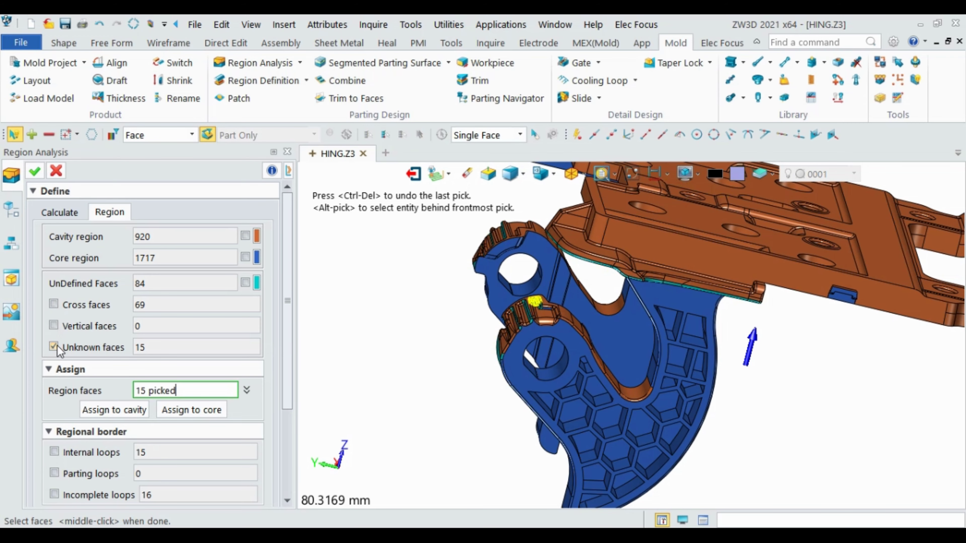
pyautogui.scroll(-2, 442, 317)
pyautogui.scroll(-3, 443, 317)
pyautogui.moveTo(442, 317); pyautogui.dragTo(476, 332, button='middle')
pyautogui.moveTo(612, 343); pyautogui.dragTo(605, 380, button='middle')
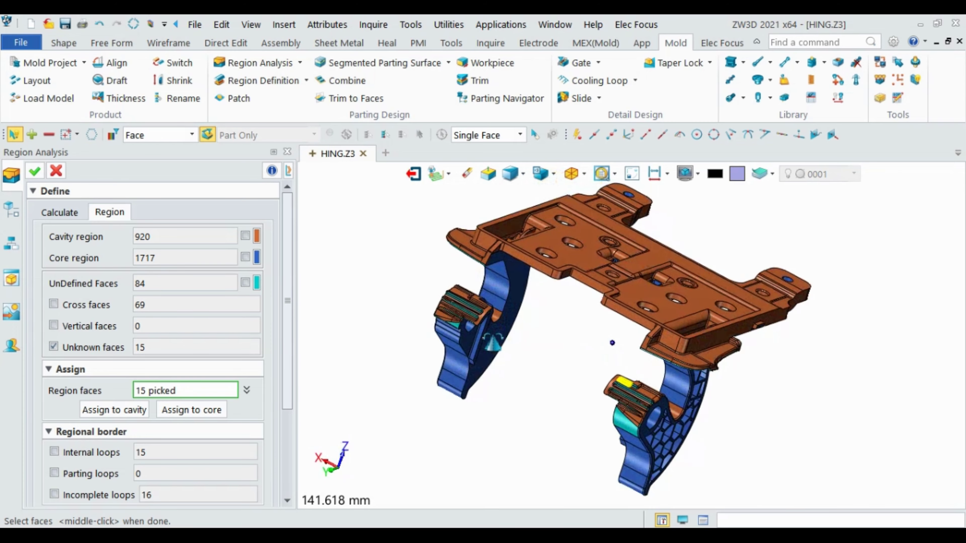
pyautogui.scroll(5, 604, 374)
pyautogui.scroll(2, 580, 305)
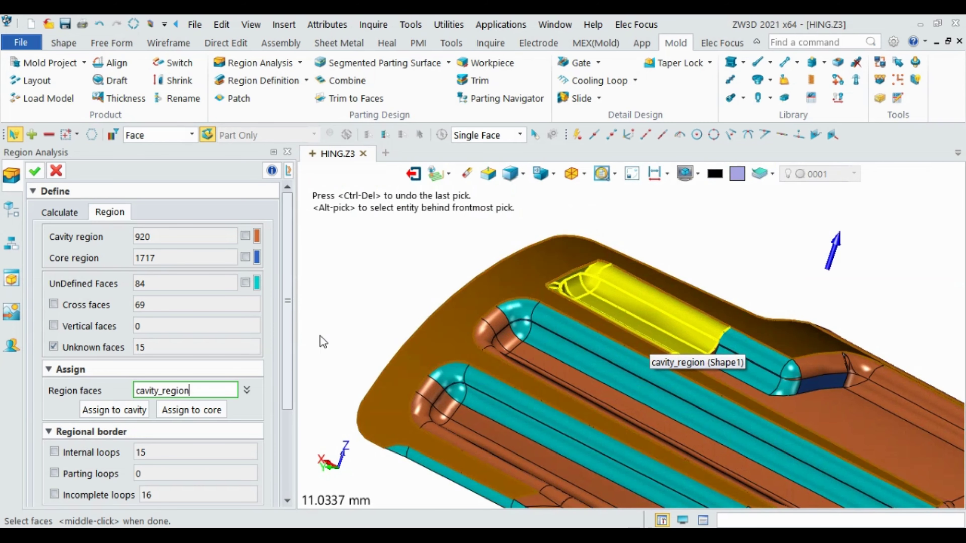
# - Reselect the 15 unknown faces and assign them to the core, making 1732 core faces
pyautogui.click(53, 347)
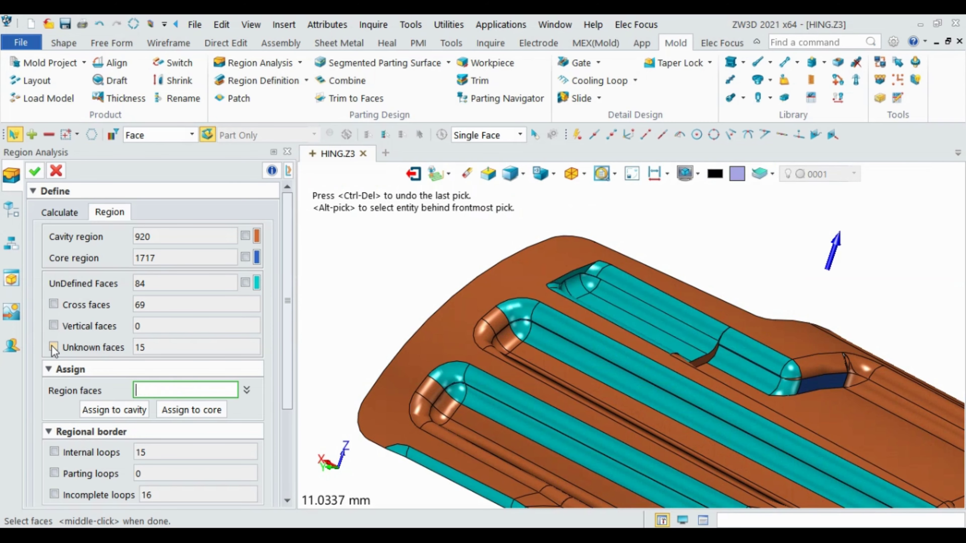
pyautogui.click(53, 347)
pyautogui.scroll(-3, 489, 237)
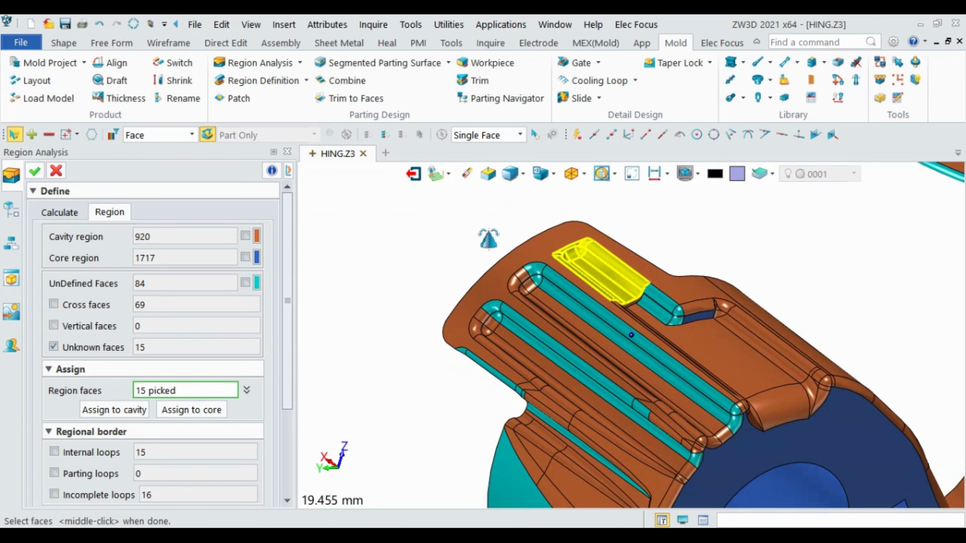
pyautogui.click(189, 410)
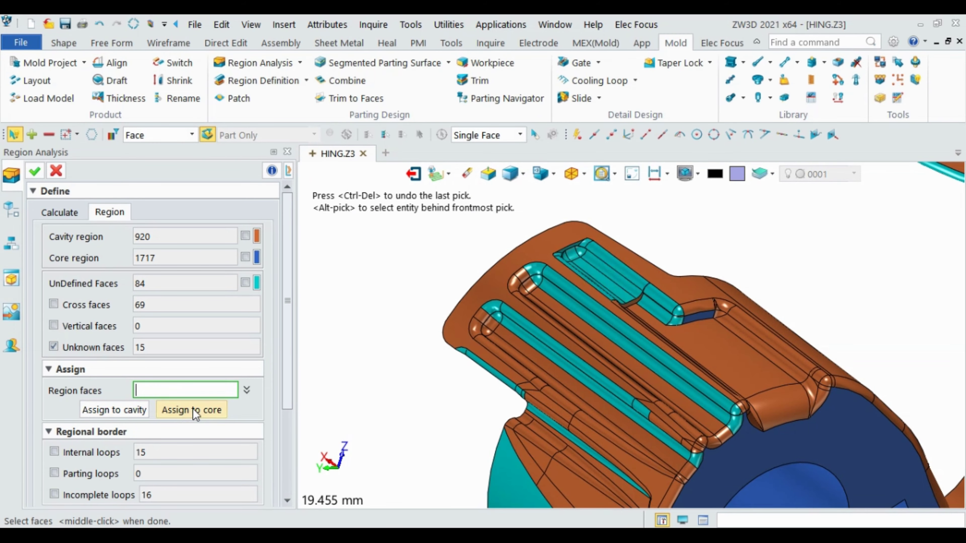
pyautogui.scroll(-2, 402, 288)
pyautogui.scroll(-2, 505, 308)
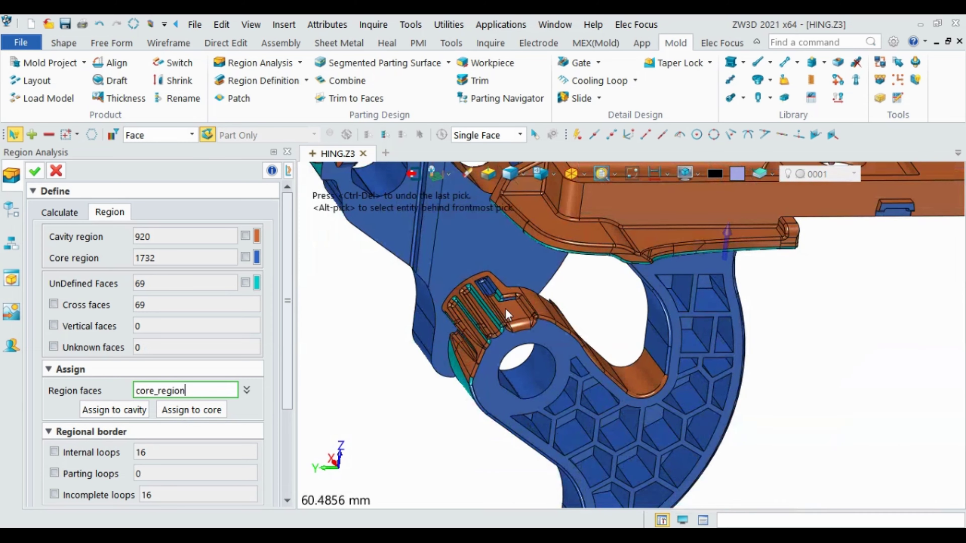
# - Select the 69 cross faces plus the lower arm's faces and orbit to inspect them
pyautogui.scroll(-1, 555, 328)
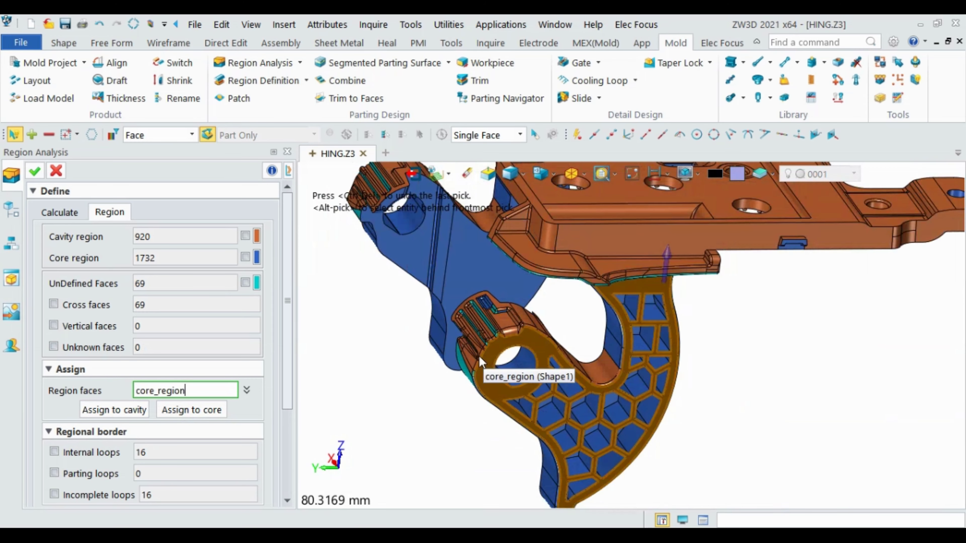
pyautogui.click(57, 306)
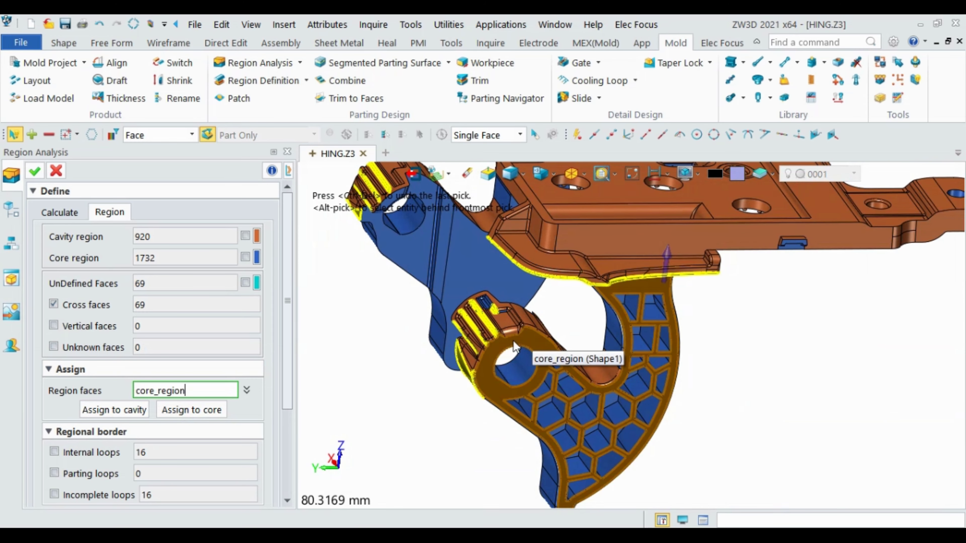
pyautogui.scroll(2, 515, 346)
pyautogui.moveTo(643, 317)
pyautogui.mouseDown(button='middle')
pyautogui.moveTo(633, 293)
pyautogui.moveTo(552, 352)
pyautogui.mouseUp(button='middle')
pyautogui.scroll(-2, 609, 309)
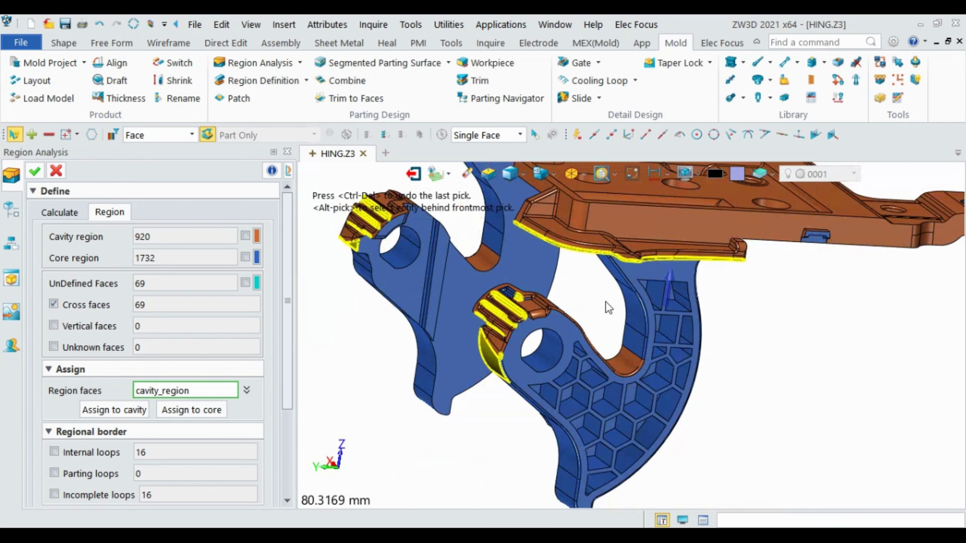
pyautogui.moveTo(608, 308); pyautogui.dragTo(561, 280, button='middle')
pyautogui.scroll(-1, 561, 279)
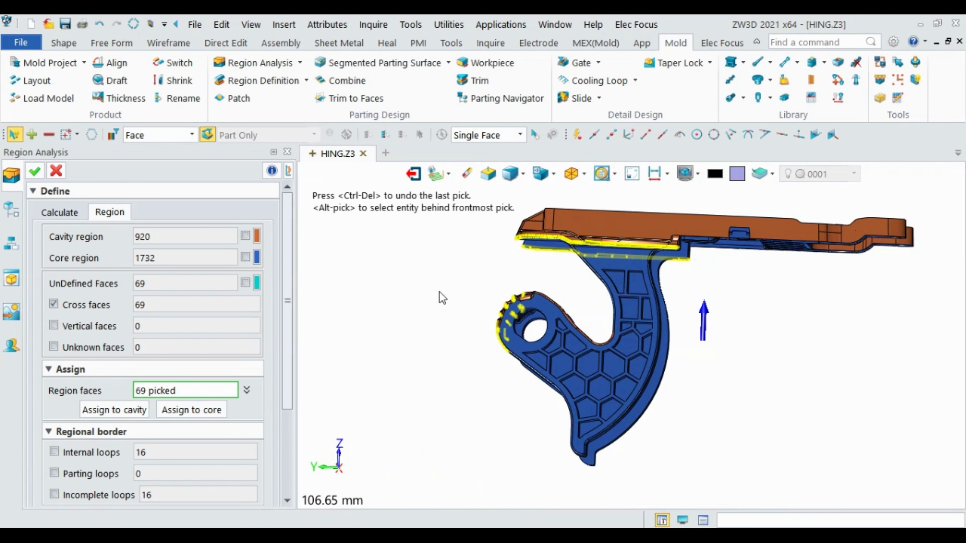
pyautogui.moveTo(441, 292); pyautogui.dragTo(726, 433)
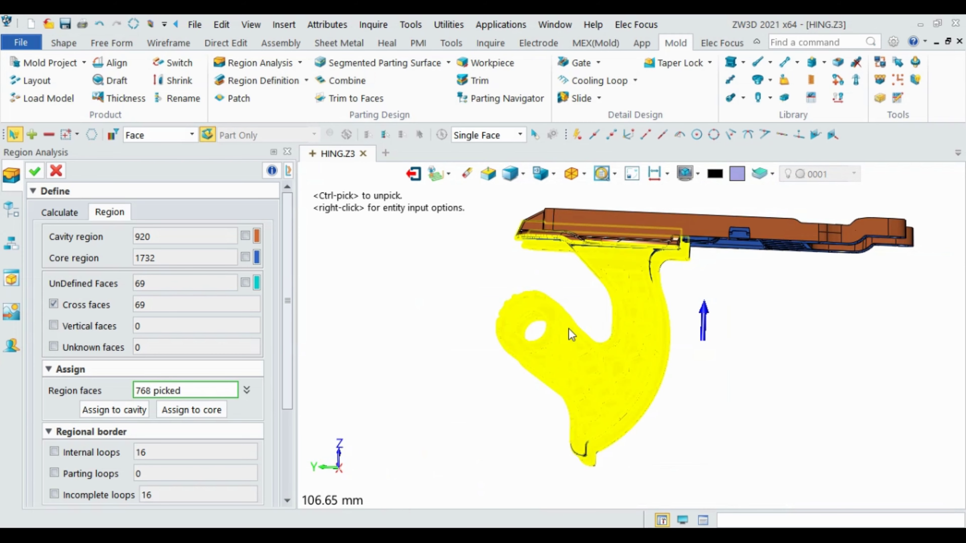
pyautogui.moveTo(568, 329); pyautogui.dragTo(588, 316, button='middle')
# - Deselect the cross faces and exit the Region Analysis with Esc
pyautogui.scroll(4, 598, 256)
pyautogui.scroll(1, 586, 294)
pyautogui.scroll(-2, 587, 294)
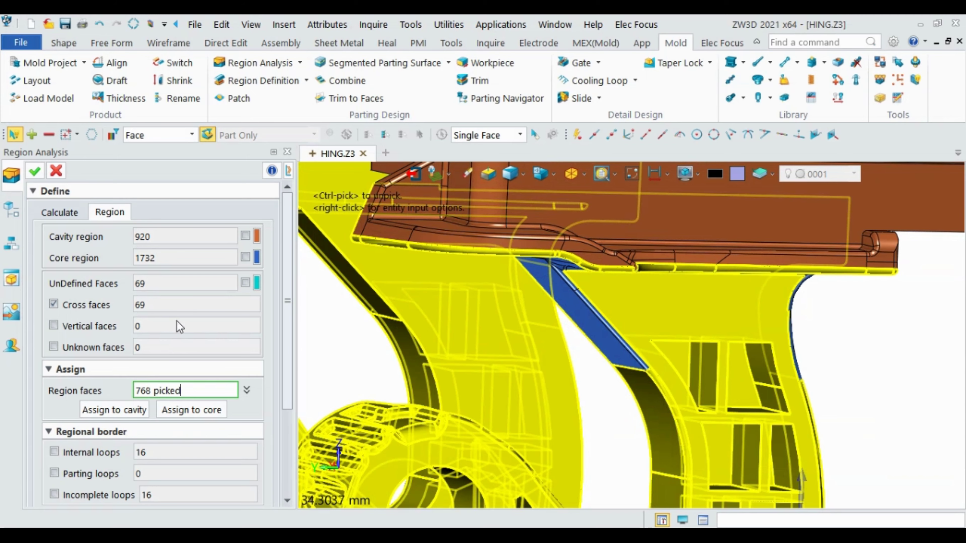
pyautogui.scroll(-1, 428, 322)
pyautogui.scroll(-1, 494, 296)
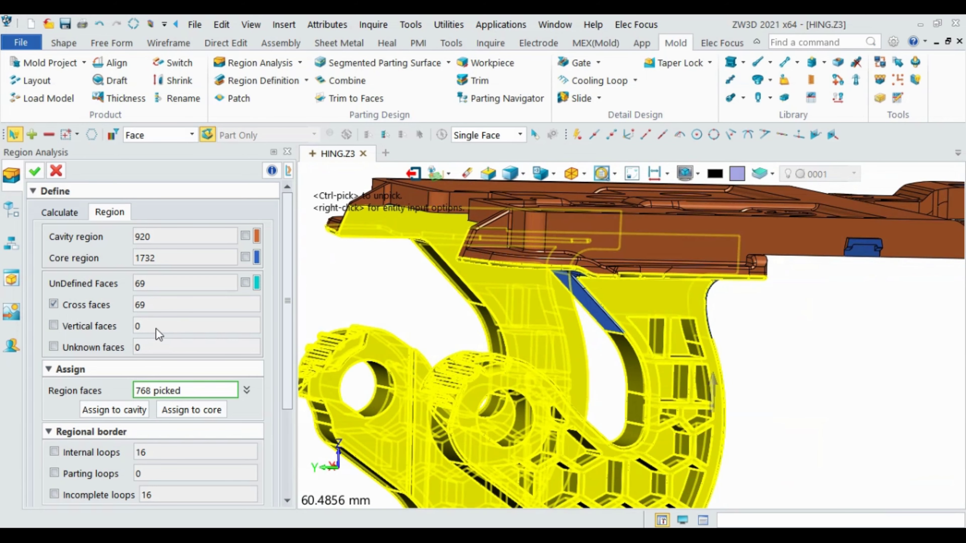
pyautogui.click(54, 305)
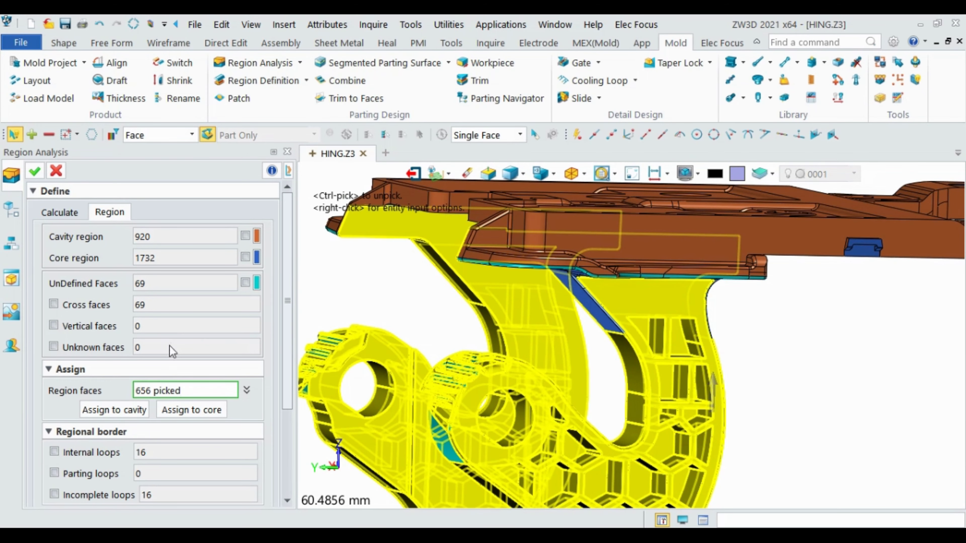
pyautogui.scroll(-1, 192, 262)
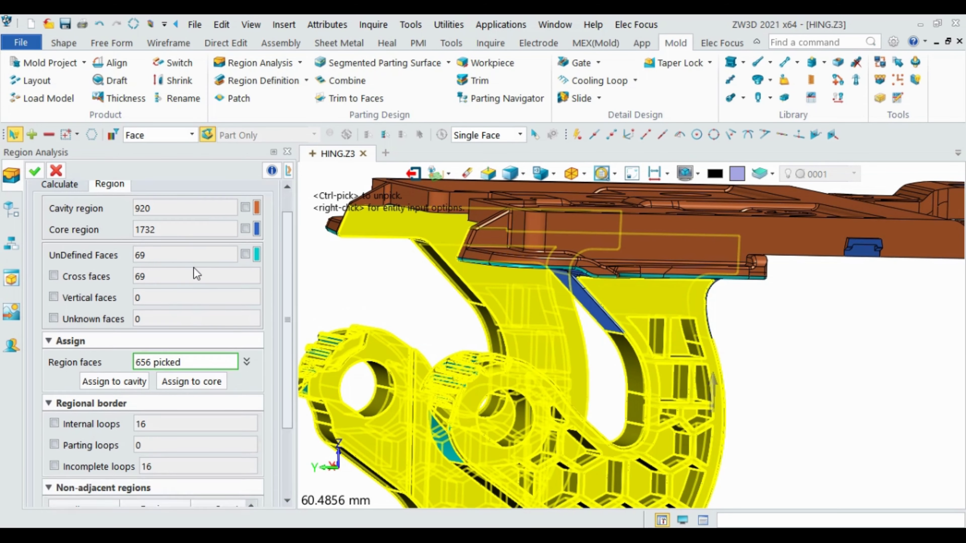
pyautogui.scroll(-2, 205, 324)
pyautogui.scroll(1, 179, 259)
pyautogui.scroll(2, 175, 229)
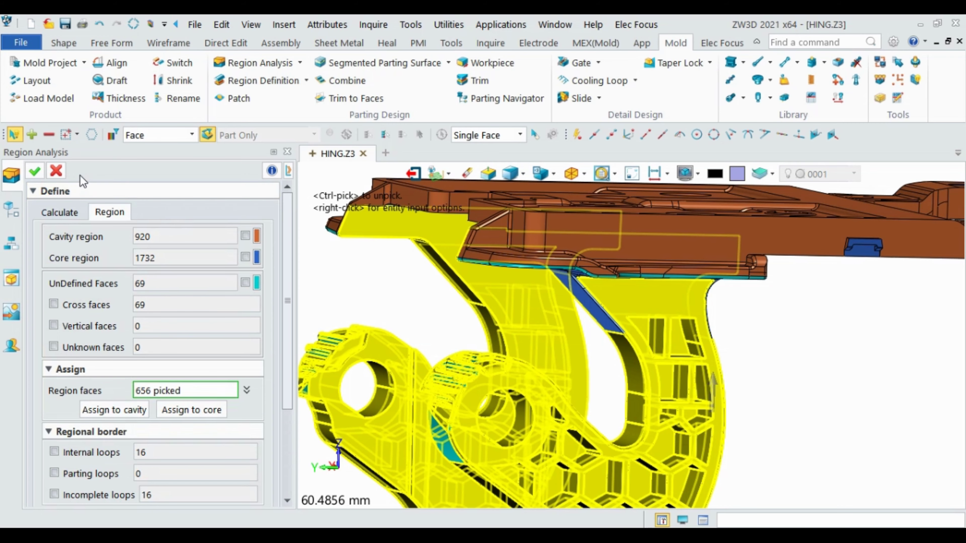
pyautogui.press('Escape')
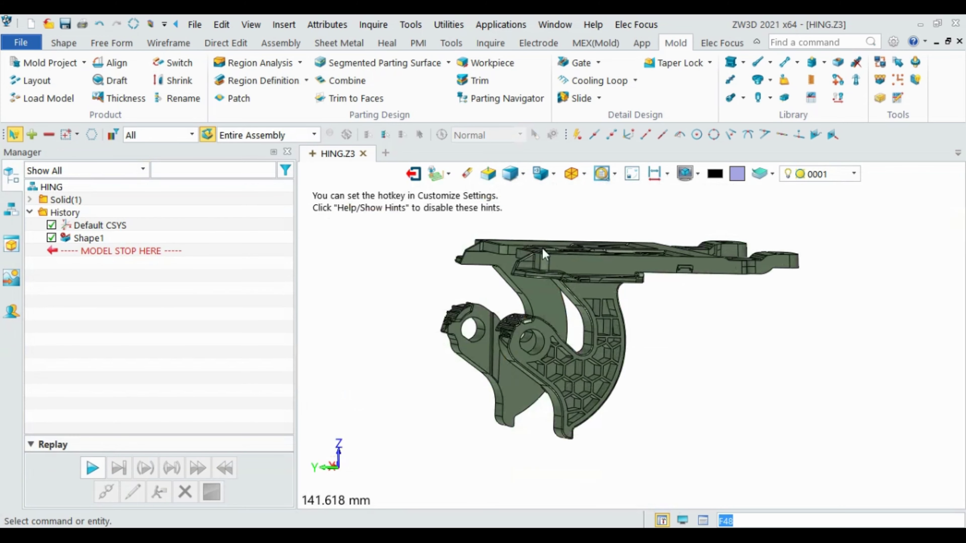
# - Rerun Region Analysis on the hinge: 920 cavity, 1717 core and 84 undefined faces
pyautogui.hotkey('ctrl', 'f')
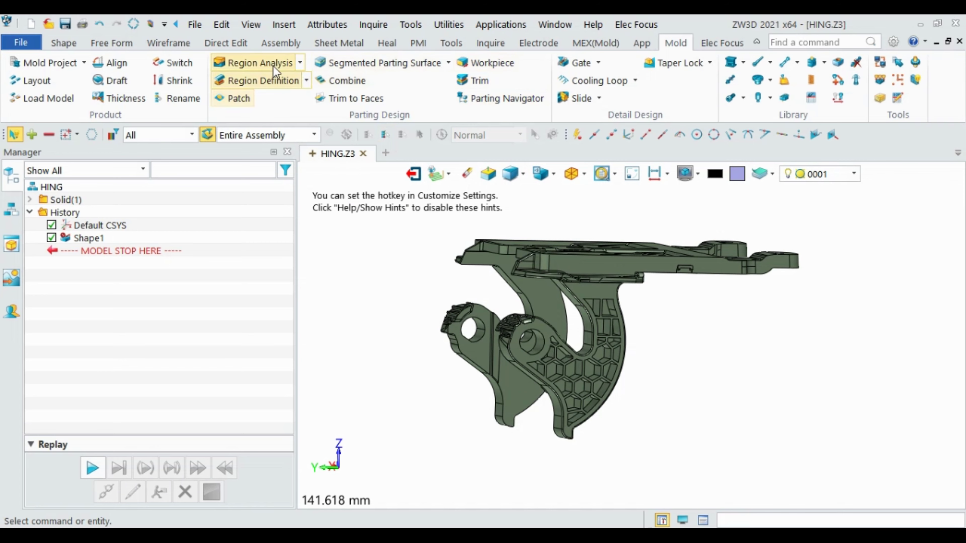
pyautogui.click(272, 63)
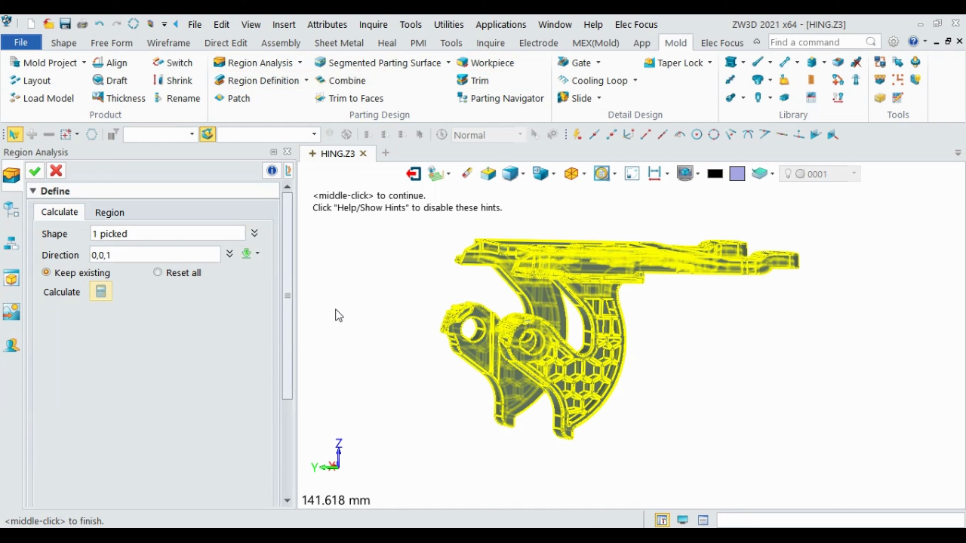
pyautogui.middleClick(391, 312)
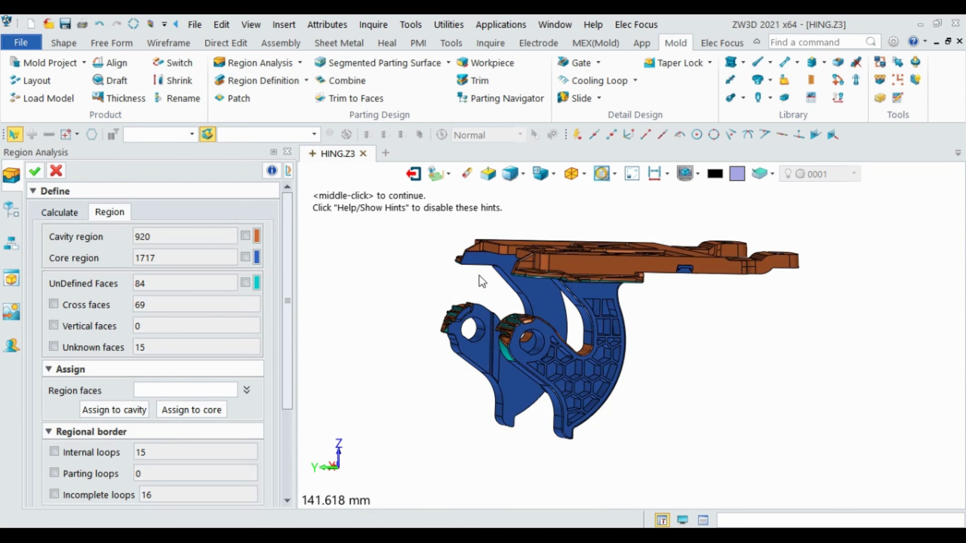
pyautogui.scroll(3, 537, 285)
pyautogui.scroll(3, 544, 296)
pyautogui.scroll(2, 551, 298)
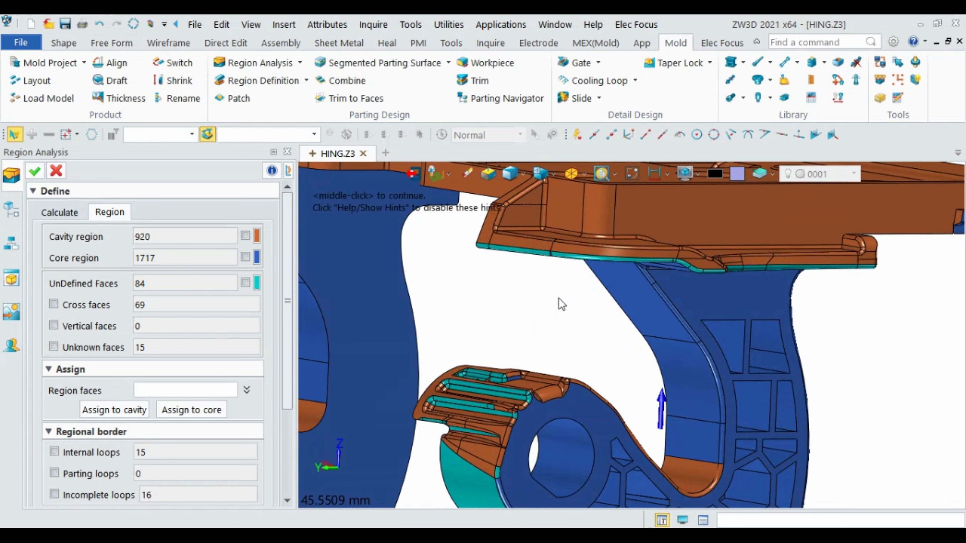
pyautogui.moveTo(286, 354); pyautogui.dragTo(283, 446)
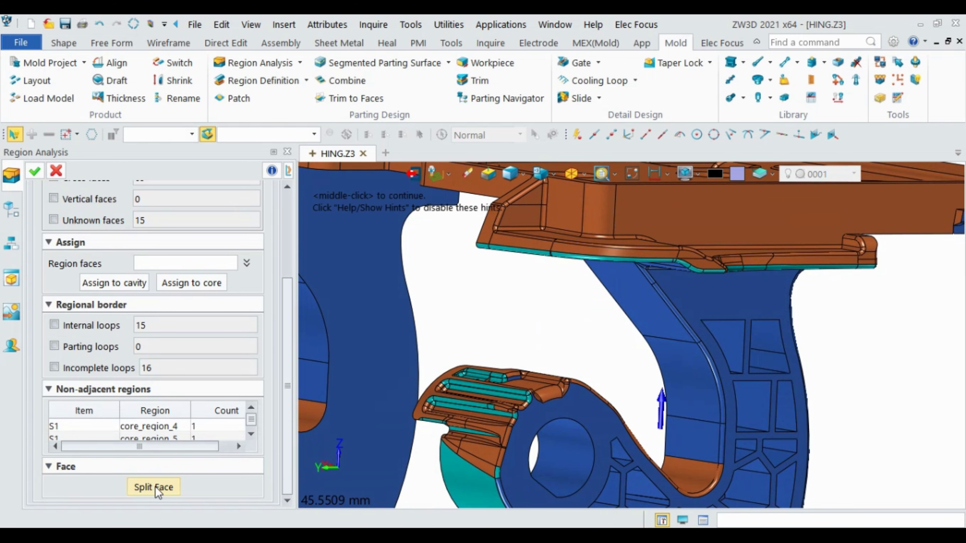
pyautogui.moveTo(285, 367); pyautogui.dragTo(278, 259)
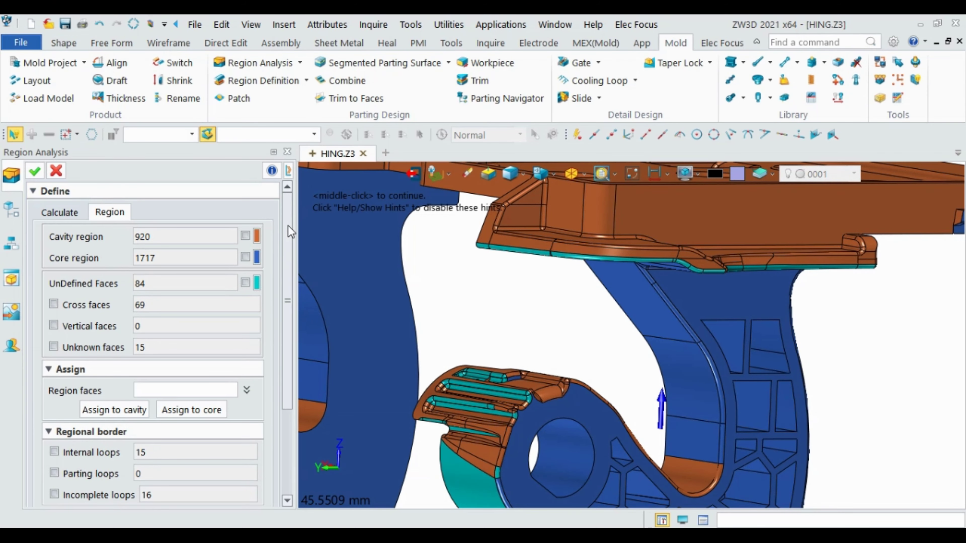
pyautogui.moveTo(287, 225); pyautogui.dragTo(293, 404)
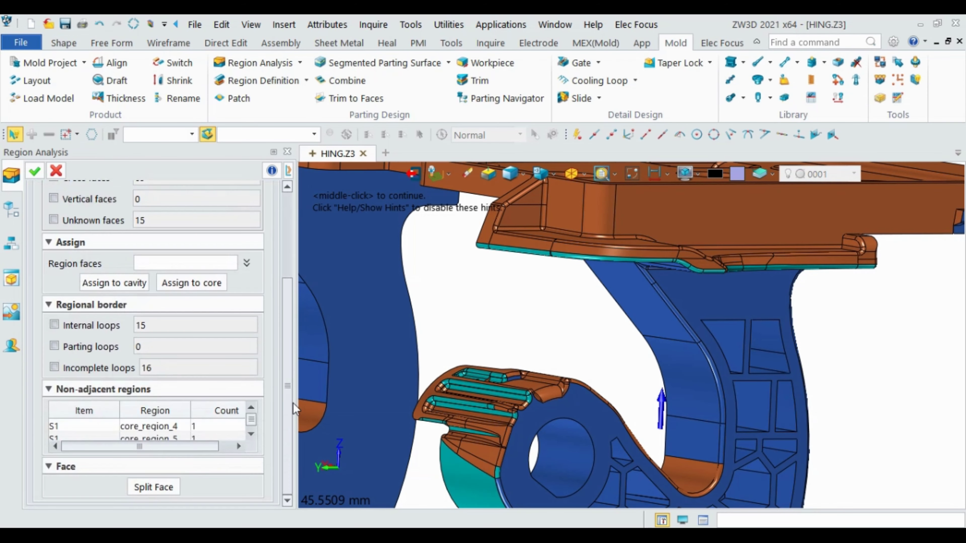
# - In Split Face, pick the 14 narrow lip faces under the top plate
pyautogui.click(166, 488)
pyautogui.scroll(-3, 451, 306)
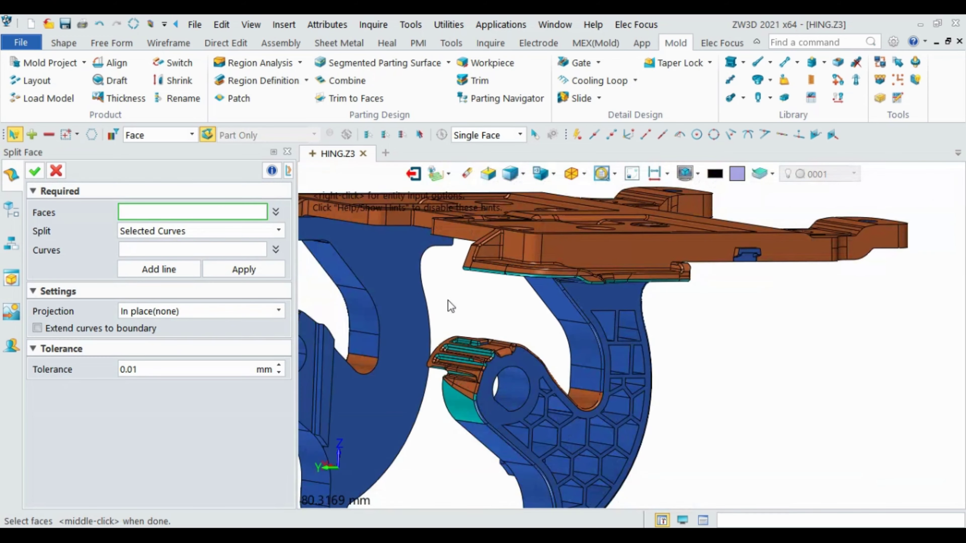
pyautogui.scroll(5, 686, 274)
pyautogui.moveTo(686, 274); pyautogui.dragTo(555, 256, button='right')
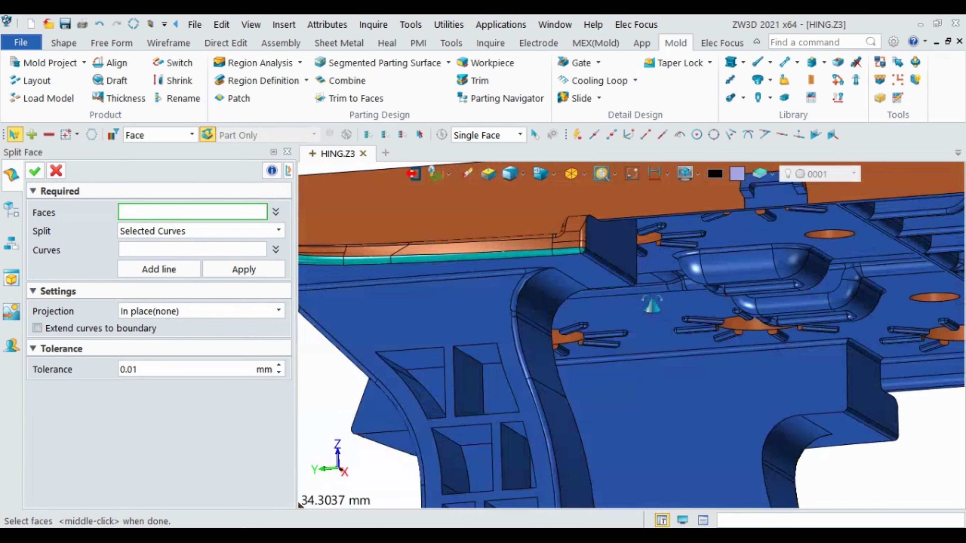
pyautogui.scroll(10, 556, 255)
pyautogui.scroll(-2, 628, 223)
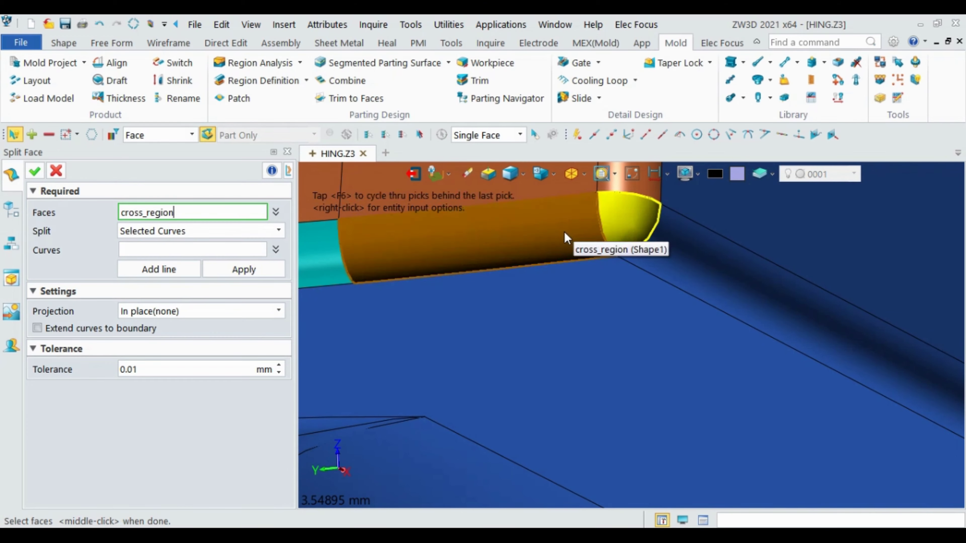
pyautogui.scroll(-3, 647, 243)
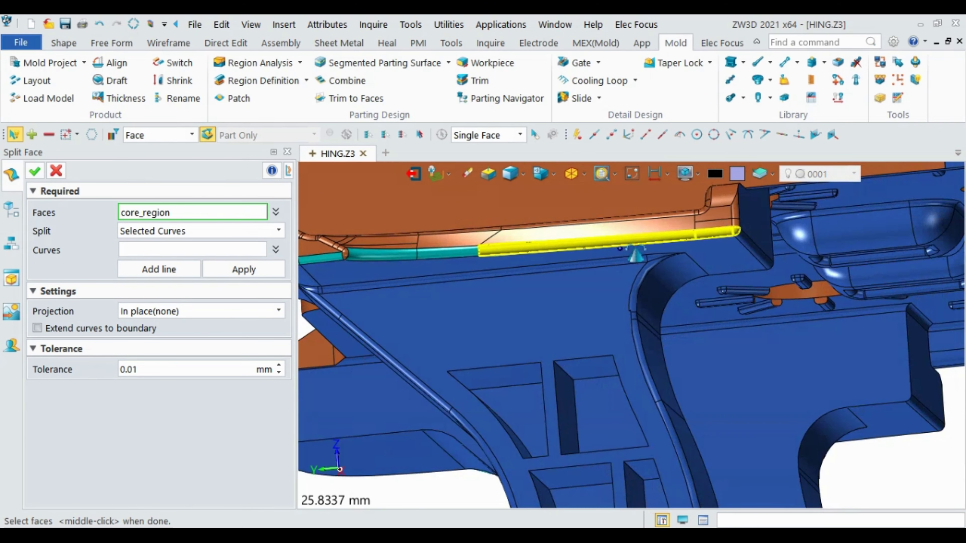
pyautogui.scroll(4, 627, 249)
pyautogui.scroll(3, 533, 250)
pyautogui.scroll(-7, 572, 259)
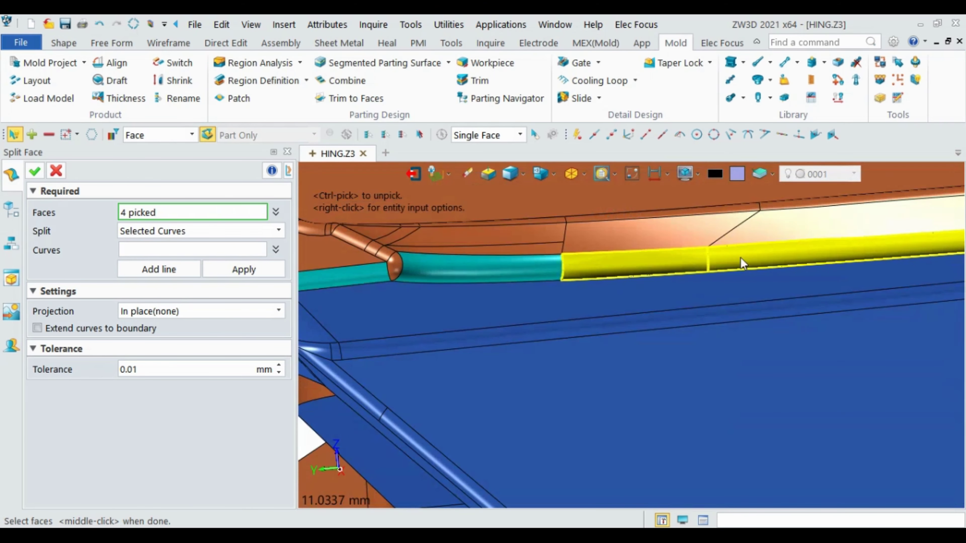
pyautogui.scroll(3, 570, 273)
pyautogui.click(620, 264)
pyautogui.scroll(-3, 620, 264)
pyautogui.scroll(1, 620, 265)
pyautogui.scroll(3, 594, 269)
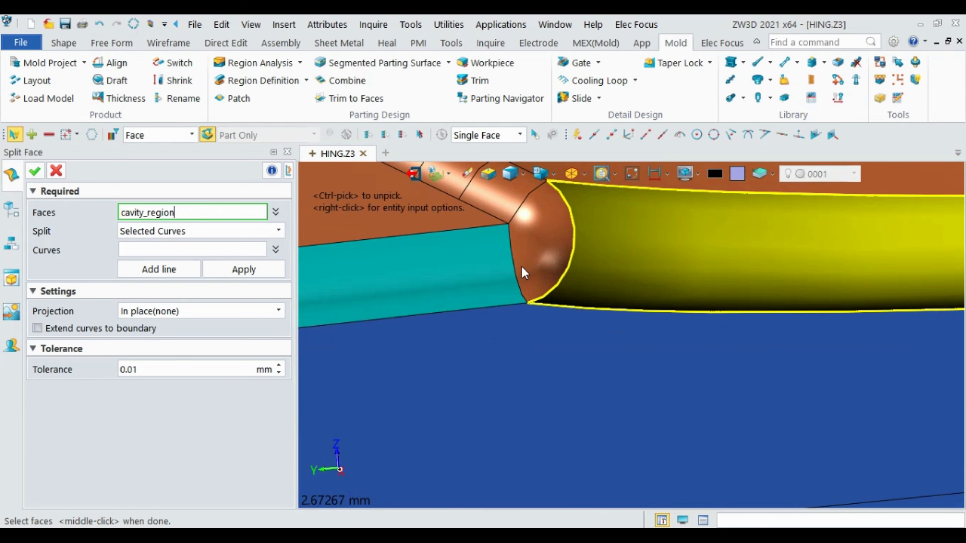
pyautogui.click(524, 274)
pyautogui.click(488, 274)
pyautogui.scroll(-3, 685, 245)
pyautogui.scroll(1, 557, 250)
pyautogui.click(558, 250)
pyautogui.scroll(3, 529, 252)
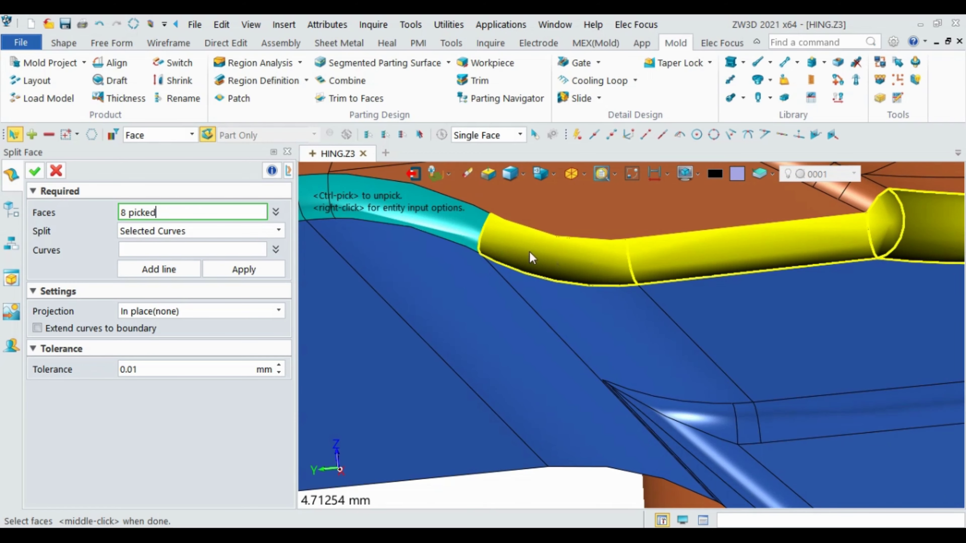
pyautogui.scroll(-6, 540, 240)
pyautogui.scroll(2, 540, 240)
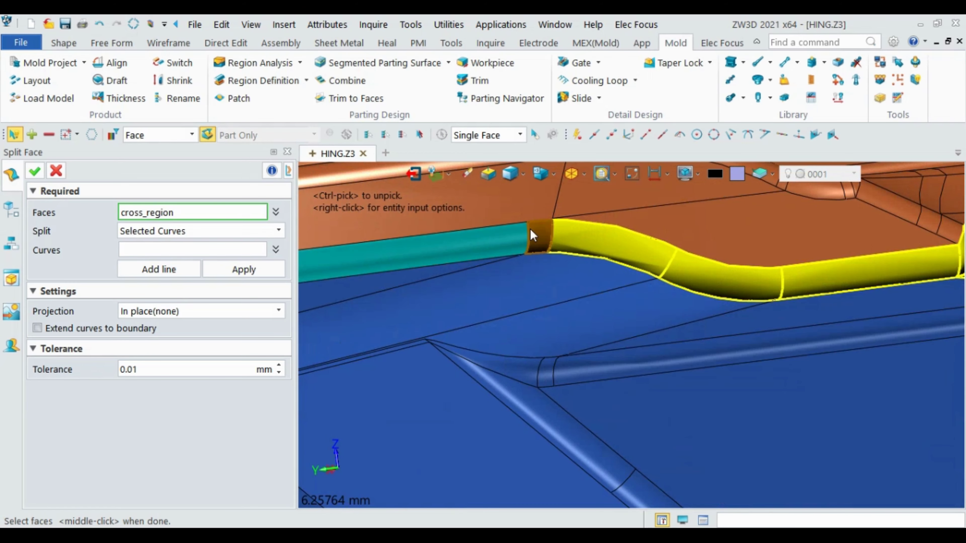
pyautogui.click(529, 228)
pyautogui.scroll(-3, 543, 236)
pyautogui.scroll(-2, 543, 237)
pyautogui.scroll(3, 616, 216)
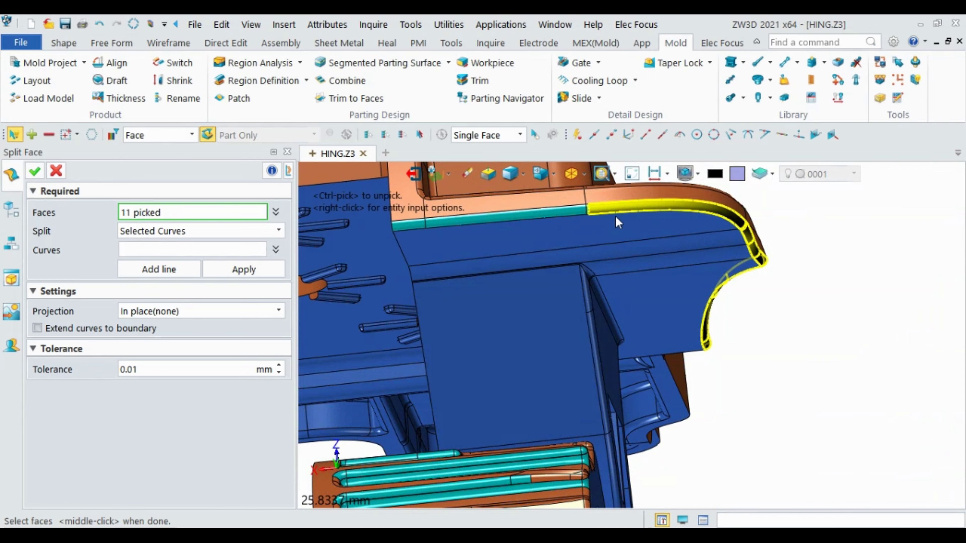
pyautogui.scroll(3, 605, 199)
pyautogui.scroll(2, 628, 239)
pyautogui.click(628, 238)
pyautogui.scroll(-6, 826, 249)
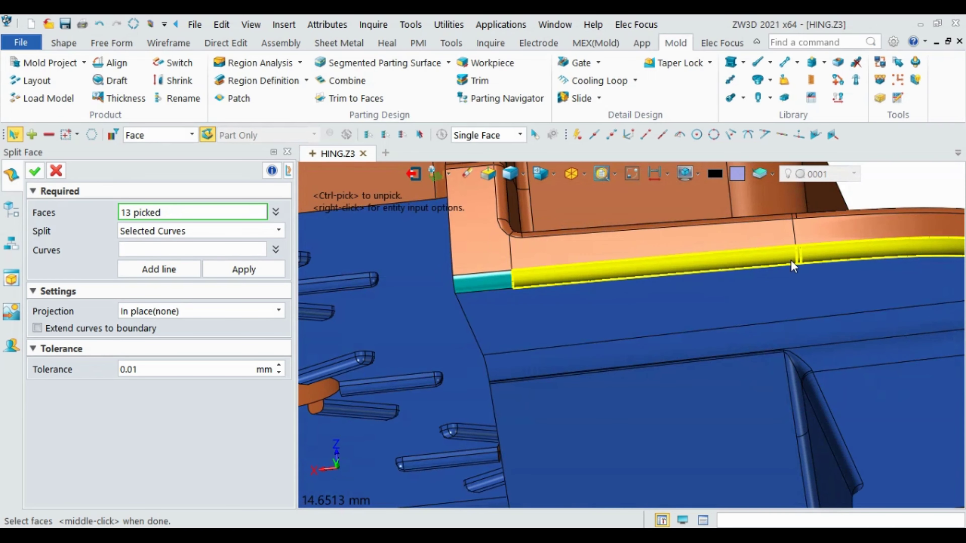
pyautogui.scroll(3, 504, 283)
pyautogui.click(503, 282)
pyautogui.scroll(-1, 594, 261)
pyautogui.scroll(-2, 594, 262)
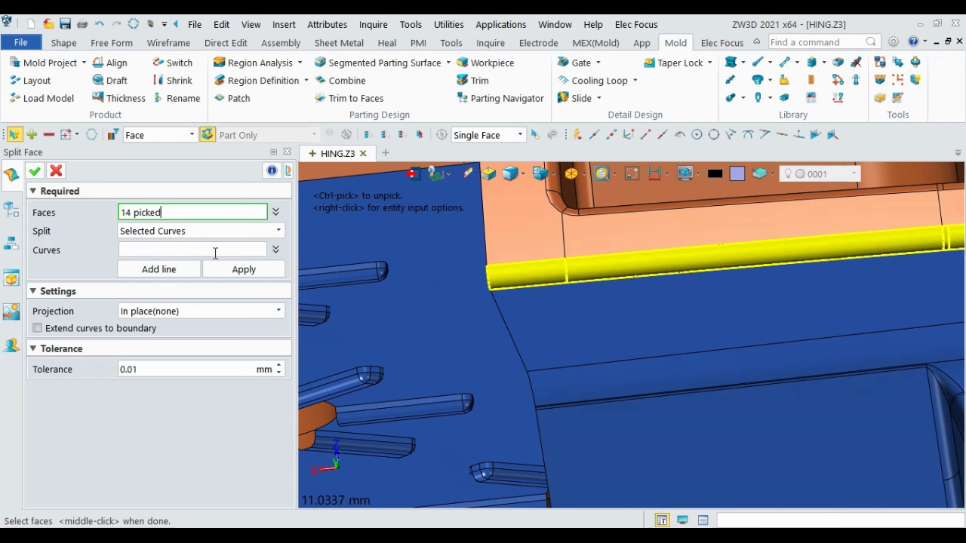
# - Split the 14 lip faces by Face Silhouette along direction 0,0,1
pyautogui.click(252, 230)
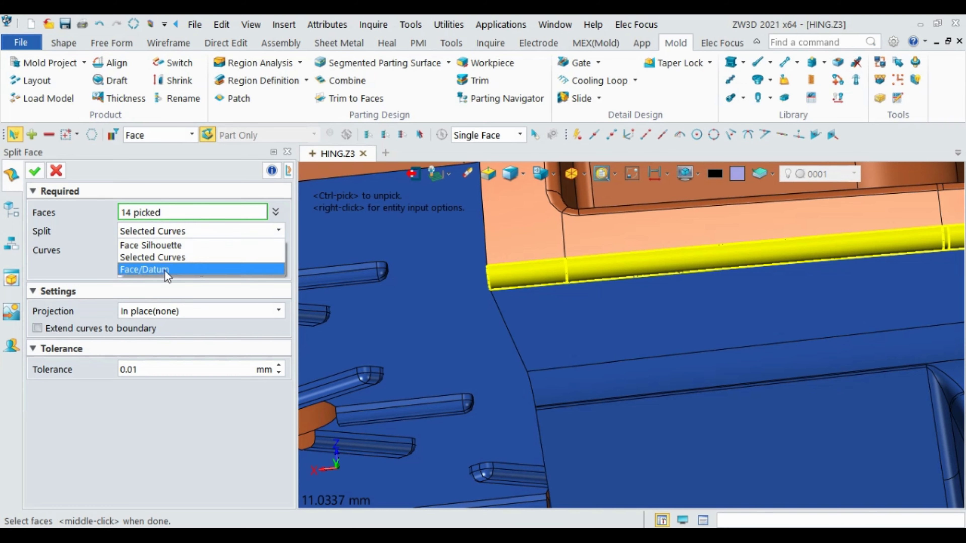
pyautogui.click(178, 247)
pyautogui.scroll(-5, 484, 240)
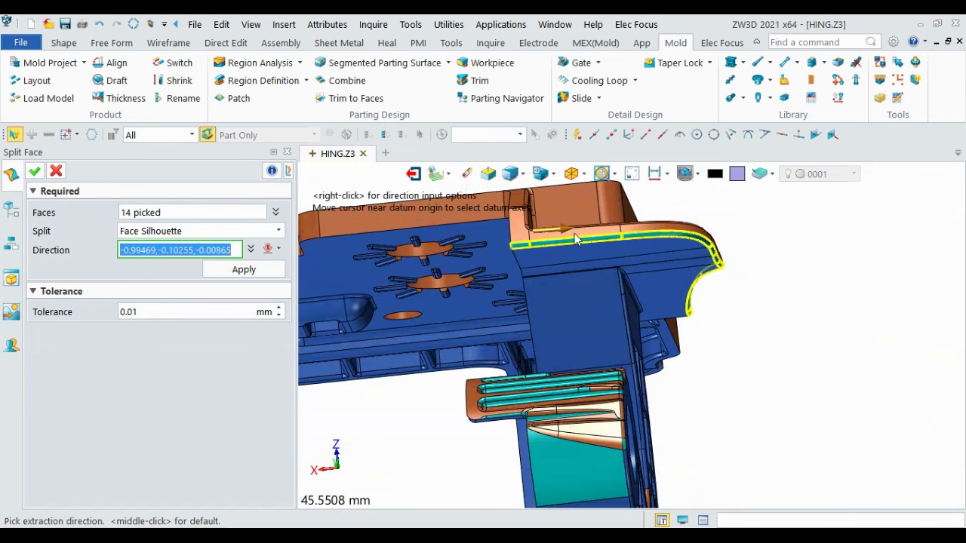
pyautogui.moveTo(484, 240); pyautogui.dragTo(598, 259, button='right')
pyautogui.scroll(-4, 557, 296)
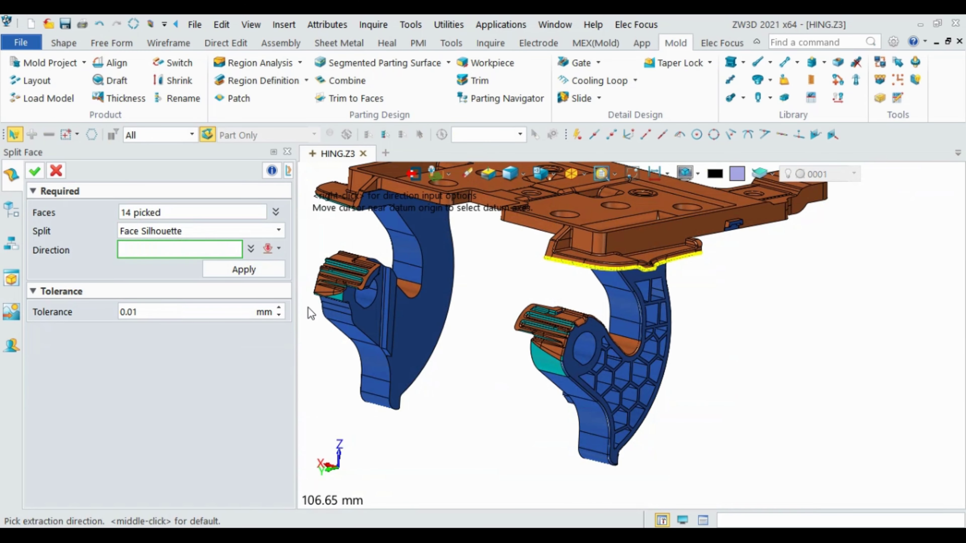
pyautogui.scroll(-3, 486, 314)
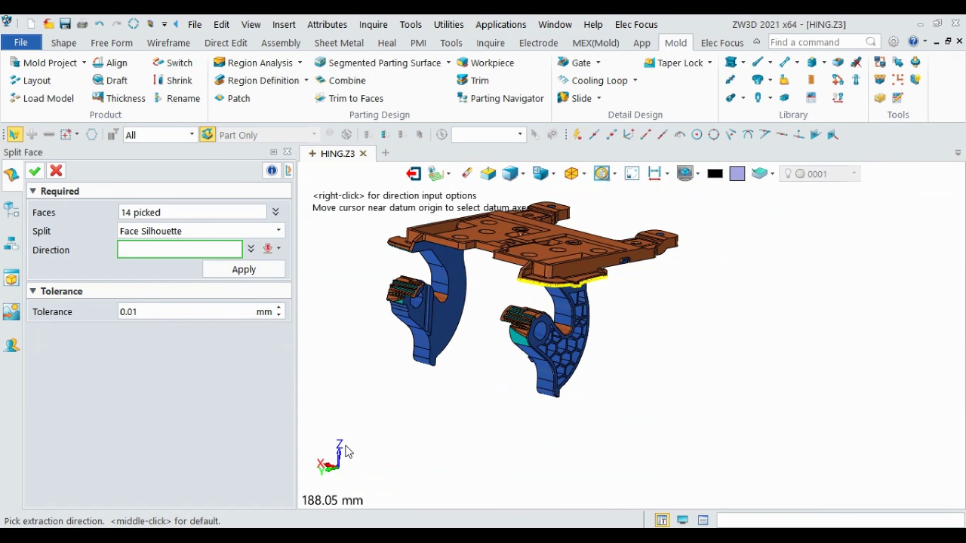
pyautogui.middleClick(344, 455)
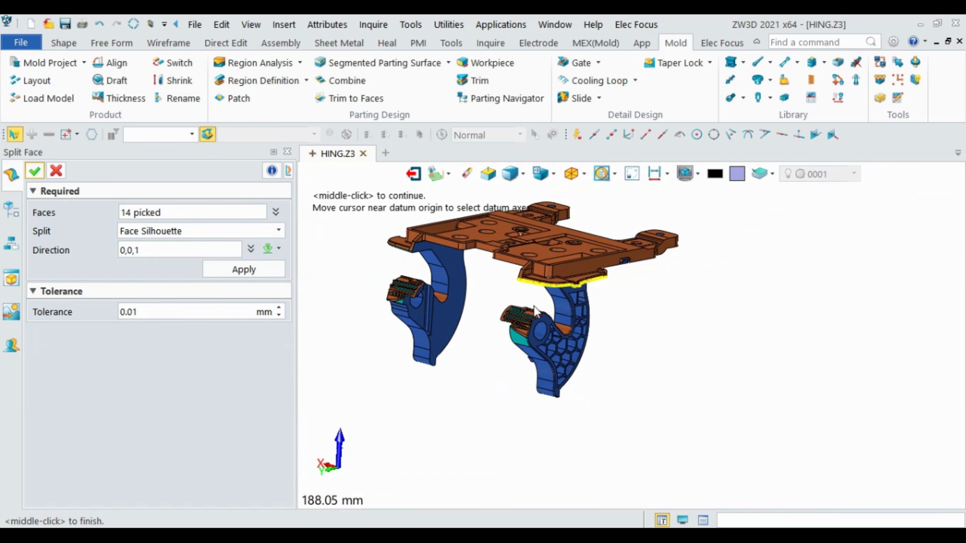
pyautogui.scroll(5, 534, 306)
pyautogui.scroll(2, 687, 303)
pyautogui.moveTo(687, 303); pyautogui.dragTo(677, 301, button='middle')
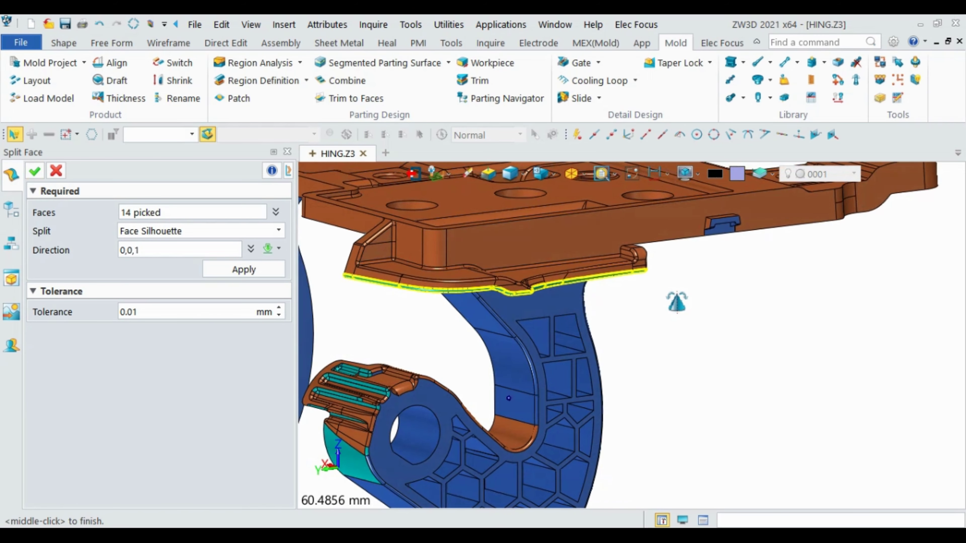
pyautogui.click(243, 269)
pyautogui.scroll(5, 334, 278)
pyautogui.scroll(5, 387, 289)
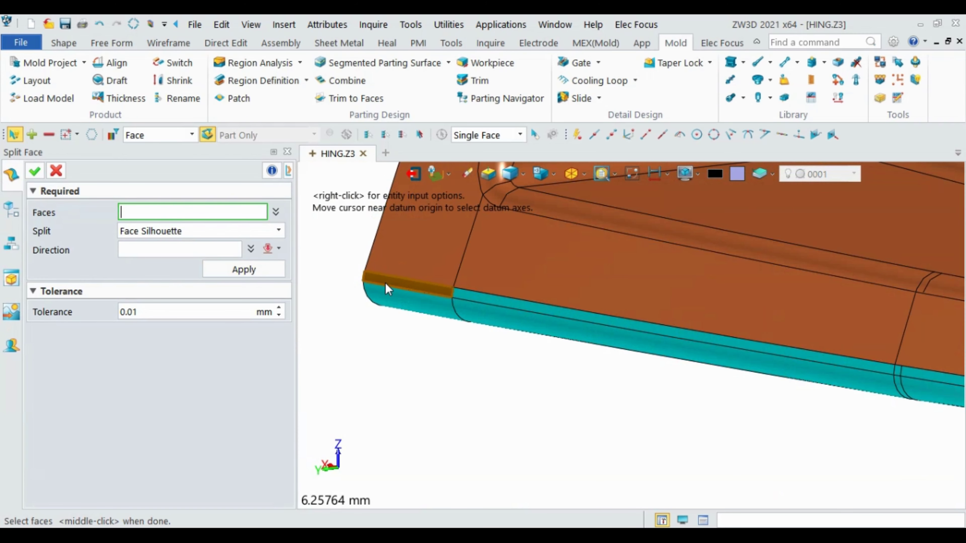
pyautogui.click(387, 289)
pyautogui.scroll(3, 442, 304)
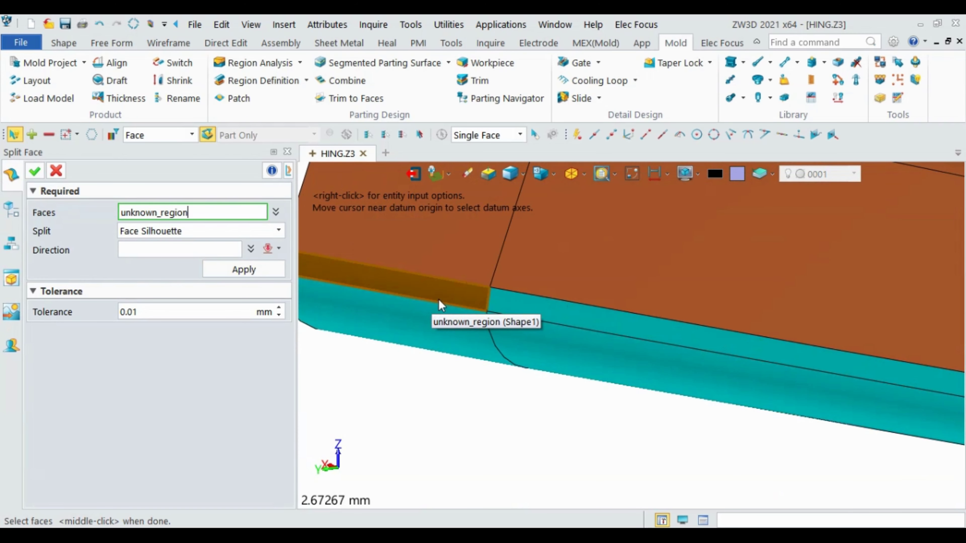
pyautogui.scroll(-4, 454, 302)
pyautogui.scroll(-2, 628, 319)
pyautogui.scroll(-1, 627, 319)
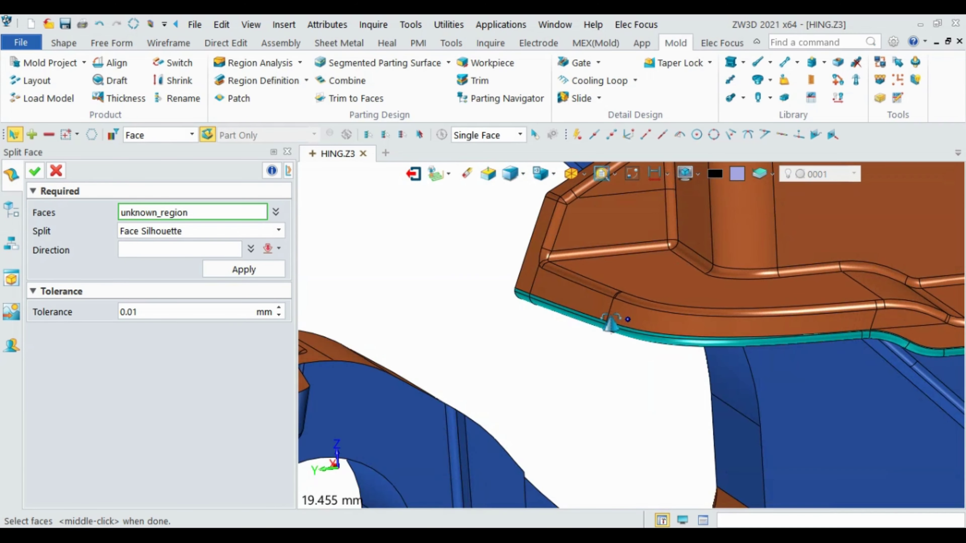
pyautogui.scroll(1, 610, 329)
pyautogui.scroll(8, 600, 319)
pyautogui.scroll(-5, 504, 302)
pyautogui.scroll(-4, 725, 318)
pyautogui.click(724, 318)
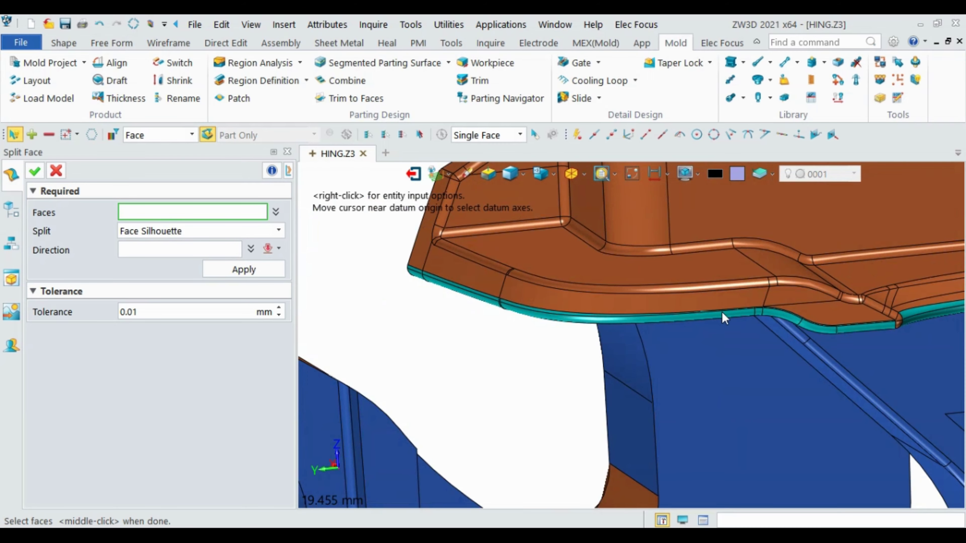
pyautogui.scroll(-4, 725, 317)
pyautogui.scroll(6, 752, 296)
pyautogui.scroll(4, 802, 287)
pyautogui.scroll(-3, 805, 285)
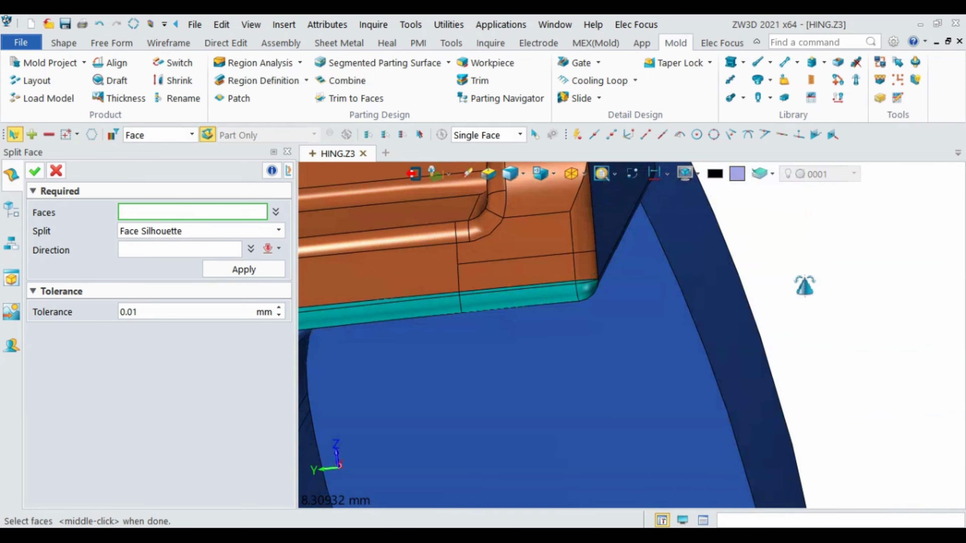
pyautogui.scroll(3, 511, 286)
pyautogui.scroll(1, 567, 292)
pyautogui.scroll(3, 521, 282)
pyautogui.scroll(-2, 523, 293)
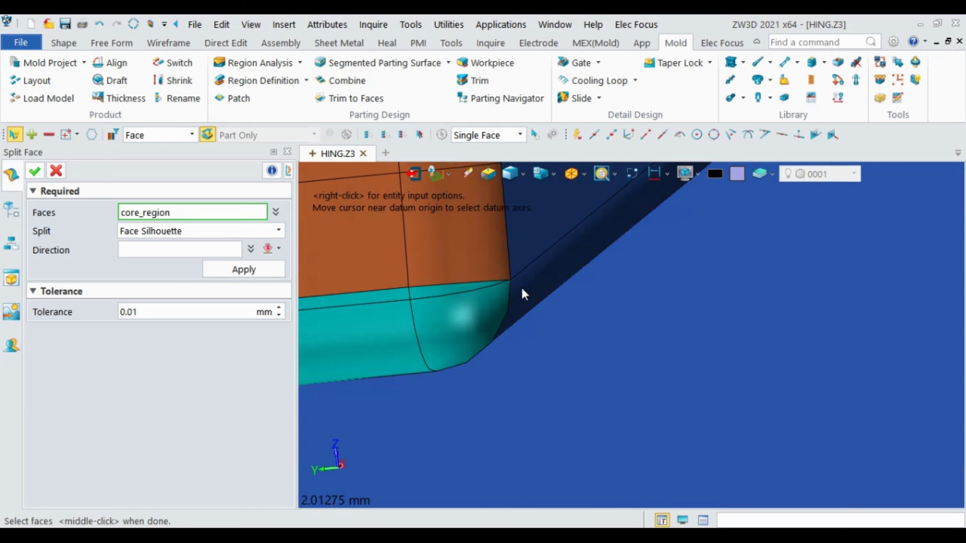
pyautogui.scroll(-3, 521, 288)
pyautogui.scroll(-3, 520, 277)
pyautogui.scroll(-2, 548, 276)
pyautogui.scroll(-2, 601, 286)
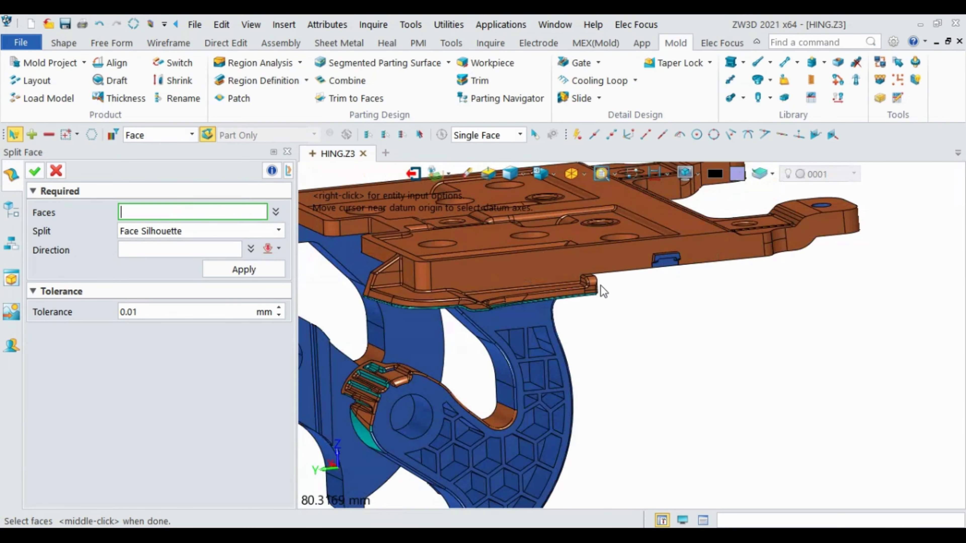
pyautogui.moveTo(601, 287)
pyautogui.mouseDown(button='middle')
pyautogui.moveTo(699, 295)
pyautogui.moveTo(598, 322)
pyautogui.mouseUp(button='middle')
pyautogui.scroll(-5, 700, 295)
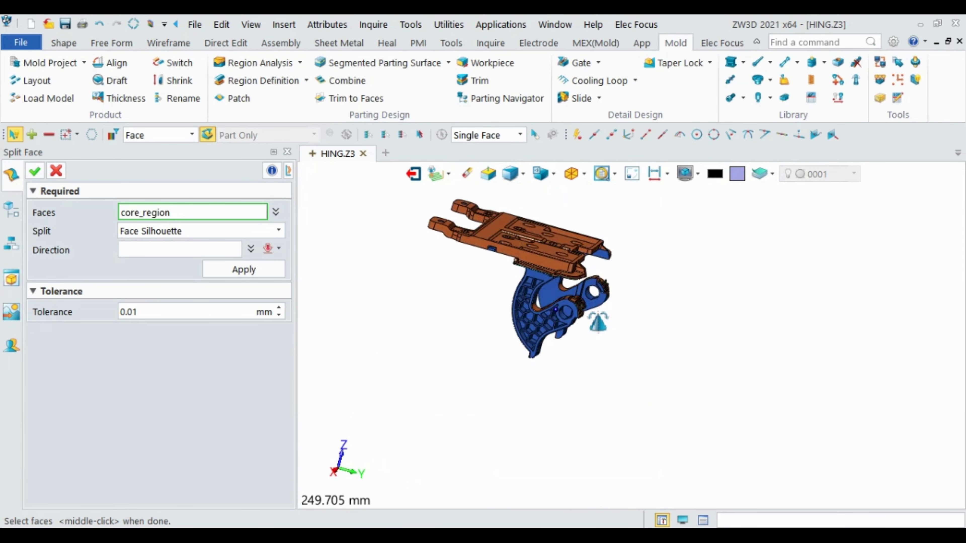
pyautogui.scroll(5, 543, 276)
pyautogui.scroll(-2, 515, 317)
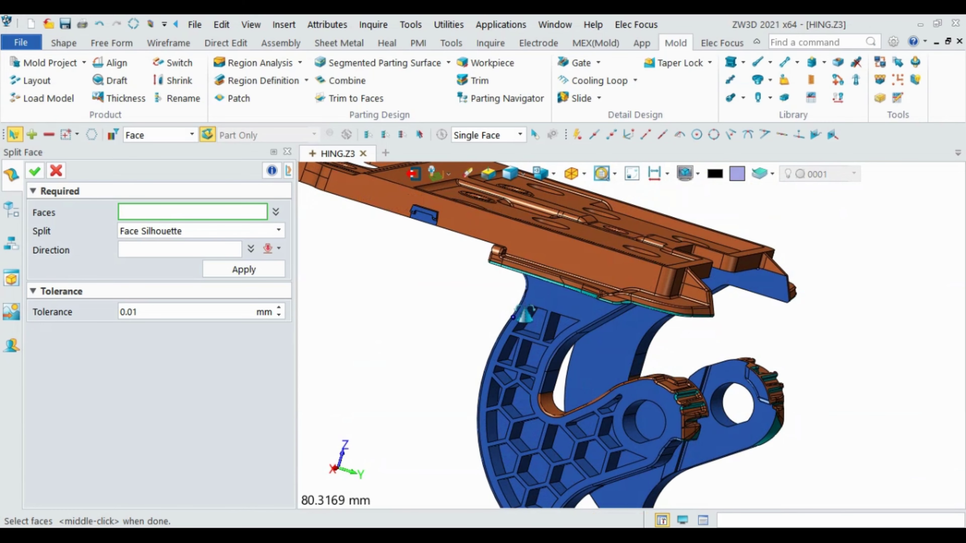
pyautogui.scroll(4, 493, 264)
pyautogui.scroll(4, 490, 243)
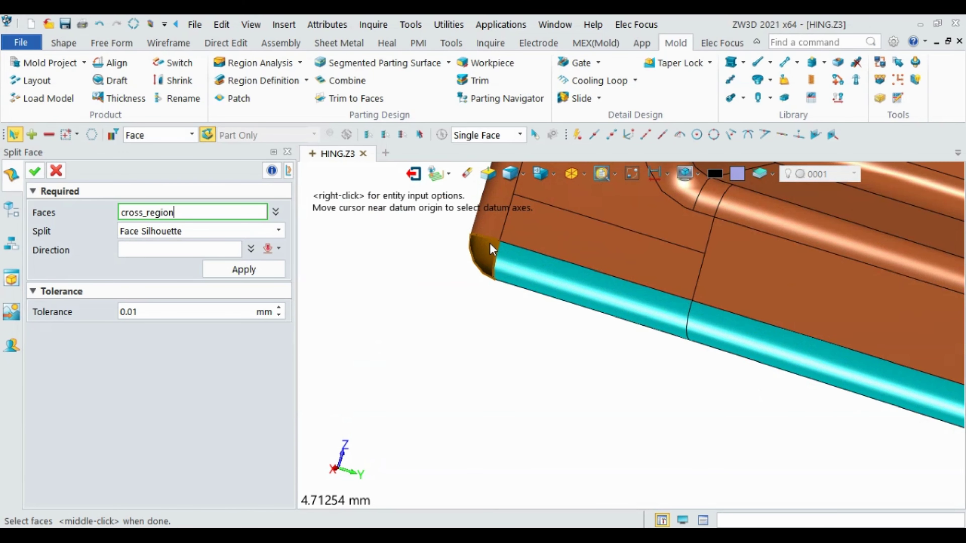
pyautogui.click(527, 267)
pyautogui.scroll(-4, 474, 302)
pyautogui.scroll(2, 345, 247)
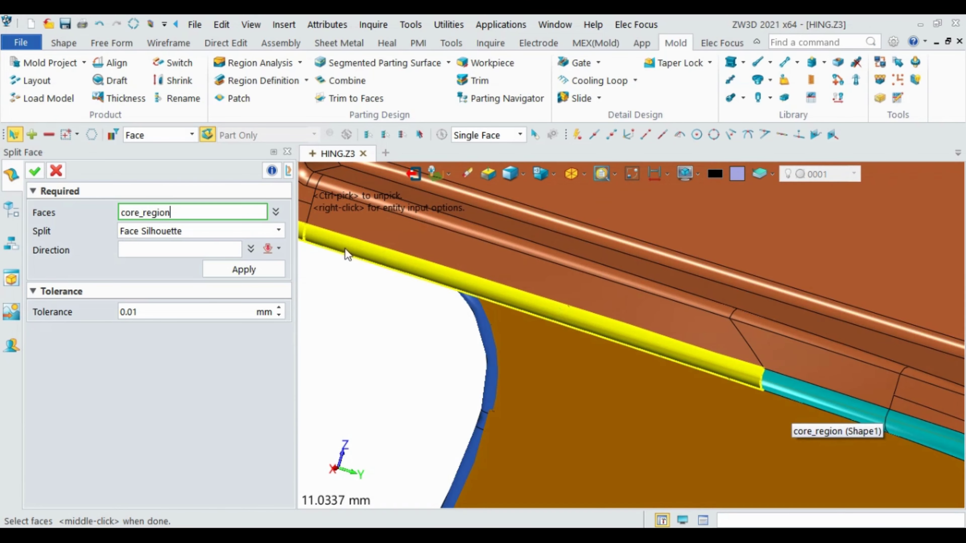
pyautogui.scroll(-3, 345, 248)
pyautogui.scroll(3, 542, 303)
pyautogui.scroll(2, 407, 290)
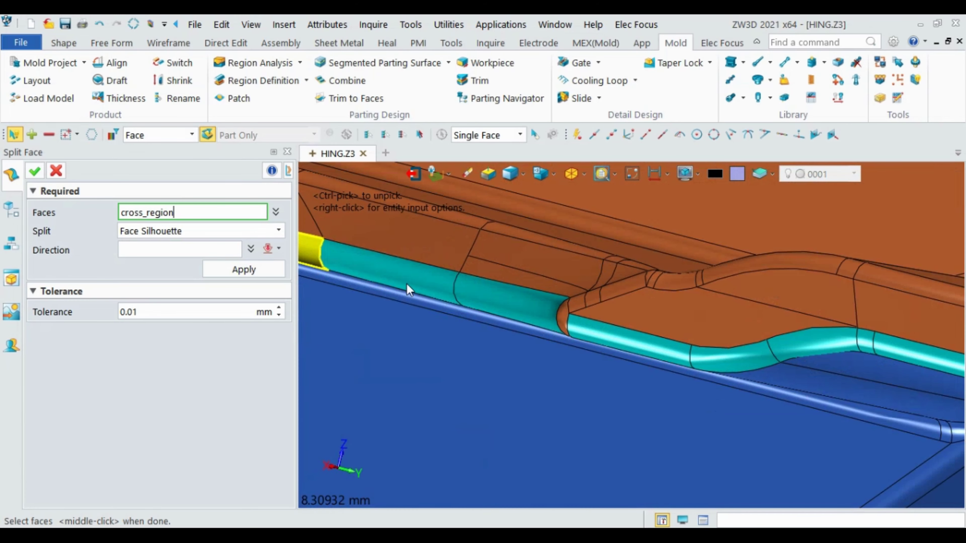
pyautogui.click(407, 289)
pyautogui.click(490, 297)
pyautogui.scroll(3, 595, 324)
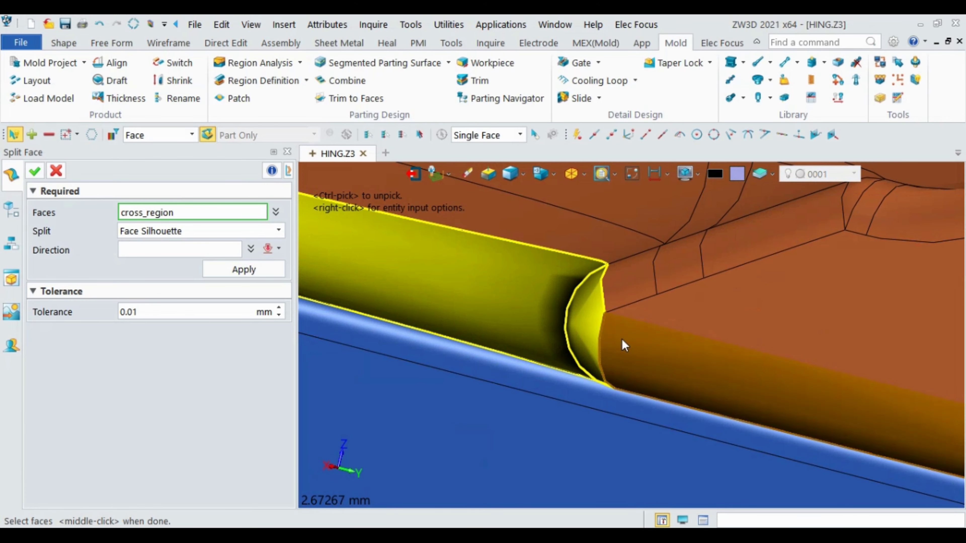
pyautogui.scroll(-4, 625, 345)
pyautogui.scroll(-1, 529, 296)
pyautogui.click(529, 296)
pyautogui.click(595, 280)
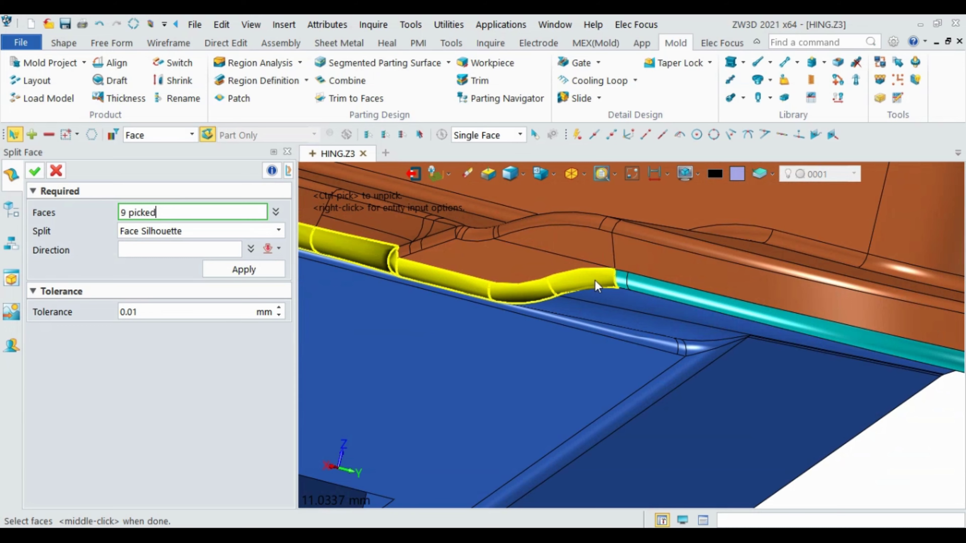
pyautogui.click(626, 281)
pyautogui.scroll(-2, 594, 275)
pyautogui.scroll(-1, 594, 276)
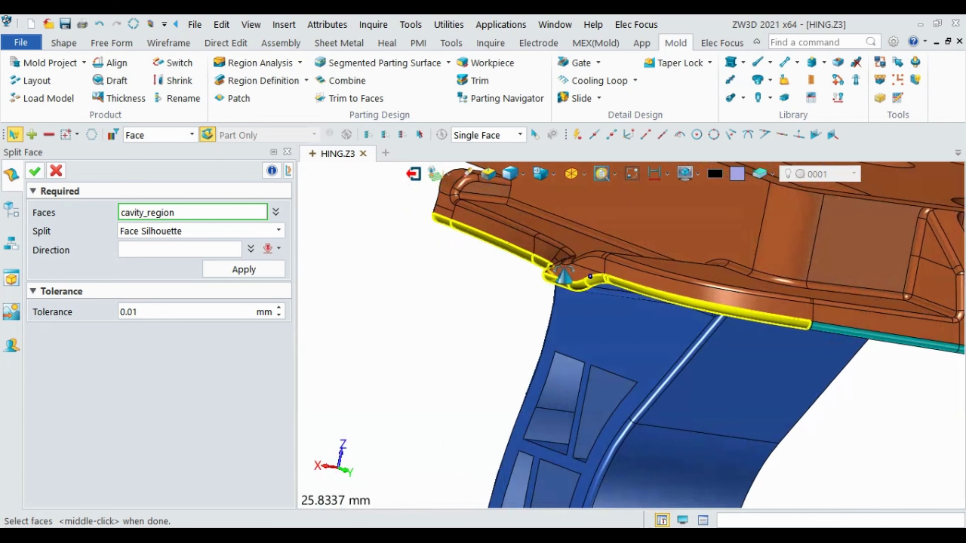
pyautogui.moveTo(589, 278); pyautogui.dragTo(472, 263, button='middle')
pyautogui.scroll(-3, 473, 263)
pyautogui.scroll(4, 593, 293)
pyautogui.click(612, 293)
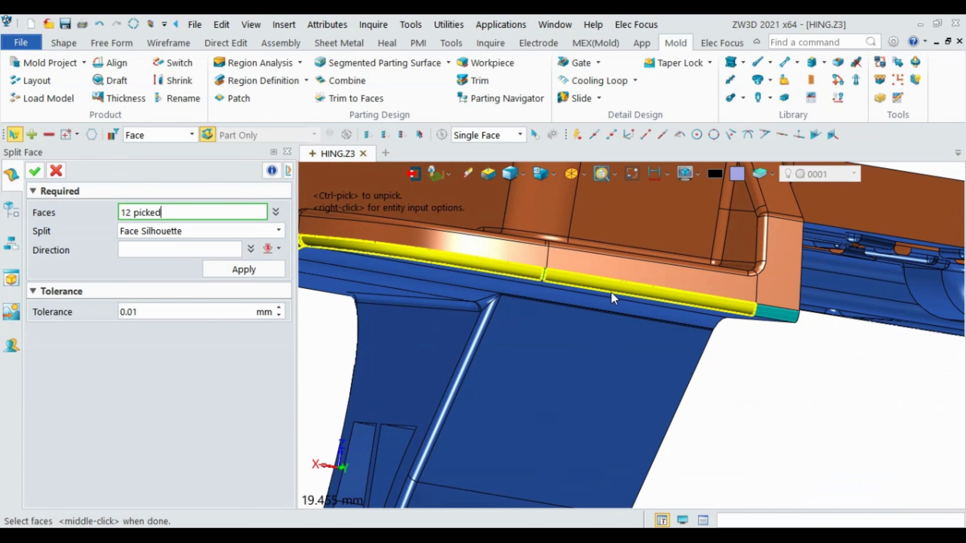
pyautogui.scroll(5, 554, 270)
pyautogui.scroll(-5, 714, 290)
pyautogui.scroll(2, 714, 285)
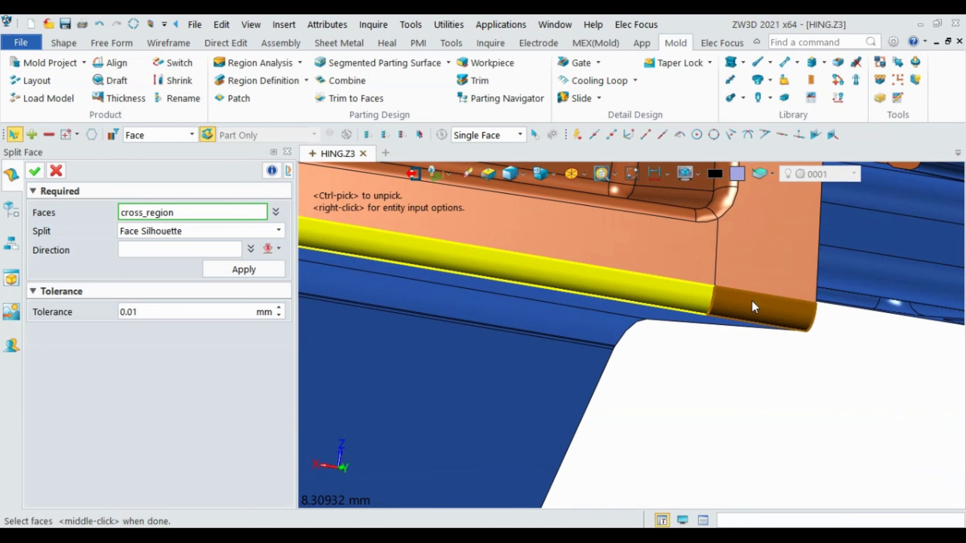
pyautogui.scroll(-2, 714, 285)
pyautogui.click(714, 285)
pyautogui.moveTo(714, 286)
pyautogui.mouseDown(button='middle')
pyautogui.moveTo(571, 259)
pyautogui.moveTo(490, 225)
pyautogui.mouseUp(button='middle')
pyautogui.scroll(-3, 490, 225)
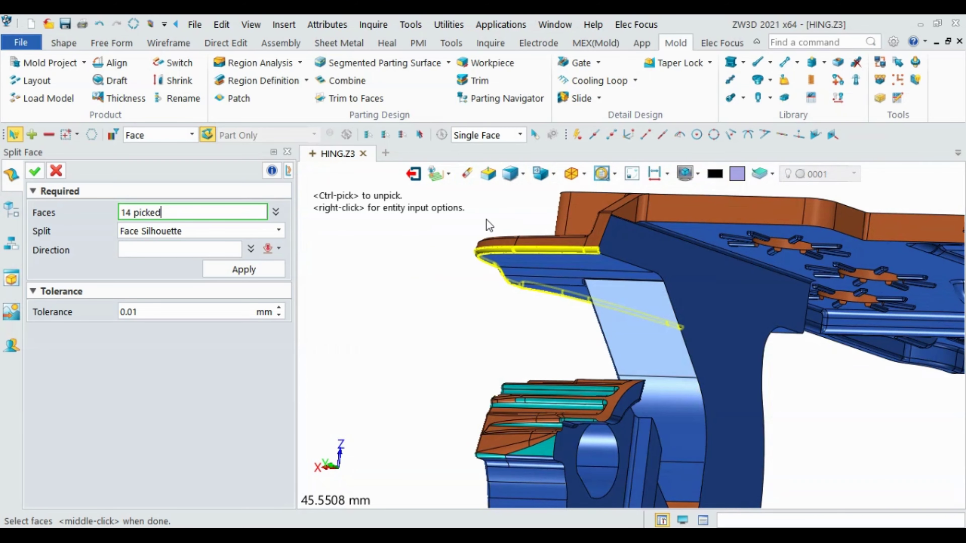
pyautogui.moveTo(499, 279); pyautogui.dragTo(308, 297, button='middle')
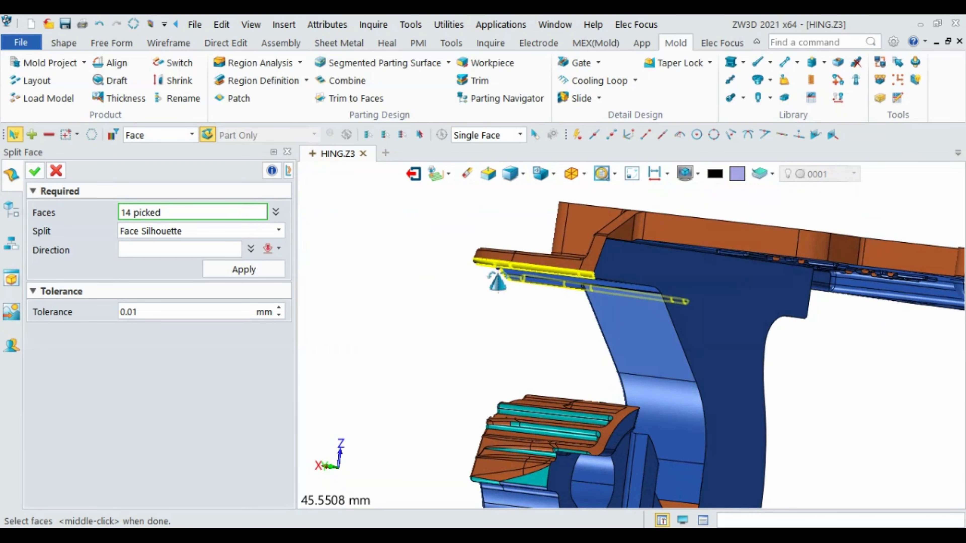
pyautogui.click(224, 251)
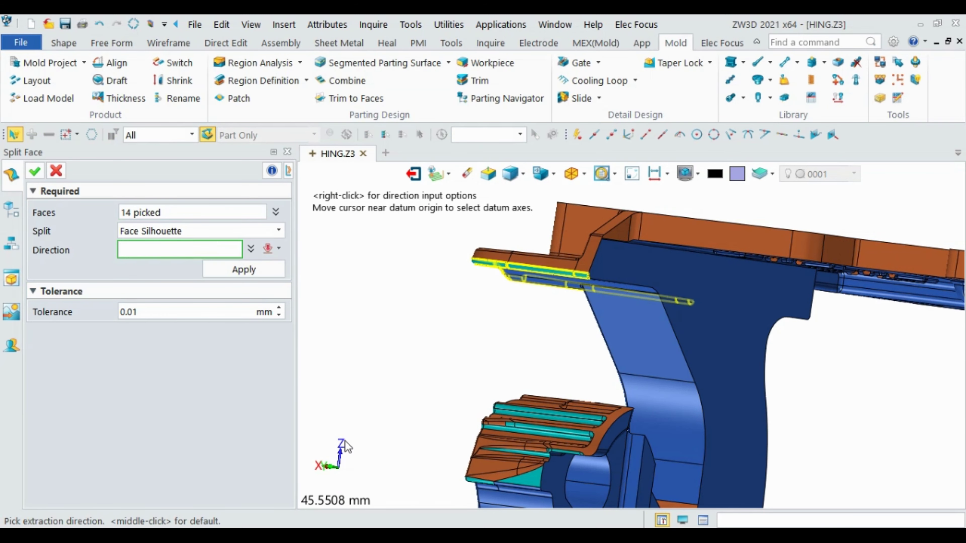
pyautogui.click(340, 458)
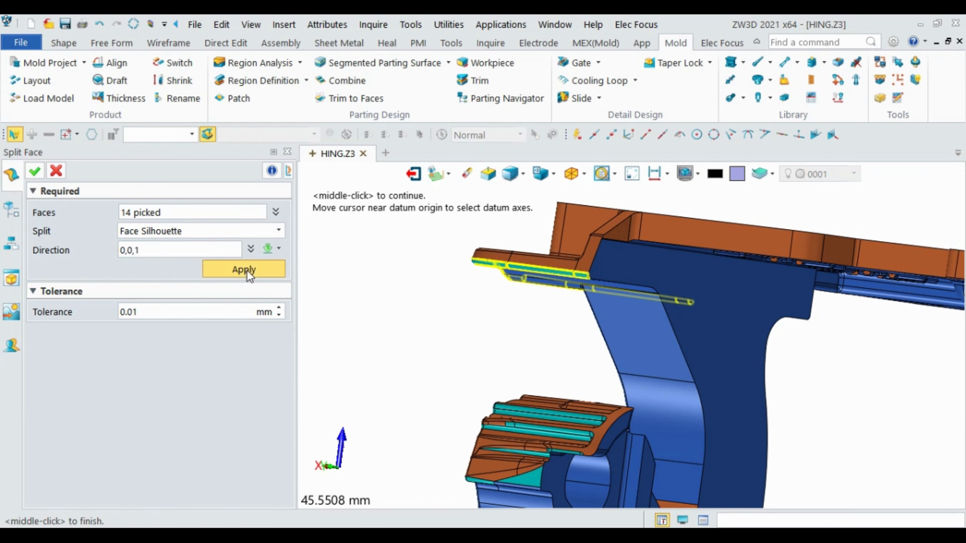
pyautogui.middleClick(385, 275)
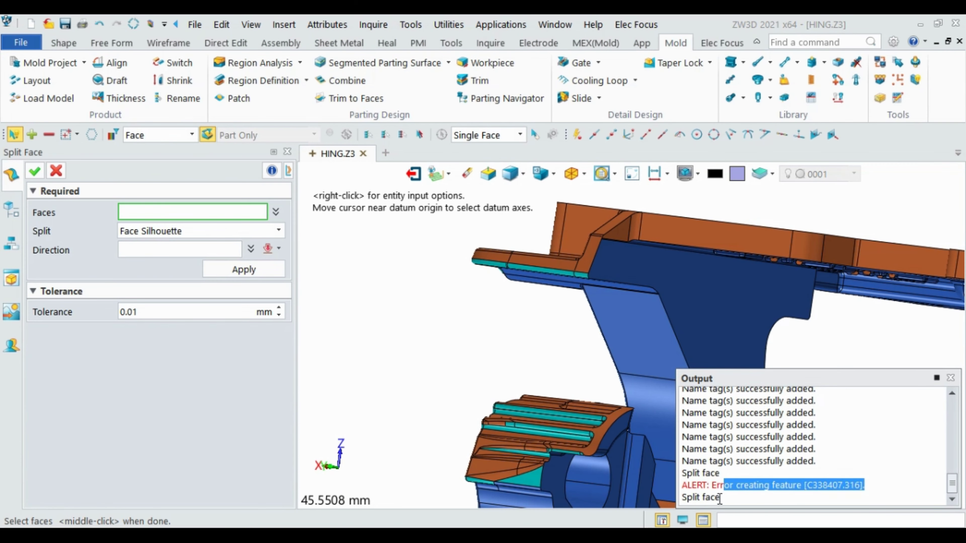
pyautogui.moveTo(675, 508); pyautogui.dragTo(680, 486)
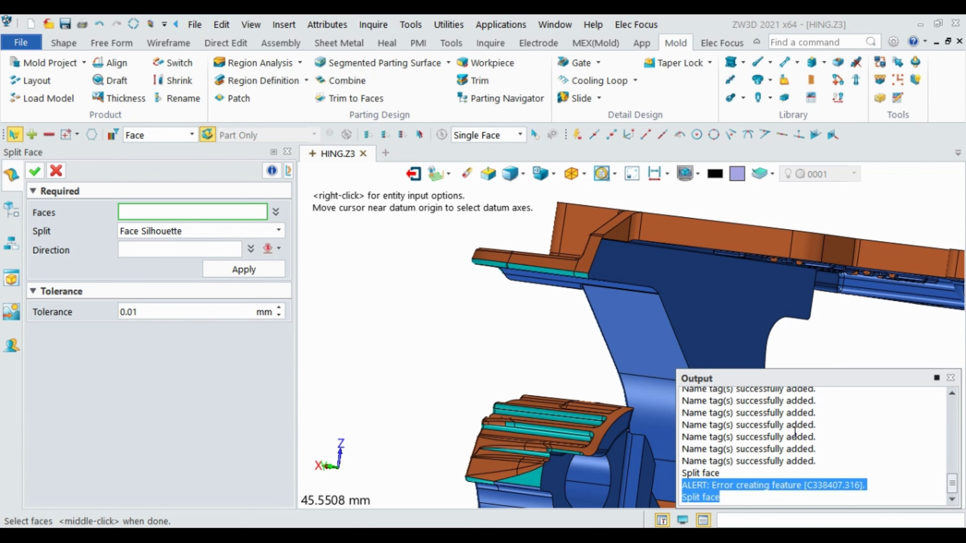
pyautogui.moveTo(819, 462)
pyautogui.mouseDown()
pyautogui.moveTo(775, 439)
pyautogui.moveTo(739, 403)
pyautogui.mouseUp()
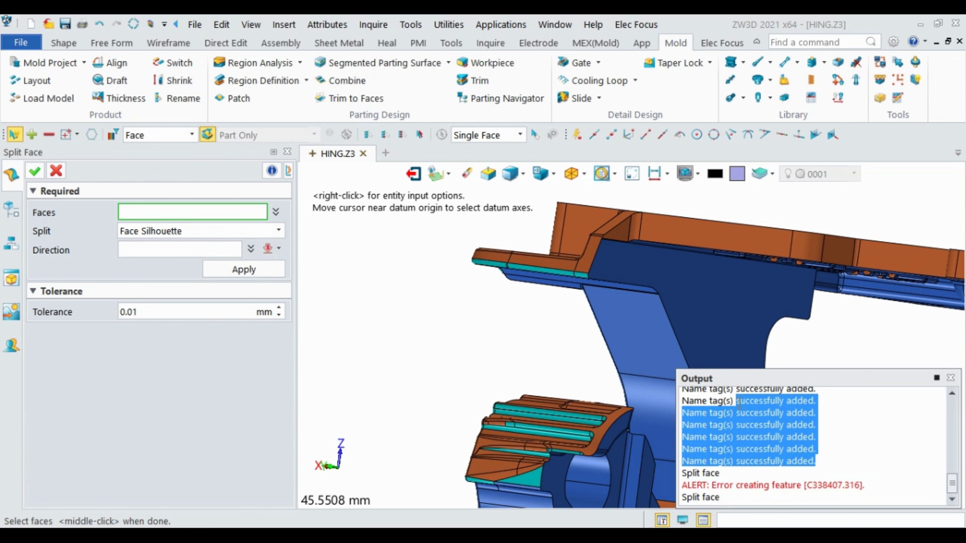
pyautogui.click(937, 378)
pyautogui.scroll(3, 528, 261)
# - Pick the first teal fillet faces along the hinge edge for a silhouette split
pyautogui.scroll(3, 529, 262)
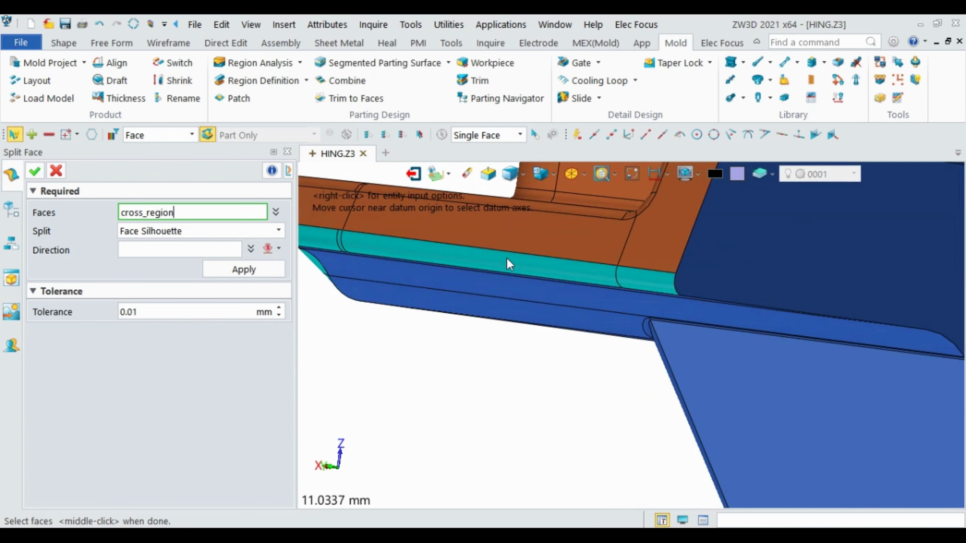
pyautogui.moveTo(507, 258)
pyautogui.mouseDown(button='right')
pyautogui.moveTo(523, 336)
pyautogui.moveTo(513, 316)
pyautogui.moveTo(593, 259)
pyautogui.moveTo(632, 259)
pyautogui.moveTo(595, 253)
pyautogui.moveTo(586, 288)
pyautogui.mouseUp(button='right')
pyautogui.scroll(3, 506, 296)
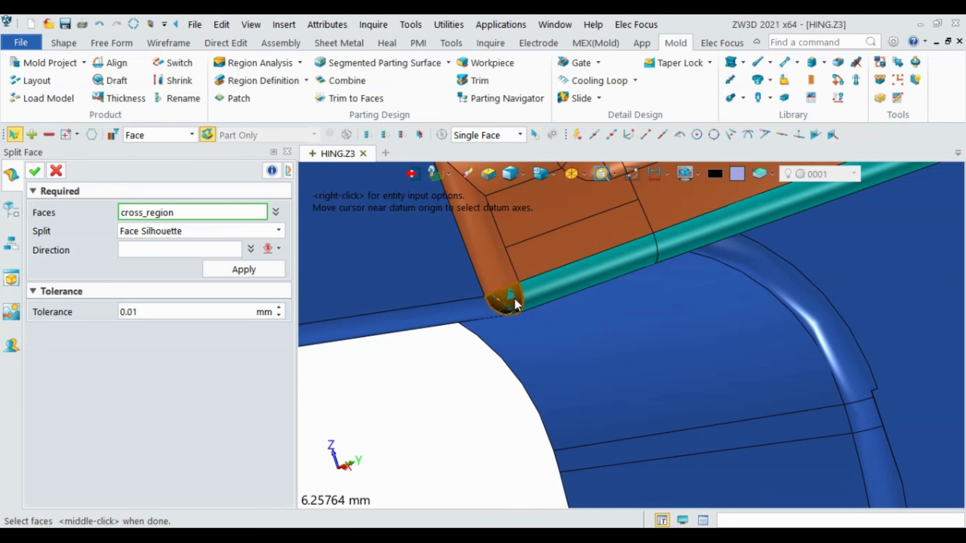
pyautogui.scroll(-3, 537, 297)
pyautogui.click(567, 293)
pyautogui.click(607, 267)
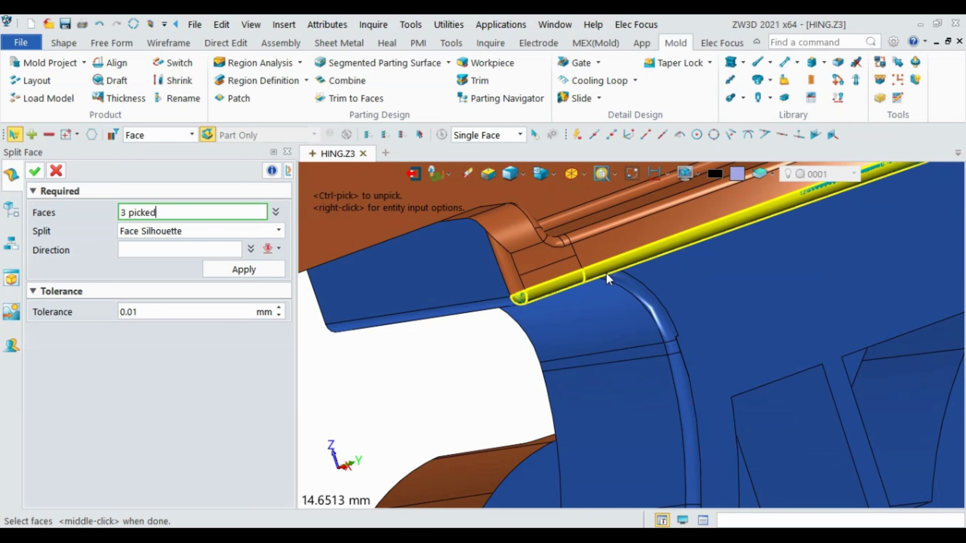
pyautogui.scroll(1, 514, 291)
pyautogui.scroll(7, 542, 313)
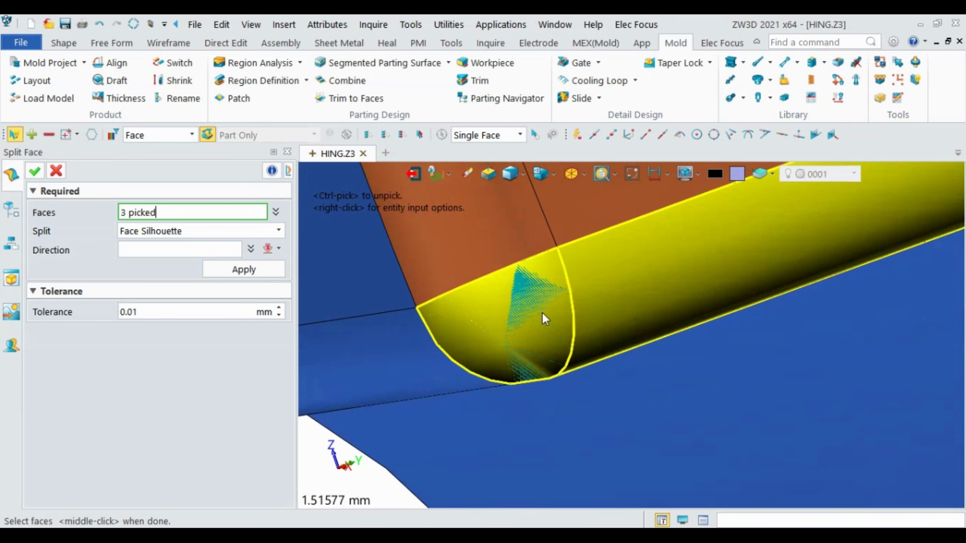
pyautogui.scroll(-5, 542, 312)
pyautogui.scroll(-6, 726, 268)
pyautogui.scroll(4, 725, 267)
# - Add more fillet faces, making 7, and split them along 0,0,1
pyautogui.click(635, 324)
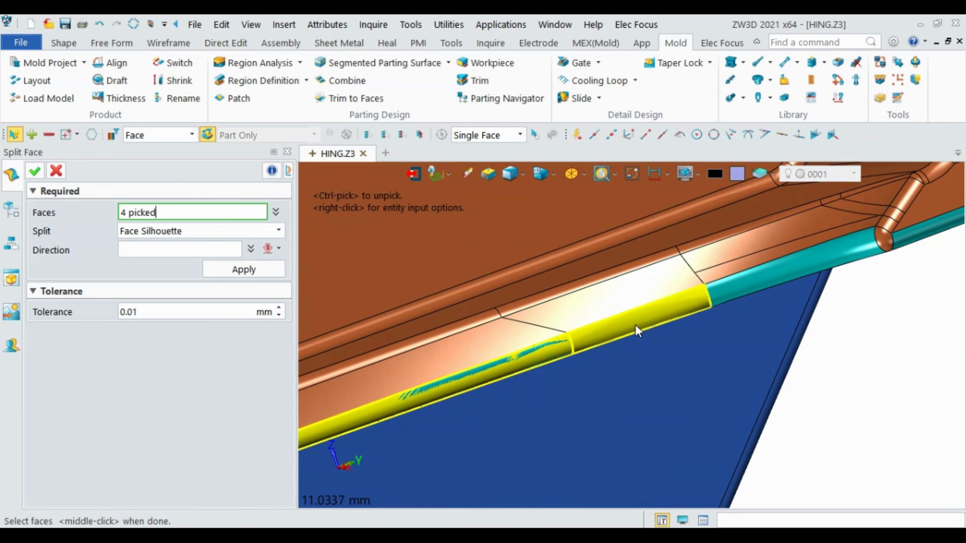
pyautogui.scroll(-3, 736, 304)
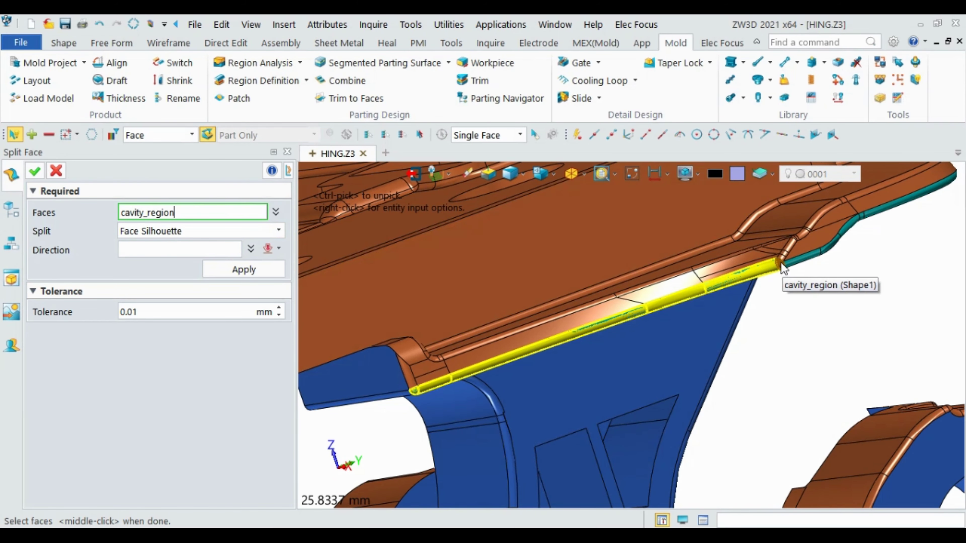
pyautogui.scroll(3, 782, 266)
pyautogui.click(701, 292)
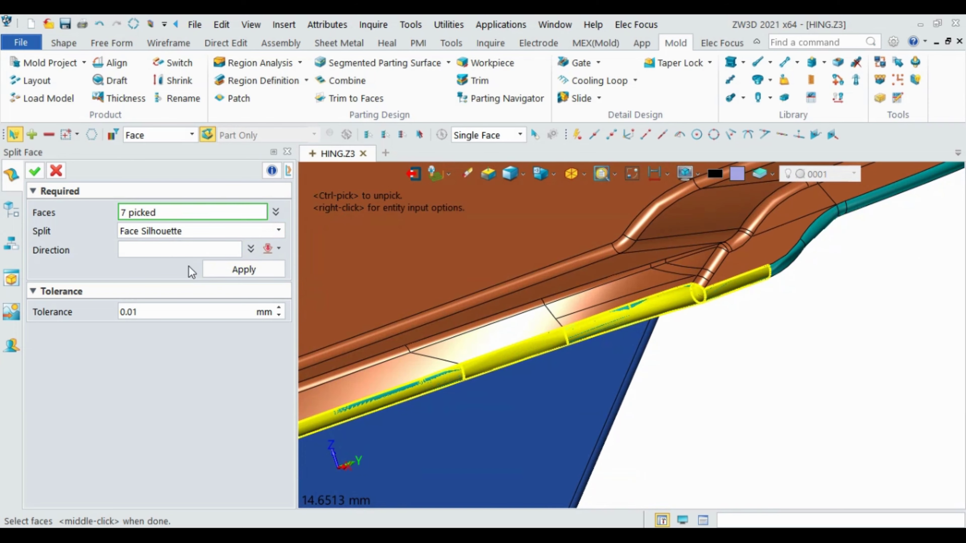
pyautogui.click(211, 250)
pyautogui.middleClick(331, 457)
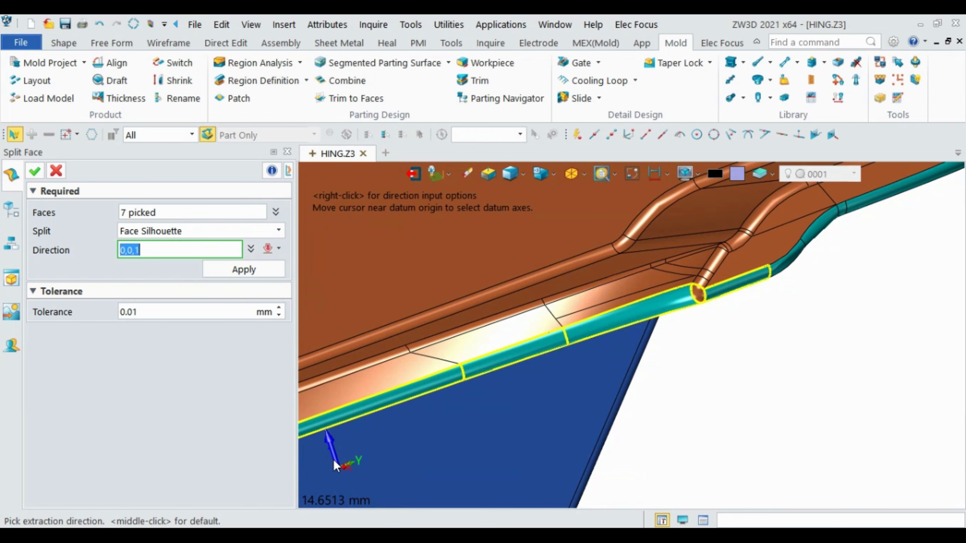
pyautogui.middleClick(452, 293)
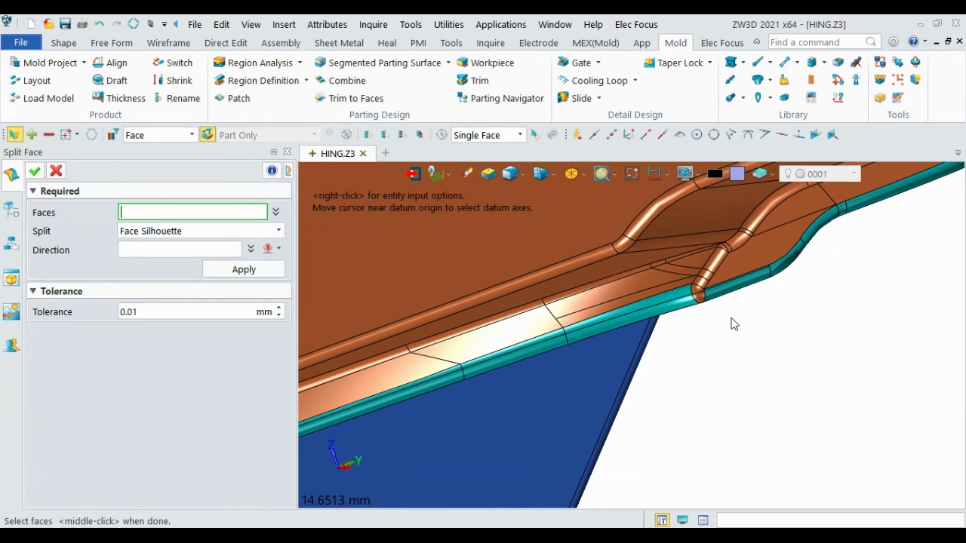
# - Pick two teal fillet faces on the next strip for splitting
pyautogui.click(733, 319)
pyautogui.scroll(3, 732, 318)
pyautogui.scroll(2, 494, 381)
pyautogui.scroll(-3, 493, 394)
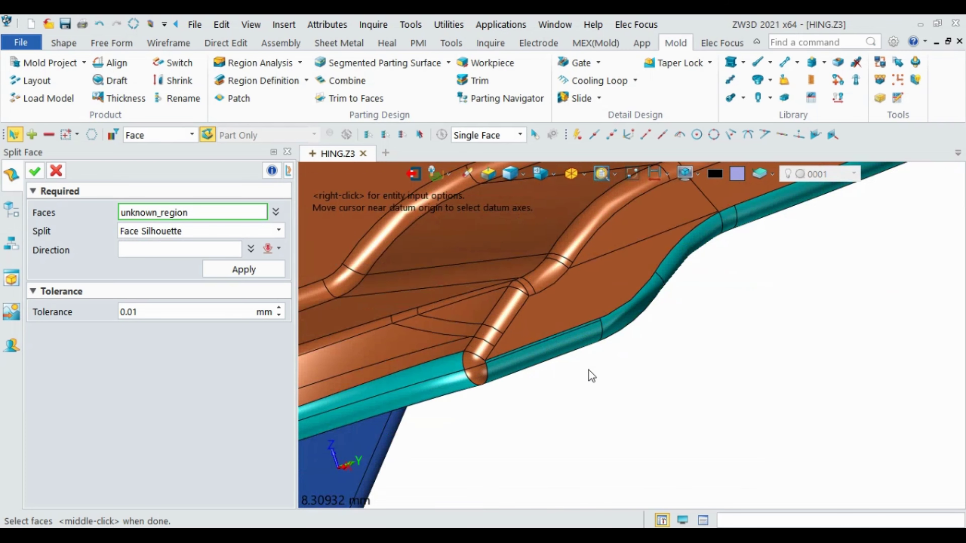
pyautogui.scroll(-3, 589, 371)
pyautogui.moveTo(712, 335); pyautogui.dragTo(681, 314, button='middle')
pyautogui.scroll(4, 681, 314)
pyautogui.click(681, 314)
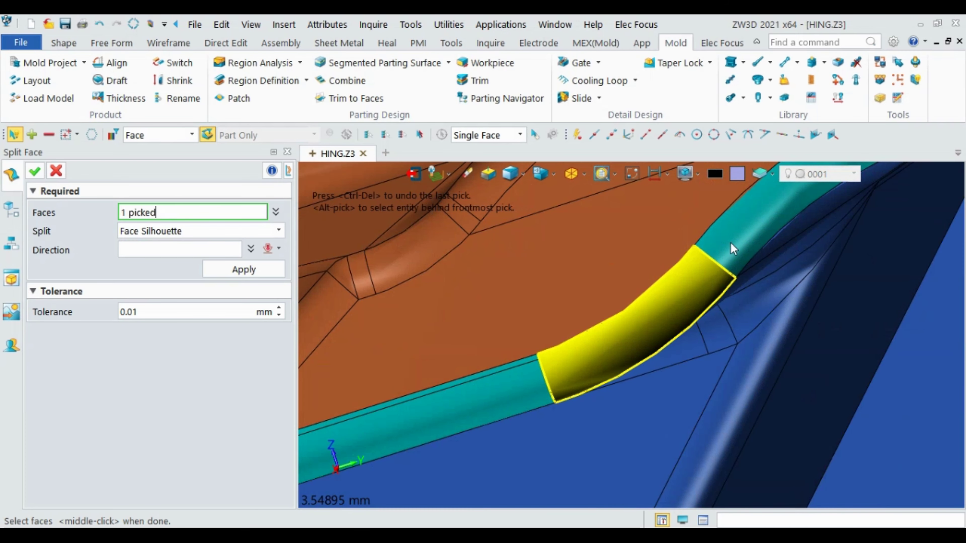
pyautogui.click(731, 243)
# - Add a small face and split the picked faces by silhouette along 0,0,1
pyautogui.scroll(-3, 731, 243)
pyautogui.scroll(2, 635, 322)
pyautogui.click(608, 335)
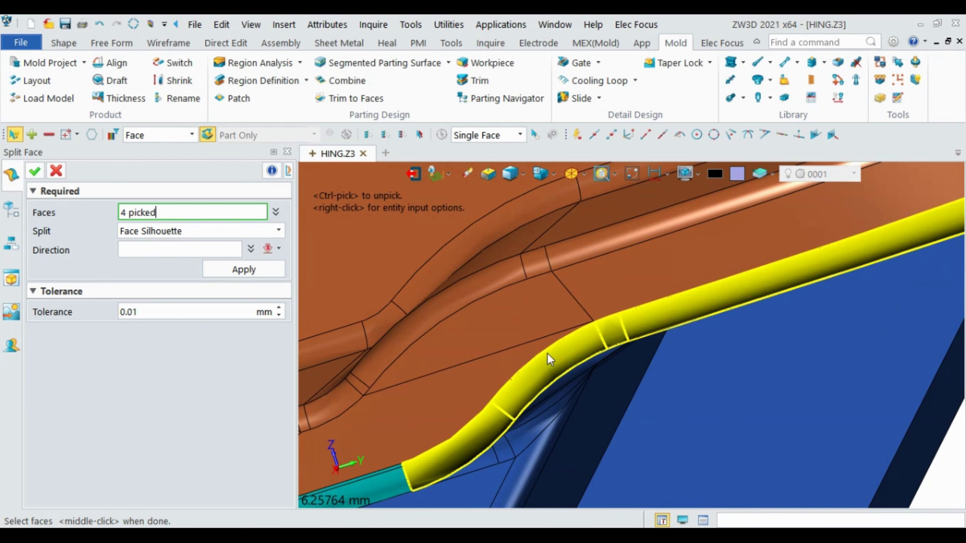
pyautogui.click(173, 250)
pyautogui.scroll(-3, 700, 312)
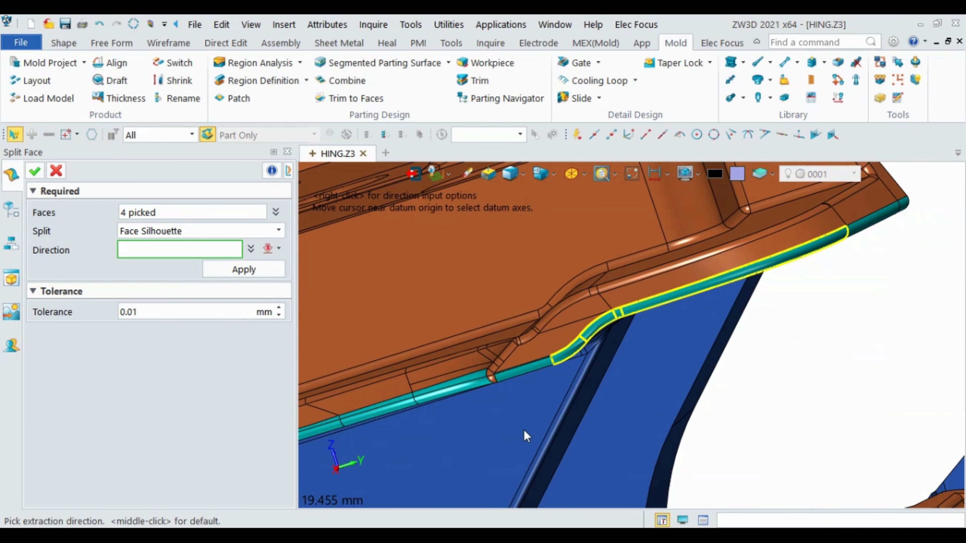
pyautogui.click(340, 458)
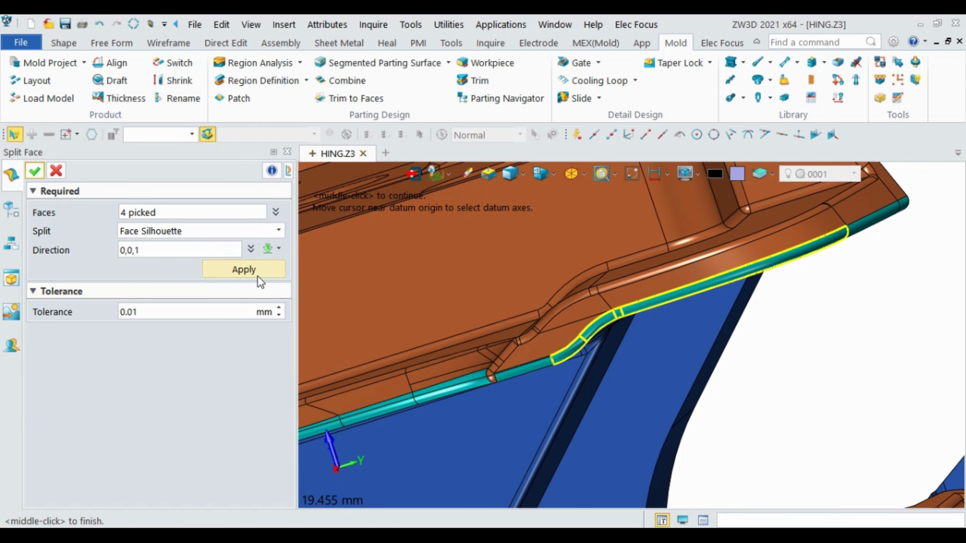
pyautogui.middleClick(311, 267)
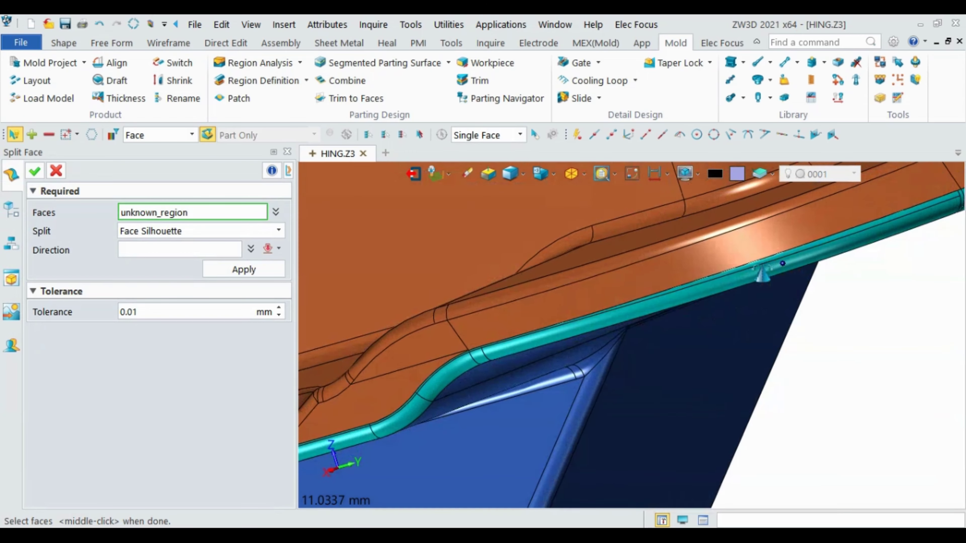
# - Pick the long fillet face and small cyan face, accepting the default 0,0,1 direction
pyautogui.moveTo(801, 253); pyautogui.dragTo(707, 301, button='middle')
pyautogui.scroll(5, 707, 301)
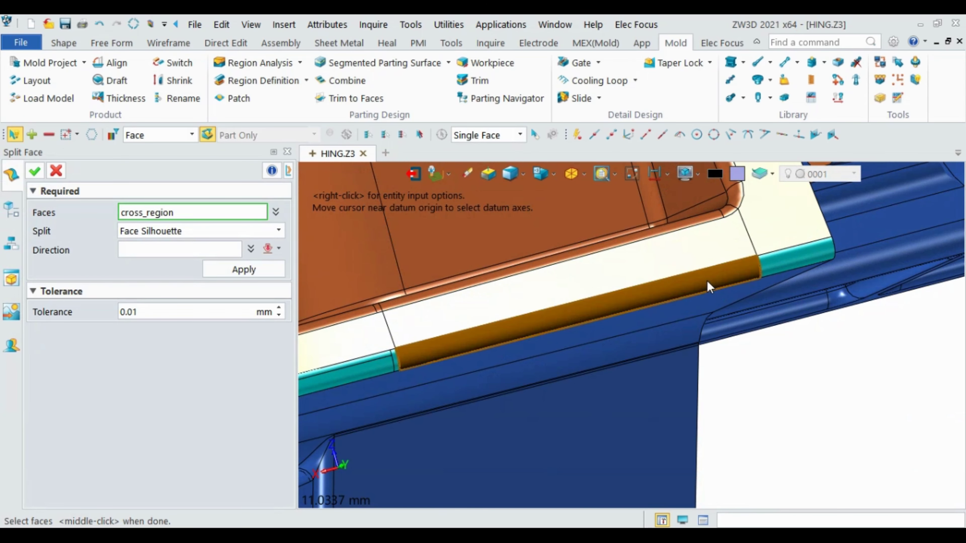
pyautogui.click(442, 354)
pyautogui.click(411, 352)
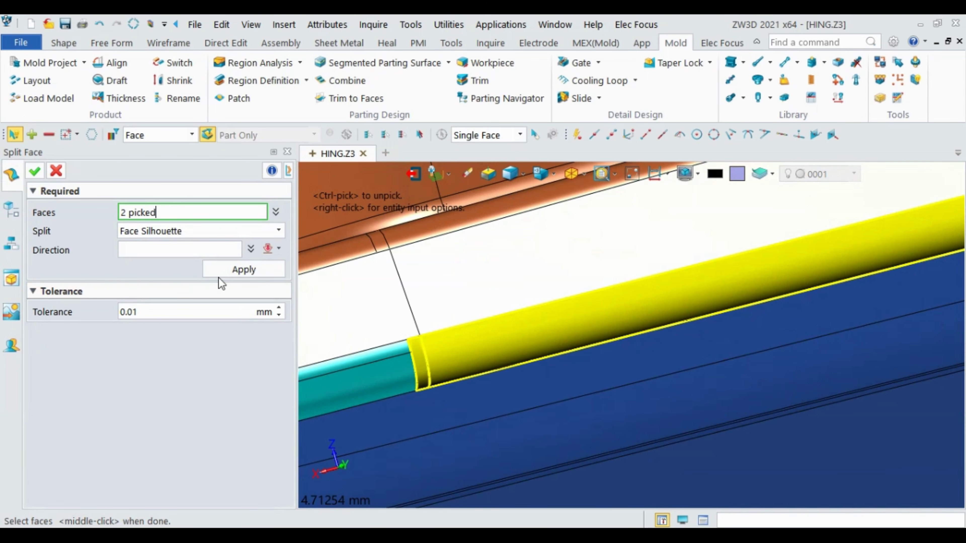
pyautogui.middleClick(405, 264)
pyautogui.scroll(-3, 405, 264)
pyautogui.middleClick(402, 417)
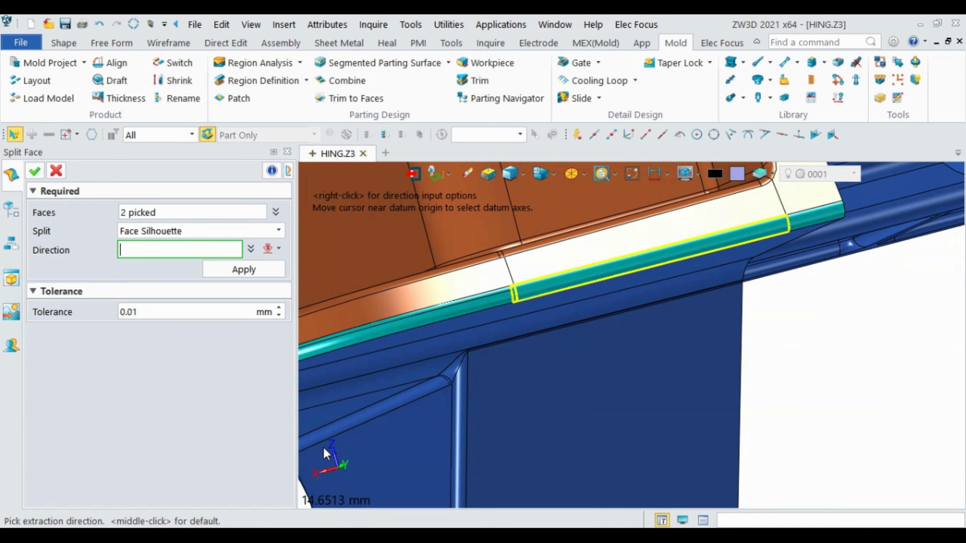
# - Apply the split to the long fillet and cyan faces, then bring the end fillet into view
pyautogui.click(244, 270)
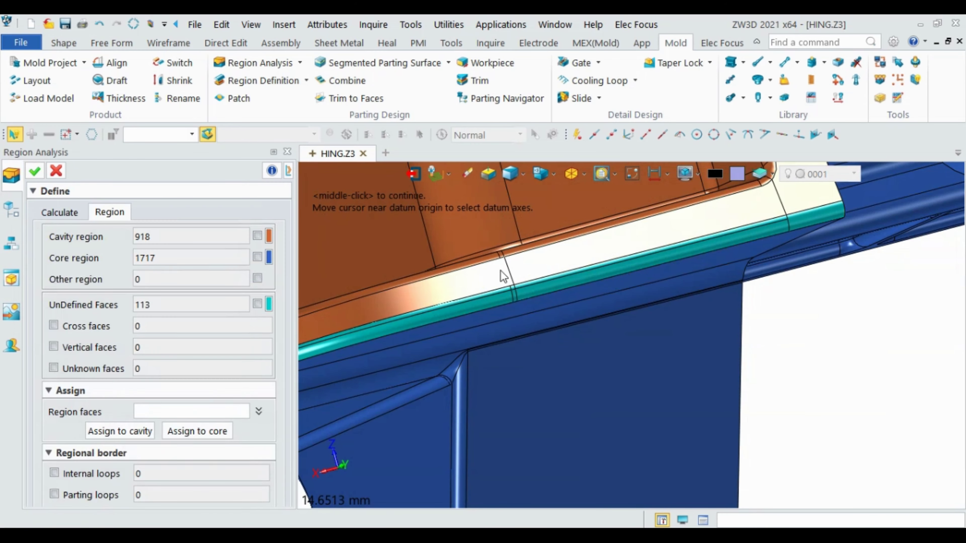
pyautogui.scroll(2, 816, 211)
pyautogui.scroll(2, 807, 232)
pyautogui.scroll(1, 706, 257)
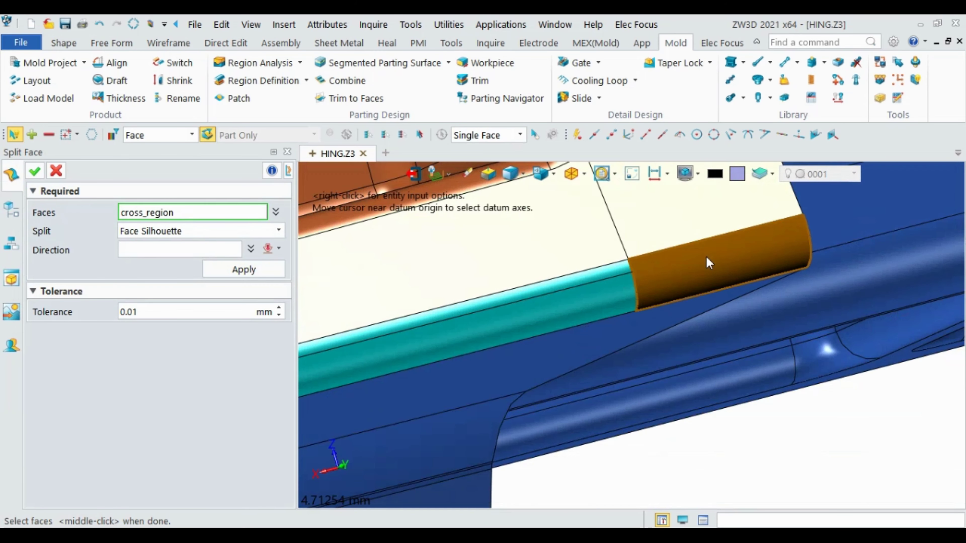
pyautogui.moveTo(706, 256); pyautogui.dragTo(647, 291, button='middle')
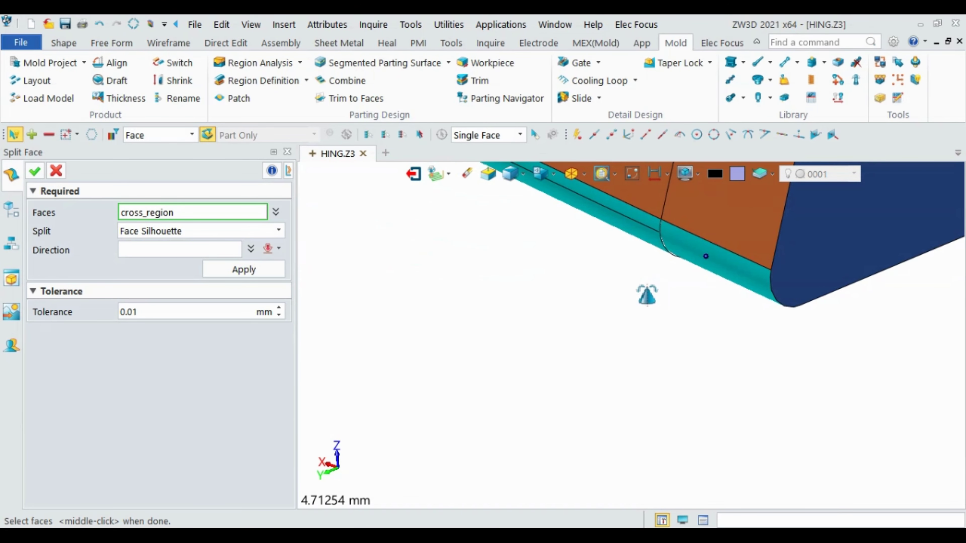
pyautogui.scroll(2, 736, 276)
pyautogui.scroll(1, 736, 276)
pyautogui.scroll(-1, 765, 285)
# - Attempt a 0,0,1 silhouette split of the end fillet face; dismiss the error and re-pick it
pyautogui.click(724, 315)
pyautogui.scroll(-2, 725, 315)
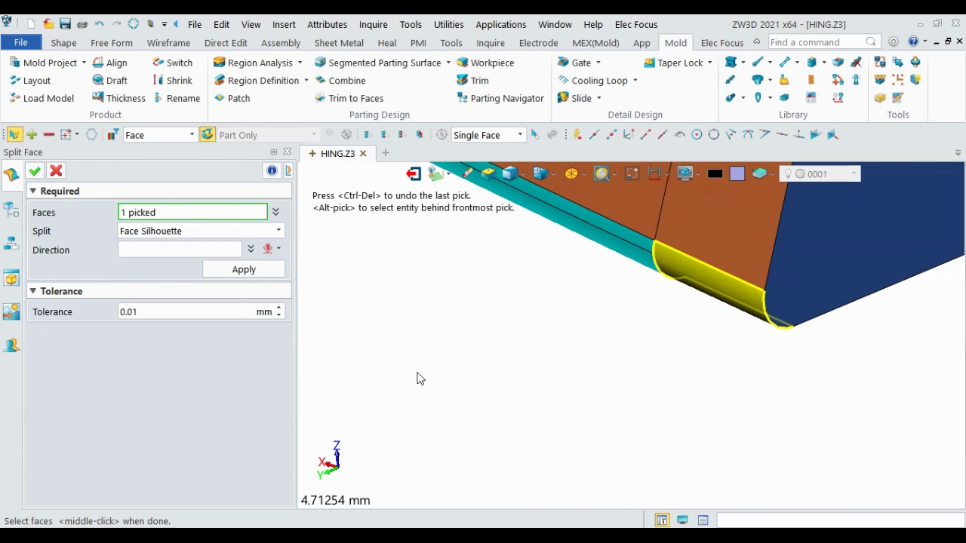
pyautogui.middleClick(200, 252)
pyautogui.middleClick(213, 268)
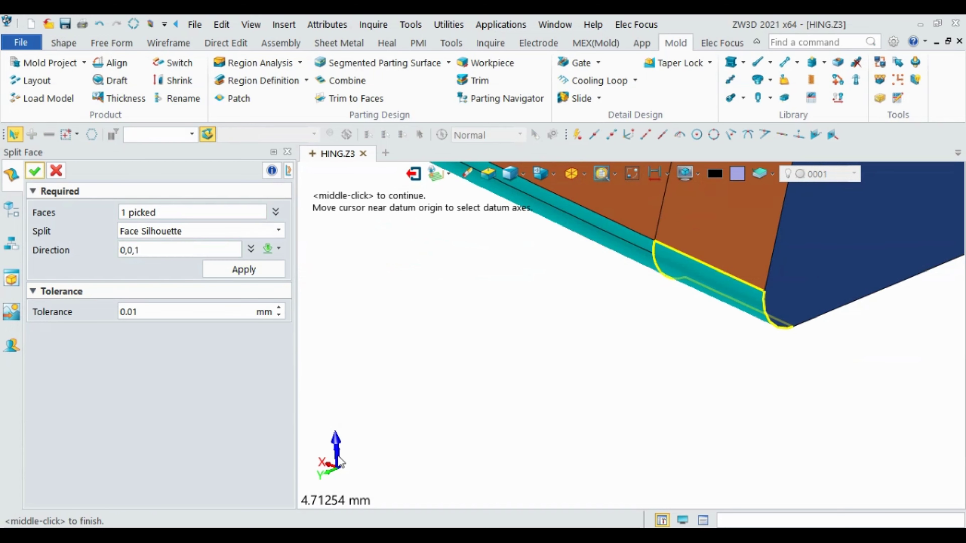
pyautogui.click(234, 271)
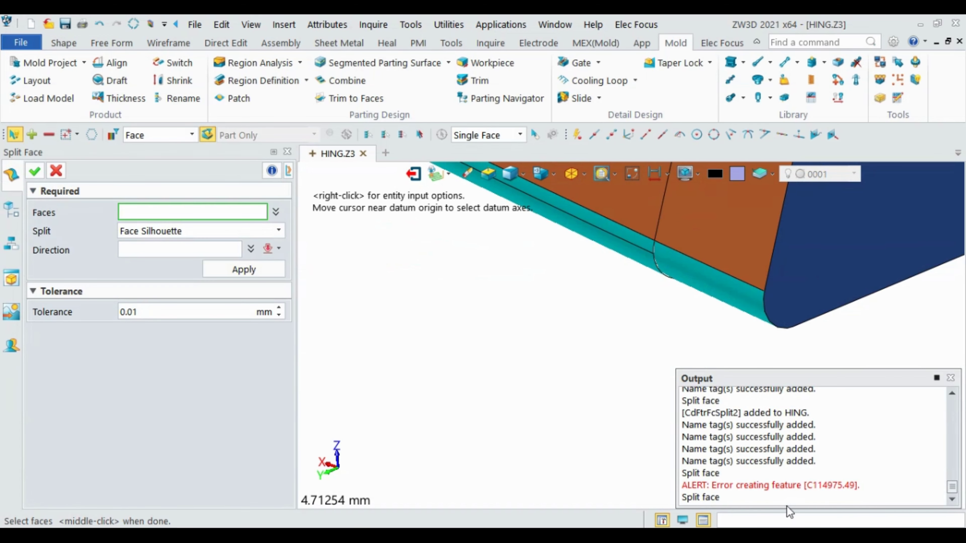
pyautogui.click(951, 378)
pyautogui.click(677, 287)
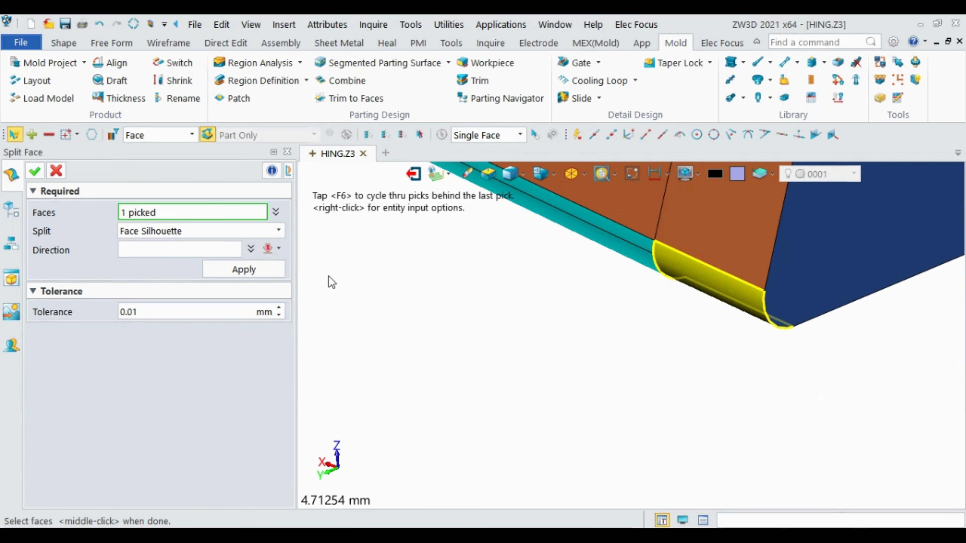
# - Switch the split method to Face/Datum and insert a datum plane on the end fillet's edge
pyautogui.click(203, 230)
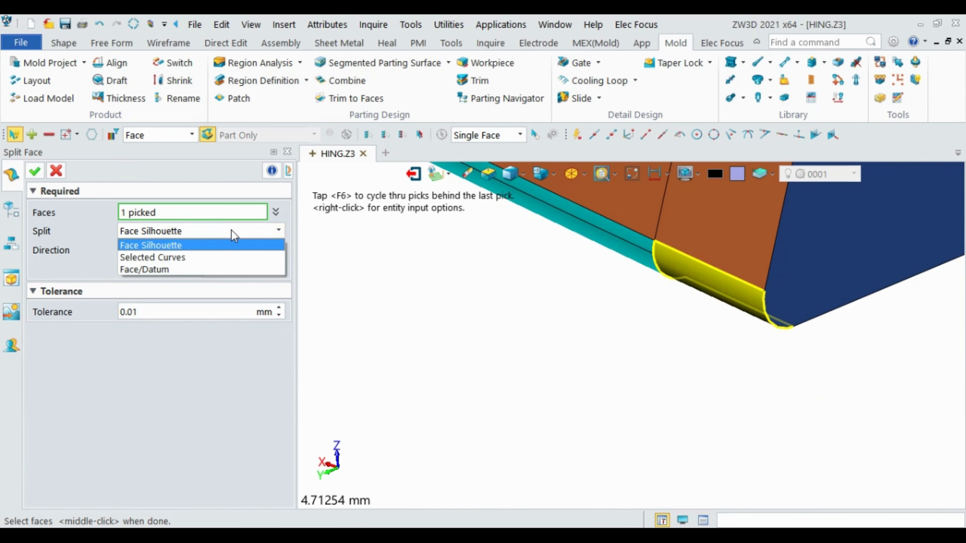
pyautogui.click(162, 269)
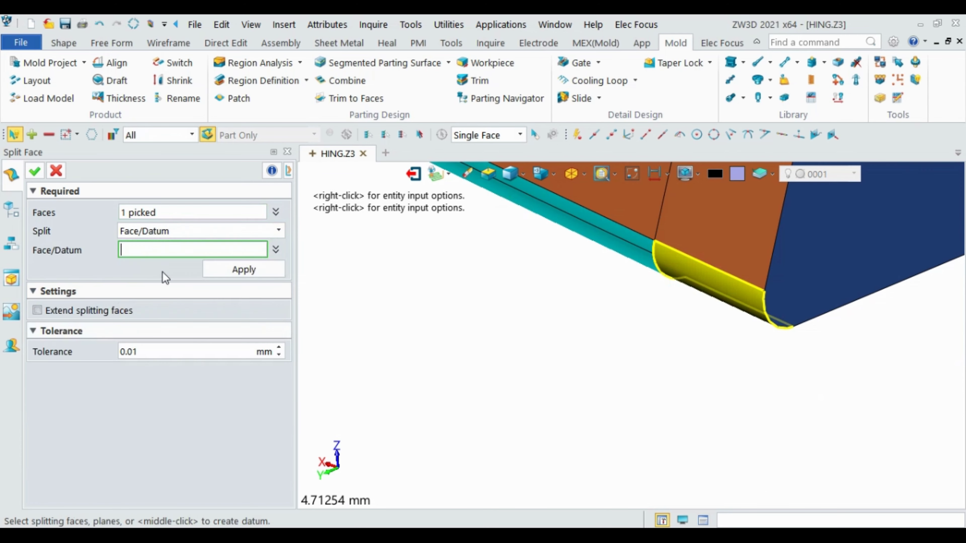
pyautogui.click(273, 250)
pyautogui.rightClick(278, 303)
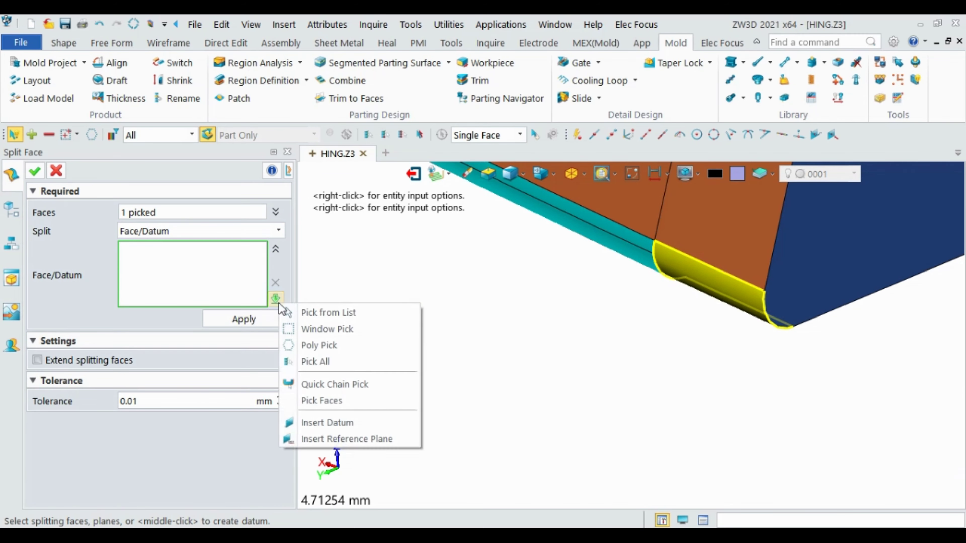
pyautogui.click(334, 422)
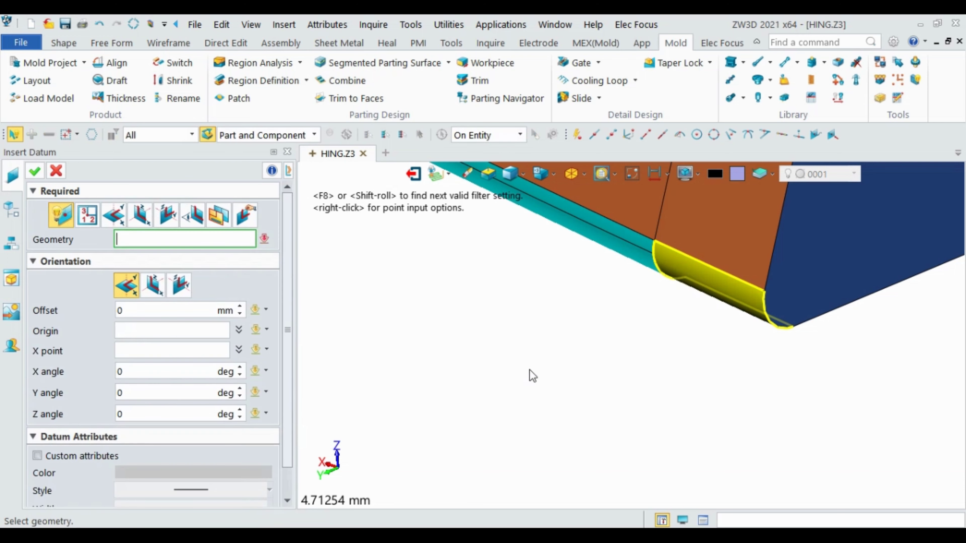
pyautogui.scroll(-1, 479, 338)
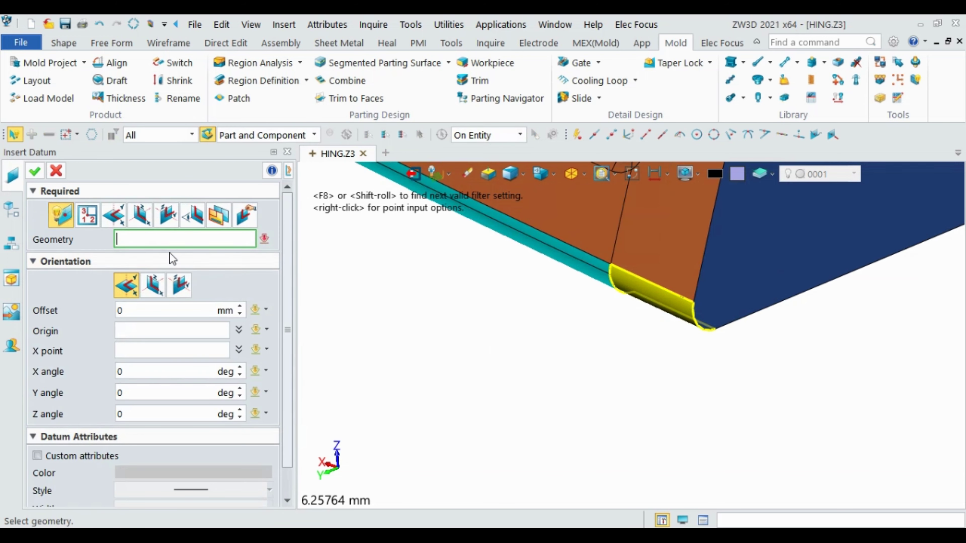
pyautogui.click(610, 275)
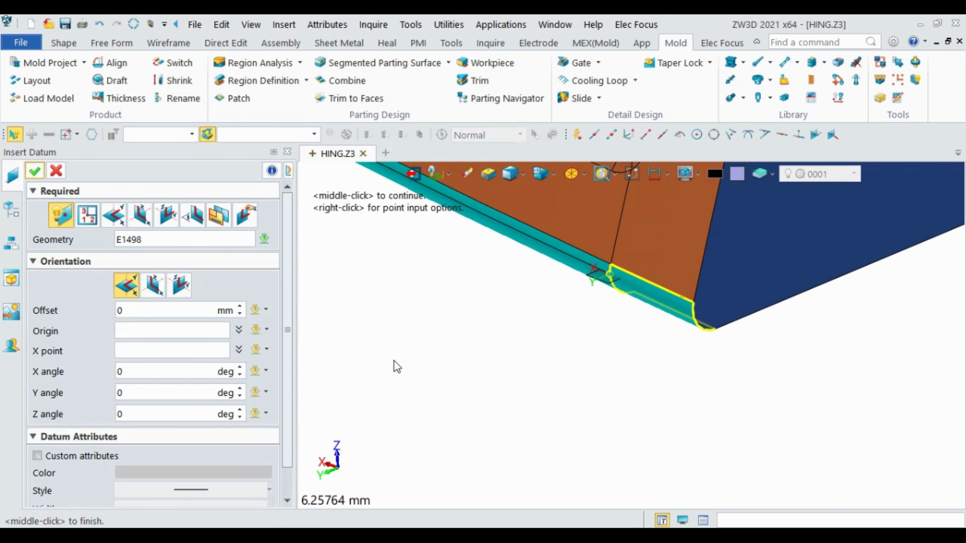
pyautogui.click(34, 170)
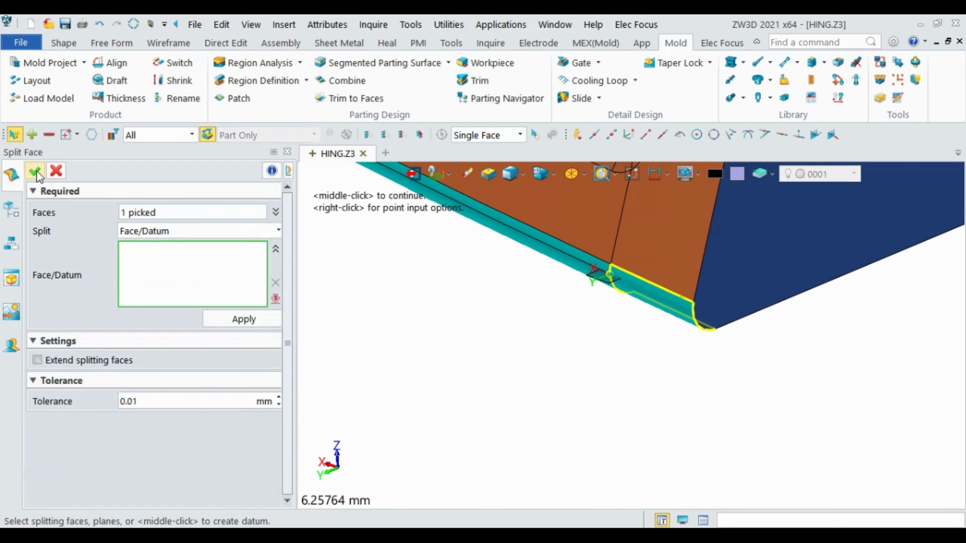
# - Apply the datum split, close Split Face, and review 918 cavity, 1717 core, 114 undefined faces
pyautogui.click(256, 319)
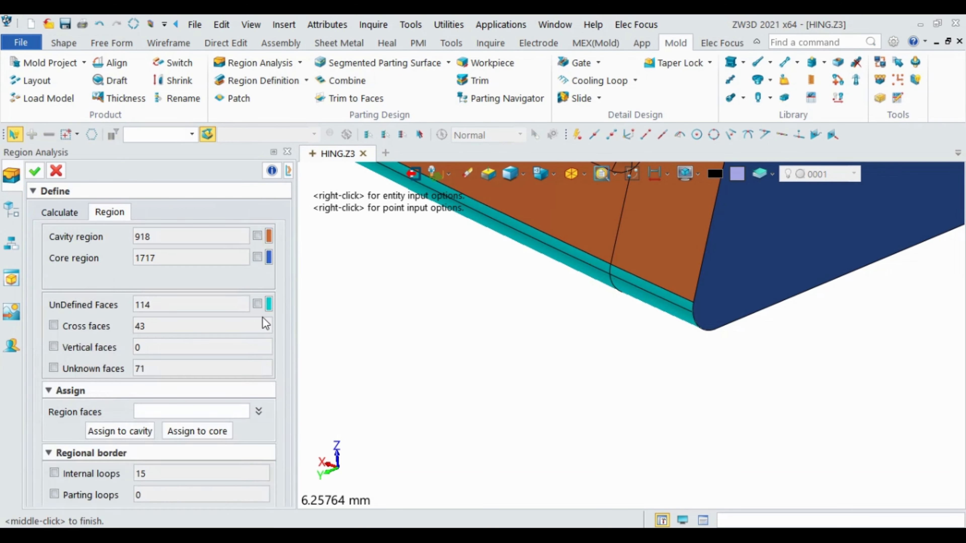
pyautogui.scroll(-3, 483, 318)
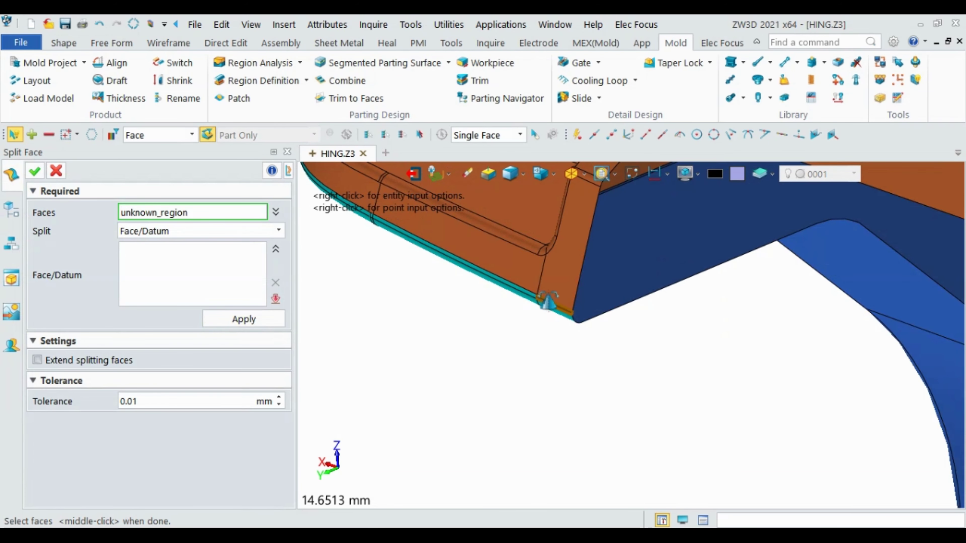
pyautogui.moveTo(548, 301)
pyautogui.mouseDown(button='middle')
pyautogui.moveTo(572, 276)
pyautogui.moveTo(603, 323)
pyautogui.mouseUp(button='middle')
pyautogui.scroll(-3, 604, 323)
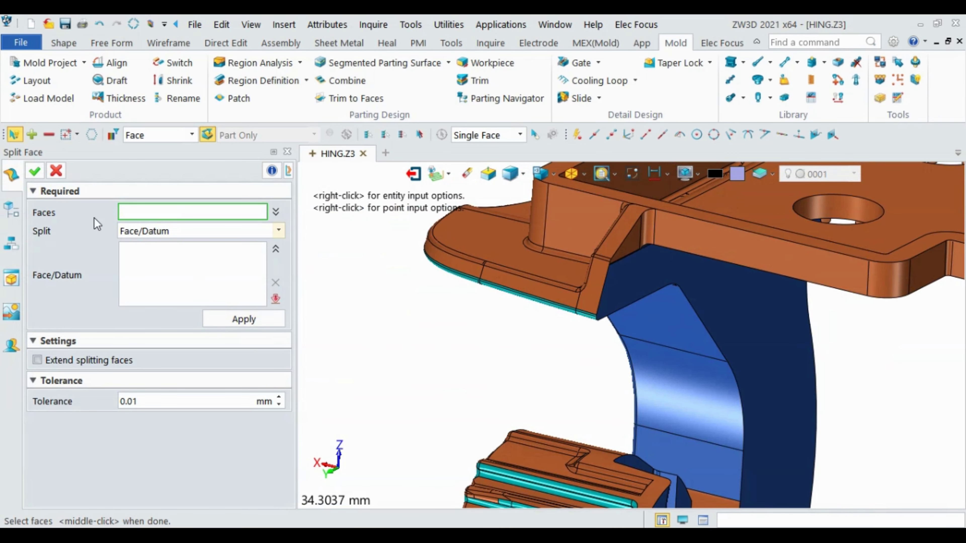
pyautogui.click(55, 172)
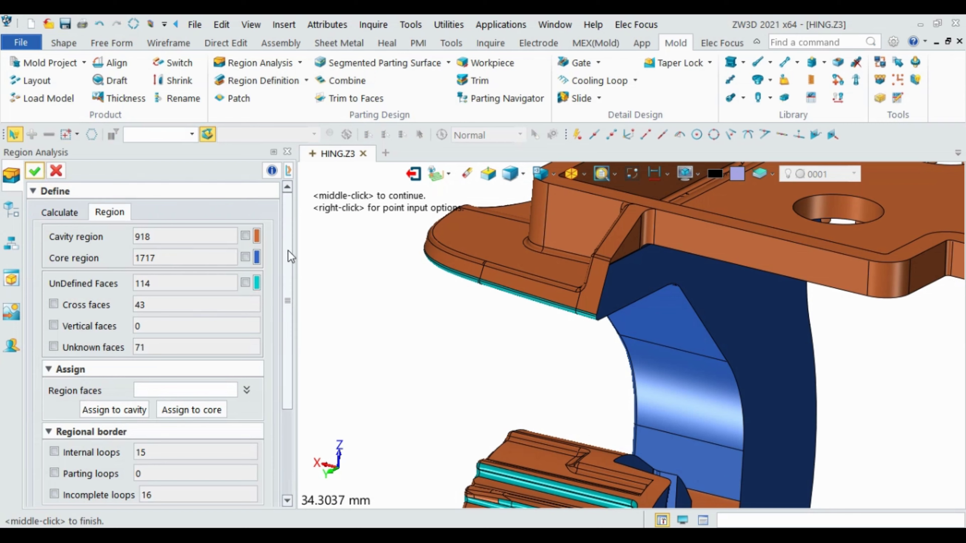
pyautogui.scroll(-2, 285, 290)
pyautogui.moveTo(284, 288)
pyautogui.mouseDown()
pyautogui.moveTo(286, 234)
pyautogui.moveTo(255, 476)
pyautogui.mouseUp()
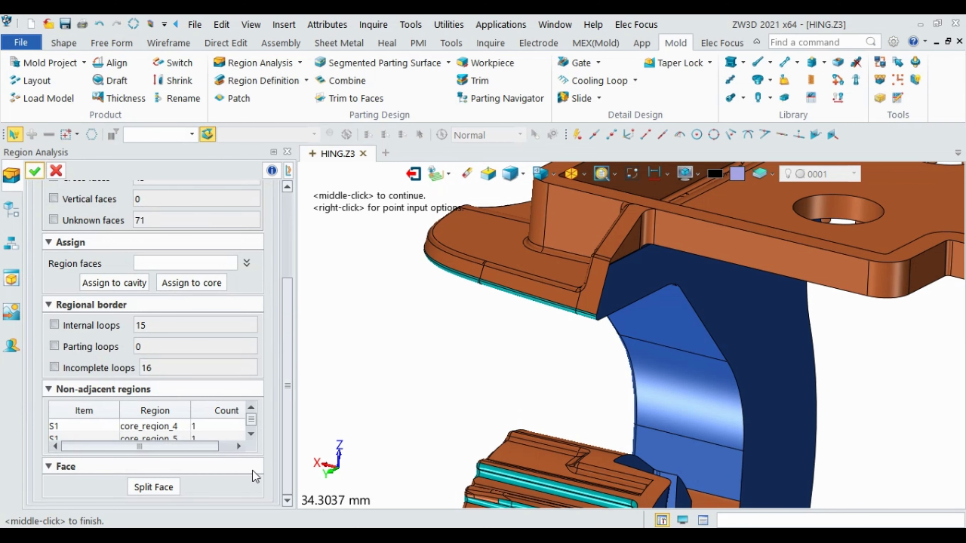
# - Assign the currently picked hinge-arm faces to the core region
pyautogui.scroll(1, 274, 342)
pyautogui.scroll(3, 279, 304)
pyautogui.scroll(2, 285, 259)
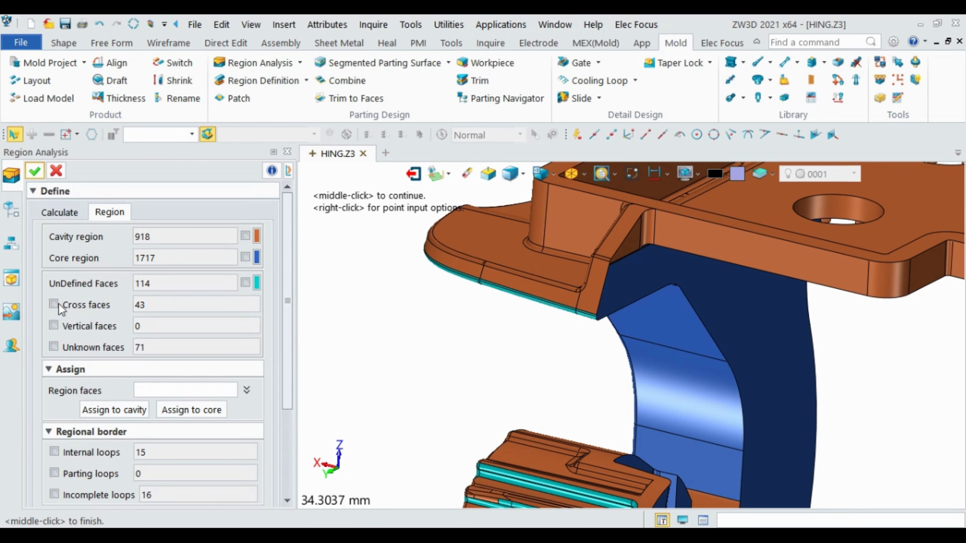
pyautogui.scroll(-5, 447, 280)
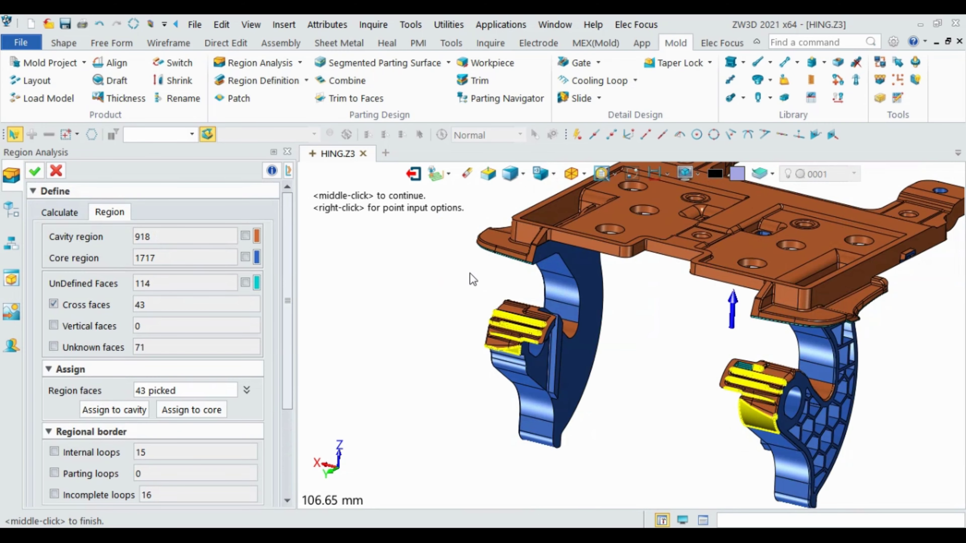
pyautogui.moveTo(470, 273)
pyautogui.mouseDown(button='middle')
pyautogui.moveTo(566, 288)
pyautogui.moveTo(556, 335)
pyautogui.mouseUp(button='middle')
pyautogui.scroll(3, 555, 335)
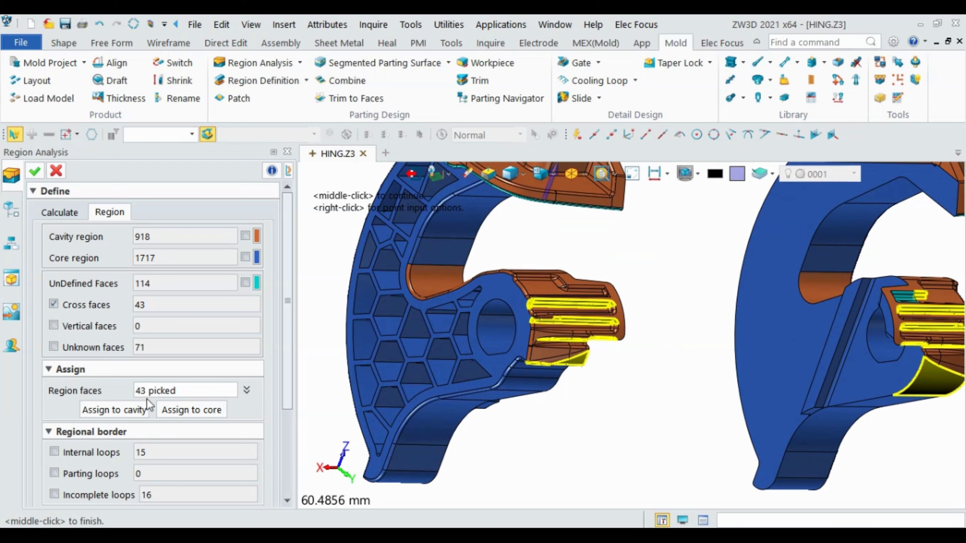
pyautogui.click(196, 410)
# - Window-select both hinge knuckles' faces and assign them to core, giving 1994 core faces
pyautogui.scroll(-2, 428, 316)
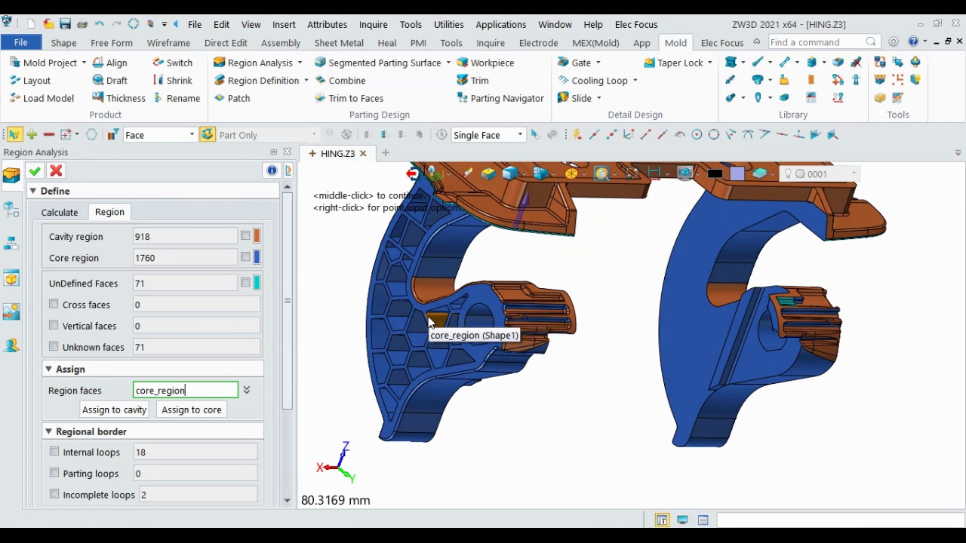
pyautogui.moveTo(413, 404)
pyautogui.mouseDown(button='middle')
pyautogui.moveTo(548, 395)
pyautogui.moveTo(632, 371)
pyautogui.moveTo(607, 364)
pyautogui.moveTo(636, 360)
pyautogui.mouseUp(button='middle')
pyautogui.scroll(-2, 629, 367)
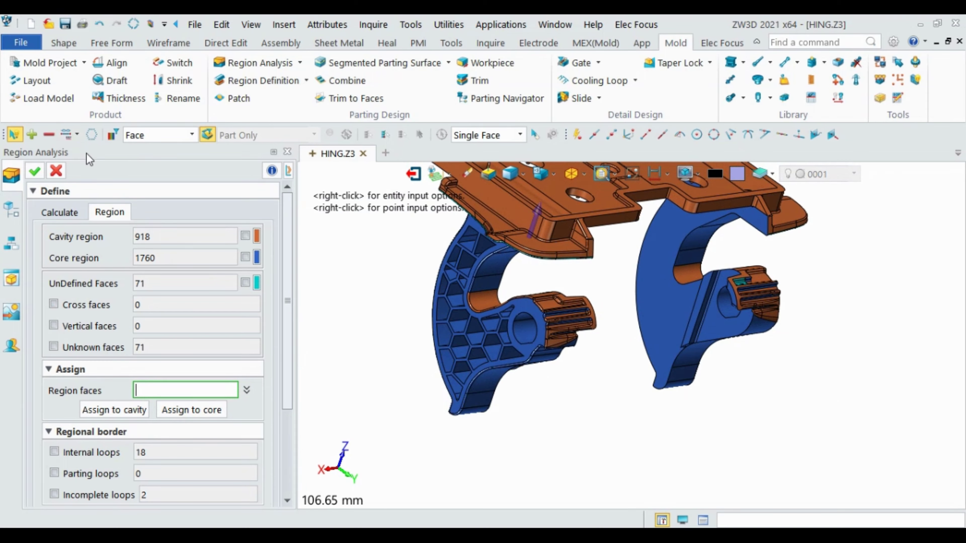
pyautogui.click(77, 134)
pyautogui.click(101, 173)
pyautogui.moveTo(636, 349); pyautogui.dragTo(629, 280, button='middle')
pyautogui.moveTo(747, 392); pyautogui.dragTo(747, 390)
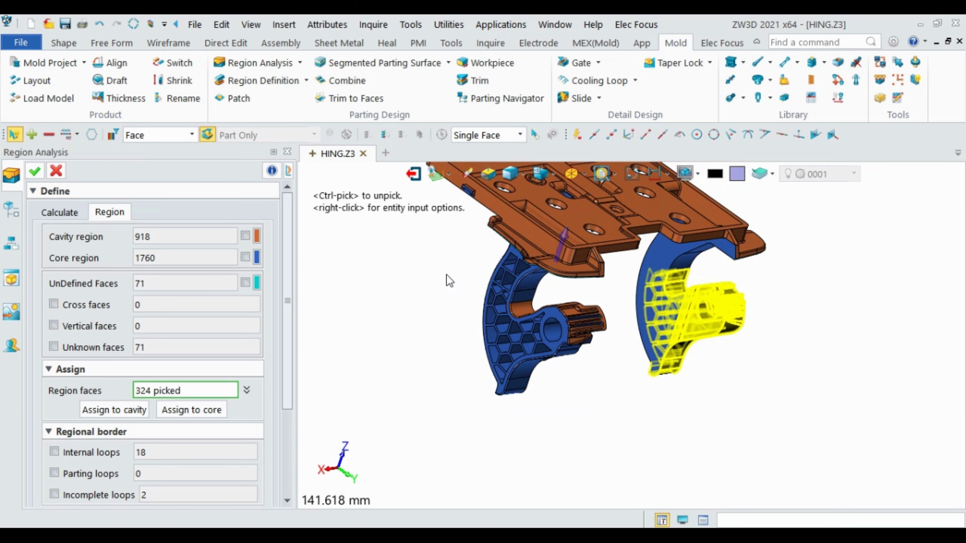
pyautogui.moveTo(630, 409); pyautogui.dragTo(479, 278)
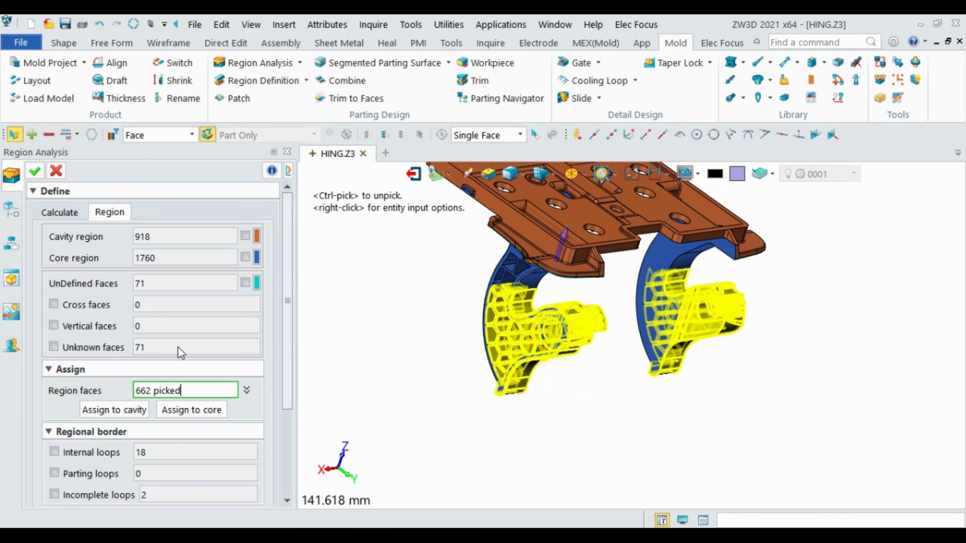
pyautogui.click(199, 414)
pyautogui.moveTo(573, 400); pyautogui.dragTo(586, 358, button='middle')
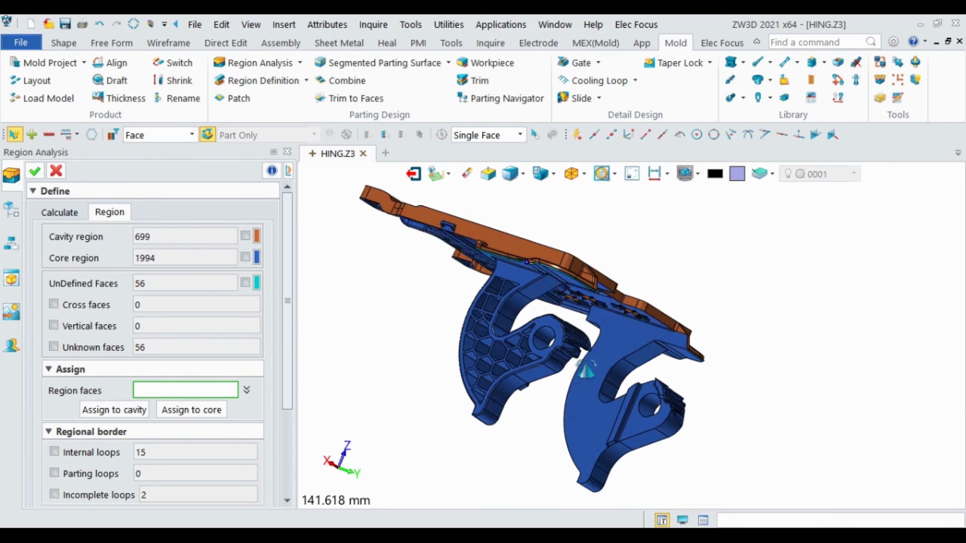
# - Pick the undefined cyan fillet face and the first strip faces along the edge
pyautogui.scroll(2, 484, 251)
pyautogui.scroll(3, 485, 250)
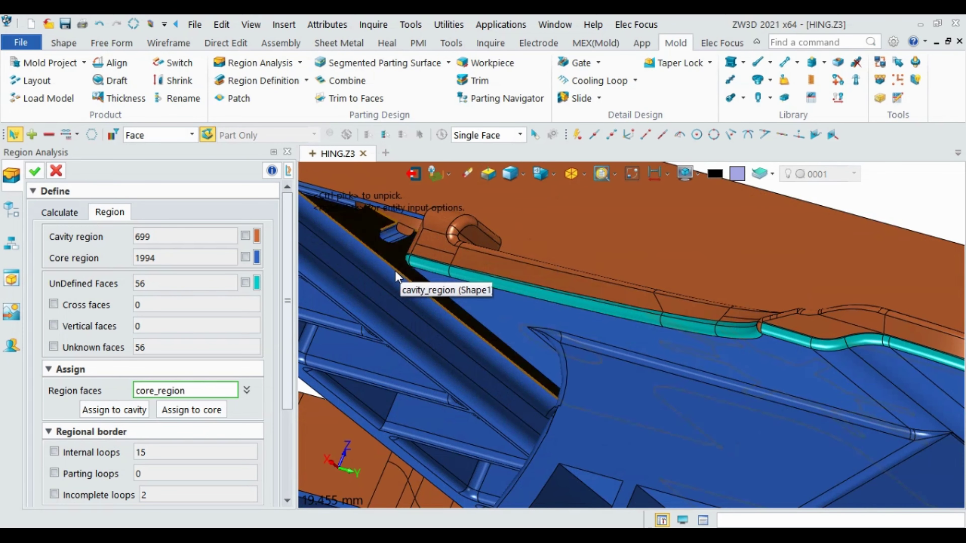
pyautogui.scroll(2, 395, 270)
pyautogui.moveTo(456, 261); pyautogui.dragTo(456, 287, button='middle')
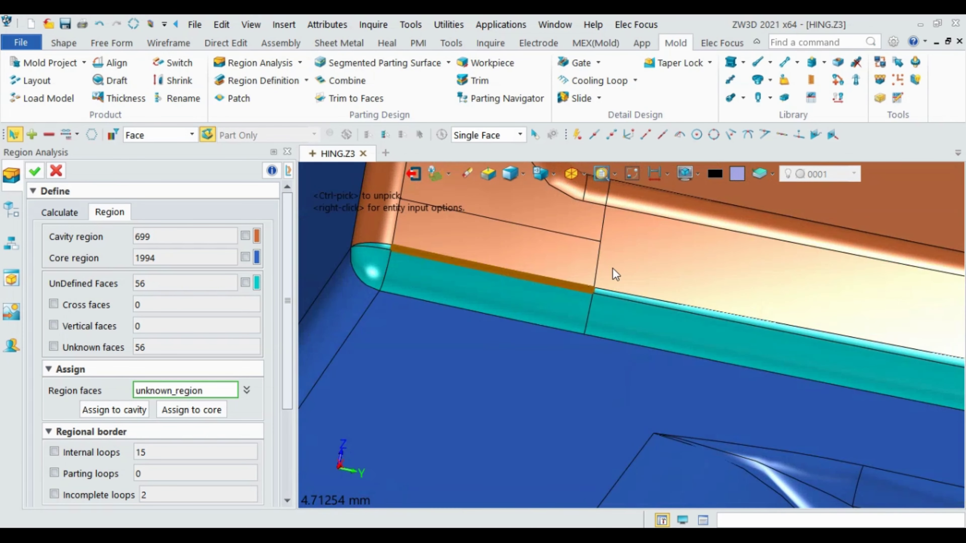
pyautogui.scroll(2, 456, 287)
pyautogui.scroll(2, 514, 272)
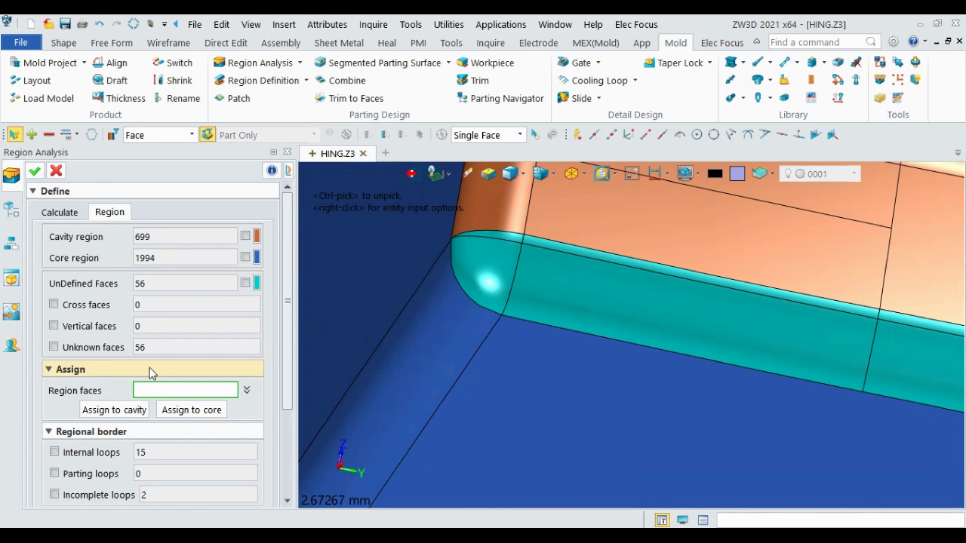
pyautogui.scroll(2, 521, 231)
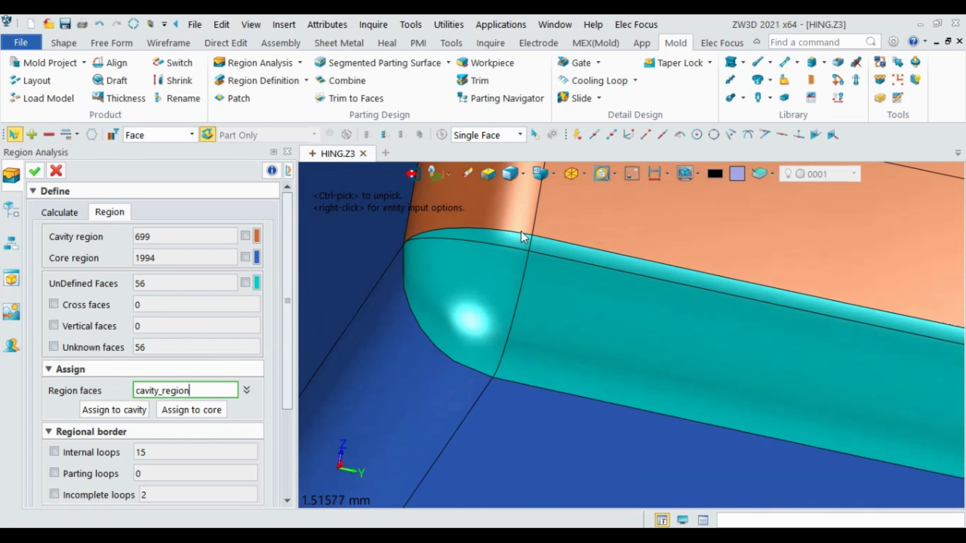
pyautogui.click(514, 239)
pyautogui.scroll(-3, 523, 246)
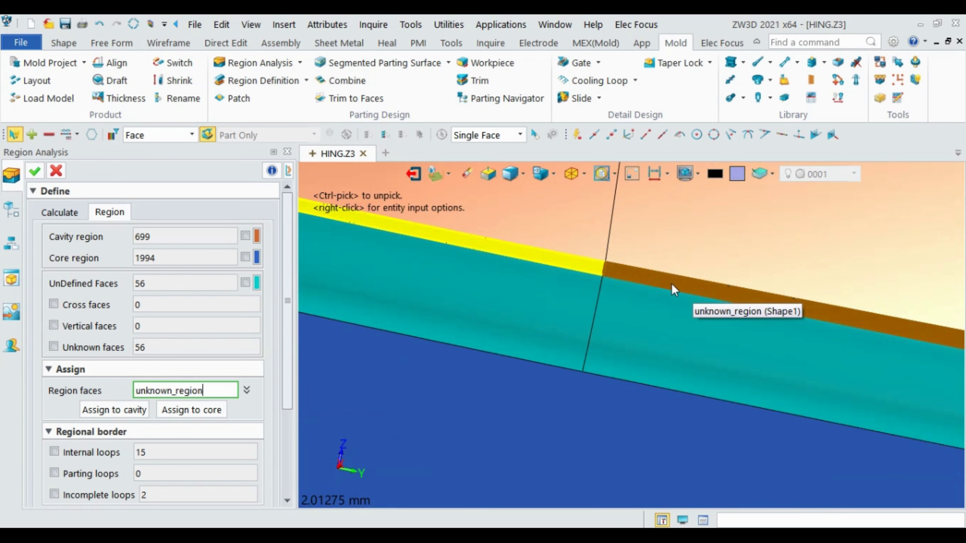
pyautogui.scroll(-3, 545, 284)
pyautogui.moveTo(545, 283); pyautogui.dragTo(518, 291, button='middle')
pyautogui.scroll(-5, 518, 291)
pyautogui.scroll(4, 662, 307)
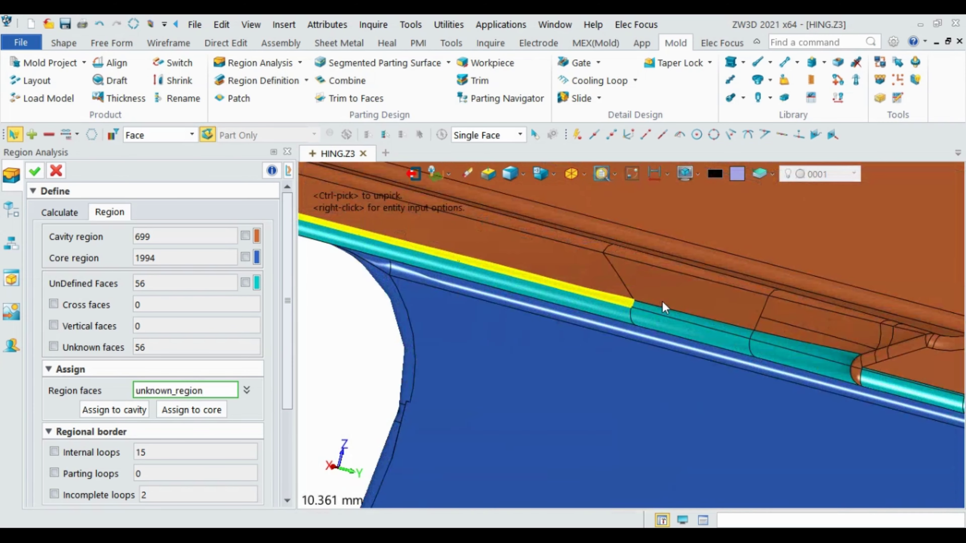
pyautogui.scroll(5, 639, 336)
pyautogui.click(639, 336)
pyautogui.scroll(3, 607, 329)
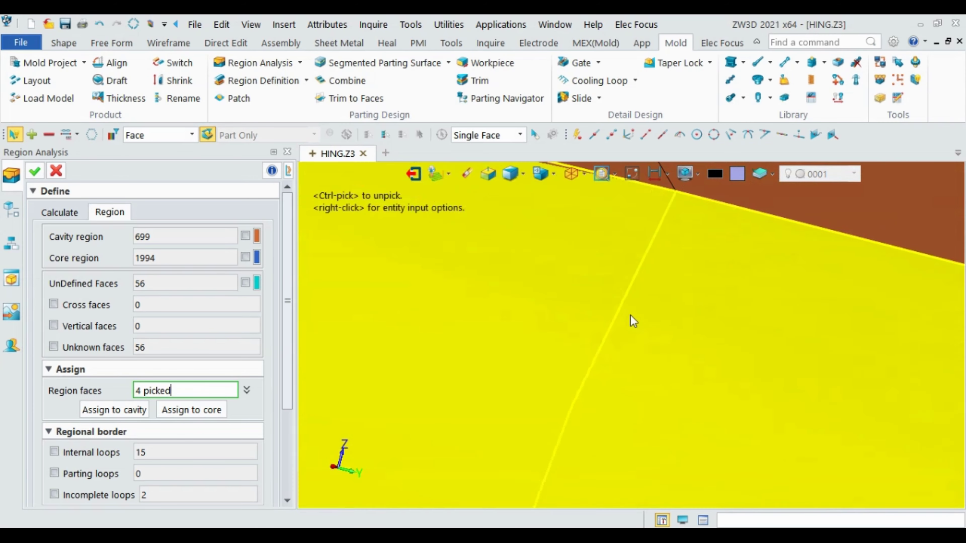
pyautogui.scroll(-2, 518, 284)
pyautogui.scroll(-4, 611, 315)
pyautogui.scroll(1, 559, 302)
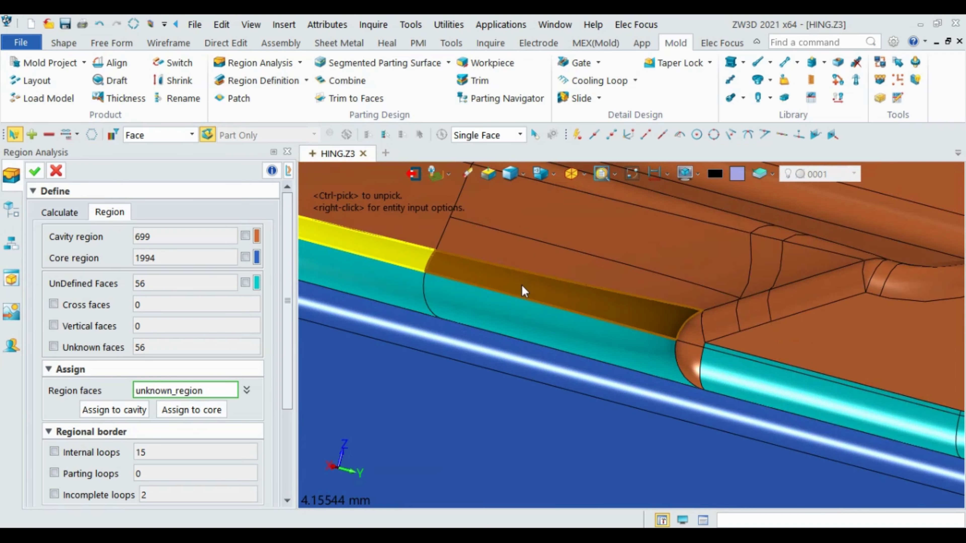
pyautogui.scroll(-1, 521, 286)
pyautogui.click(485, 281)
pyautogui.scroll(4, 353, 243)
pyautogui.scroll(-3, 356, 244)
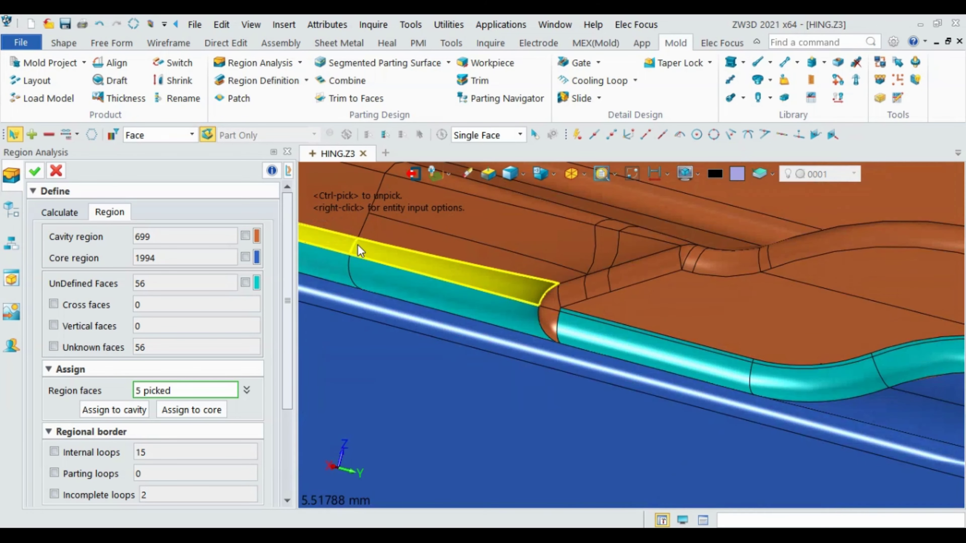
pyautogui.scroll(-4, 358, 245)
pyautogui.scroll(2, 429, 279)
pyautogui.scroll(3, 450, 257)
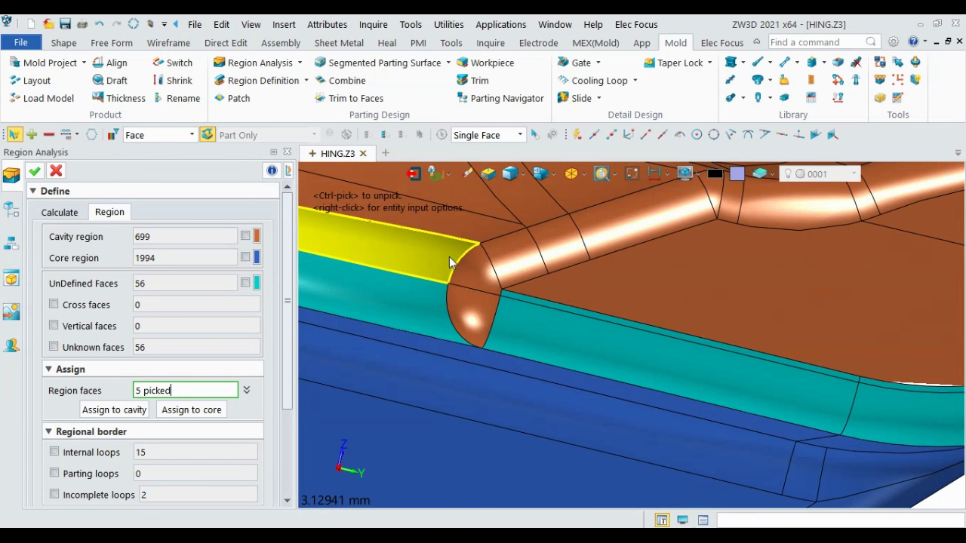
pyautogui.click(518, 295)
pyautogui.scroll(-3, 518, 295)
pyautogui.scroll(3, 595, 309)
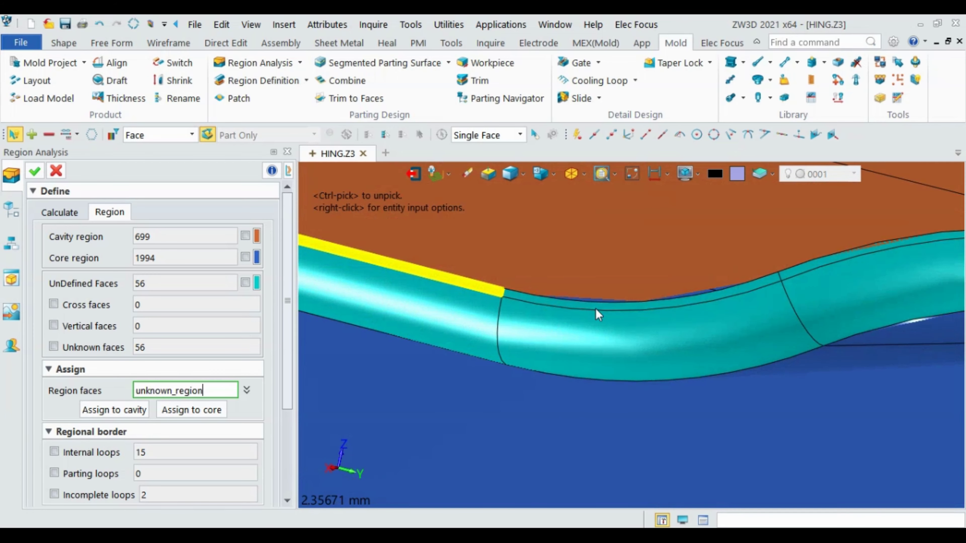
pyautogui.click(577, 300)
# - Add more cyan strip faces along the edge, including the right-end face, to the pick
pyautogui.click(651, 303)
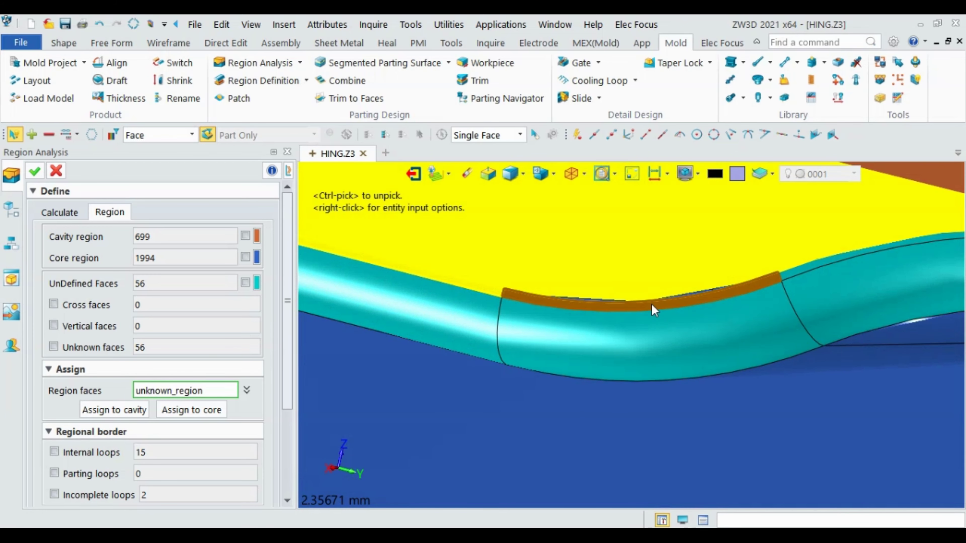
pyautogui.scroll(-3, 534, 298)
pyautogui.scroll(3, 534, 298)
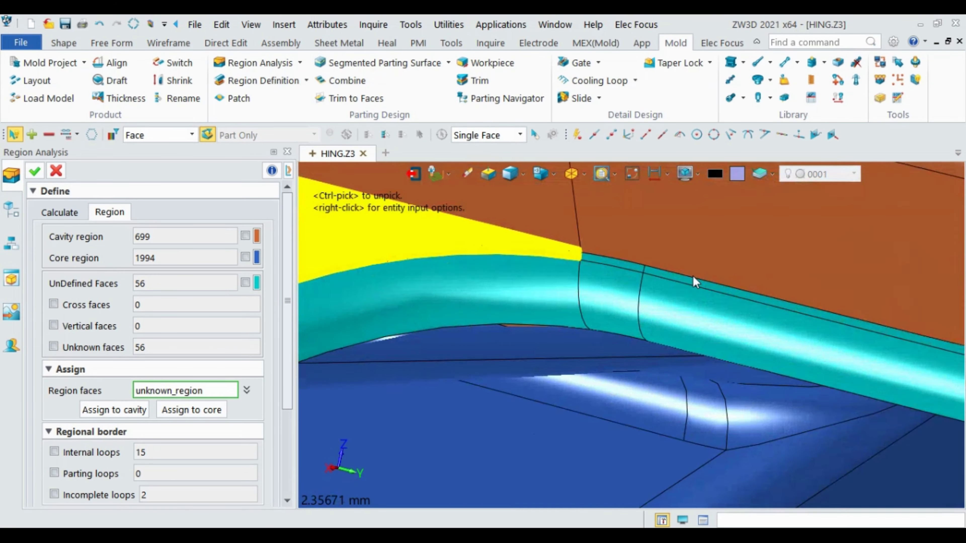
pyautogui.scroll(2, 693, 276)
pyautogui.click(582, 254)
pyautogui.click(644, 271)
pyautogui.middleClick(519, 260)
pyautogui.scroll(-5, 640, 307)
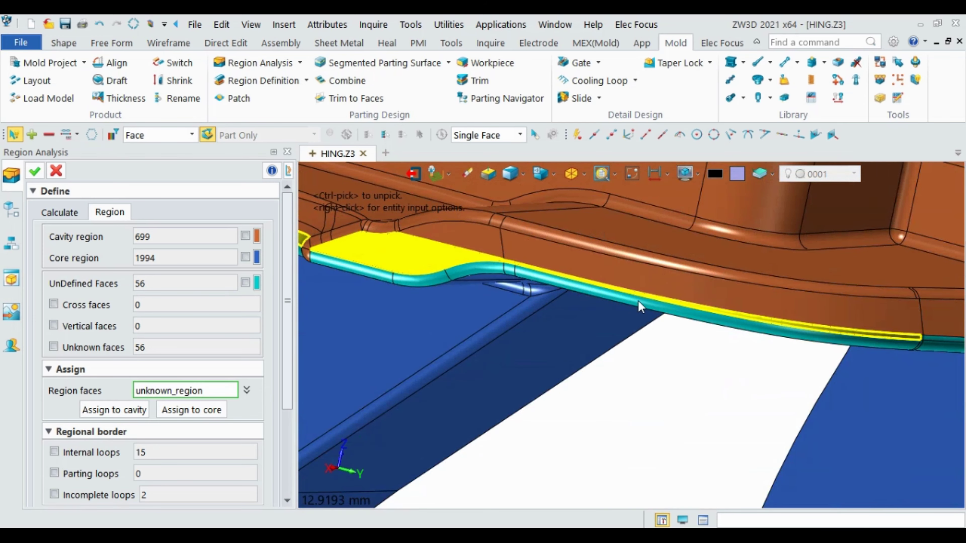
pyautogui.scroll(-2, 538, 278)
pyautogui.scroll(5, 672, 357)
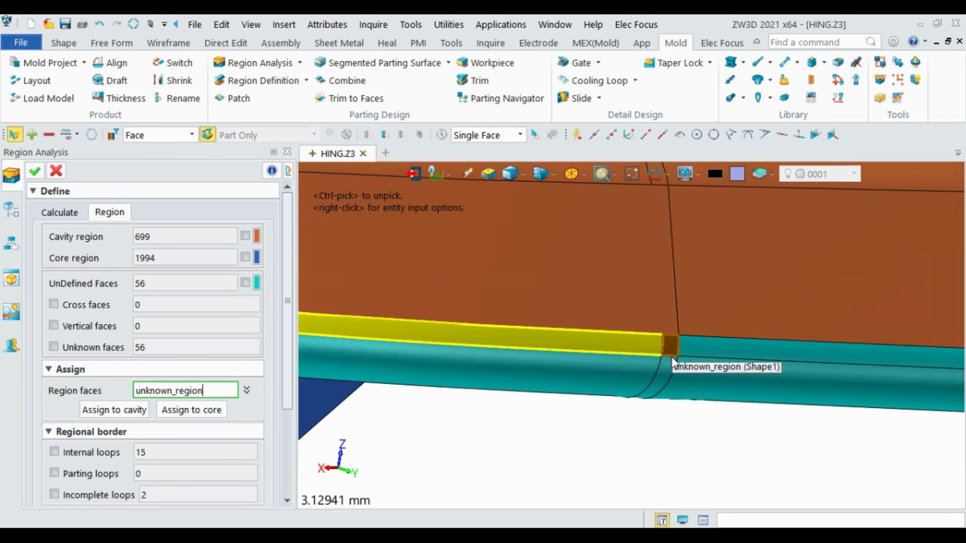
pyautogui.middleClick(682, 352)
pyautogui.scroll(-3, 683, 352)
pyautogui.scroll(2, 652, 319)
pyautogui.scroll(2, 865, 326)
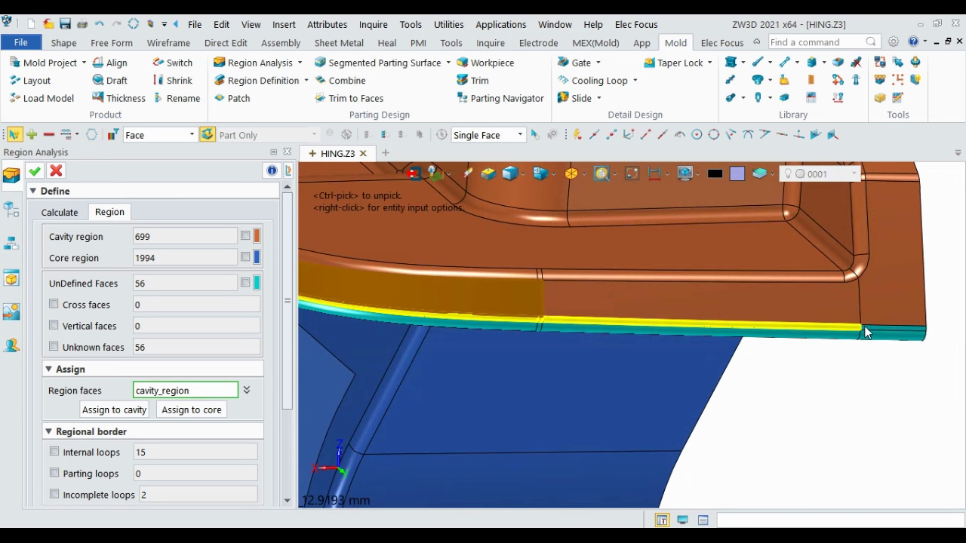
pyautogui.scroll(1, 872, 330)
pyautogui.click(873, 330)
pyautogui.scroll(-3, 873, 330)
pyautogui.scroll(-3, 722, 303)
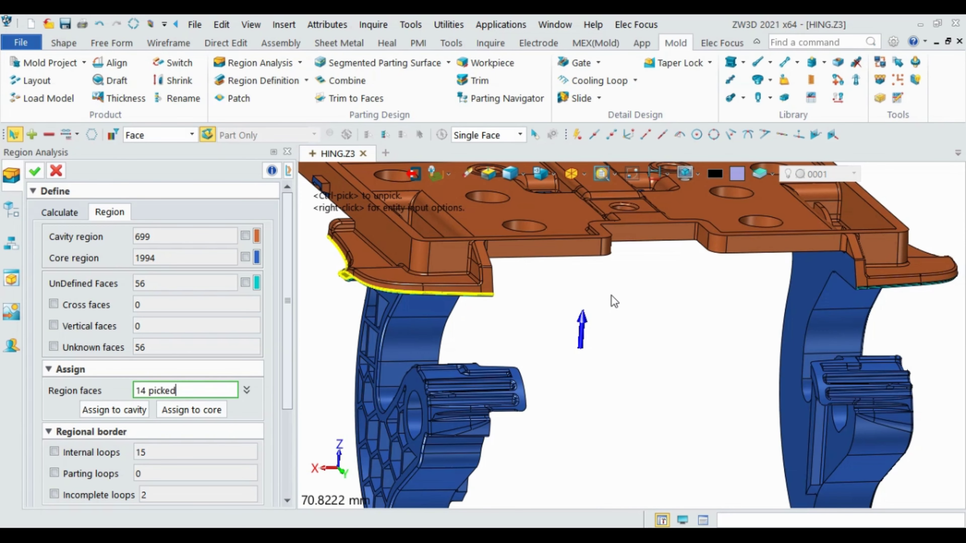
pyautogui.scroll(-3, 545, 303)
pyautogui.scroll(3, 583, 308)
pyautogui.scroll(8, 568, 298)
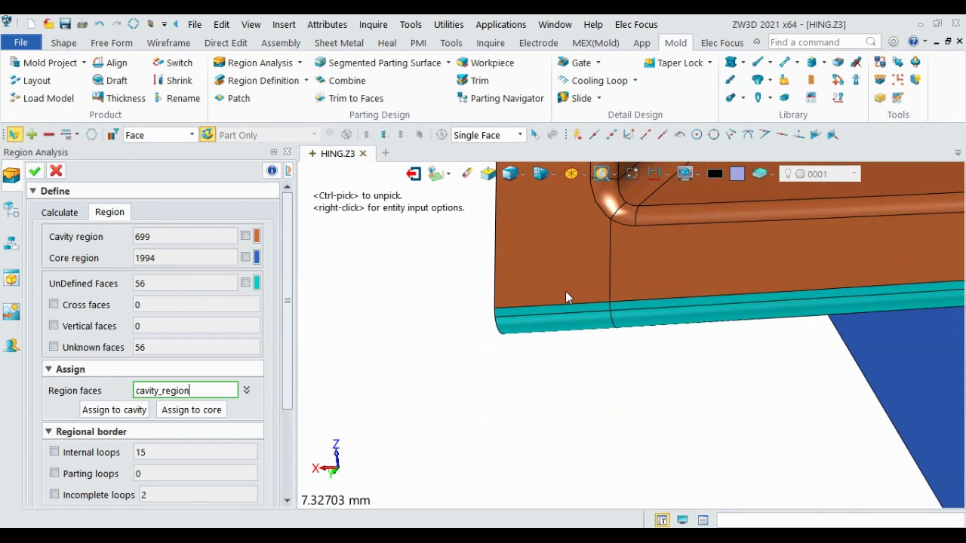
pyautogui.scroll(2, 571, 308)
pyautogui.click(572, 308)
pyautogui.scroll(-5, 518, 303)
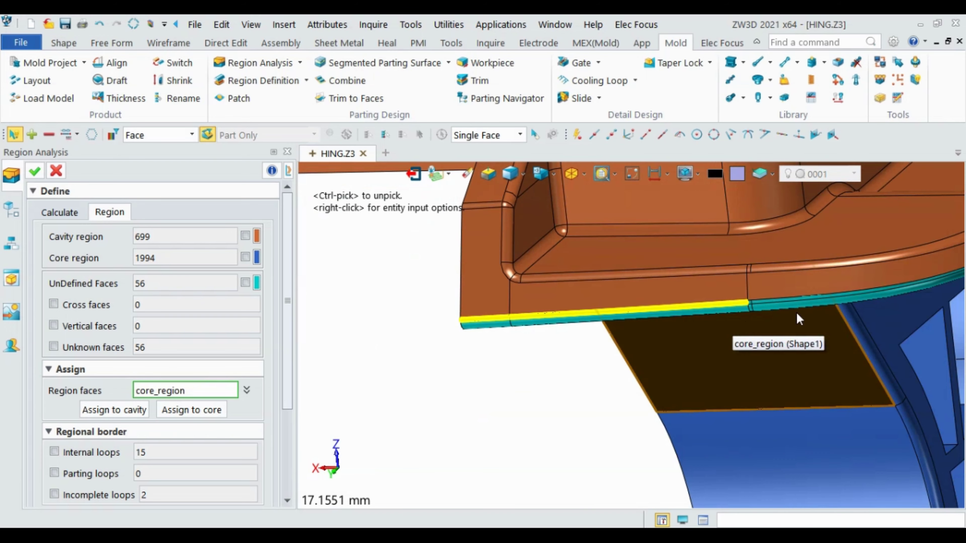
# - Pick the remaining strip faces around the right end and corner until 28 are selected
pyautogui.moveTo(799, 319)
pyautogui.mouseDown(button='middle')
pyautogui.moveTo(679, 341)
pyautogui.moveTo(456, 324)
pyautogui.mouseUp(button='middle')
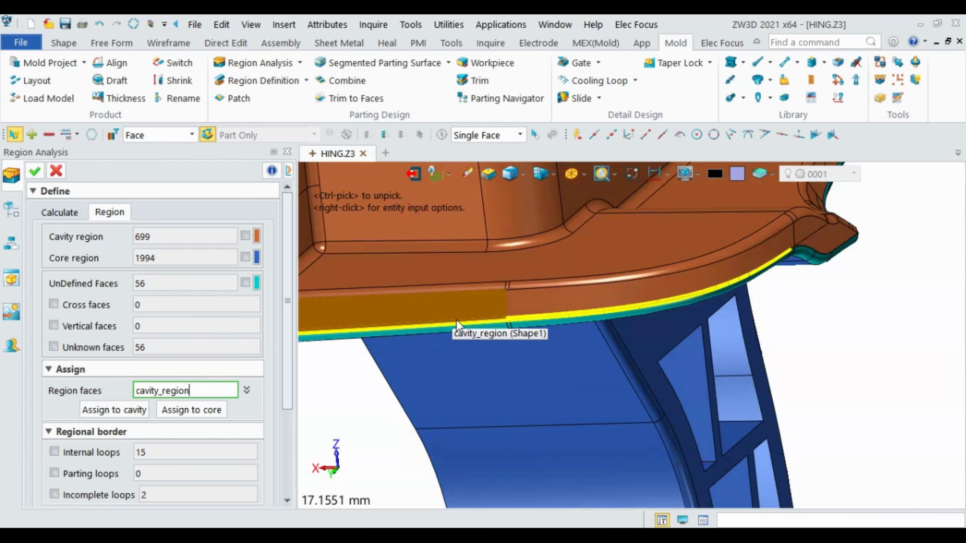
pyautogui.scroll(3, 783, 267)
pyautogui.scroll(2, 760, 264)
pyautogui.scroll(4, 731, 287)
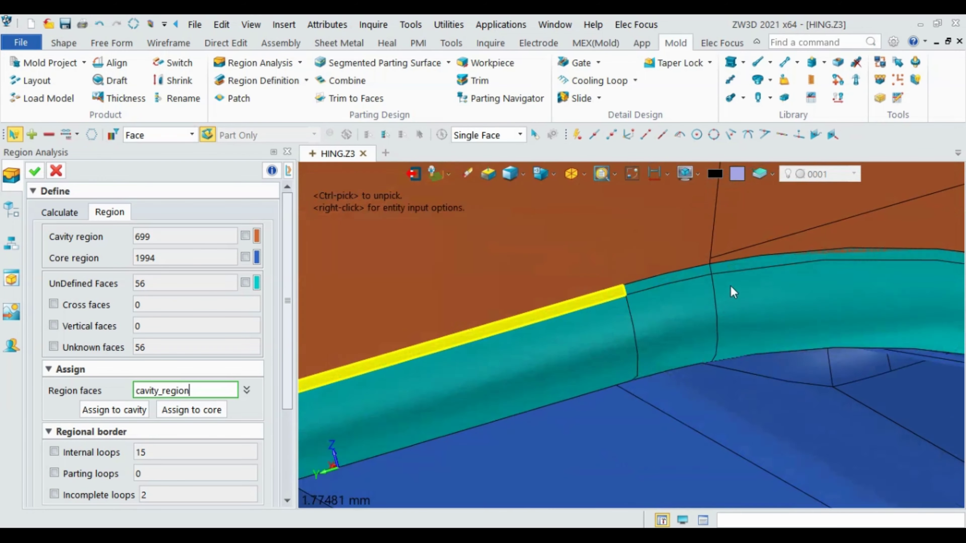
pyautogui.scroll(-1, 730, 287)
pyautogui.click(697, 264)
pyautogui.scroll(-2, 521, 294)
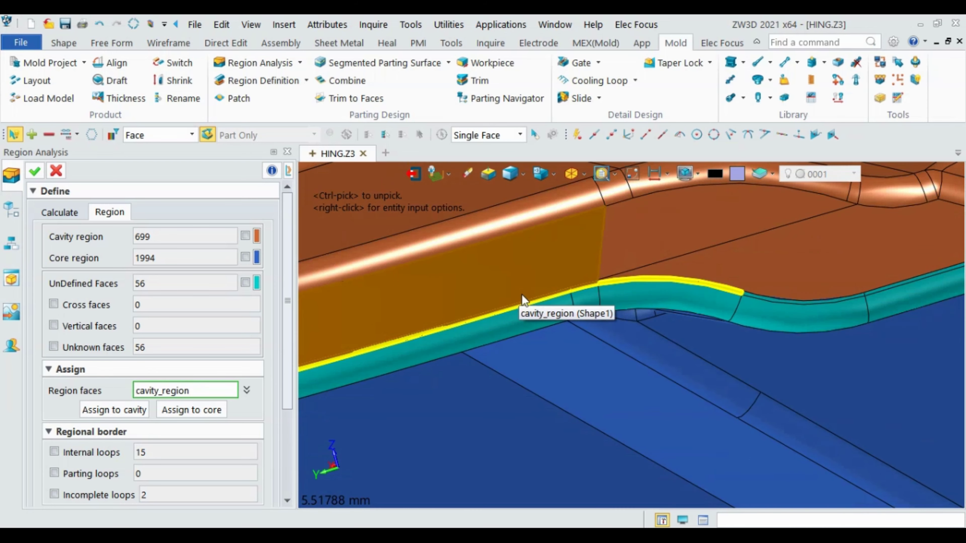
pyautogui.scroll(-1, 521, 294)
pyautogui.scroll(3, 716, 295)
pyautogui.scroll(-1, 492, 313)
pyautogui.scroll(-2, 650, 300)
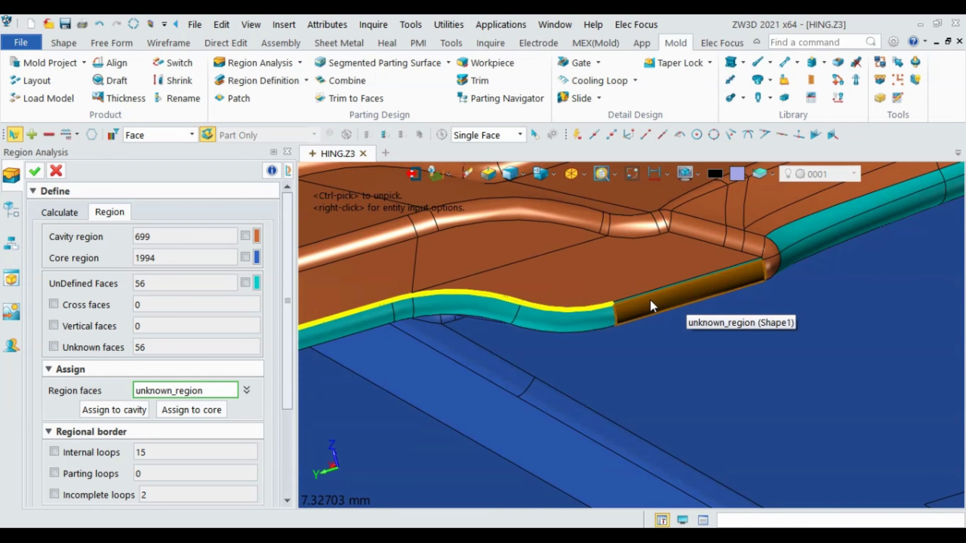
pyautogui.click(582, 290)
pyautogui.moveTo(582, 290)
pyautogui.mouseDown(button='middle')
pyautogui.moveTo(670, 280)
pyautogui.moveTo(639, 279)
pyautogui.mouseUp(button='middle')
pyautogui.scroll(2, 650, 270)
pyautogui.scroll(-2, 647, 278)
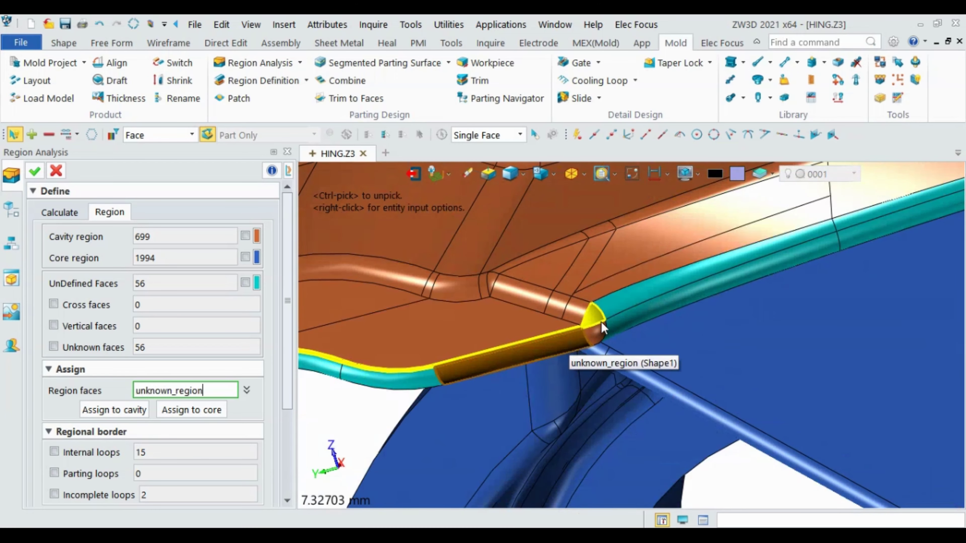
pyautogui.click(644, 284)
pyautogui.scroll(-2, 736, 274)
pyautogui.scroll(2, 697, 271)
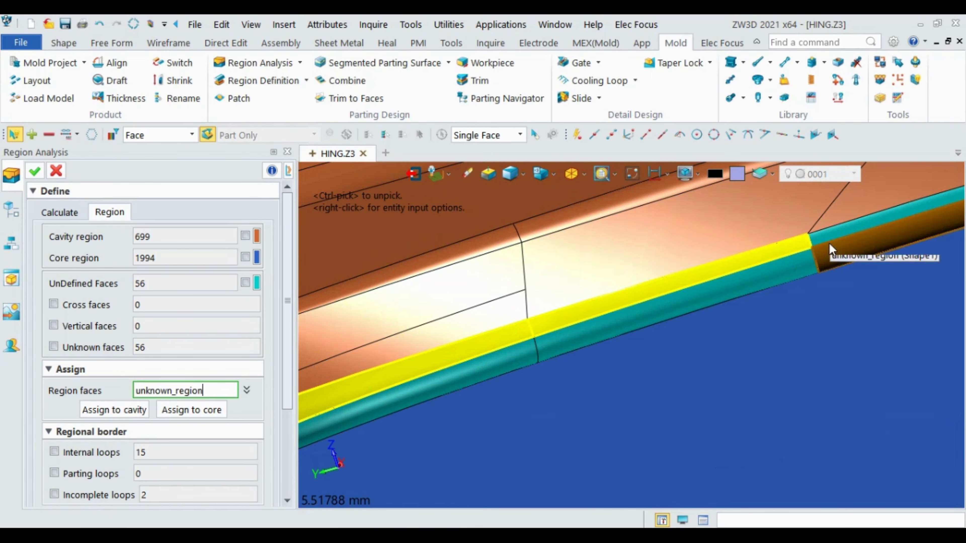
pyautogui.click(829, 244)
pyautogui.scroll(-2, 780, 295)
pyautogui.moveTo(780, 296); pyautogui.dragTo(813, 250, button='middle')
pyautogui.scroll(2, 784, 278)
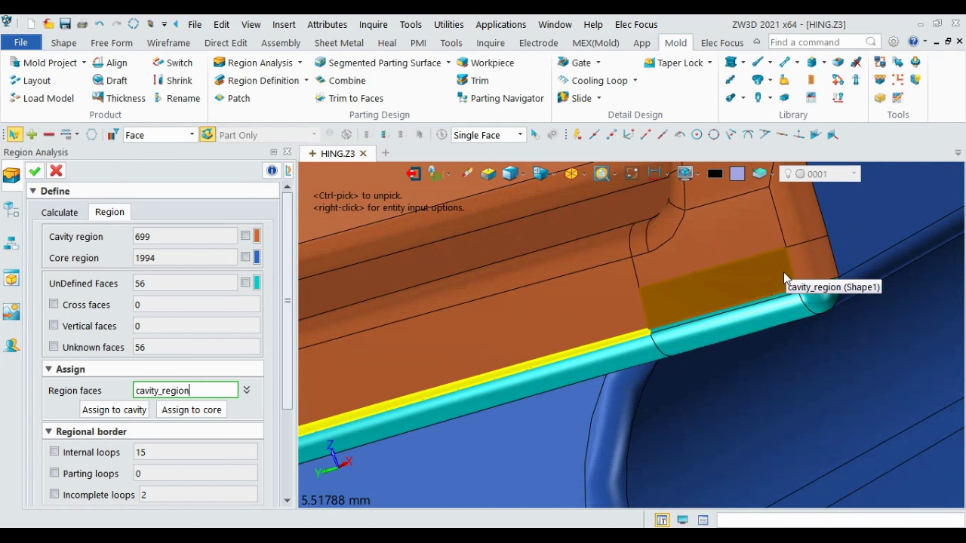
pyautogui.scroll(2, 784, 280)
pyautogui.click(782, 321)
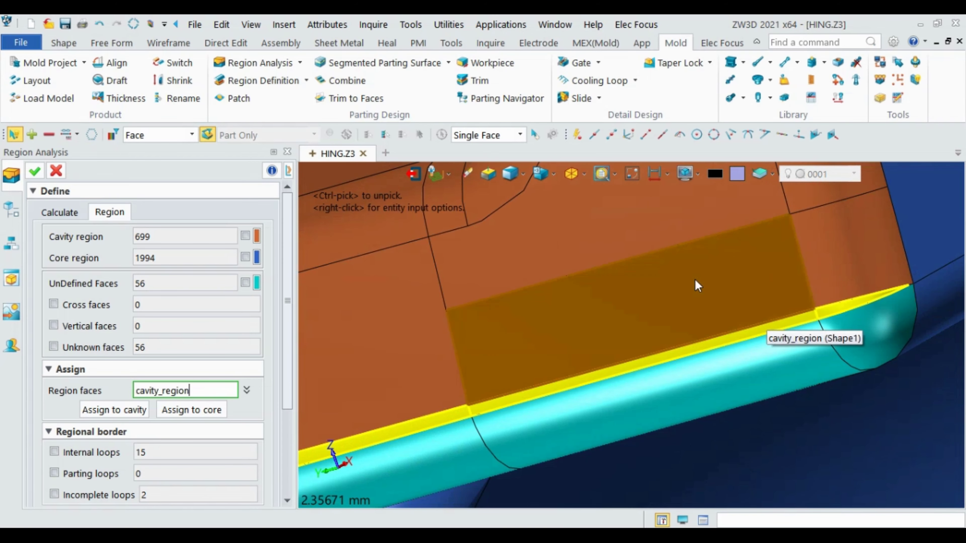
pyautogui.scroll(-3, 695, 279)
# - Assign the picked strip faces to cavity (726 total) and select all remaining unknown faces
pyautogui.click(126, 413)
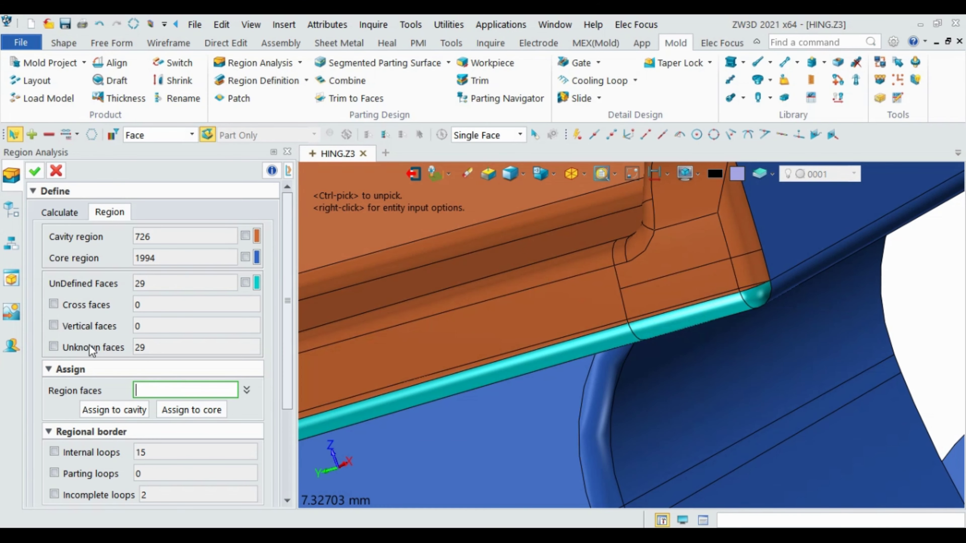
pyautogui.click(54, 348)
pyautogui.scroll(-3, 507, 296)
pyautogui.scroll(-3, 649, 295)
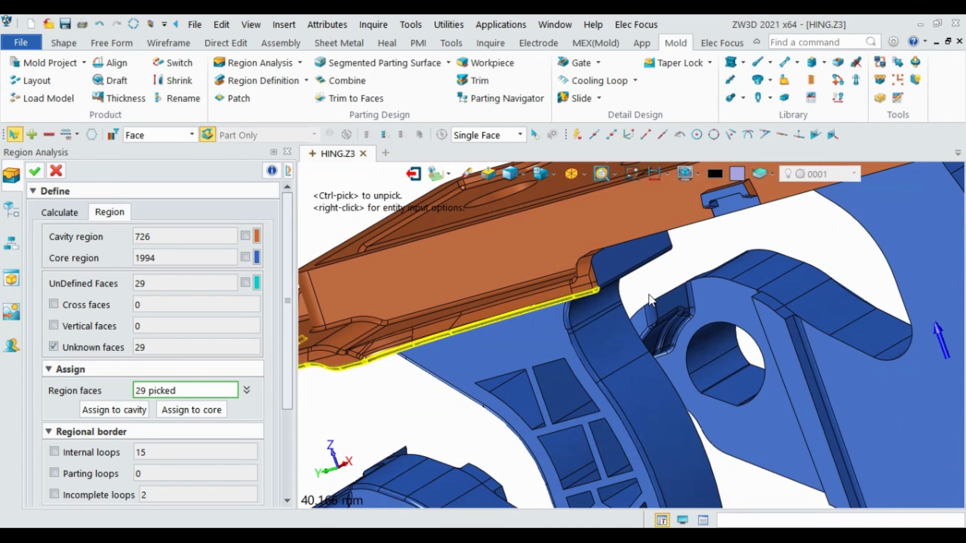
pyautogui.moveTo(649, 294); pyautogui.dragTo(745, 282, button='middle')
pyautogui.moveTo(631, 334); pyautogui.dragTo(567, 282, button='middle')
pyautogui.scroll(-3, 598, 302)
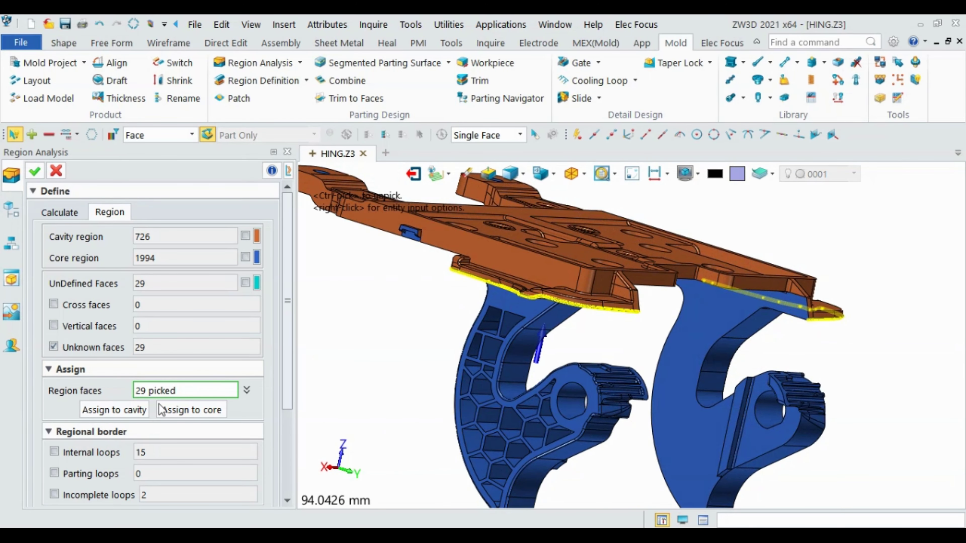
# - Assign the last 29 unknown faces to core, giving 2023 core and zero undefined
pyautogui.click(193, 409)
pyautogui.moveTo(602, 350); pyautogui.dragTo(527, 262, button='middle')
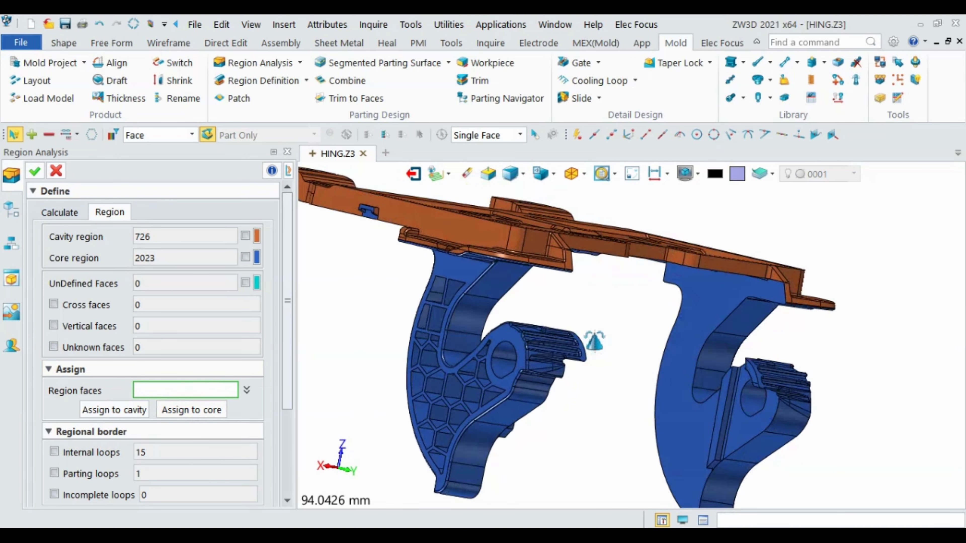
pyautogui.scroll(5, 571, 293)
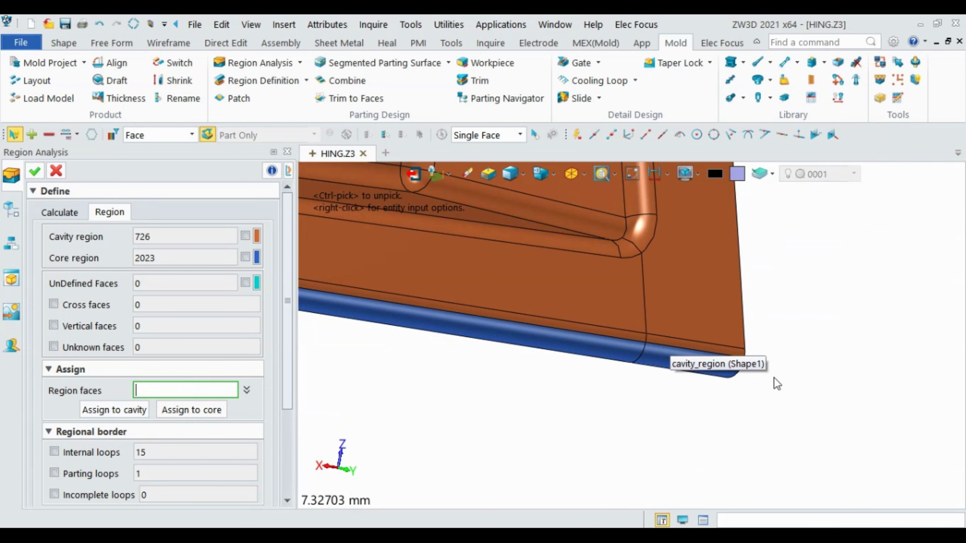
pyautogui.scroll(2, 757, 377)
pyautogui.scroll(-3, 680, 311)
pyautogui.scroll(-4, 650, 336)
pyautogui.moveTo(650, 336)
pyautogui.mouseDown(button='middle')
pyautogui.moveTo(585, 348)
pyautogui.moveTo(576, 407)
pyautogui.mouseUp(button='middle')
pyautogui.scroll(-3, 574, 371)
pyautogui.scroll(3, 595, 394)
pyautogui.scroll(3, 674, 310)
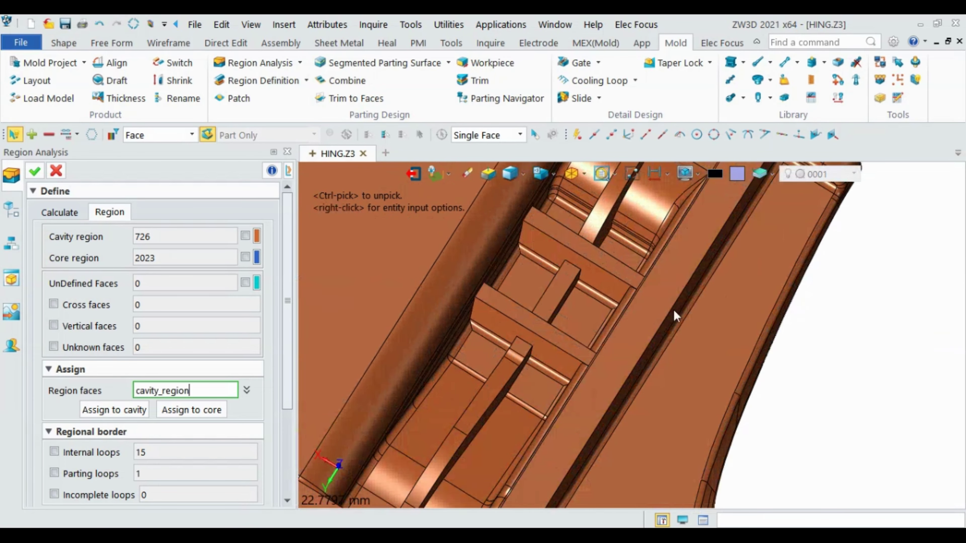
pyautogui.scroll(-3, 802, 343)
pyautogui.scroll(-3, 874, 364)
pyautogui.moveTo(874, 364)
pyautogui.mouseDown(button='middle')
pyautogui.moveTo(864, 384)
pyautogui.moveTo(871, 341)
pyautogui.mouseUp(button='middle')
pyautogui.scroll(-3, 520, 398)
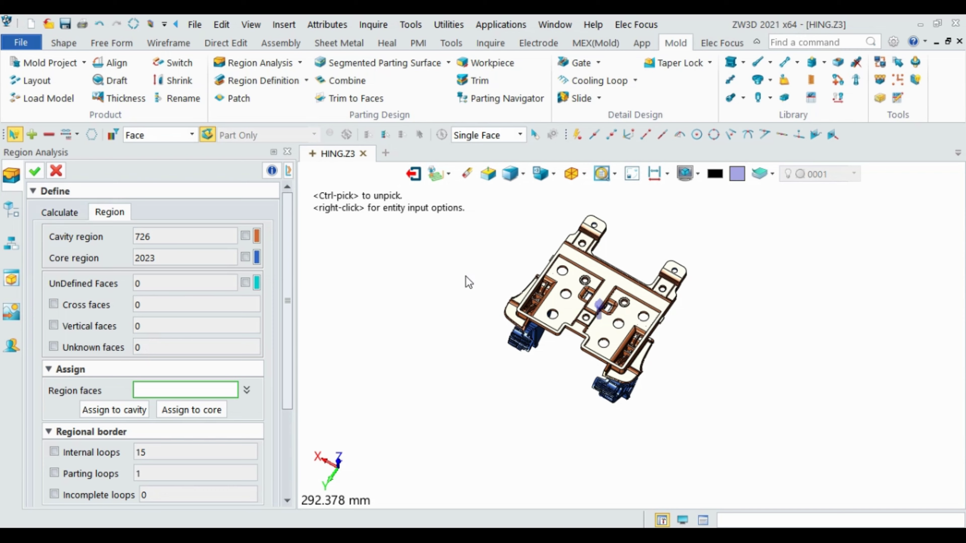
# - Inspect the finished part from the top, entering cavity_region and core_region, with analysis colouring
pyautogui.moveTo(469, 282)
pyautogui.mouseDown(button='middle')
pyautogui.moveTo(462, 265)
pyautogui.moveTo(518, 231)
pyautogui.moveTo(517, 271)
pyautogui.moveTo(495, 289)
pyautogui.mouseUp(button='middle')
pyautogui.scroll(2, 498, 266)
pyautogui.scroll(3, 625, 298)
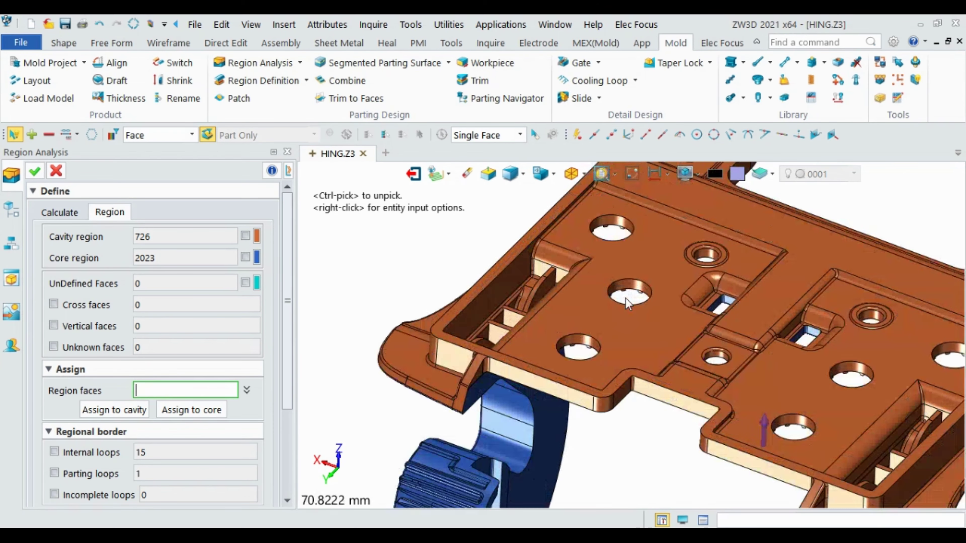
pyautogui.scroll(4, 613, 296)
pyautogui.scroll(4, 614, 295)
pyautogui.scroll(-3, 634, 283)
pyautogui.moveTo(634, 283)
pyautogui.mouseDown(button='middle')
pyautogui.moveTo(610, 291)
pyautogui.moveTo(617, 301)
pyautogui.moveTo(620, 290)
pyautogui.mouseUp(button='middle')
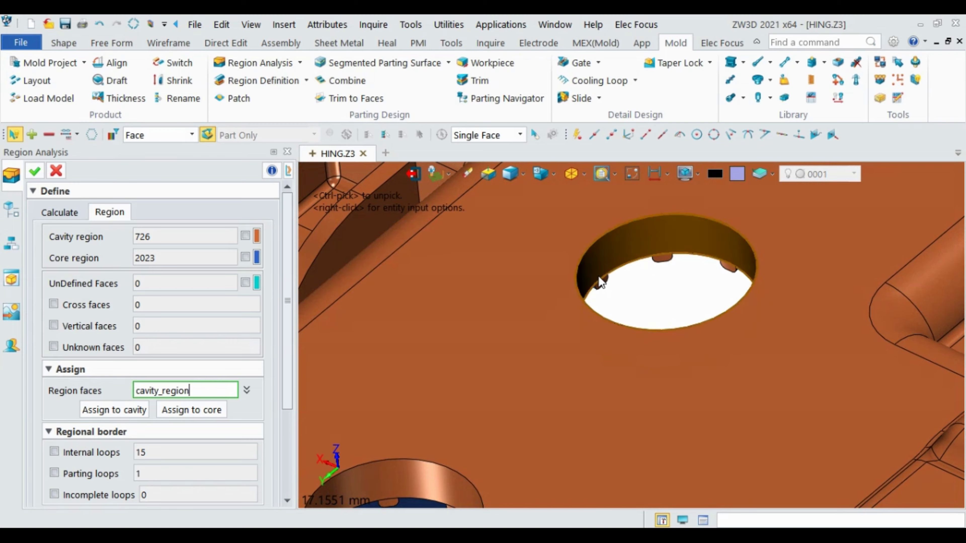
pyautogui.scroll(-4, 619, 285)
pyautogui.scroll(-3, 616, 287)
pyautogui.moveTo(628, 287); pyautogui.dragTo(638, 335, button='middle')
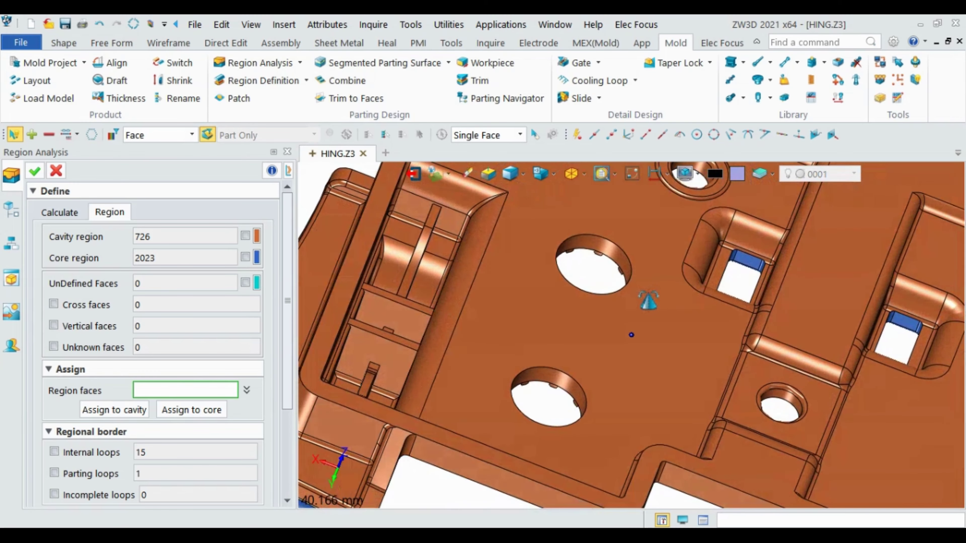
pyautogui.scroll(-3, 647, 335)
pyautogui.write('cavity_region')
pyautogui.hotkey('ctrl', 'Up')
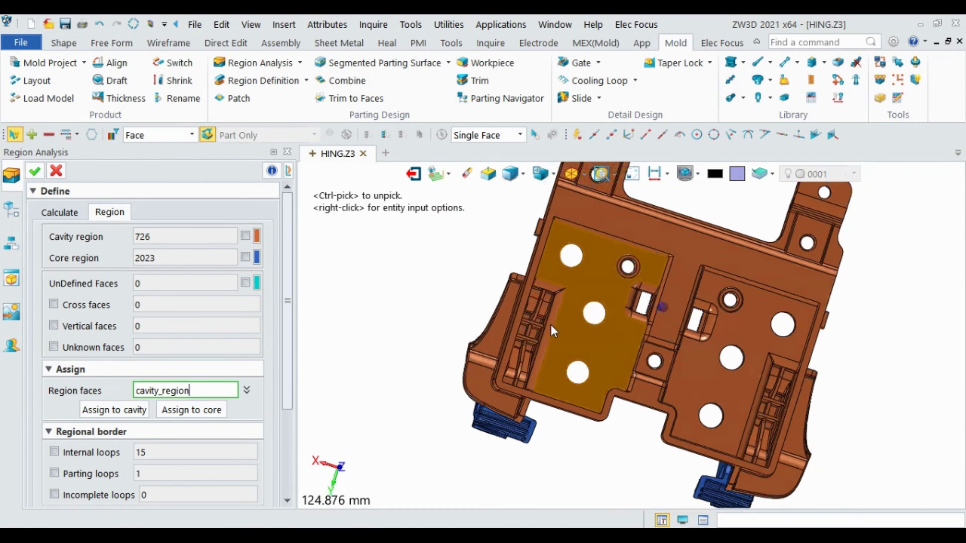
pyautogui.scroll(-3, 437, 485)
pyautogui.write('core_region')
pyautogui.scroll(5, 523, 403)
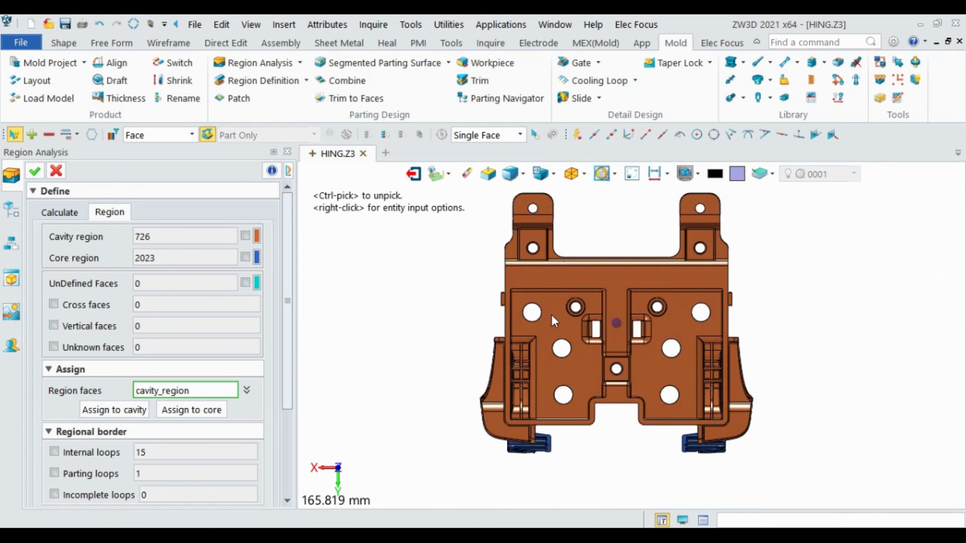
pyautogui.scroll(4, 569, 324)
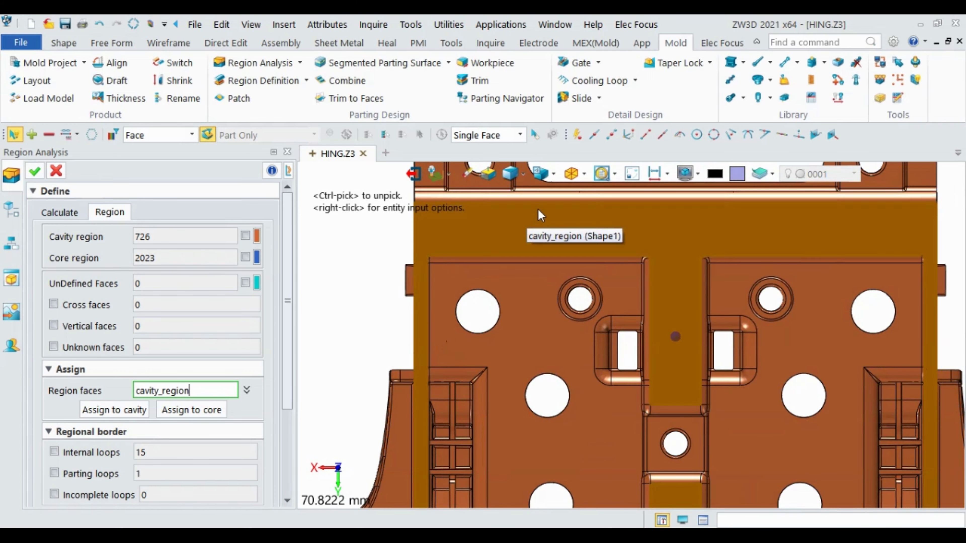
pyautogui.click(522, 174)
# - Show the model in wireframe and set the box-pick filter to In
pyautogui.click(523, 172)
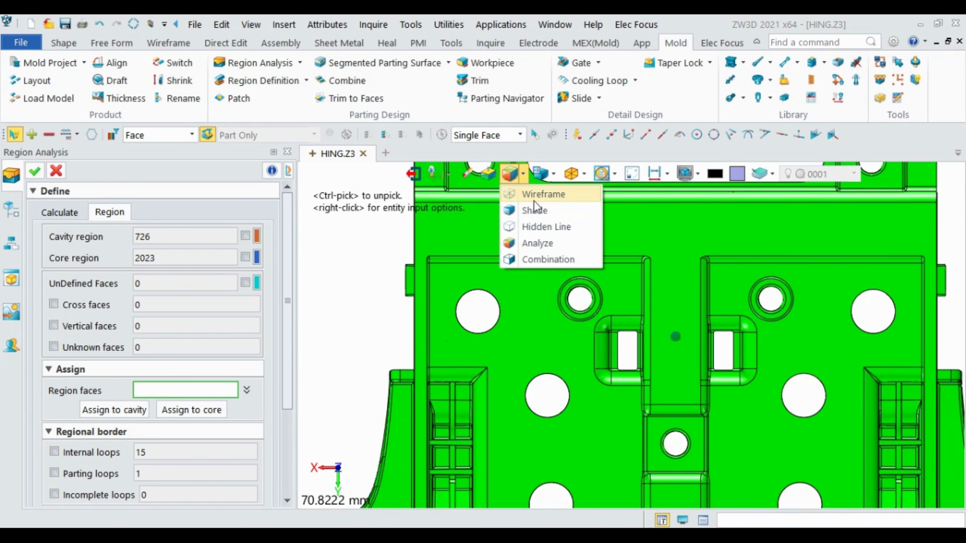
pyautogui.click(536, 194)
pyautogui.scroll(-4, 457, 321)
pyautogui.scroll(3, 411, 354)
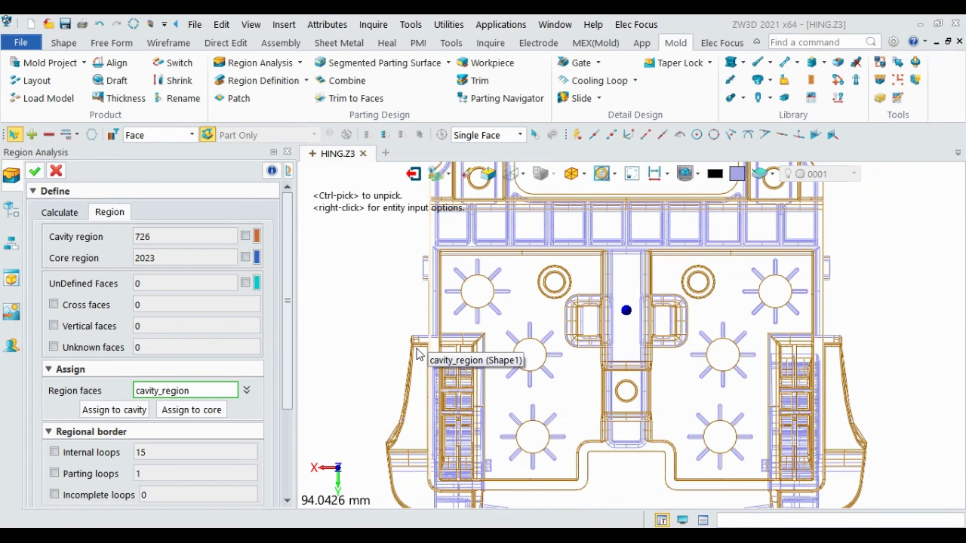
pyautogui.click(78, 136)
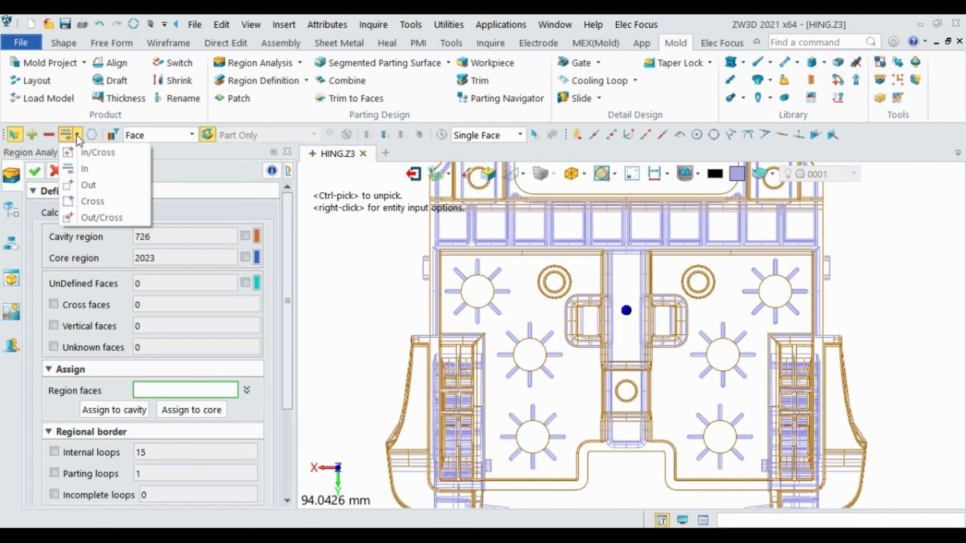
pyautogui.click(85, 168)
pyautogui.scroll(6, 491, 308)
pyautogui.scroll(3, 445, 274)
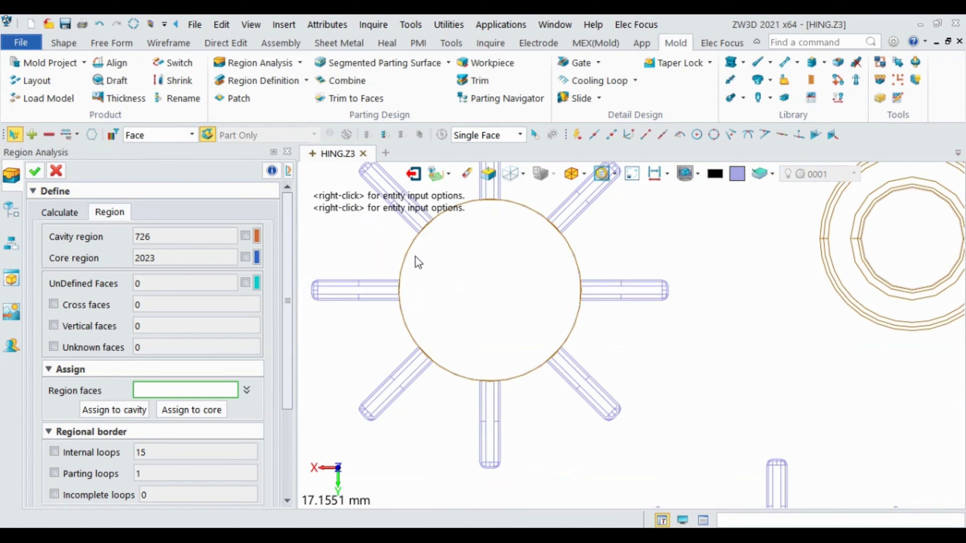
pyautogui.scroll(-4, 419, 263)
pyautogui.scroll(4, 420, 280)
# - Box-select the faces of all spoked rings around the round holes, 156 faces total
pyautogui.moveTo(398, 256); pyautogui.dragTo(553, 402)
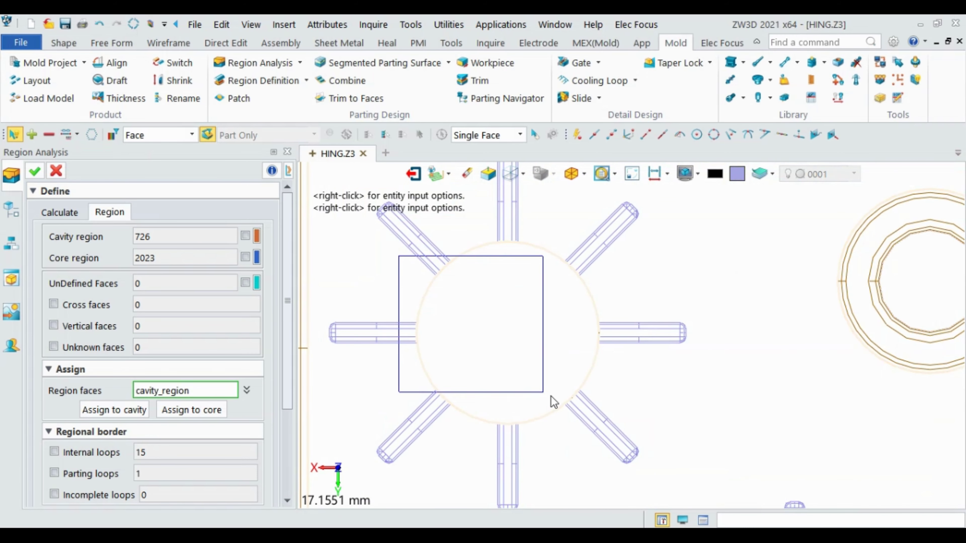
pyautogui.moveTo(605, 433); pyautogui.dragTo(606, 433)
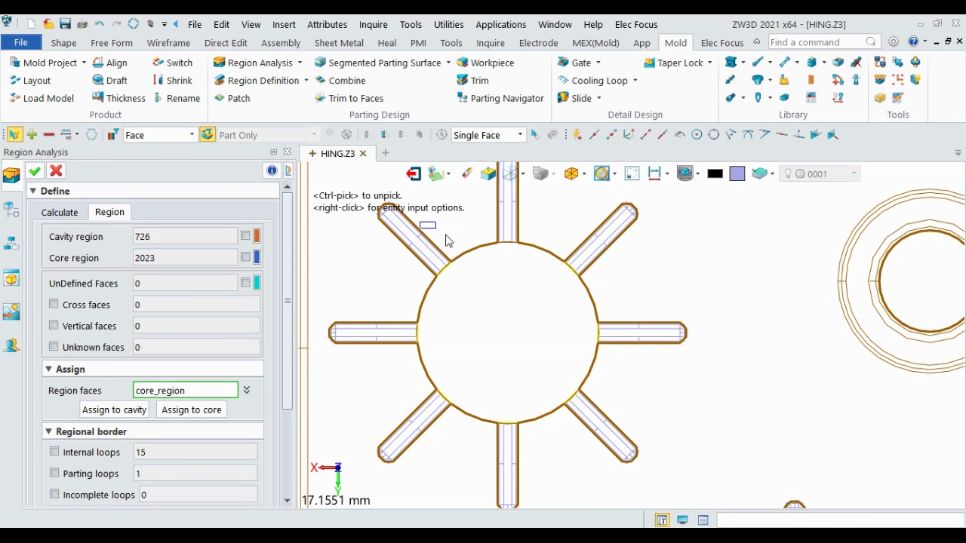
pyautogui.scroll(-5, 584, 327)
pyautogui.scroll(-4, 585, 327)
pyautogui.scroll(2, 483, 335)
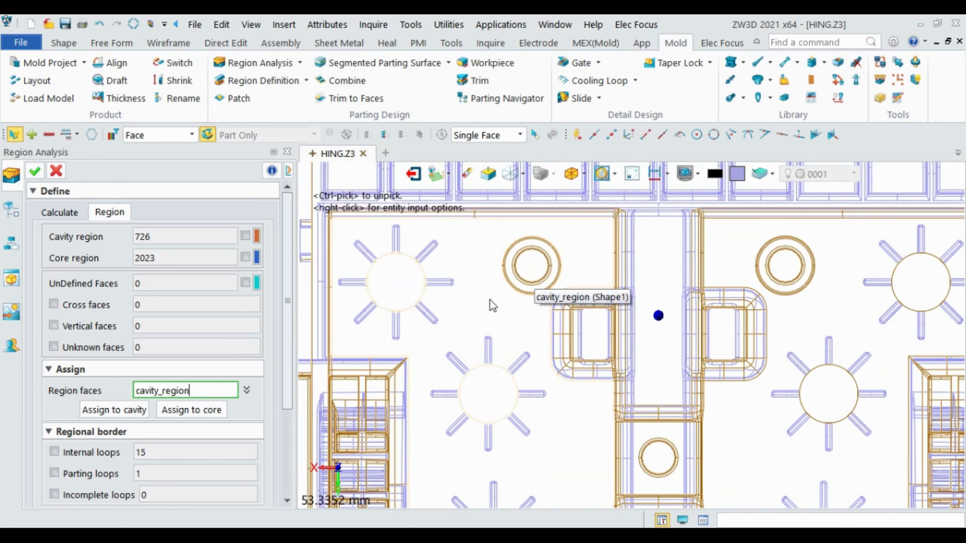
pyautogui.scroll(2, 483, 336)
pyautogui.scroll(-2, 479, 327)
pyautogui.scroll(3, 457, 241)
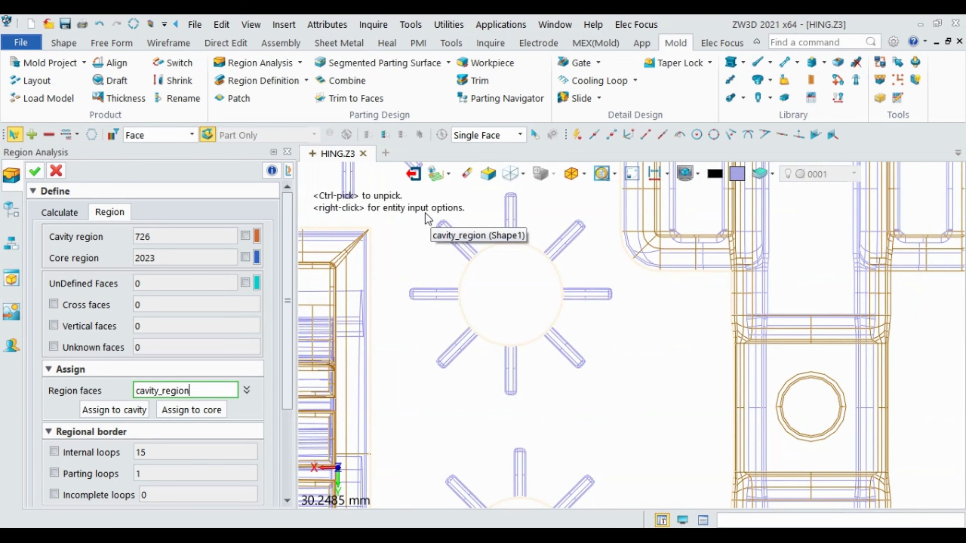
pyautogui.moveTo(424, 213)
pyautogui.mouseDown()
pyautogui.moveTo(569, 362)
pyautogui.moveTo(582, 395)
pyautogui.mouseUp()
pyautogui.scroll(-4, 583, 395)
pyautogui.scroll(3, 469, 298)
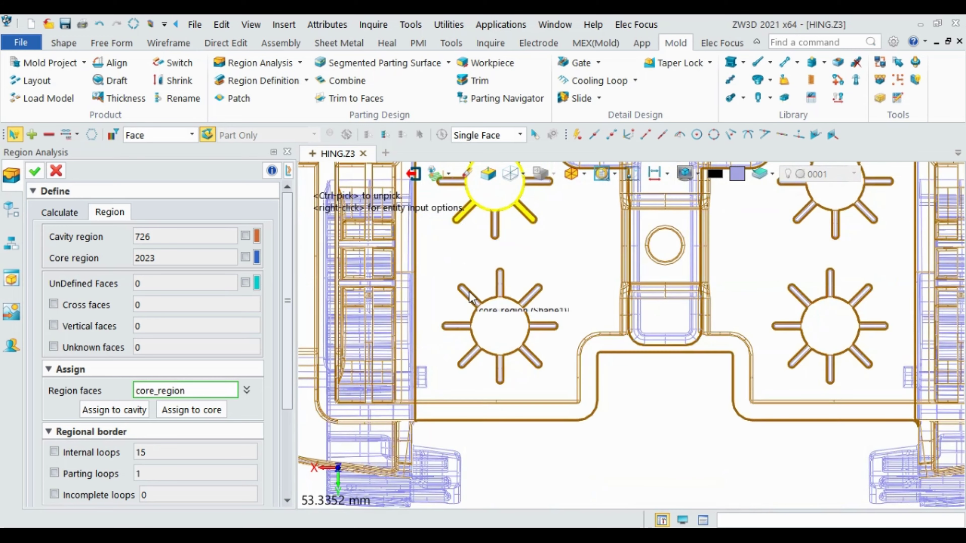
pyautogui.click(502, 343)
pyautogui.scroll(-1, 502, 342)
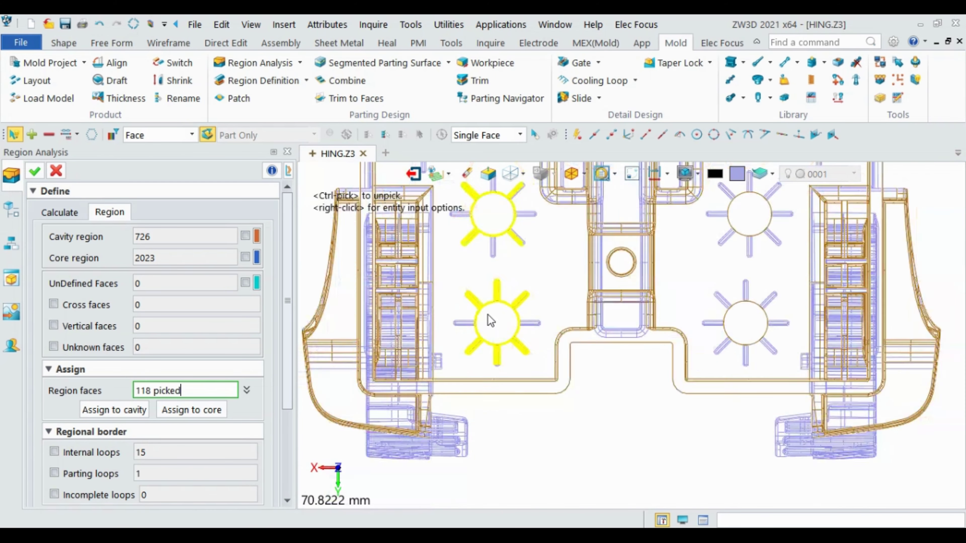
pyautogui.scroll(-1, 494, 324)
pyautogui.scroll(2, 685, 286)
pyautogui.moveTo(700, 367)
pyautogui.mouseDown()
pyautogui.moveTo(708, 381)
pyautogui.moveTo(669, 367)
pyautogui.mouseUp()
pyautogui.scroll(-4, 708, 381)
pyautogui.scroll(4, 625, 345)
pyautogui.scroll(-2, 705, 294)
pyautogui.scroll(4, 690, 233)
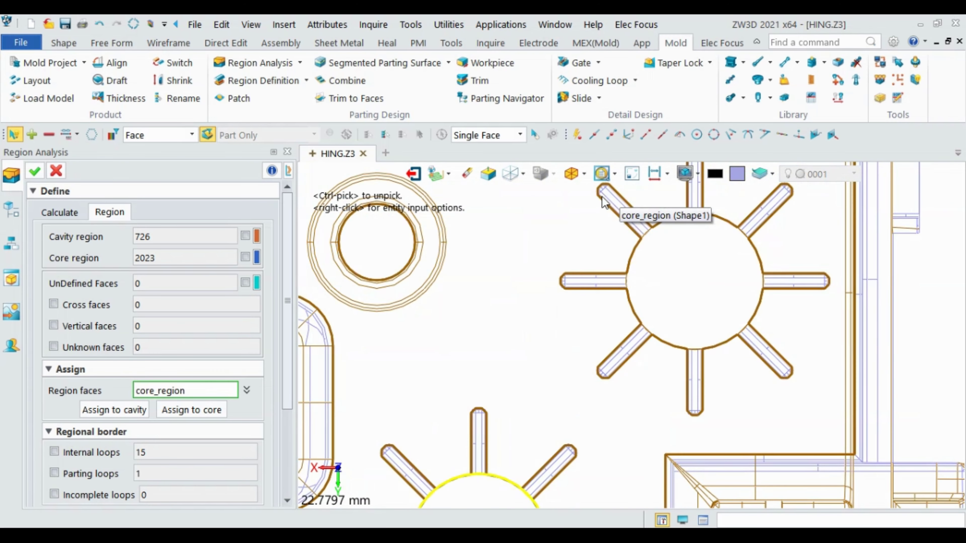
pyautogui.moveTo(771, 379); pyautogui.dragTo(770, 379)
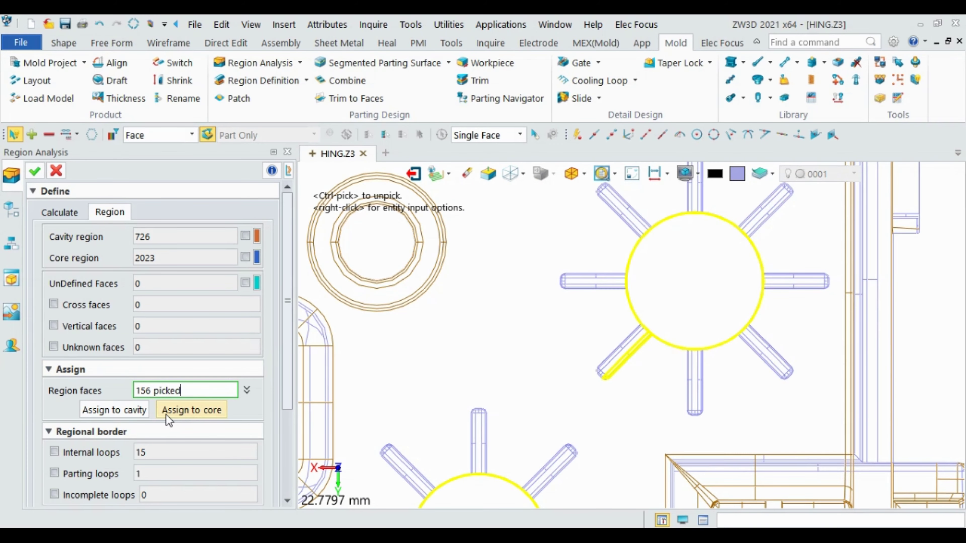
# - Assign the 156 picked faces to core, giving 673 cavity and 2076 core faces
pyautogui.click(204, 415)
pyautogui.scroll(-3, 382, 330)
pyautogui.moveTo(632, 334); pyautogui.dragTo(651, 268, button='middle')
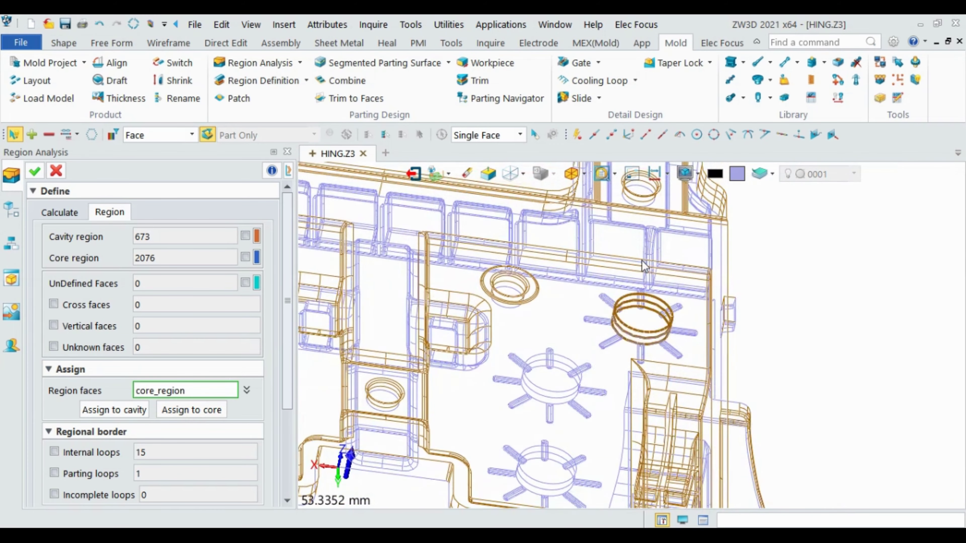
pyautogui.scroll(-4, 651, 268)
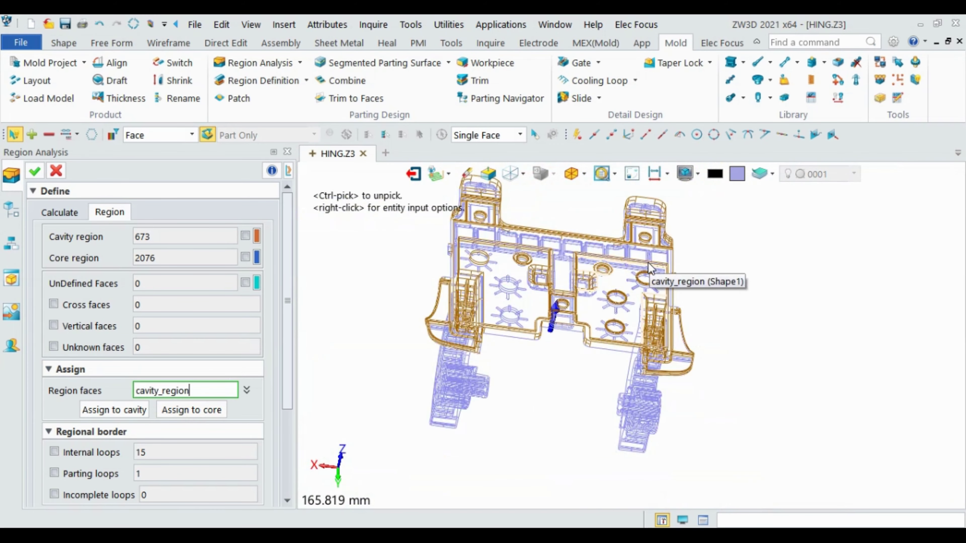
pyautogui.click(513, 178)
# - Show the model shaded in region colours and assign a plate hole face to core
pyautogui.click(523, 176)
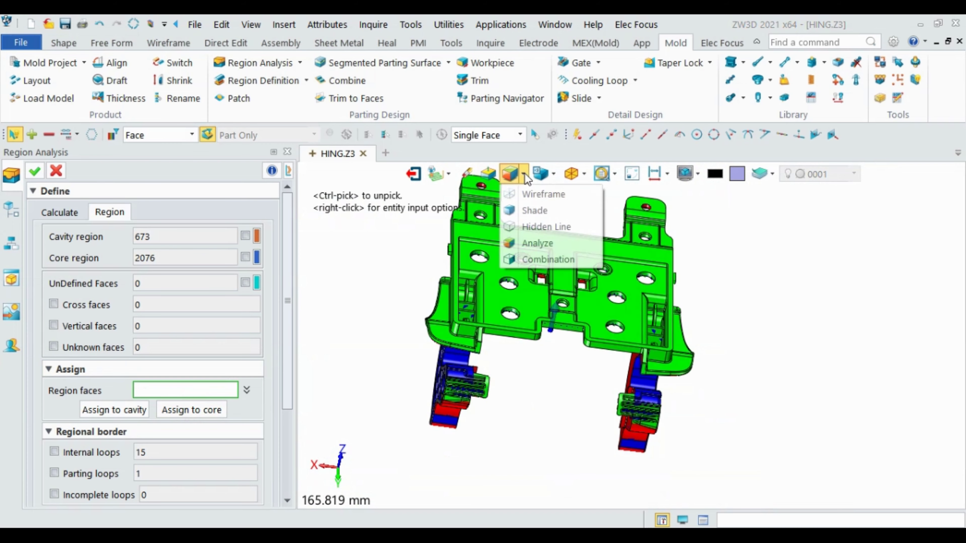
pyautogui.click(528, 205)
pyautogui.scroll(5, 488, 255)
pyautogui.click(488, 254)
pyautogui.scroll(-4, 544, 303)
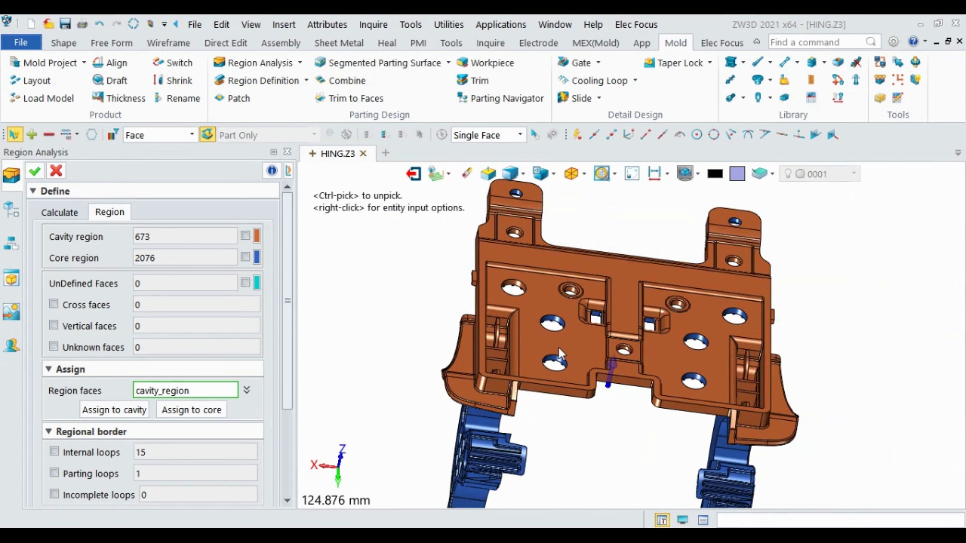
pyautogui.scroll(6, 568, 335)
pyautogui.scroll(-3, 561, 318)
pyautogui.click(191, 410)
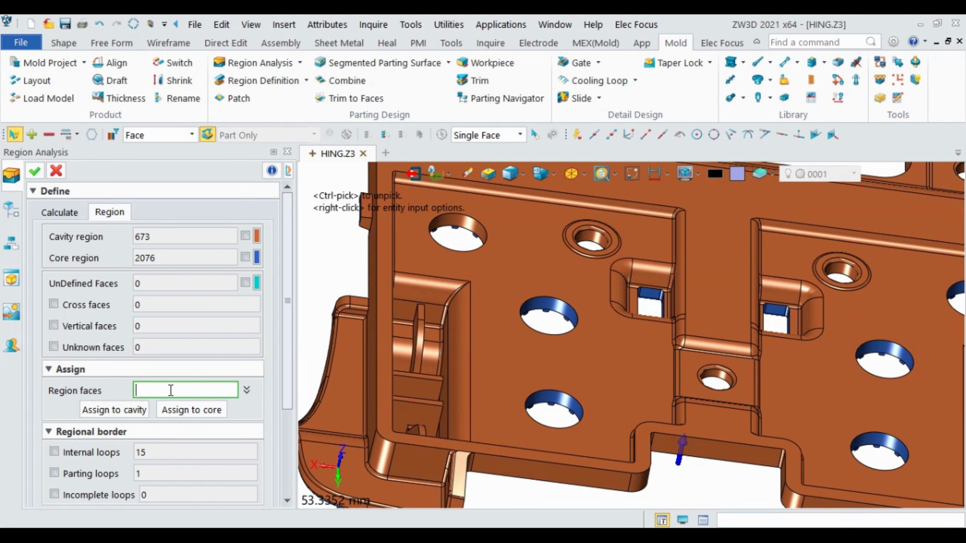
# - Assign five hole faces to cavity, giving 678 cavity and 2071 core faces
pyautogui.click(558, 310)
pyautogui.click(557, 409)
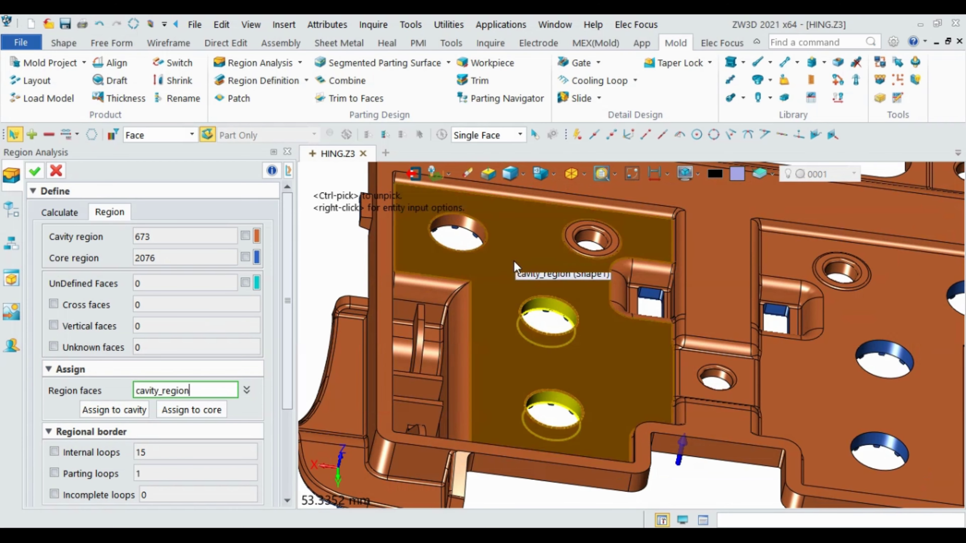
pyautogui.scroll(-3, 514, 261)
pyautogui.scroll(3, 692, 295)
pyautogui.click(658, 338)
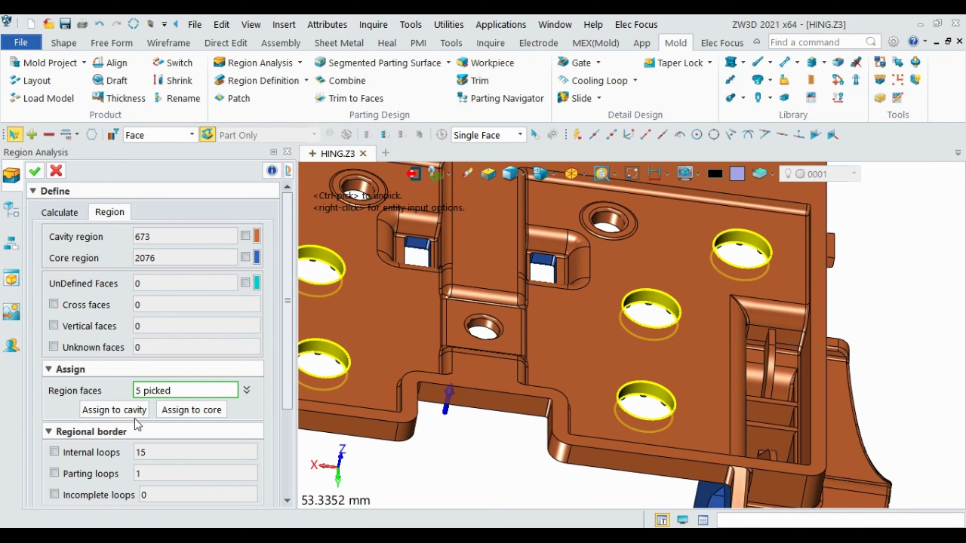
pyautogui.click(137, 411)
pyautogui.scroll(-2, 681, 290)
pyautogui.scroll(3, 680, 290)
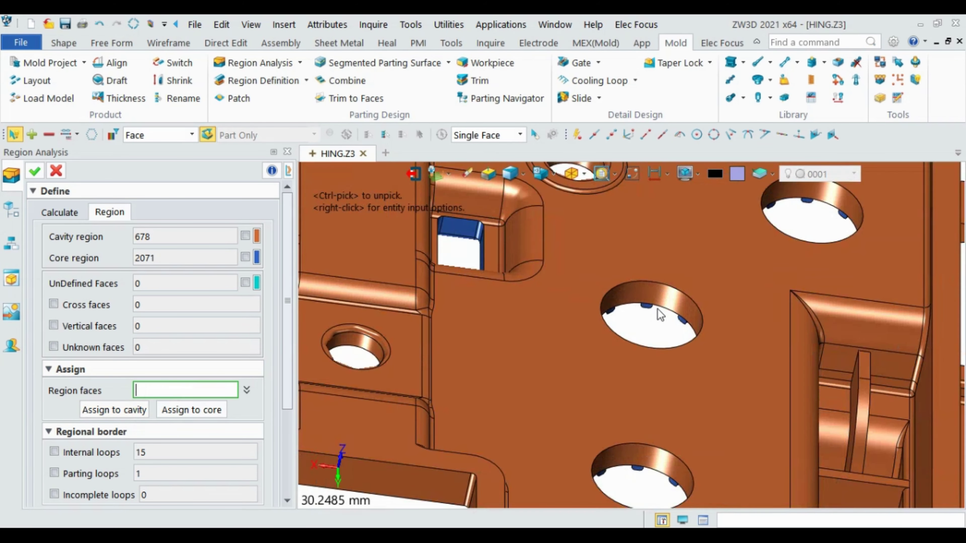
pyautogui.scroll(3, 622, 303)
# - Inspect a face inside the pin hole by picking it and orbiting around it
pyautogui.click(621, 304)
pyautogui.scroll(3, 621, 304)
pyautogui.moveTo(621, 304)
pyautogui.mouseDown(button='middle')
pyautogui.moveTo(653, 281)
pyautogui.moveTo(628, 342)
pyautogui.moveTo(554, 341)
pyautogui.mouseUp(button='middle')
pyautogui.scroll(-2, 653, 282)
pyautogui.keyDown('ctrl'); pyautogui.click(653, 281); pyautogui.keyUp('ctrl')
pyautogui.scroll(-3, 632, 330)
pyautogui.scroll(-2, 610, 280)
pyautogui.scroll(2, 554, 340)
pyautogui.click(553, 341)
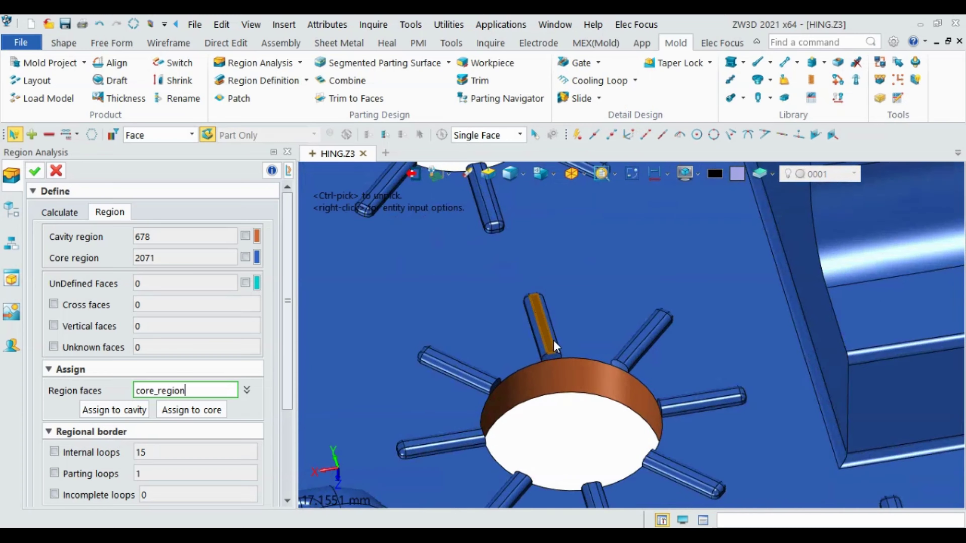
pyautogui.scroll(2, 553, 341)
pyautogui.scroll(-3, 607, 288)
pyautogui.scroll(-2, 611, 300)
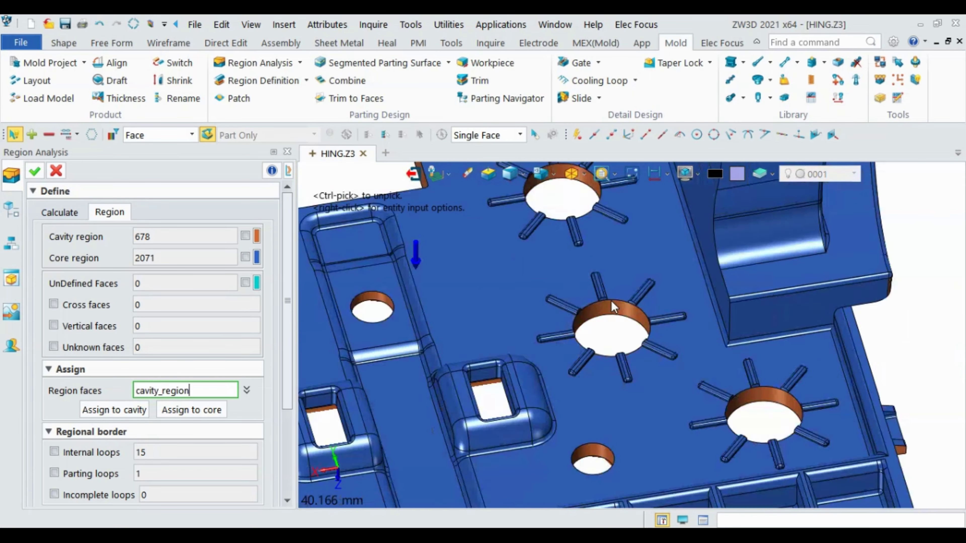
pyautogui.scroll(-2, 614, 285)
# - Orbit the hinge from core side to cavity side to confirm zero undefined faces
pyautogui.moveTo(613, 285); pyautogui.dragTo(623, 179, button='middle')
pyautogui.scroll(-5, 556, 431)
pyautogui.moveTo(556, 431); pyautogui.dragTo(568, 415, button='middle')
pyautogui.moveTo(732, 419); pyautogui.dragTo(725, 411, button='middle')
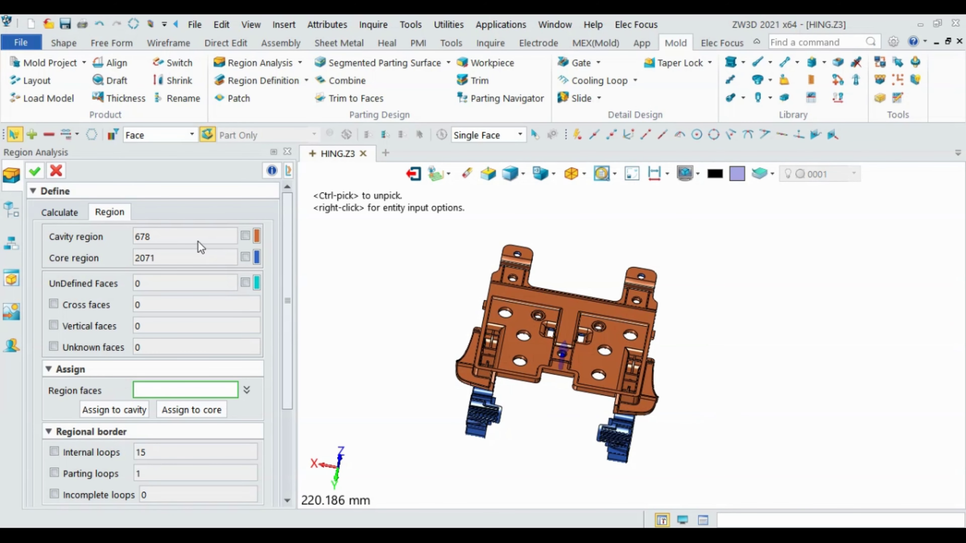
pyautogui.moveTo(418, 289)
pyautogui.mouseDown(button='middle')
pyautogui.moveTo(427, 259)
pyautogui.moveTo(379, 341)
pyautogui.mouseUp(button='middle')
pyautogui.scroll(-3, 418, 343)
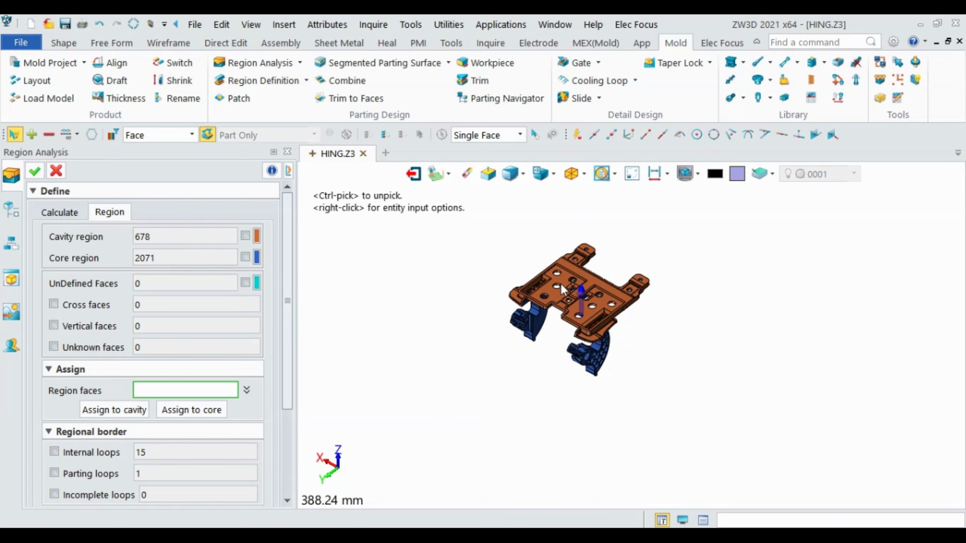
pyautogui.scroll(3, 464, 345)
pyautogui.scroll(3, 464, 328)
pyautogui.moveTo(464, 327); pyautogui.dragTo(456, 323, button='middle')
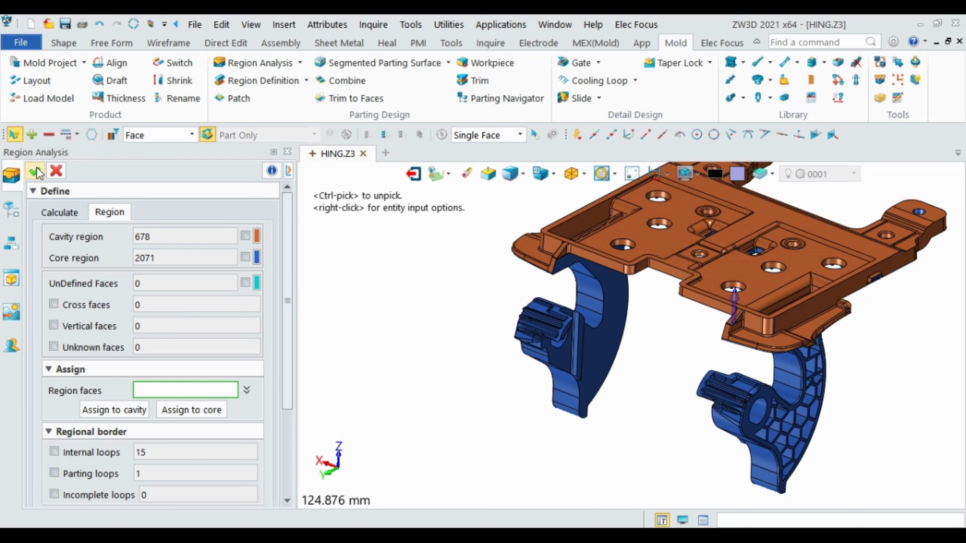
# - Accept the Region Analysis results and review the part
pyautogui.click(55, 171)
pyautogui.scroll(-3, 463, 297)
pyautogui.moveTo(464, 298)
pyautogui.mouseDown(button='middle')
pyautogui.moveTo(455, 308)
pyautogui.moveTo(426, 303)
pyautogui.mouseUp(button='middle')
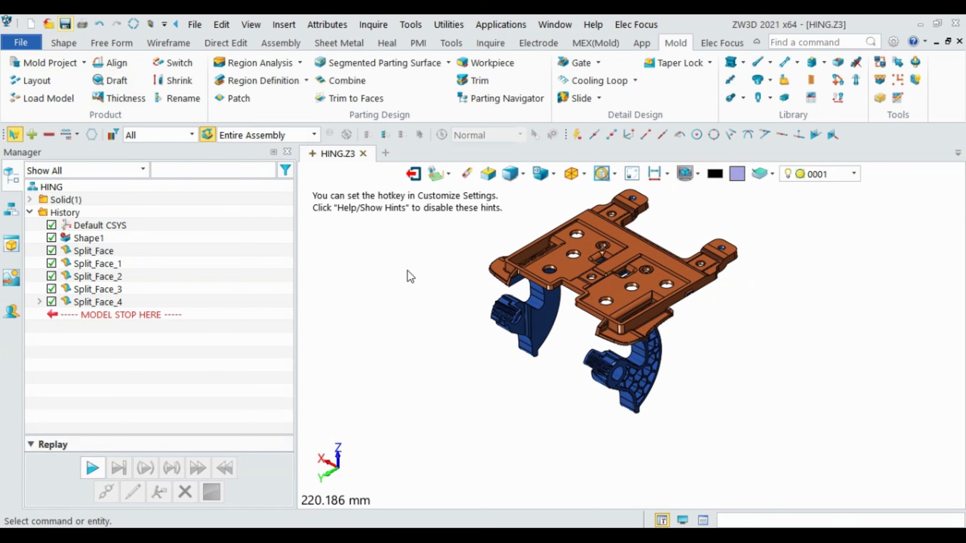
# - Save the part as HING.Z3 in the hing folder
pyautogui.hotkey('ctrl', 's')
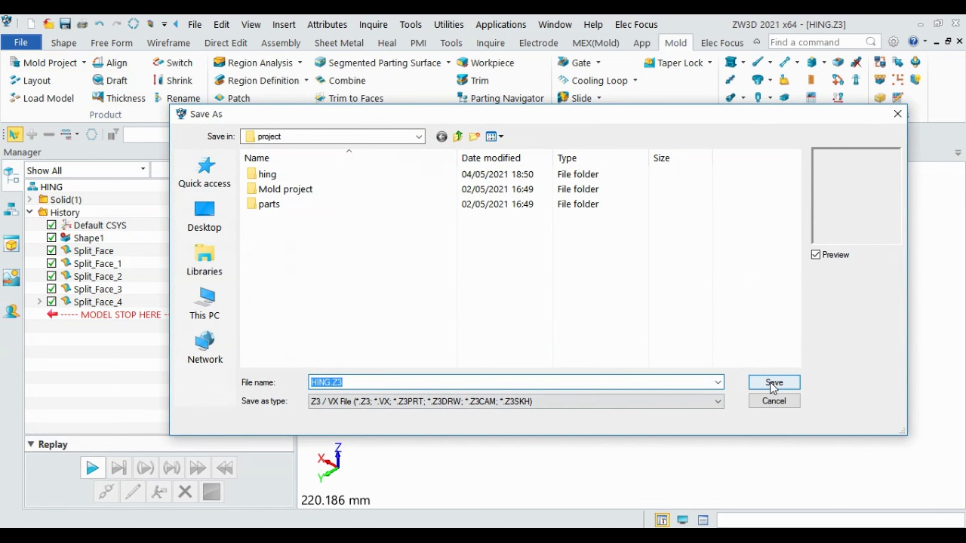
pyautogui.doubleClick(291, 176)
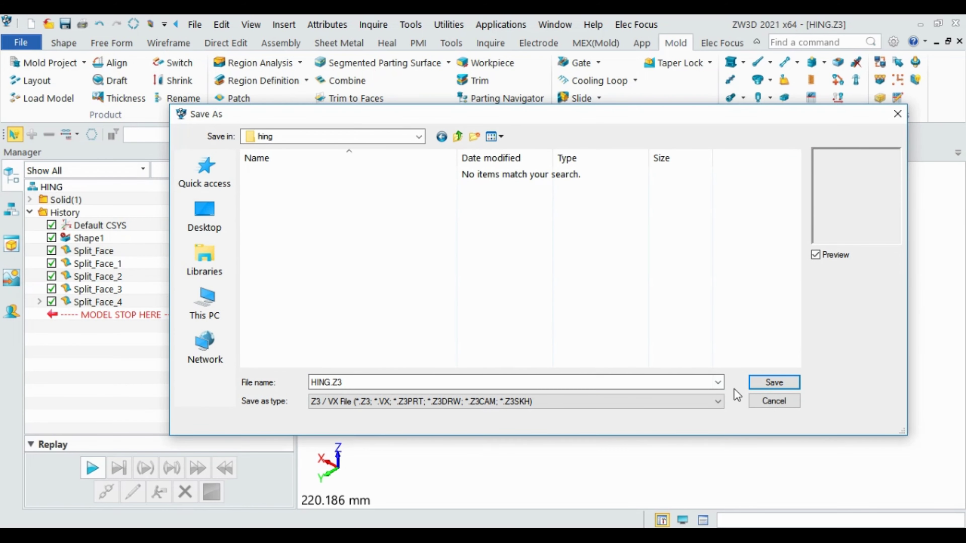
pyautogui.click(772, 383)
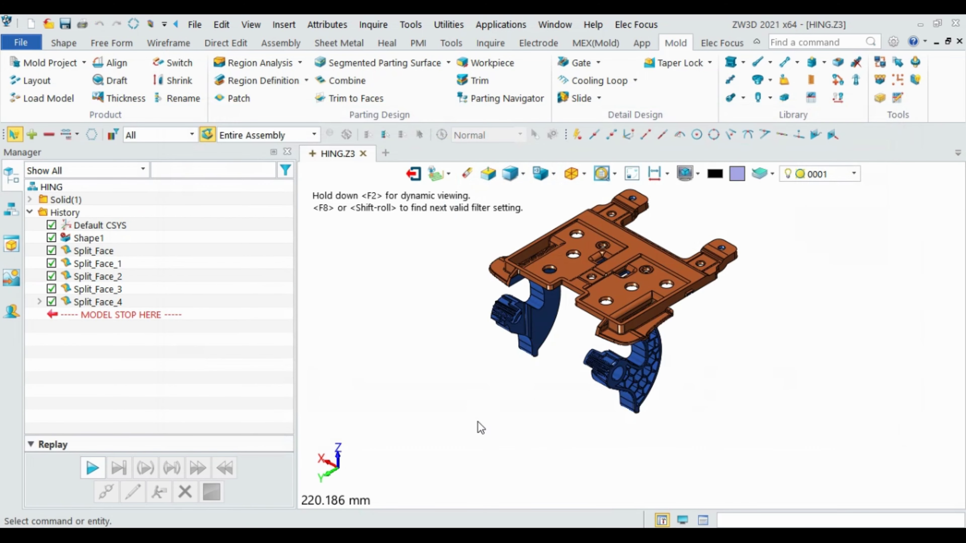
pyautogui.scroll(-3, 484, 436)
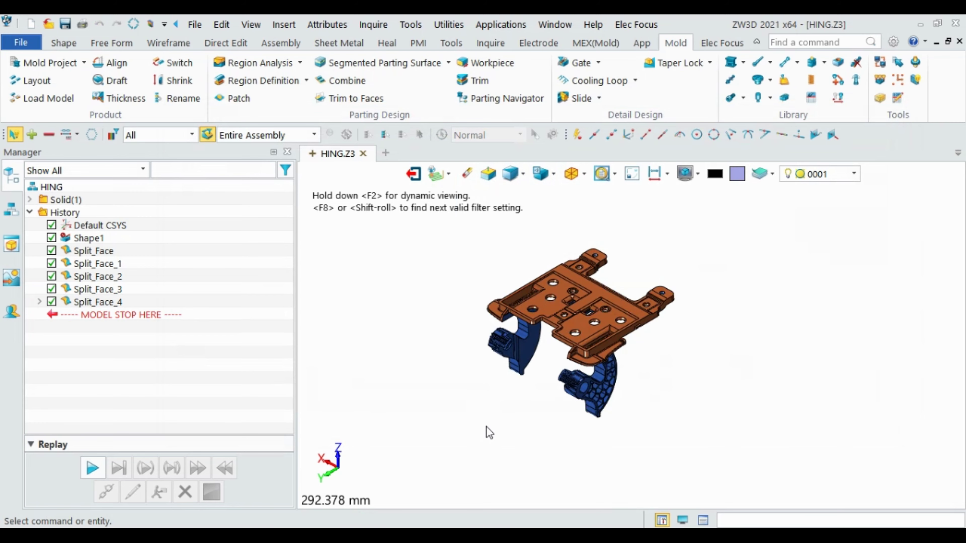
pyautogui.scroll(5, 540, 304)
pyautogui.scroll(-3, 528, 304)
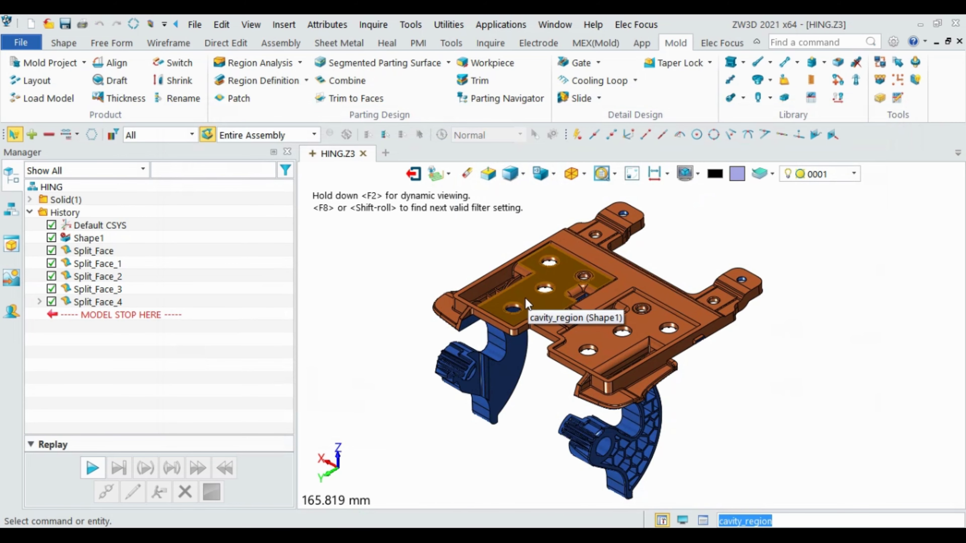
pyautogui.moveTo(448, 314); pyautogui.dragTo(573, 309, button='middle')
pyautogui.moveTo(670, 320)
pyautogui.mouseDown(button='middle')
pyautogui.moveTo(684, 313)
pyautogui.moveTo(646, 299)
pyautogui.moveTo(649, 335)
pyautogui.mouseUp(button='middle')
pyautogui.scroll(3, 685, 312)
pyautogui.scroll(3, 684, 312)
pyautogui.scroll(3, 685, 313)
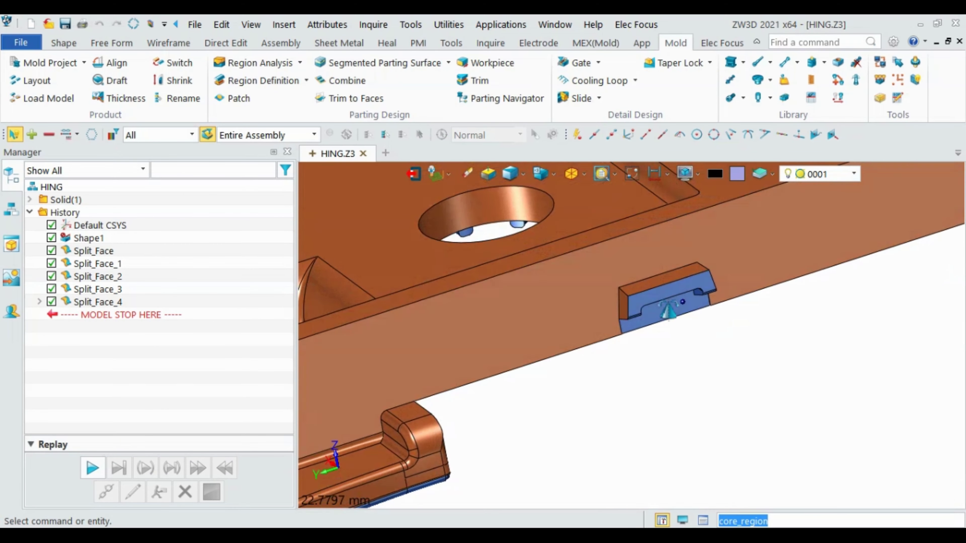
pyautogui.scroll(2, 649, 336)
pyautogui.scroll(-3, 649, 335)
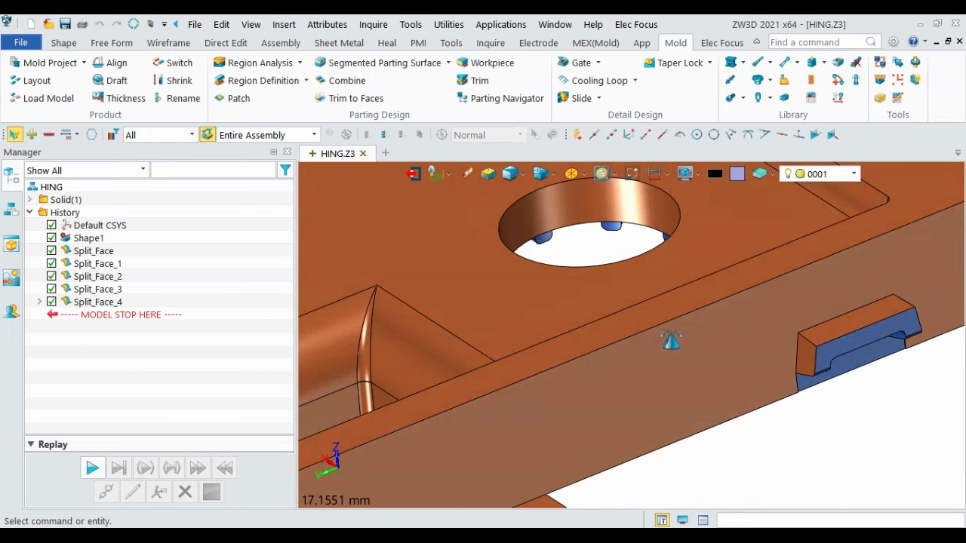
pyautogui.scroll(-5, 624, 305)
pyautogui.moveTo(623, 304)
pyautogui.mouseDown(button='middle')
pyautogui.moveTo(705, 341)
pyautogui.moveTo(690, 326)
pyautogui.mouseUp(button='middle')
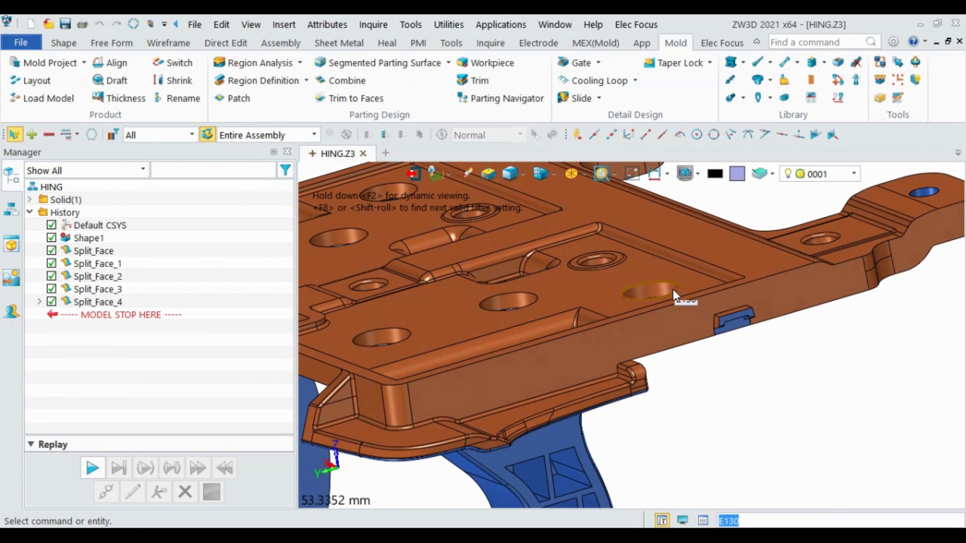
pyautogui.scroll(-3, 686, 298)
pyautogui.moveTo(712, 345)
pyautogui.mouseDown(button='middle')
pyautogui.moveTo(722, 357)
pyautogui.moveTo(727, 339)
pyautogui.moveTo(707, 346)
pyautogui.mouseUp(button='middle')
pyautogui.scroll(5, 727, 324)
pyautogui.scroll(3, 727, 319)
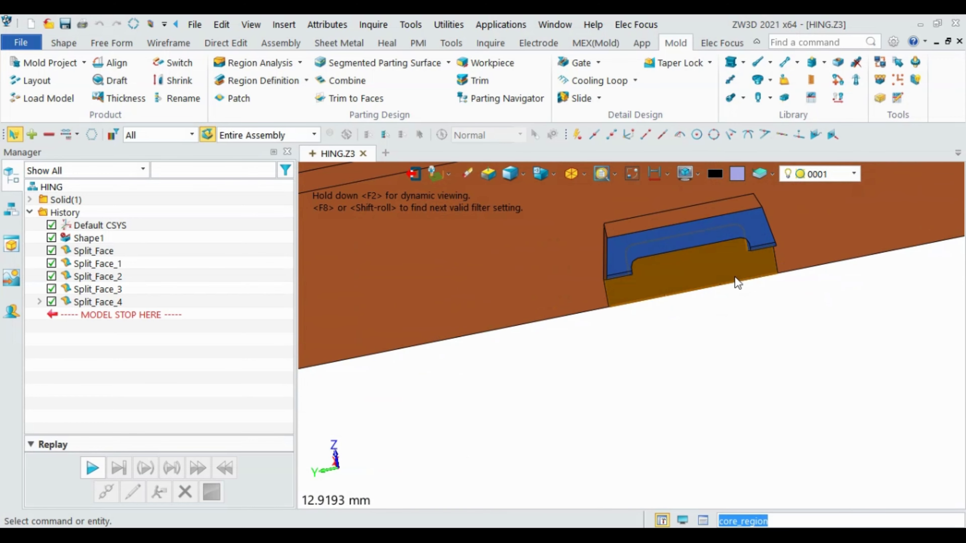
pyautogui.moveTo(738, 280)
pyautogui.mouseDown(button='middle')
pyautogui.moveTo(759, 290)
pyautogui.moveTo(744, 291)
pyautogui.moveTo(758, 287)
pyautogui.mouseUp(button='middle')
pyautogui.scroll(-4, 675, 280)
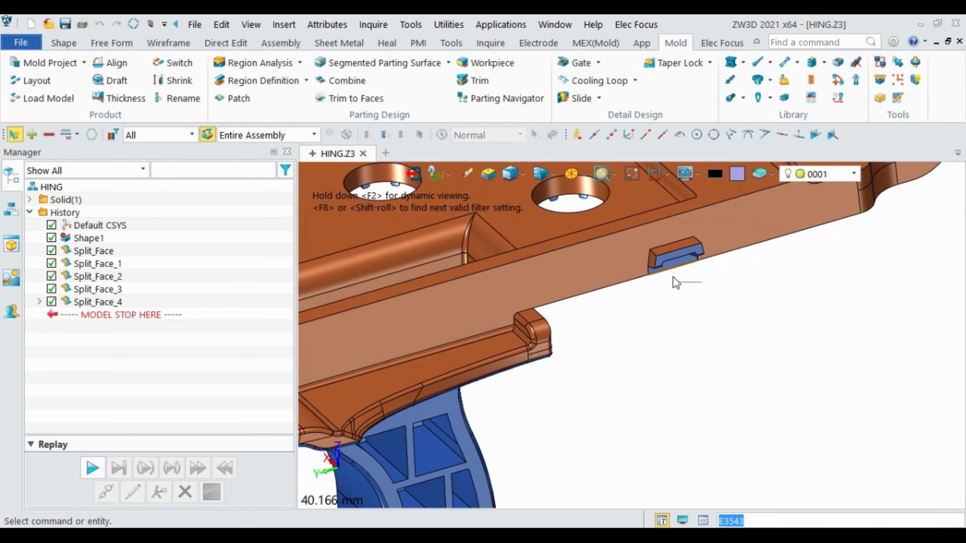
pyautogui.scroll(-2, 718, 319)
pyautogui.scroll(-3, 727, 319)
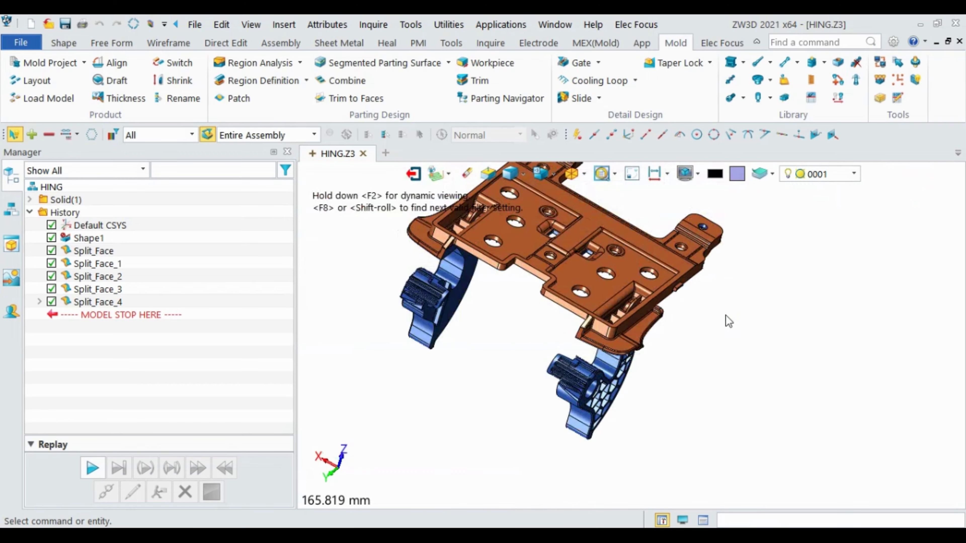
pyautogui.moveTo(727, 319)
pyautogui.mouseDown(button='middle')
pyautogui.moveTo(696, 328)
pyautogui.moveTo(712, 308)
pyautogui.moveTo(664, 336)
pyautogui.moveTo(685, 225)
pyautogui.moveTo(571, 243)
pyautogui.mouseUp(button='middle')
pyautogui.scroll(-2, 655, 307)
pyautogui.scroll(3, 654, 307)
pyautogui.scroll(-1, 569, 371)
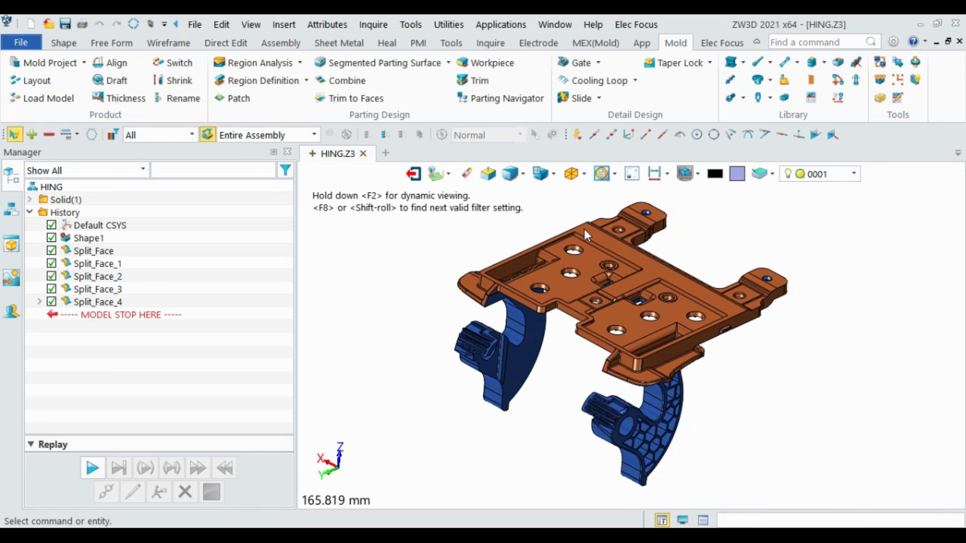
pyautogui.scroll(1, 687, 242)
pyautogui.scroll(-1, 601, 278)
pyautogui.moveTo(547, 297); pyautogui.dragTo(543, 296, button='middle')
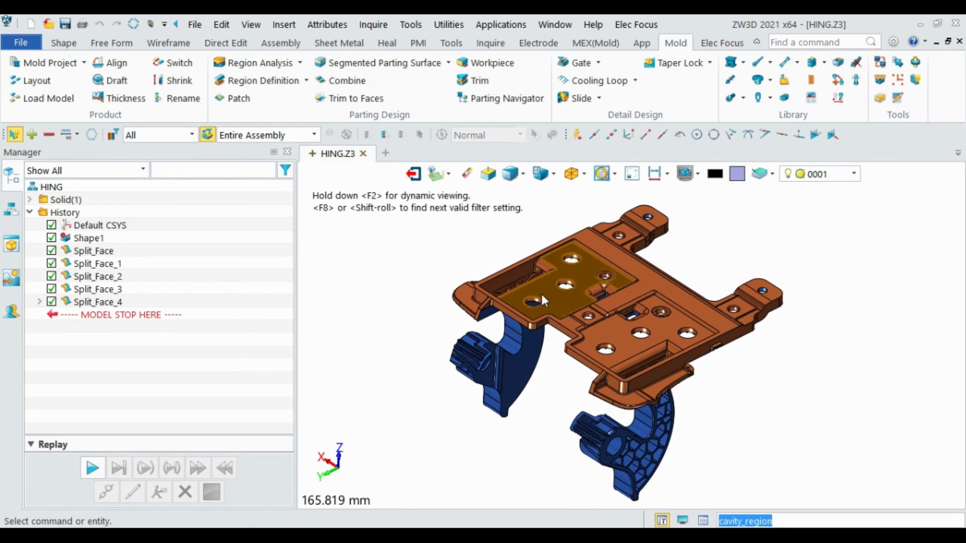
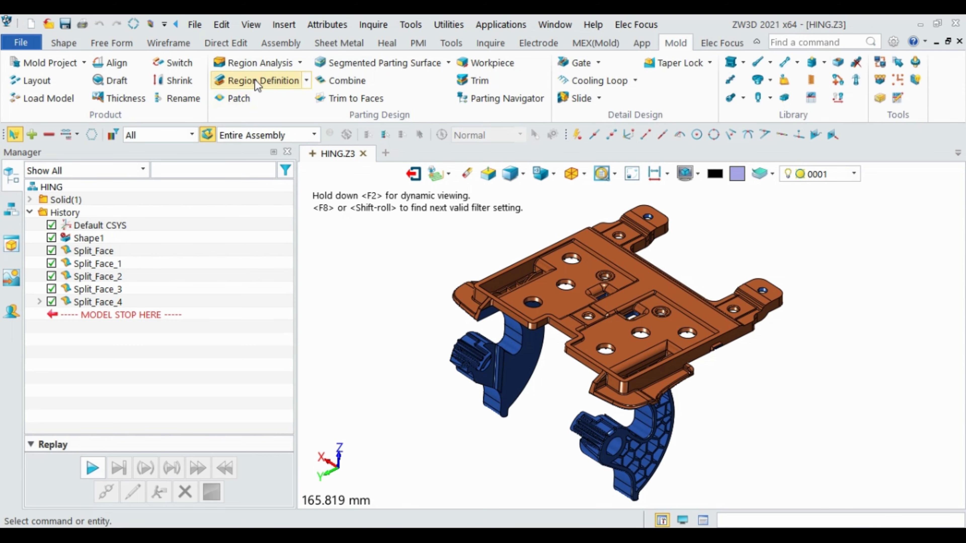
# - Run Region Definition on the hinge part to create cavity and core regions with parting lines
pyautogui.click(269, 81)
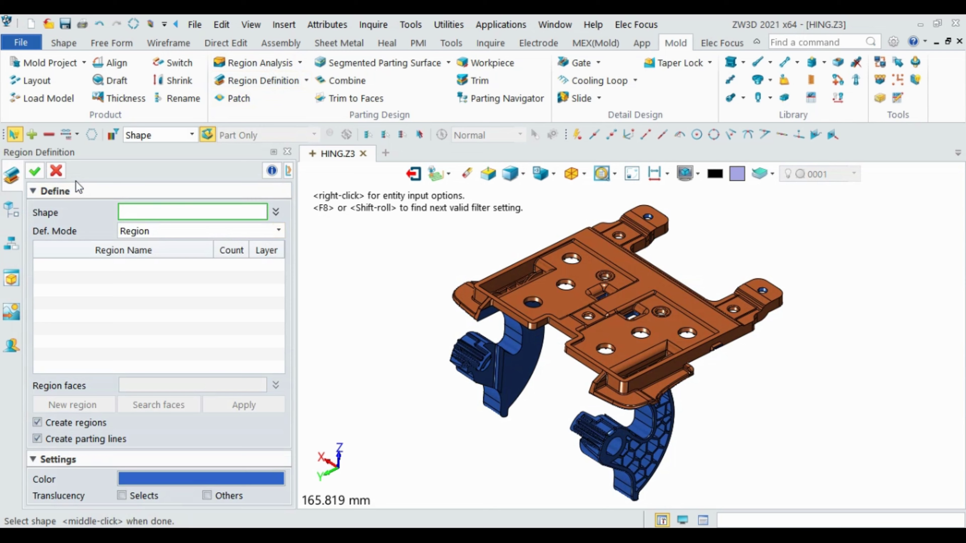
pyautogui.click(56, 171)
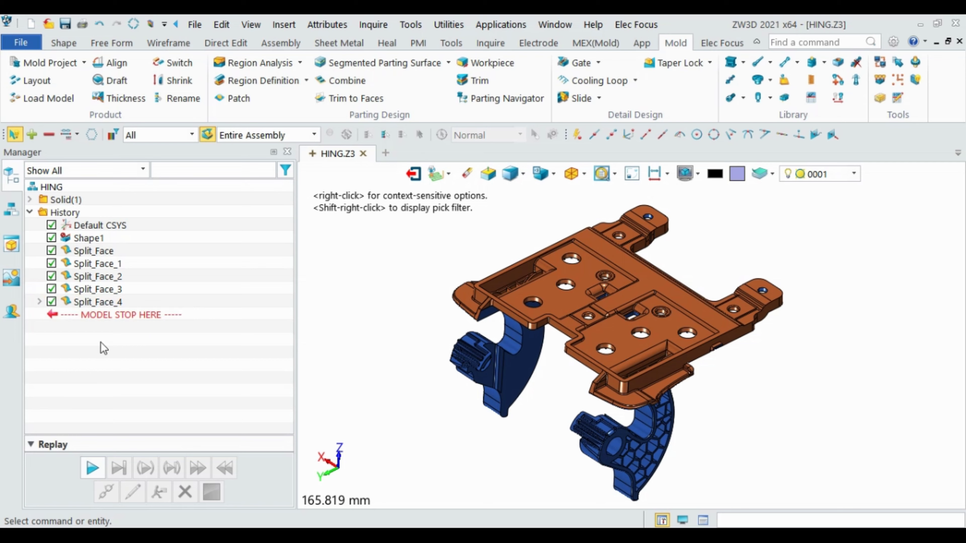
pyautogui.click(271, 82)
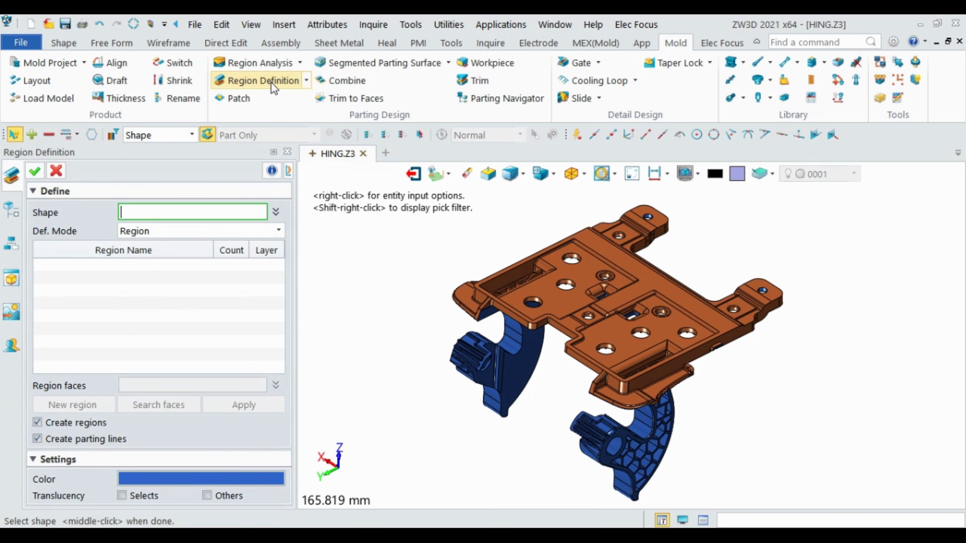
pyautogui.click(532, 320)
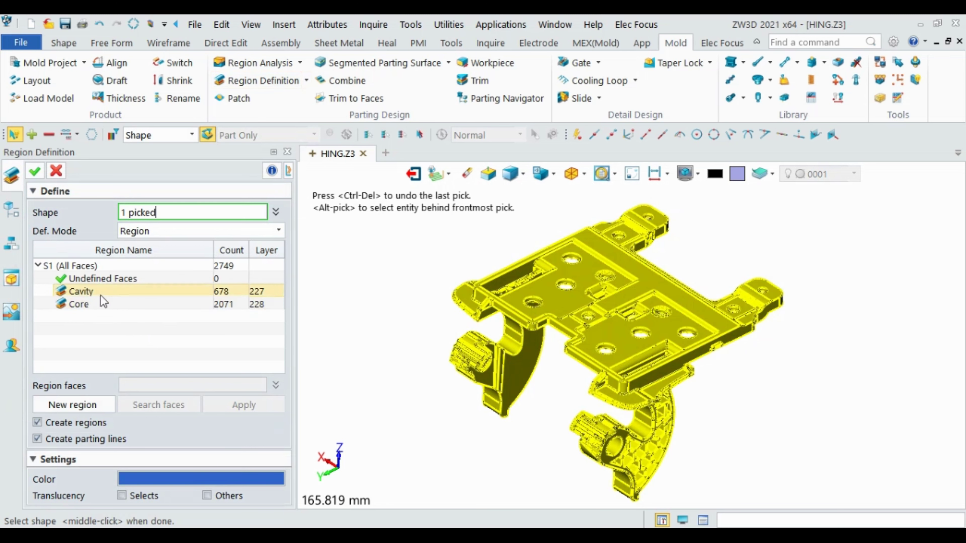
pyautogui.click(35, 172)
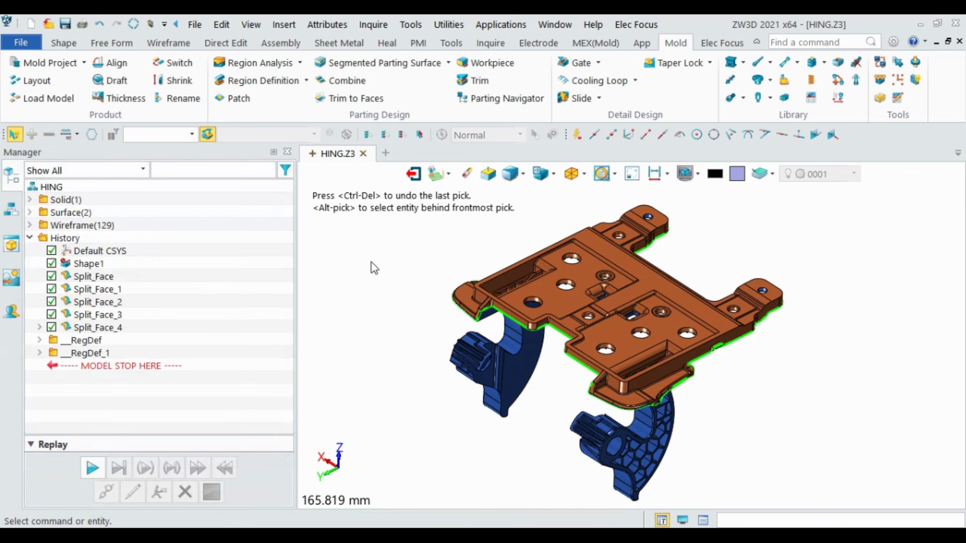
# - Hide the solid part S1 and expand the region shell list in the Manager
pyautogui.scroll(-3, 671, 271)
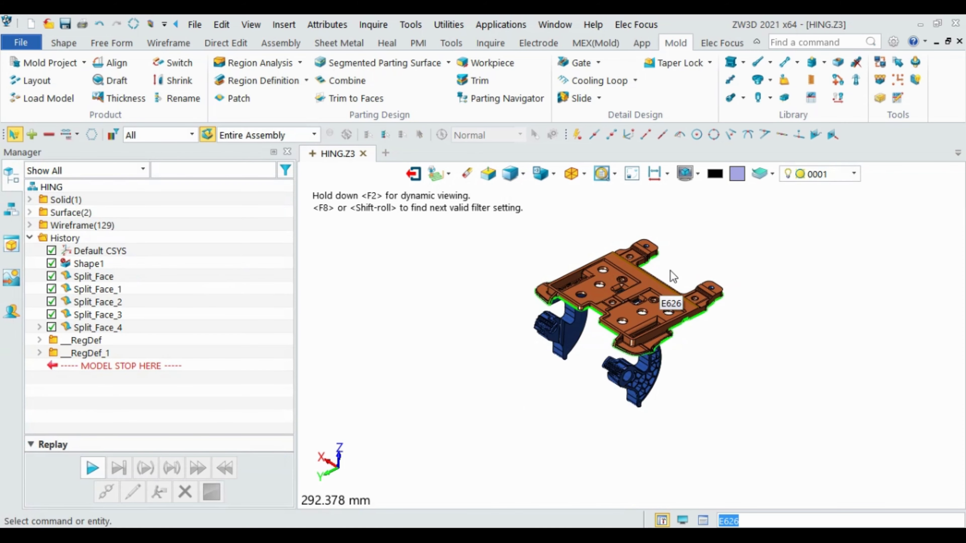
pyautogui.moveTo(671, 271); pyautogui.dragTo(666, 271, button='middle')
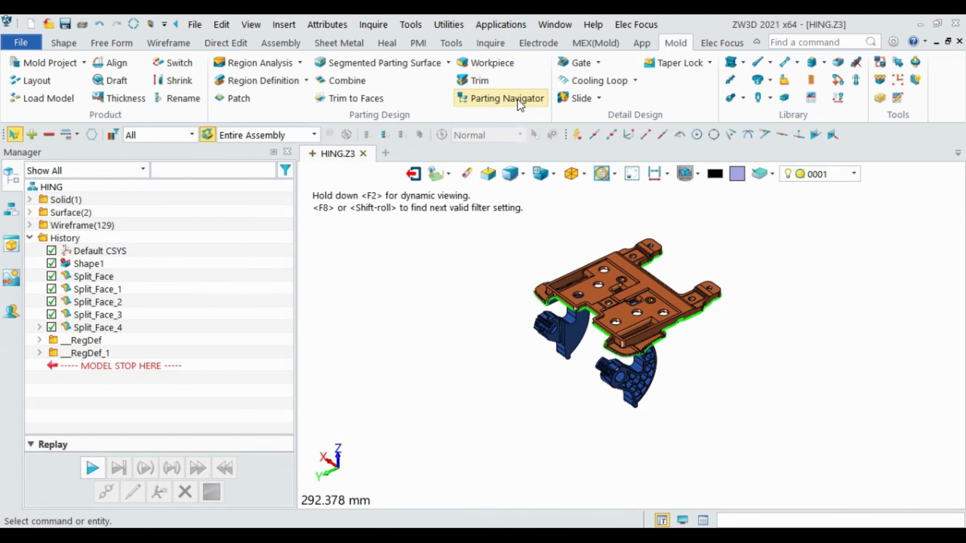
pyautogui.click(29, 199)
pyautogui.click(52, 213)
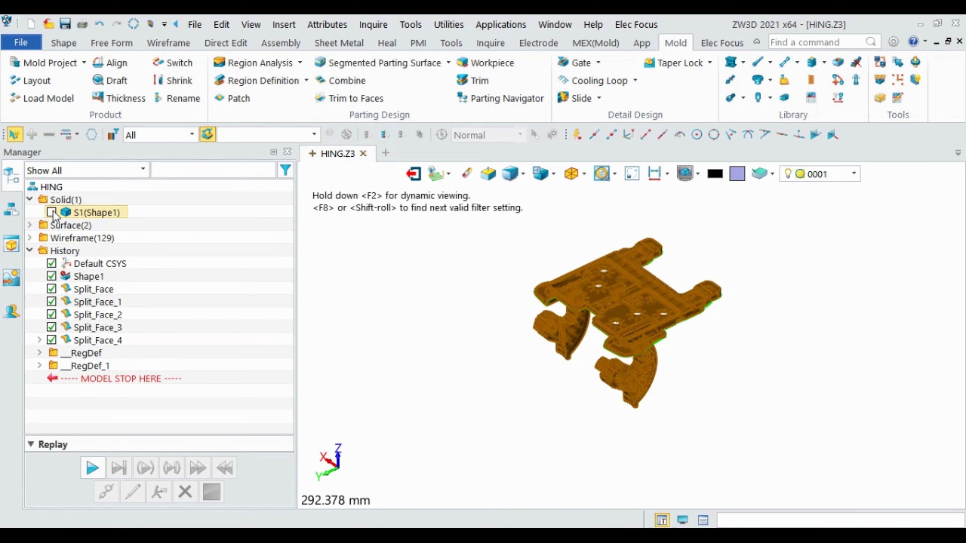
pyautogui.click(30, 224)
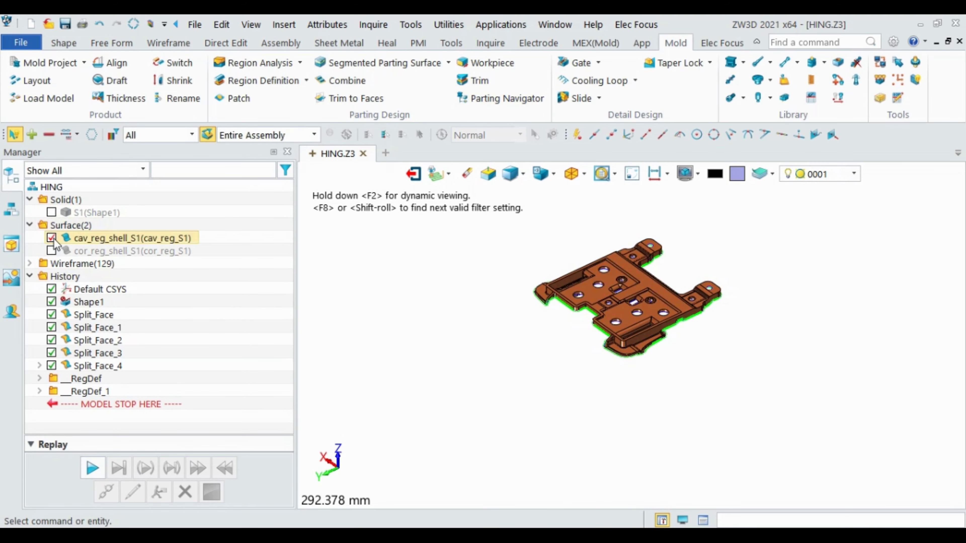
pyautogui.scroll(5, 697, 319)
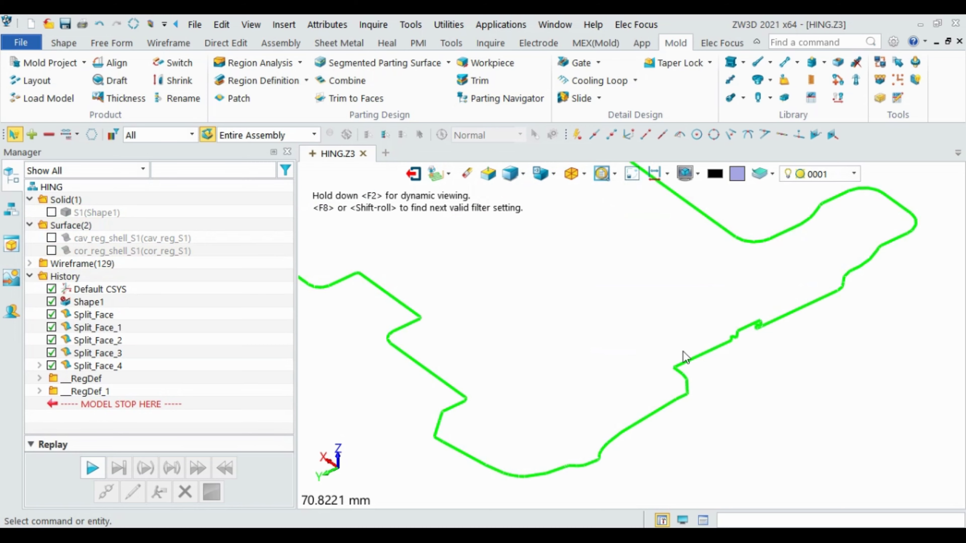
pyautogui.hotkey('ctrl', 'f')
# - Check the cavity shell, then the core shell, and start Hole Patch on cor_reg_shell_S1
pyautogui.click(51, 238)
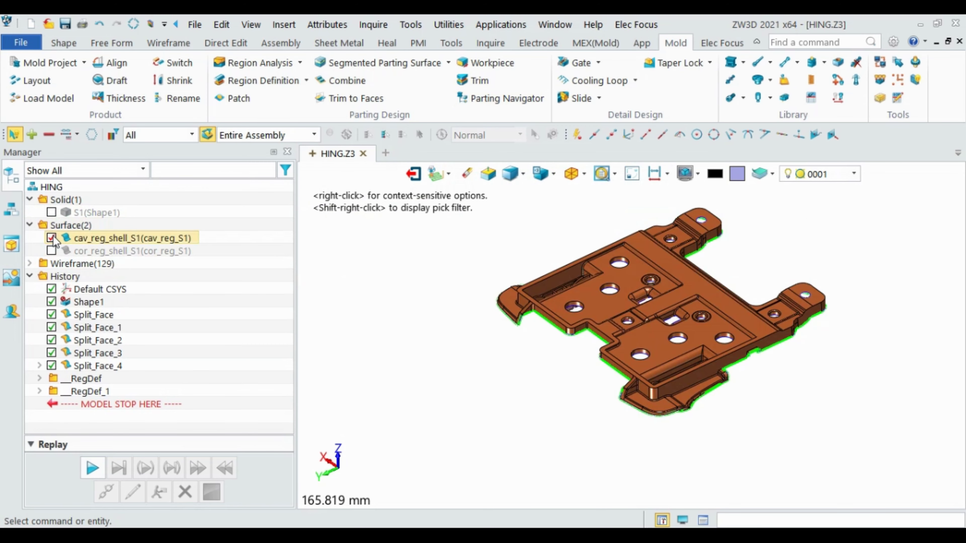
pyautogui.click(51, 238)
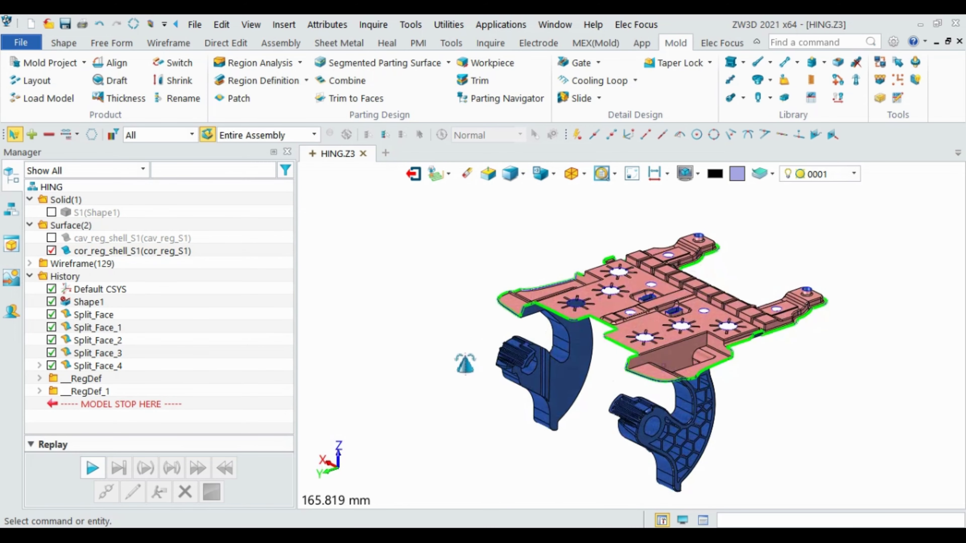
pyautogui.moveTo(664, 366); pyautogui.dragTo(670, 364, button='middle')
pyautogui.click(239, 98)
pyautogui.scroll(5, 544, 252)
# - Look over the holes, then cancel the hole patch settings
pyautogui.moveTo(544, 252); pyautogui.dragTo(550, 265, button='middle')
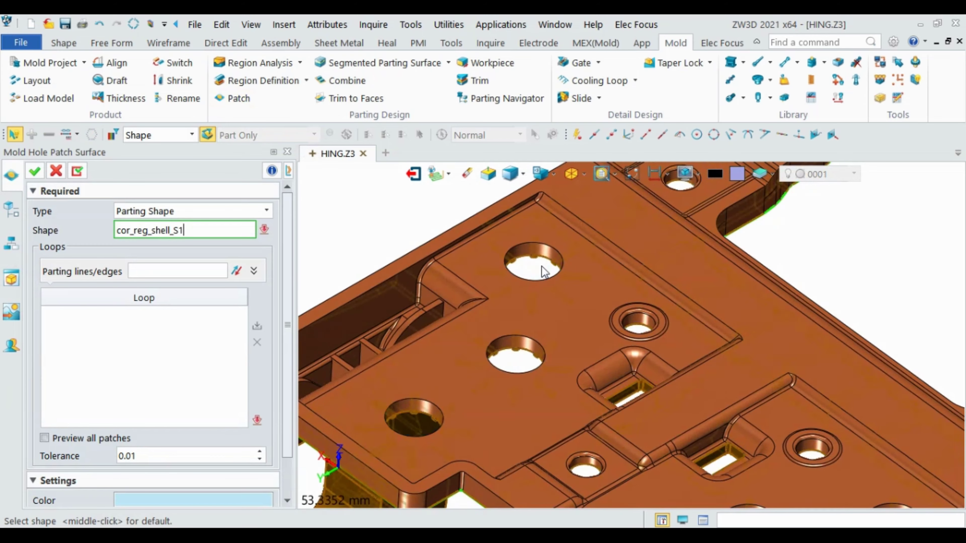
pyautogui.scroll(-3, 550, 265)
pyautogui.click(56, 171)
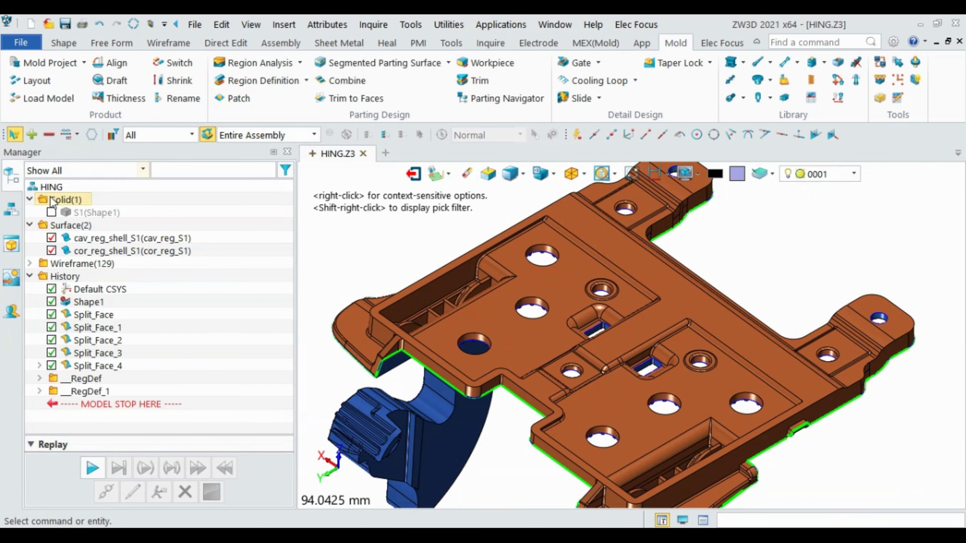
pyautogui.scroll(-2, 513, 251)
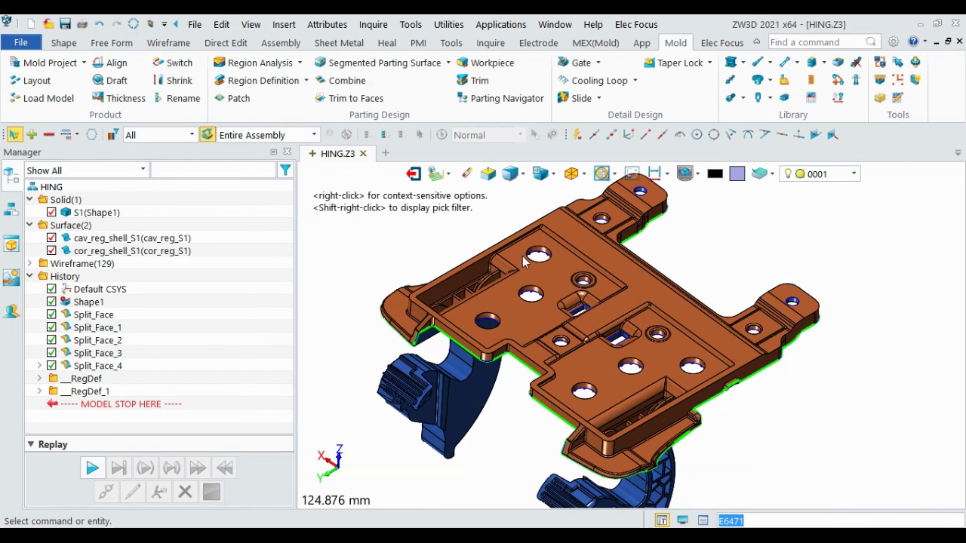
pyautogui.scroll(4, 527, 274)
pyautogui.scroll(-4, 568, 301)
# - Hide both region shells and start Hole Patch on the solid part
pyautogui.click(51, 237)
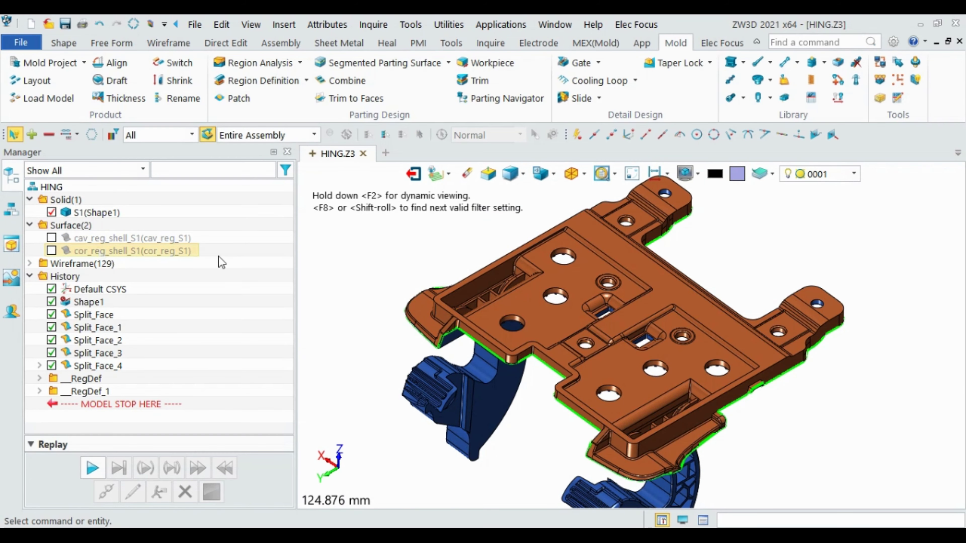
pyautogui.click(232, 99)
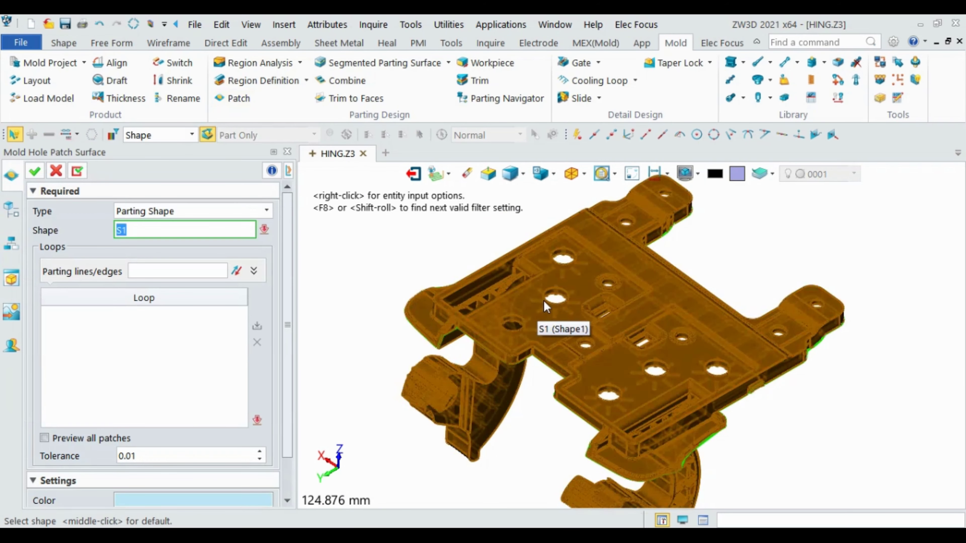
pyautogui.click(523, 298)
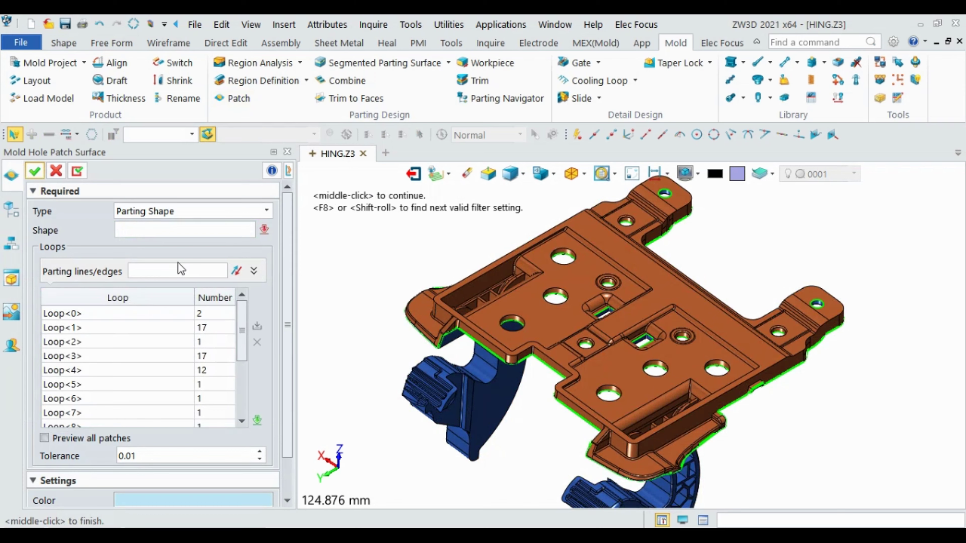
pyautogui.click(86, 315)
pyautogui.scroll(-3, 92, 329)
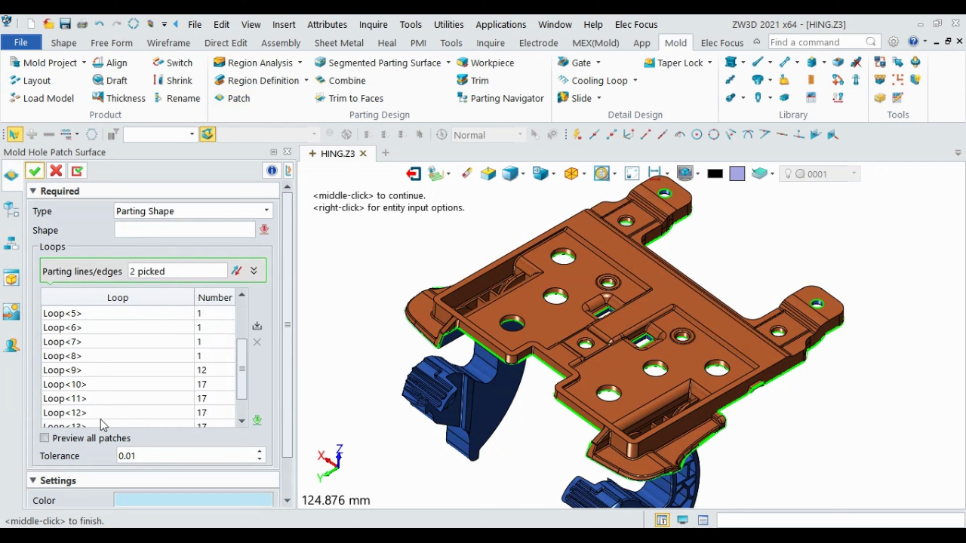
pyautogui.scroll(-2, 97, 433)
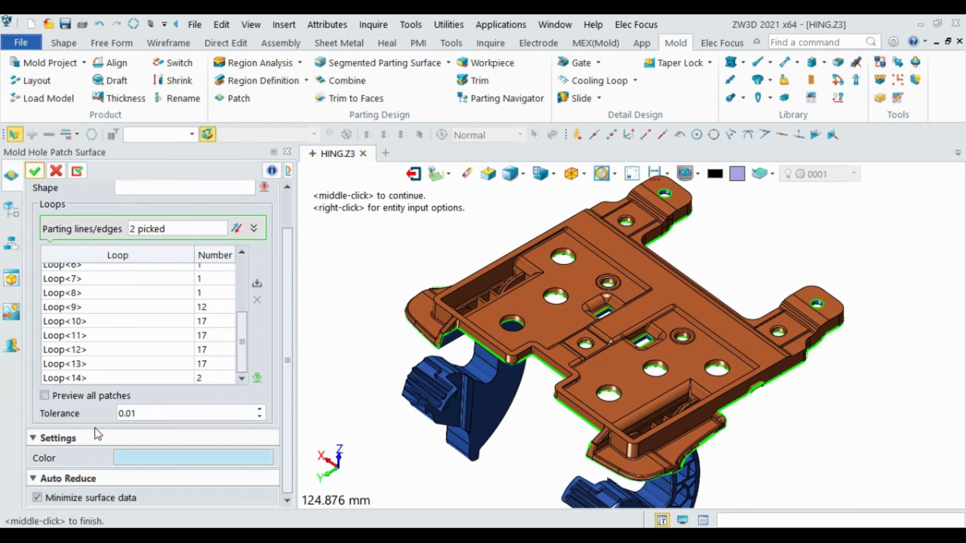
# - Review the hole loops in the patch list, selecting Loop<14> and Loop<0>
pyautogui.click(82, 380)
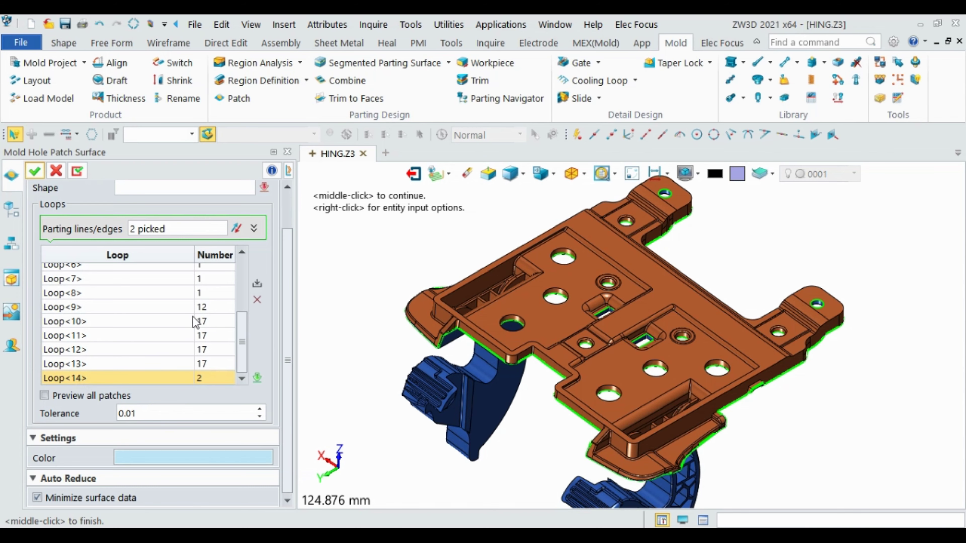
pyautogui.moveTo(242, 357); pyautogui.dragTo(244, 263)
pyautogui.click(96, 272)
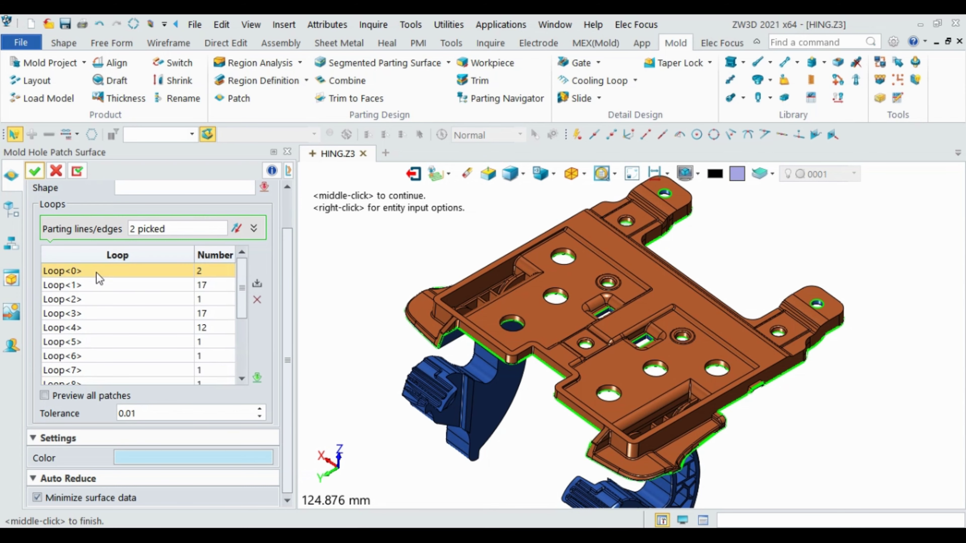
pyautogui.scroll(-3, 551, 279)
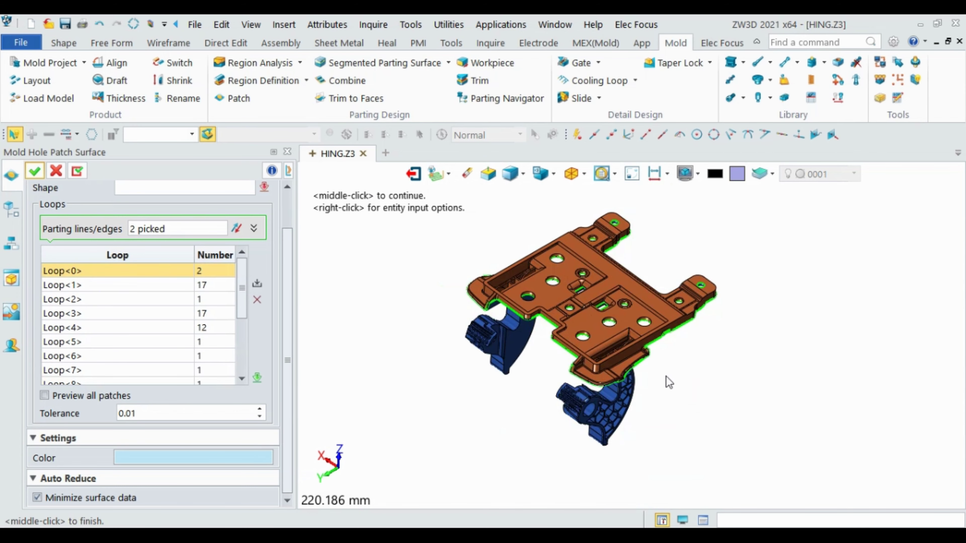
pyautogui.scroll(3, 666, 376)
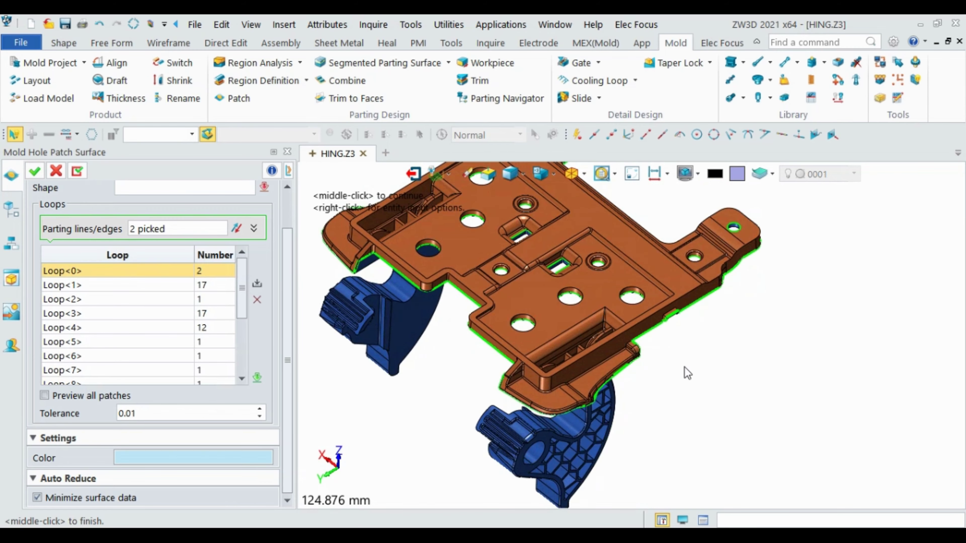
pyautogui.scroll(-3, 687, 369)
pyautogui.scroll(5, 700, 283)
pyautogui.scroll(-1, 700, 283)
pyautogui.scroll(1, 700, 291)
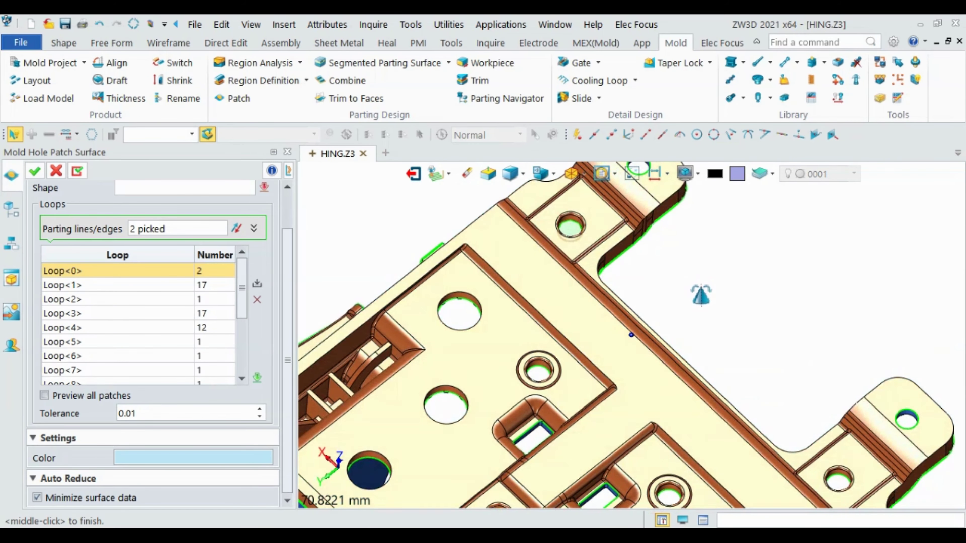
pyautogui.scroll(4, 700, 291)
pyautogui.scroll(3, 596, 239)
pyautogui.scroll(-5, 595, 240)
pyautogui.scroll(-1, 595, 239)
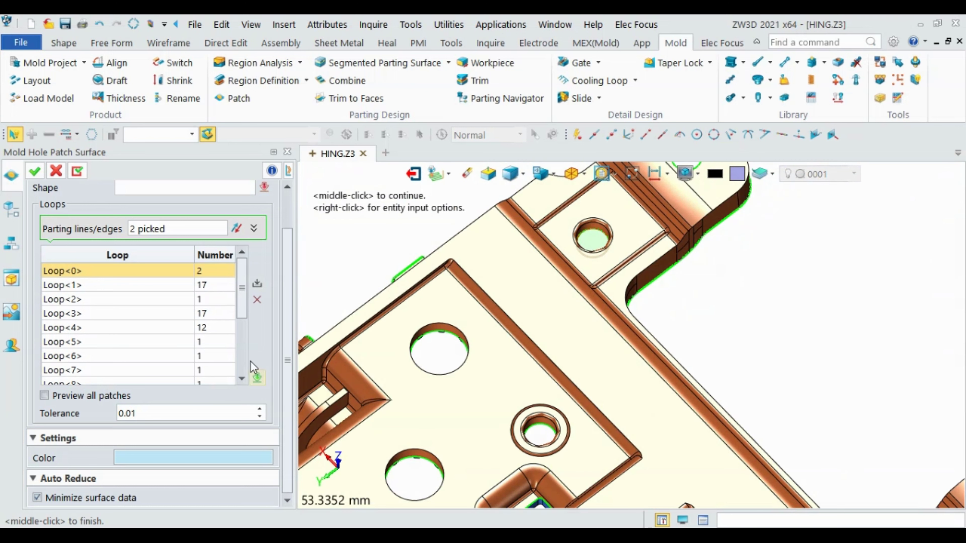
# - Remove Loop<0>, then cancel and relaunch Hole Patch with an empty loop list
pyautogui.click(251, 300)
pyautogui.scroll(-1, 243, 324)
pyautogui.scroll(-2, 243, 324)
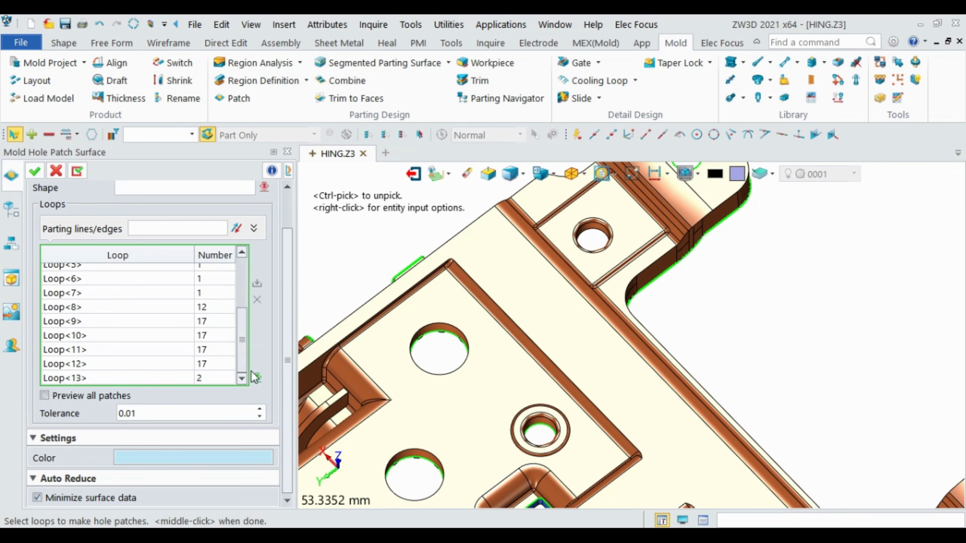
pyautogui.scroll(3, 251, 342)
pyautogui.click(167, 270)
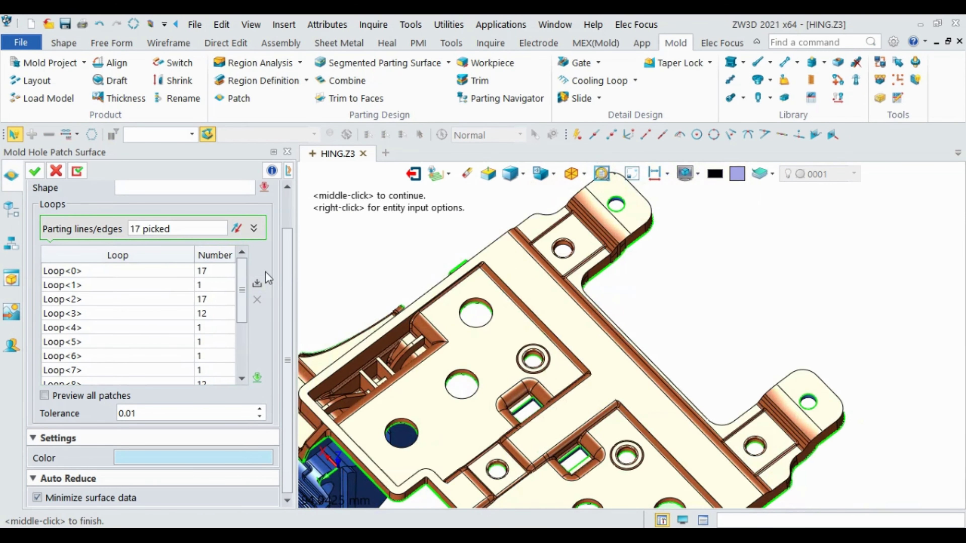
pyautogui.click(56, 171)
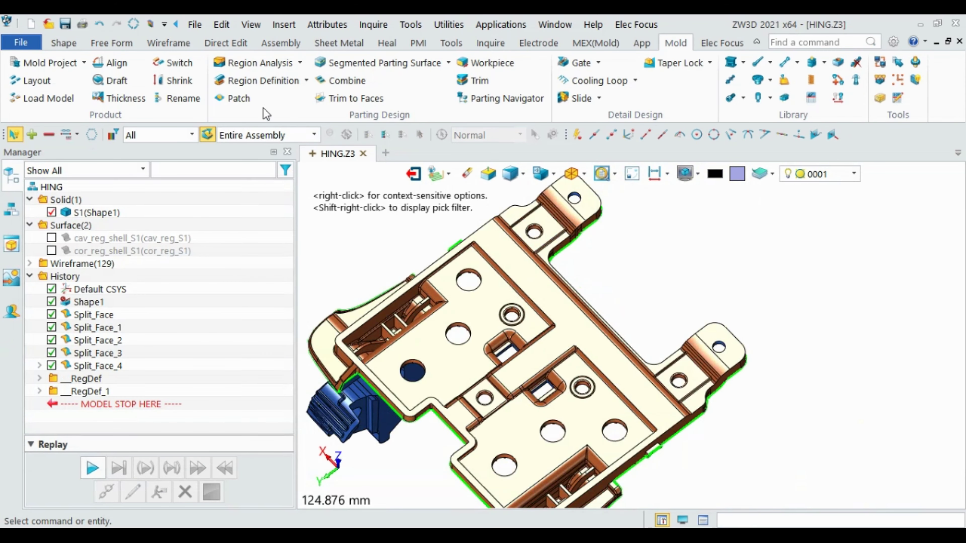
pyautogui.click(239, 98)
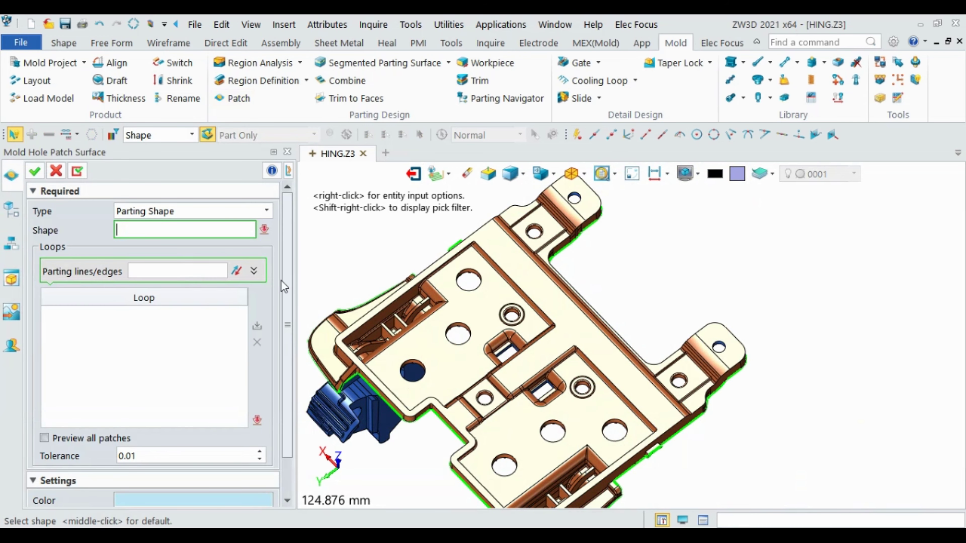
# - Set the part as the patch shape and pick the first two-edge hole loop
pyautogui.click(516, 267)
pyautogui.click(98, 316)
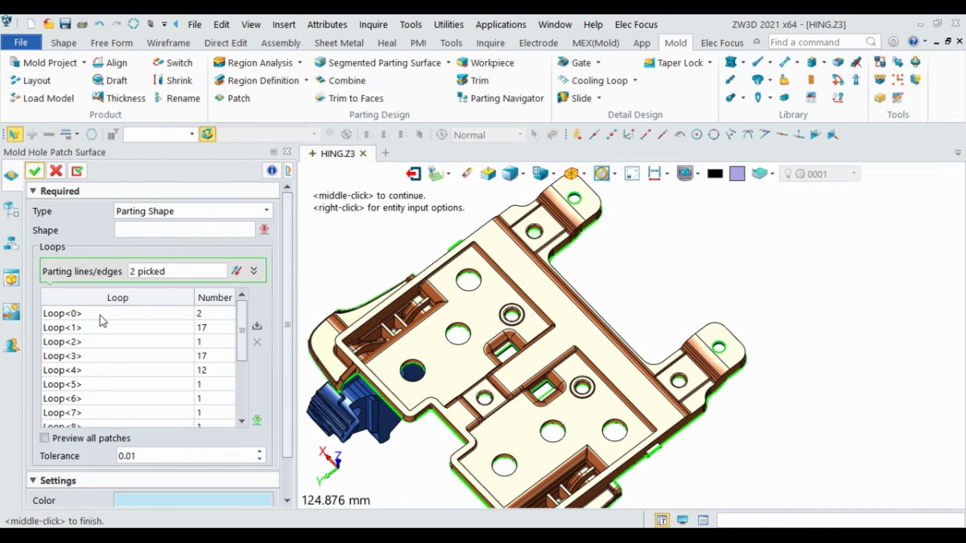
pyautogui.scroll(5, 548, 245)
pyautogui.scroll(5, 555, 330)
pyautogui.scroll(-6, 555, 330)
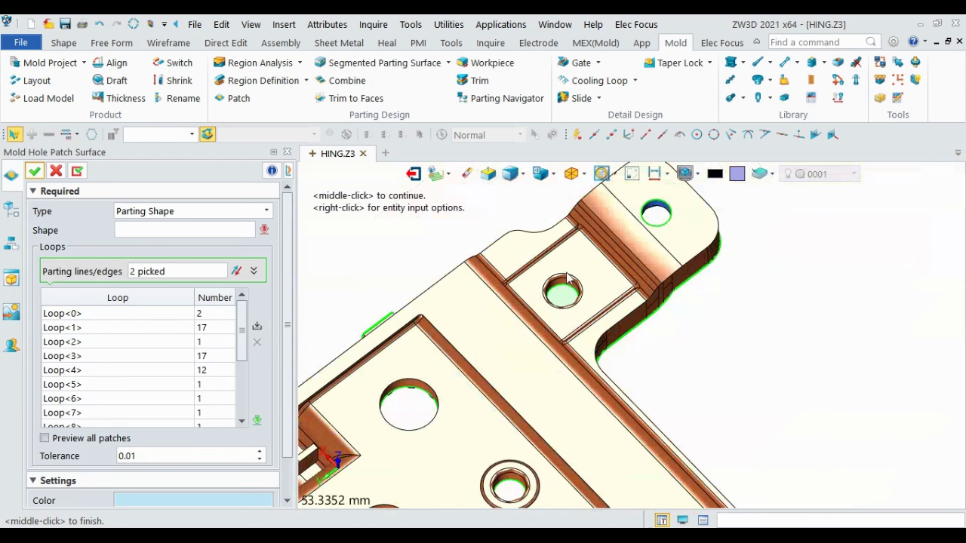
pyautogui.scroll(-2, 559, 240)
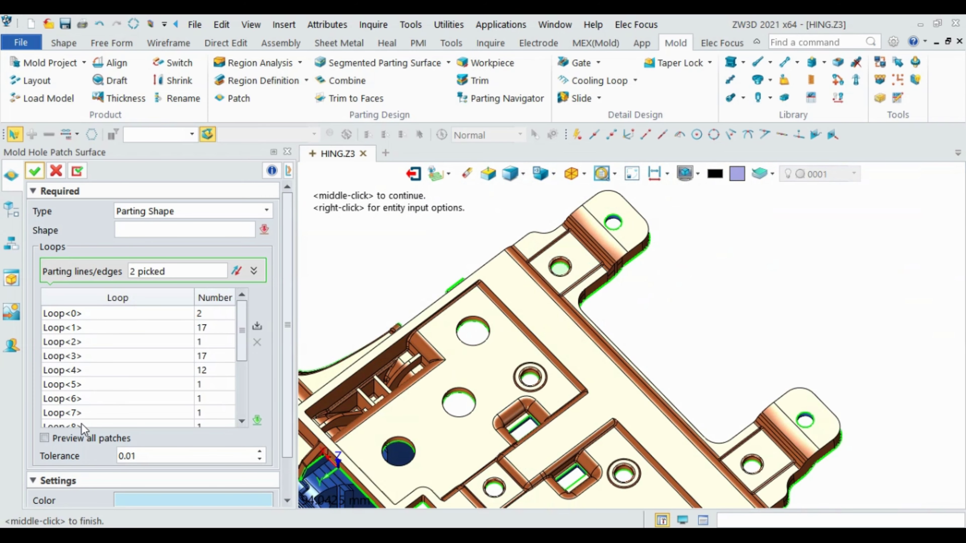
# - Preview all patches, check them from below, and patch all 15 loops
pyautogui.click(78, 439)
pyautogui.scroll(-2, 722, 251)
pyautogui.moveTo(721, 251); pyautogui.dragTo(700, 317, button='right')
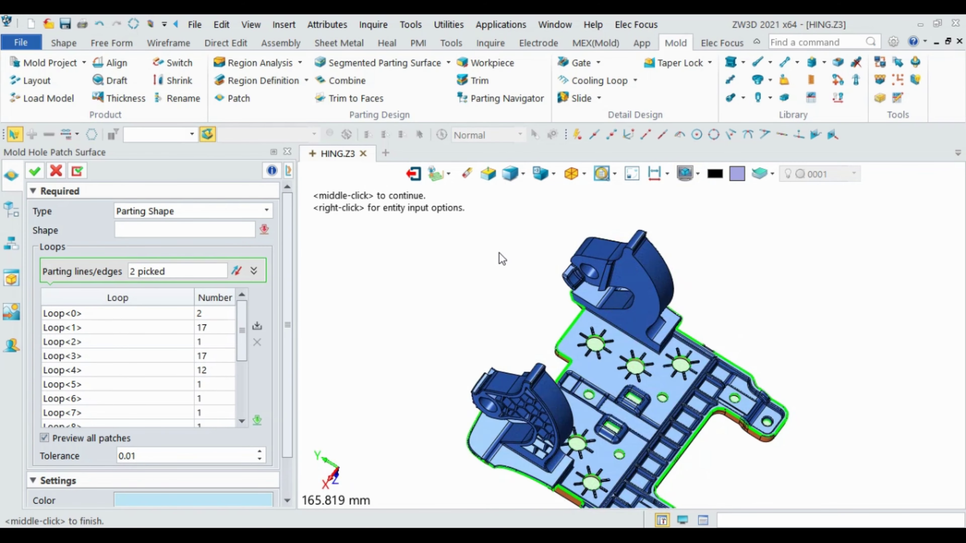
pyautogui.scroll(-2, 498, 257)
pyautogui.scroll(8, 561, 309)
pyautogui.scroll(2, 545, 295)
pyautogui.scroll(-6, 545, 295)
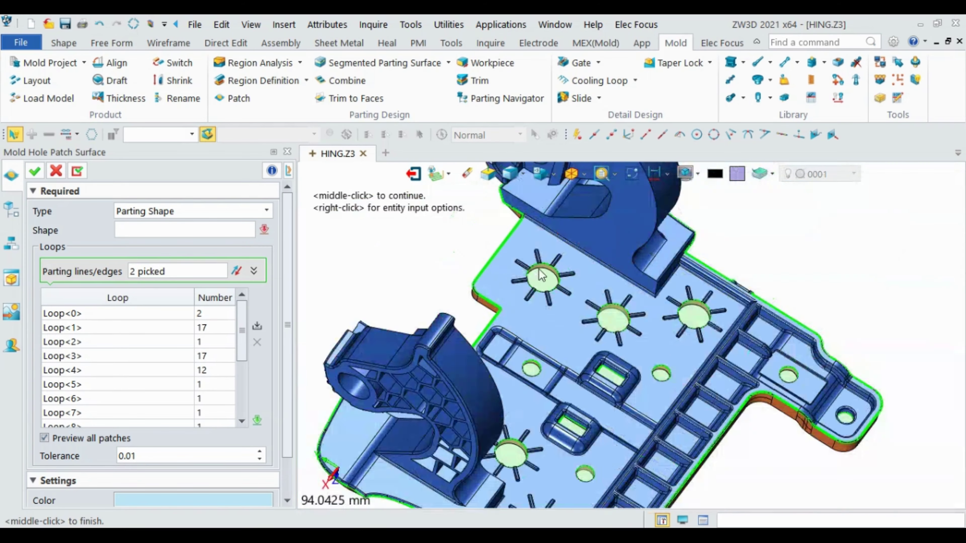
pyautogui.scroll(-3, 542, 274)
pyautogui.moveTo(594, 311); pyautogui.dragTo(597, 494, button='right')
pyautogui.click(38, 173)
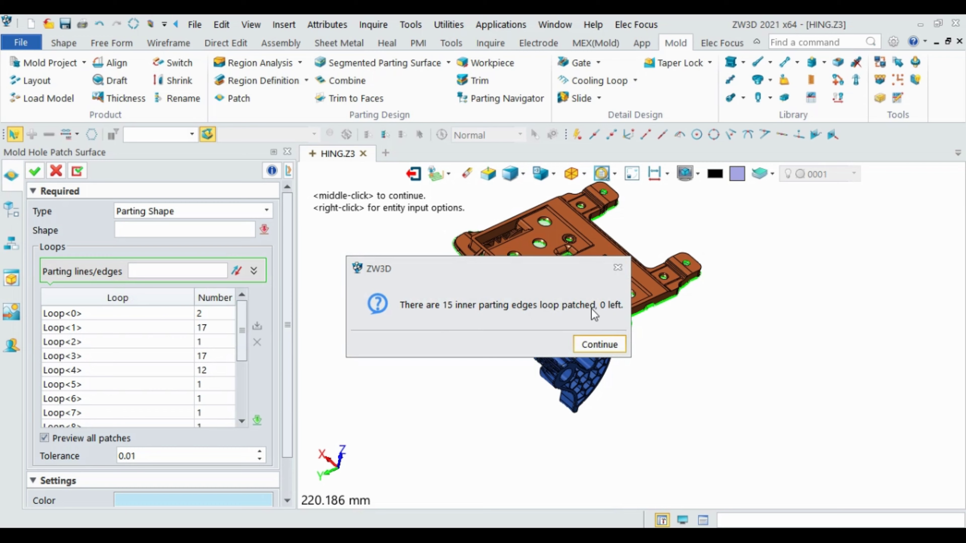
pyautogui.click(607, 353)
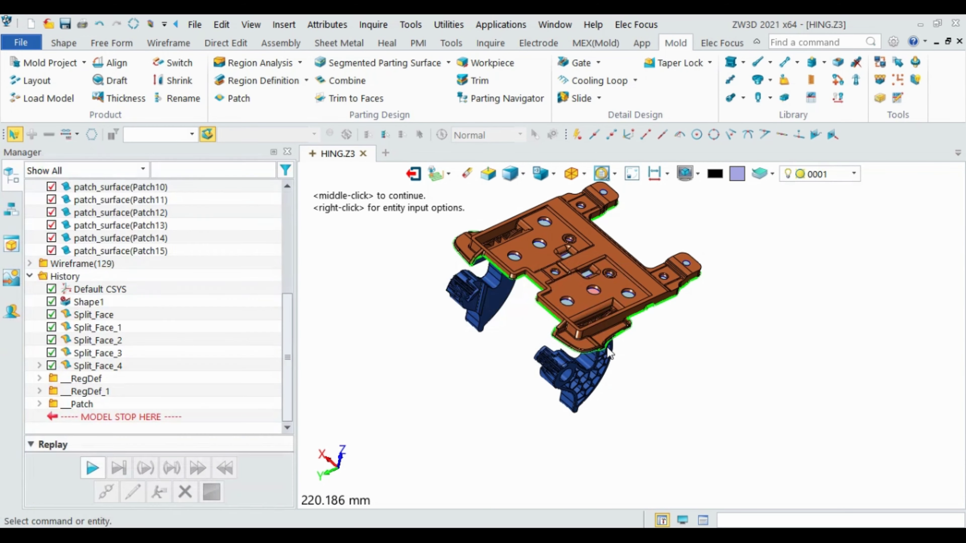
# - Reverse the direction of the pink hole patch face in Free Form
pyautogui.moveTo(500, 360); pyautogui.dragTo(514, 361, button='middle')
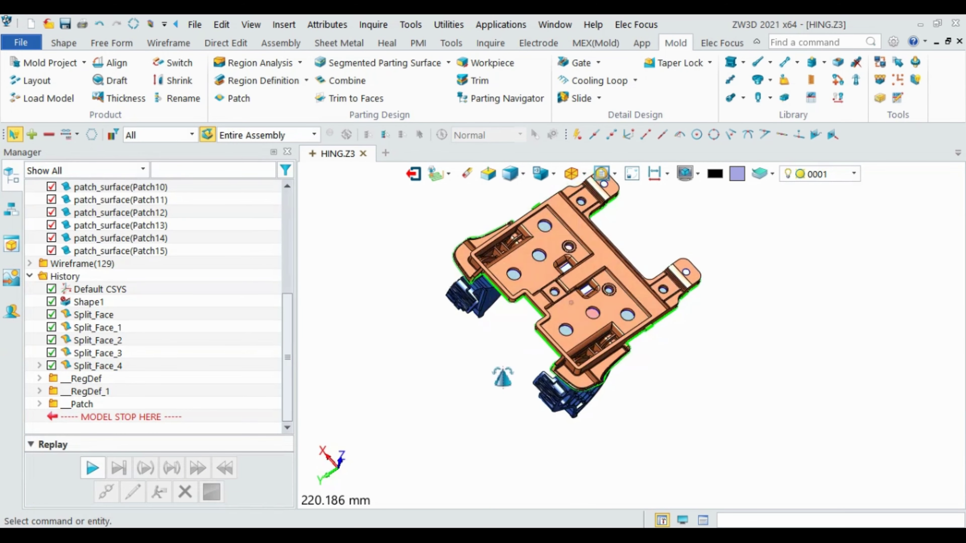
pyautogui.scroll(3, 576, 342)
pyautogui.scroll(2, 576, 343)
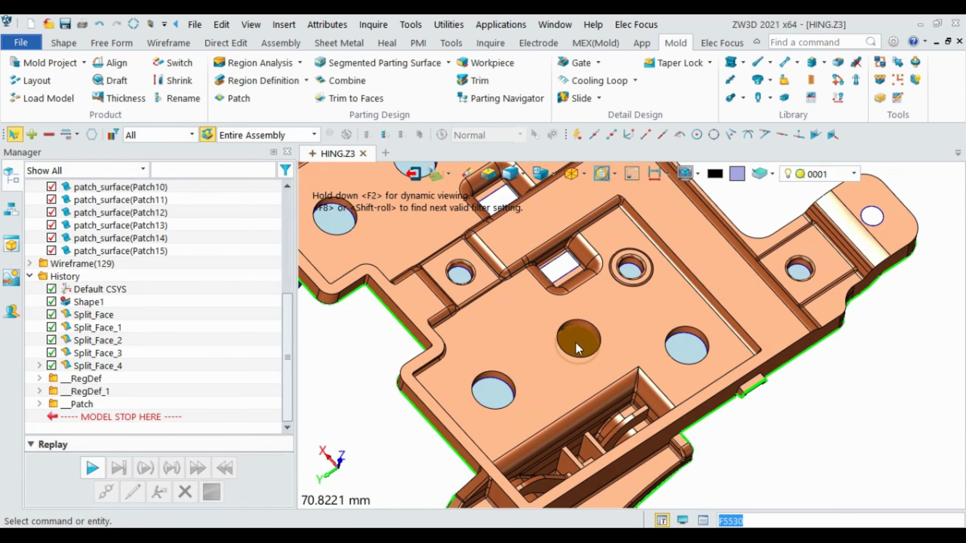
pyautogui.scroll(-3, 623, 337)
pyautogui.moveTo(624, 336)
pyautogui.mouseDown(button='middle')
pyautogui.moveTo(636, 359)
pyautogui.moveTo(612, 331)
pyautogui.mouseUp(button='middle')
pyautogui.scroll(2, 611, 331)
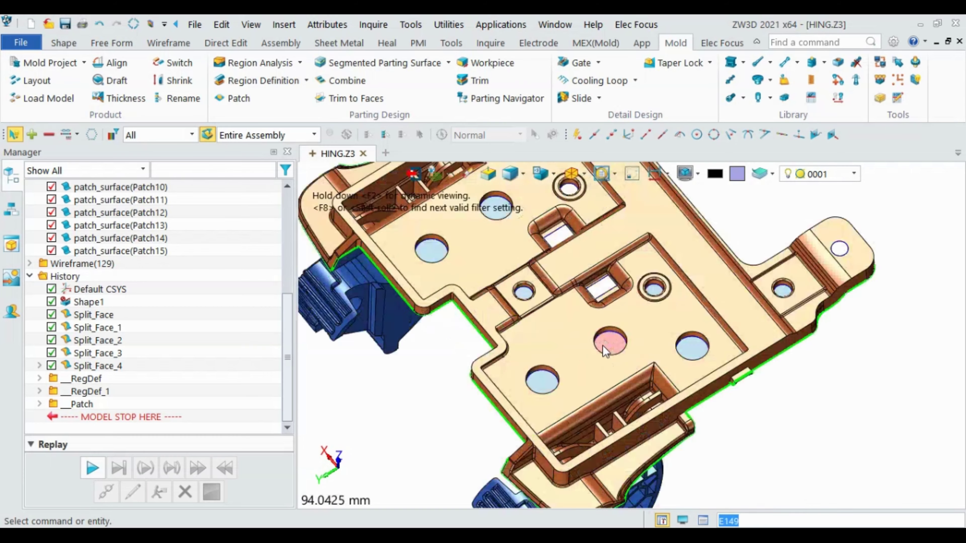
pyautogui.scroll(4, 612, 331)
pyautogui.scroll(-2, 611, 331)
pyautogui.scroll(-1, 611, 326)
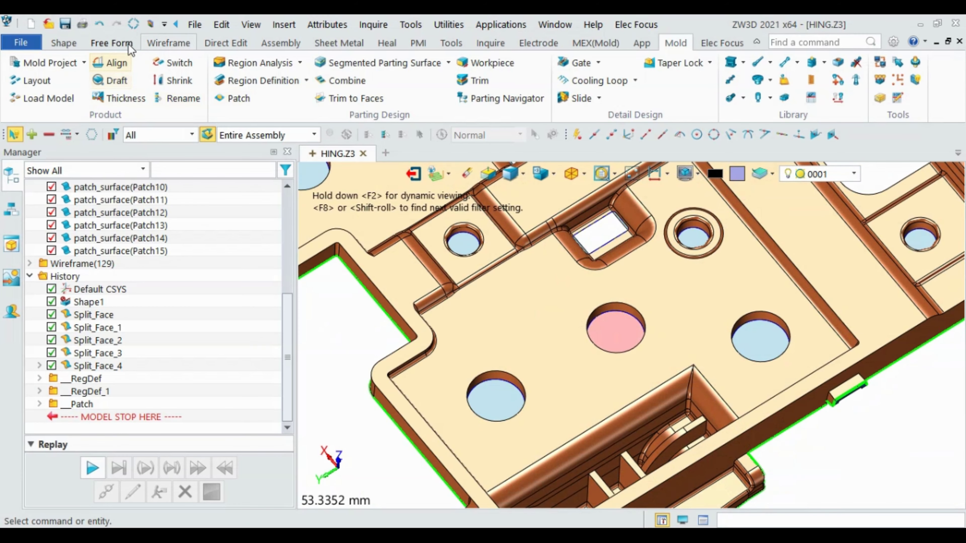
pyautogui.click(122, 43)
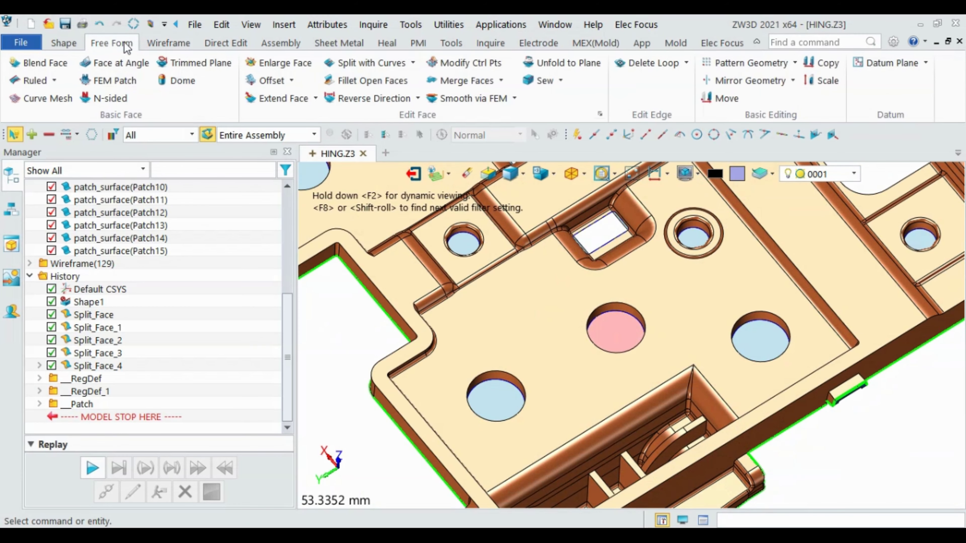
pyautogui.click(607, 327)
pyautogui.click(384, 99)
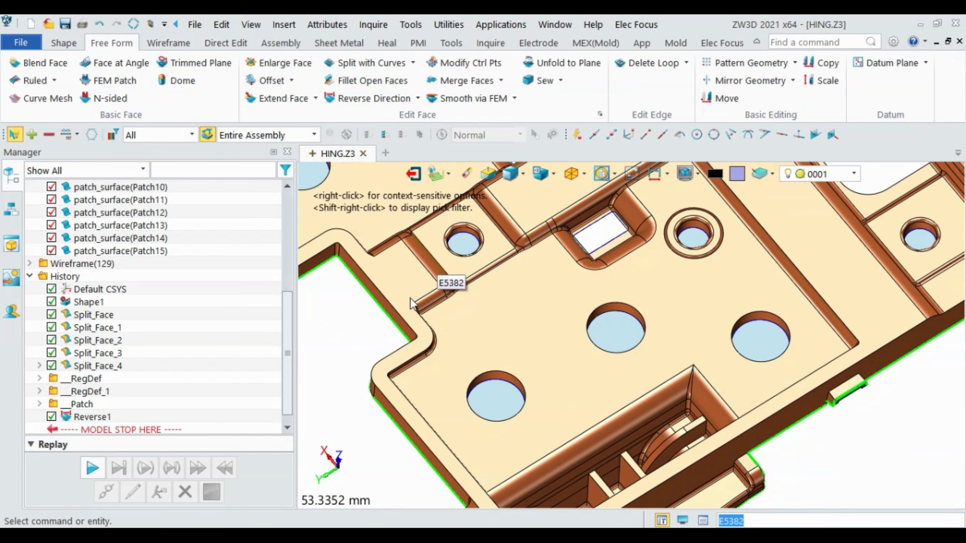
# - Orbit the part to inspect the patch faces around the fillet corner, pockets and holes
pyautogui.scroll(-3, 649, 366)
pyautogui.moveTo(649, 366)
pyautogui.mouseDown(button='middle')
pyautogui.moveTo(663, 386)
pyautogui.moveTo(535, 291)
pyautogui.moveTo(585, 247)
pyautogui.moveTo(596, 206)
pyautogui.moveTo(532, 235)
pyautogui.mouseUp(button='middle')
pyautogui.scroll(5, 534, 291)
pyautogui.scroll(5, 534, 291)
pyautogui.scroll(-5, 585, 247)
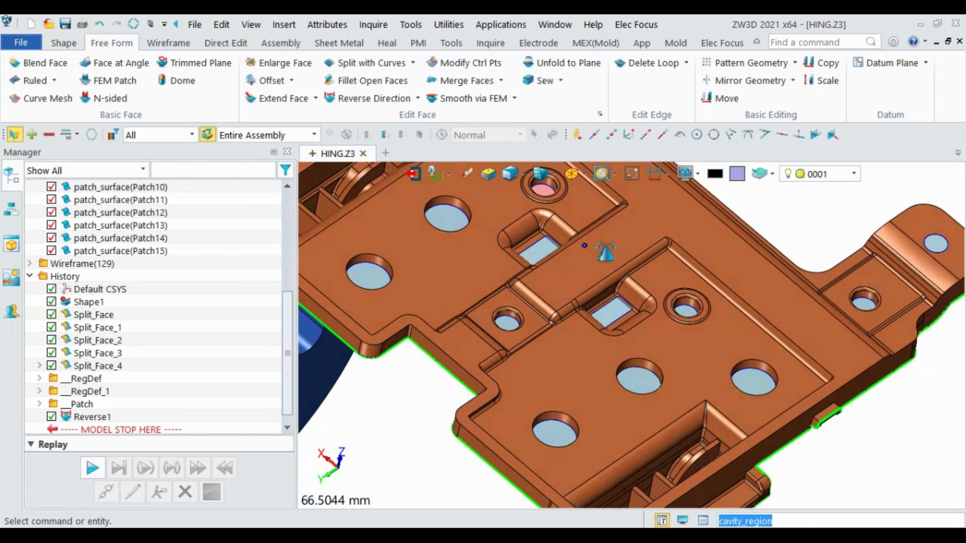
pyautogui.scroll(5, 531, 234)
pyautogui.scroll(3, 658, 274)
pyautogui.scroll(5, 636, 246)
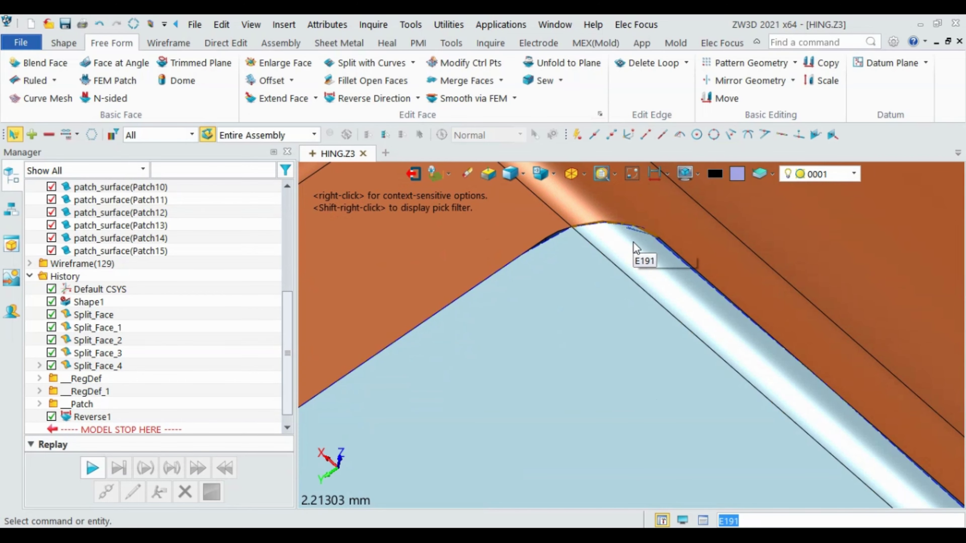
pyautogui.moveTo(636, 245); pyautogui.dragTo(640, 264, button='middle')
pyautogui.scroll(-5, 640, 264)
pyautogui.scroll(-5, 603, 224)
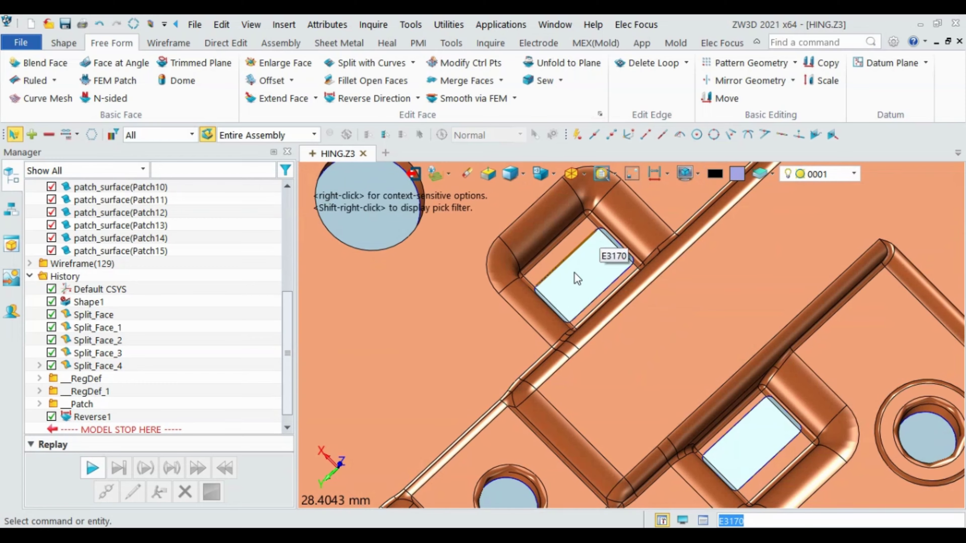
pyautogui.moveTo(575, 273)
pyautogui.mouseDown(button='middle')
pyautogui.moveTo(569, 283)
pyautogui.moveTo(587, 256)
pyautogui.mouseUp(button='middle')
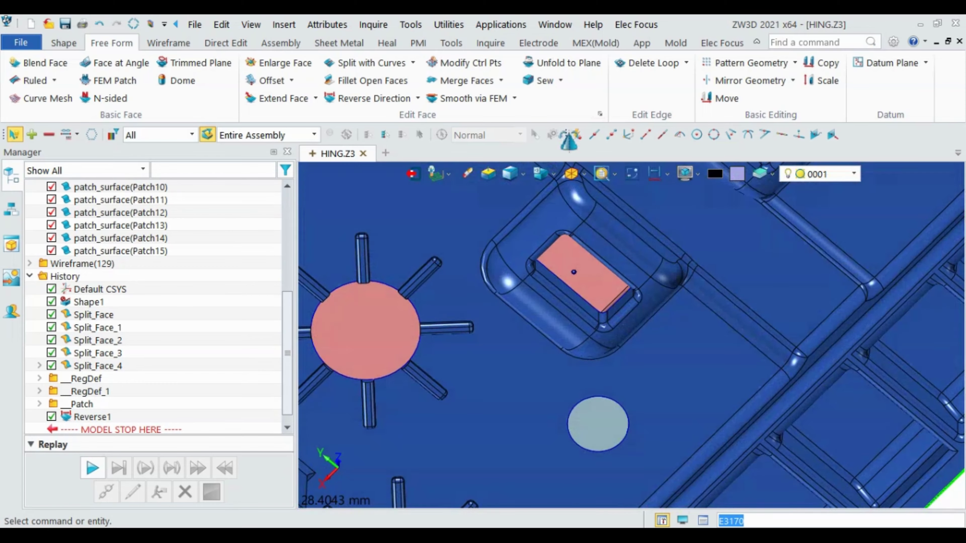
pyautogui.scroll(3, 588, 257)
pyautogui.scroll(2, 597, 228)
pyautogui.moveTo(593, 224); pyautogui.dragTo(618, 396, button='middle')
pyautogui.scroll(-3, 516, 392)
pyautogui.scroll(-3, 613, 254)
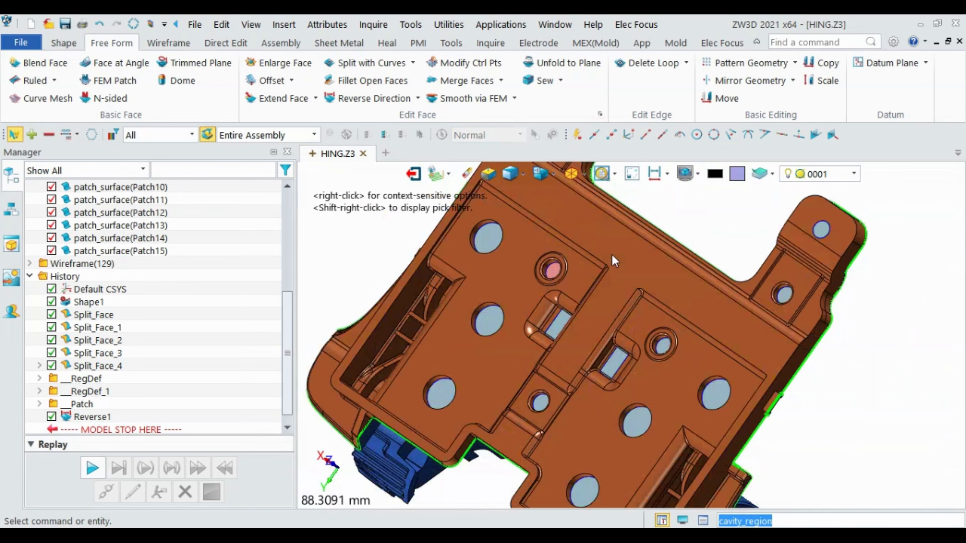
pyautogui.scroll(-2, 612, 256)
pyautogui.scroll(5, 580, 266)
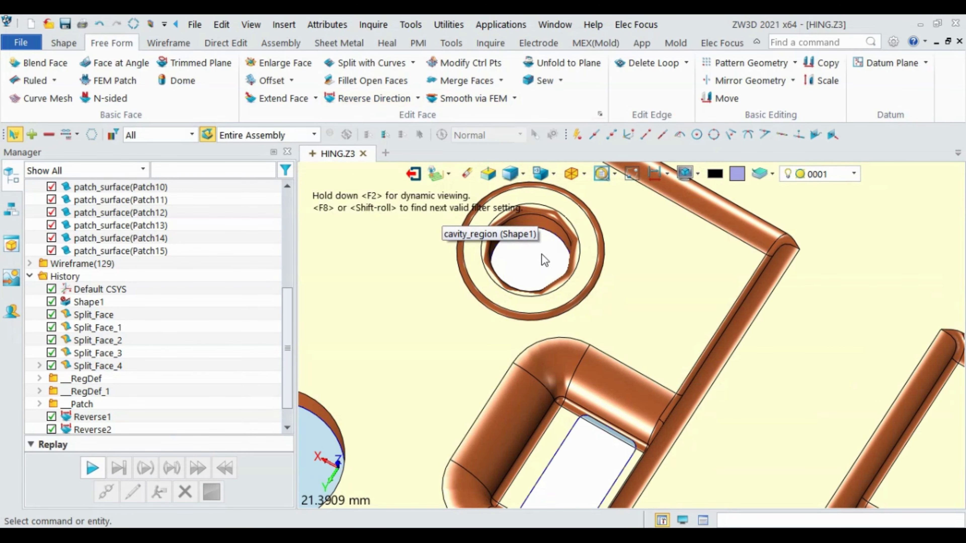
pyautogui.scroll(-6, 543, 263)
pyautogui.scroll(-1, 547, 253)
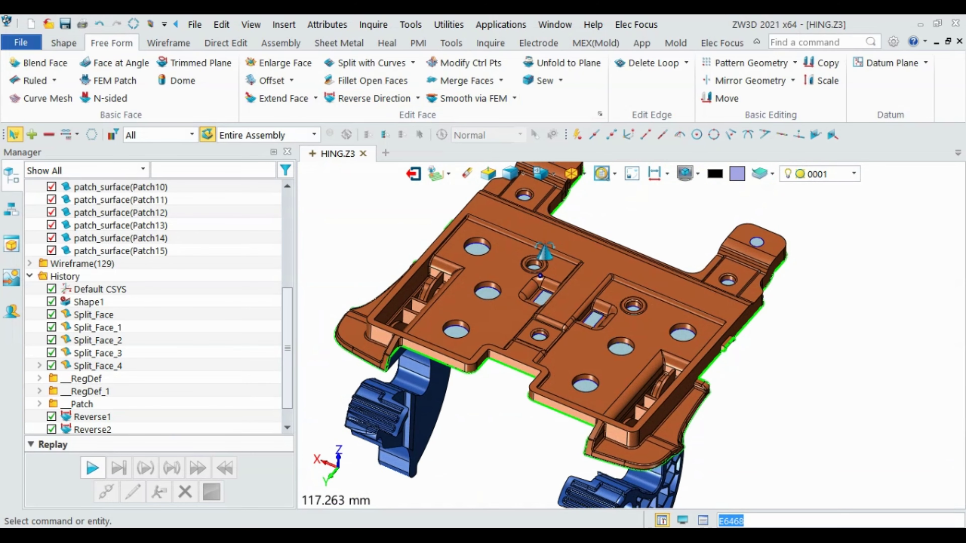
pyautogui.scroll(-2, 548, 258)
# - Hide the S1(Shape1) solid to inspect only the patch surfaces
pyautogui.moveTo(287, 312); pyautogui.dragTo(287, 213)
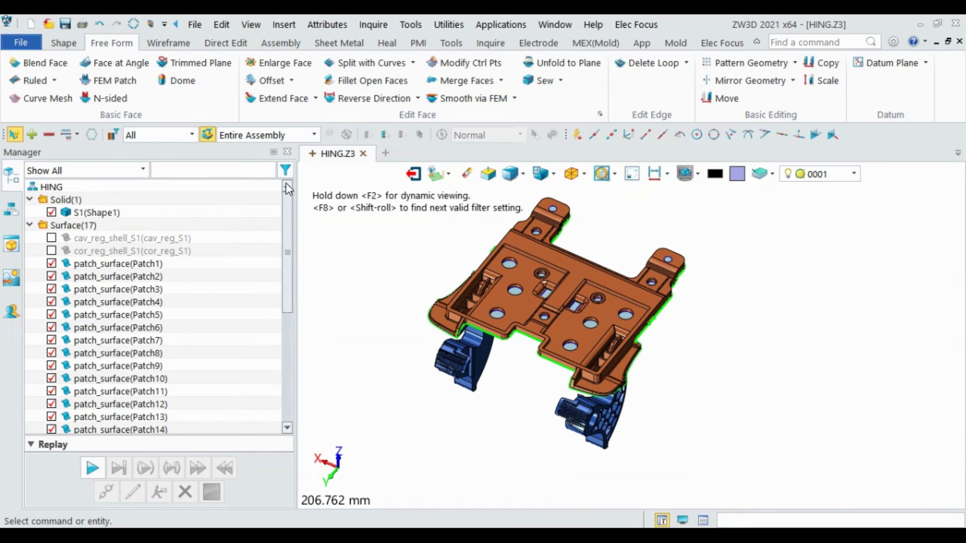
pyautogui.click(68, 214)
pyautogui.click(51, 213)
pyautogui.scroll(2, 582, 306)
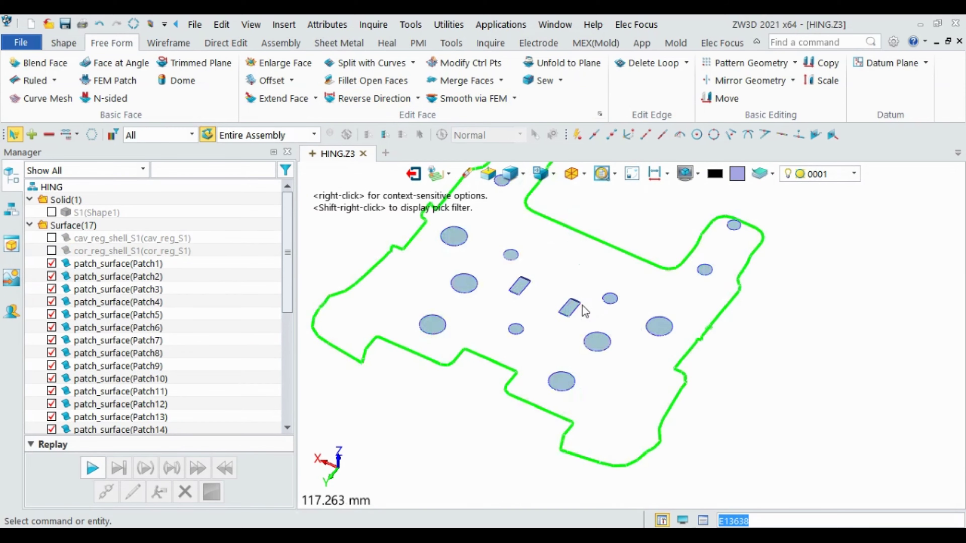
pyautogui.scroll(6, 567, 312)
pyautogui.scroll(-4, 628, 312)
pyautogui.scroll(-5, 626, 317)
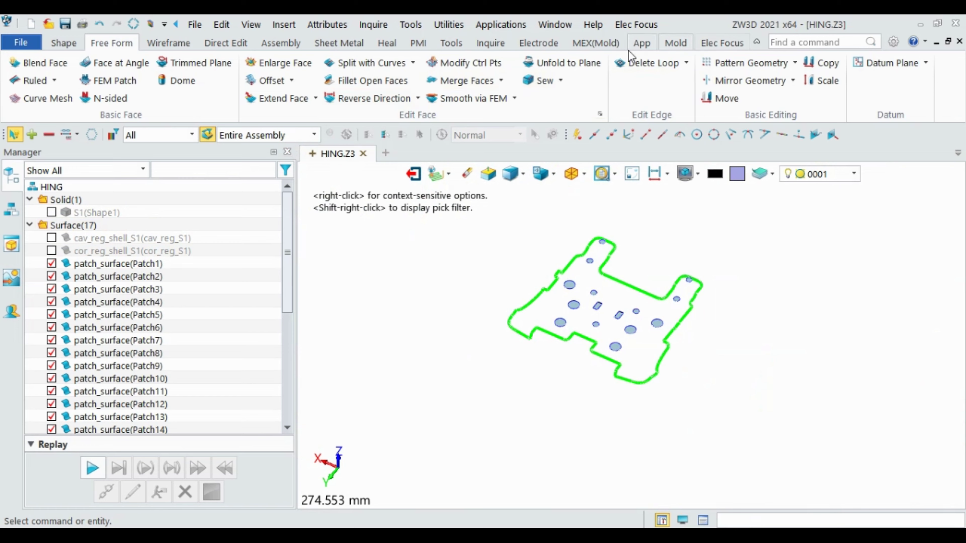
# - Return to the Mold tools and save HING.Z3
pyautogui.click(722, 43)
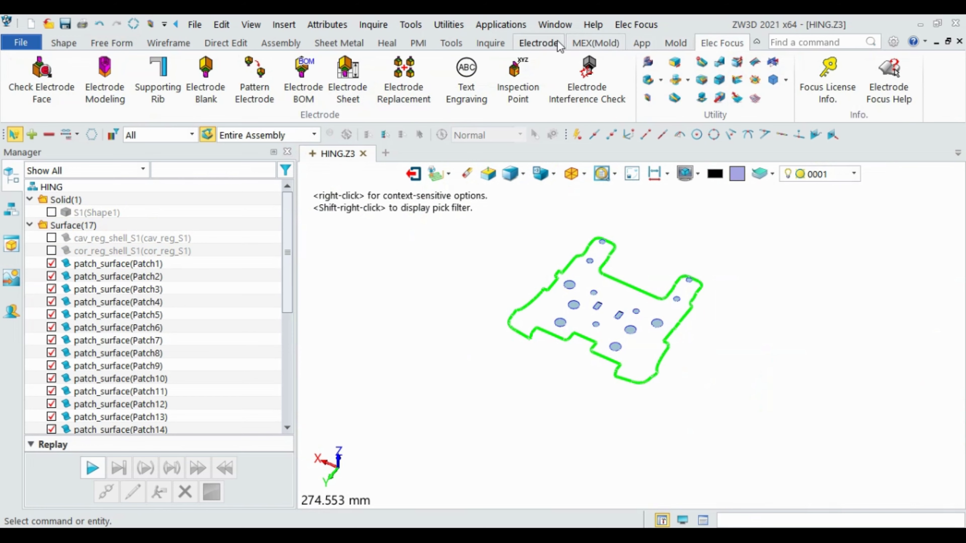
pyautogui.click(674, 43)
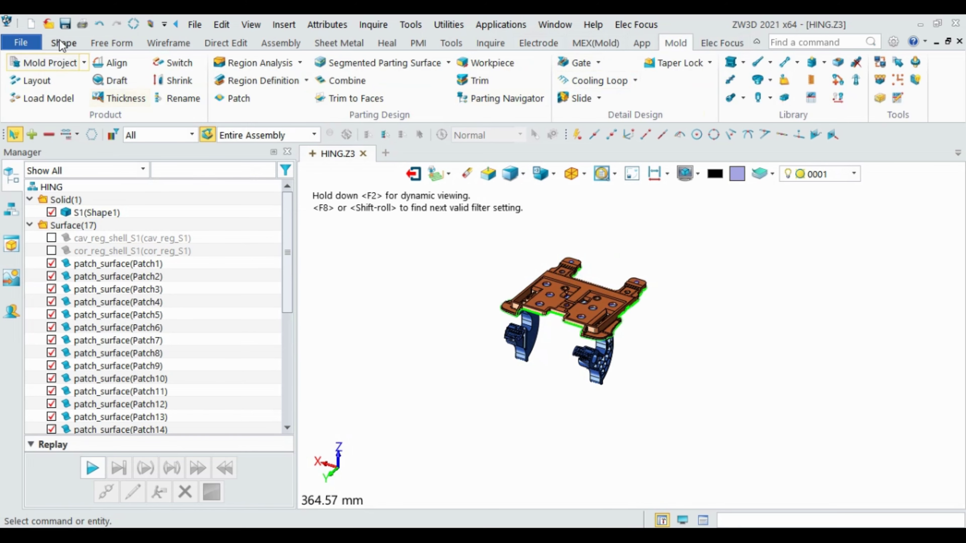
pyautogui.hotkey('ctrl', 's')
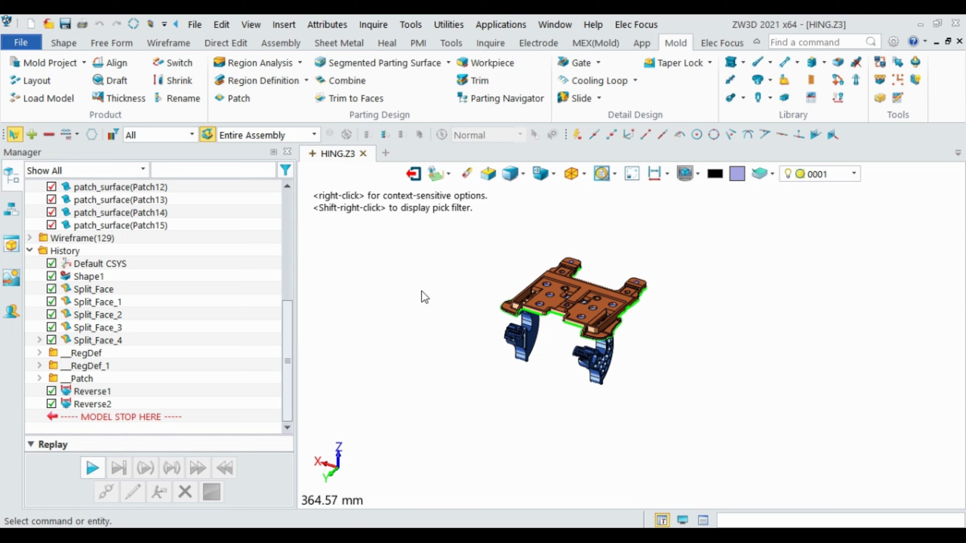
pyautogui.scroll(3, 575, 316)
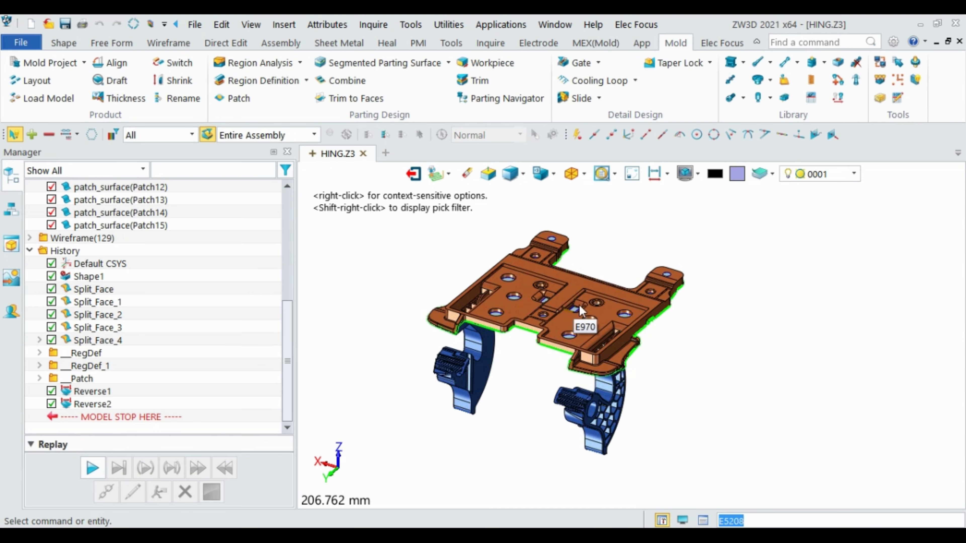
pyautogui.moveTo(578, 305)
pyautogui.mouseDown(button='middle')
pyautogui.moveTo(633, 287)
pyautogui.moveTo(684, 366)
pyautogui.moveTo(665, 381)
pyautogui.moveTo(654, 365)
pyautogui.mouseUp(button='middle')
# - Start Auto Parting Surface and orbit to inspect the 129 outer edges of the hinge part
pyautogui.click(449, 62)
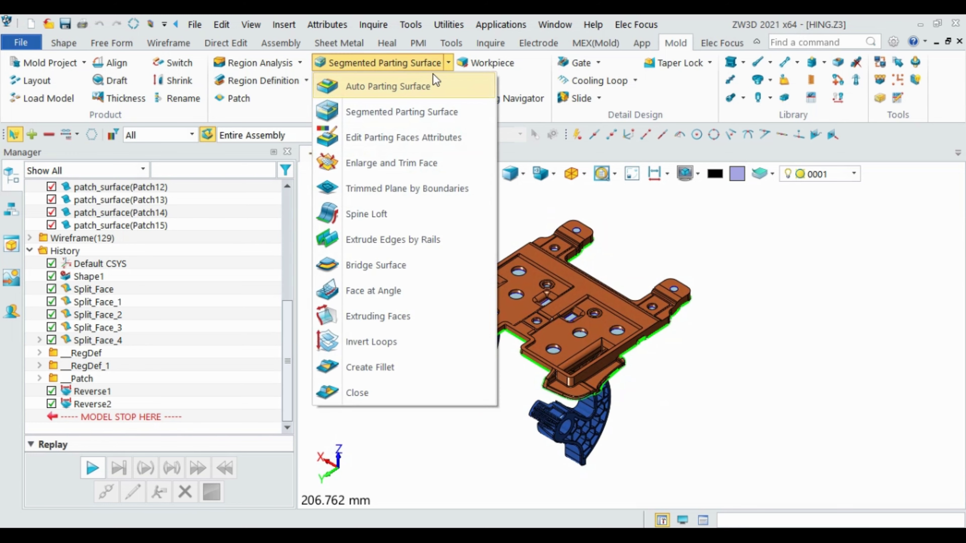
pyautogui.click(395, 83)
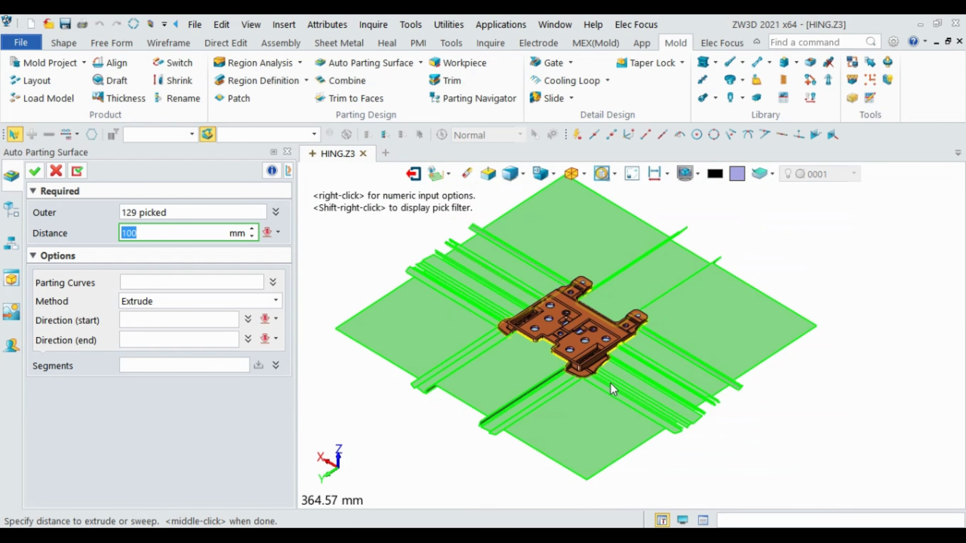
pyautogui.scroll(2, 594, 382)
pyautogui.scroll(2, 627, 373)
pyautogui.moveTo(627, 373); pyautogui.dragTo(627, 374, button='middle')
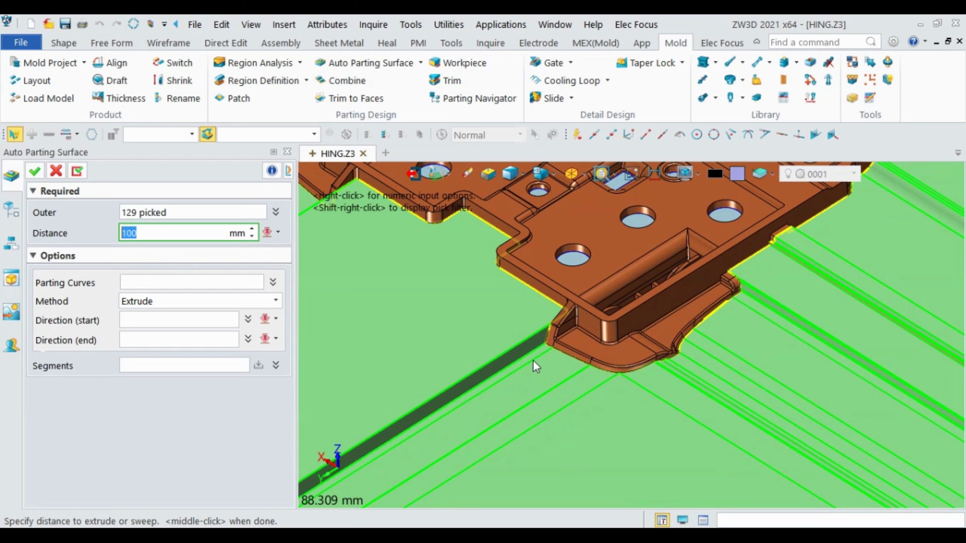
pyautogui.moveTo(532, 361)
pyautogui.mouseDown(button='middle')
pyautogui.moveTo(602, 350)
pyautogui.moveTo(576, 339)
pyautogui.moveTo(592, 316)
pyautogui.moveTo(578, 348)
pyautogui.mouseUp(button='middle')
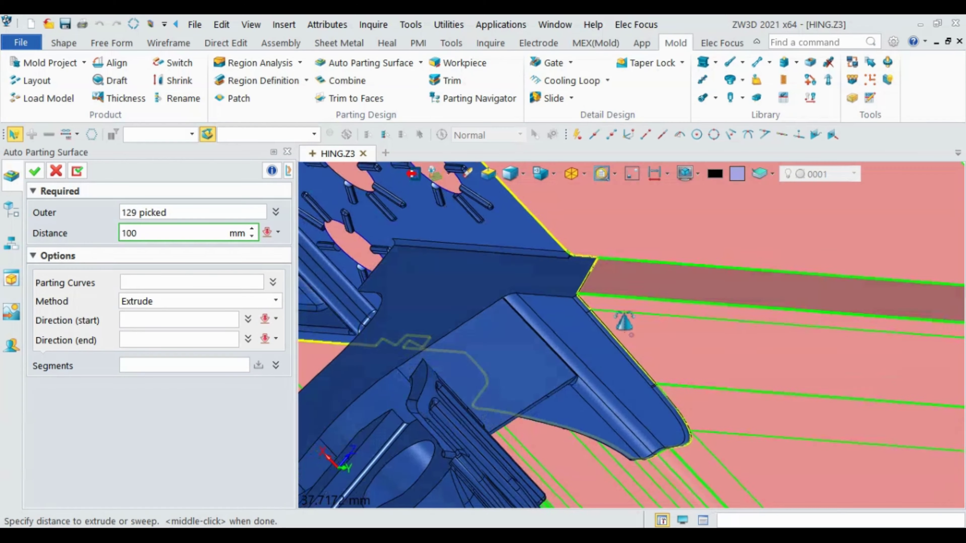
pyautogui.scroll(3, 392, 228)
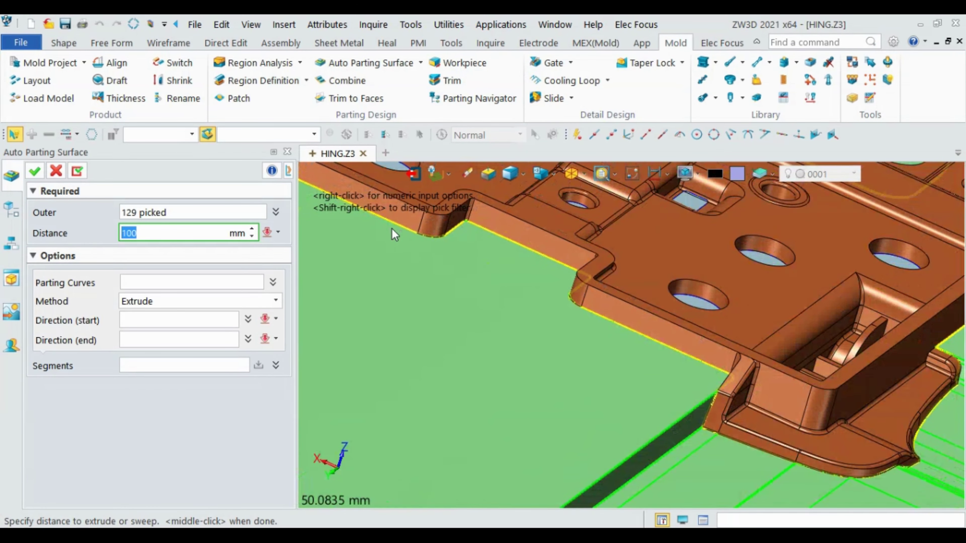
pyautogui.scroll(-5, 505, 311)
pyautogui.moveTo(505, 311); pyautogui.dragTo(459, 321, button='middle')
pyautogui.scroll(-2, 459, 321)
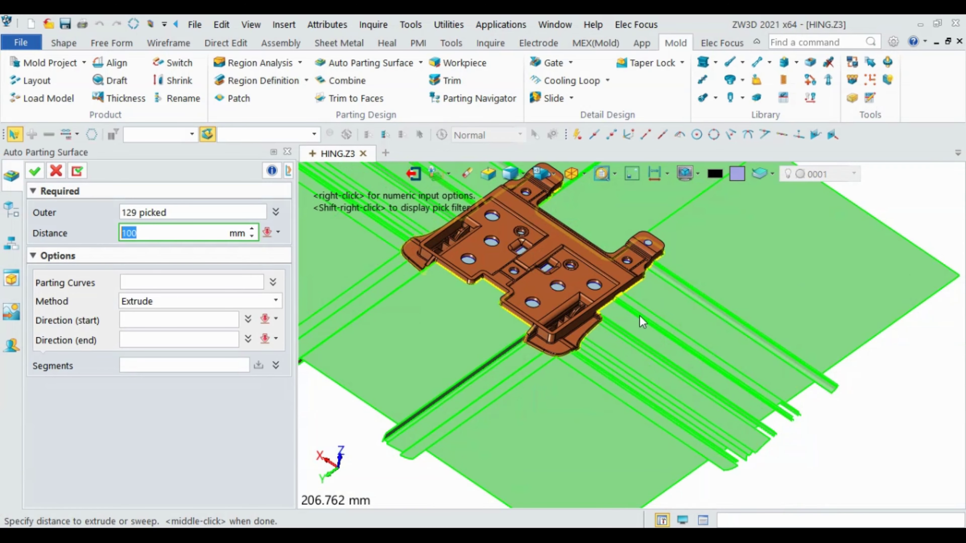
pyautogui.scroll(6, 618, 281)
pyautogui.scroll(1, 606, 270)
pyautogui.moveTo(607, 267)
pyautogui.mouseDown(button='middle')
pyautogui.moveTo(565, 281)
pyautogui.moveTo(678, 354)
pyautogui.mouseUp(button='middle')
pyautogui.scroll(-3, 565, 281)
pyautogui.scroll(6, 654, 339)
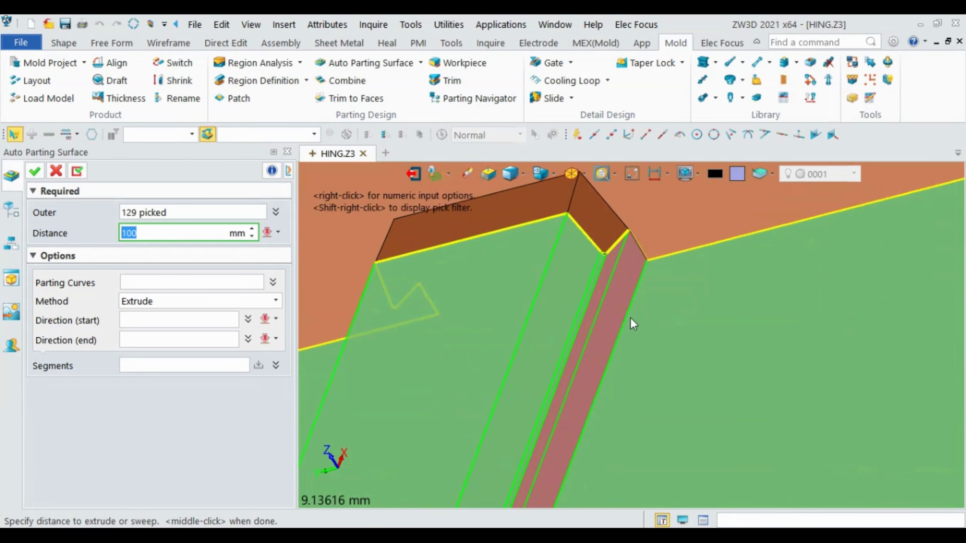
pyautogui.scroll(1, 605, 262)
pyautogui.scroll(-3, 607, 239)
pyautogui.scroll(-3, 615, 283)
pyautogui.scroll(-3, 614, 282)
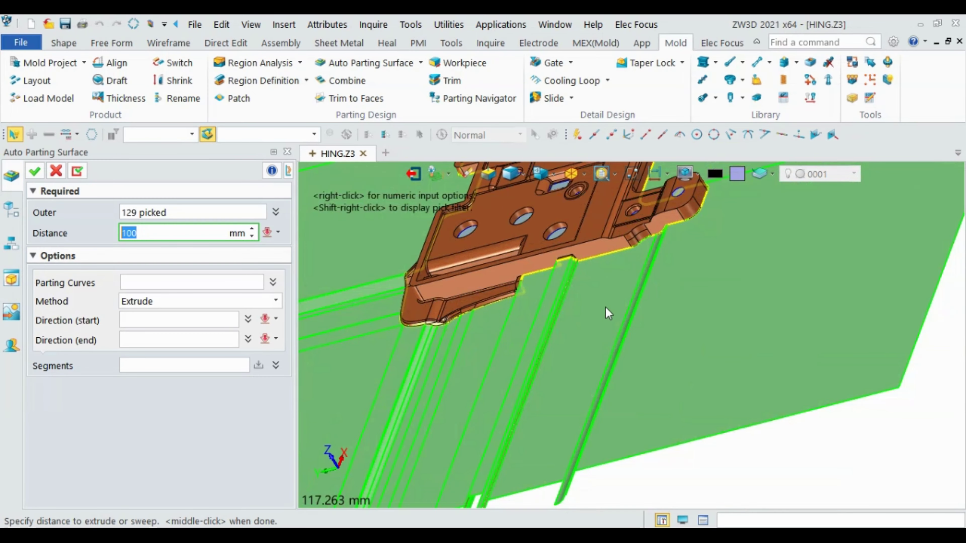
pyautogui.moveTo(607, 312)
pyautogui.mouseDown(button='middle')
pyautogui.moveTo(711, 367)
pyautogui.moveTo(692, 331)
pyautogui.moveTo(744, 345)
pyautogui.moveTo(532, 320)
pyautogui.moveTo(597, 243)
pyautogui.moveTo(679, 357)
pyautogui.mouseUp(button='middle')
# - Create Surf1, extruding the parting surface 100 mm outward from the 129 outer edges
pyautogui.scroll(-3, 653, 345)
pyautogui.scroll(-3, 647, 409)
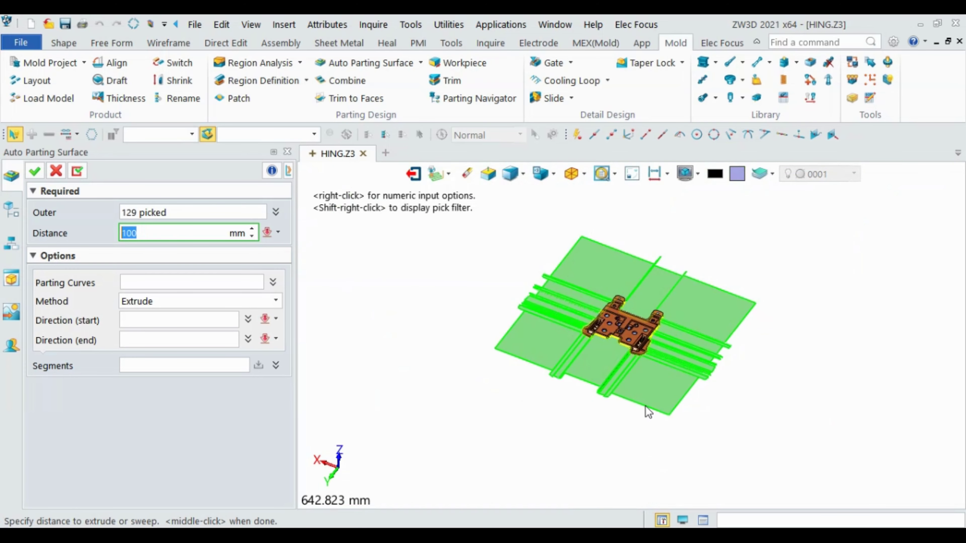
pyautogui.scroll(1, 680, 323)
pyautogui.scroll(4, 687, 303)
pyautogui.scroll(1, 600, 317)
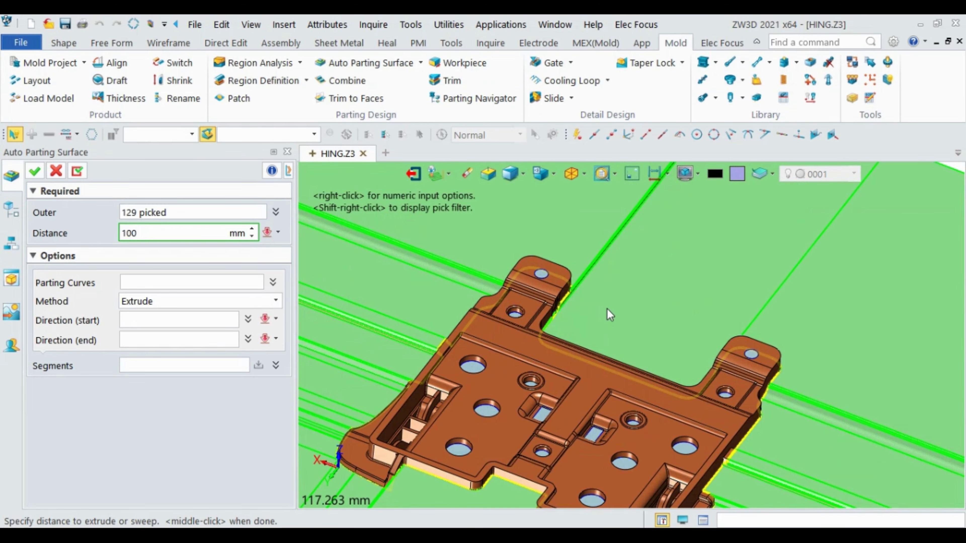
pyautogui.moveTo(610, 317); pyautogui.dragTo(583, 320, button='middle')
pyautogui.scroll(3, 582, 319)
pyautogui.scroll(4, 581, 300)
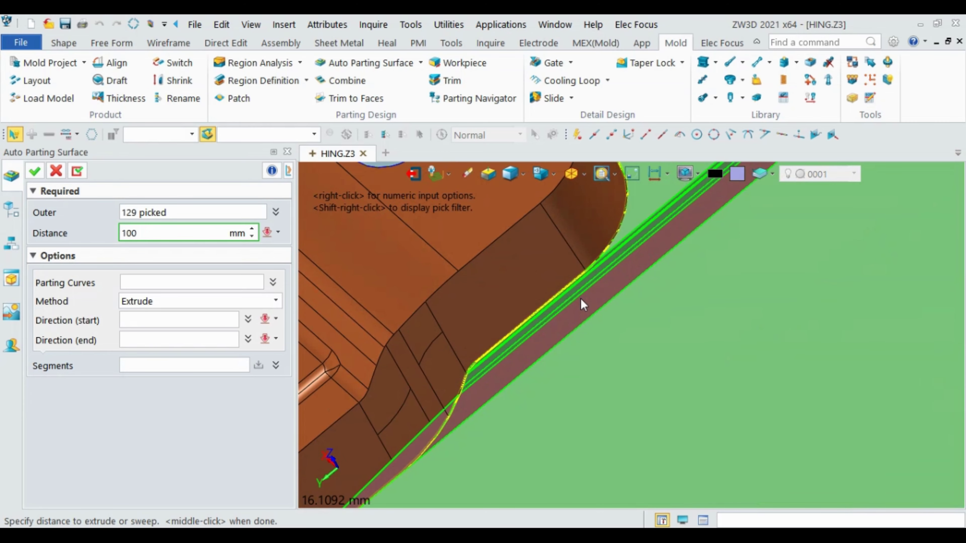
pyautogui.scroll(-2, 580, 298)
pyautogui.scroll(-3, 643, 253)
pyautogui.scroll(-3, 623, 232)
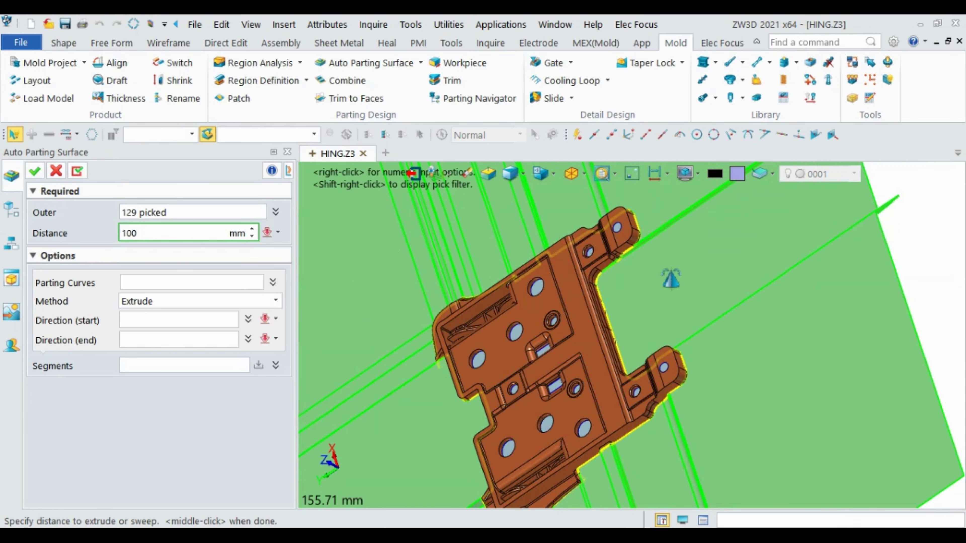
pyautogui.scroll(-3, 683, 281)
pyautogui.moveTo(682, 295)
pyautogui.mouseDown(button='middle')
pyautogui.moveTo(720, 231)
pyautogui.moveTo(668, 375)
pyautogui.mouseUp(button='middle')
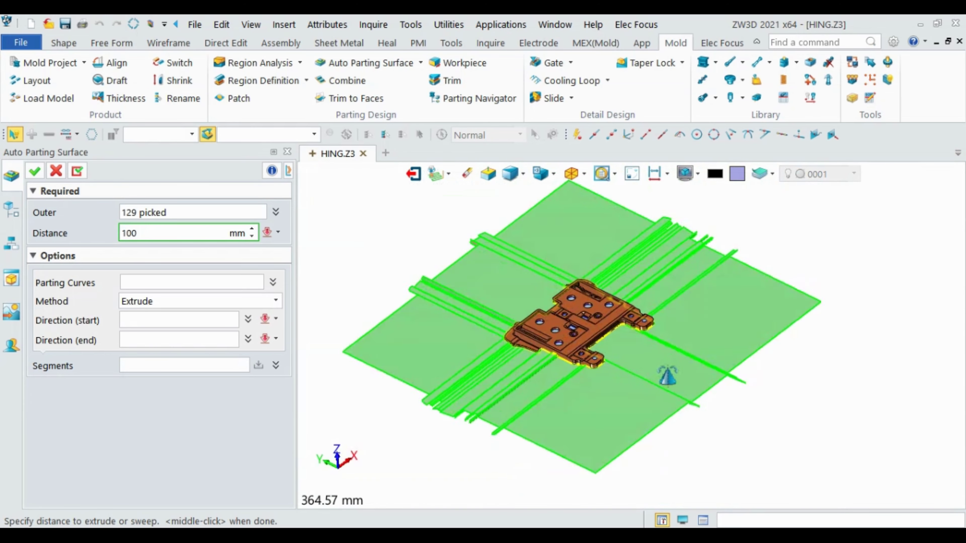
pyautogui.scroll(4, 658, 342)
pyautogui.scroll(1, 663, 328)
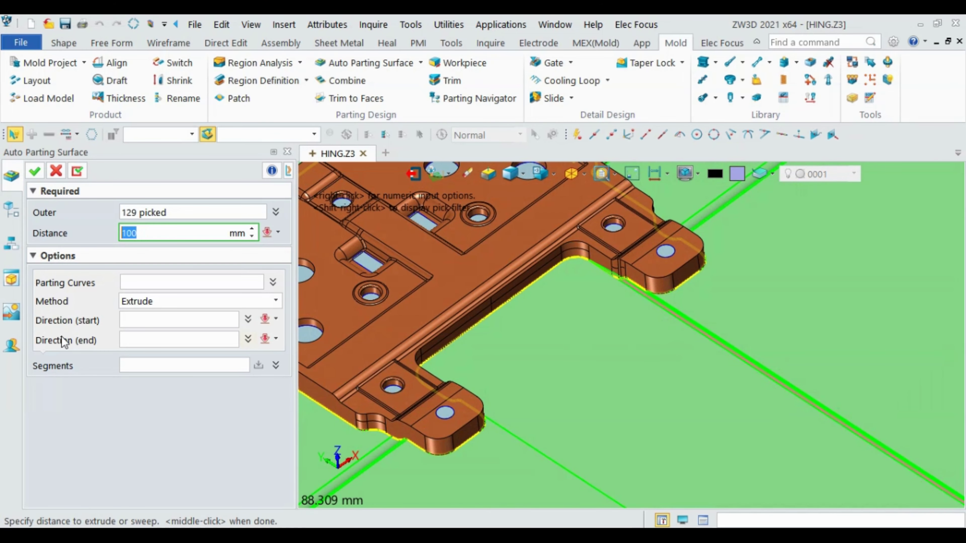
pyautogui.scroll(3, 617, 293)
pyautogui.scroll(2, 639, 282)
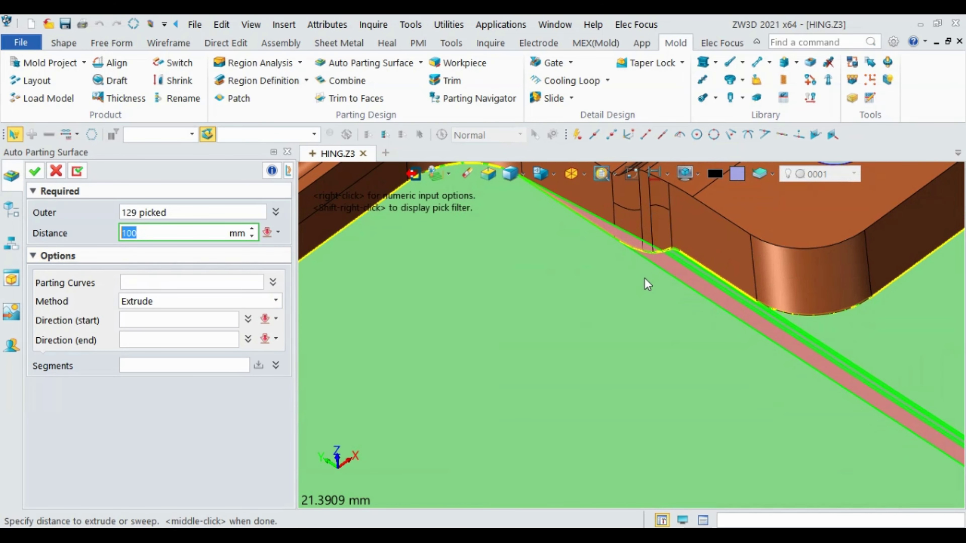
pyautogui.scroll(-5, 646, 280)
pyautogui.scroll(-1, 652, 283)
pyautogui.moveTo(656, 286); pyautogui.dragTo(683, 365, button='middle')
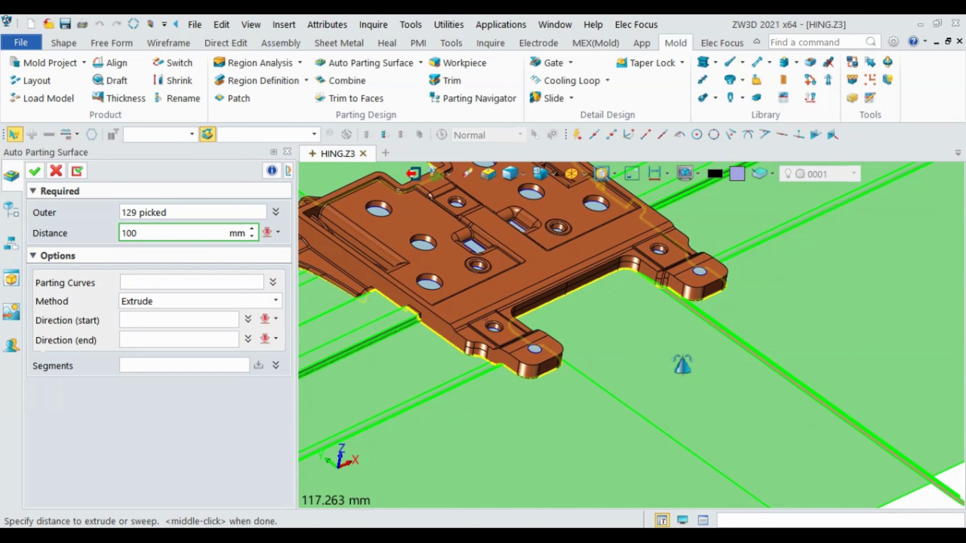
pyautogui.scroll(-2, 637, 315)
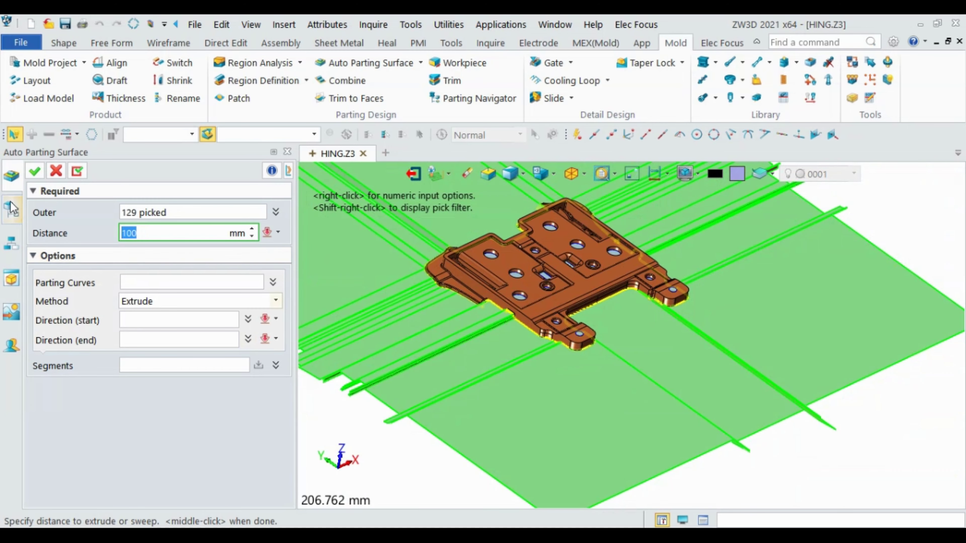
pyautogui.click(35, 172)
pyautogui.scroll(-2, 529, 377)
pyautogui.moveTo(529, 376)
pyautogui.mouseDown(button='middle')
pyautogui.moveTo(684, 346)
pyautogui.moveTo(723, 326)
pyautogui.mouseUp(button='middle')
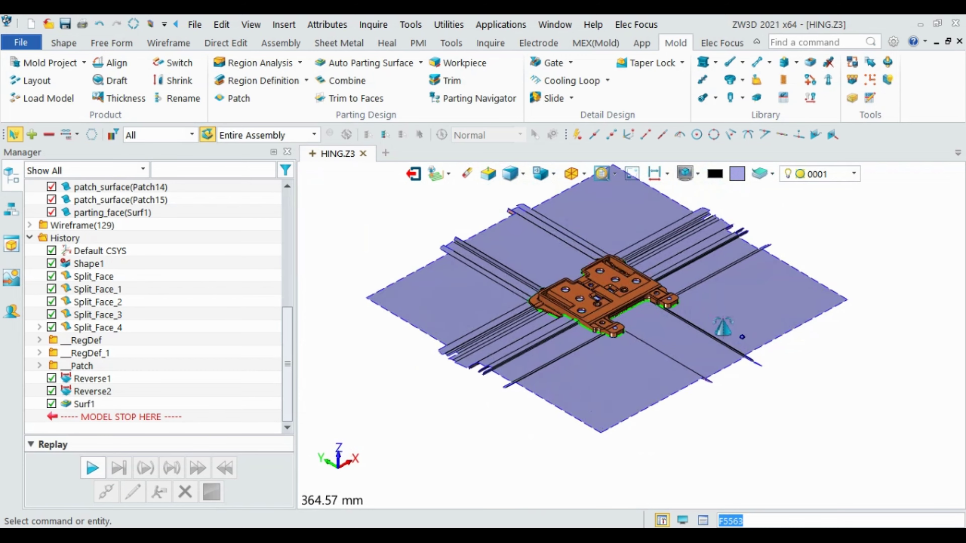
pyautogui.scroll(4, 634, 334)
pyautogui.scroll(1, 638, 335)
pyautogui.scroll(3, 545, 334)
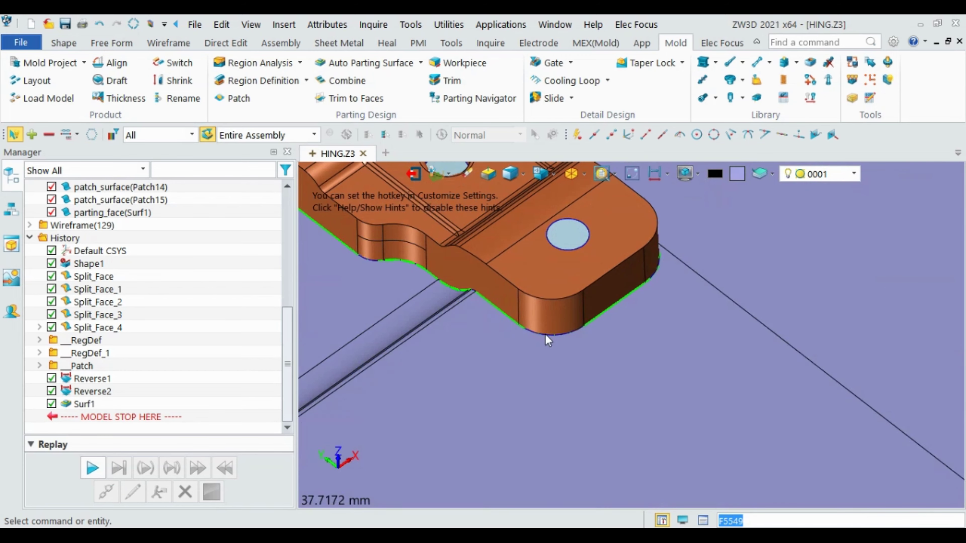
pyautogui.moveTo(488, 334); pyautogui.dragTo(498, 335, button='middle')
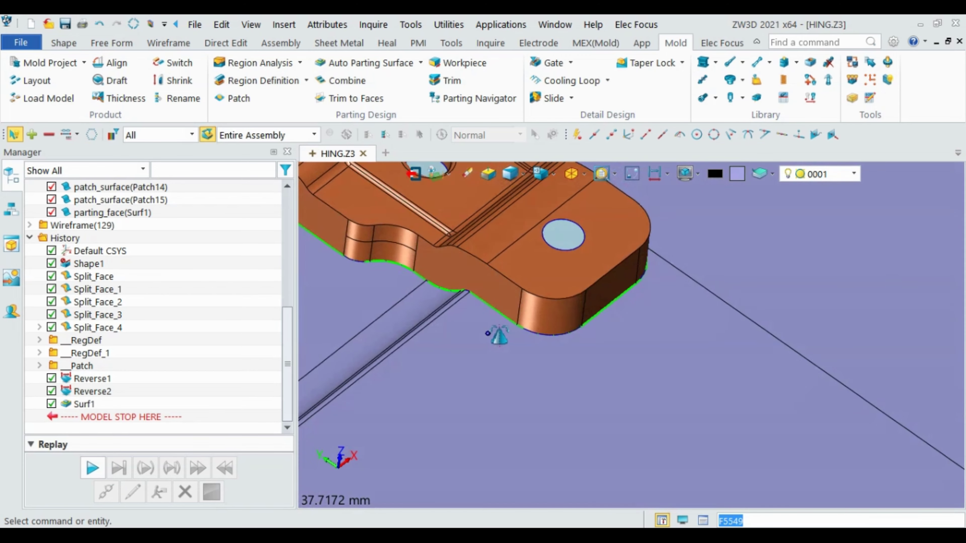
pyautogui.scroll(-2, 495, 335)
pyautogui.moveTo(567, 346)
pyautogui.mouseDown(button='middle')
pyautogui.moveTo(578, 363)
pyautogui.moveTo(549, 358)
pyautogui.mouseUp(button='middle')
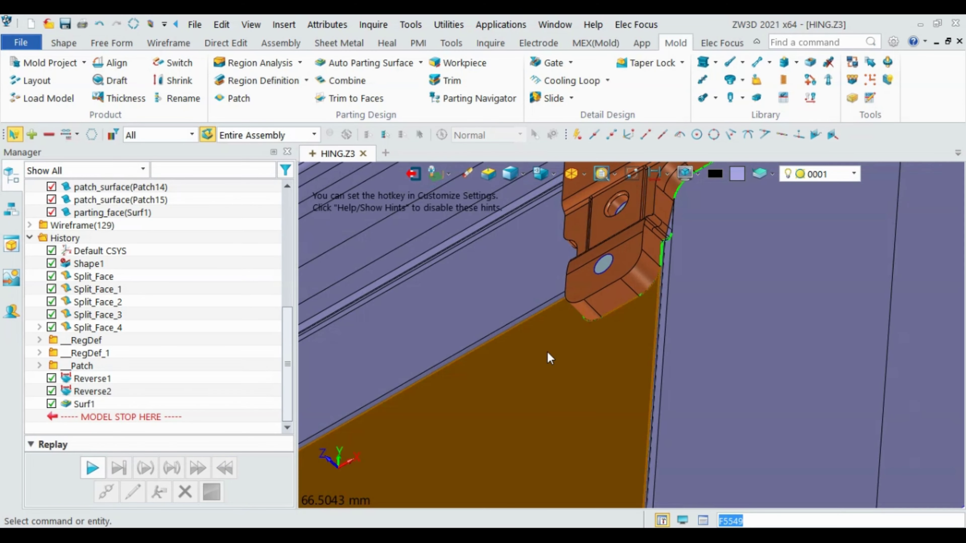
pyautogui.scroll(-2, 549, 358)
pyautogui.moveTo(636, 355)
pyautogui.mouseDown(button='middle')
pyautogui.moveTo(679, 345)
pyautogui.moveTo(625, 350)
pyautogui.moveTo(702, 251)
pyautogui.mouseUp(button='middle')
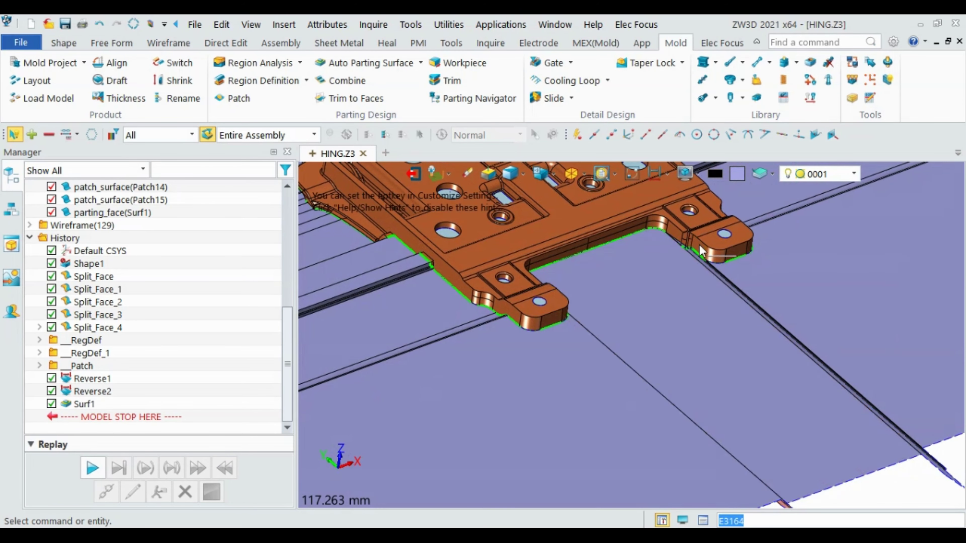
pyautogui.scroll(7, 696, 280)
pyautogui.scroll(-5, 691, 269)
pyautogui.scroll(-1, 626, 302)
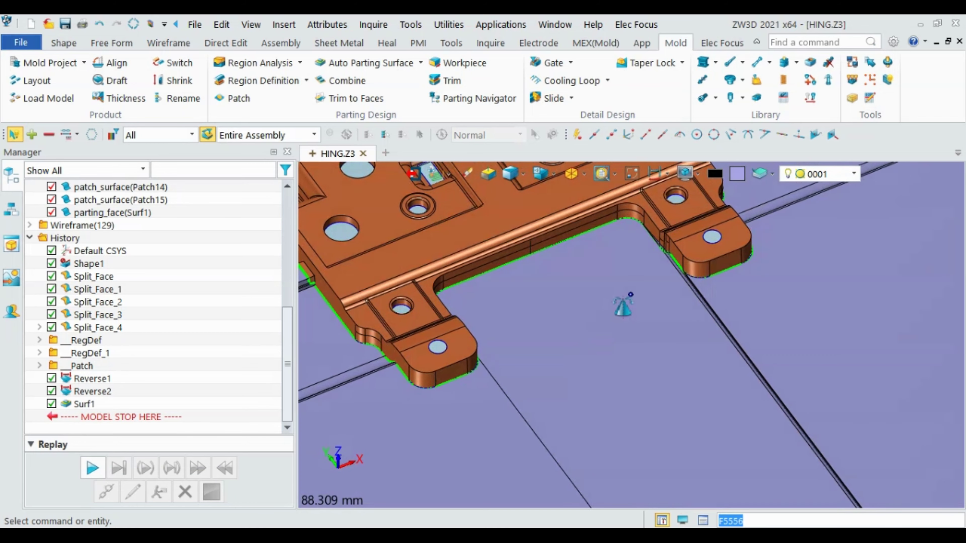
pyautogui.moveTo(626, 302); pyautogui.dragTo(629, 303, button='middle')
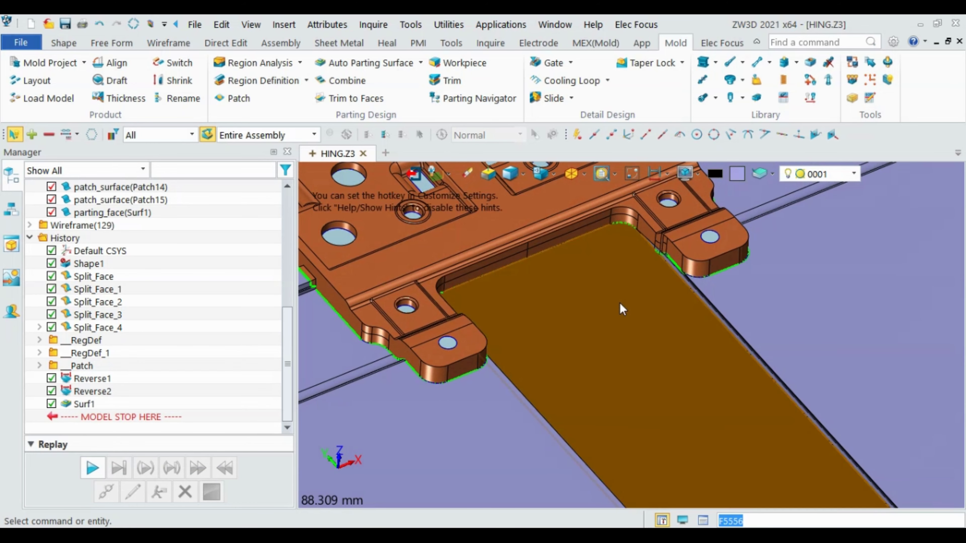
pyautogui.scroll(-1, 593, 309)
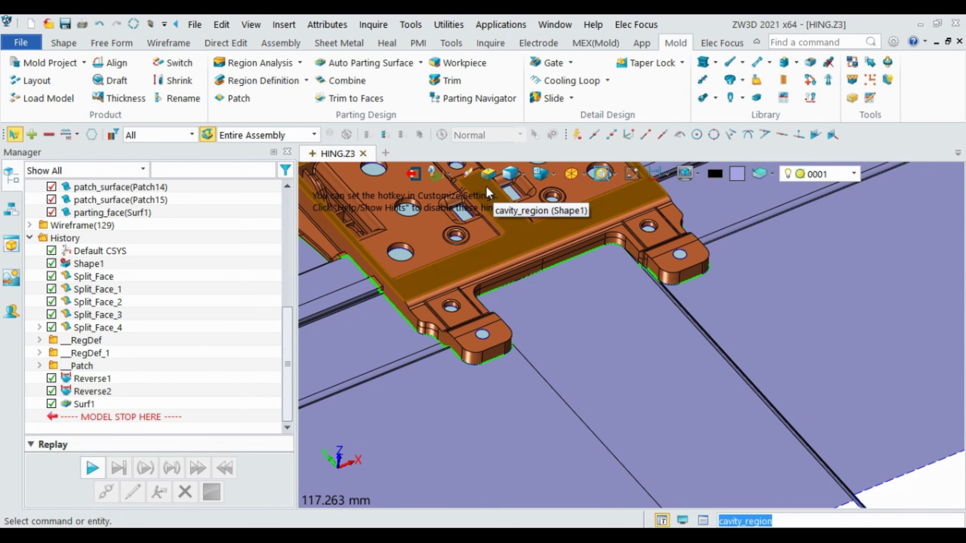
pyautogui.click(467, 171)
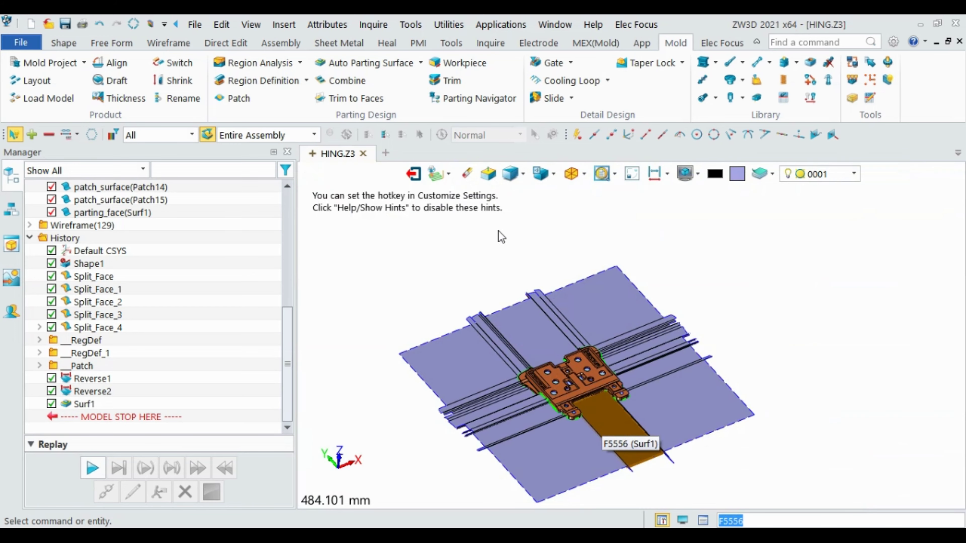
pyautogui.click(469, 173)
pyautogui.scroll(-1, 504, 229)
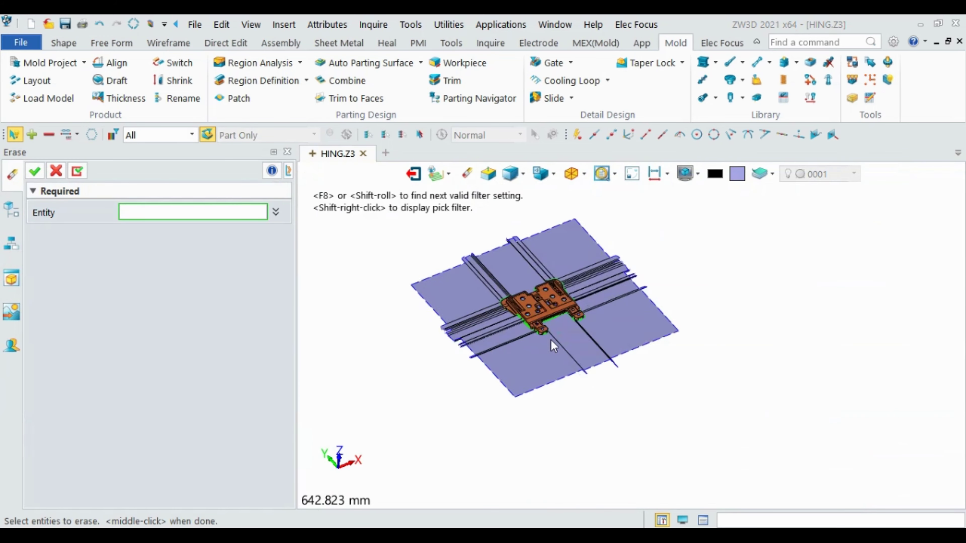
pyautogui.scroll(5, 585, 319)
pyautogui.scroll(3, 650, 306)
pyautogui.scroll(8, 642, 309)
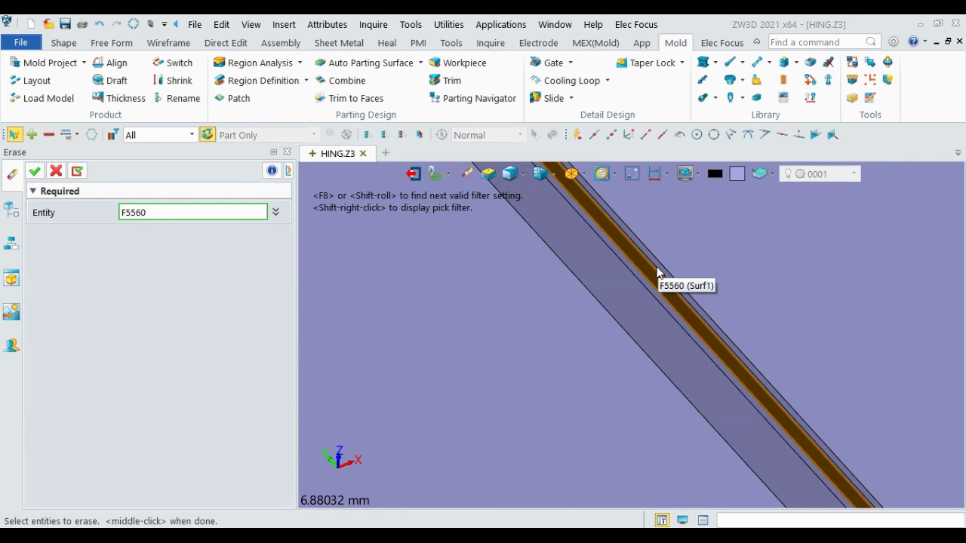
pyautogui.scroll(5, 660, 271)
pyautogui.click(650, 263)
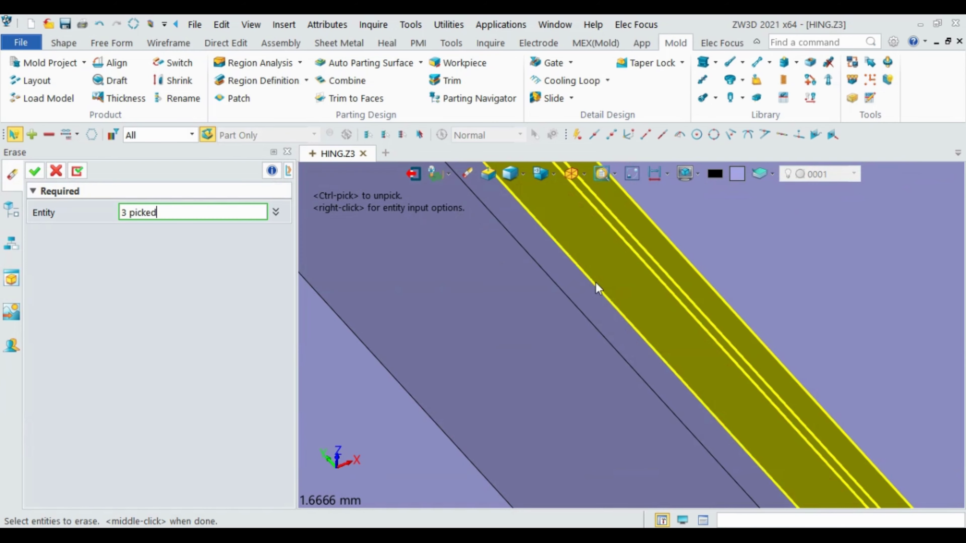
pyautogui.scroll(-5, 543, 304)
pyautogui.click(530, 320)
pyautogui.scroll(-6, 571, 300)
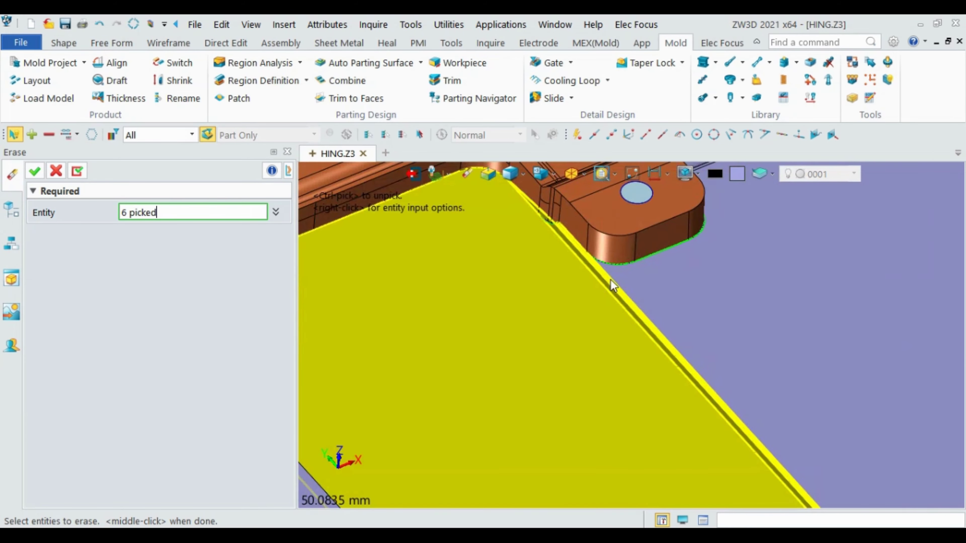
pyautogui.scroll(-4, 610, 279)
pyautogui.scroll(5, 496, 287)
pyautogui.scroll(6, 454, 281)
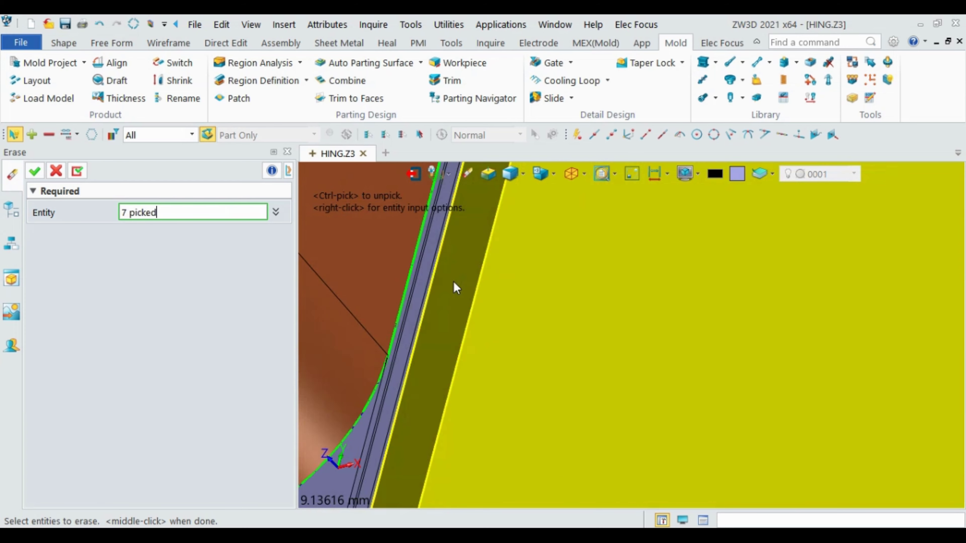
pyautogui.scroll(4, 431, 279)
pyautogui.click(431, 279)
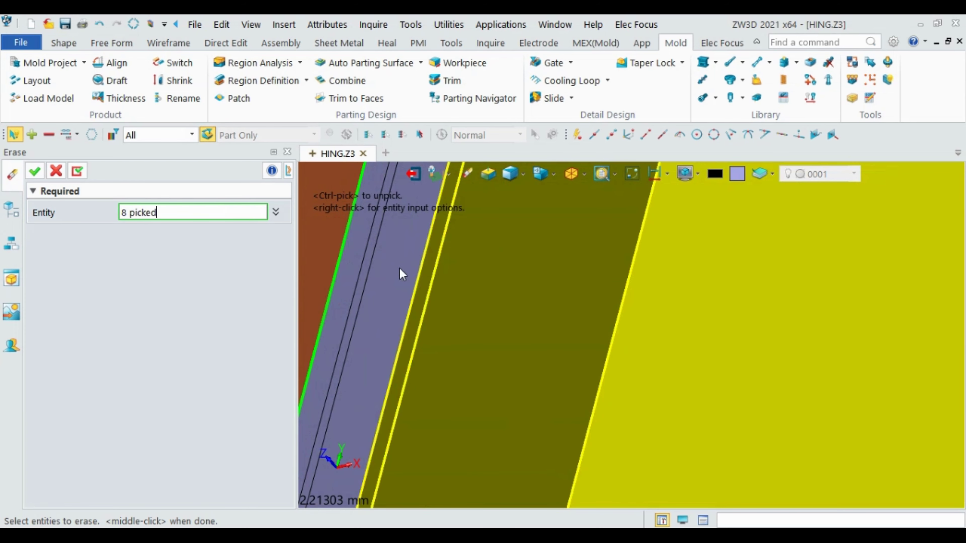
pyautogui.click(358, 246)
pyautogui.scroll(-5, 468, 308)
pyautogui.scroll(-3, 518, 328)
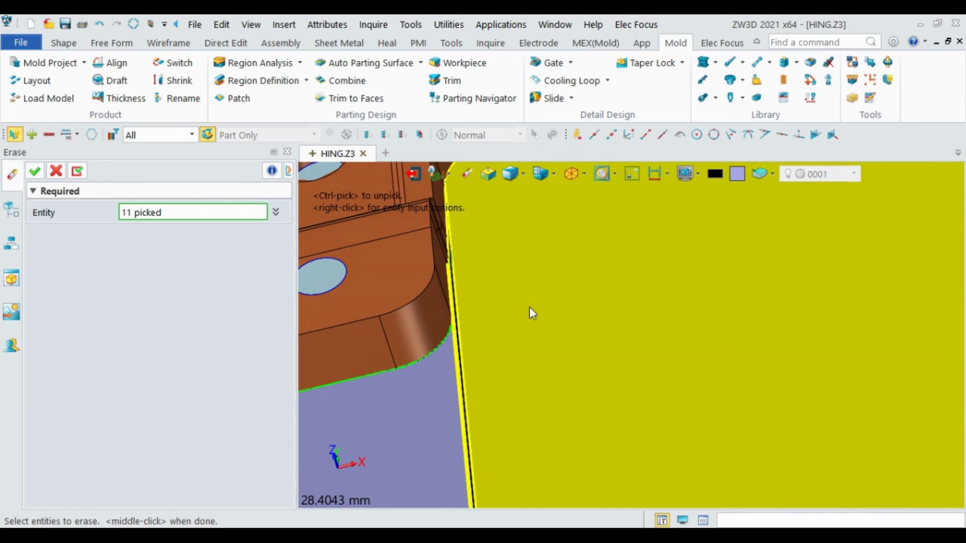
pyautogui.scroll(-3, 532, 313)
pyautogui.middleClick(240, 217)
pyautogui.scroll(-3, 566, 290)
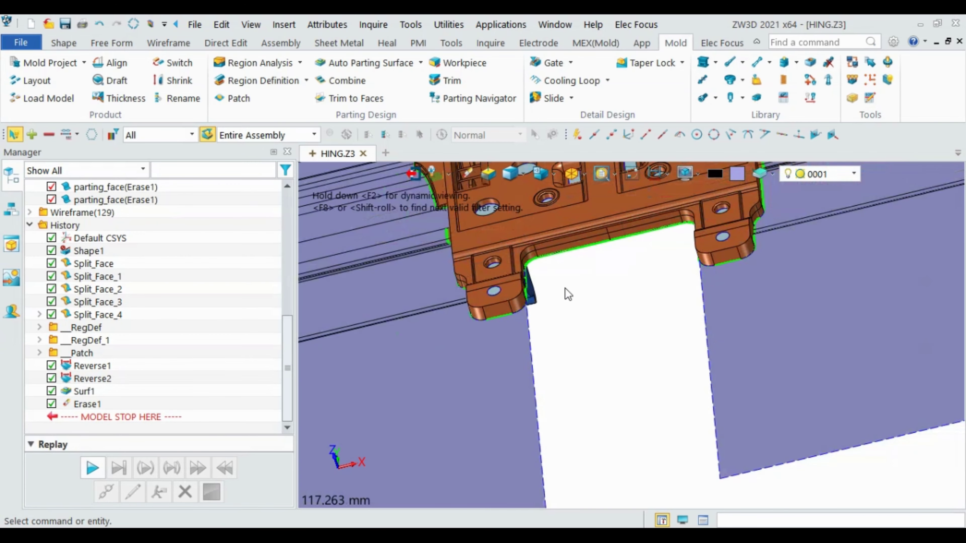
pyautogui.moveTo(565, 290)
pyautogui.mouseDown(button='middle')
pyautogui.moveTo(456, 374)
pyautogui.moveTo(487, 394)
pyautogui.moveTo(759, 358)
pyautogui.mouseUp(button='middle')
pyautogui.scroll(-3, 456, 374)
pyautogui.scroll(-2, 457, 375)
pyautogui.scroll(-3, 487, 395)
pyautogui.scroll(5, 543, 319)
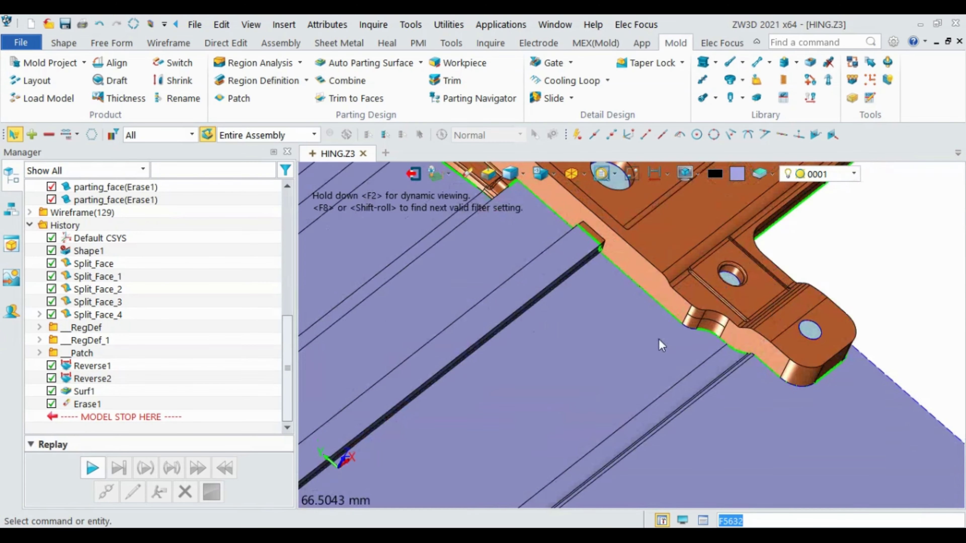
pyautogui.moveTo(604, 327)
pyautogui.mouseDown(button='middle')
pyautogui.moveTo(616, 327)
pyautogui.moveTo(582, 320)
pyautogui.mouseUp(button='middle')
pyautogui.scroll(3, 560, 288)
pyautogui.scroll(2, 555, 260)
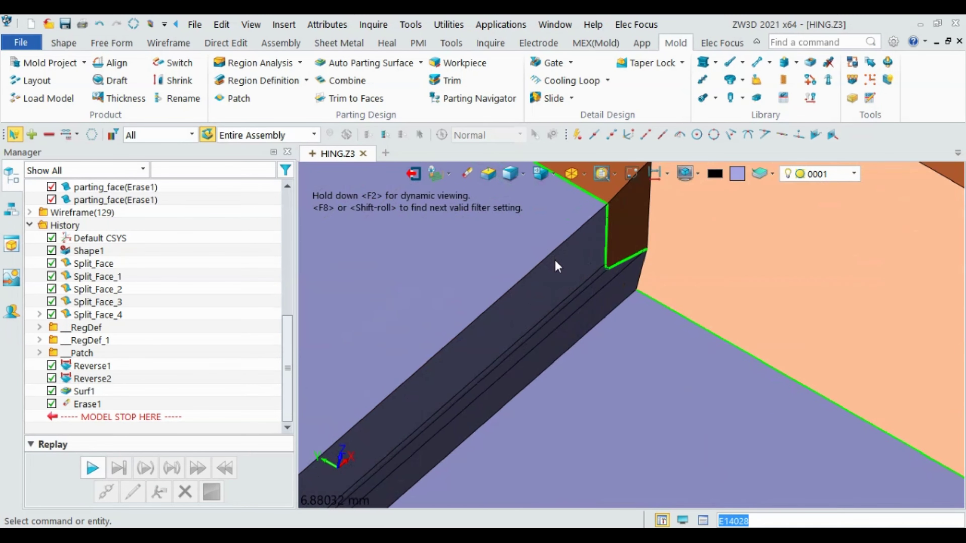
pyautogui.scroll(2, 608, 297)
pyautogui.scroll(-3, 608, 297)
pyautogui.moveTo(593, 280); pyautogui.dragTo(671, 305, button='middle')
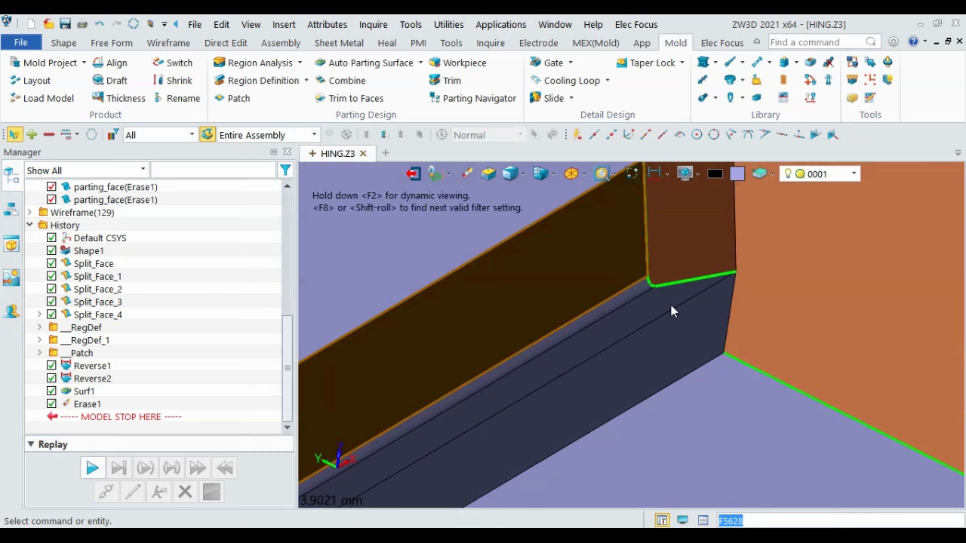
pyautogui.scroll(-2, 688, 353)
pyautogui.moveTo(689, 353); pyautogui.dragTo(627, 324, button='middle')
pyautogui.scroll(2, 577, 303)
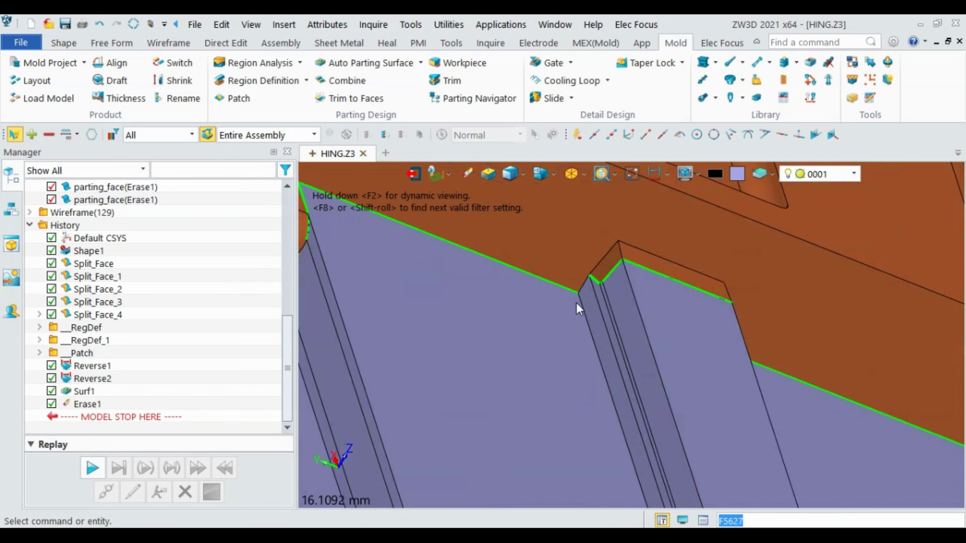
pyautogui.scroll(4, 623, 232)
pyautogui.scroll(-3, 600, 296)
pyautogui.moveTo(605, 287); pyautogui.dragTo(614, 269, button='middle')
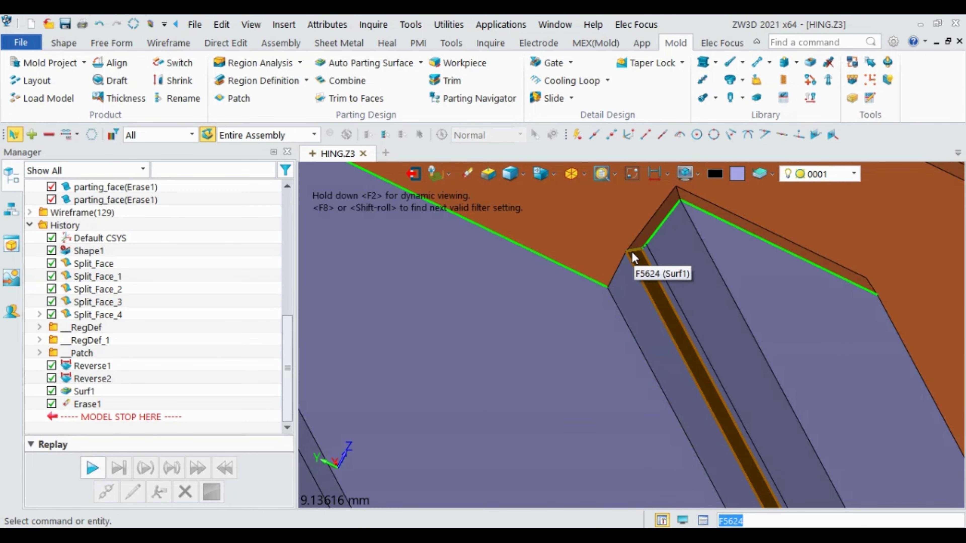
pyautogui.scroll(3, 628, 255)
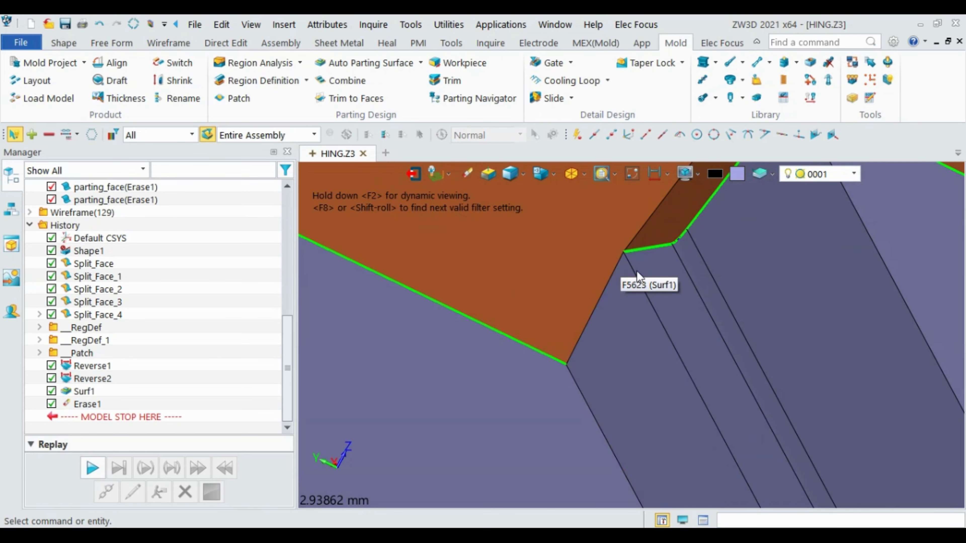
pyautogui.scroll(-6, 647, 263)
pyautogui.moveTo(656, 253)
pyautogui.mouseDown(button='middle')
pyautogui.moveTo(586, 266)
pyautogui.moveTo(615, 280)
pyautogui.moveTo(636, 342)
pyautogui.moveTo(600, 330)
pyautogui.moveTo(551, 293)
pyautogui.mouseUp(button='middle')
pyautogui.scroll(-2, 615, 281)
pyautogui.scroll(-1, 616, 336)
pyautogui.scroll(-3, 600, 331)
pyautogui.scroll(5, 493, 265)
pyautogui.moveTo(493, 265)
pyautogui.mouseDown(button='middle')
pyautogui.moveTo(481, 252)
pyautogui.moveTo(511, 335)
pyautogui.moveTo(543, 328)
pyautogui.mouseUp(button='middle')
pyautogui.scroll(3, 481, 244)
pyautogui.scroll(1, 494, 258)
pyautogui.scroll(-3, 494, 258)
pyautogui.scroll(-2, 510, 335)
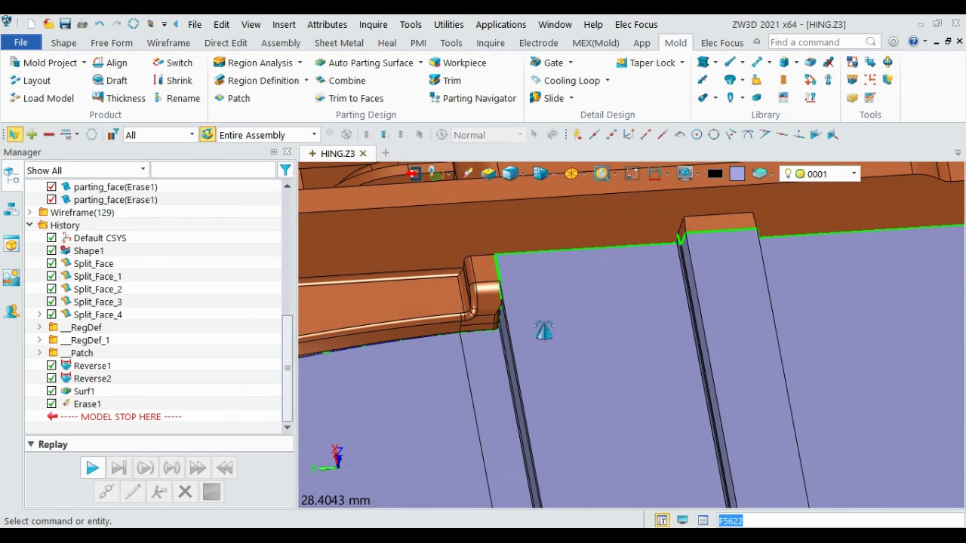
pyautogui.scroll(1, 514, 336)
pyautogui.scroll(1, 487, 314)
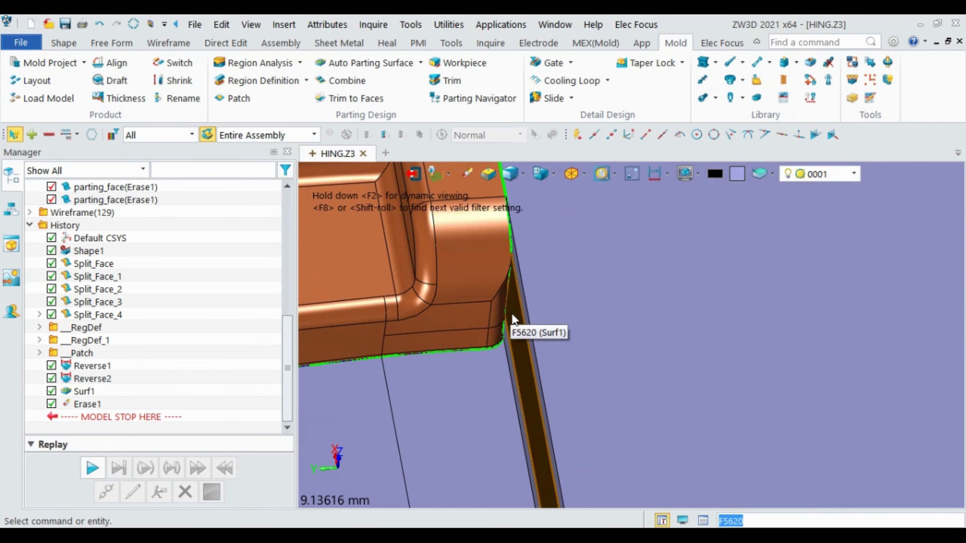
pyautogui.scroll(-2, 512, 314)
pyautogui.scroll(-1, 586, 282)
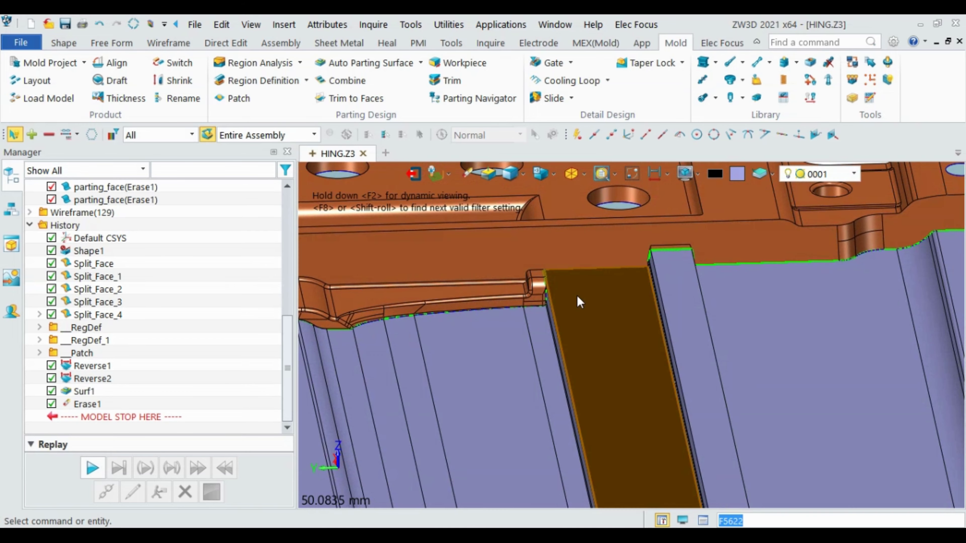
pyautogui.moveTo(577, 297)
pyautogui.mouseDown(button='middle')
pyautogui.moveTo(615, 291)
pyautogui.moveTo(595, 308)
pyautogui.mouseUp(button='middle')
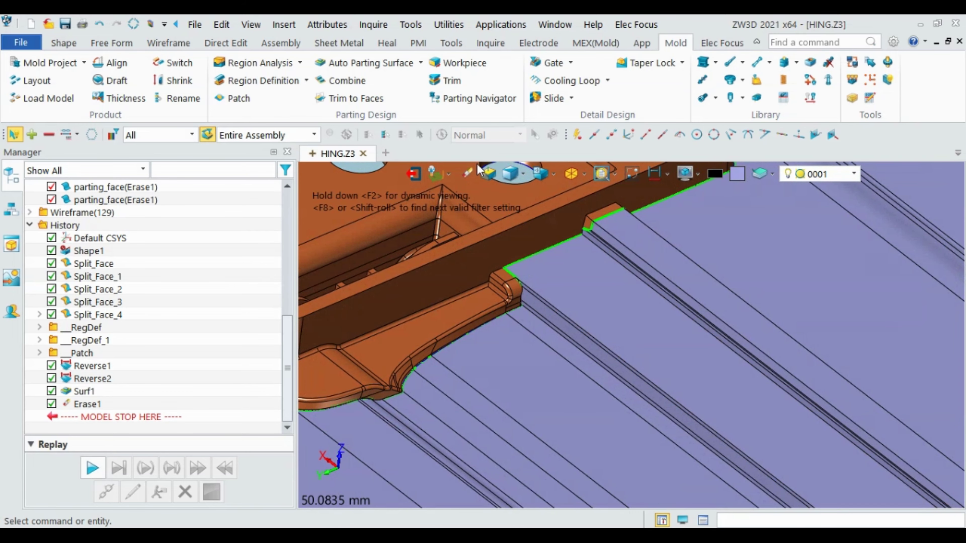
# - Erase the unwanted slot face, recorded as Erase2
pyautogui.click(518, 302)
pyautogui.scroll(2, 518, 302)
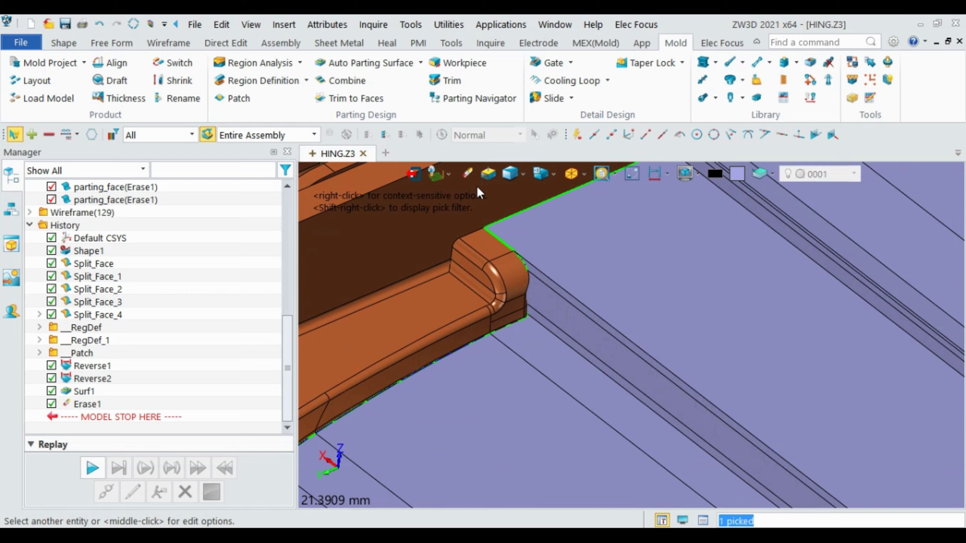
pyautogui.click(468, 171)
pyautogui.scroll(-2, 553, 326)
pyautogui.scroll(3, 551, 316)
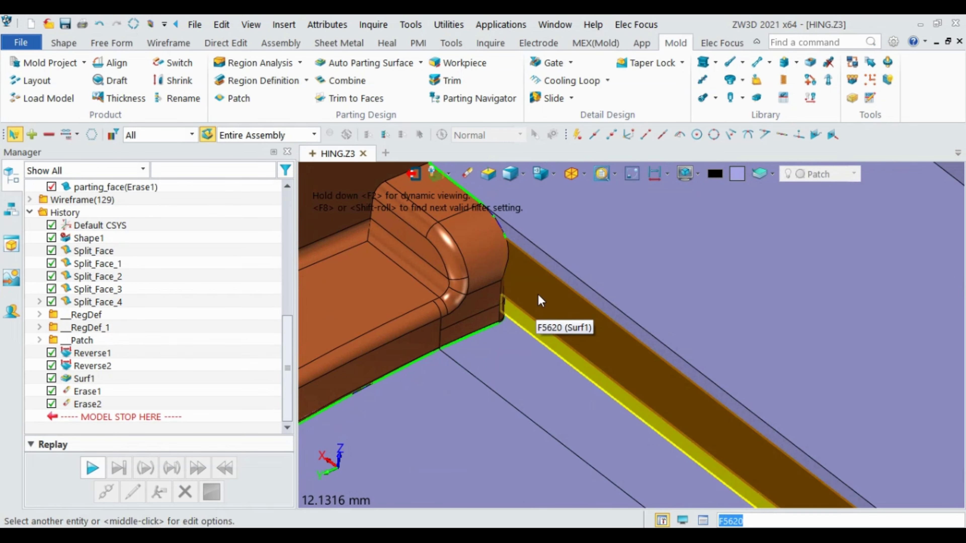
# - Select Surf1 face F5619 beside the slot for the next erase
pyautogui.click(479, 182)
pyautogui.scroll(-3, 544, 369)
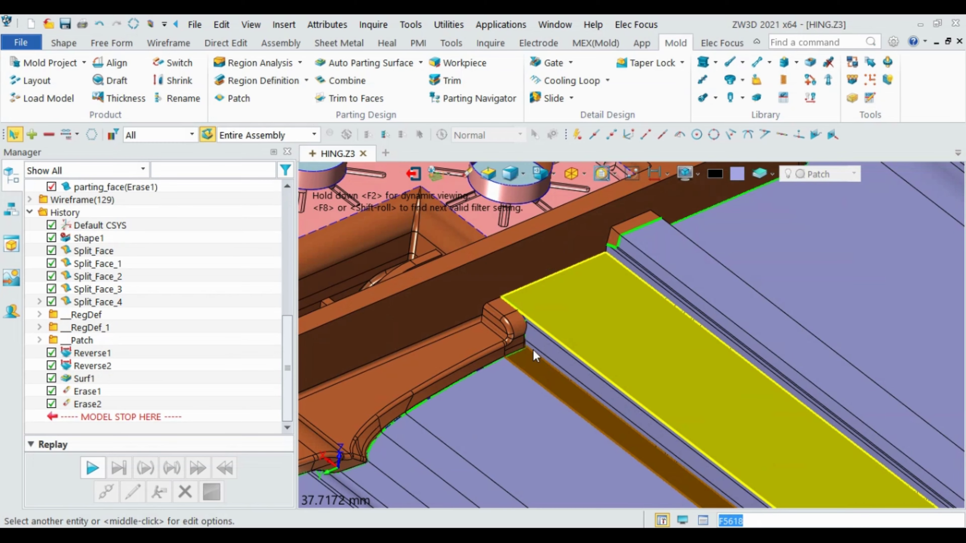
pyautogui.scroll(2, 524, 342)
pyautogui.scroll(-3, 548, 333)
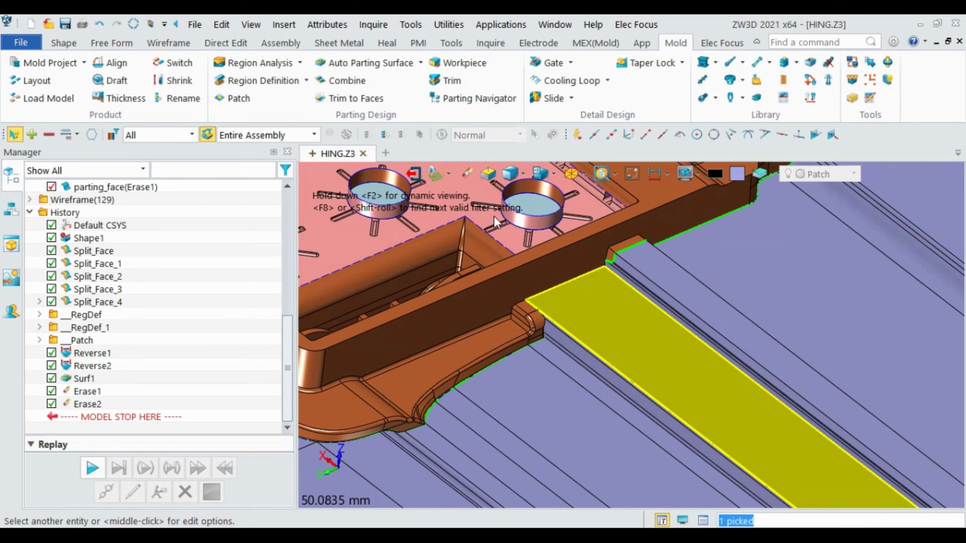
pyautogui.press('Escape')
# - Erase the four slot faces, including the wide slot face
pyautogui.click(467, 173)
pyautogui.scroll(3, 567, 346)
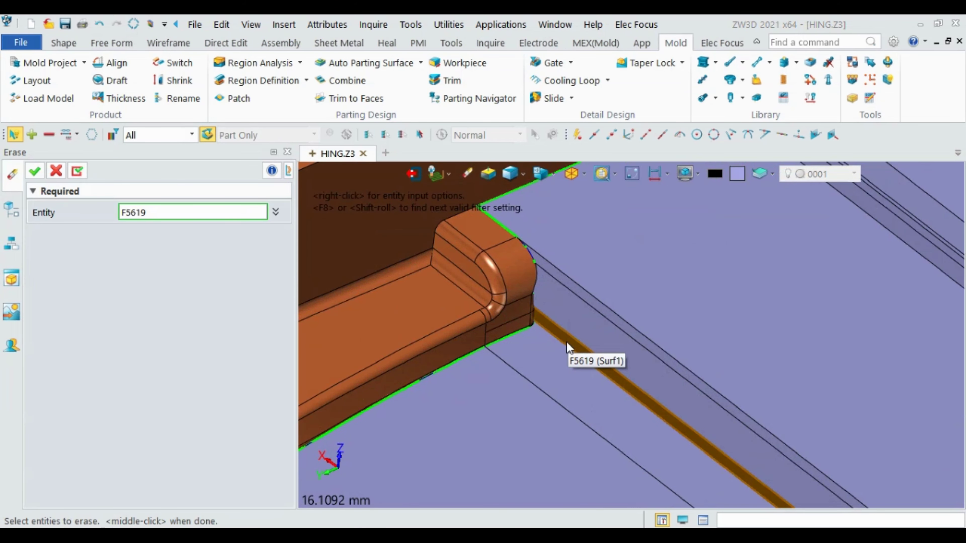
pyautogui.click(569, 290)
pyautogui.scroll(-3, 575, 297)
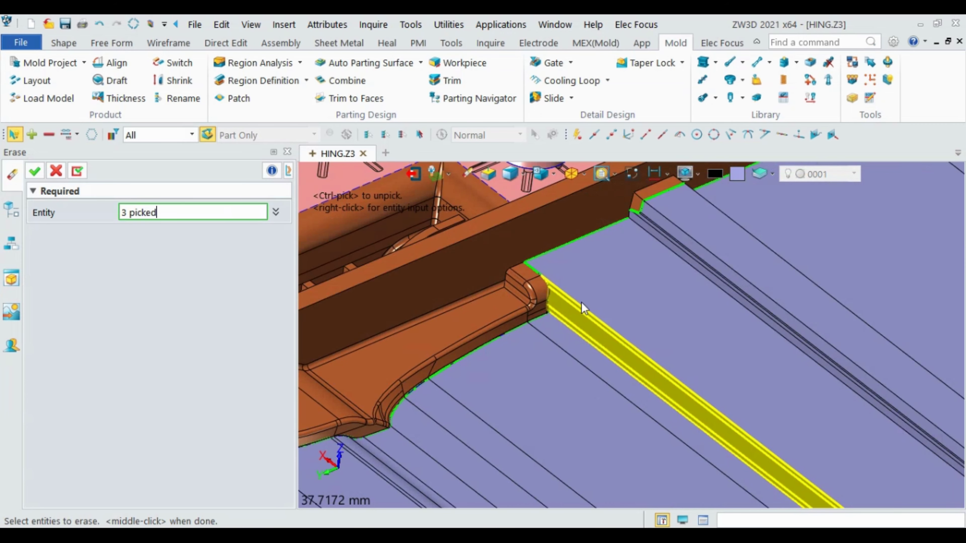
pyautogui.click(616, 286)
pyautogui.middleClick(660, 308)
pyautogui.scroll(-2, 660, 307)
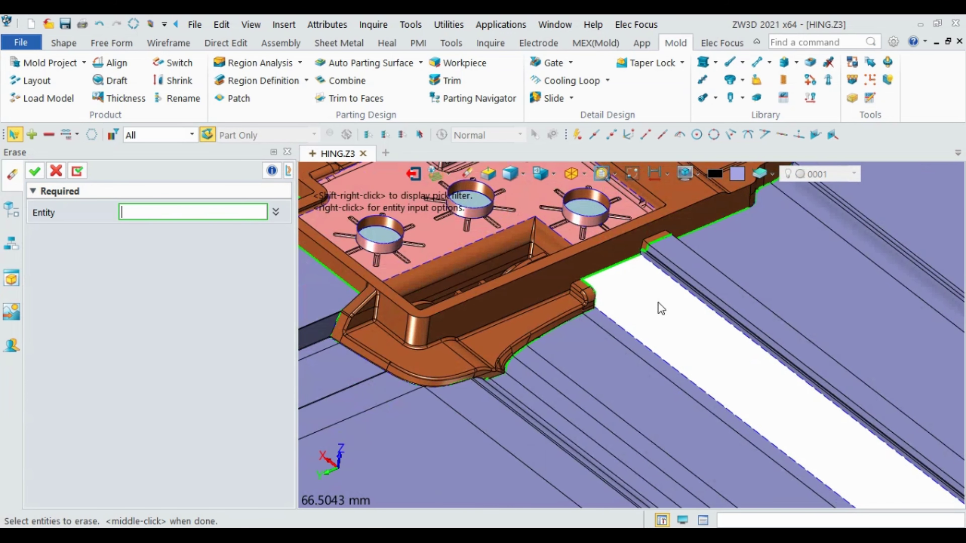
pyautogui.scroll(-3, 626, 316)
pyautogui.scroll(5, 591, 338)
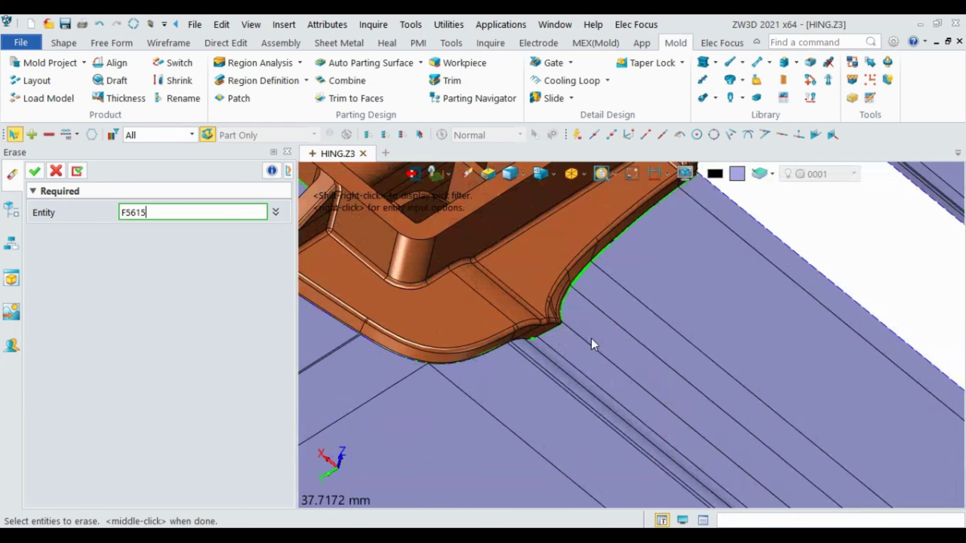
# - Orbit to the slot's other end and pick further faces beside it for erasing
pyautogui.moveTo(565, 339); pyautogui.dragTo(670, 295, button='right')
pyautogui.scroll(-3, 464, 280)
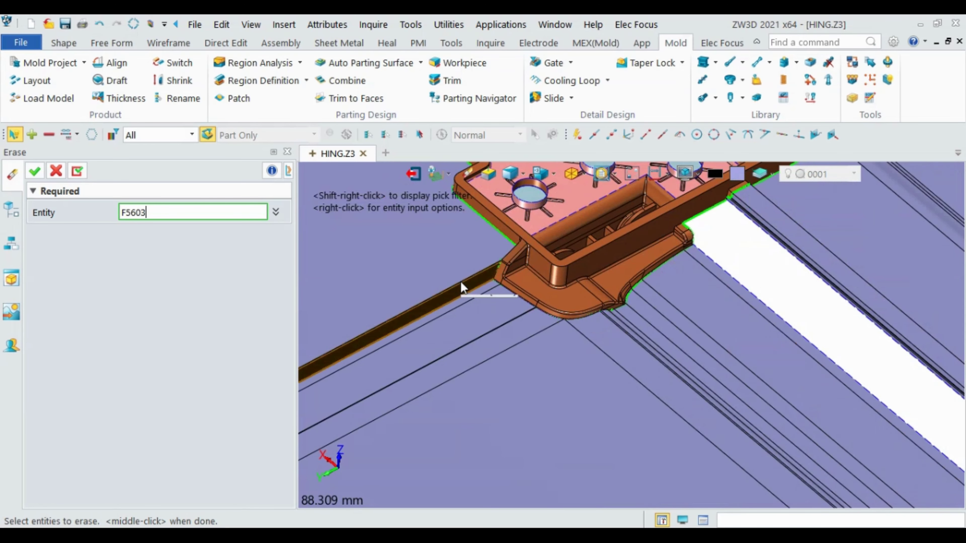
pyautogui.scroll(4, 520, 295)
pyautogui.moveTo(521, 297); pyautogui.dragTo(589, 317, button='right')
pyautogui.scroll(-3, 711, 324)
pyautogui.scroll(-3, 711, 323)
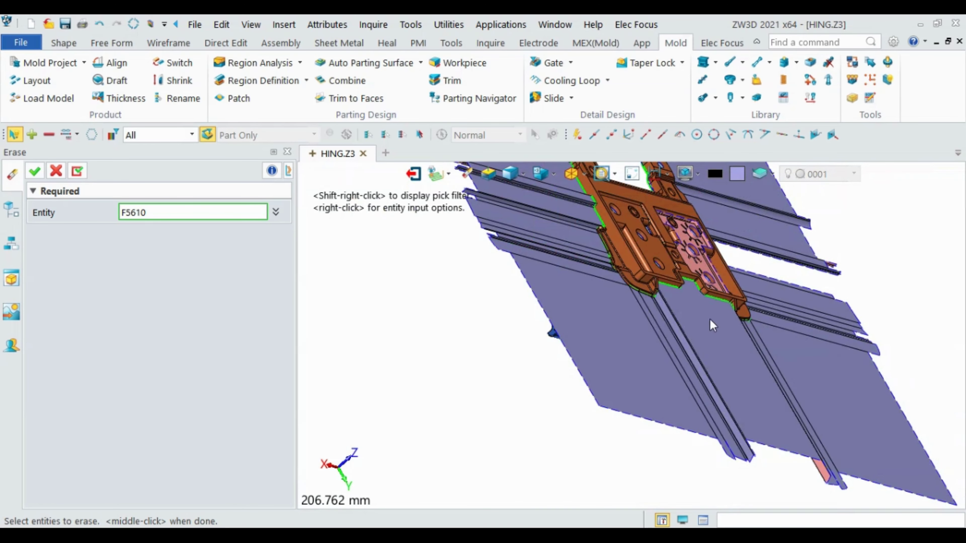
pyautogui.moveTo(711, 323); pyautogui.dragTo(626, 312, button='right')
pyautogui.scroll(5, 712, 285)
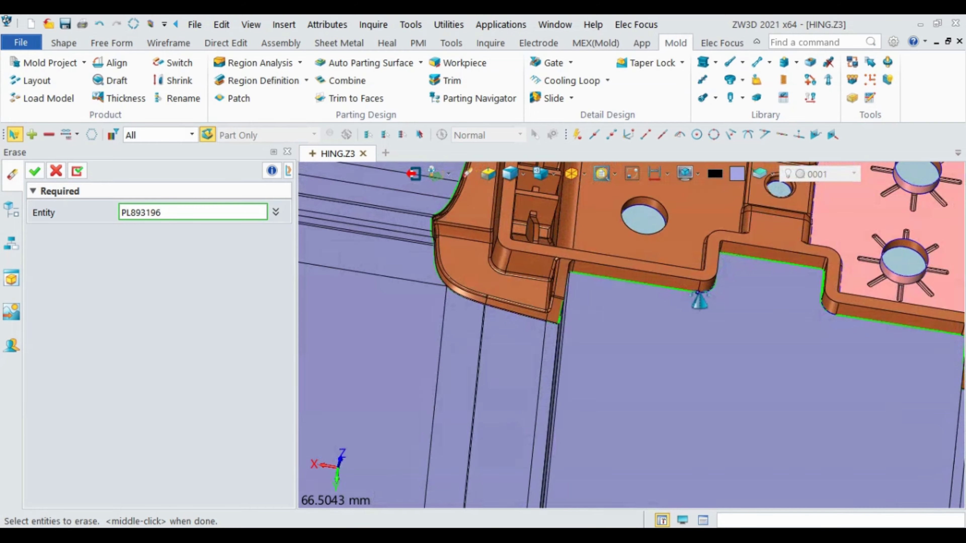
pyautogui.scroll(-3, 709, 306)
pyautogui.moveTo(494, 345)
pyautogui.mouseDown(button='right')
pyautogui.moveTo(593, 345)
pyautogui.moveTo(543, 349)
pyautogui.mouseUp(button='right')
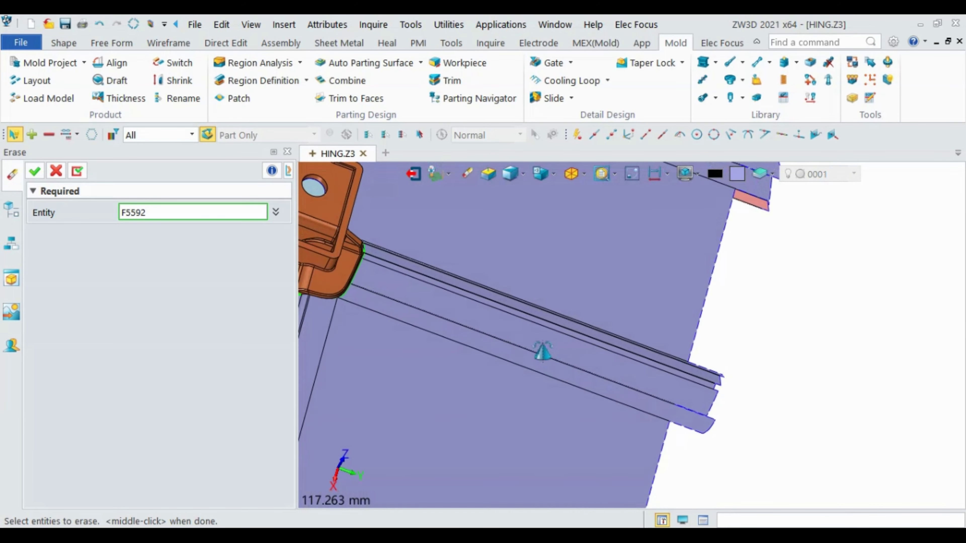
pyautogui.scroll(-4, 772, 324)
pyautogui.moveTo(771, 325); pyautogui.dragTo(761, 300, button='right')
pyautogui.scroll(5, 536, 323)
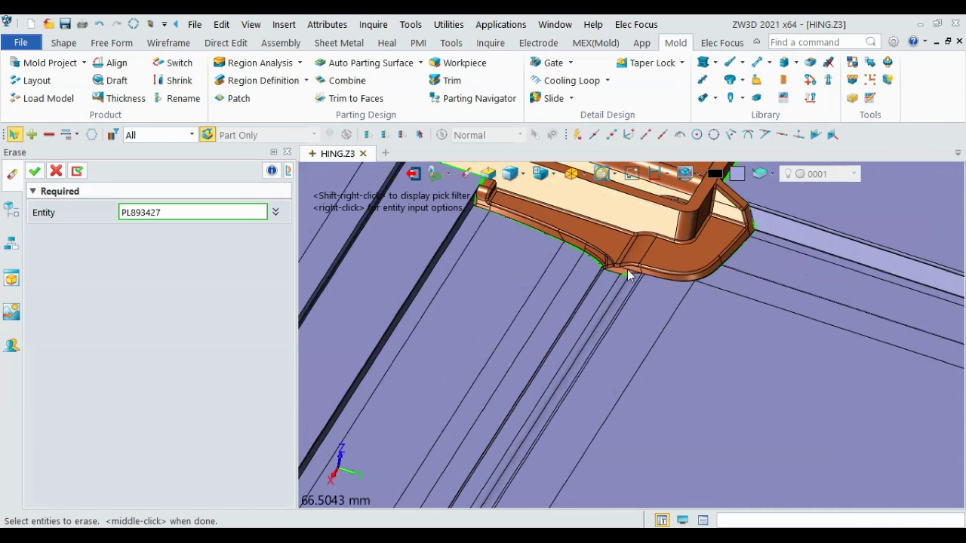
pyautogui.scroll(5, 627, 269)
pyautogui.scroll(-5, 648, 278)
pyautogui.scroll(-5, 649, 278)
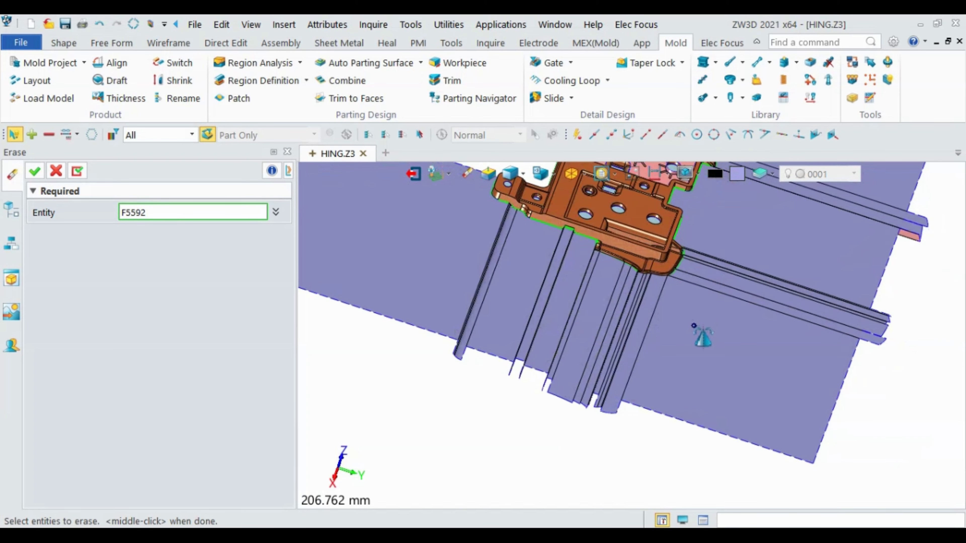
pyautogui.moveTo(701, 334); pyautogui.dragTo(690, 338, button='right')
pyautogui.scroll(6, 675, 244)
pyautogui.scroll(4, 636, 258)
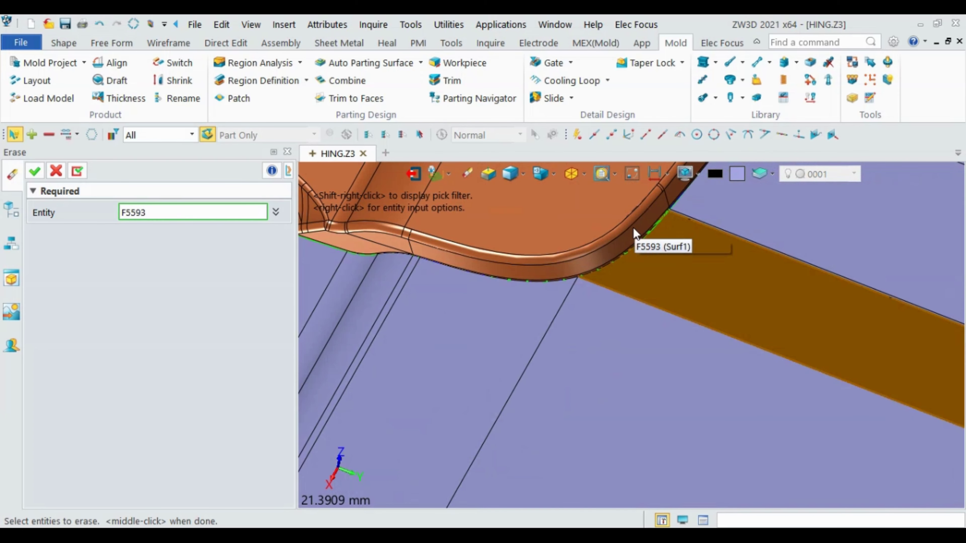
pyautogui.scroll(2, 631, 244)
pyautogui.scroll(-4, 620, 278)
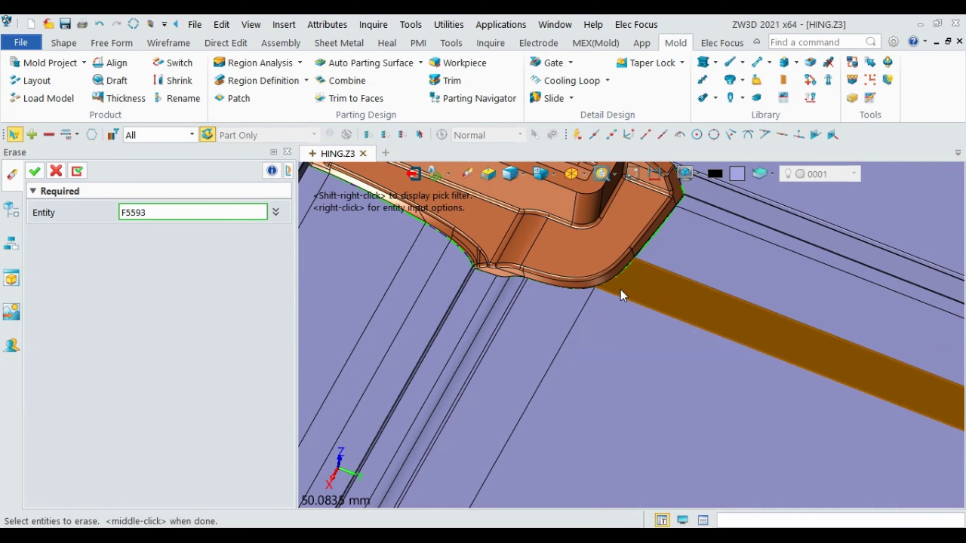
pyautogui.click(613, 305)
pyautogui.click(571, 322)
# - Review the picked faces from a wider view and clear the selection
pyautogui.moveTo(565, 313)
pyautogui.mouseDown(button='right')
pyautogui.moveTo(587, 216)
pyautogui.moveTo(604, 353)
pyautogui.mouseUp(button='right')
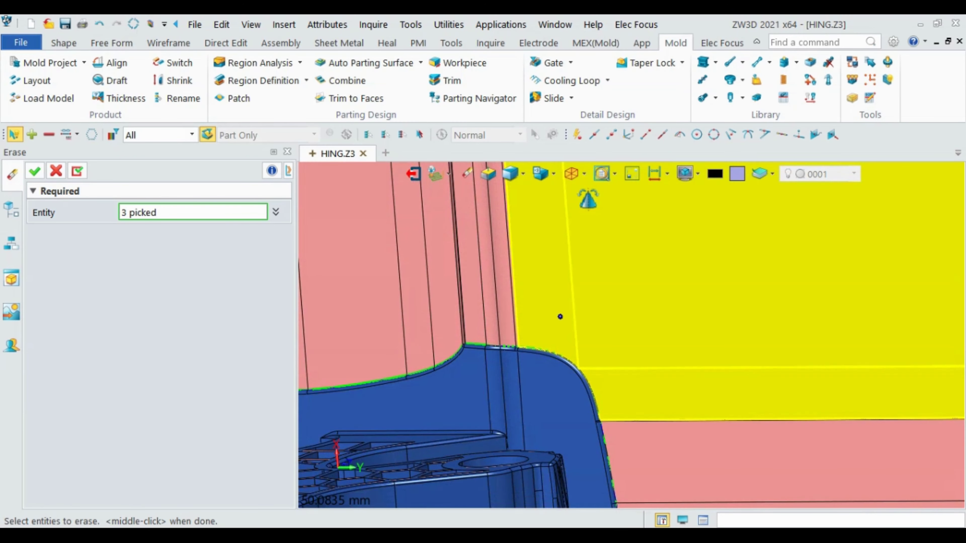
pyautogui.scroll(5, 604, 335)
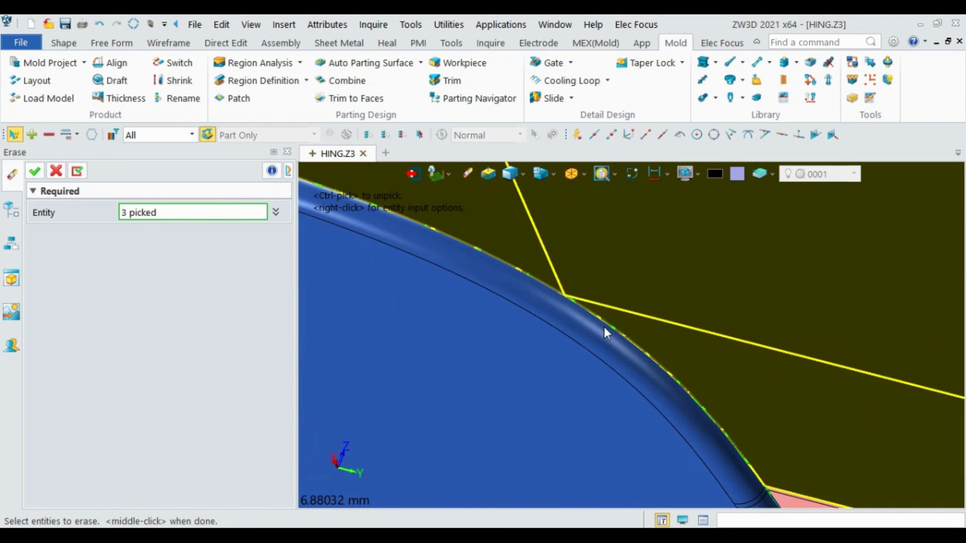
pyautogui.scroll(-5, 602, 296)
pyautogui.scroll(-3, 598, 324)
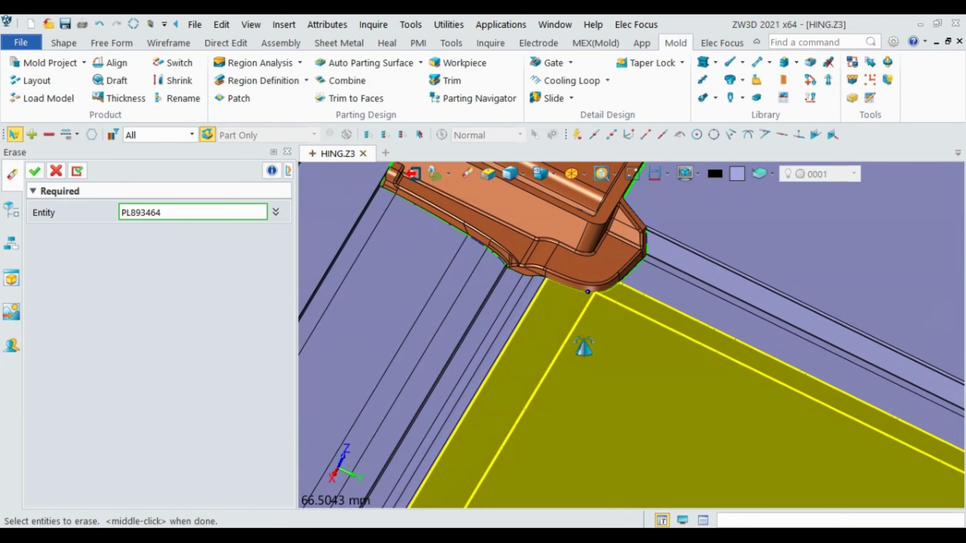
pyautogui.scroll(-3, 582, 345)
pyautogui.moveTo(582, 345)
pyautogui.mouseDown(button='right')
pyautogui.moveTo(517, 308)
pyautogui.moveTo(568, 335)
pyautogui.moveTo(722, 344)
pyautogui.moveTo(775, 371)
pyautogui.mouseUp(button='right')
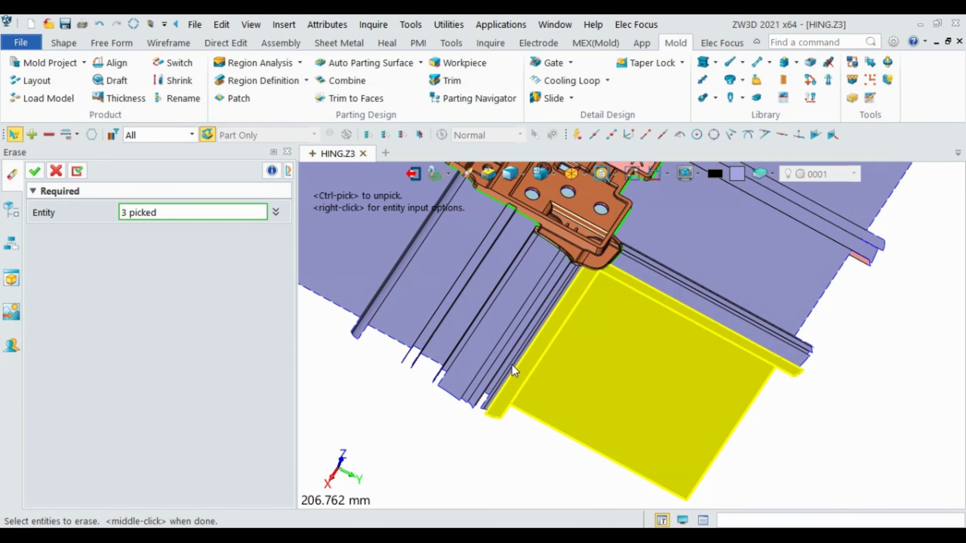
pyautogui.scroll(-4, 515, 371)
pyautogui.click(77, 172)
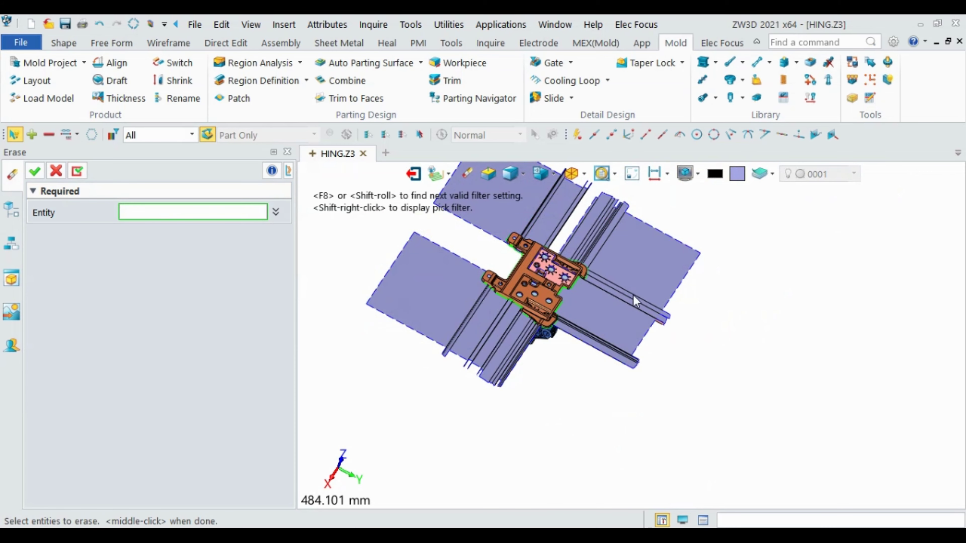
# - Pick the large parting face and side face F5608, then clear those picks
pyautogui.scroll(6, 614, 233)
pyautogui.click(583, 242)
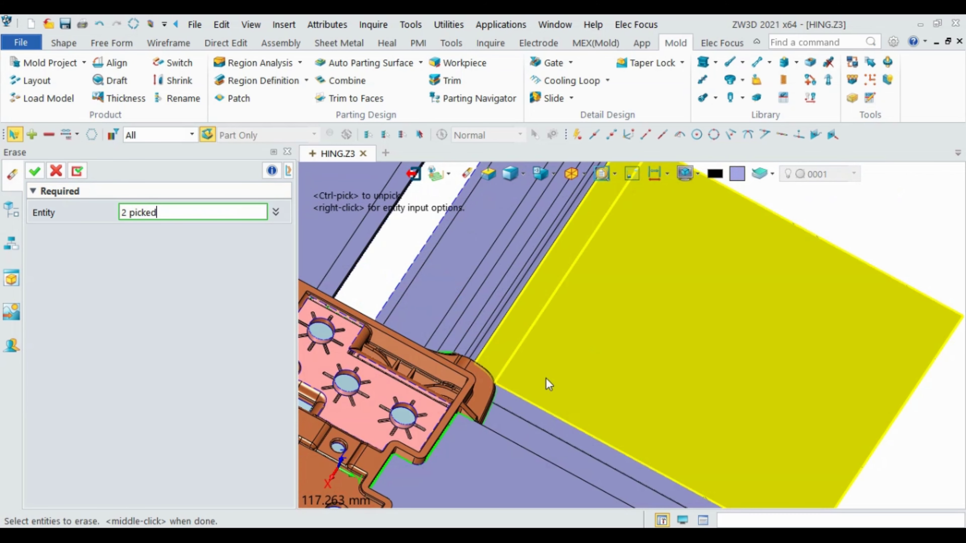
pyautogui.click(511, 403)
pyautogui.moveTo(610, 353)
pyautogui.mouseDown(button='middle')
pyautogui.moveTo(578, 350)
pyautogui.moveTo(572, 376)
pyautogui.mouseUp(button='middle')
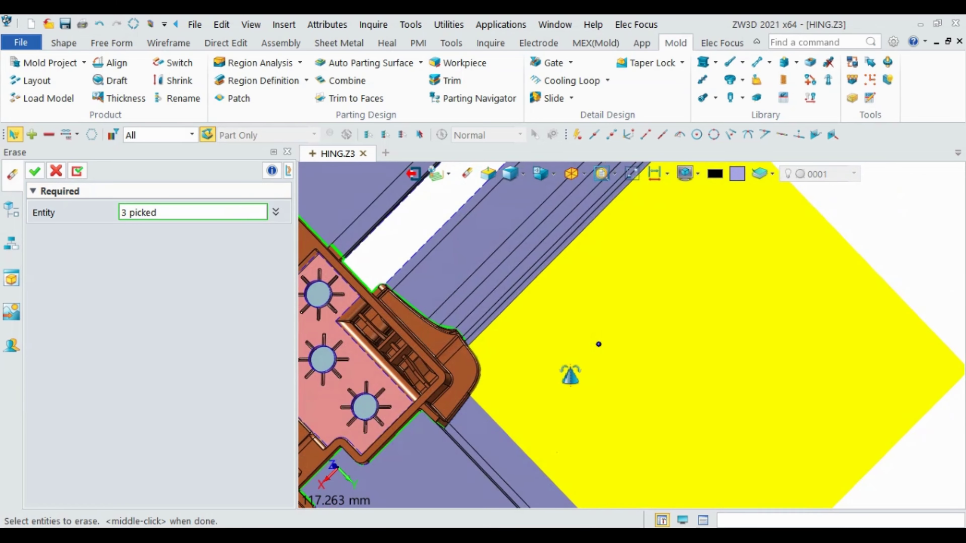
pyautogui.scroll(-5, 608, 328)
pyautogui.moveTo(617, 315); pyautogui.dragTo(624, 307, button='right')
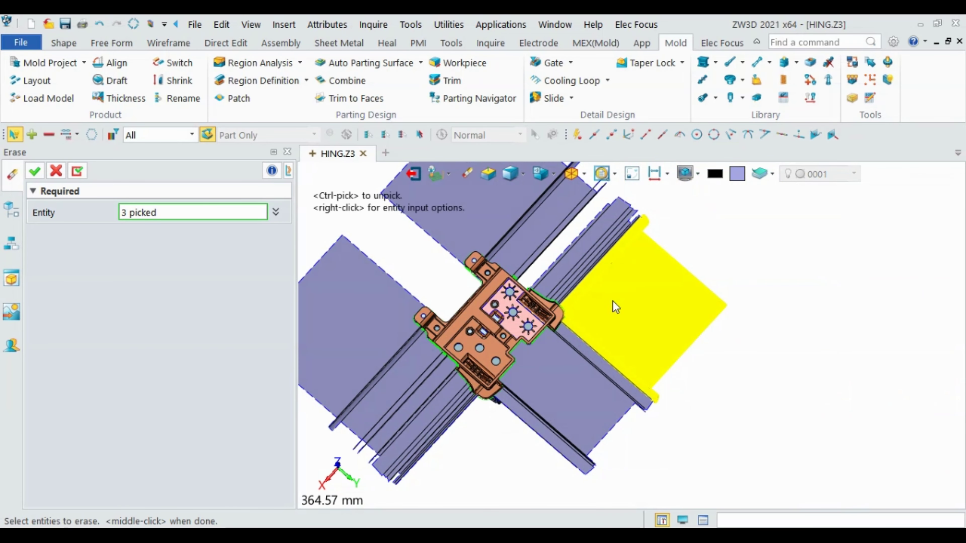
pyautogui.click(79, 173)
# - Erase the three dark faces beside the part corner as Erase4
pyautogui.scroll(-3, 731, 326)
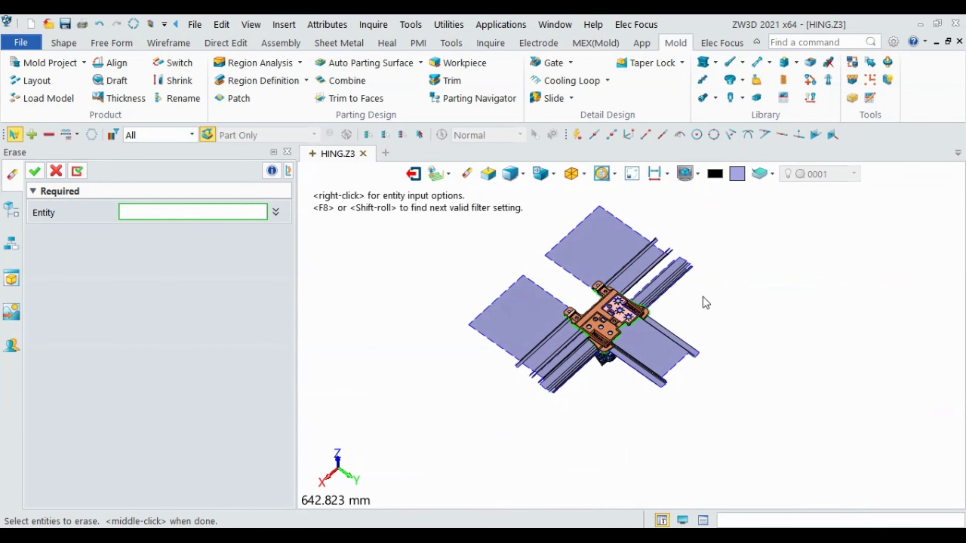
pyautogui.scroll(6, 648, 326)
pyautogui.scroll(5, 647, 326)
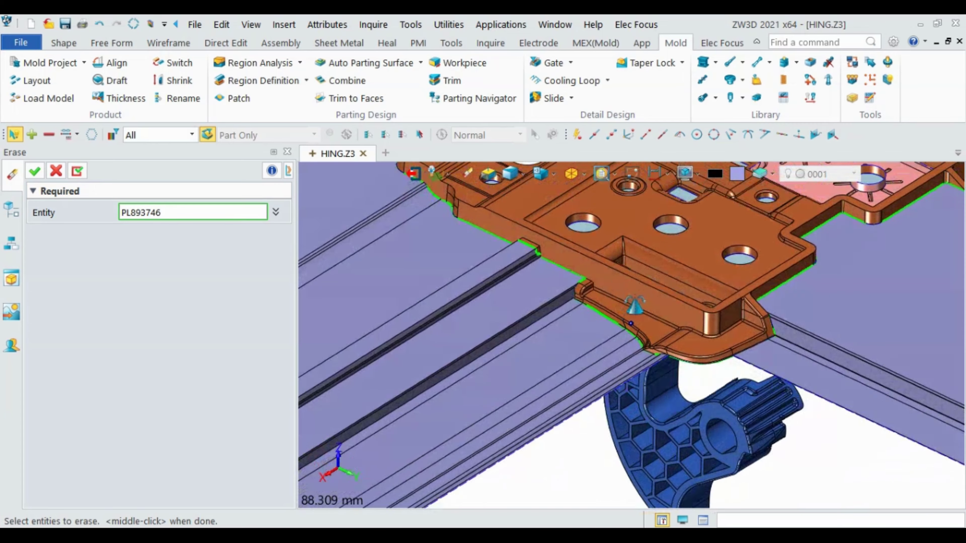
pyautogui.moveTo(648, 304); pyautogui.dragTo(624, 315, button='right')
pyautogui.scroll(4, 565, 292)
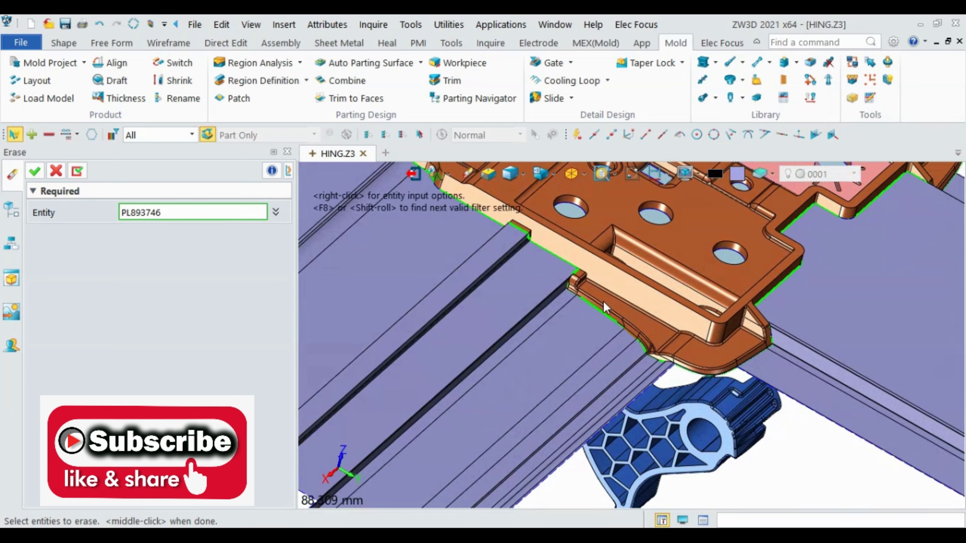
pyautogui.scroll(4, 565, 292)
pyautogui.scroll(3, 641, 342)
pyautogui.click(632, 323)
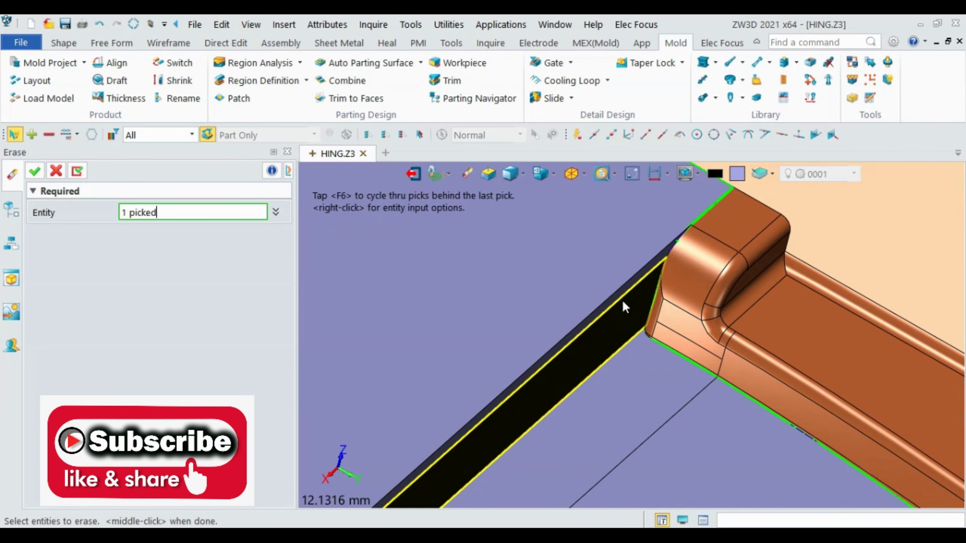
pyautogui.click(627, 297)
pyautogui.scroll(-5, 639, 305)
pyautogui.scroll(5, 647, 297)
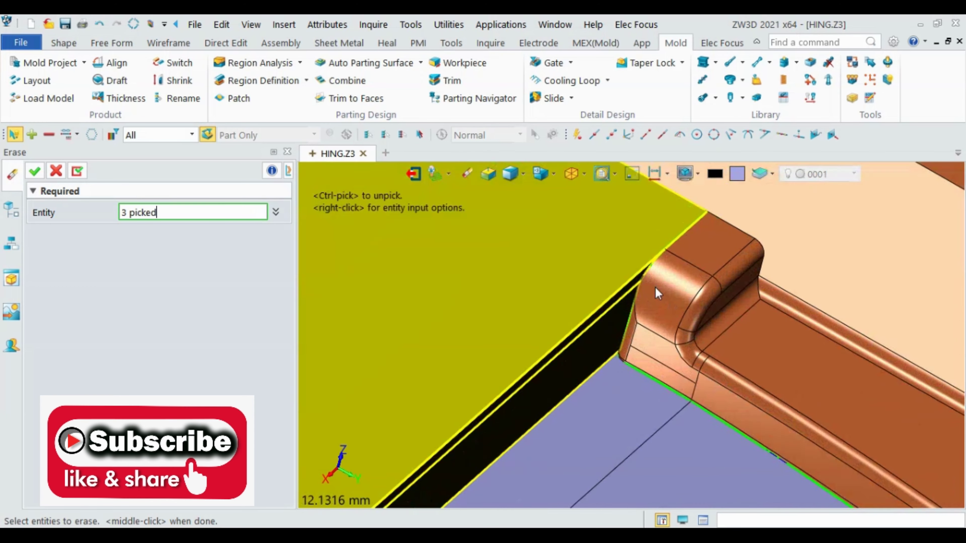
pyautogui.scroll(5, 645, 295)
pyautogui.scroll(-3, 645, 295)
pyautogui.click(602, 342)
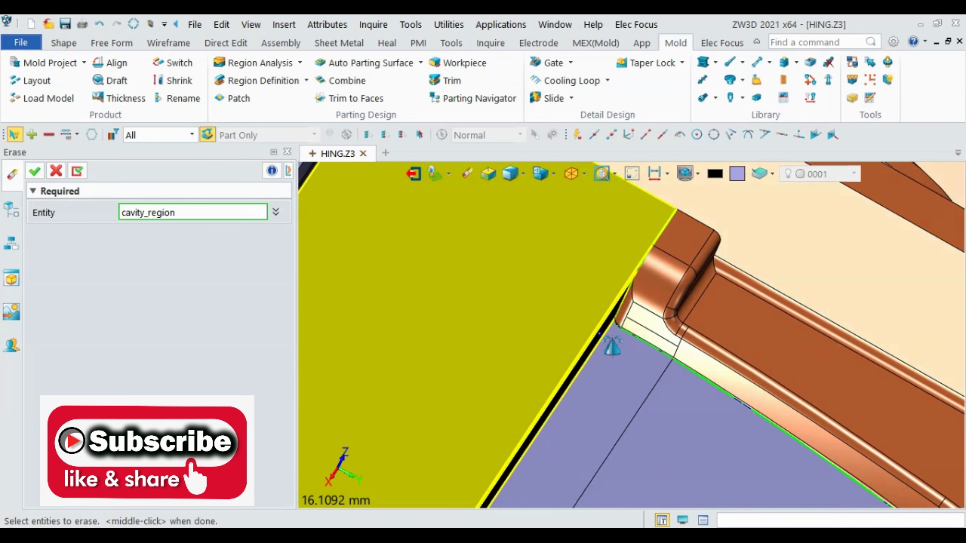
pyautogui.click(78, 173)
# - Erase one more stray face along the part edge as Erase5
pyautogui.scroll(-3, 505, 281)
pyautogui.scroll(-3, 501, 306)
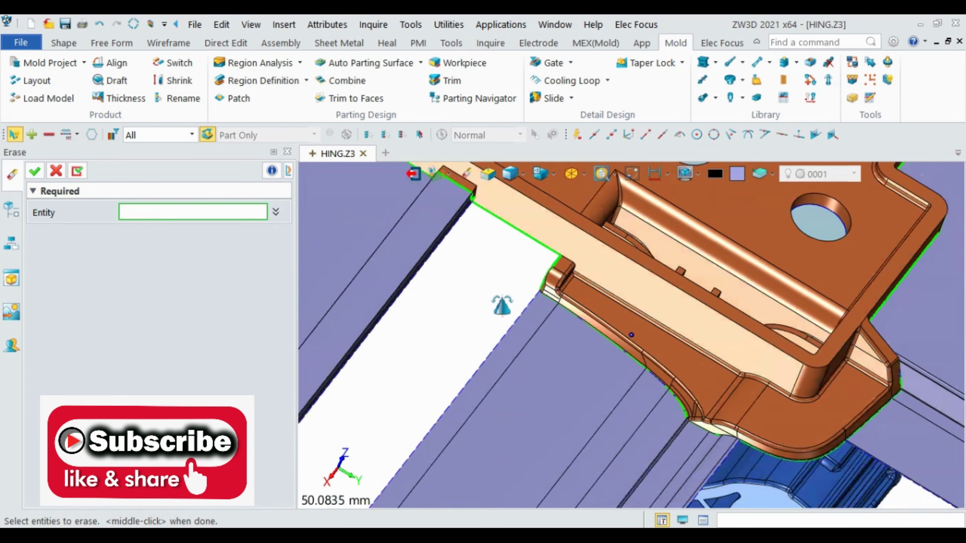
pyautogui.moveTo(501, 307); pyautogui.dragTo(541, 319, button='middle')
pyautogui.click(532, 320)
pyautogui.scroll(3, 546, 324)
pyautogui.scroll(1, 545, 323)
pyautogui.middleClick(479, 287)
pyautogui.scroll(-3, 479, 287)
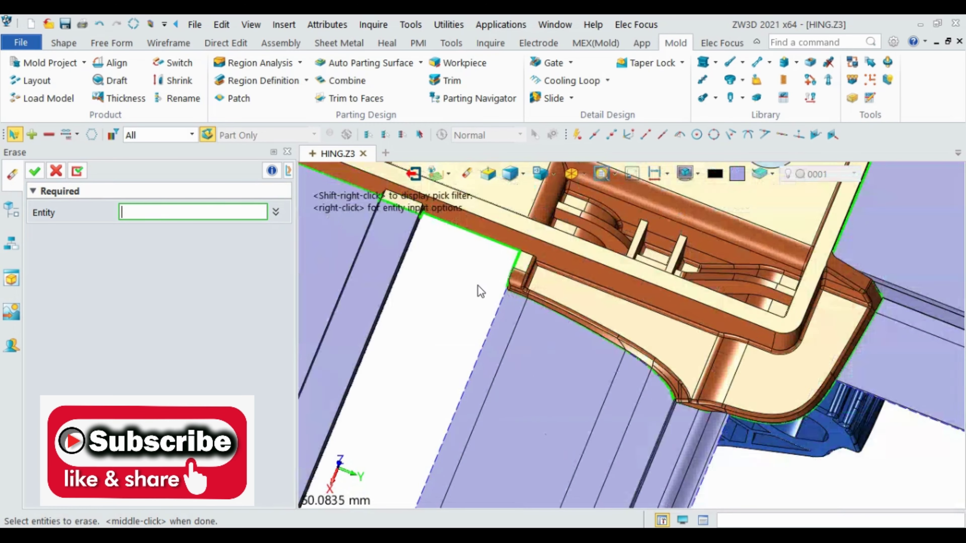
pyautogui.moveTo(479, 287)
pyautogui.mouseDown(button='middle')
pyautogui.moveTo(631, 335)
pyautogui.moveTo(483, 292)
pyautogui.mouseUp(button='middle')
# - Finish the erase, adding Erase6 to the history
pyautogui.click(35, 172)
pyautogui.scroll(-5, 571, 304)
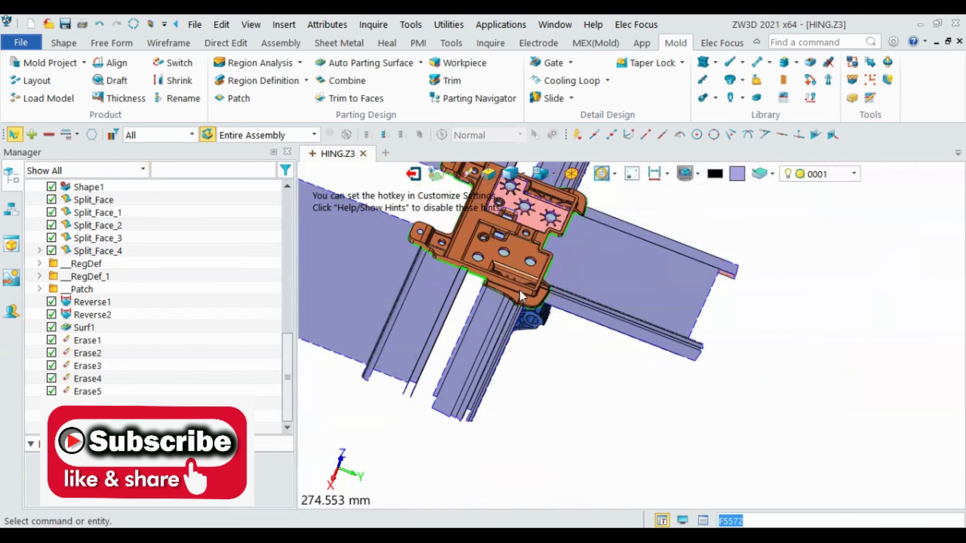
pyautogui.scroll(-1, 570, 305)
pyautogui.moveTo(570, 305); pyautogui.dragTo(649, 321, button='middle')
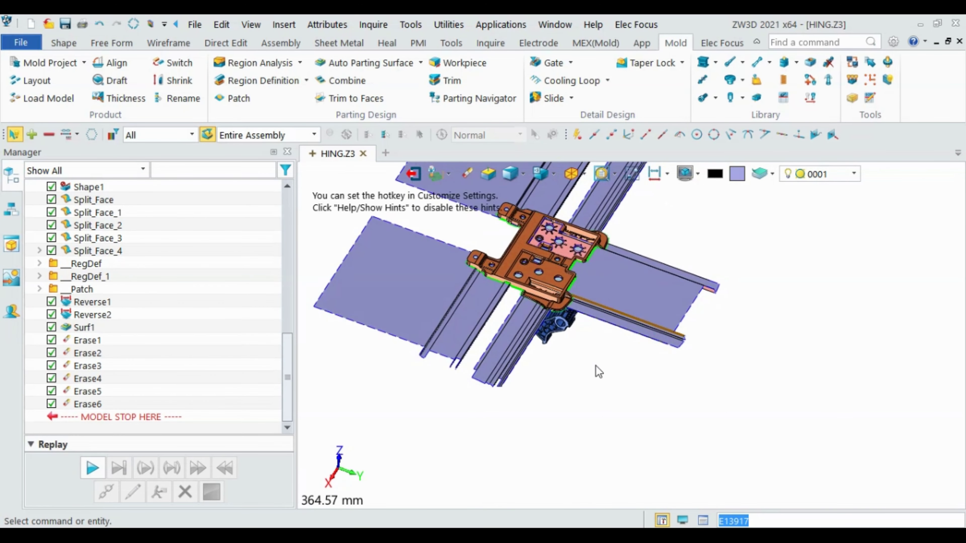
pyautogui.scroll(2, 598, 371)
# - Reopen the Auto Parting Surface command list on the Mold tab
pyautogui.moveTo(598, 371); pyautogui.dragTo(592, 396, button='middle')
pyautogui.scroll(3, 526, 345)
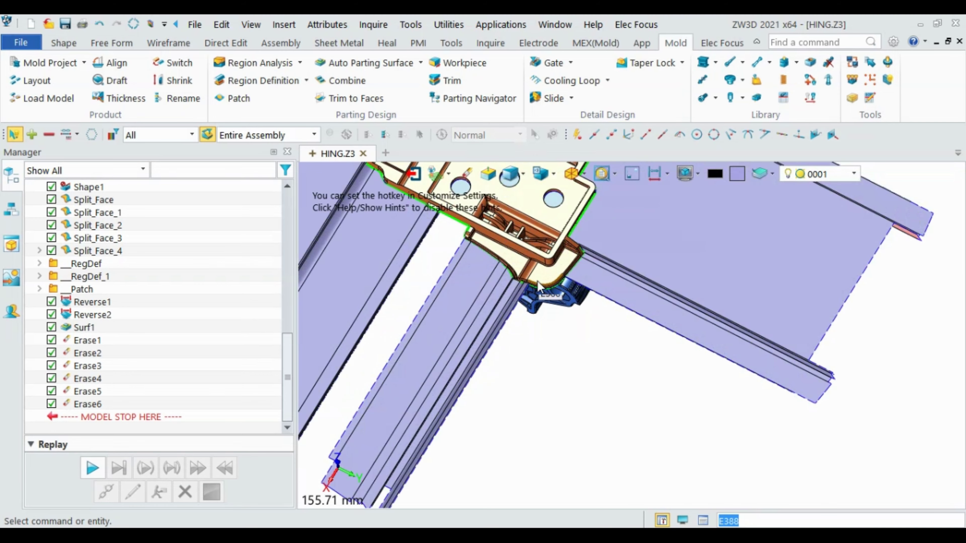
pyautogui.scroll(6, 571, 324)
pyautogui.scroll(-4, 614, 292)
pyautogui.scroll(-3, 540, 279)
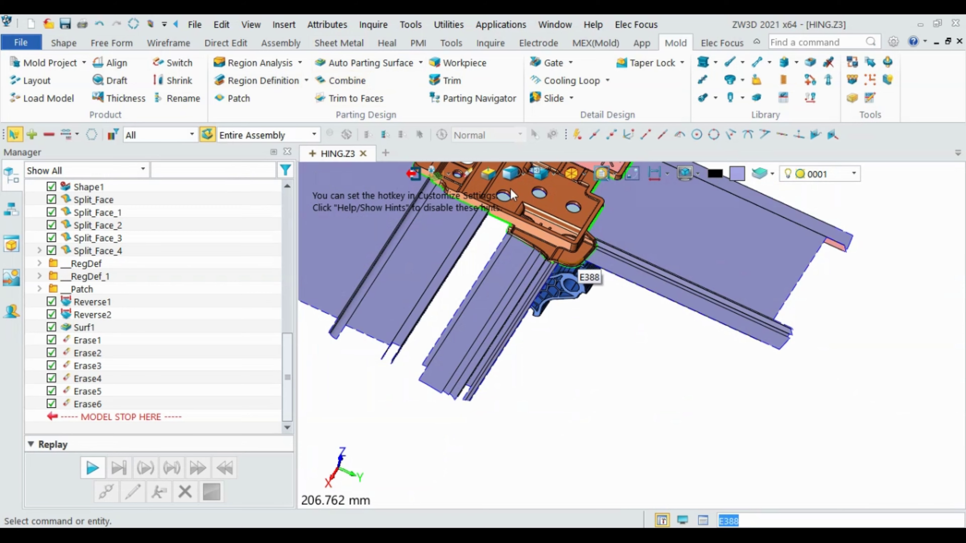
pyautogui.click(420, 63)
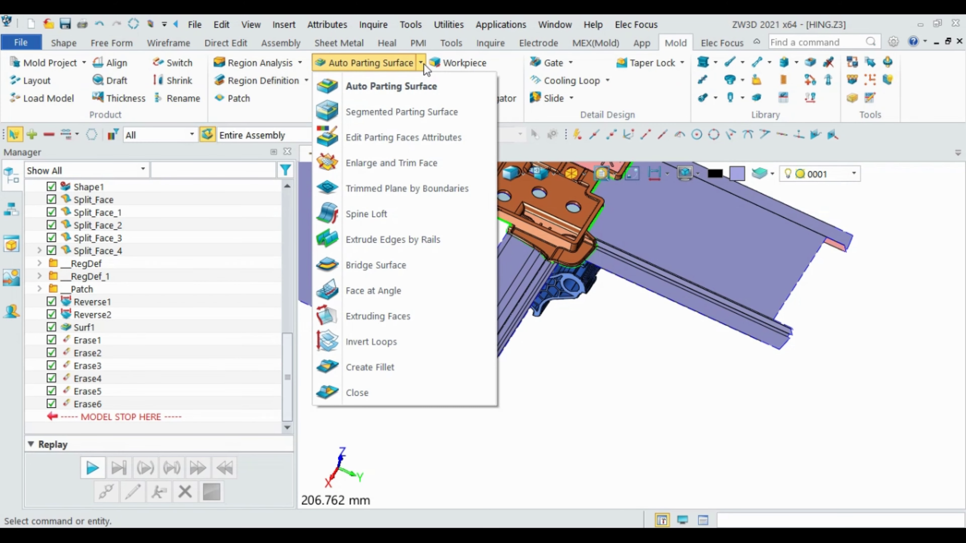
# - Start Extrude Edges by Rails and pick the curved underside edge as the profile
pyautogui.click(385, 240)
pyautogui.scroll(3, 589, 278)
pyautogui.scroll(4, 581, 262)
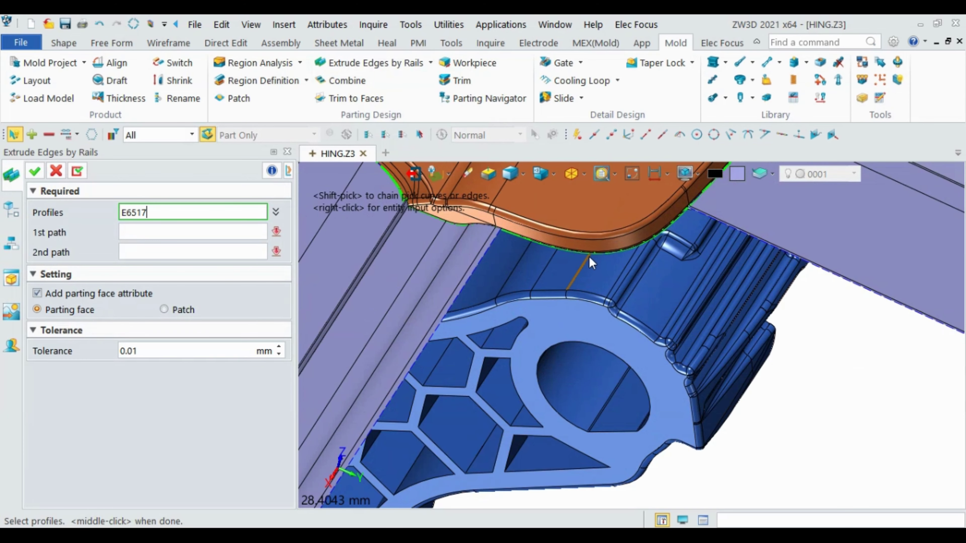
pyautogui.scroll(5, 540, 242)
pyautogui.scroll(1, 494, 228)
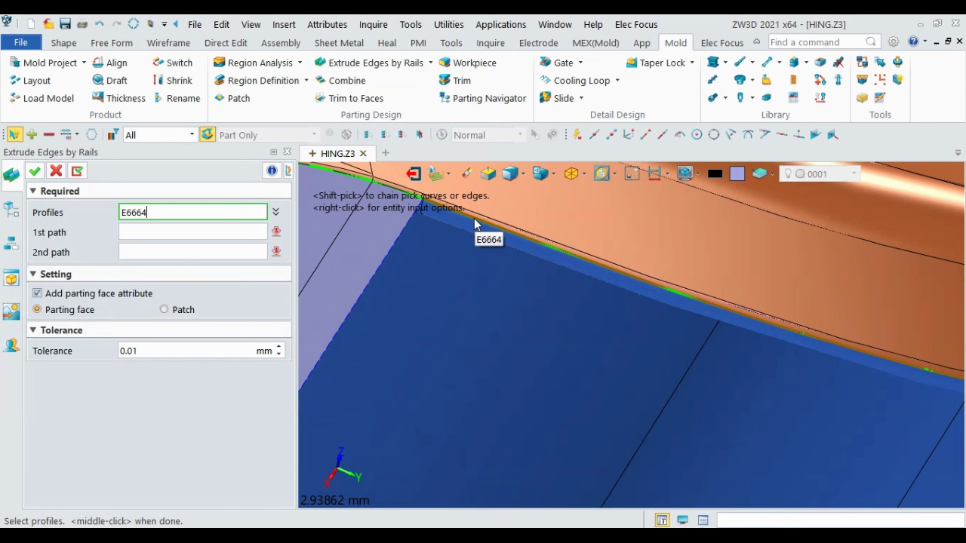
pyautogui.scroll(-3, 501, 242)
pyautogui.scroll(3, 506, 269)
pyautogui.scroll(1, 505, 268)
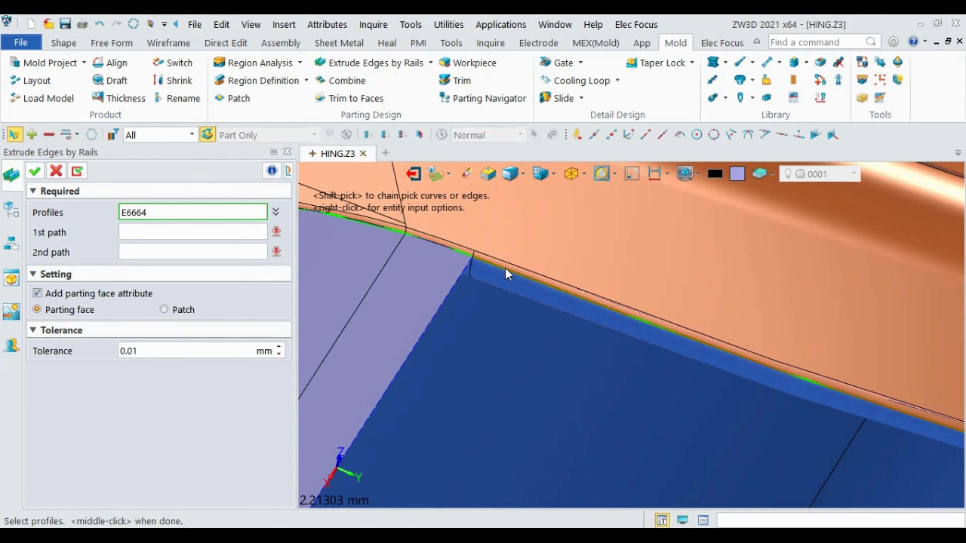
pyautogui.click(505, 267)
pyautogui.scroll(-5, 442, 259)
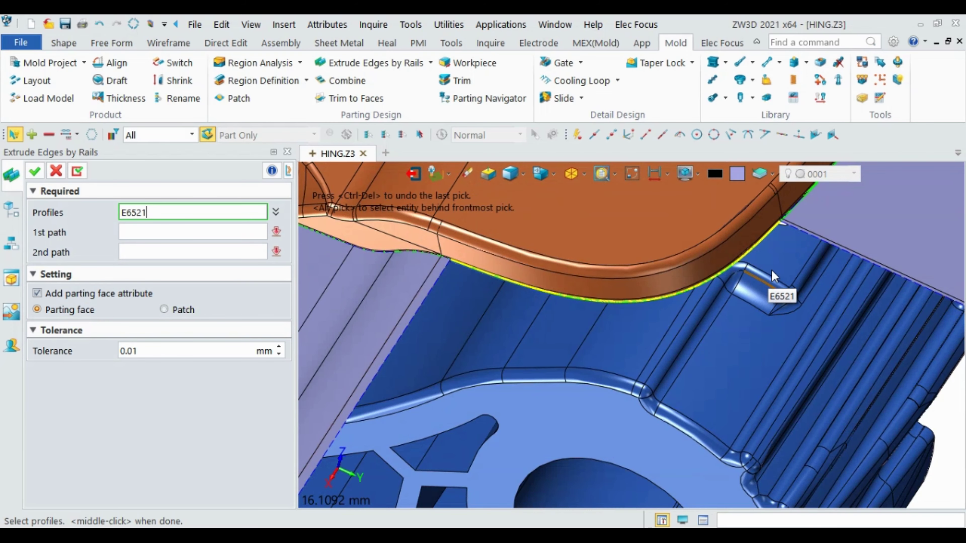
pyautogui.scroll(1, 772, 273)
pyautogui.scroll(1, 718, 261)
pyautogui.scroll(1, 733, 235)
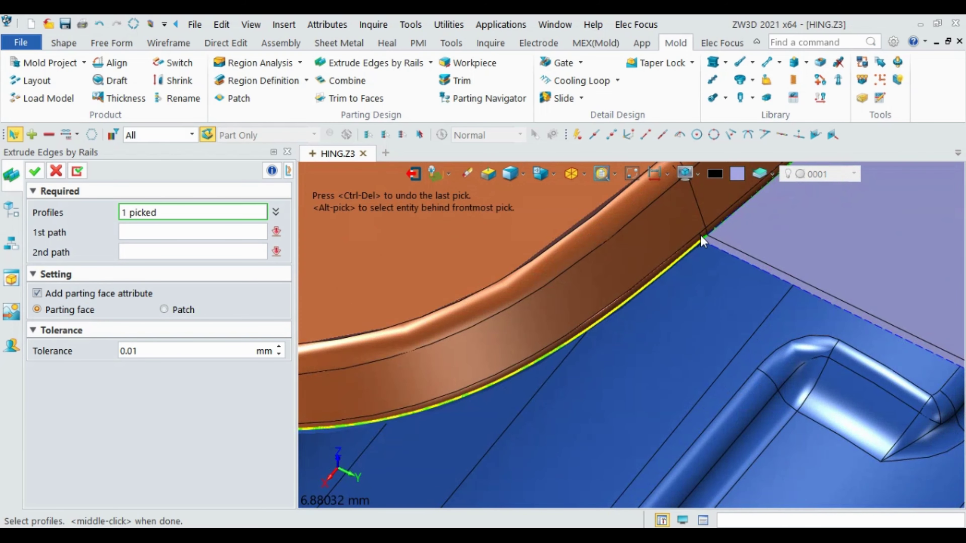
pyautogui.scroll(1, 702, 236)
pyautogui.scroll(-1, 702, 236)
pyautogui.scroll(-4, 701, 235)
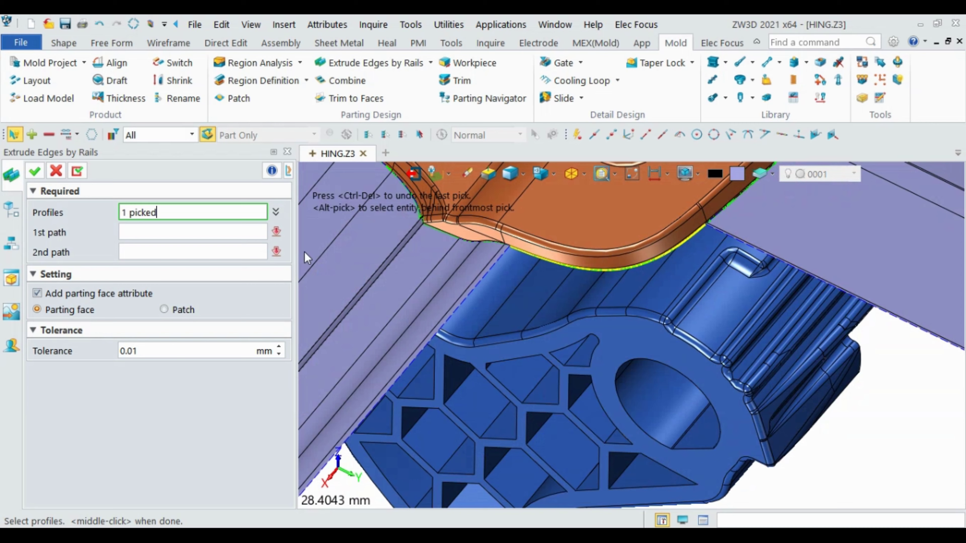
# - Pick the right-hand and left-hand edges as rails, then orbit to check the fan-shaped preview
pyautogui.click(245, 236)
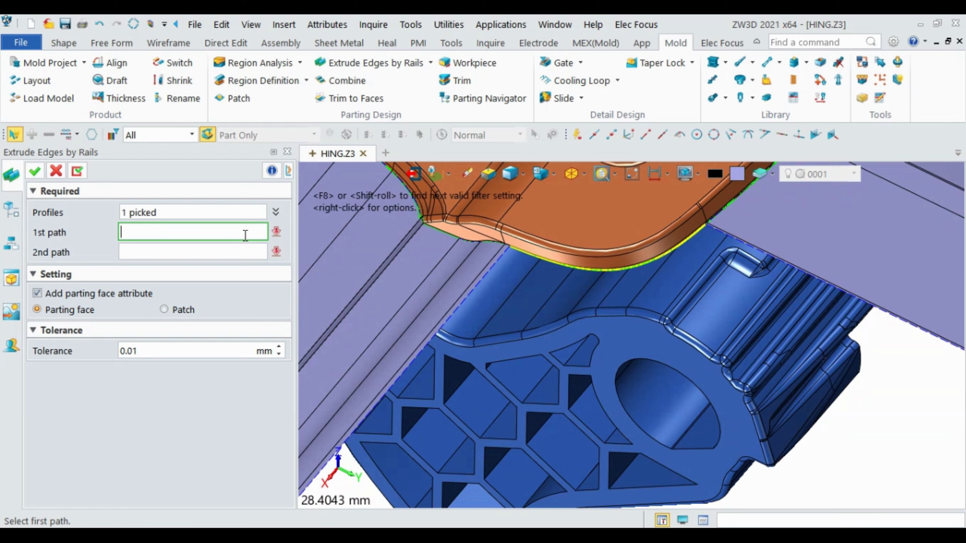
pyautogui.click(723, 239)
pyautogui.click(474, 285)
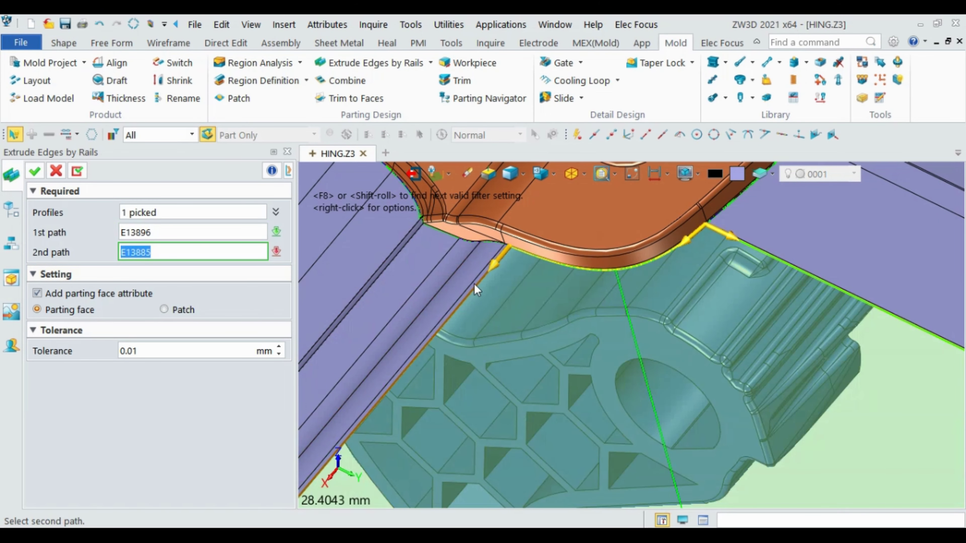
pyautogui.scroll(-5, 490, 276)
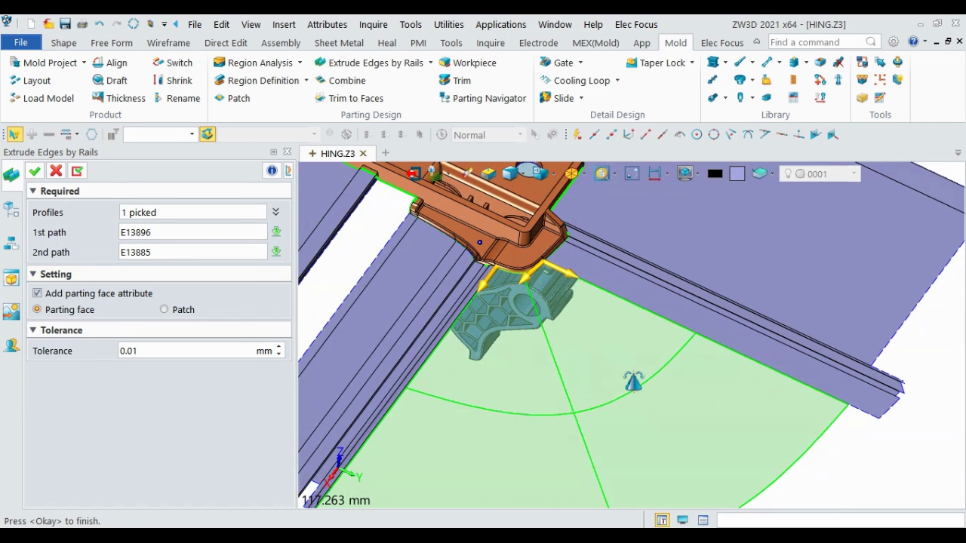
pyautogui.scroll(-3, 635, 315)
pyautogui.moveTo(678, 408); pyautogui.dragTo(690, 443, button='middle')
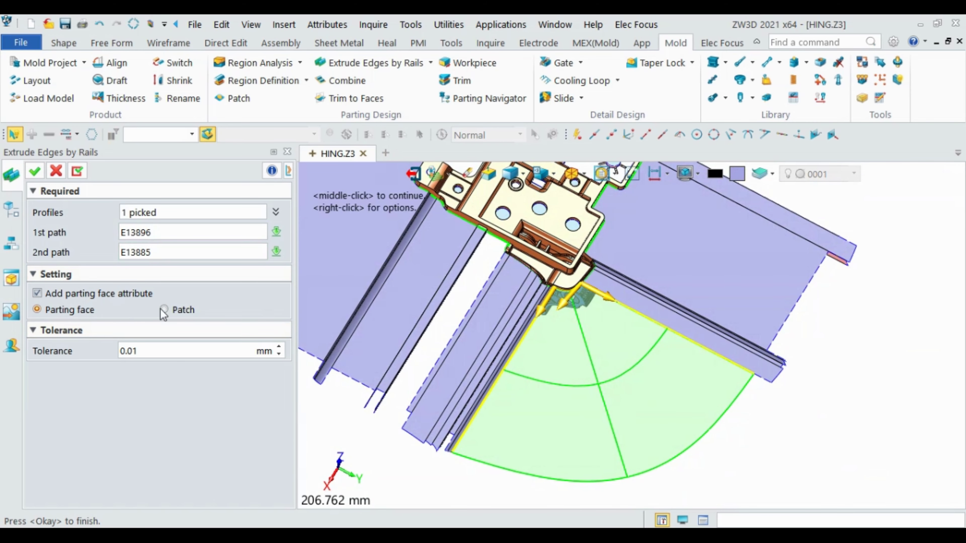
pyautogui.moveTo(623, 375)
pyautogui.mouseDown(button='middle')
pyautogui.moveTo(623, 425)
pyautogui.moveTo(511, 373)
pyautogui.mouseUp(button='middle')
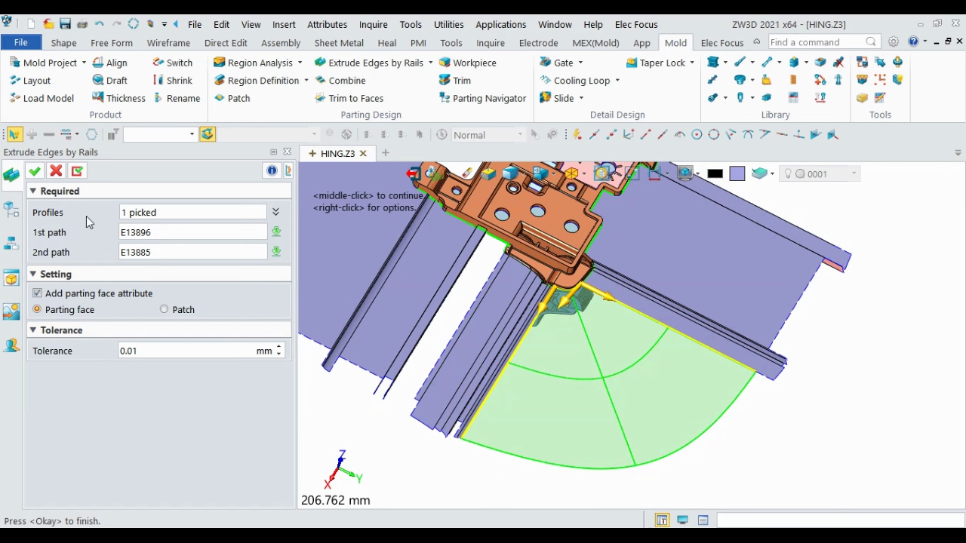
# - Accept the first extruded parting face and orbit to view the part from below
pyautogui.click(77, 172)
pyautogui.scroll(-3, 647, 380)
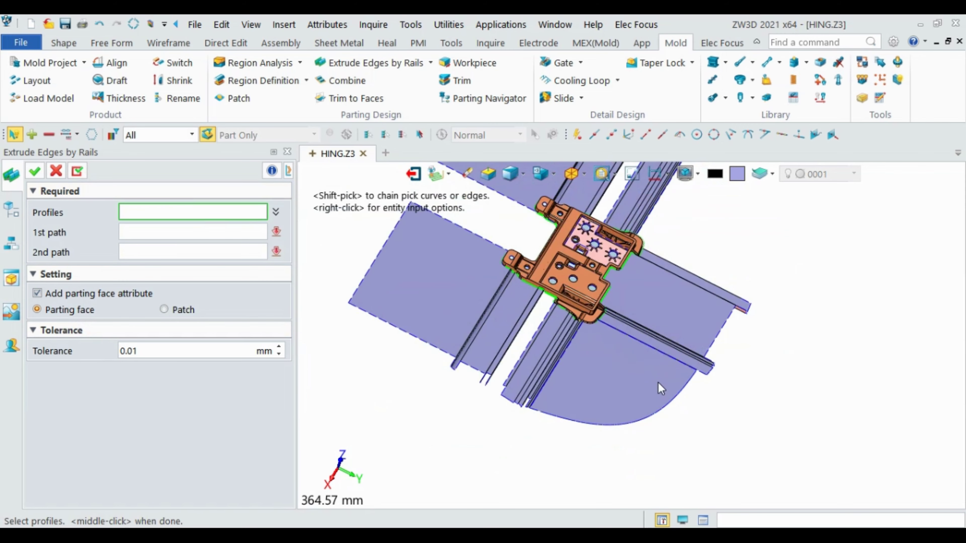
pyautogui.moveTo(658, 382)
pyautogui.mouseDown(button='middle')
pyautogui.moveTo(537, 385)
pyautogui.moveTo(690, 378)
pyautogui.moveTo(727, 395)
pyautogui.mouseUp(button='middle')
pyautogui.scroll(3, 761, 405)
pyautogui.moveTo(798, 417); pyautogui.dragTo(813, 422, button='middle')
pyautogui.scroll(6, 729, 346)
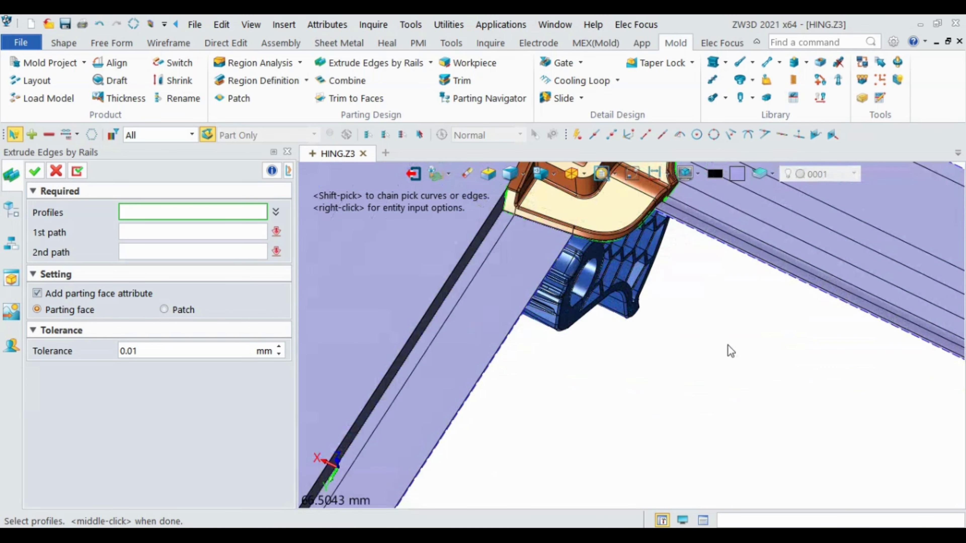
pyautogui.scroll(4, 636, 214)
pyautogui.scroll(1, 658, 260)
pyautogui.click(660, 262)
pyautogui.scroll(3, 643, 263)
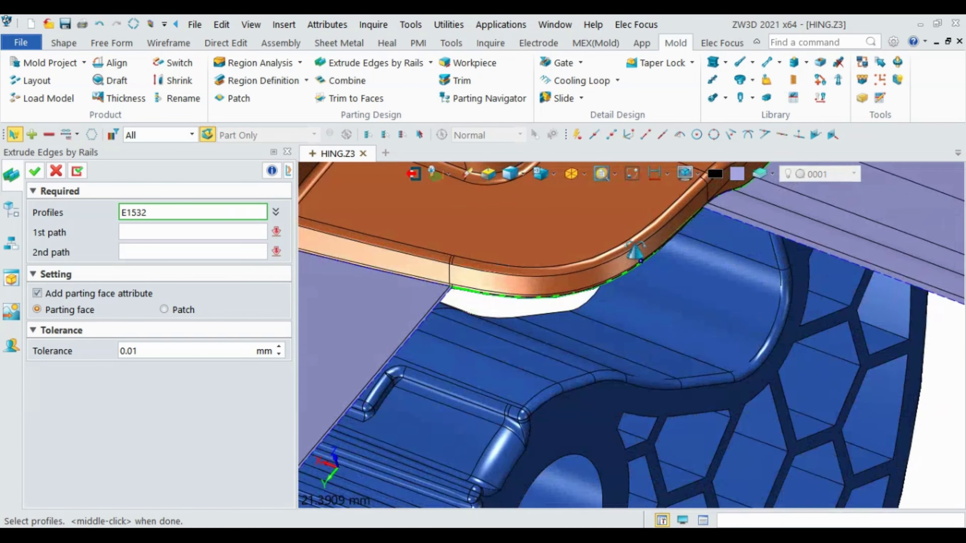
pyautogui.scroll(3, 684, 240)
pyautogui.scroll(4, 727, 217)
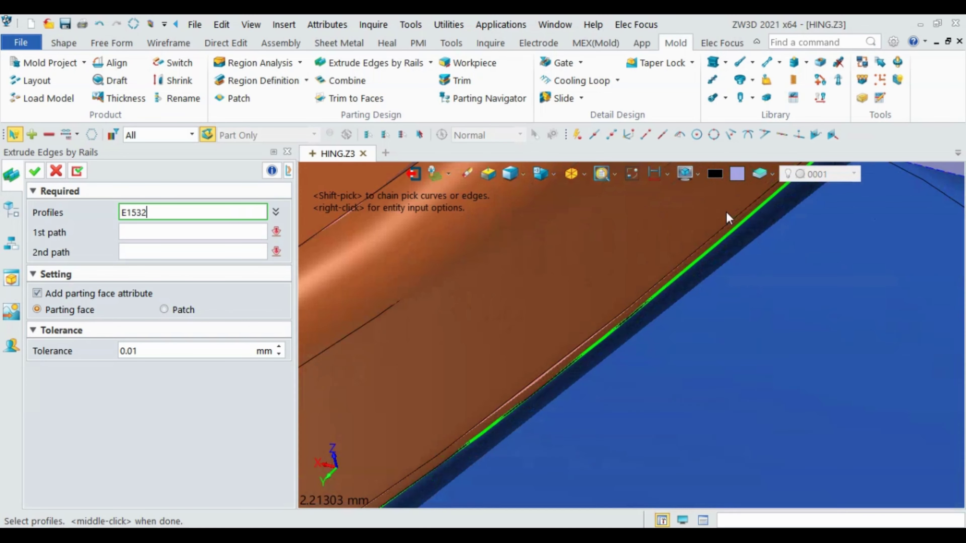
# - Pick the hinge's other curved underside edge as the new profile
pyautogui.click(731, 240)
pyautogui.scroll(-10, 664, 256)
pyautogui.scroll(9, 416, 340)
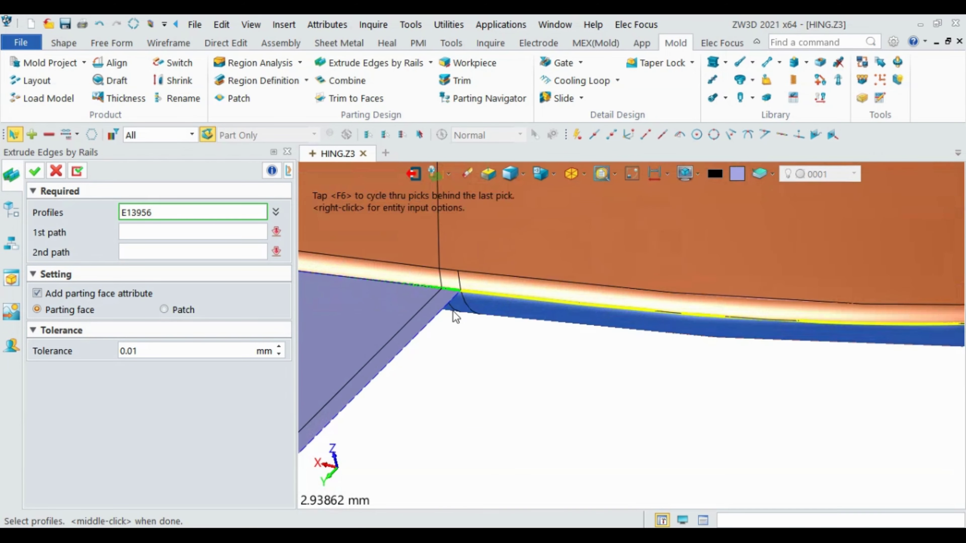
pyautogui.scroll(-9, 457, 259)
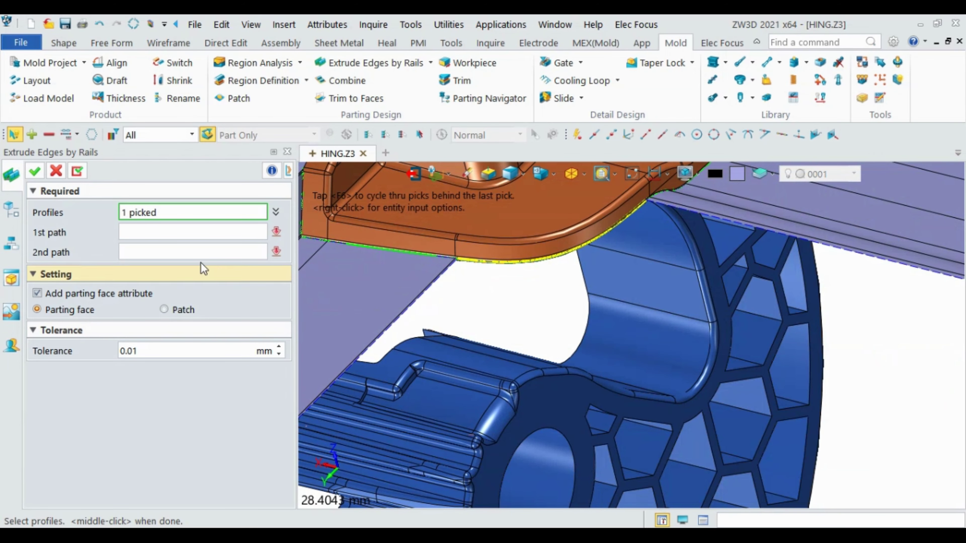
pyautogui.click(184, 233)
pyautogui.scroll(4, 479, 312)
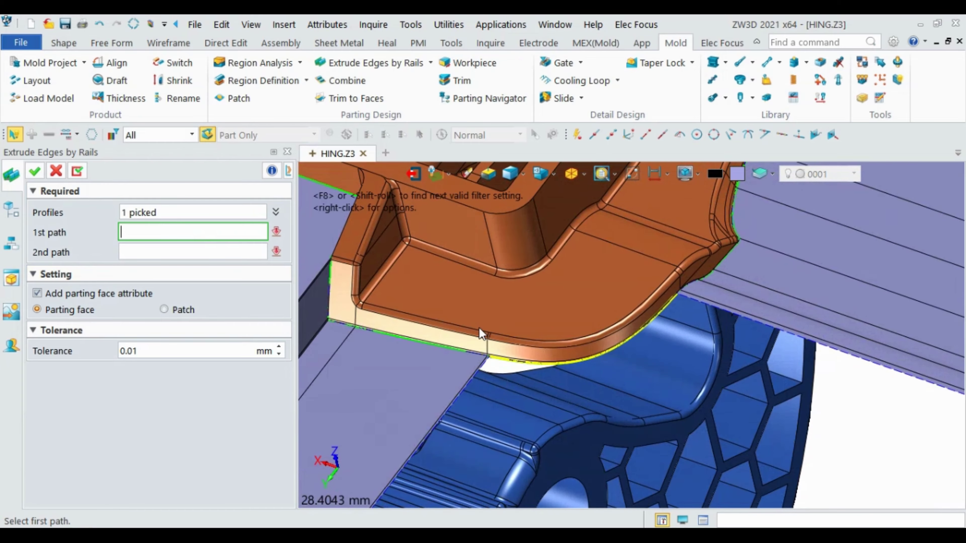
pyautogui.scroll(5, 489, 350)
pyautogui.scroll(3, 503, 361)
# - Pick rails E13956 and E13966 to preview the second fan-shaped parting face
pyautogui.click(508, 352)
pyautogui.scroll(-6, 508, 351)
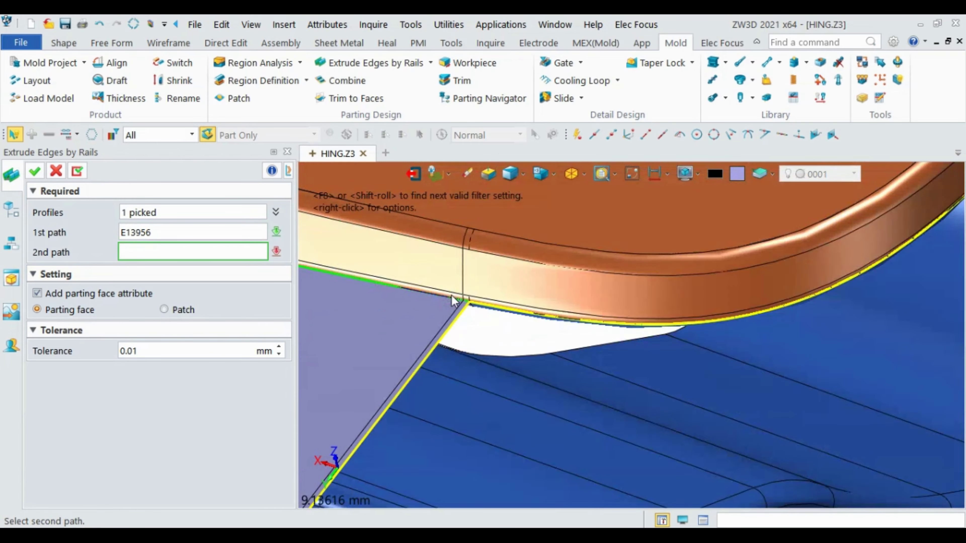
pyautogui.click(451, 295)
pyautogui.scroll(-6, 452, 295)
pyautogui.scroll(4, 556, 285)
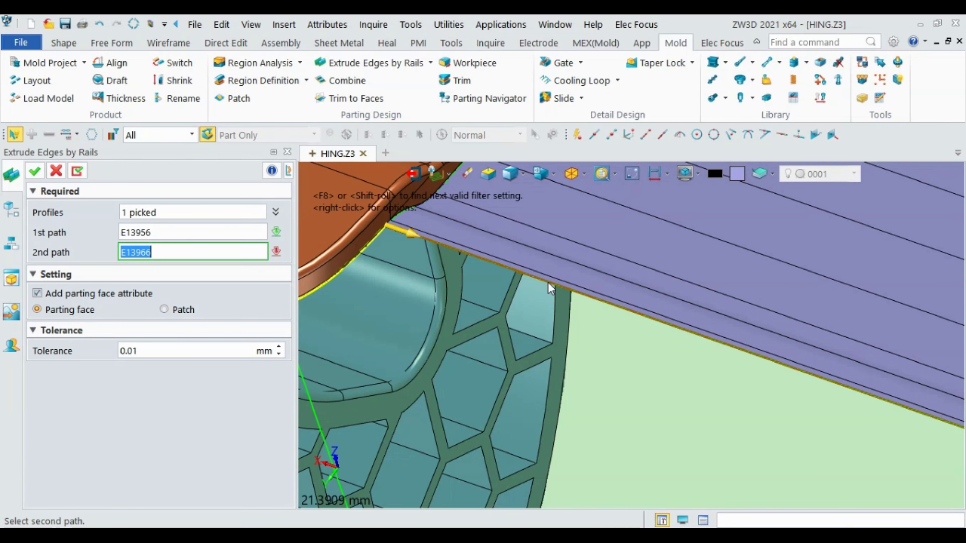
pyautogui.click(548, 282)
pyautogui.scroll(-10, 553, 280)
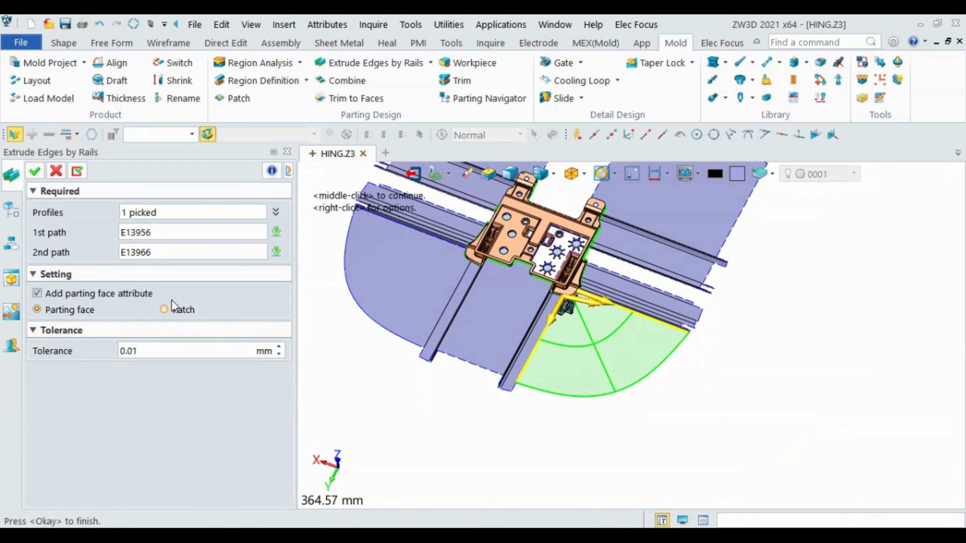
pyautogui.click(78, 172)
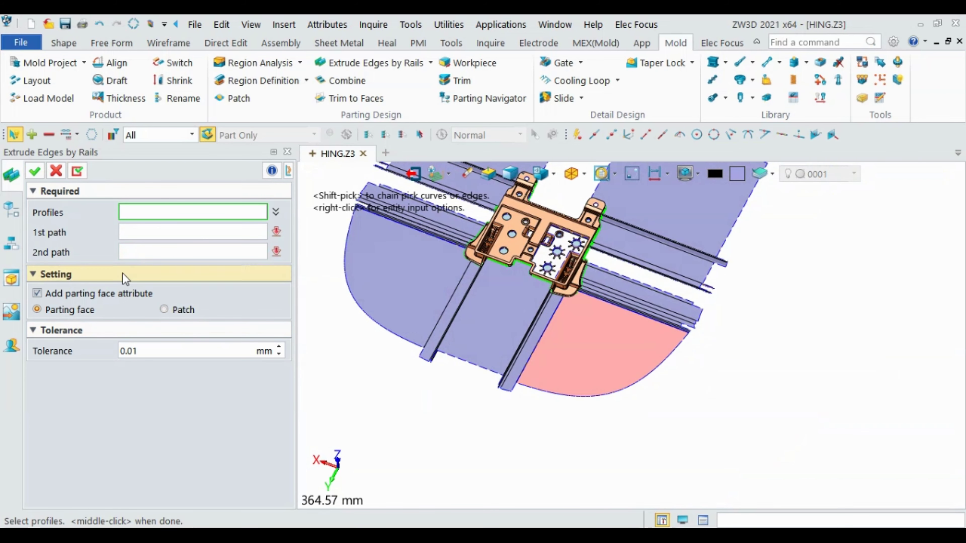
# - Close Extrude Edges by Rails after inspecting the new parting face
pyautogui.moveTo(515, 424); pyautogui.dragTo(524, 401, button='middle')
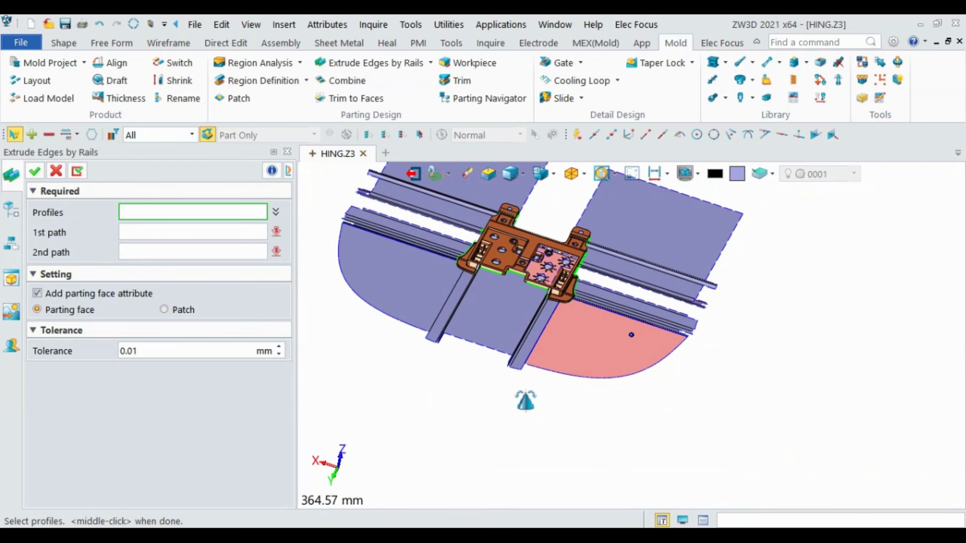
pyautogui.click(56, 171)
pyautogui.scroll(2, 578, 333)
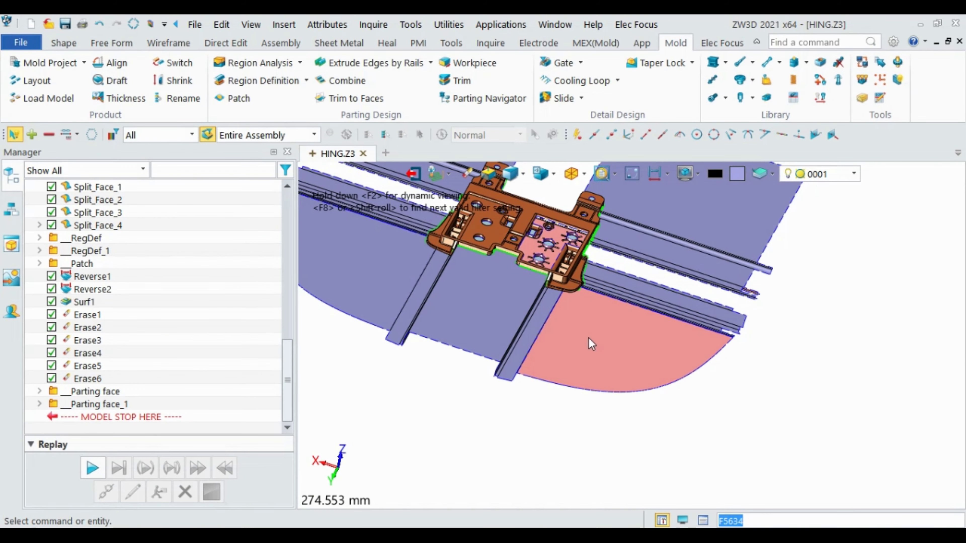
pyautogui.moveTo(577, 333); pyautogui.dragTo(581, 327, button='middle')
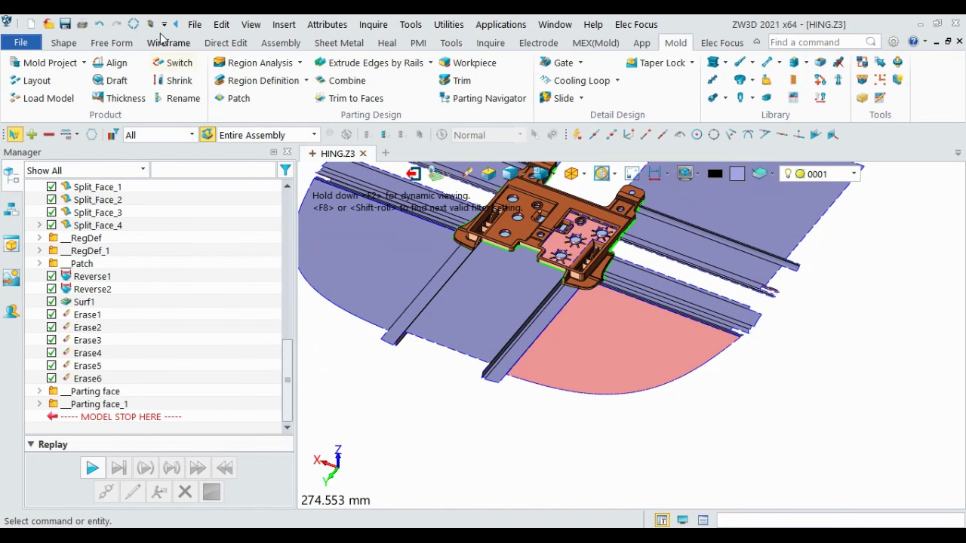
# - Reverse the pink face's direction so it matches the blue parting faces
pyautogui.click(174, 45)
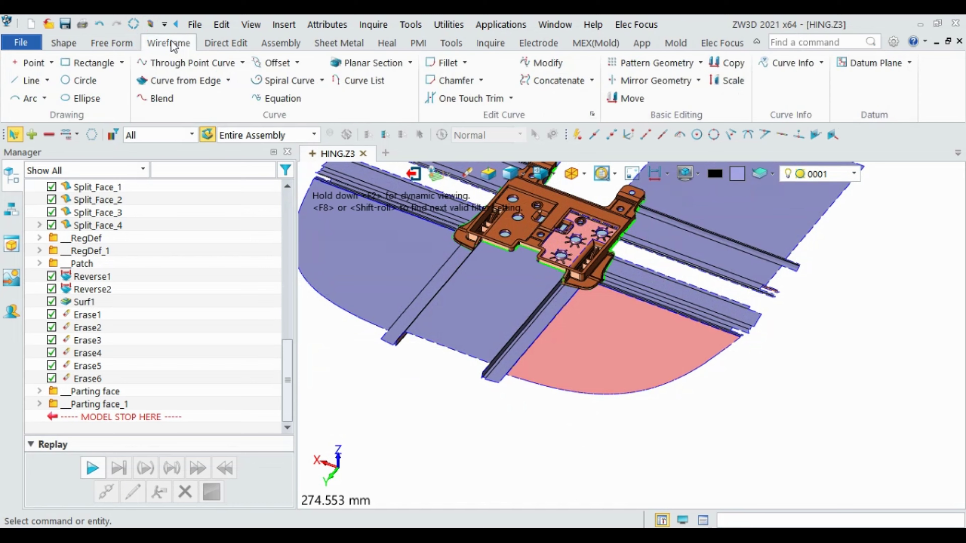
pyautogui.click(133, 46)
pyautogui.click(353, 101)
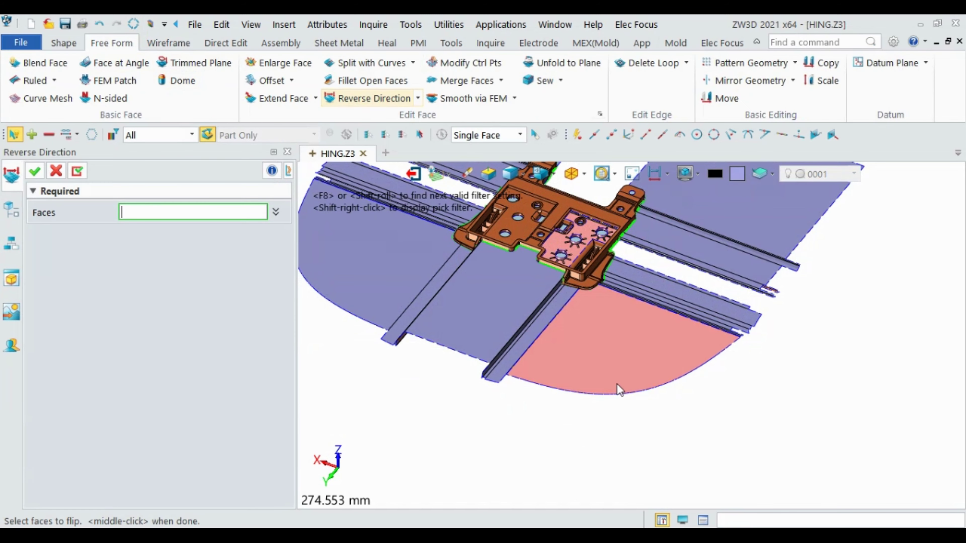
pyautogui.click(611, 376)
pyautogui.click(35, 172)
pyautogui.scroll(-3, 572, 440)
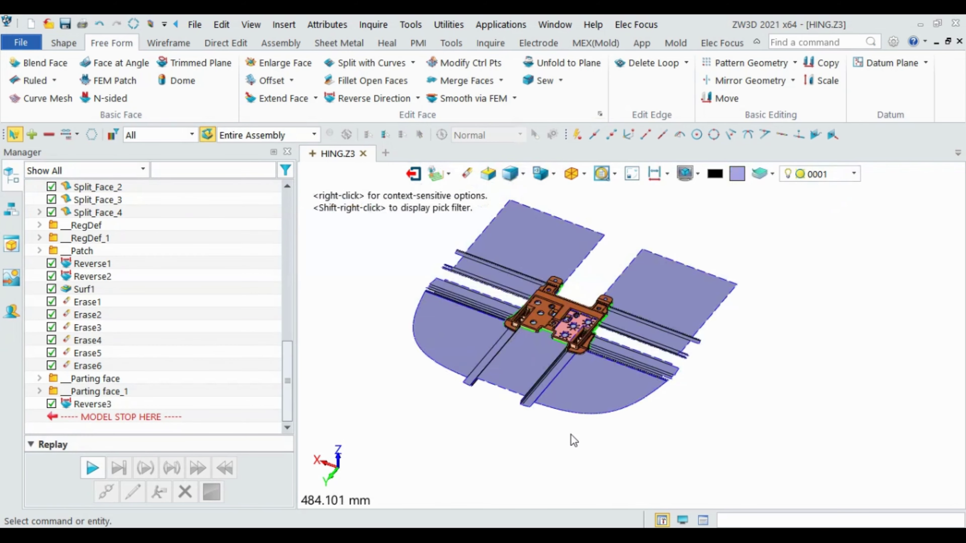
pyautogui.moveTo(571, 440)
pyautogui.mouseDown(button='middle')
pyautogui.moveTo(578, 449)
pyautogui.moveTo(582, 407)
pyautogui.moveTo(479, 442)
pyautogui.moveTo(496, 455)
pyautogui.moveTo(514, 401)
pyautogui.moveTo(540, 412)
pyautogui.mouseUp(button='middle')
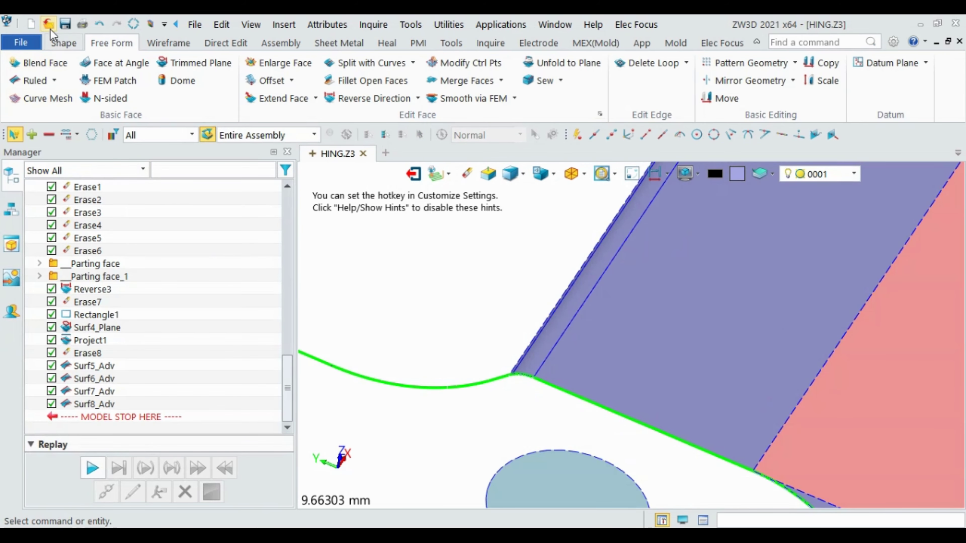
# - Undo Surf8_Adv and zoom in on the unfilled rounded slot outline
pyautogui.click(100, 28)
pyautogui.scroll(-5, 463, 400)
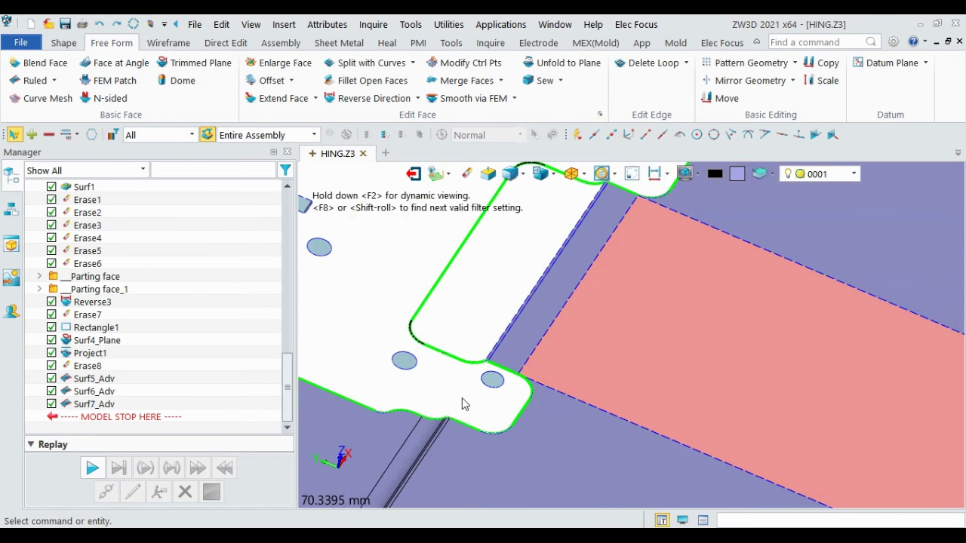
pyautogui.scroll(-2, 494, 312)
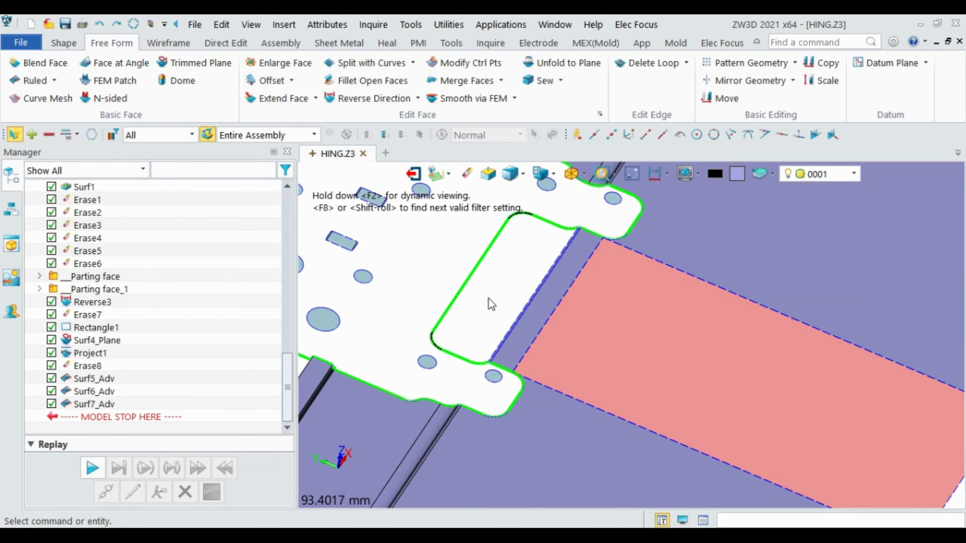
pyautogui.scroll(-1, 487, 303)
pyautogui.scroll(1, 462, 285)
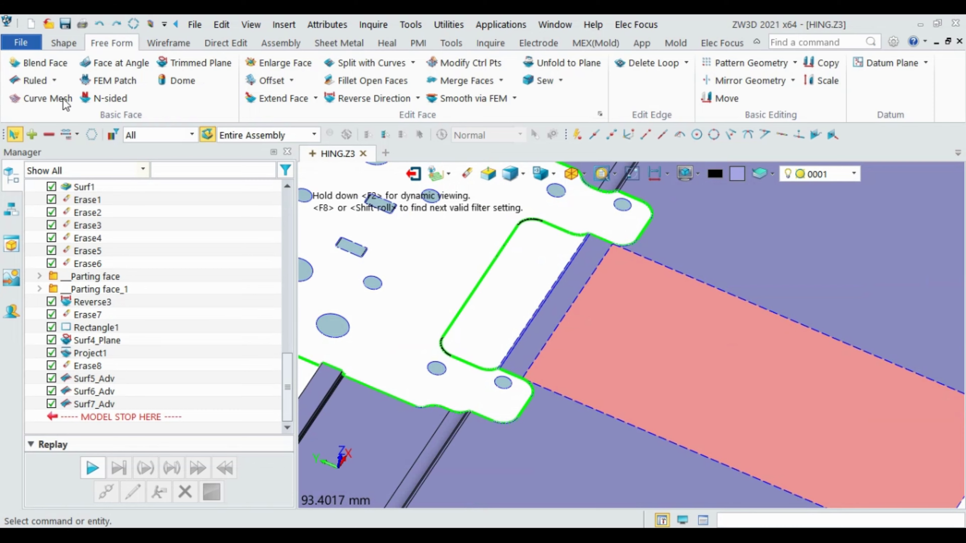
pyautogui.scroll(2, 479, 244)
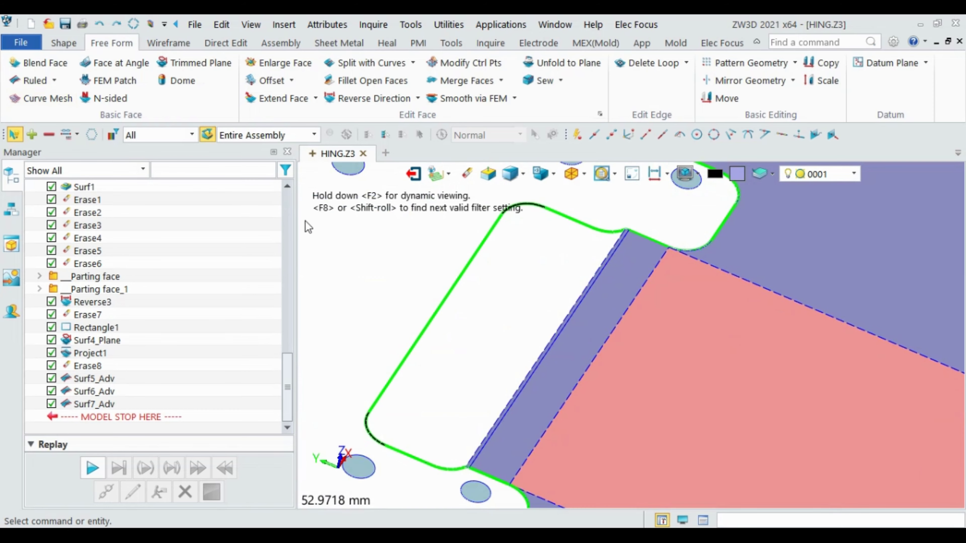
pyautogui.click(60, 102)
# - Pick the chain of slot-edge segments forming the first U curve
pyautogui.scroll(4, 517, 217)
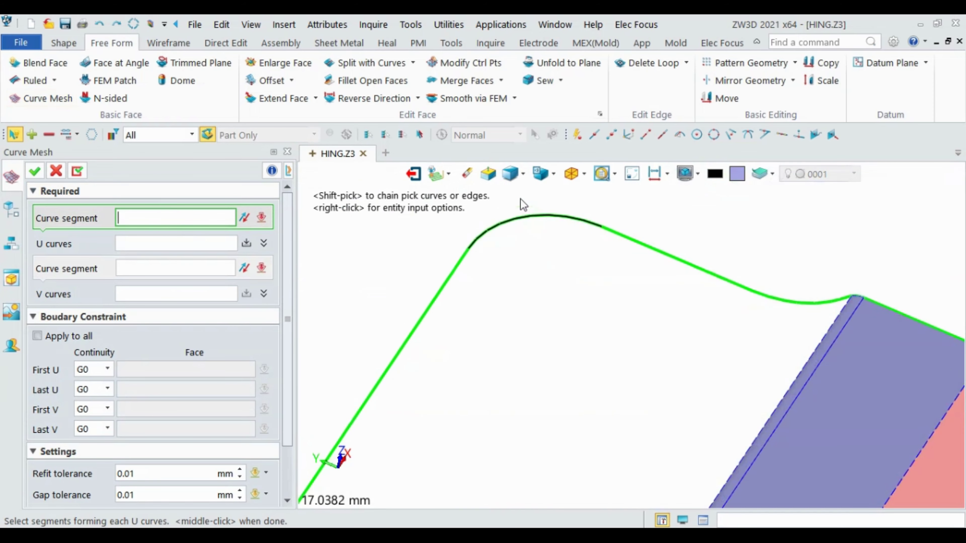
pyautogui.scroll(5, 844, 343)
pyautogui.scroll(4, 856, 302)
pyautogui.scroll(4, 845, 289)
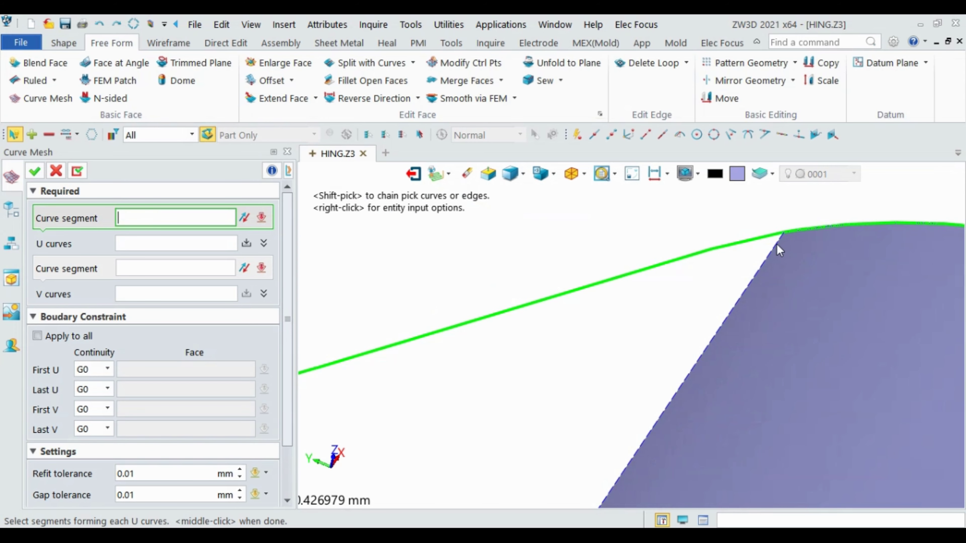
pyautogui.click(775, 236)
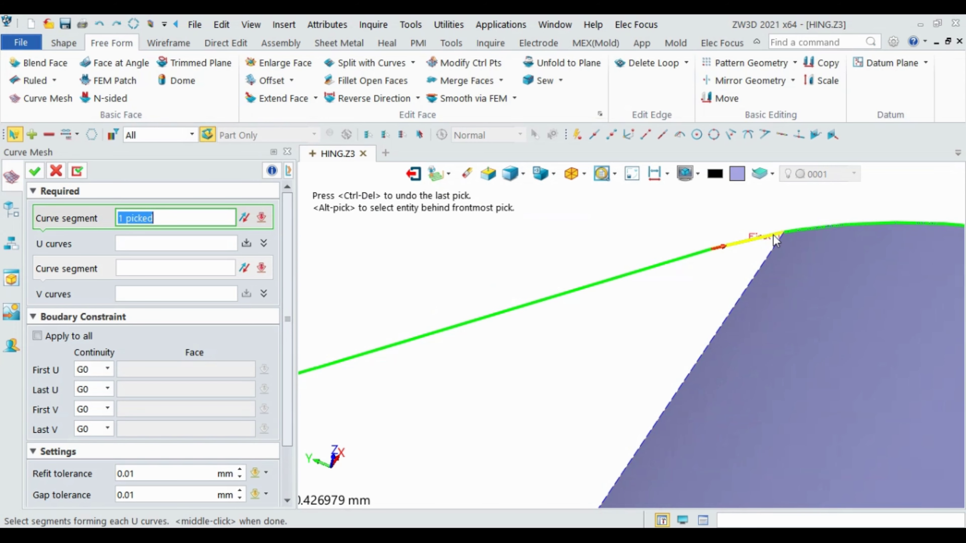
pyautogui.click(704, 252)
pyautogui.scroll(-3, 763, 254)
pyautogui.scroll(-3, 762, 254)
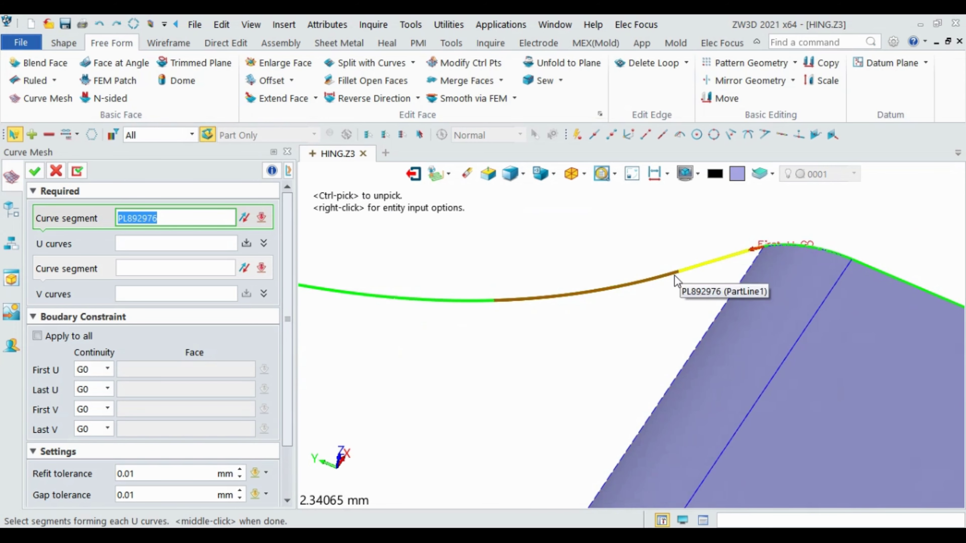
pyautogui.click(631, 286)
pyautogui.click(477, 304)
pyautogui.scroll(-3, 800, 281)
pyautogui.scroll(-2, 800, 281)
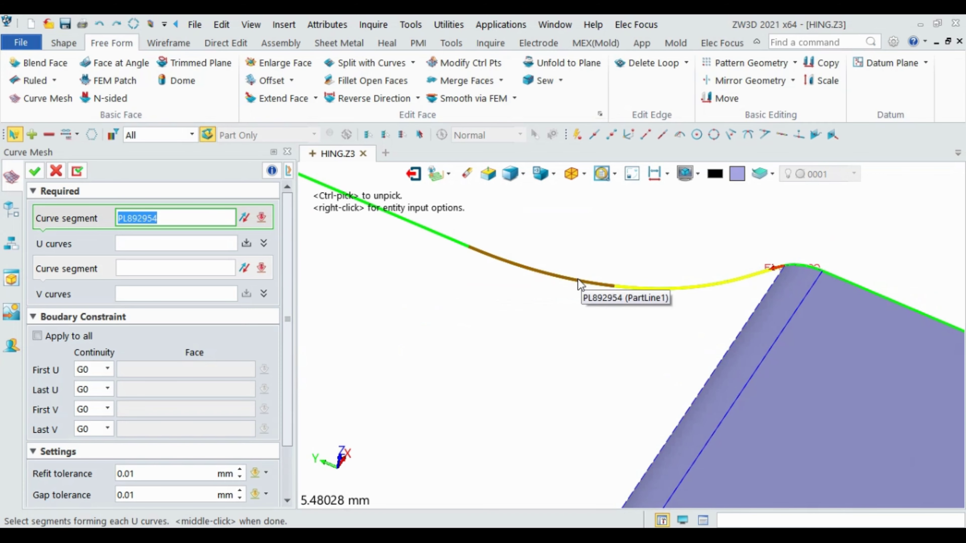
pyautogui.click(577, 288)
pyautogui.scroll(-3, 766, 297)
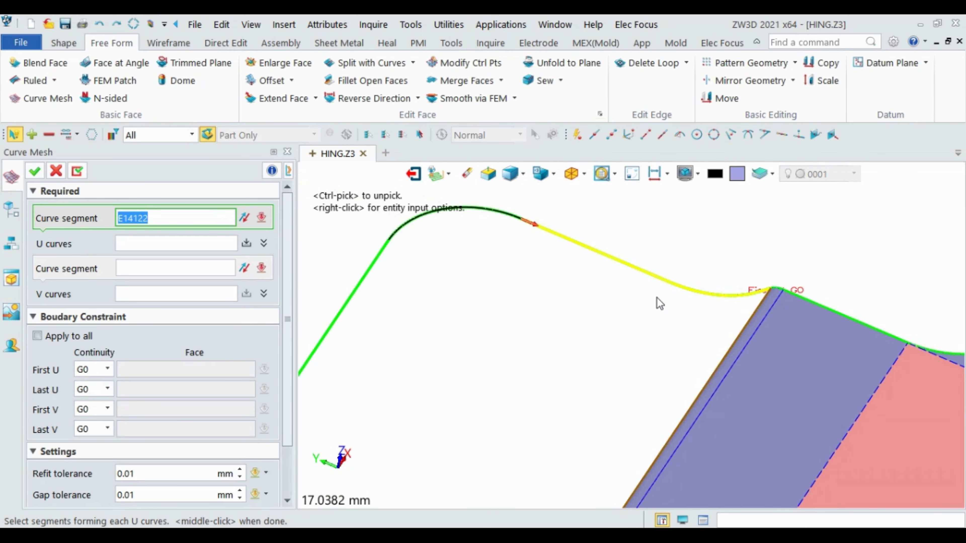
pyautogui.scroll(-2, 658, 281)
pyautogui.click(544, 251)
pyautogui.scroll(-3, 673, 215)
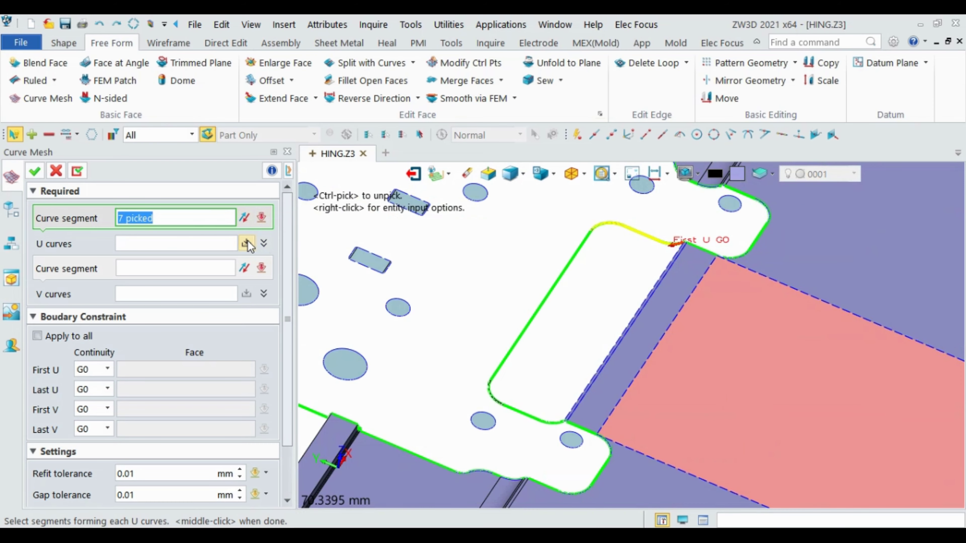
# - Pick the second U curve's segments, including its straight segment and corner arc
pyautogui.scroll(4, 524, 432)
pyautogui.scroll(4, 584, 442)
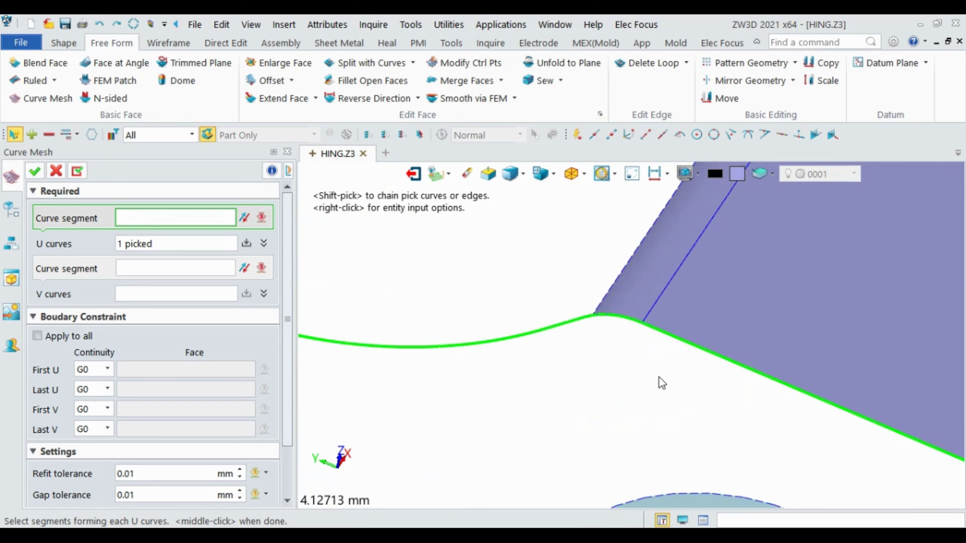
pyautogui.scroll(3, 662, 382)
pyautogui.click(493, 239)
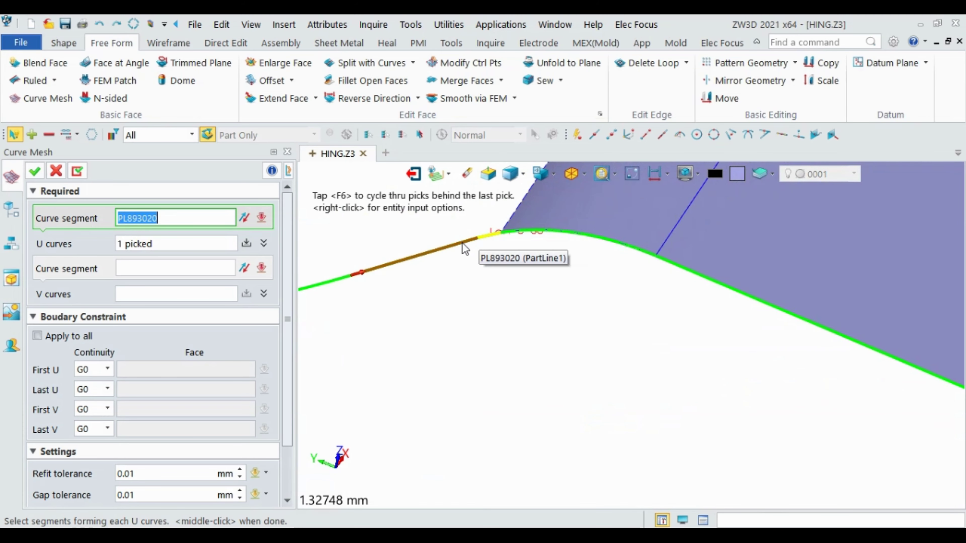
pyautogui.scroll(-3, 670, 294)
pyautogui.click(563, 295)
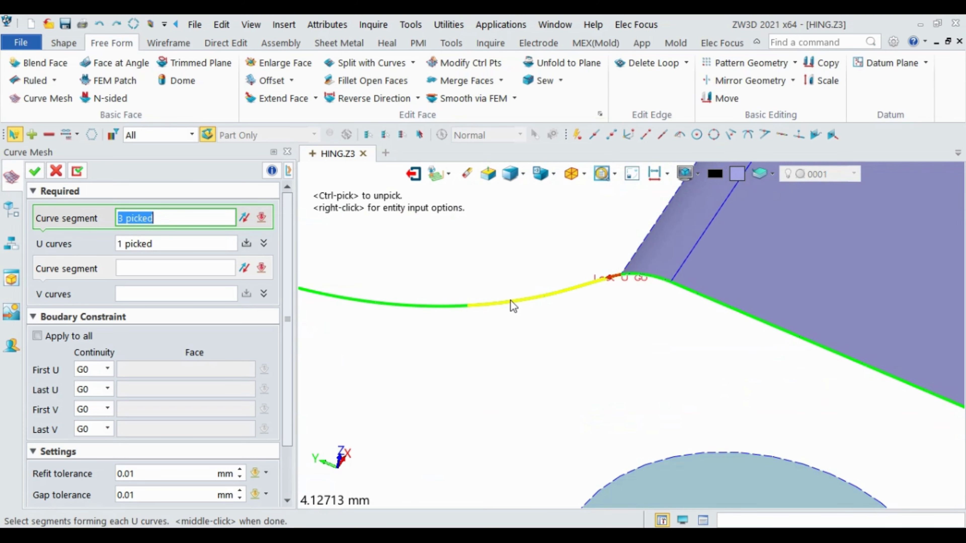
pyautogui.click(462, 306)
pyautogui.scroll(-1, 462, 312)
pyautogui.scroll(-1, 555, 327)
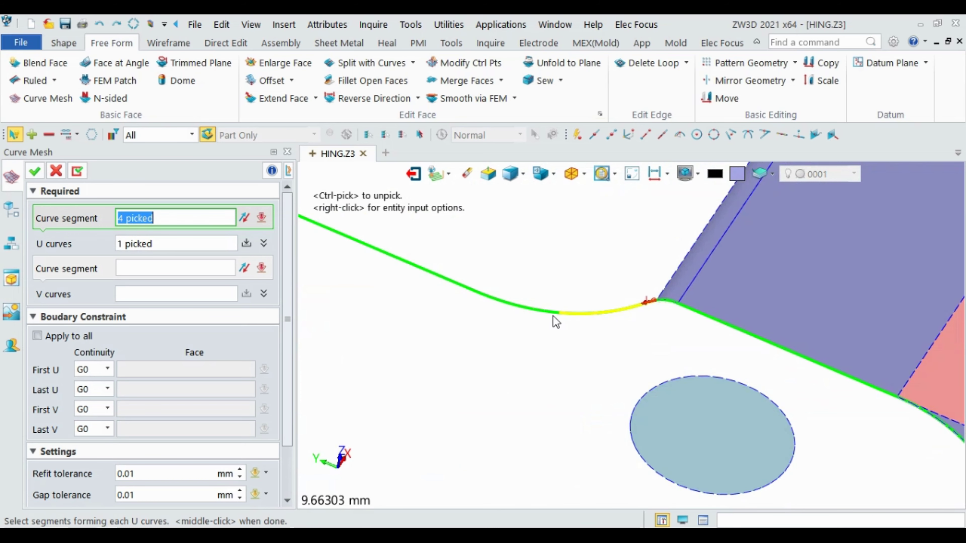
pyautogui.click(471, 293)
pyautogui.scroll(-2, 472, 300)
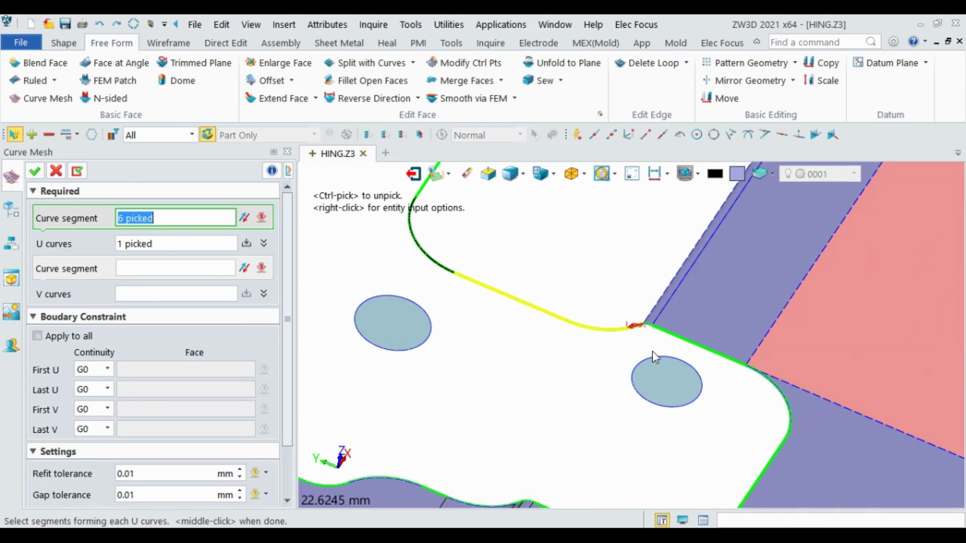
pyautogui.click(487, 318)
pyautogui.scroll(-3, 491, 316)
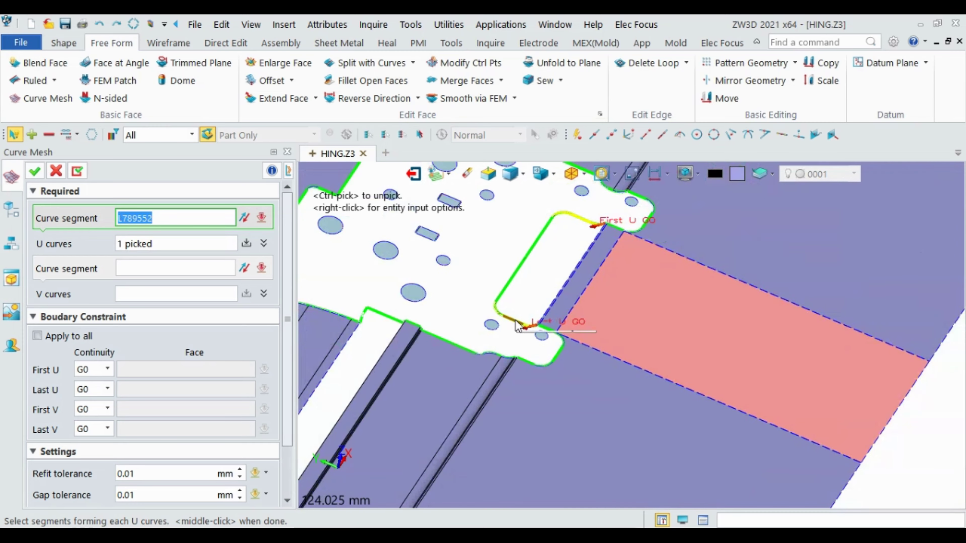
pyautogui.scroll(2, 477, 391)
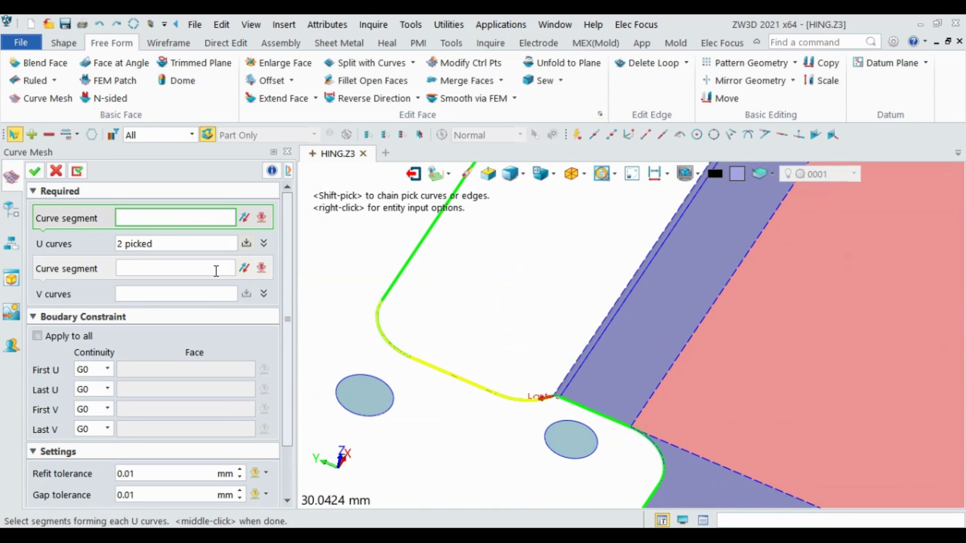
# - Pick the two V curves across the slot and create Curve Mesh1_Mesh
pyautogui.click(216, 271)
pyautogui.scroll(-2, 465, 358)
pyautogui.scroll(3, 526, 329)
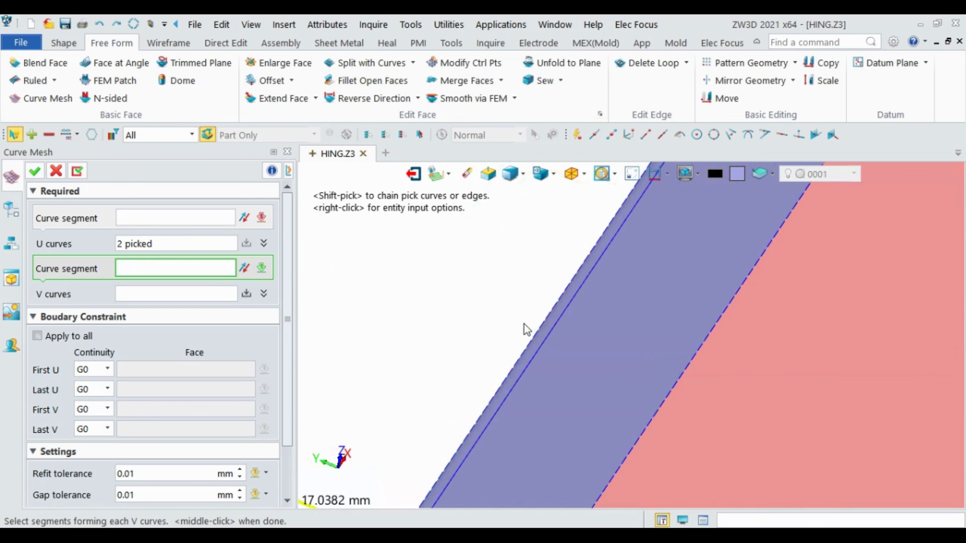
pyautogui.scroll(1, 516, 386)
pyautogui.click(511, 384)
pyautogui.scroll(-3, 530, 348)
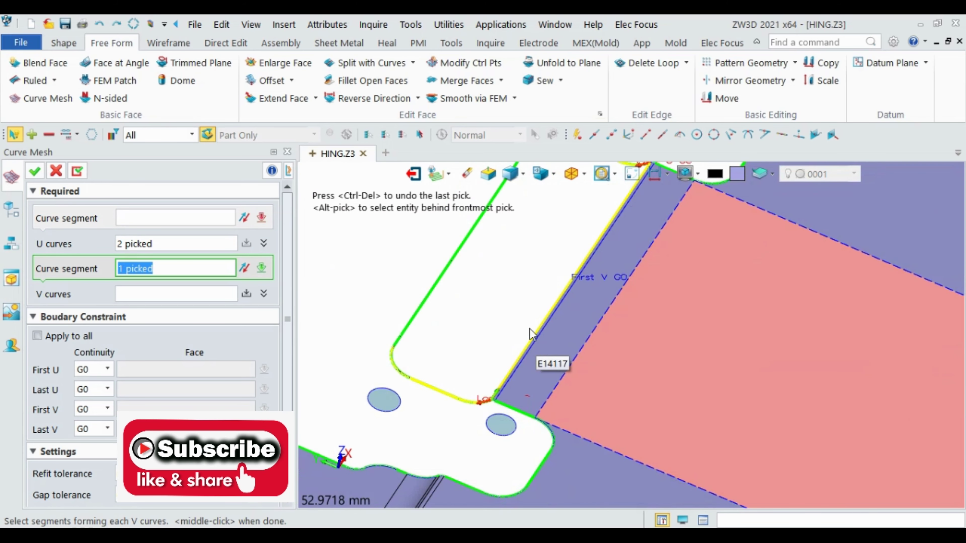
pyautogui.click(247, 294)
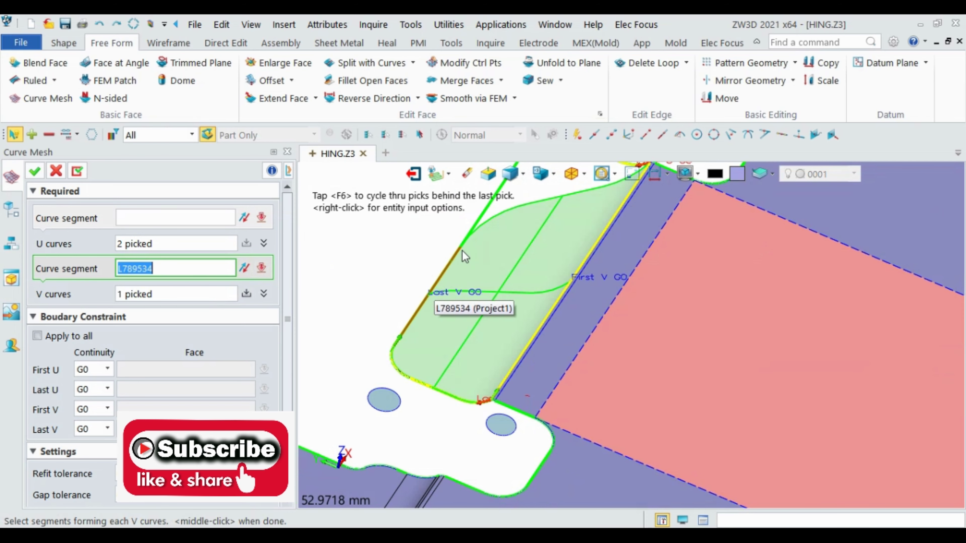
pyautogui.click(466, 243)
pyautogui.scroll(-1, 479, 297)
pyautogui.scroll(-1, 485, 284)
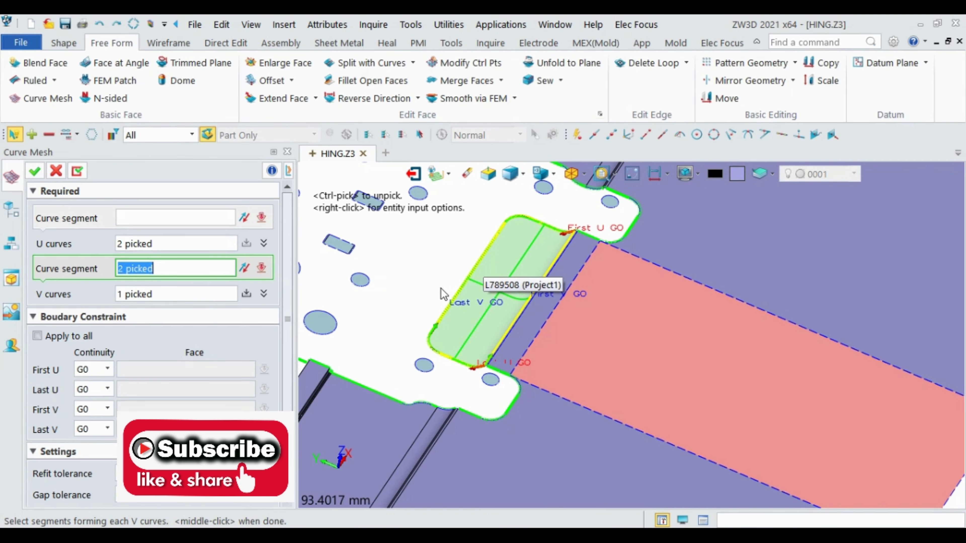
pyautogui.scroll(3, 415, 338)
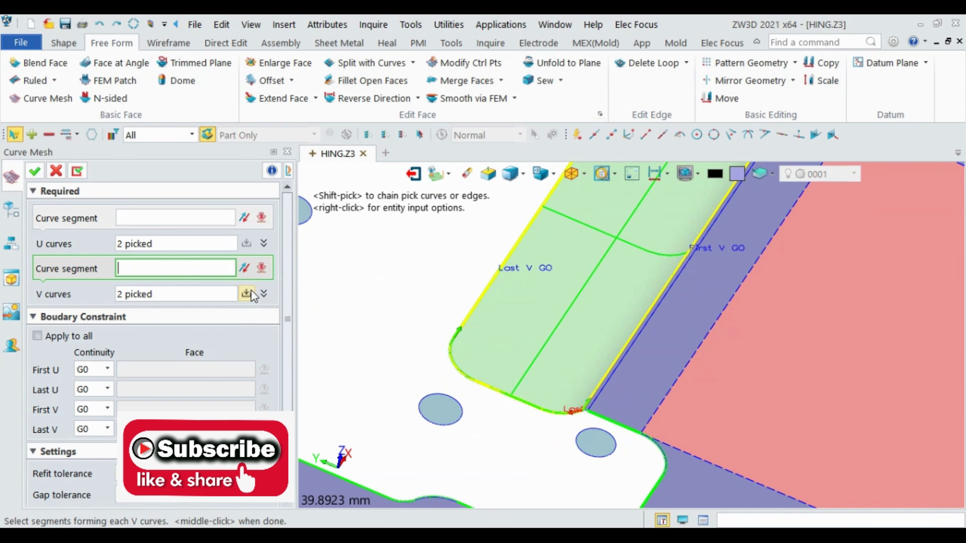
pyautogui.click(34, 171)
pyautogui.scroll(-3, 469, 336)
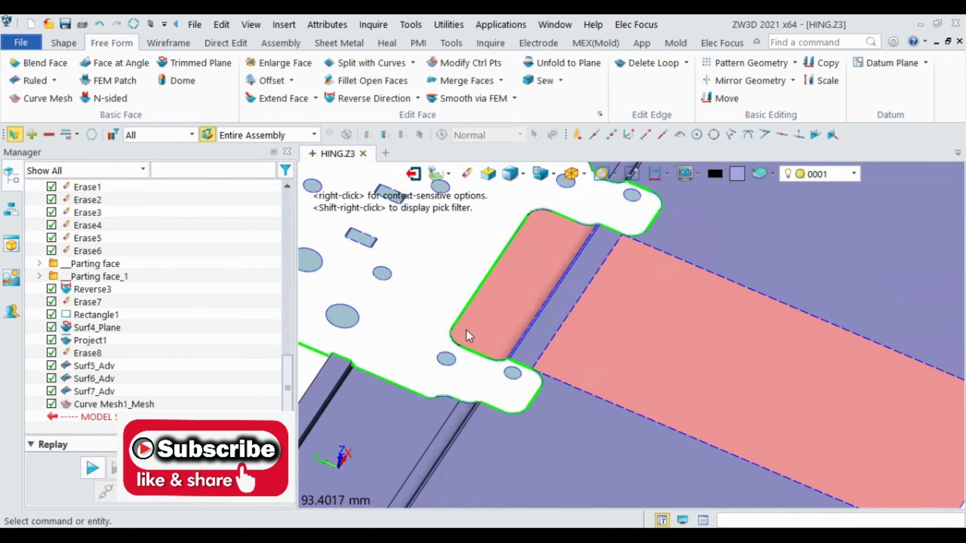
pyautogui.scroll(2, 470, 336)
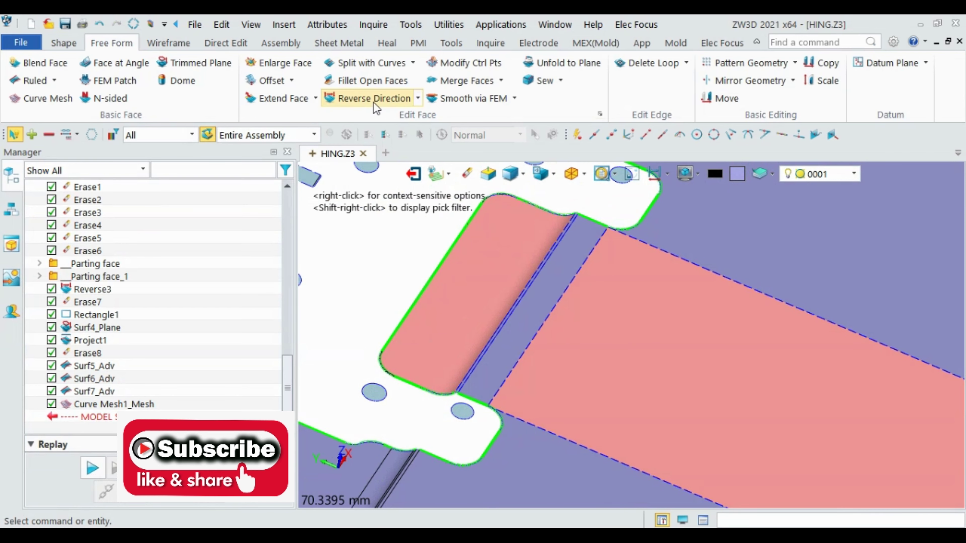
# - Reverse the direction of the left slot face and the large right face
pyautogui.click(376, 98)
pyautogui.click(463, 296)
pyautogui.click(609, 304)
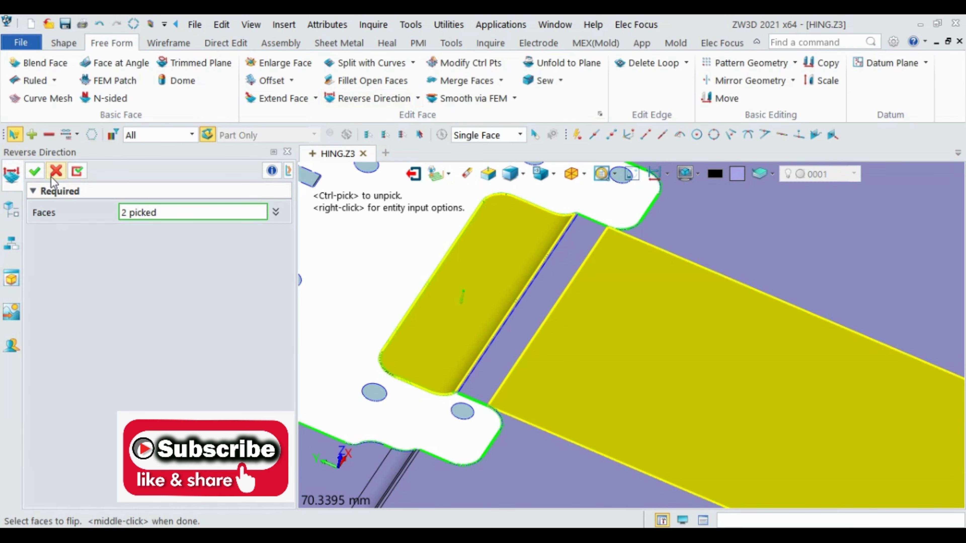
pyautogui.click(35, 176)
pyautogui.scroll(-3, 533, 307)
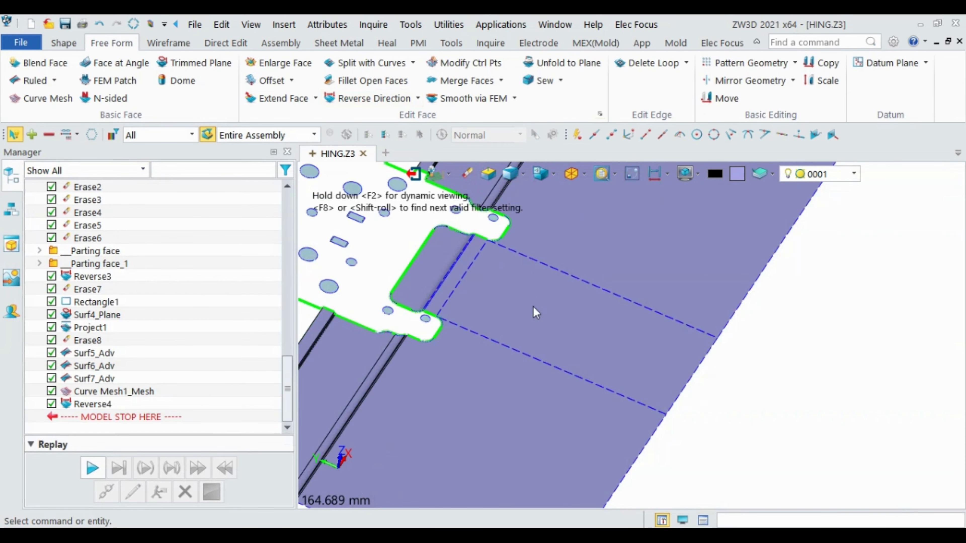
pyautogui.scroll(-2, 563, 307)
pyautogui.scroll(-2, 579, 320)
pyautogui.scroll(3, 593, 327)
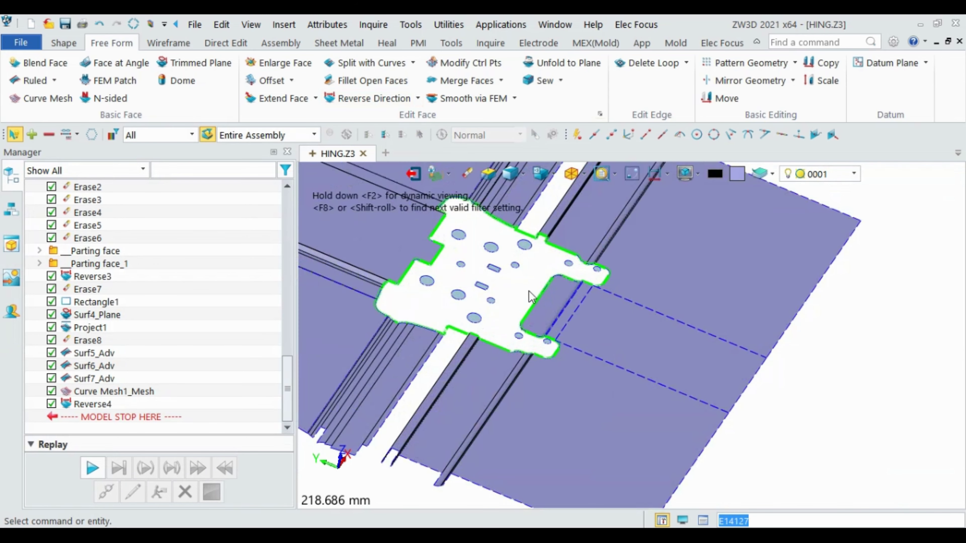
pyautogui.scroll(3, 643, 319)
pyautogui.scroll(3, 638, 305)
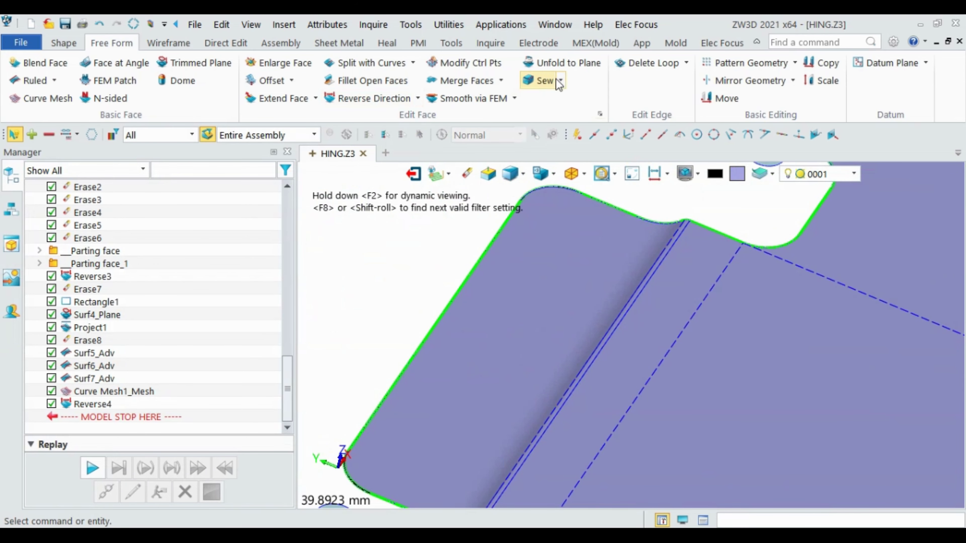
# - Sew the slot faces and the parting face into Sew1, accepting the unmatched-edges warning
pyautogui.click(549, 80)
pyautogui.click(594, 239)
pyautogui.scroll(3, 691, 228)
pyautogui.click(698, 234)
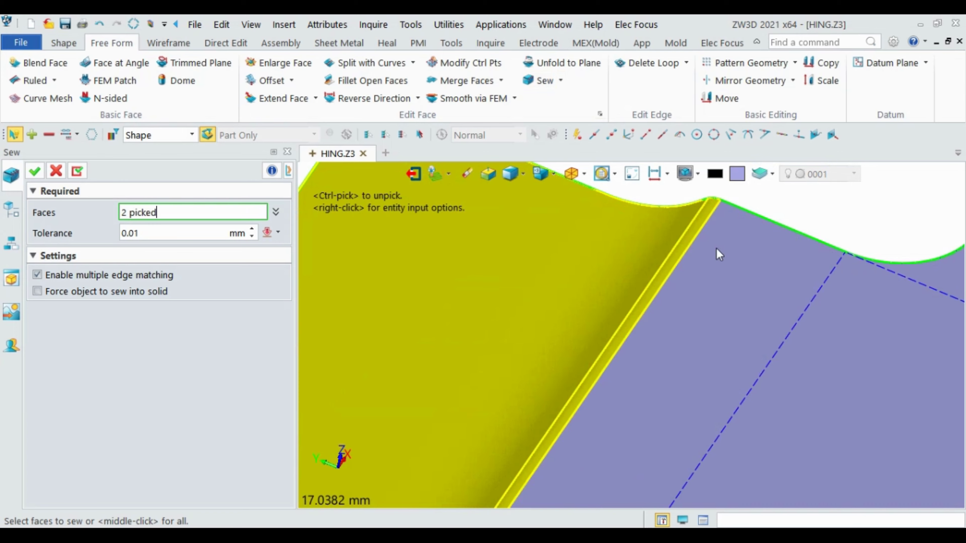
pyautogui.scroll(-1, 593, 246)
pyautogui.scroll(-3, 704, 305)
pyautogui.scroll(-3, 587, 261)
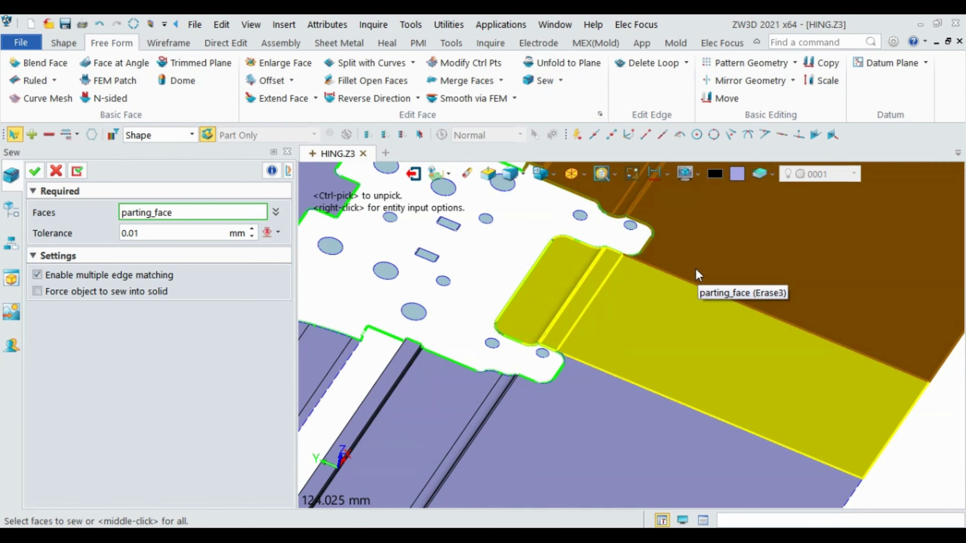
pyautogui.click(698, 274)
pyautogui.click(34, 172)
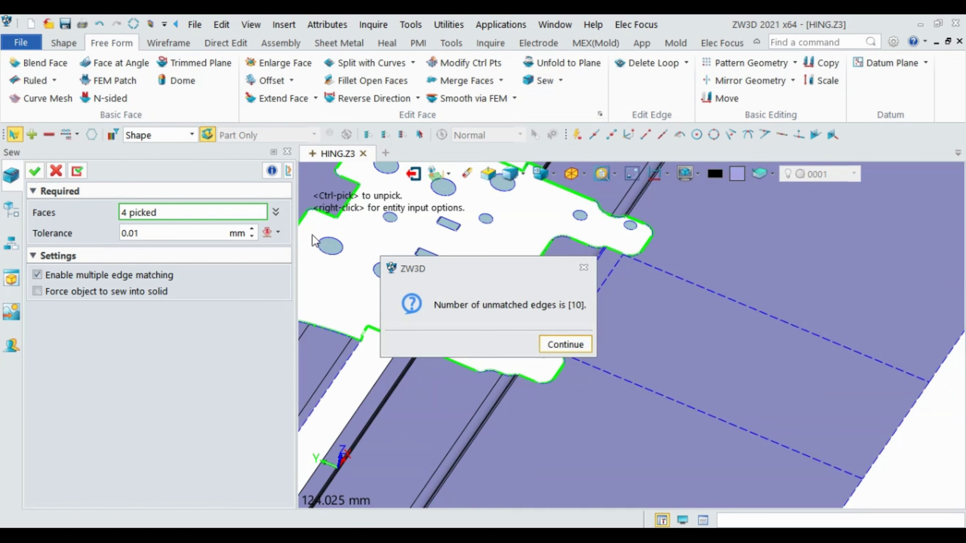
pyautogui.click(564, 343)
pyautogui.moveTo(743, 312); pyautogui.dragTo(732, 322, button='middle')
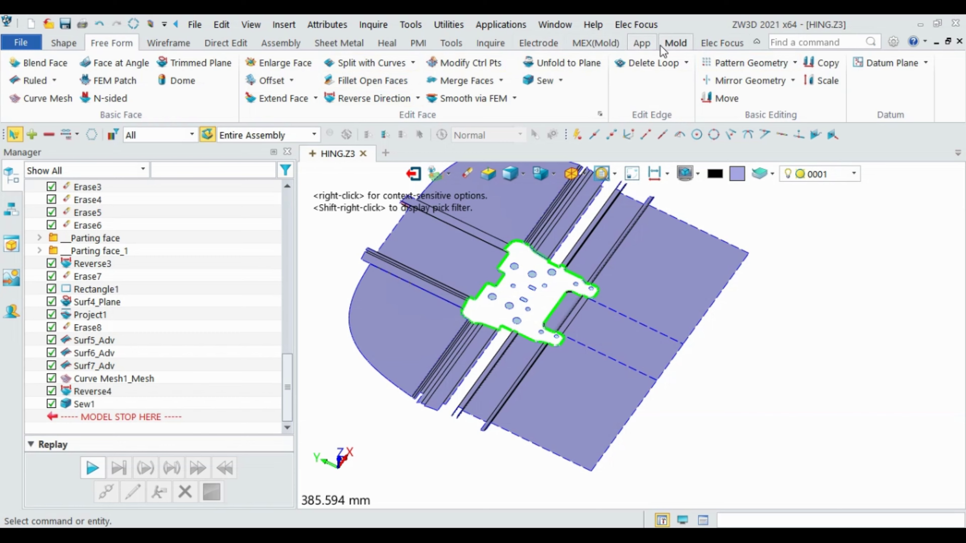
# - Start a segmented parting surface from the mould tools, then cancel it
pyautogui.click(673, 44)
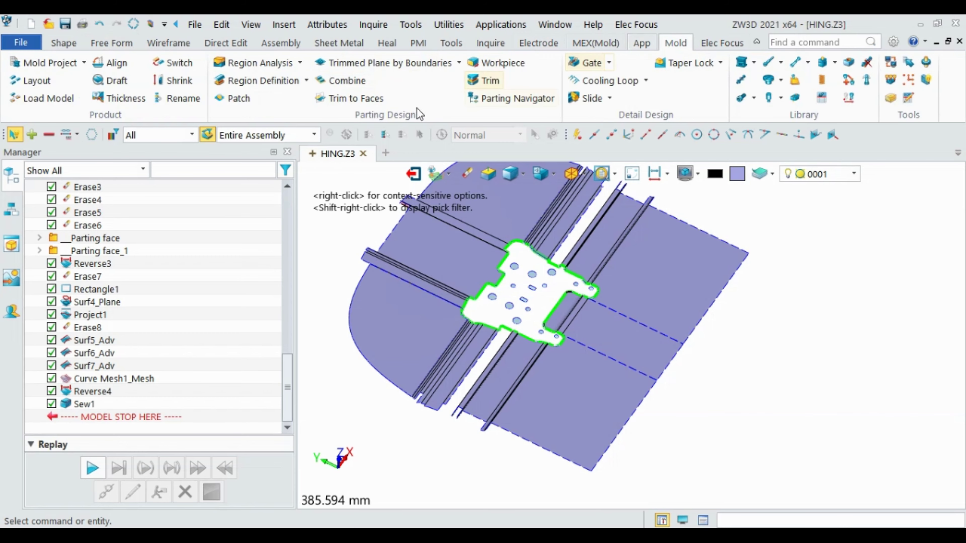
pyautogui.click(460, 64)
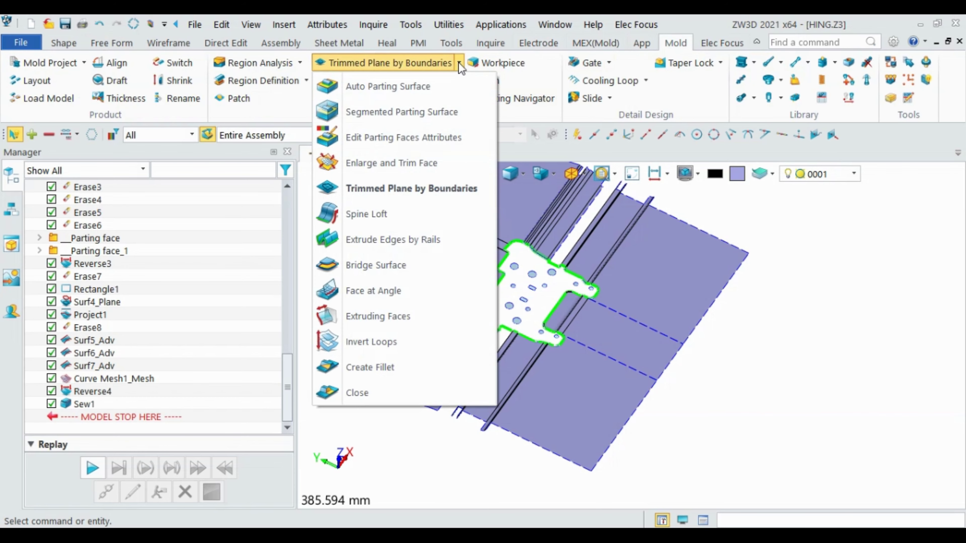
pyautogui.click(414, 118)
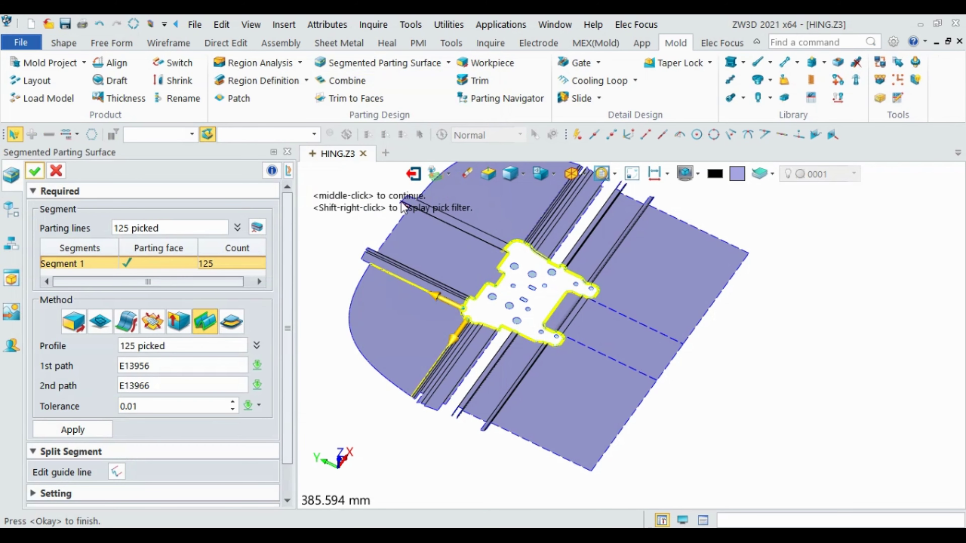
pyautogui.click(58, 172)
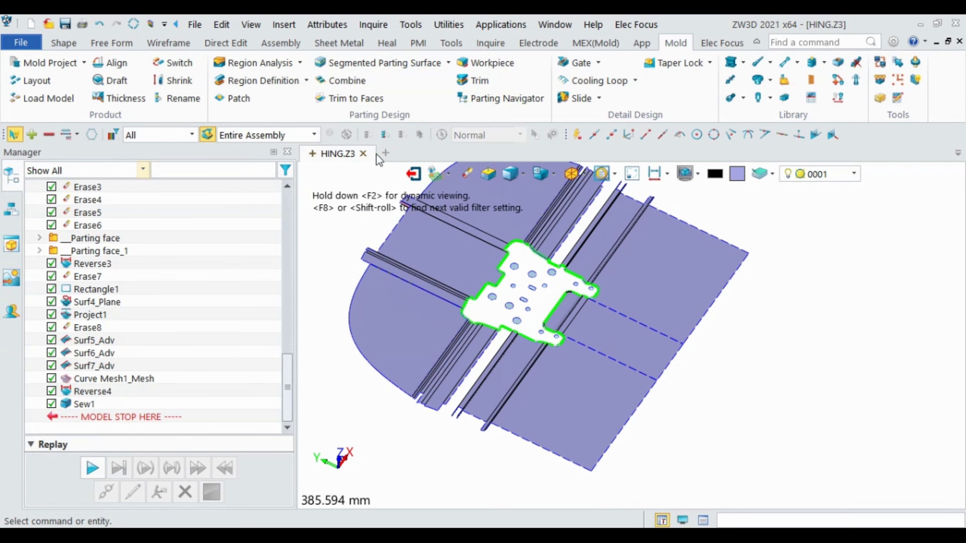
# - Assign the sewn face beside the slot as a parting face, Parting Face<7>
pyautogui.click(448, 62)
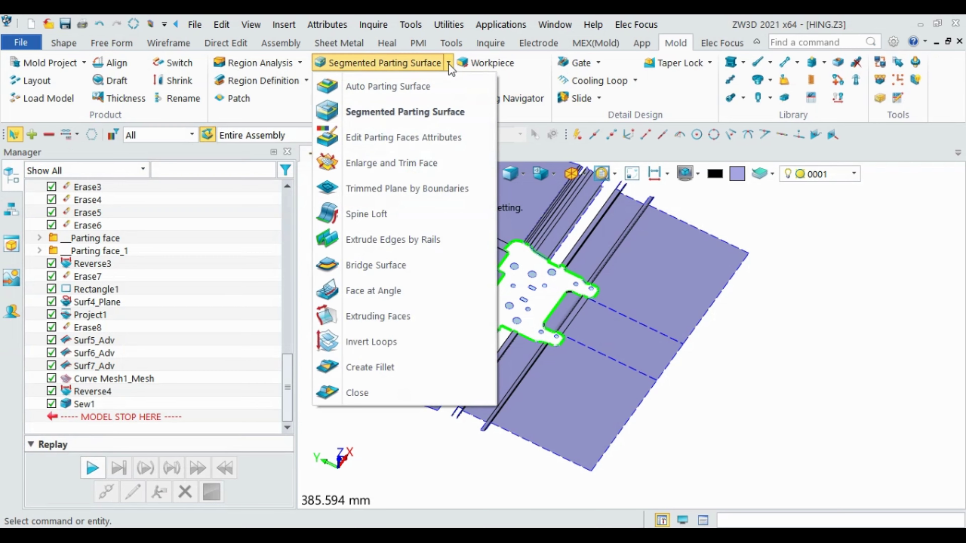
pyautogui.click(438, 140)
pyautogui.click(586, 328)
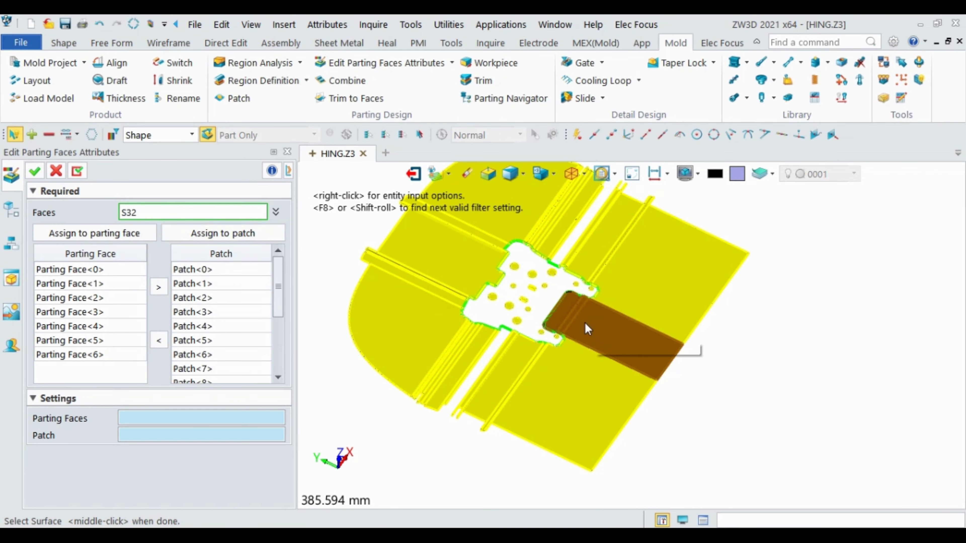
pyautogui.click(584, 327)
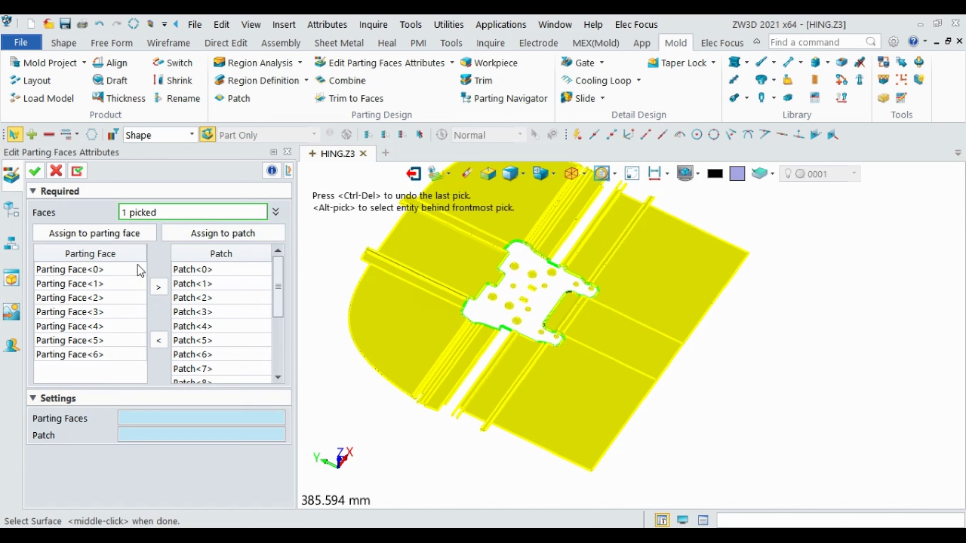
pyautogui.click(116, 233)
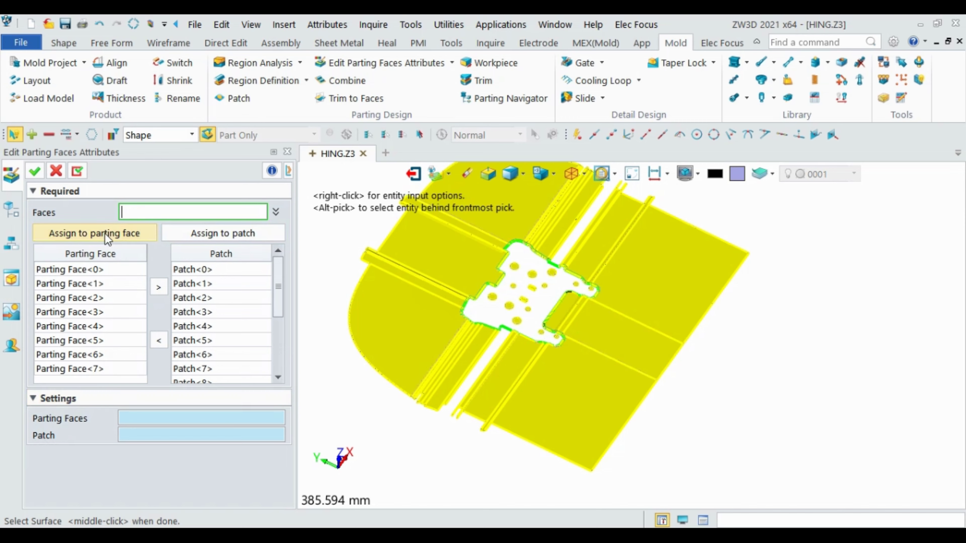
pyautogui.click(35, 172)
pyautogui.scroll(2, 468, 354)
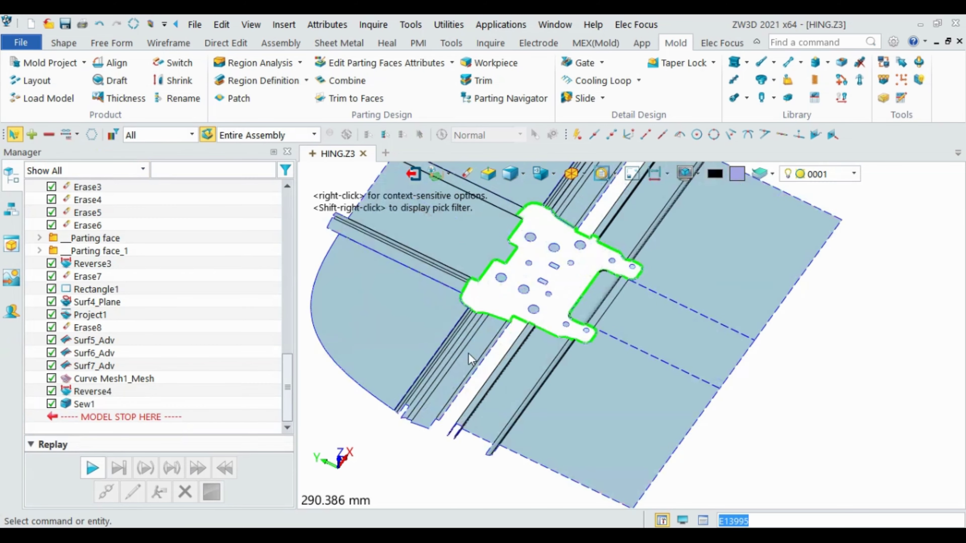
pyautogui.scroll(3, 533, 345)
# - Start a drive curve loft using the long edge as drive curve and the slanted curve as profile
pyautogui.click(63, 42)
pyautogui.click(126, 100)
pyautogui.click(163, 229)
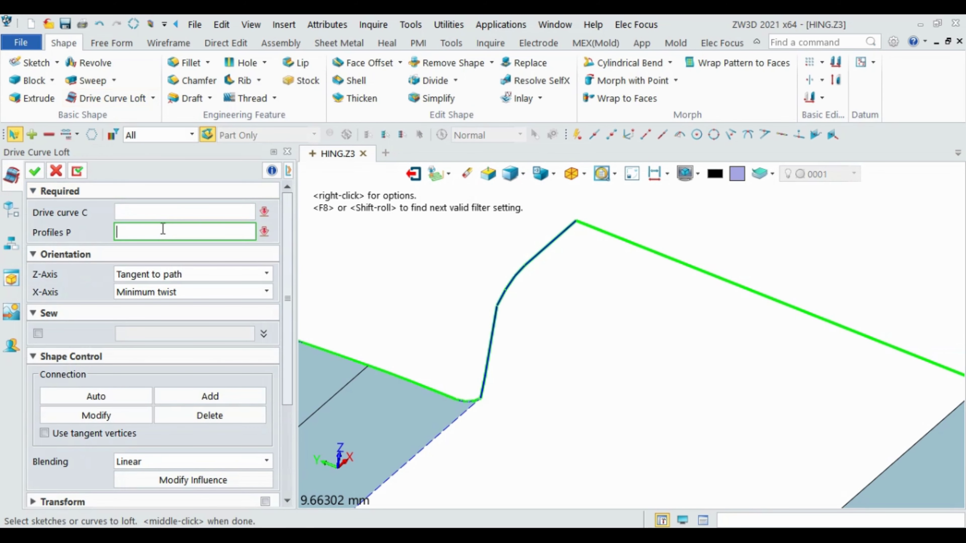
pyautogui.click(500, 312)
pyautogui.middleClick(624, 270)
pyautogui.click(654, 256)
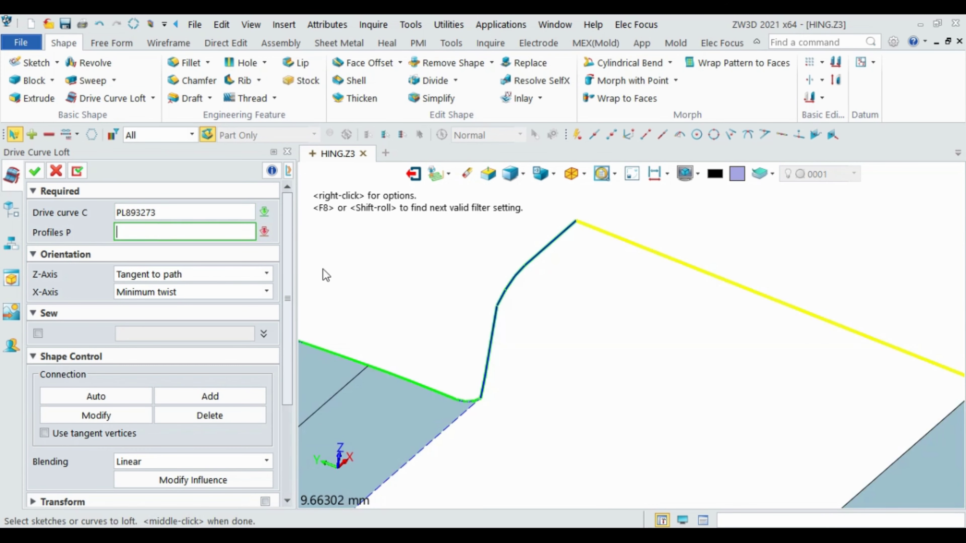
pyautogui.click(530, 266)
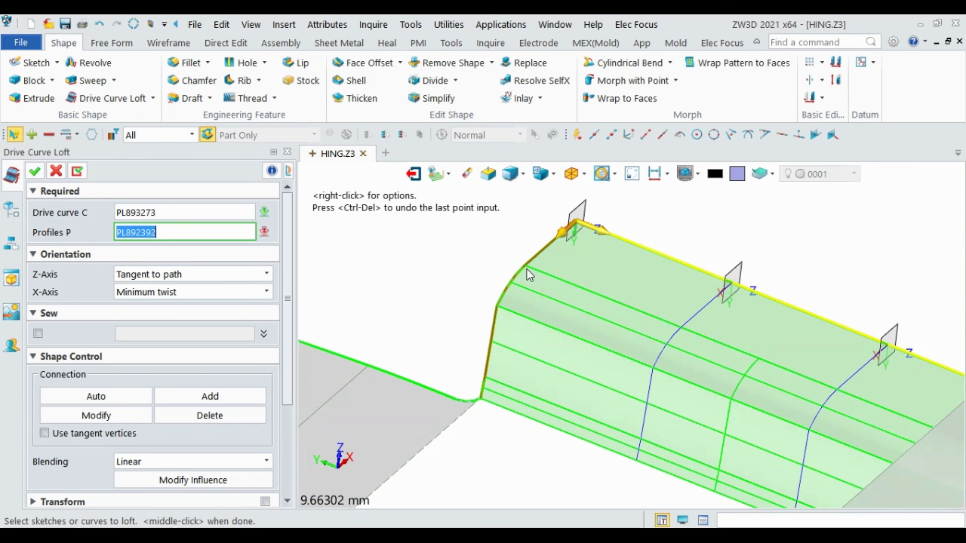
pyautogui.scroll(-5, 530, 275)
pyautogui.moveTo(553, 269)
pyautogui.mouseDown(button='middle')
pyautogui.moveTo(613, 304)
pyautogui.moveTo(417, 299)
pyautogui.mouseUp(button='middle')
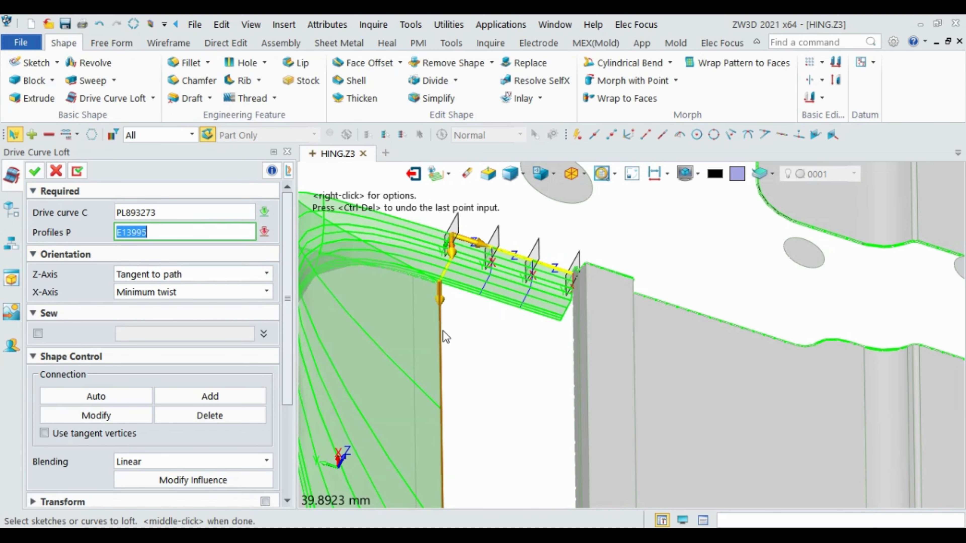
# - Re-pick drive curve PL893273 along the slot top and advance to profile selection
pyautogui.click(177, 214)
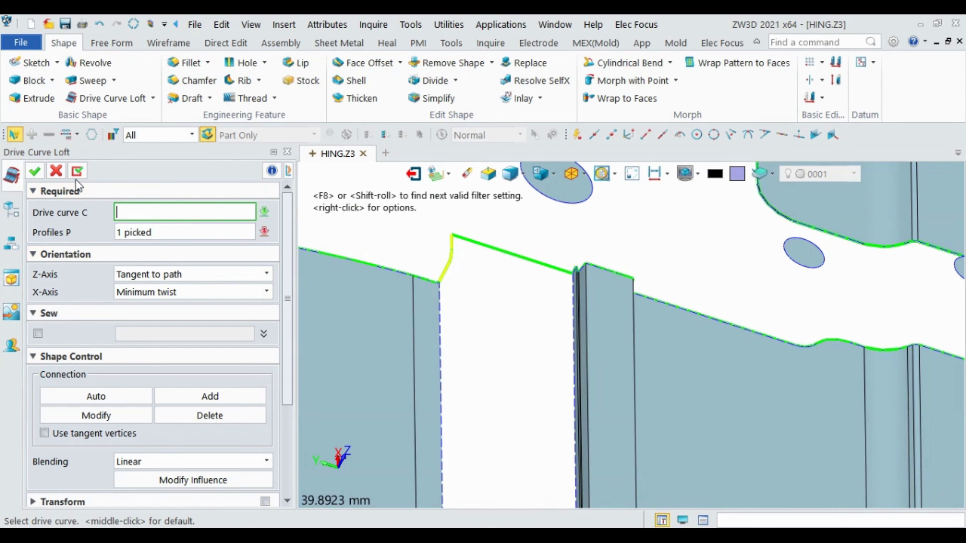
pyautogui.click(474, 242)
pyautogui.moveTo(415, 238); pyautogui.dragTo(401, 243, button='middle')
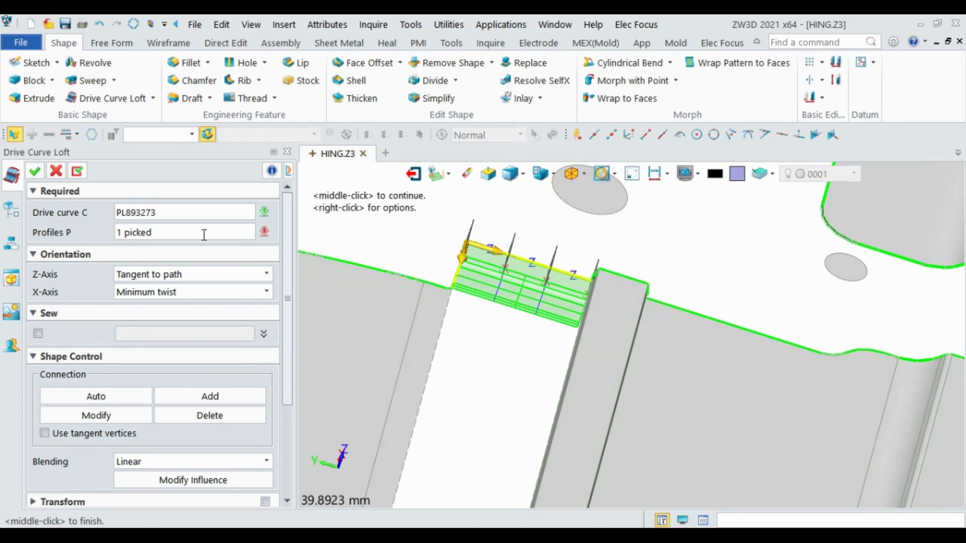
pyautogui.middleClick(399, 321)
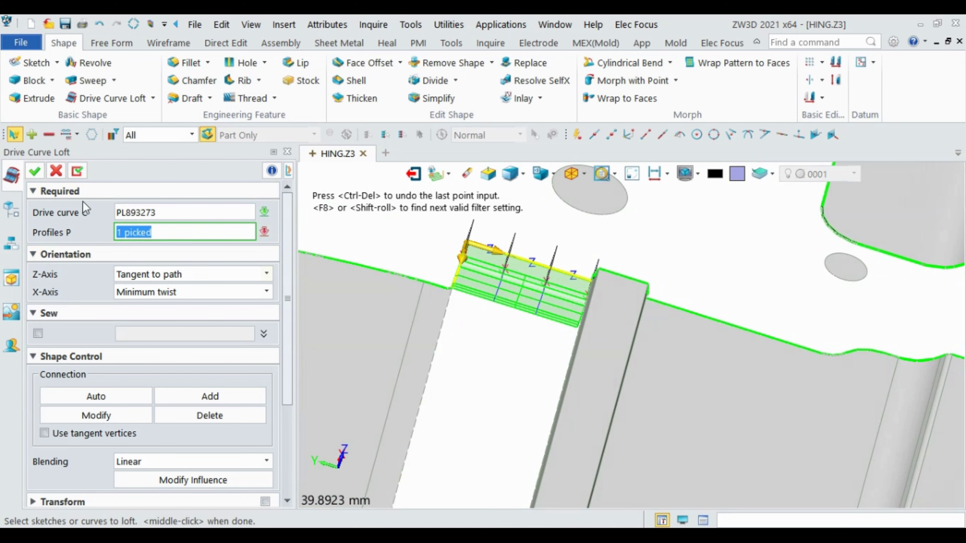
# - Reset the loft inputs and pick the bottom slot edge as the drive curve
pyautogui.click(80, 173)
pyautogui.click(433, 262)
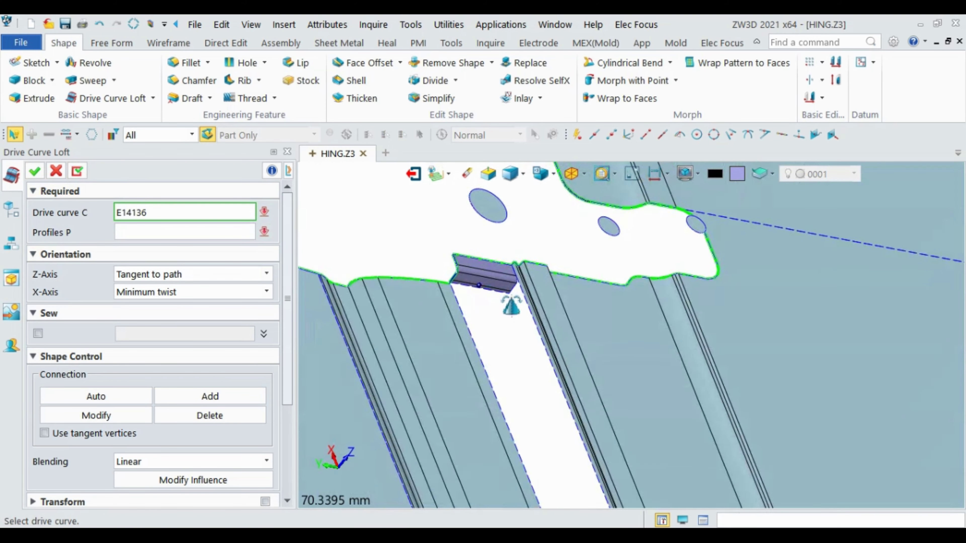
pyautogui.moveTo(533, 343); pyautogui.dragTo(547, 335, button='middle')
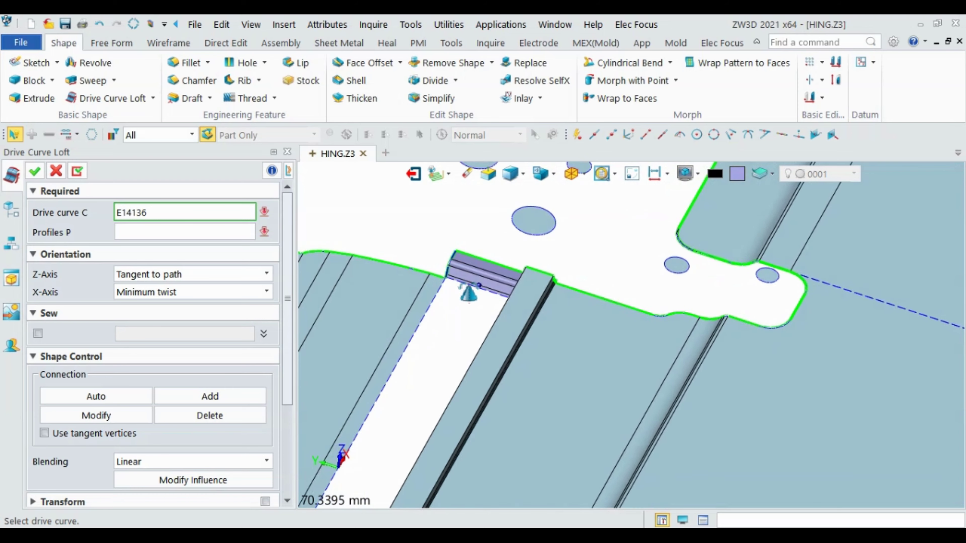
pyautogui.scroll(-3, 470, 287)
pyautogui.scroll(-2, 452, 355)
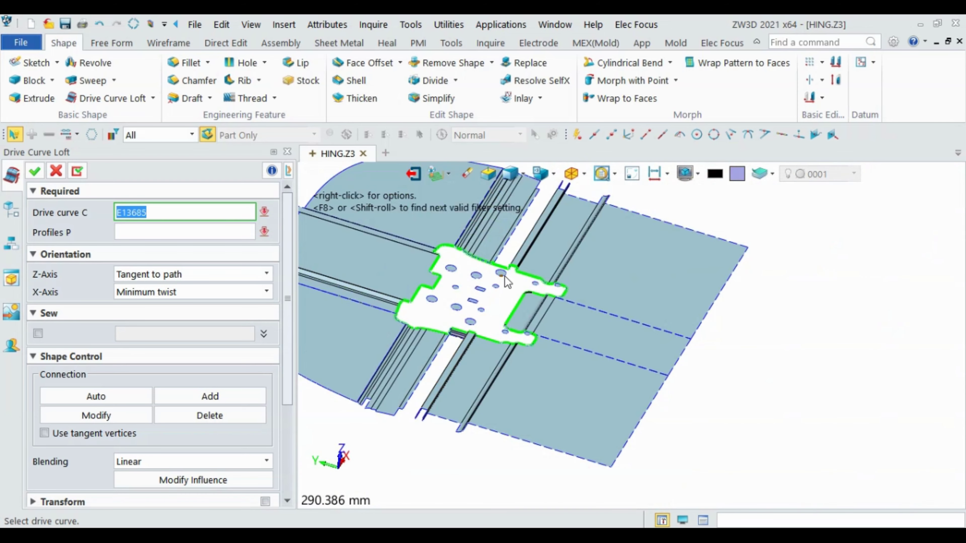
pyautogui.scroll(4, 505, 277)
pyautogui.scroll(2, 487, 256)
pyautogui.moveTo(491, 263)
pyautogui.mouseDown(button='middle')
pyautogui.moveTo(498, 283)
pyautogui.moveTo(517, 288)
pyautogui.mouseUp(button='middle')
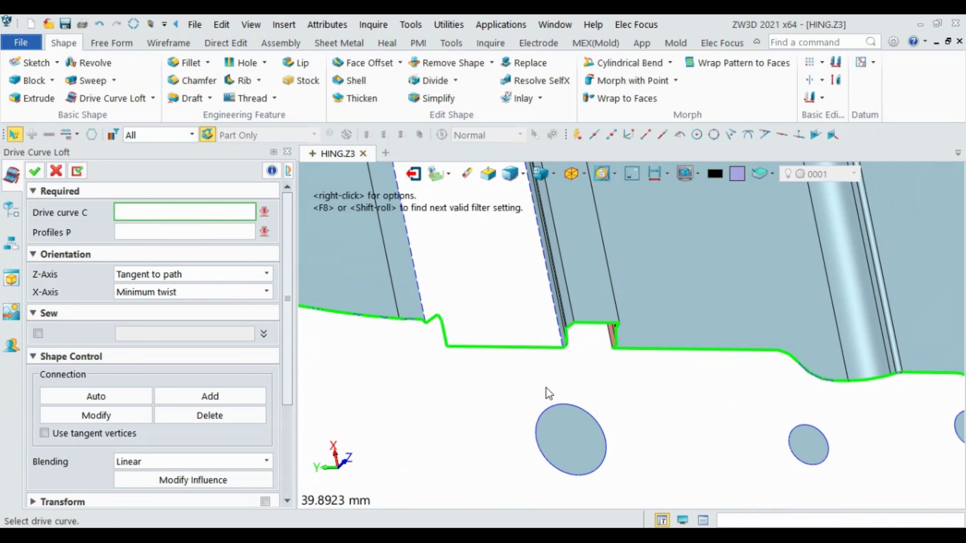
pyautogui.click(505, 351)
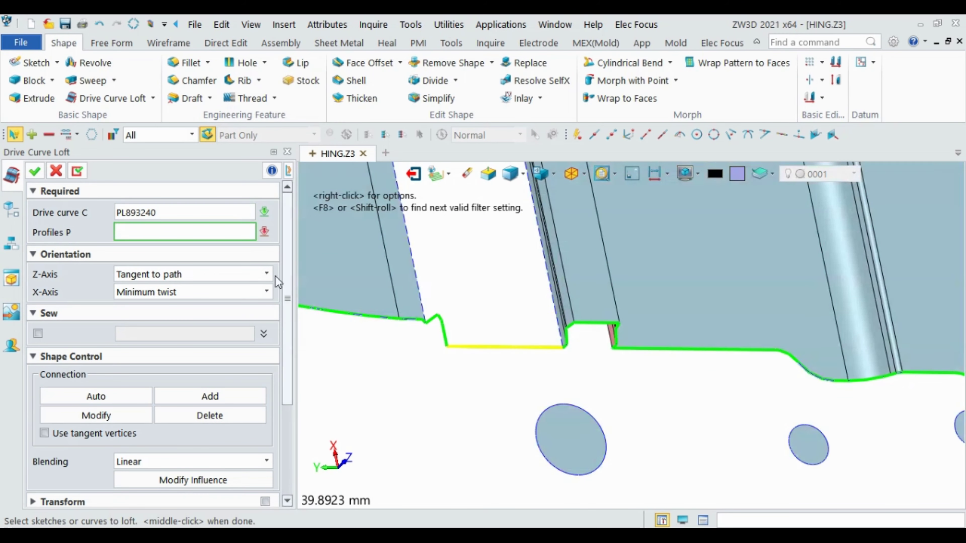
pyautogui.click(415, 320)
pyautogui.scroll(3, 426, 323)
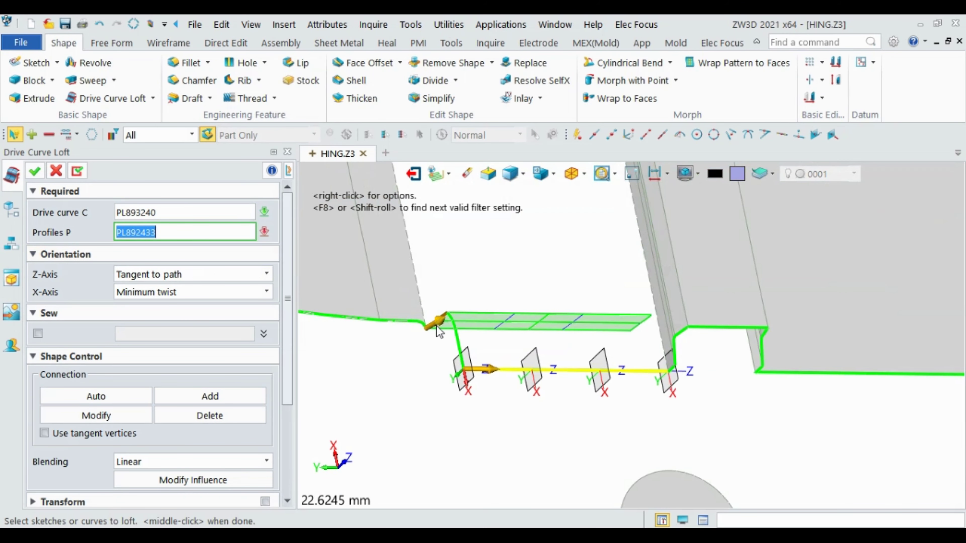
pyautogui.click(458, 345)
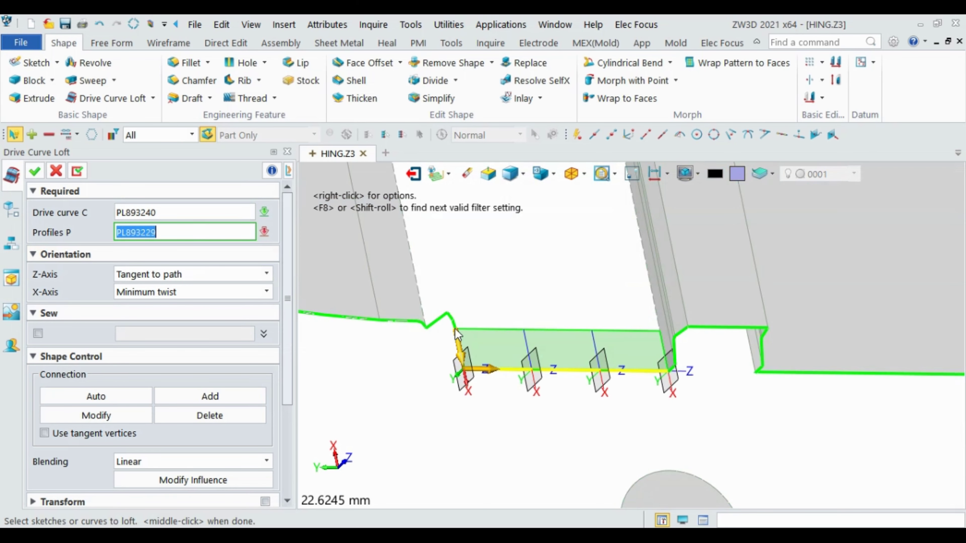
# - Build a three-curve profile list from the slot wall and arcs, creating Loft2_Base
pyautogui.click(265, 232)
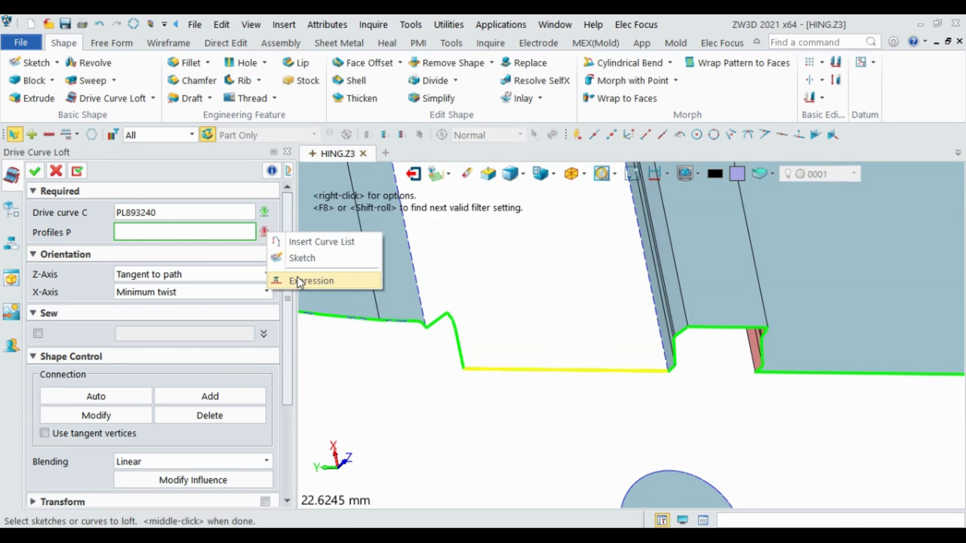
pyautogui.click(307, 246)
pyautogui.scroll(3, 471, 368)
pyautogui.click(478, 364)
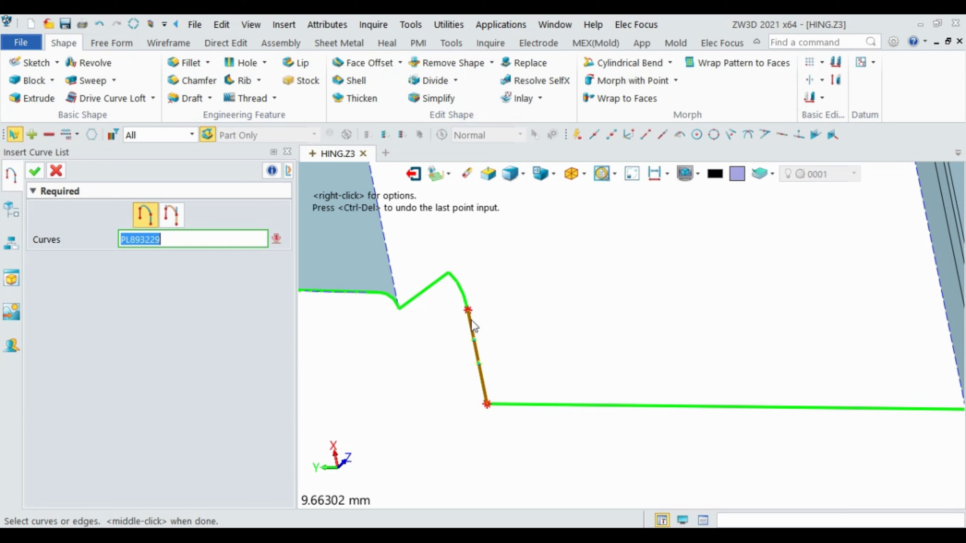
pyautogui.click(465, 303)
pyautogui.click(446, 280)
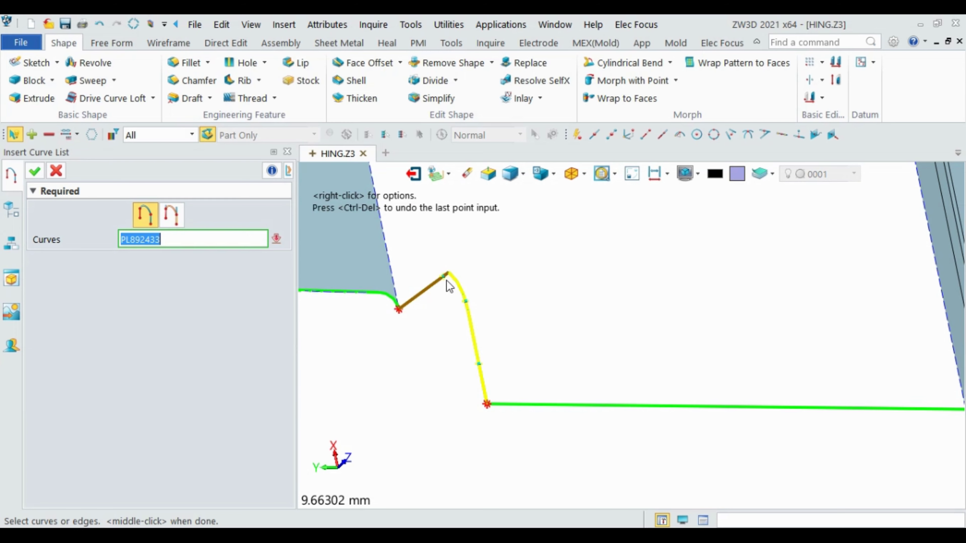
pyautogui.middleClick(446, 280)
pyautogui.click(37, 175)
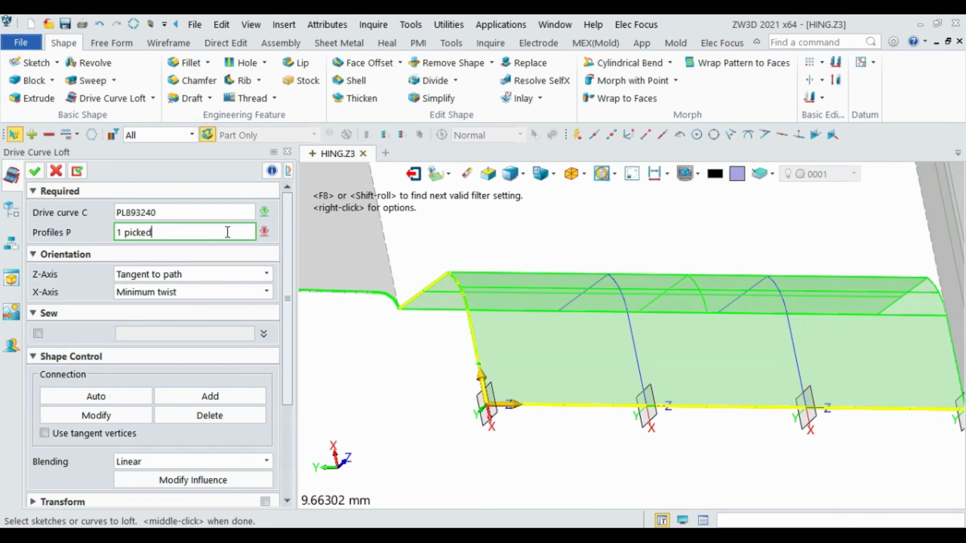
pyautogui.click(37, 175)
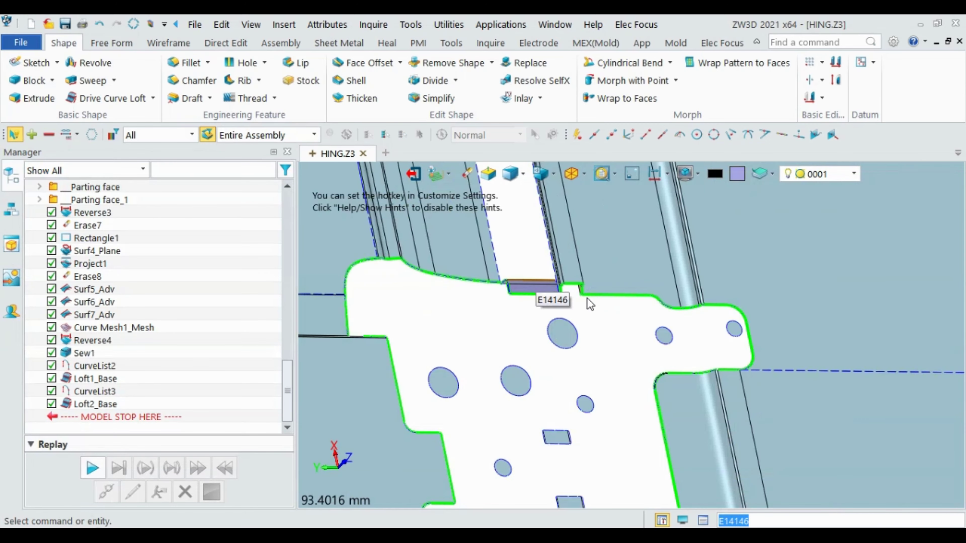
pyautogui.moveTo(562, 282)
pyautogui.mouseDown(button='middle')
pyautogui.moveTo(606, 311)
pyautogui.moveTo(612, 277)
pyautogui.mouseUp(button='middle')
pyautogui.scroll(2, 606, 311)
pyautogui.scroll(4, 606, 311)
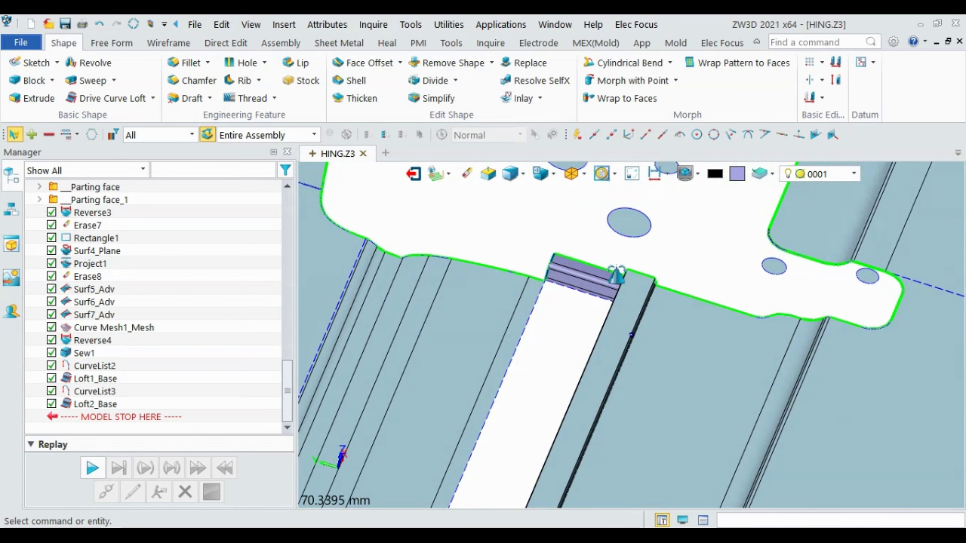
pyautogui.scroll(-3, 547, 217)
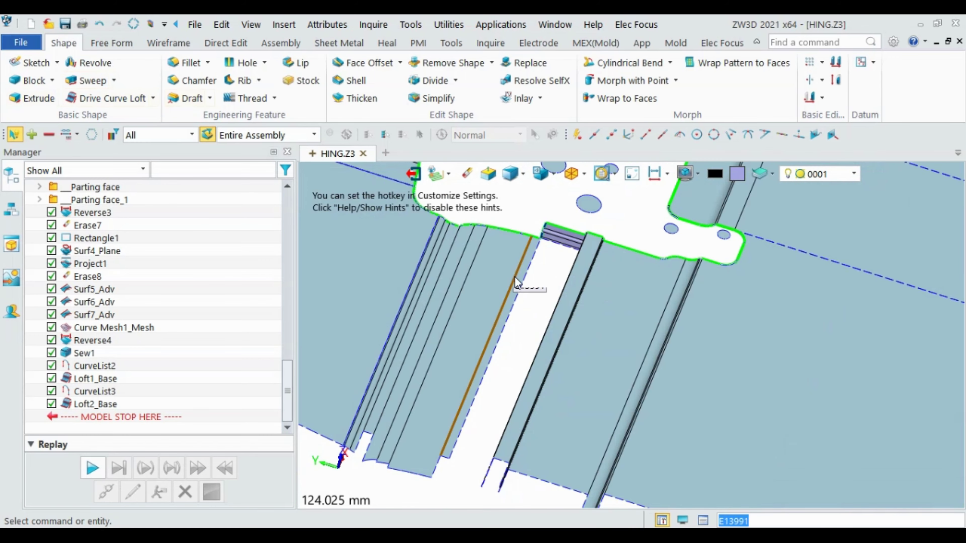
pyautogui.moveTo(506, 281)
pyautogui.mouseDown(button='middle')
pyautogui.moveTo(539, 281)
pyautogui.moveTo(542, 290)
pyautogui.mouseUp(button='middle')
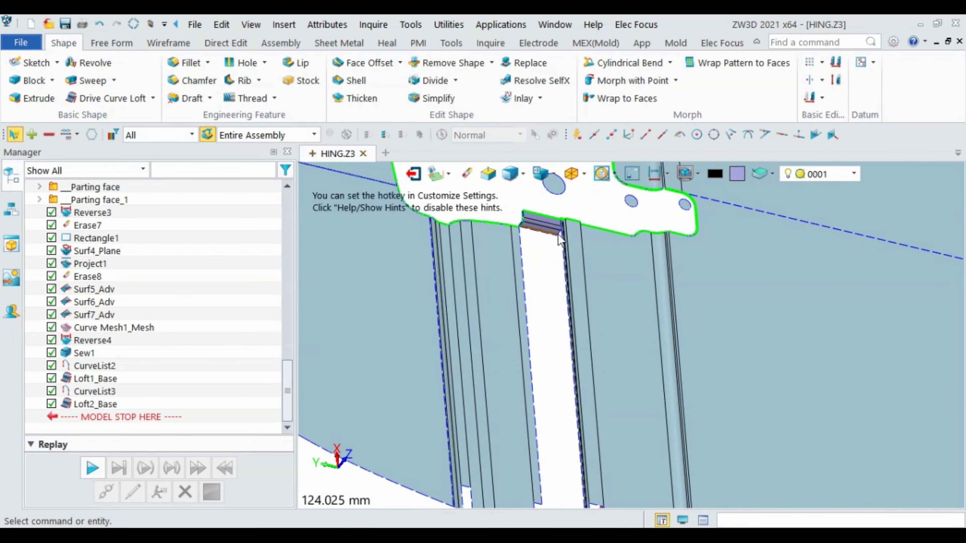
pyautogui.scroll(9, 543, 290)
pyautogui.moveTo(566, 216)
pyautogui.mouseDown(button='middle')
pyautogui.moveTo(525, 241)
pyautogui.moveTo(512, 303)
pyautogui.moveTo(464, 261)
pyautogui.mouseUp(button='middle')
pyautogui.scroll(-3, 524, 242)
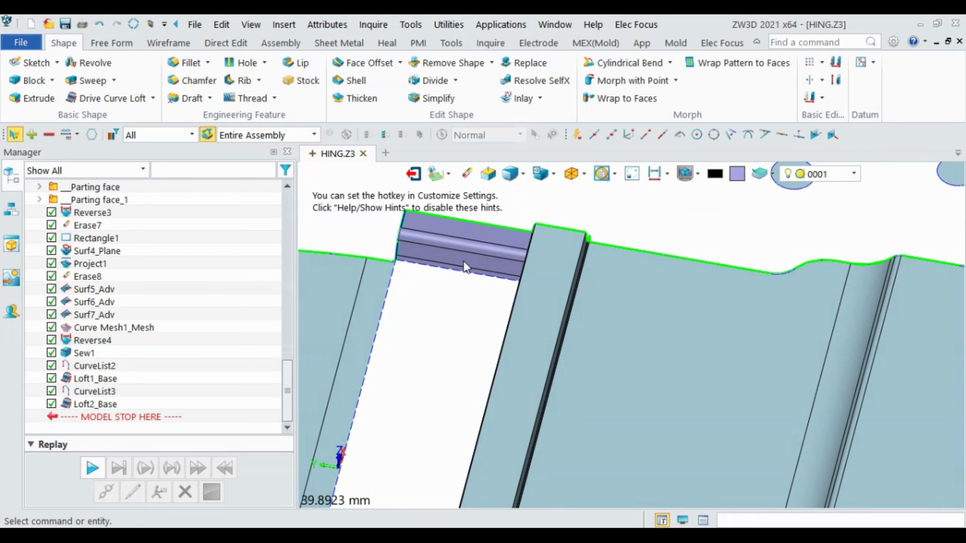
# - Trim the first slot loft with a new datum plane on its end face, flipping the kept side
pyautogui.click(456, 80)
pyautogui.click(444, 132)
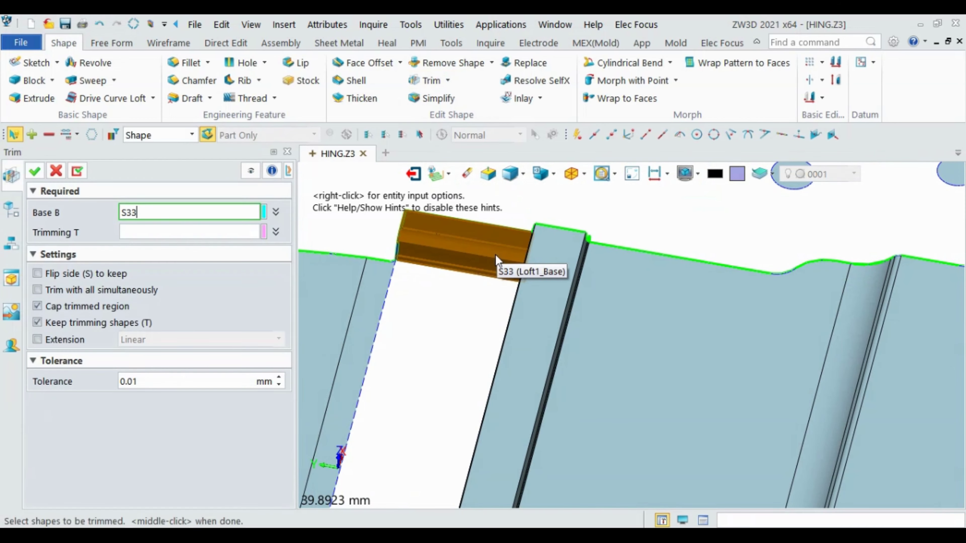
pyautogui.click(477, 239)
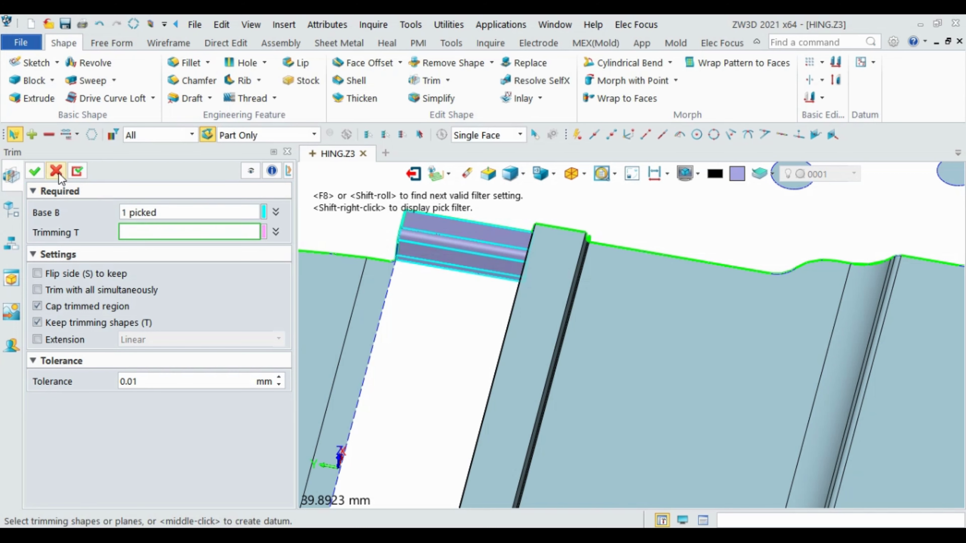
pyautogui.click(275, 231)
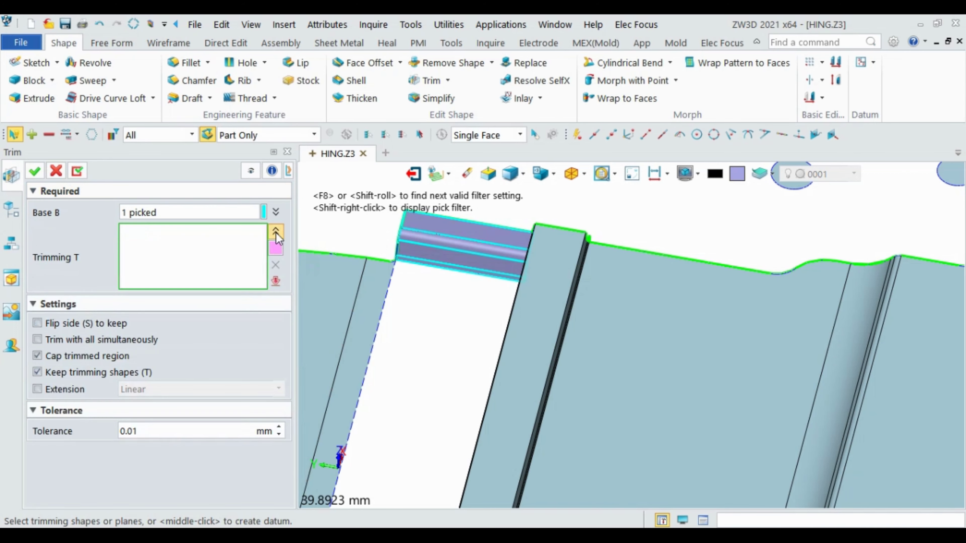
pyautogui.rightClick(285, 290)
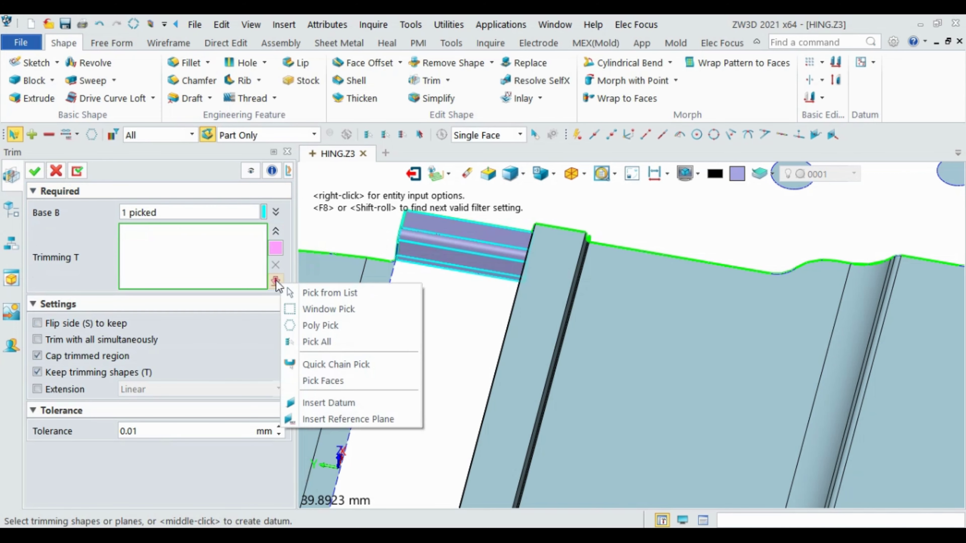
pyautogui.click(326, 404)
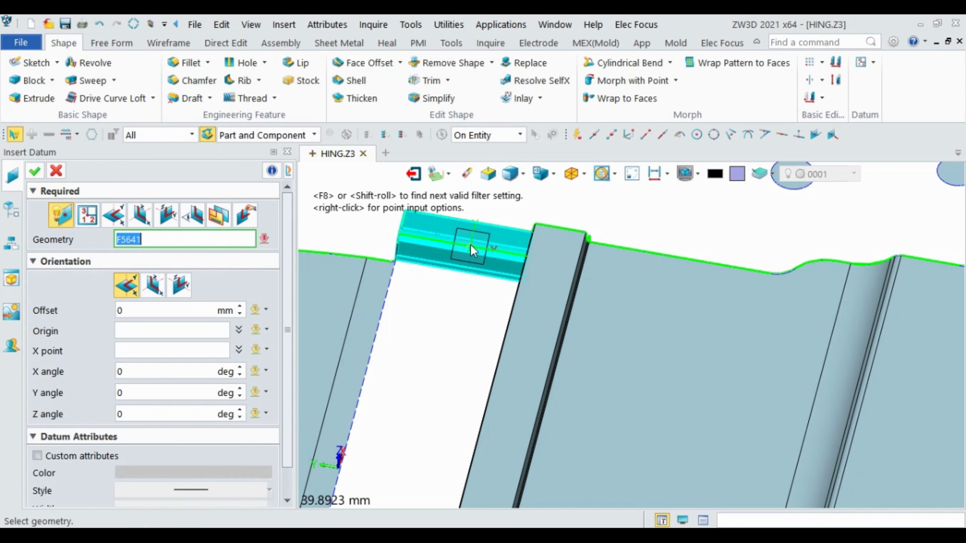
pyautogui.click(472, 224)
pyautogui.click(36, 173)
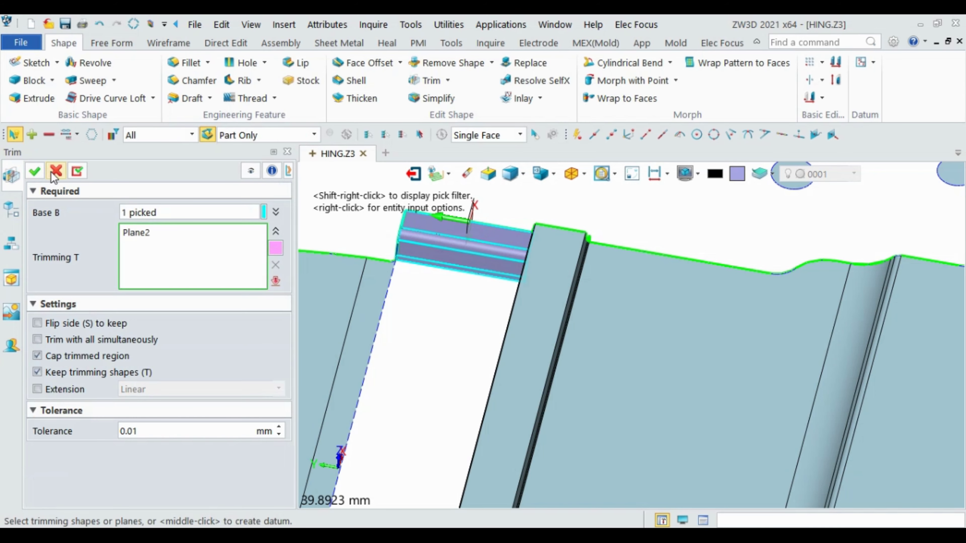
pyautogui.click(38, 323)
pyautogui.click(77, 170)
# - Trim the second slot loft with a new datum plane based on its edge
pyautogui.scroll(-5, 469, 278)
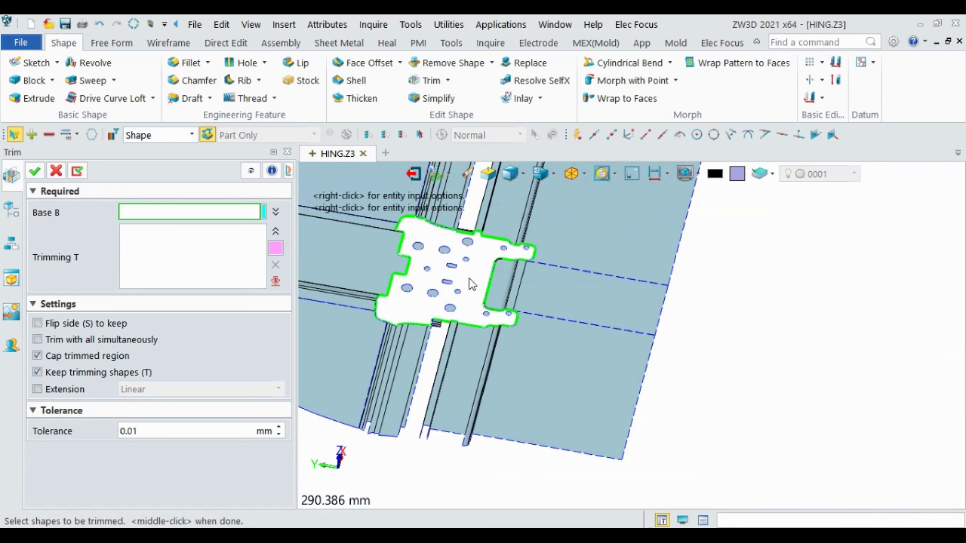
pyautogui.scroll(5, 474, 224)
pyautogui.scroll(5, 438, 275)
pyautogui.click(429, 281)
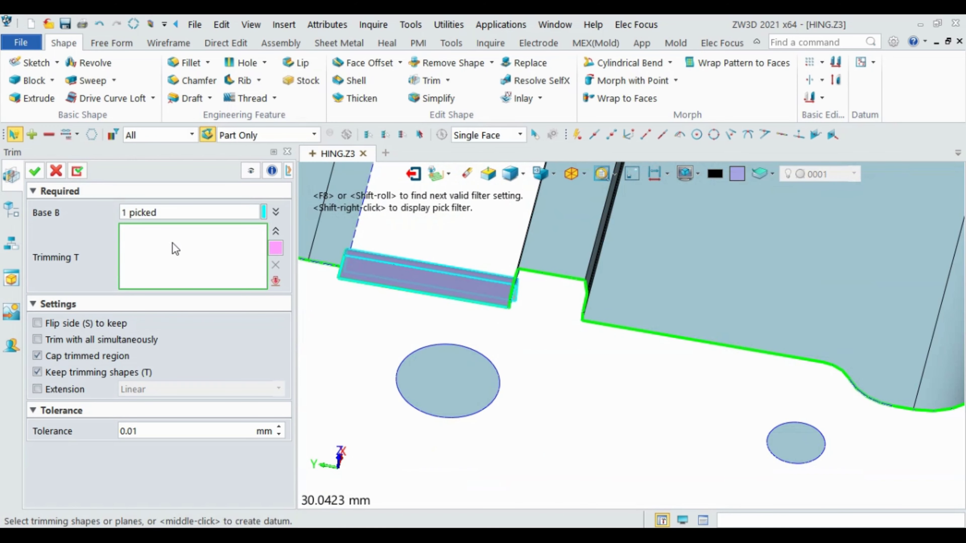
pyautogui.rightClick(279, 284)
pyautogui.click(323, 400)
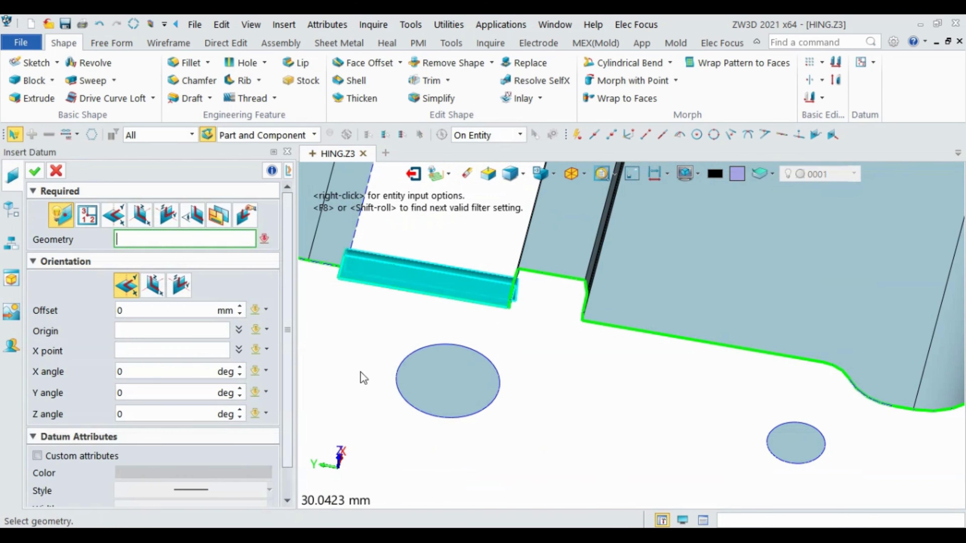
pyautogui.click(422, 295)
pyautogui.click(422, 296)
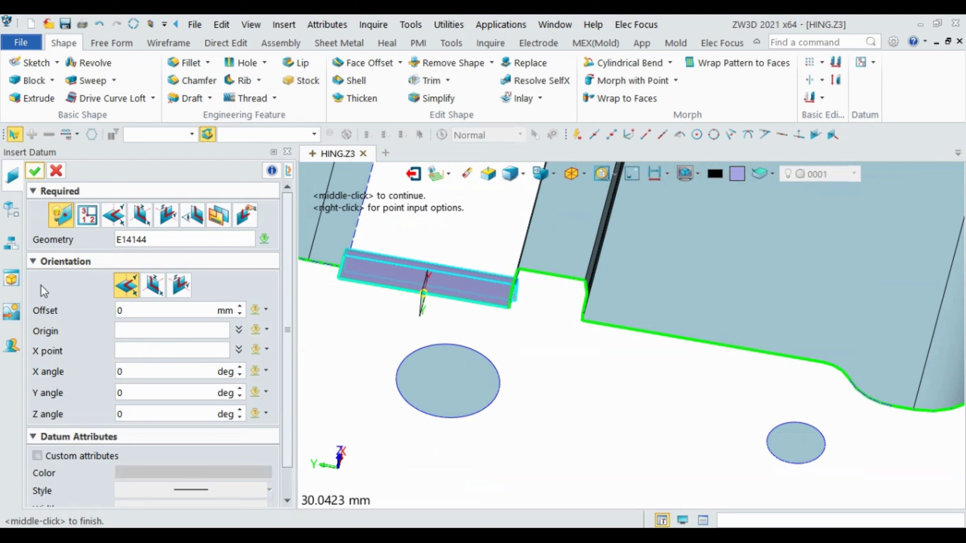
pyautogui.click(34, 171)
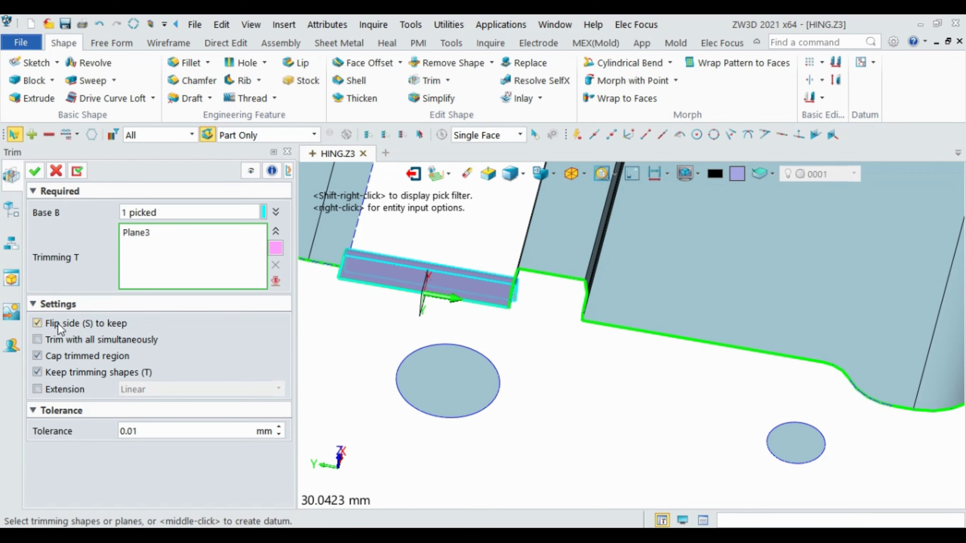
pyautogui.click(34, 171)
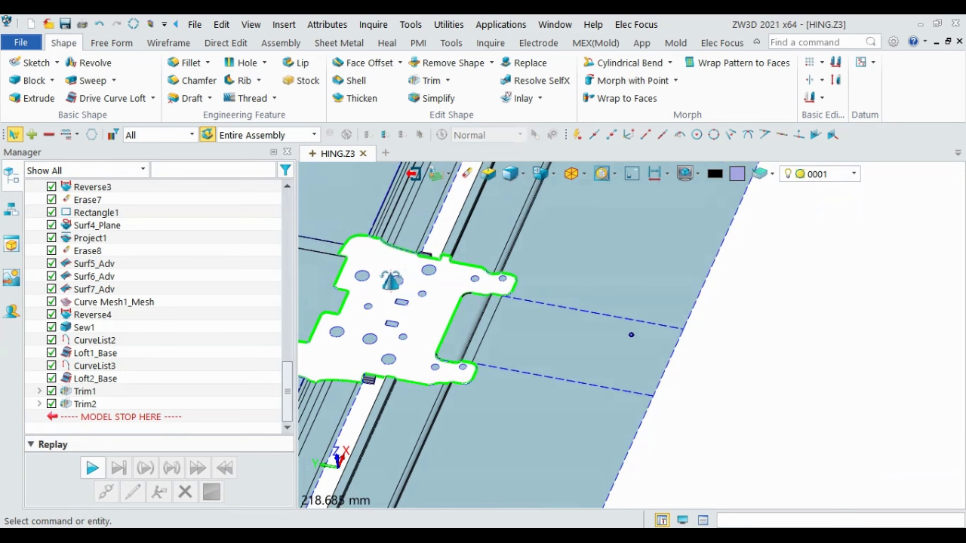
# - Orbit and zoom around the trimmed block to inspect the slot surfaces
pyautogui.scroll(4, 391, 280)
pyautogui.scroll(5, 391, 280)
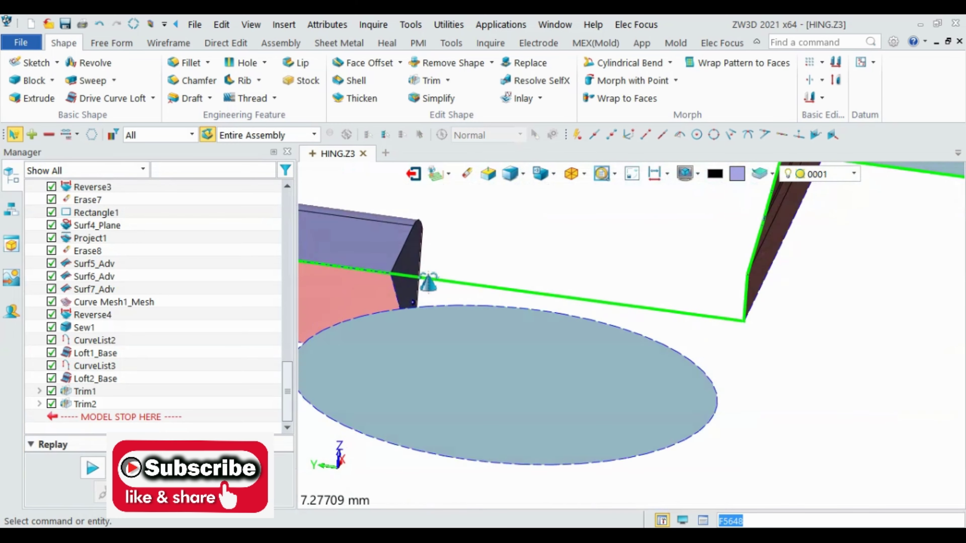
pyautogui.scroll(-3, 509, 286)
pyautogui.scroll(-2, 494, 277)
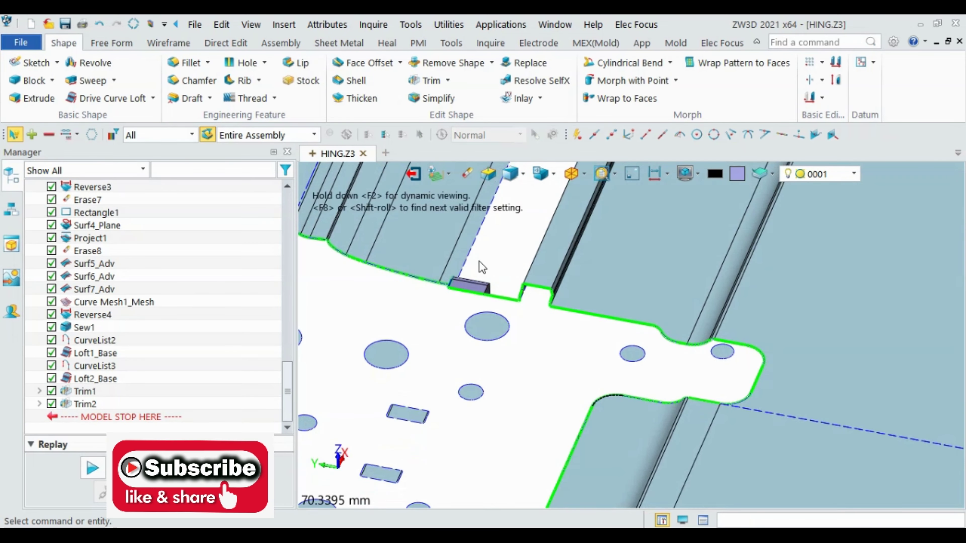
pyautogui.scroll(-3, 482, 268)
pyautogui.moveTo(630, 335); pyautogui.dragTo(630, 335, button='middle')
pyautogui.scroll(2, 403, 420)
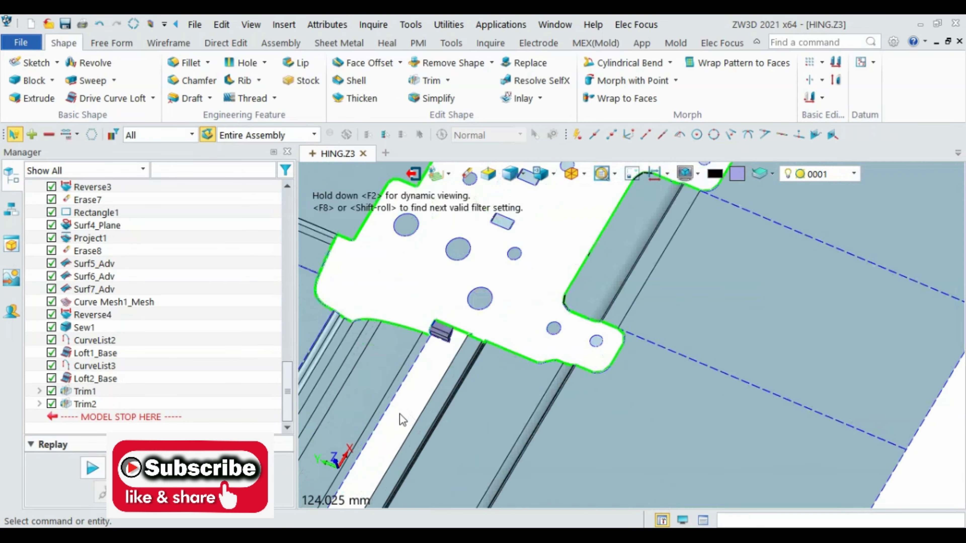
pyautogui.scroll(1, 403, 420)
pyautogui.scroll(1, 393, 375)
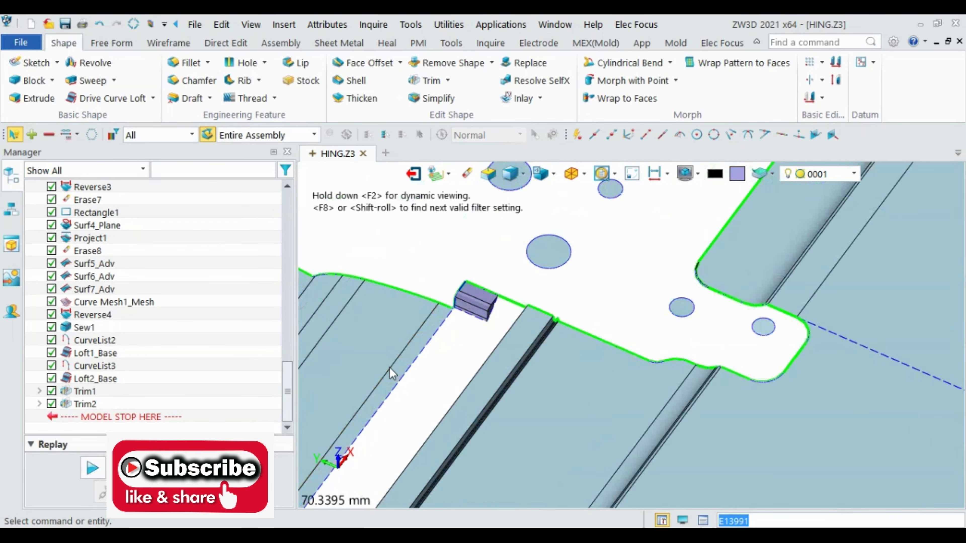
pyautogui.scroll(2, 393, 374)
pyautogui.moveTo(393, 374)
pyautogui.mouseDown(button='middle')
pyautogui.moveTo(522, 299)
pyautogui.moveTo(545, 301)
pyautogui.moveTo(526, 293)
pyautogui.mouseUp(button='middle')
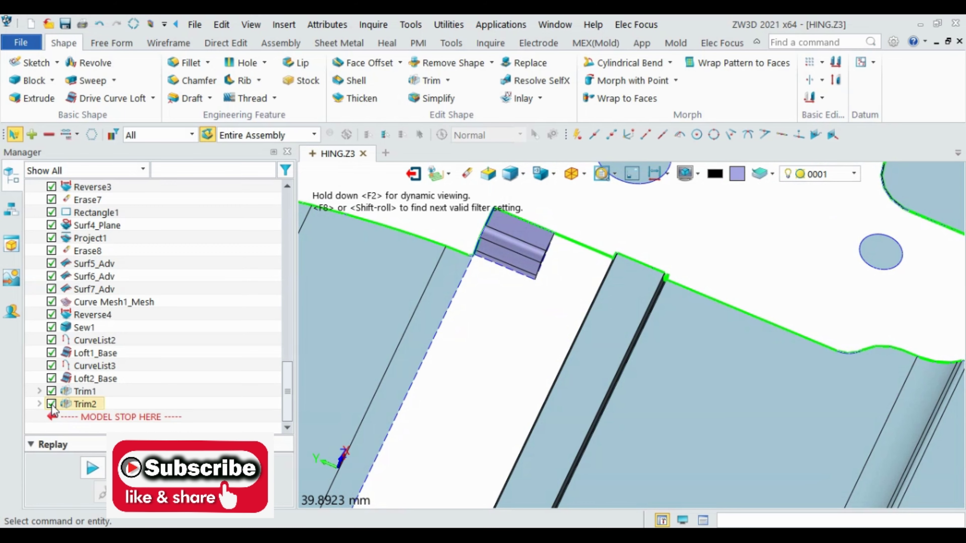
pyautogui.scroll(-3, 535, 245)
pyautogui.scroll(-2, 536, 244)
pyautogui.moveTo(536, 244); pyautogui.dragTo(365, 254, button='middle')
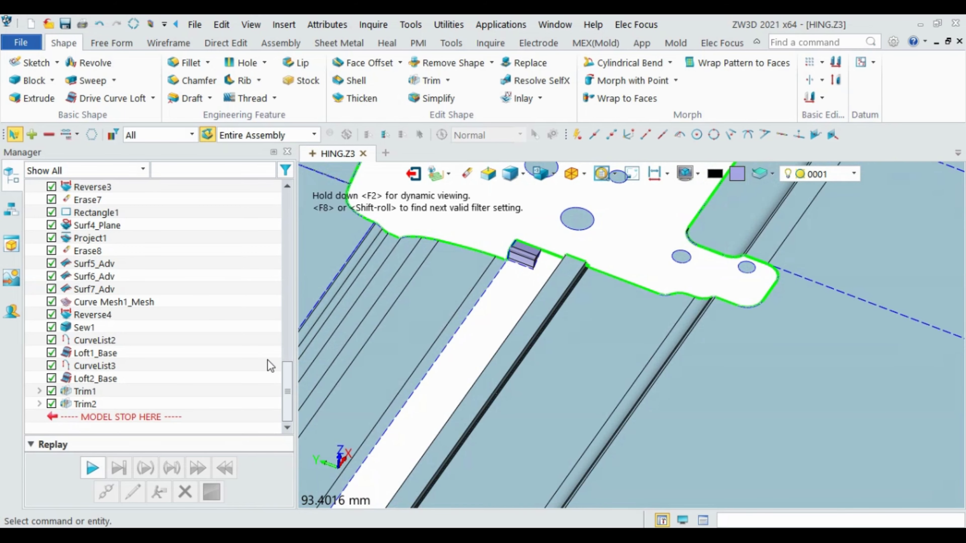
pyautogui.moveTo(289, 376); pyautogui.dragTo(286, 202)
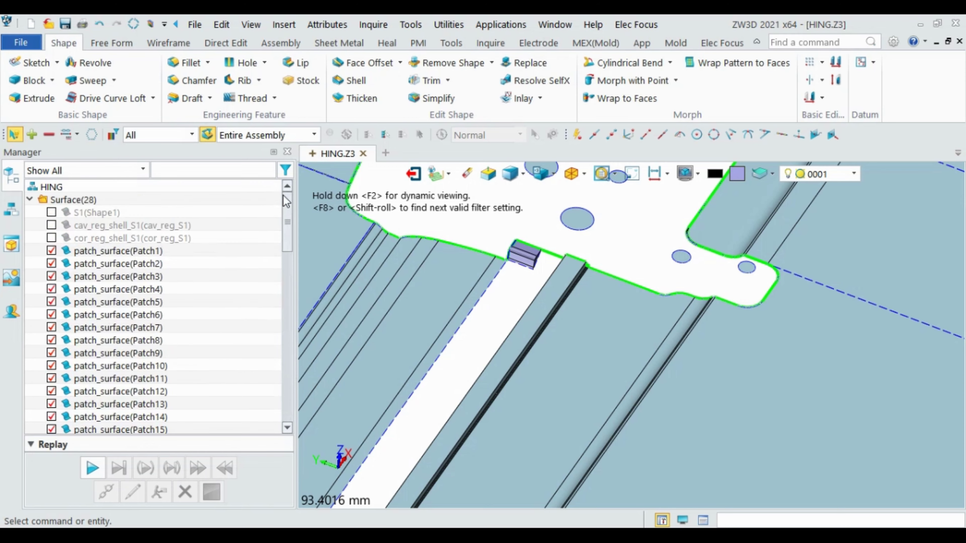
# - Show the S1 (Shape1) part and orbit to a flatter front view of the slot
pyautogui.click(52, 212)
pyautogui.scroll(1, 491, 268)
pyautogui.scroll(2, 549, 255)
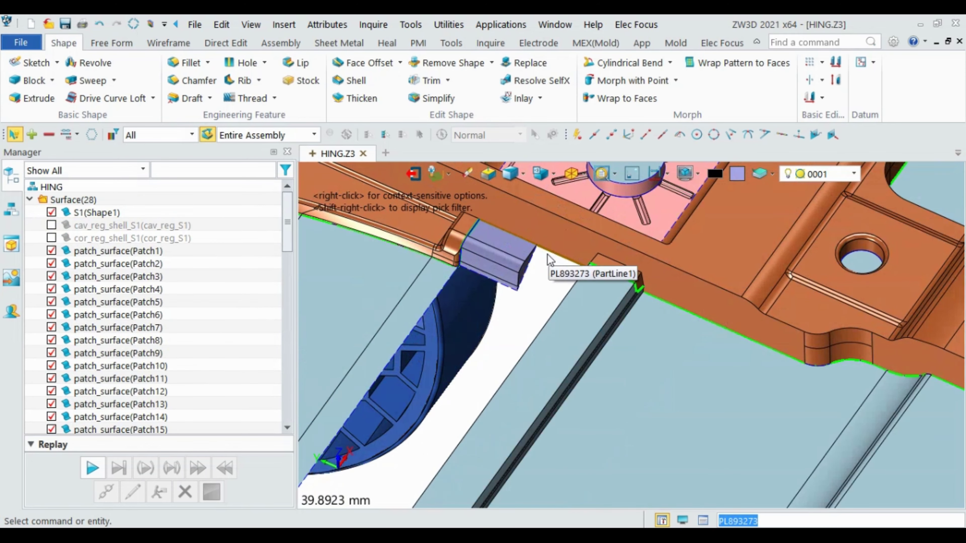
pyautogui.moveTo(551, 254)
pyautogui.mouseDown(button='middle')
pyautogui.moveTo(516, 280)
pyautogui.moveTo(511, 251)
pyautogui.mouseUp(button='middle')
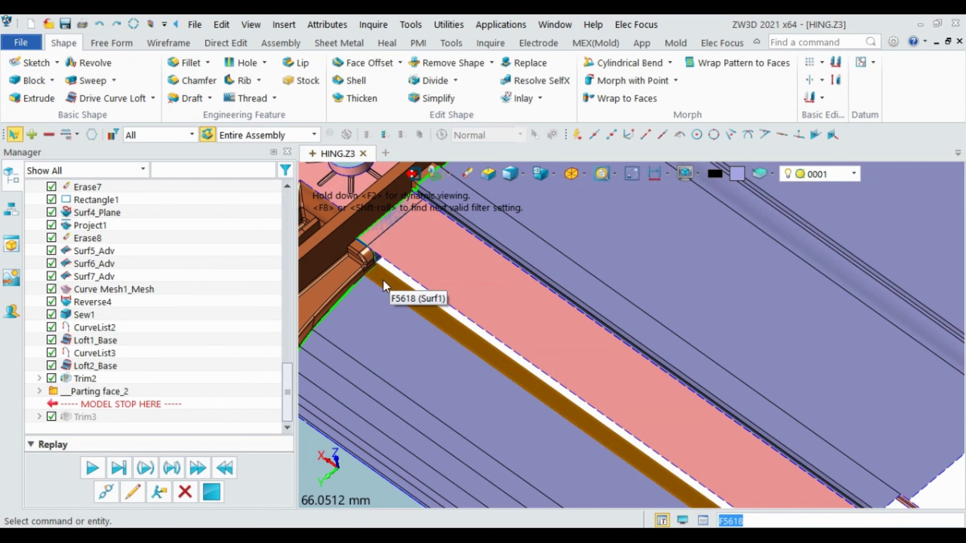
pyautogui.scroll(1, 384, 277)
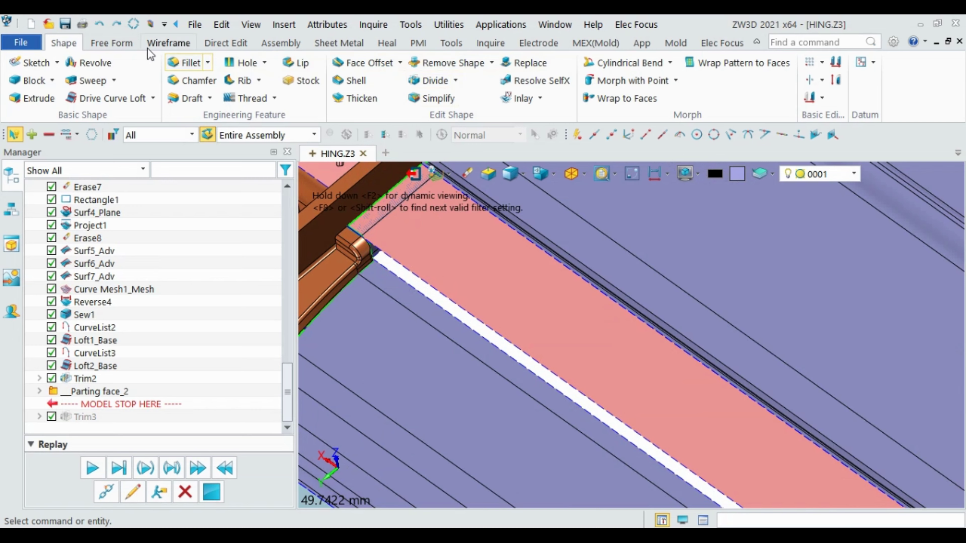
# - Shrink loft face F5648 by 6.5 mm at edge E14156 with Extend Face
pyautogui.click(112, 42)
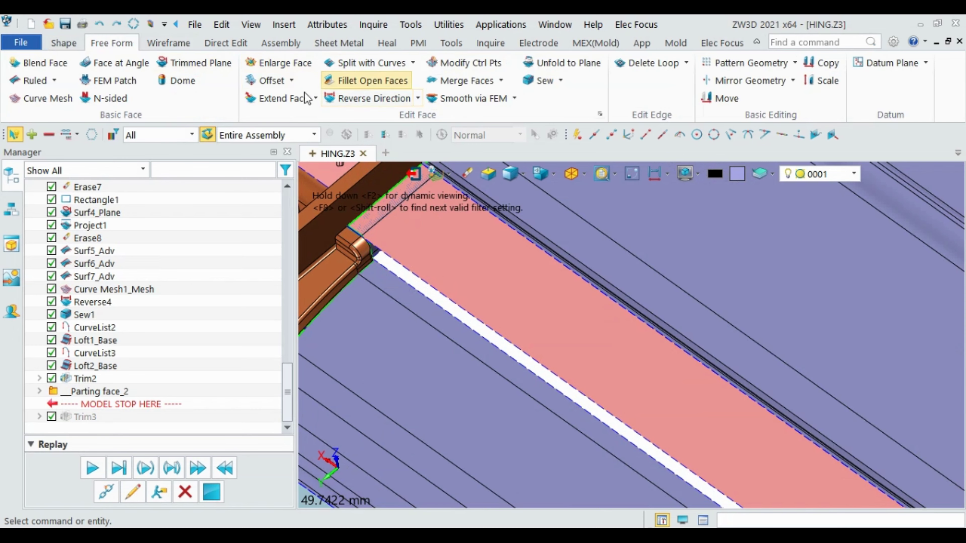
pyautogui.click(292, 100)
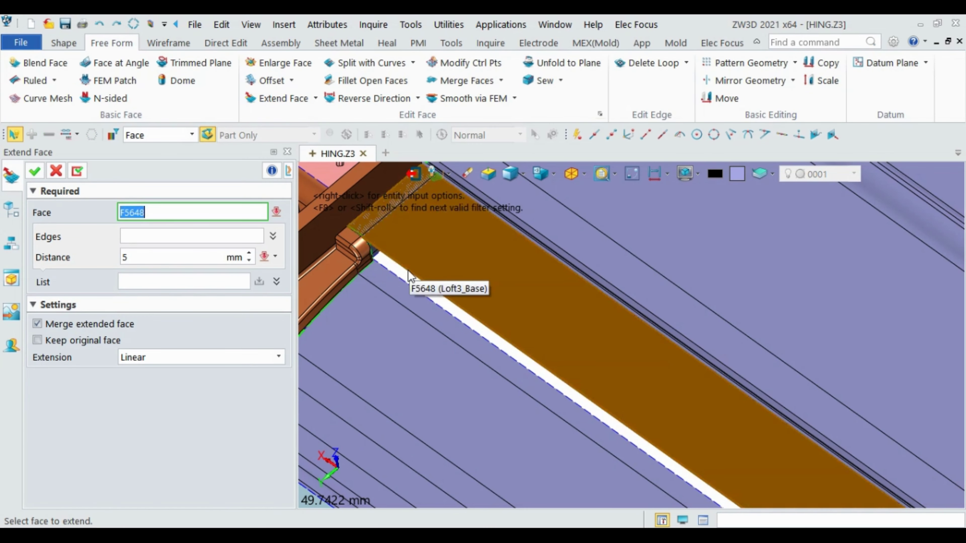
pyautogui.click(375, 257)
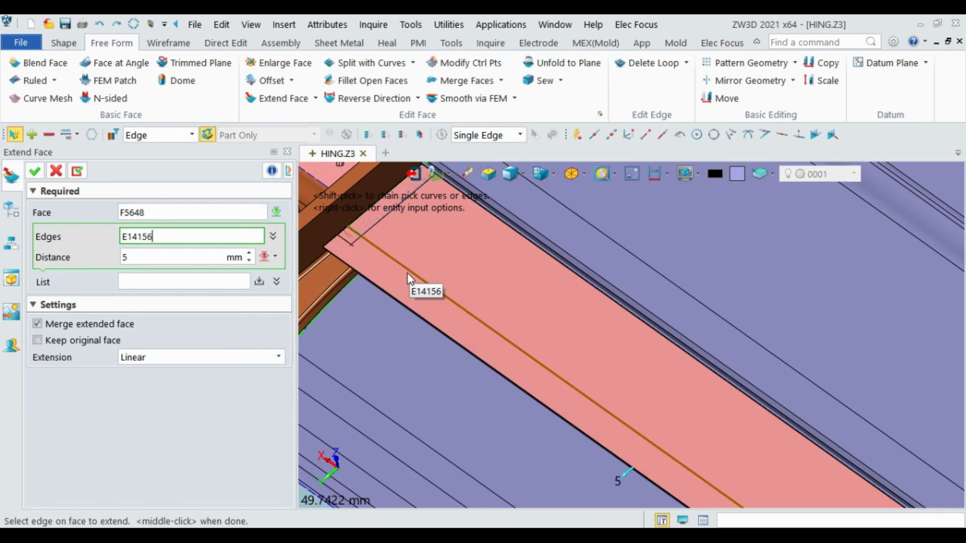
pyautogui.click(531, 359)
pyautogui.moveTo(623, 470); pyautogui.dragTo(673, 412)
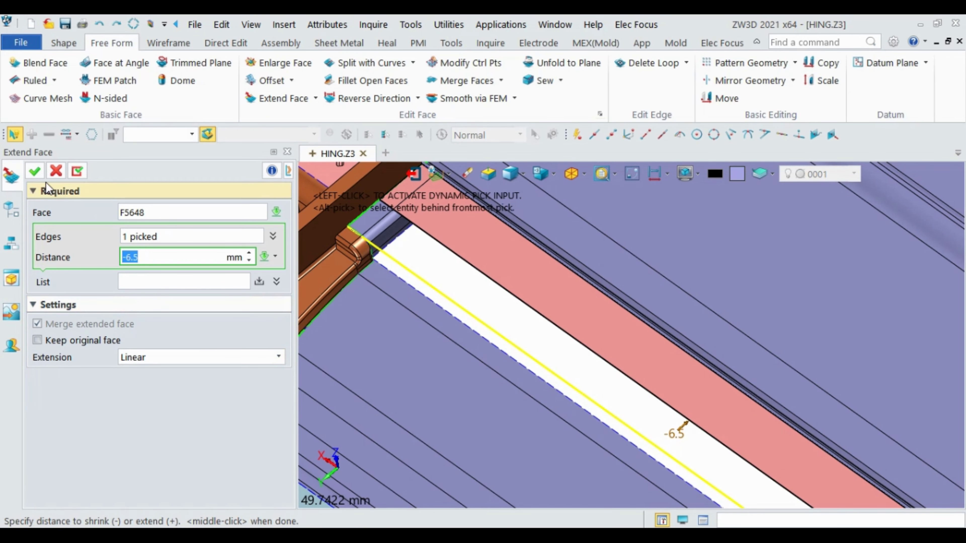
pyautogui.click(34, 170)
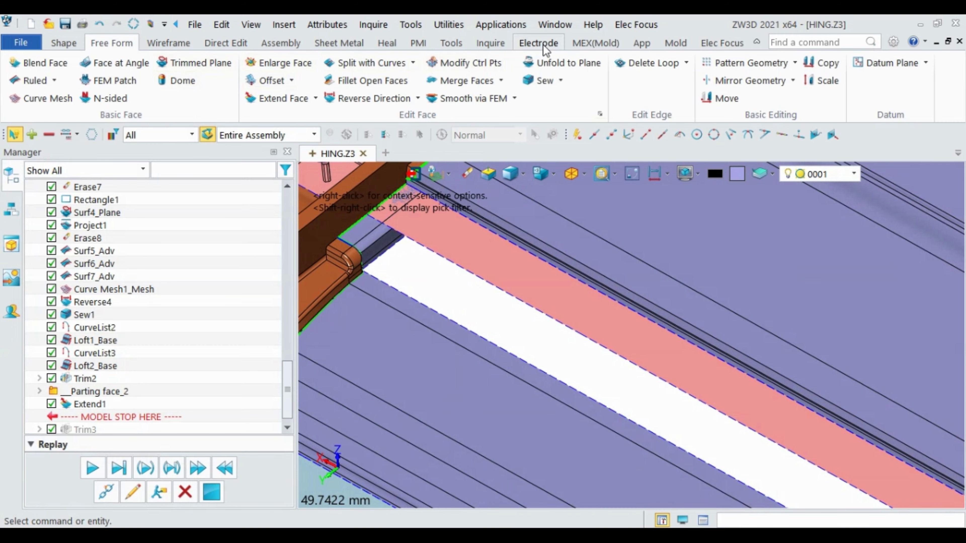
pyautogui.click(64, 44)
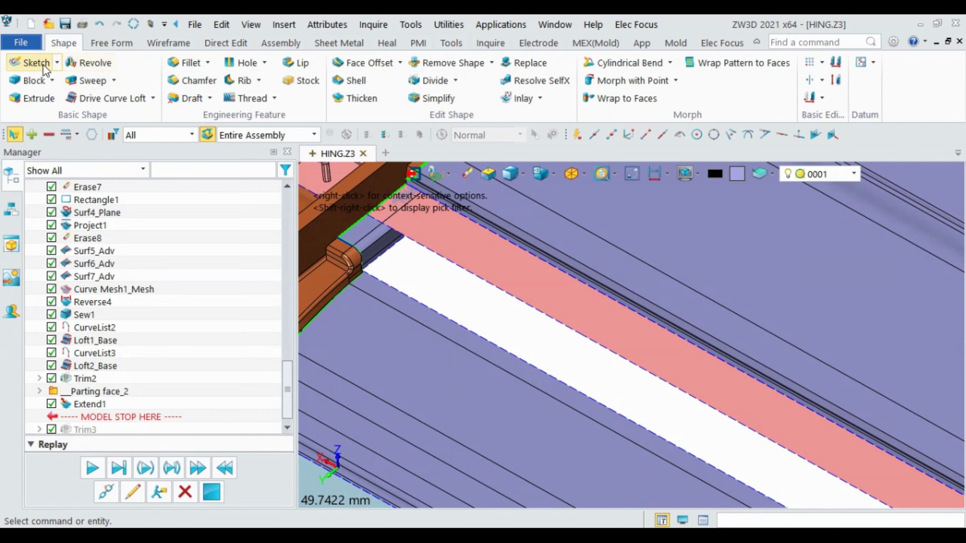
# - Extrude edge E14156 two-sided from 0 to -14 mm with a 13° draft
pyautogui.click(469, 273)
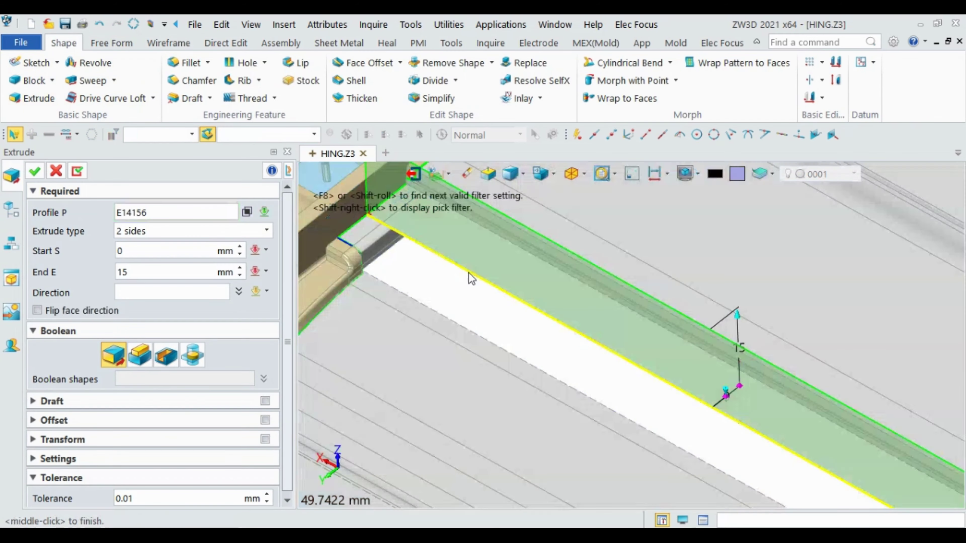
pyautogui.scroll(-3, 488, 290)
pyautogui.click(629, 298)
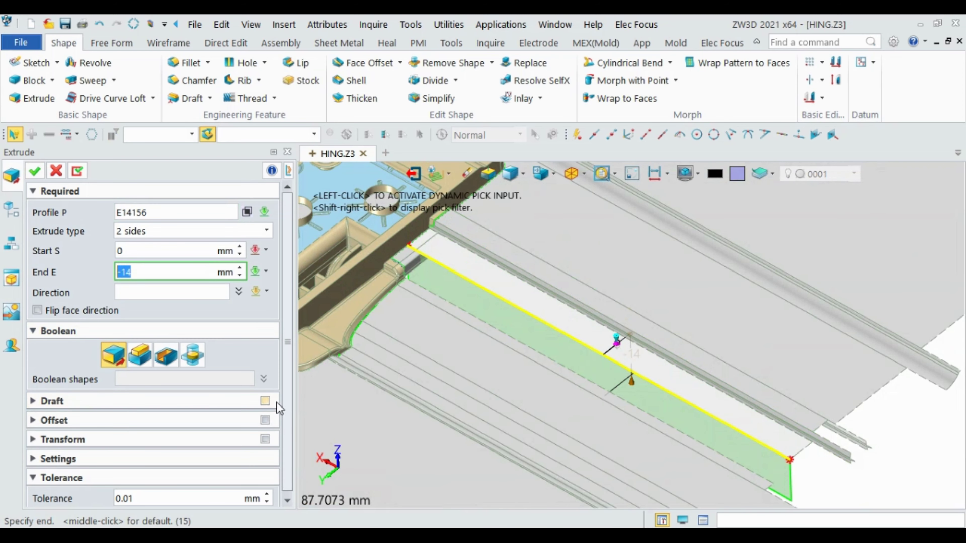
pyautogui.click(265, 401)
pyautogui.middleClick(607, 411)
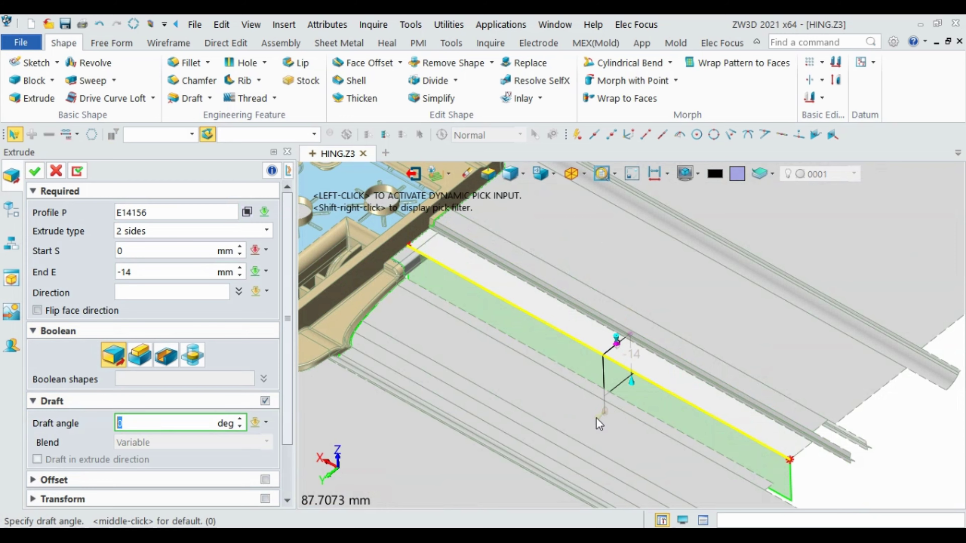
pyautogui.click(34, 172)
# - Zoom in and out to inspect the drafted extrusion along the slot
pyautogui.scroll(3, 422, 255)
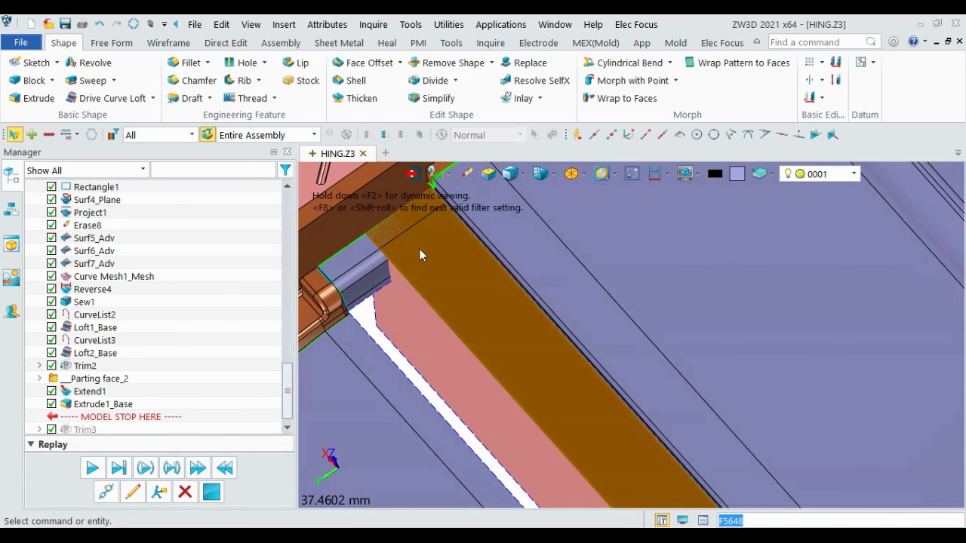
pyautogui.scroll(-3, 423, 254)
pyautogui.scroll(3, 433, 263)
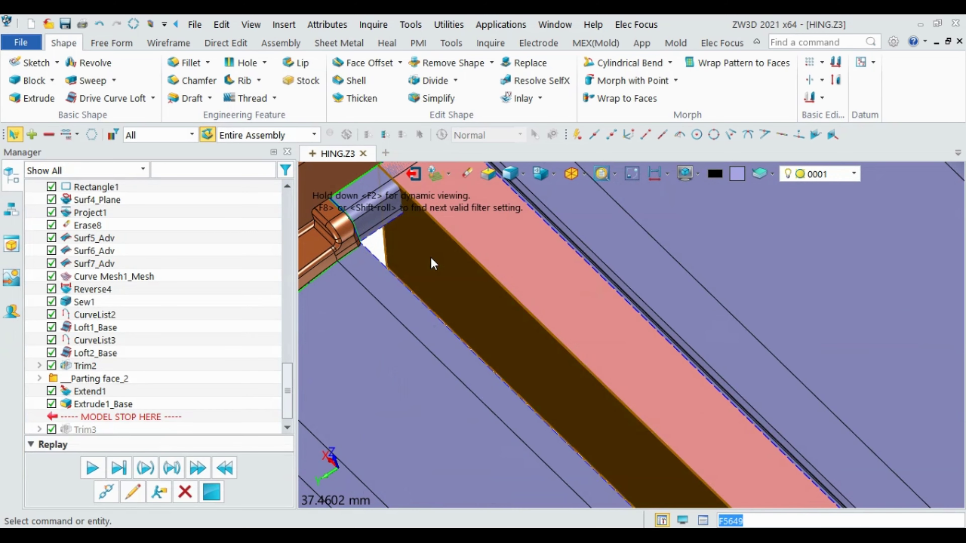
pyautogui.scroll(-1, 432, 260)
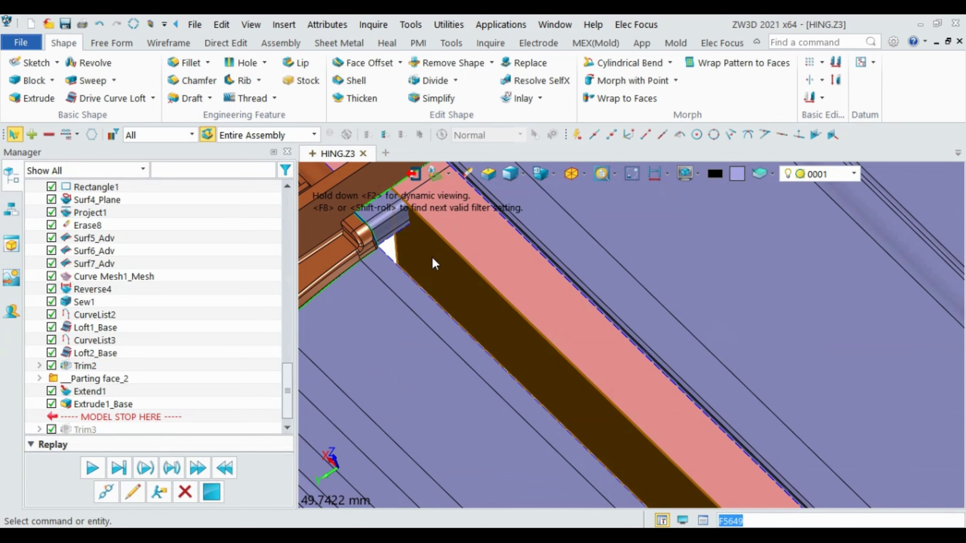
pyautogui.scroll(2, 432, 259)
pyautogui.scroll(3, 430, 259)
pyautogui.rightClick(427, 259)
pyautogui.click(468, 267)
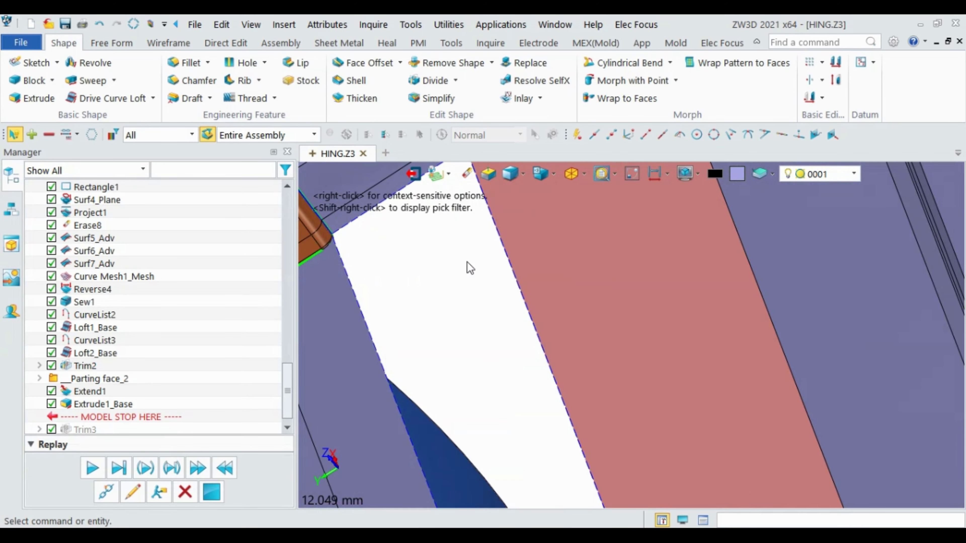
pyautogui.scroll(-4, 511, 269)
pyautogui.scroll(-1, 423, 197)
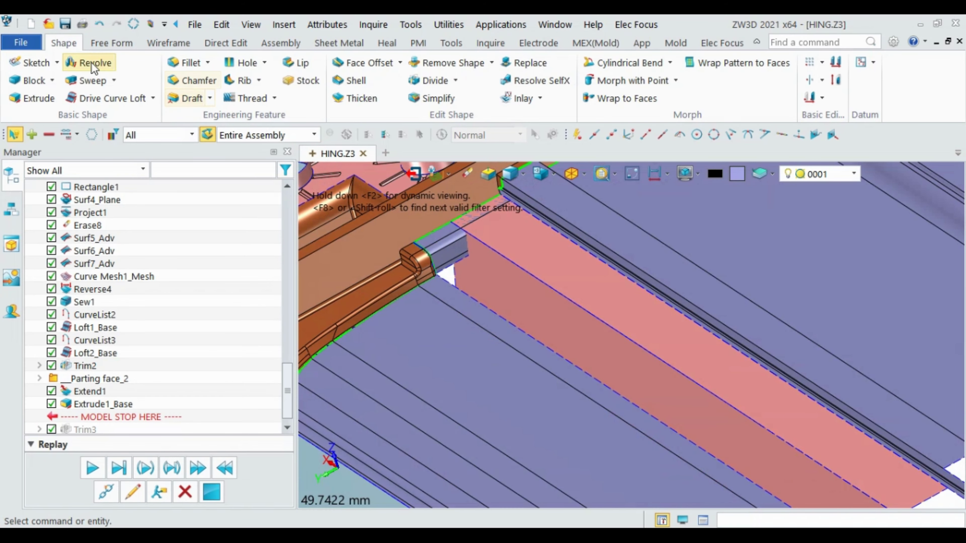
# - Start another extrusion from the slot edge, then abandon it
pyautogui.click(49, 100)
pyautogui.click(434, 294)
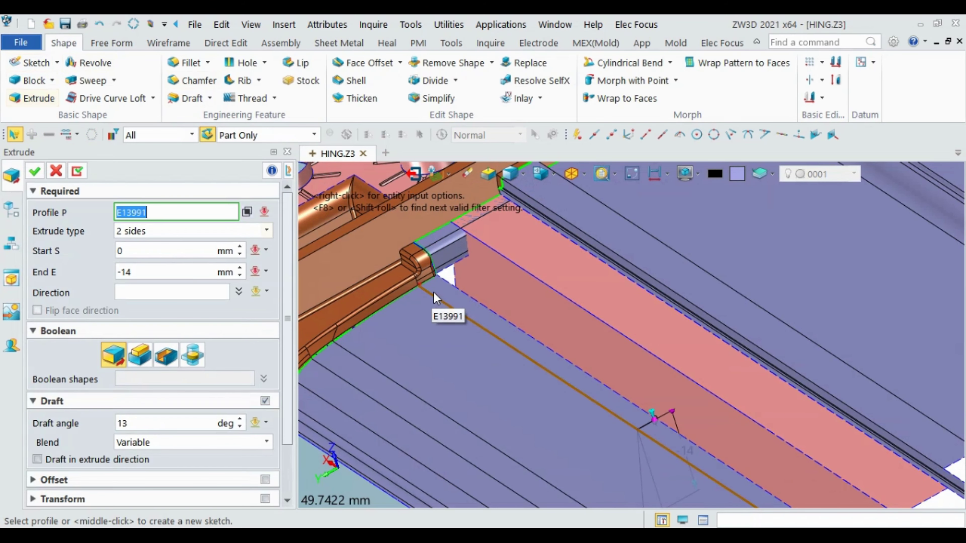
pyautogui.click(449, 268)
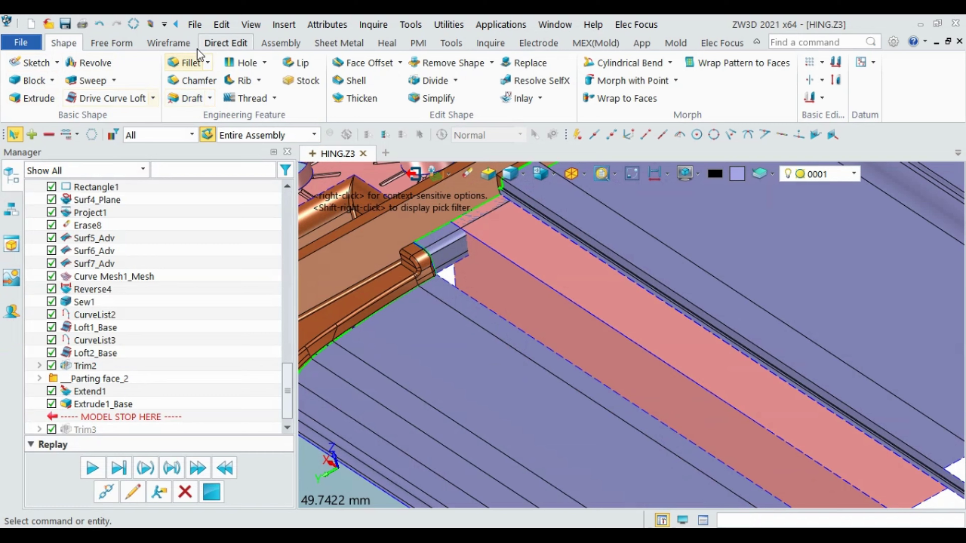
# - Create a drive-curve loft along edge E13995 with end profile E14136
pyautogui.click(88, 95)
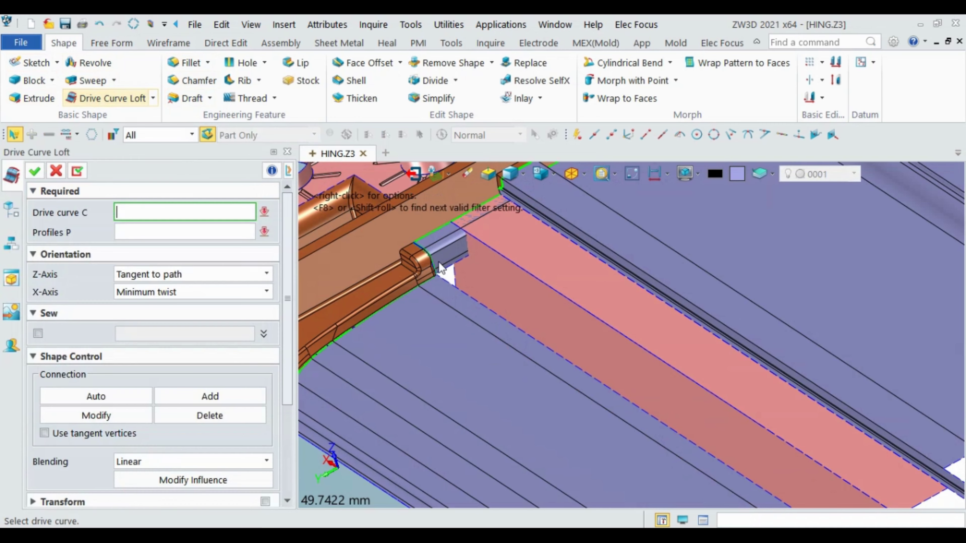
pyautogui.click(446, 278)
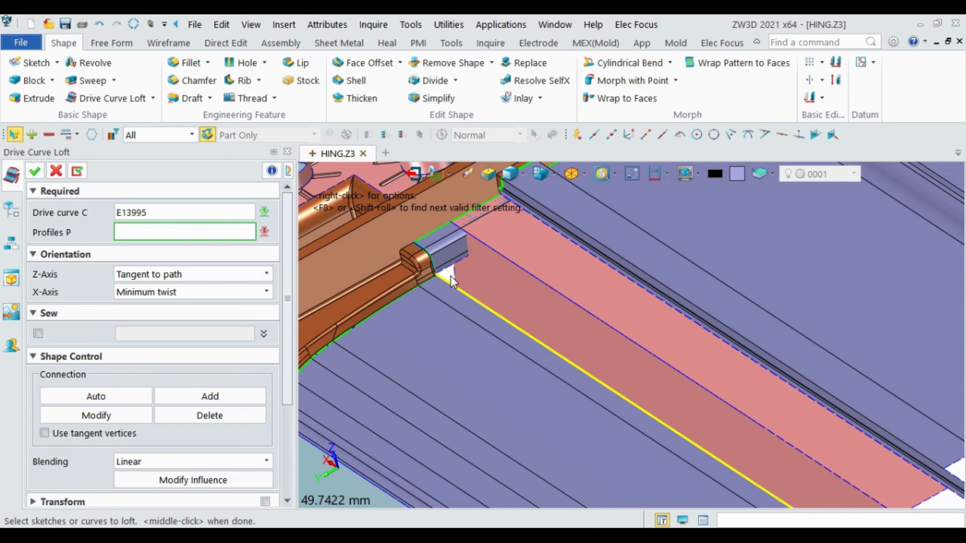
pyautogui.click(450, 276)
pyautogui.press('Delete')
pyautogui.click(448, 273)
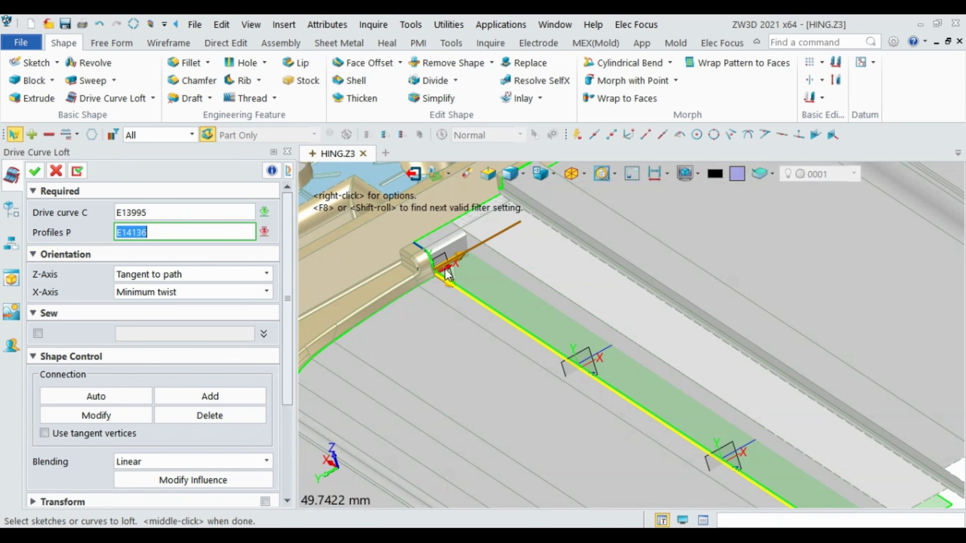
pyautogui.scroll(5, 448, 273)
pyautogui.click(419, 291)
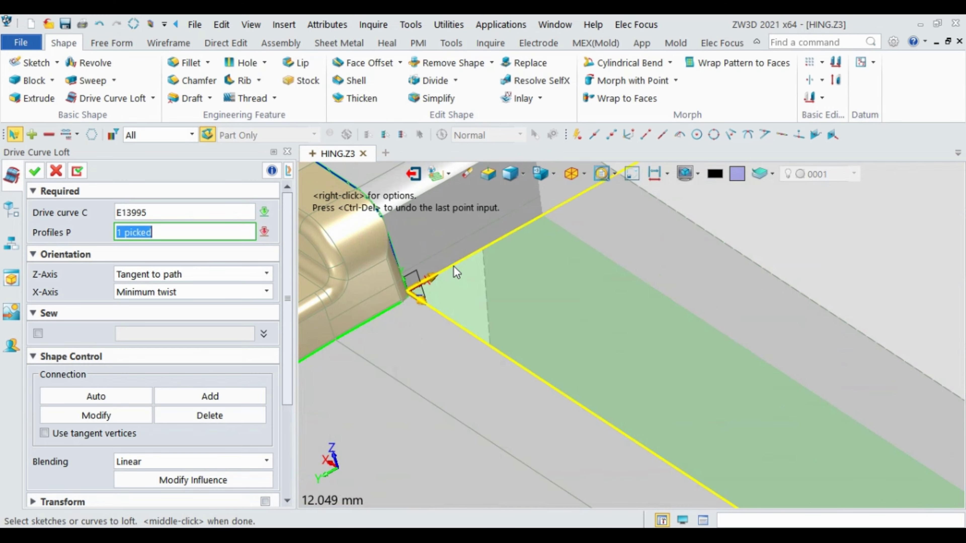
pyautogui.click(34, 172)
pyautogui.scroll(-3, 460, 264)
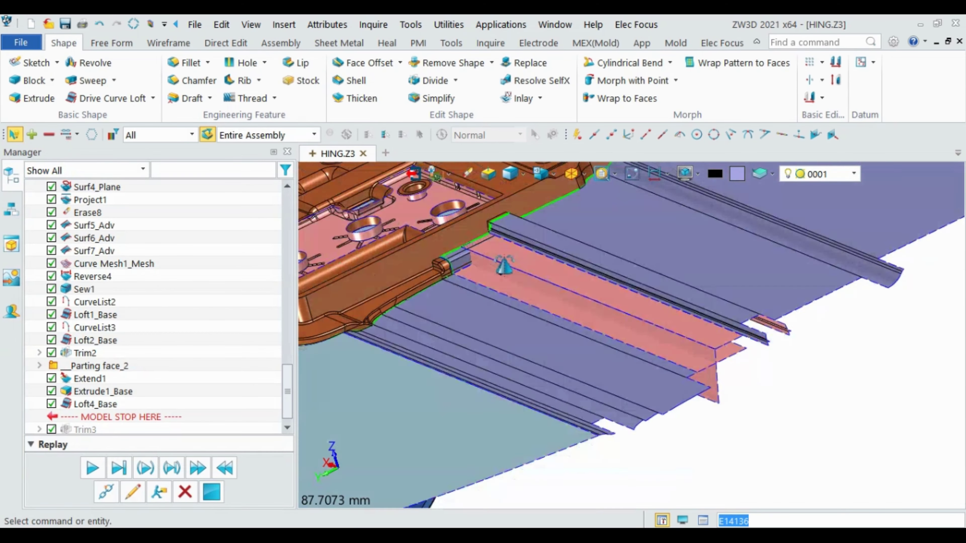
# - Inspect the pink Loft4_Base face, then list Free Form's Merge Faces, Join Faces and Match Edges commands
pyautogui.moveTo(504, 265); pyautogui.dragTo(494, 268, button='middle')
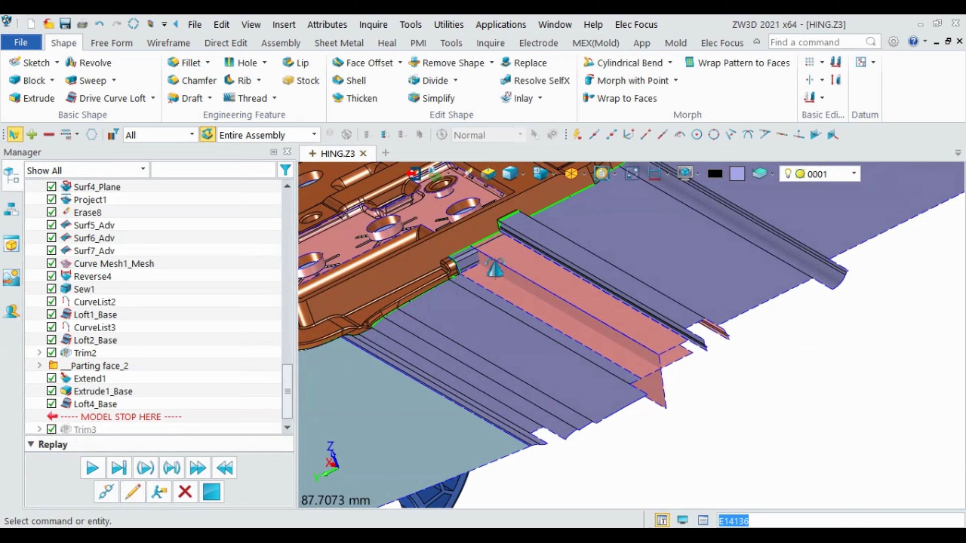
pyautogui.scroll(3, 494, 268)
pyautogui.moveTo(494, 269); pyautogui.dragTo(474, 264, button='middle')
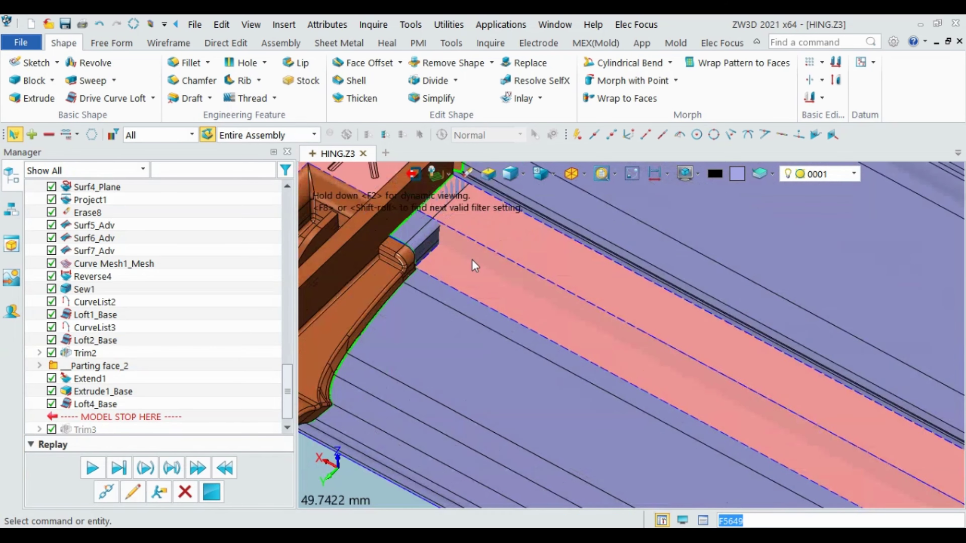
pyautogui.scroll(2, 474, 264)
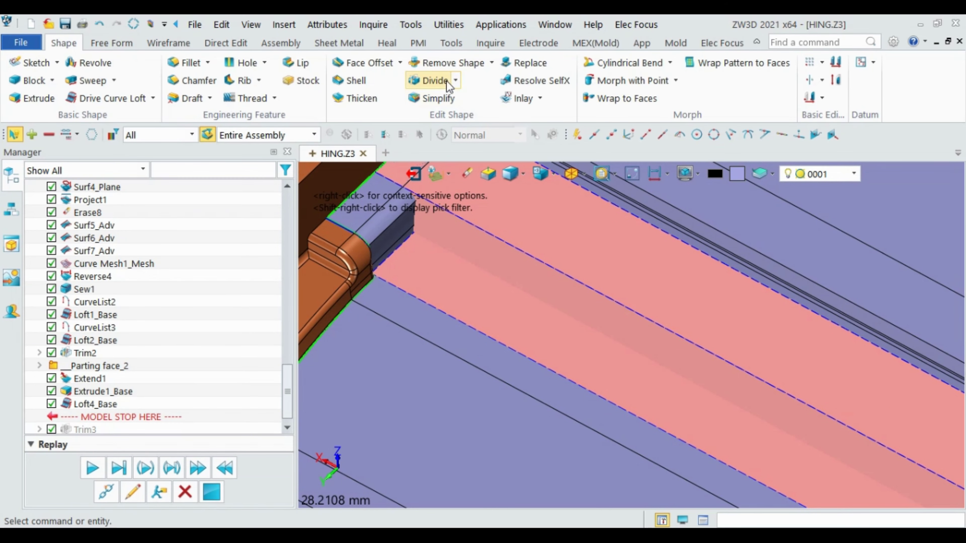
pyautogui.click(457, 81)
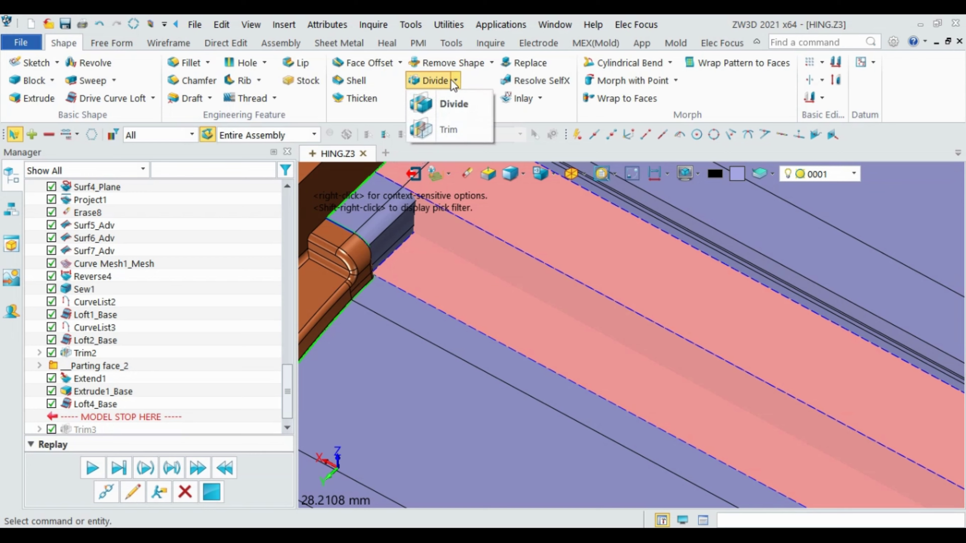
pyautogui.click(189, 71)
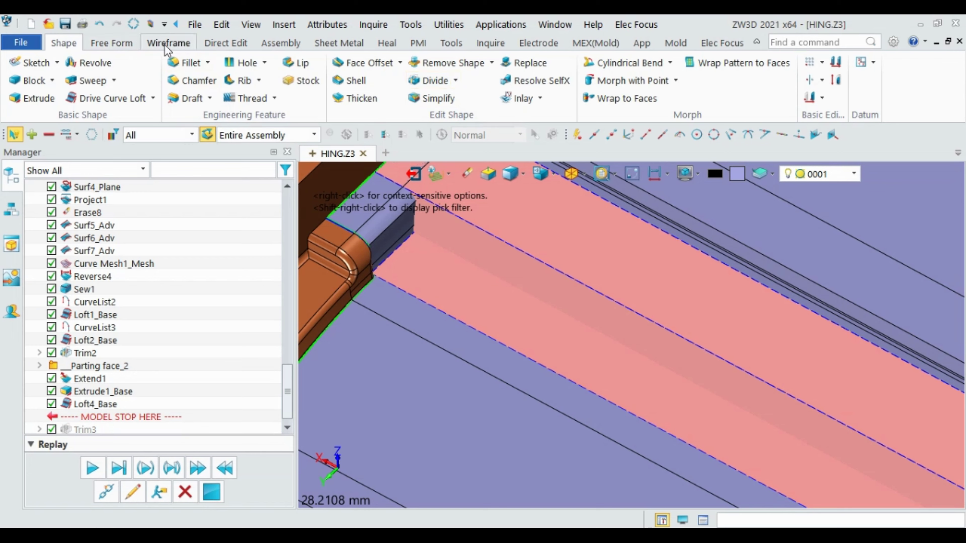
pyautogui.click(112, 43)
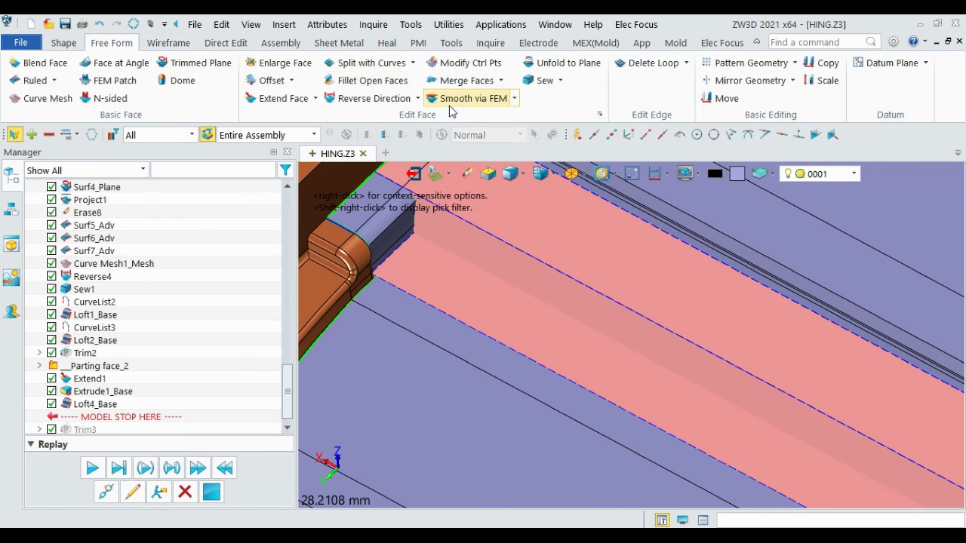
pyautogui.click(501, 81)
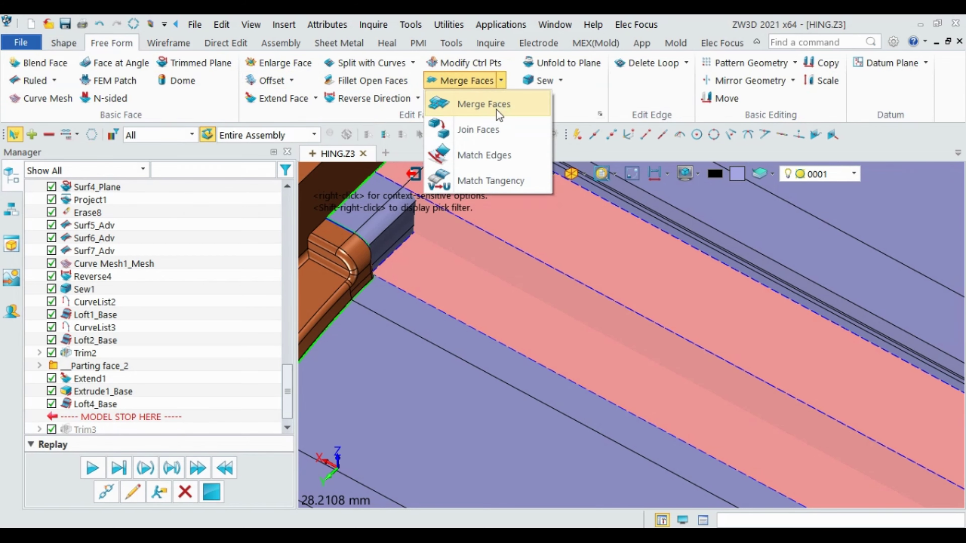
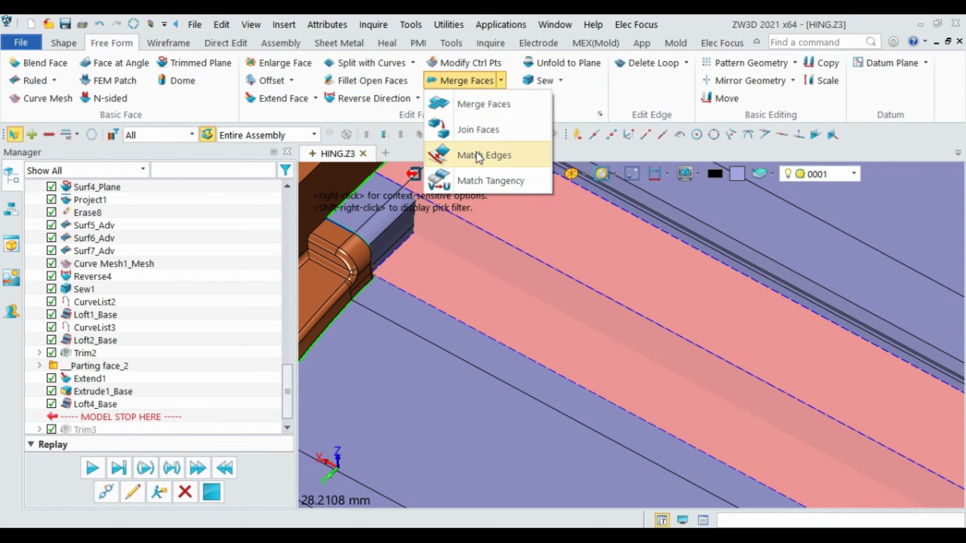
# - Cross-trim the long pink parting strip and its neighbouring face, keeping the two chosen regions
pyautogui.click(413, 63)
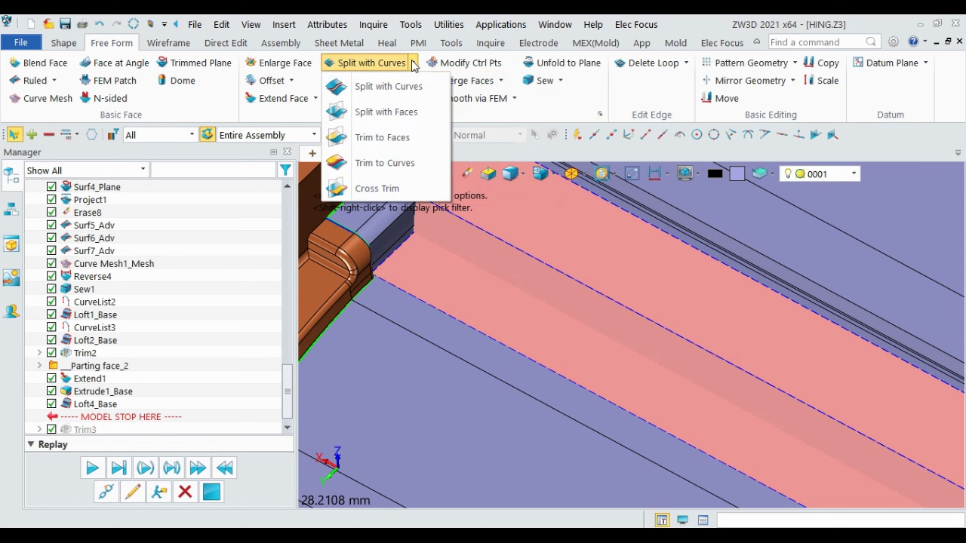
pyautogui.click(377, 187)
pyautogui.click(463, 241)
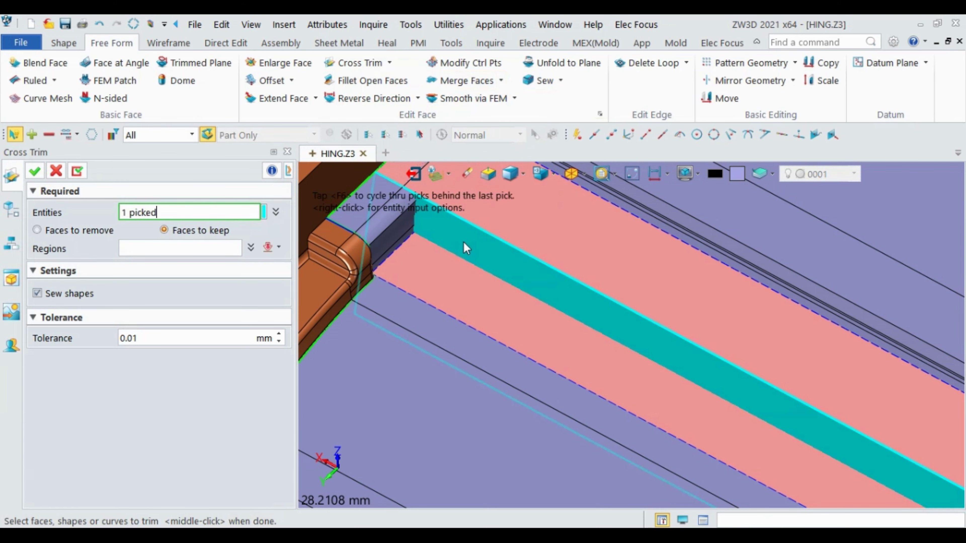
pyautogui.click(154, 246)
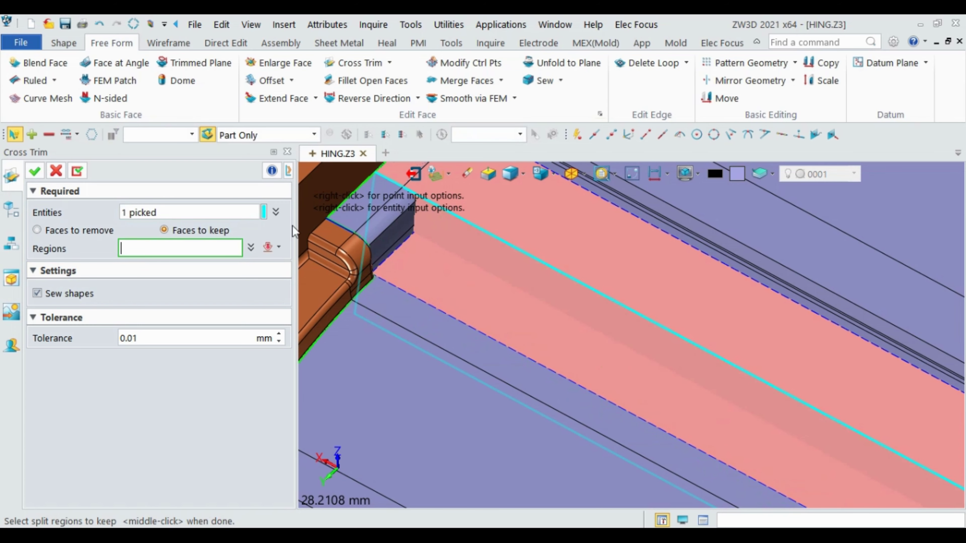
pyautogui.click(182, 213)
pyautogui.click(442, 267)
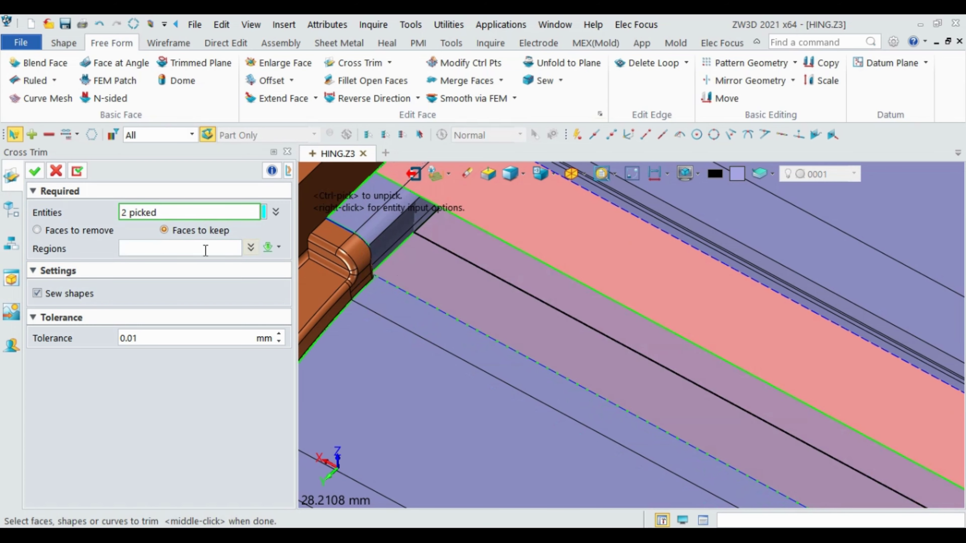
pyautogui.click(142, 246)
pyautogui.click(484, 255)
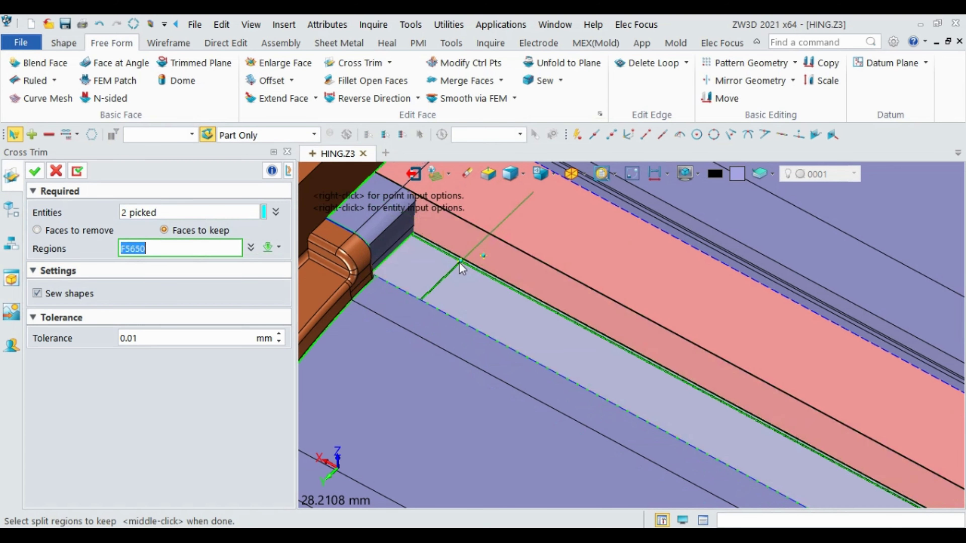
pyautogui.click(442, 269)
pyautogui.click(34, 171)
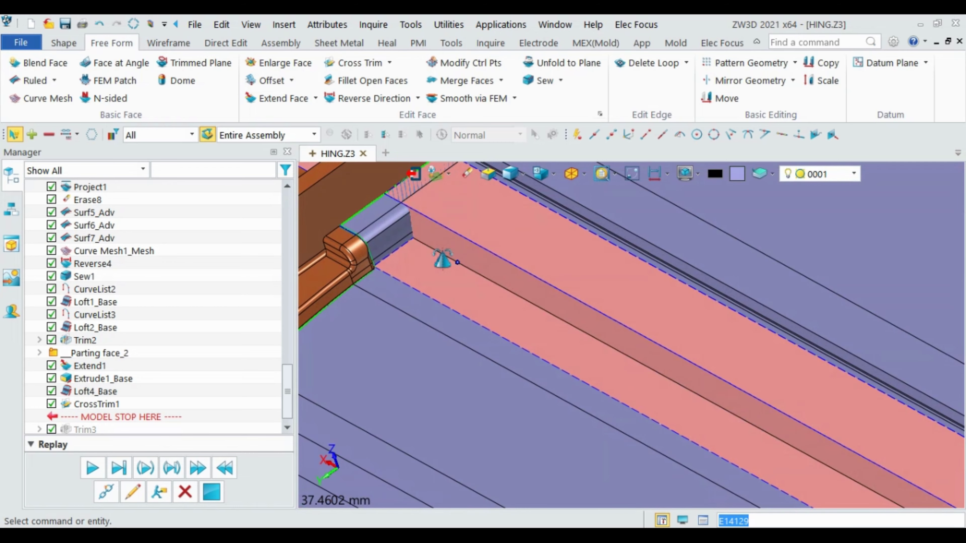
# - Try a cross trim and a sew on the narrow strip face, then abandon both
pyautogui.scroll(3, 519, 281)
pyautogui.scroll(-2, 494, 266)
pyautogui.scroll(1, 468, 248)
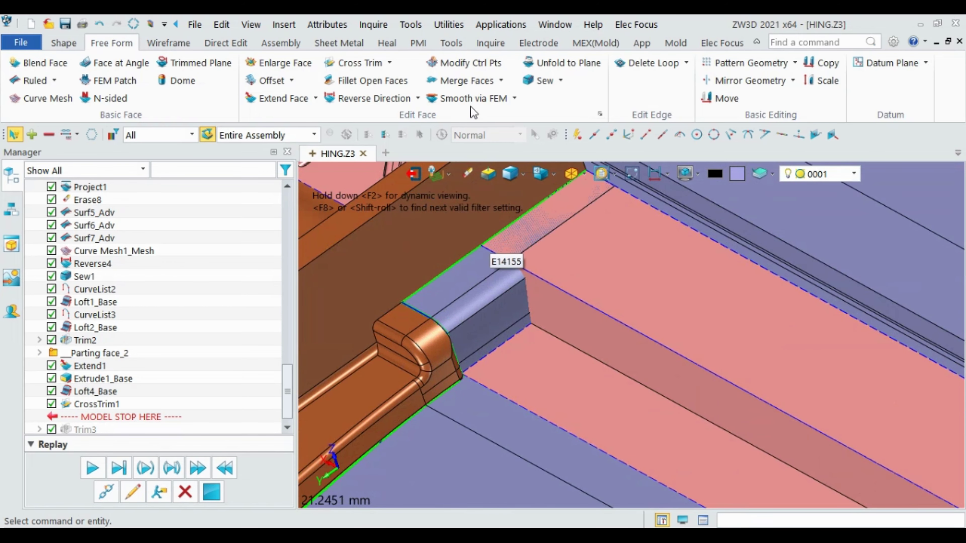
pyautogui.click(363, 63)
pyautogui.click(500, 301)
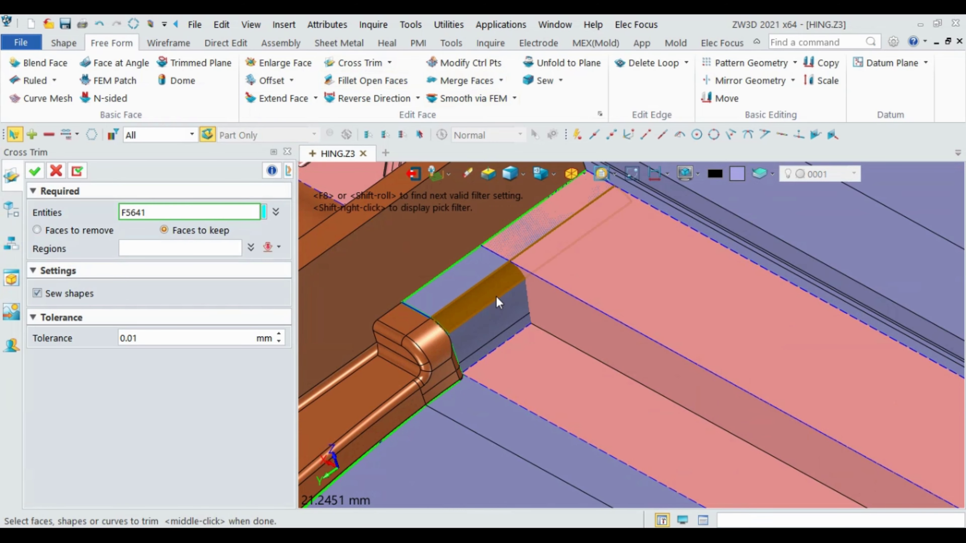
pyautogui.middleClick(511, 307)
pyautogui.click(544, 80)
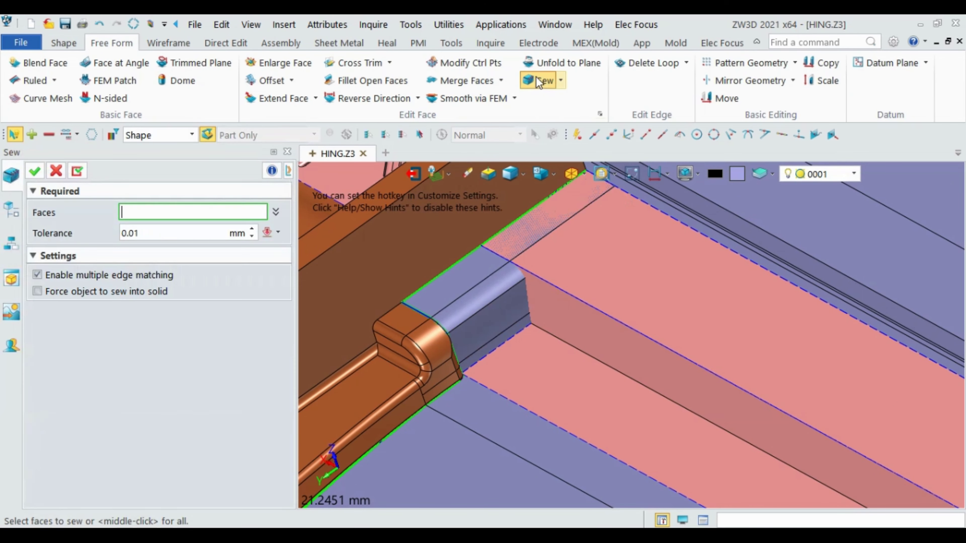
pyautogui.click(496, 301)
pyautogui.middleClick(497, 301)
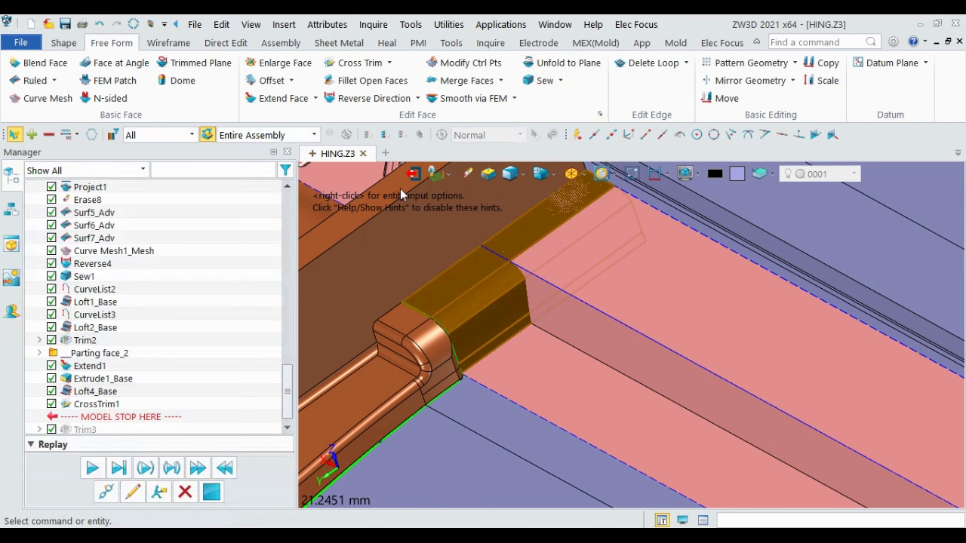
# - Set the pick filter to Shape and select the whole parting face
pyautogui.click(359, 62)
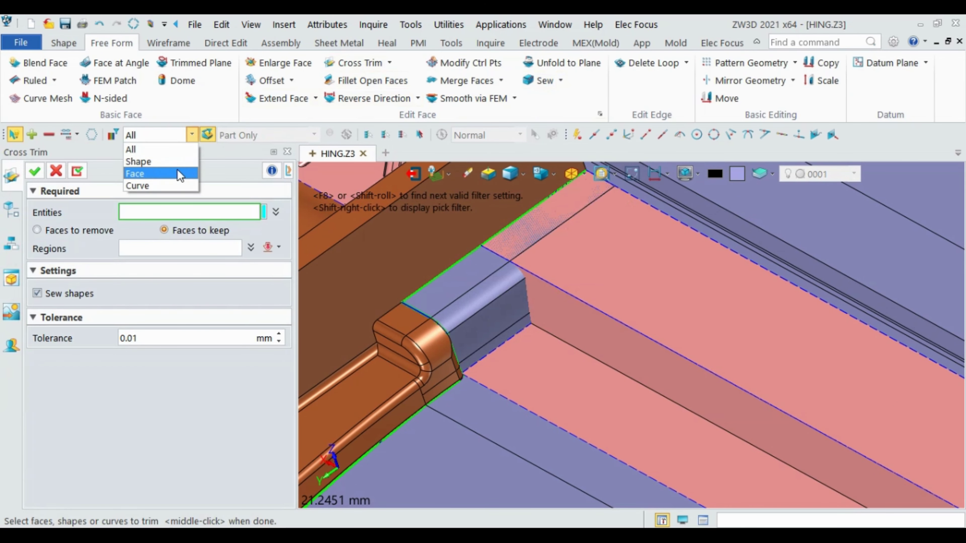
pyautogui.click(183, 160)
pyautogui.click(475, 320)
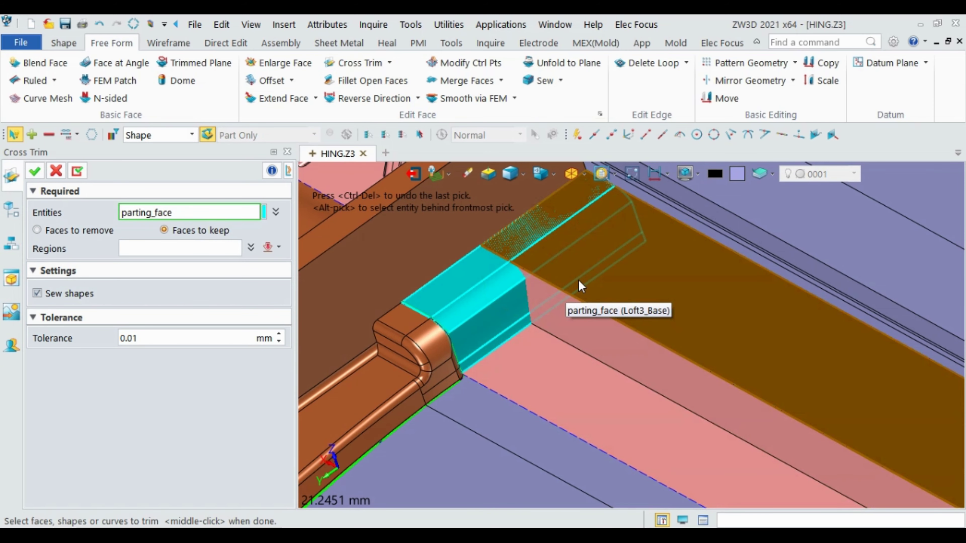
pyautogui.click(597, 311)
pyautogui.middleClick(596, 312)
# - Sew parting_face and the adjoining brown face into one shell, continuing past the unmatched-edges warning
pyautogui.click(544, 80)
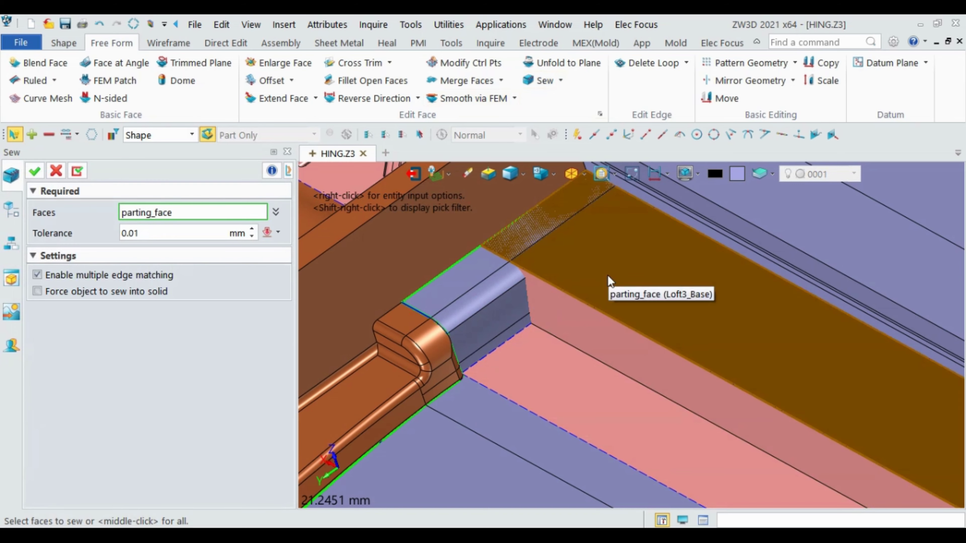
pyautogui.click(608, 281)
pyautogui.click(564, 318)
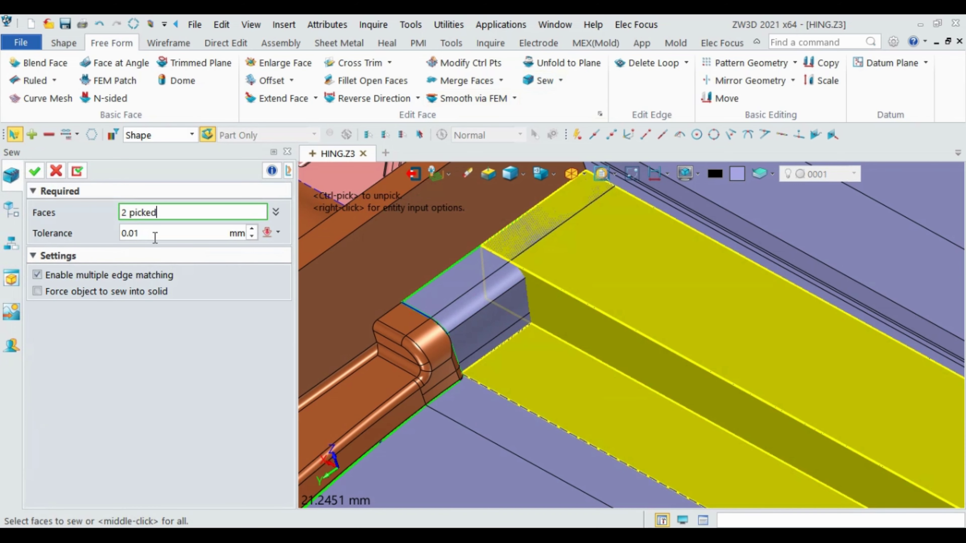
pyautogui.click(35, 173)
pyautogui.click(560, 345)
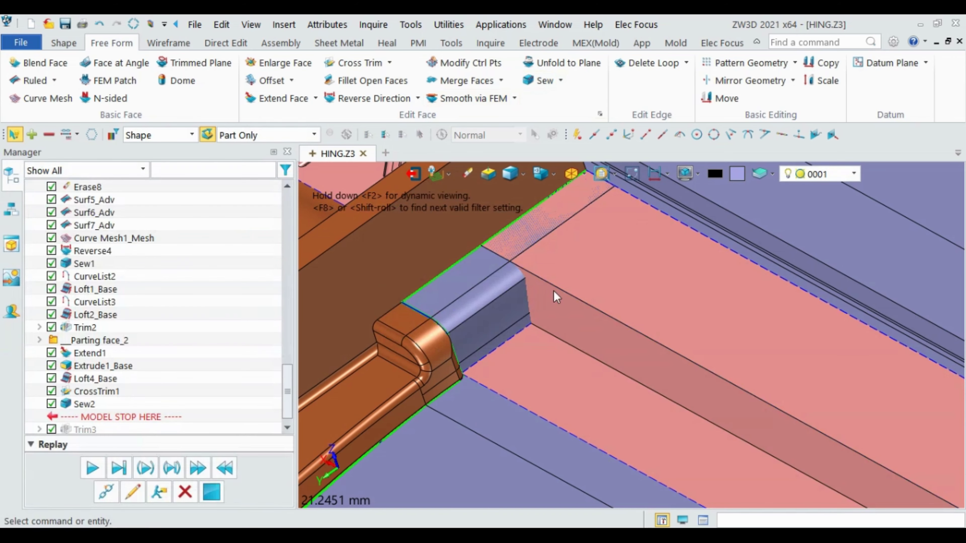
# - Start a new cross trim with the parting face and a second face as entities
pyautogui.click(359, 62)
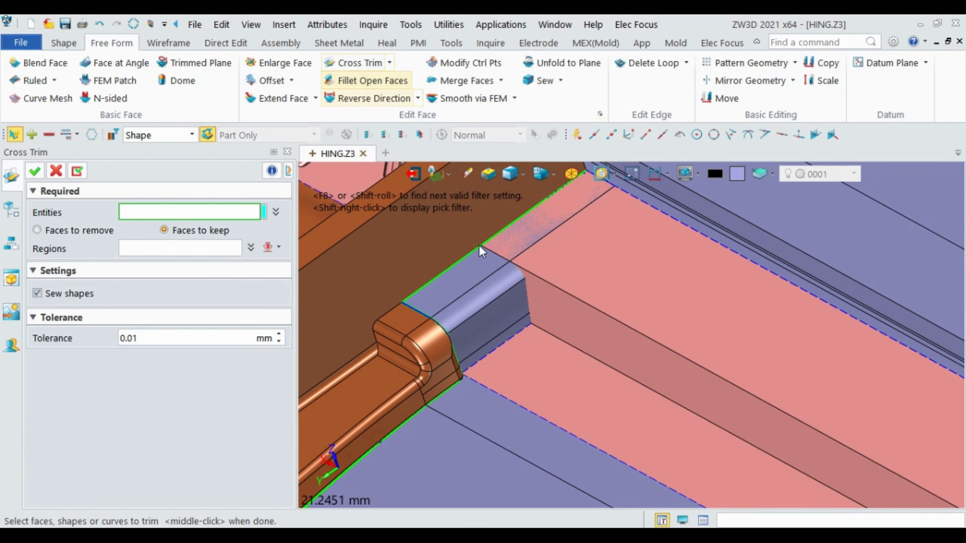
pyautogui.click(491, 278)
pyautogui.click(557, 293)
pyautogui.click(208, 250)
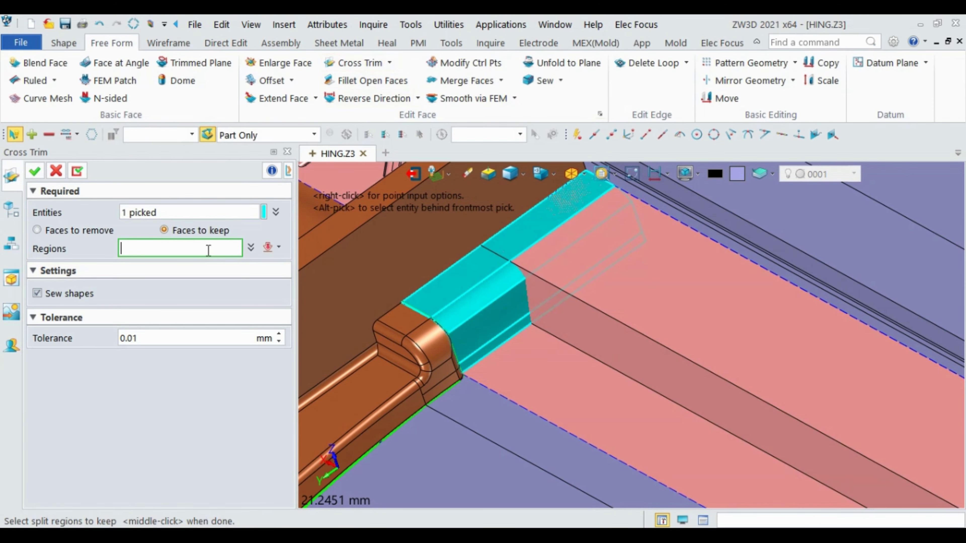
pyautogui.click(219, 212)
pyautogui.click(643, 348)
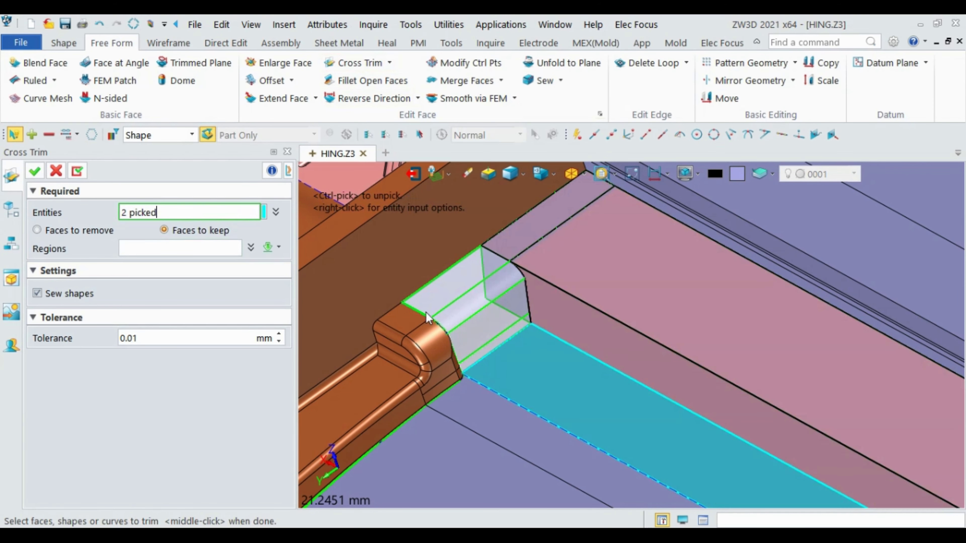
pyautogui.click(159, 248)
# - Mark ten face regions to keep and finish the cross trim
pyautogui.click(468, 305)
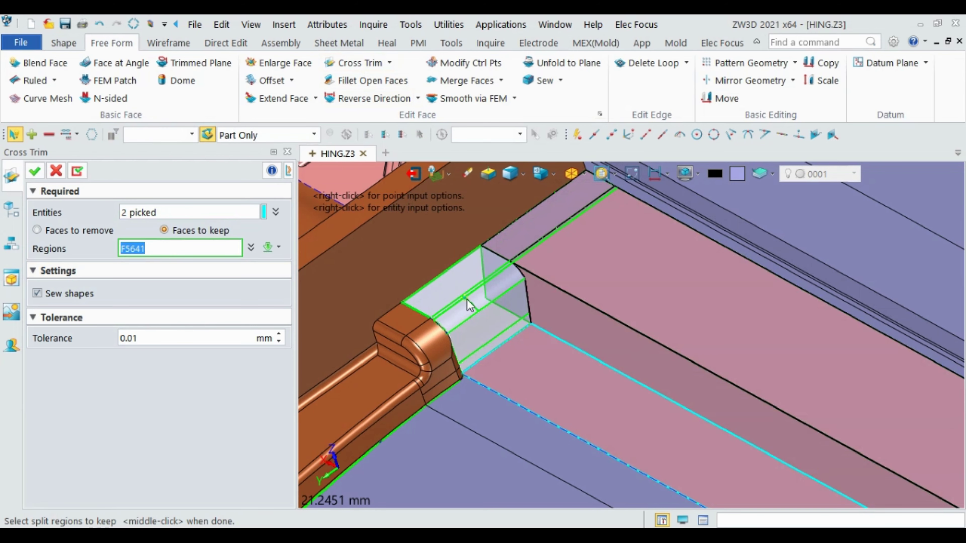
pyautogui.click(480, 308)
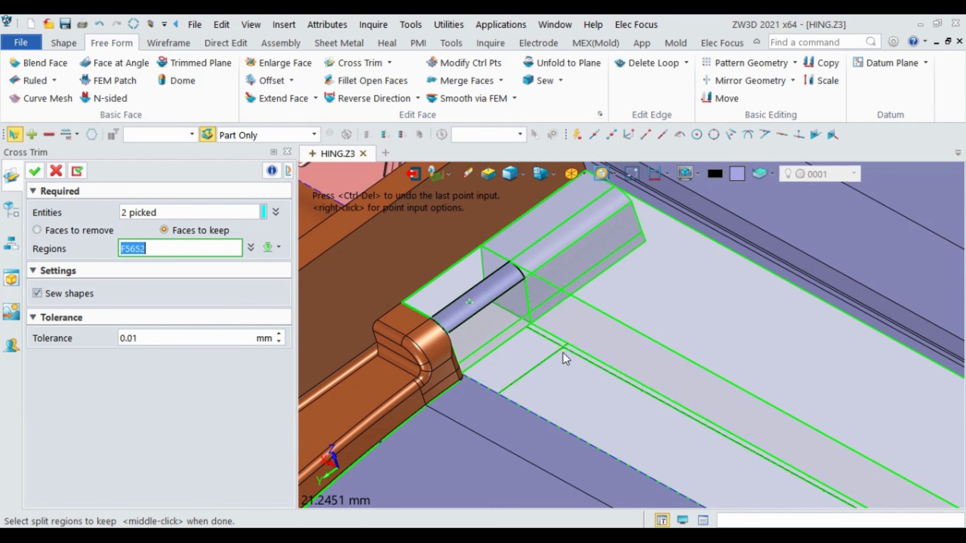
pyautogui.click(490, 314)
pyautogui.click(504, 336)
pyautogui.click(475, 273)
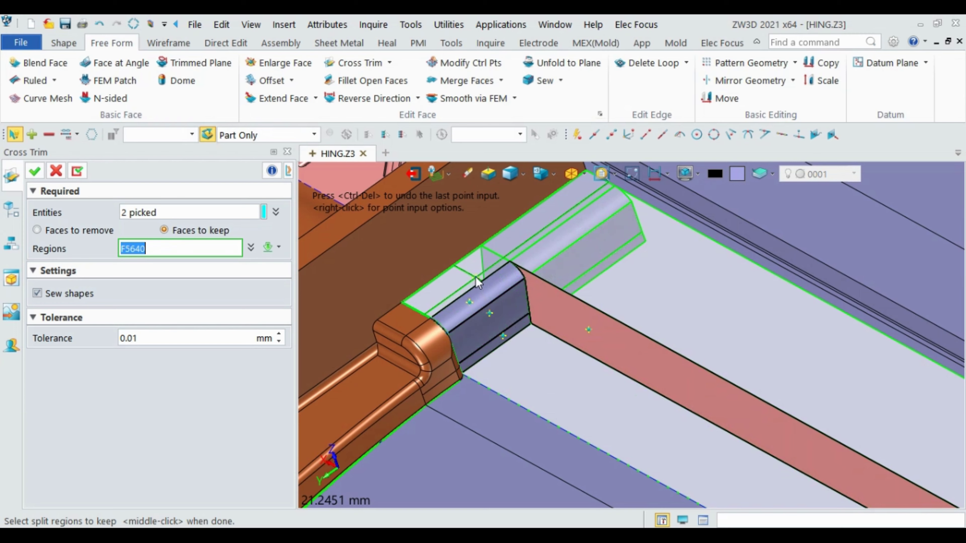
pyautogui.click(604, 268)
pyautogui.click(571, 367)
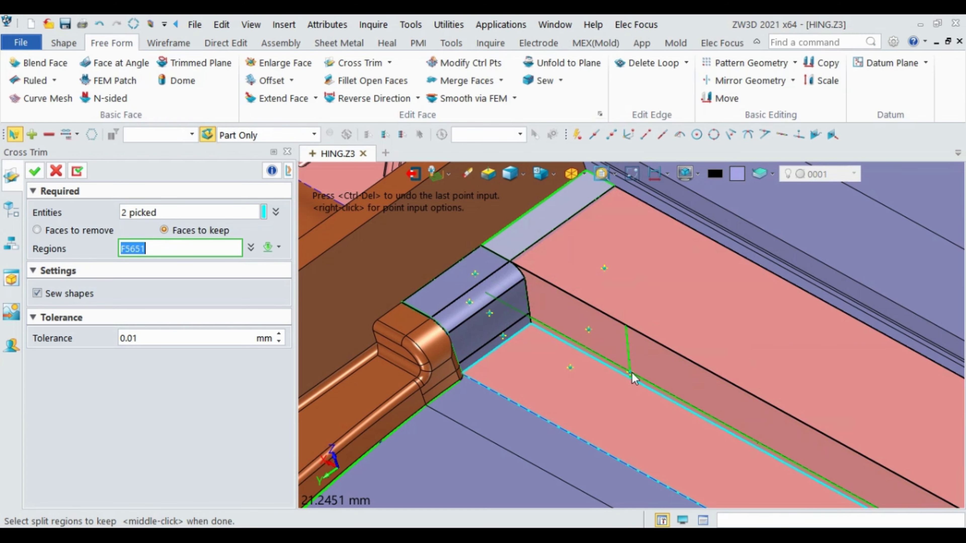
pyautogui.click(540, 212)
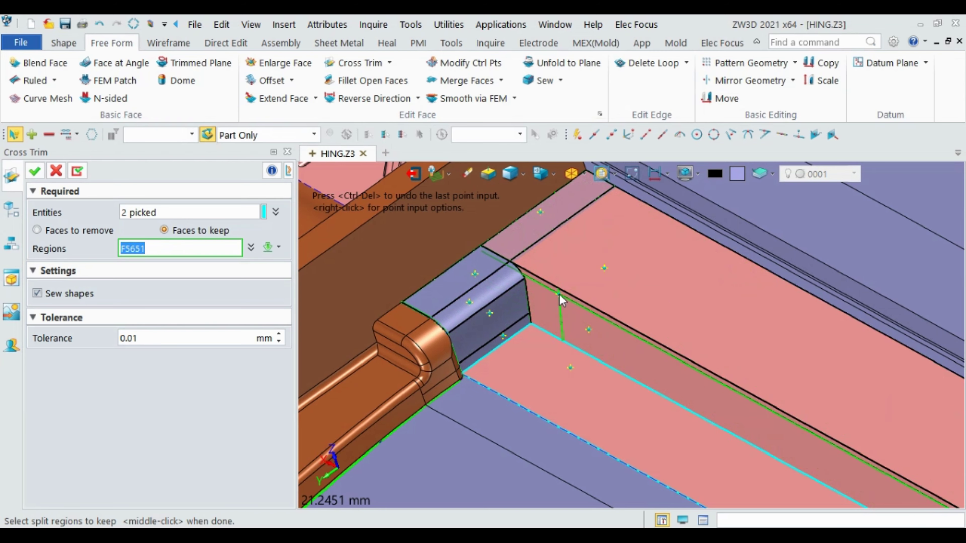
pyautogui.click(512, 242)
pyautogui.click(542, 303)
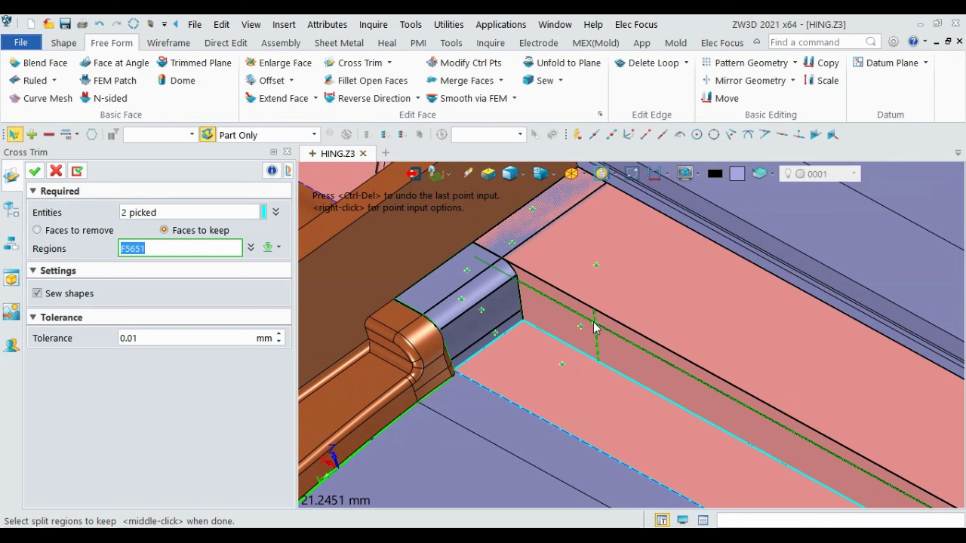
pyautogui.middleClick(575, 286)
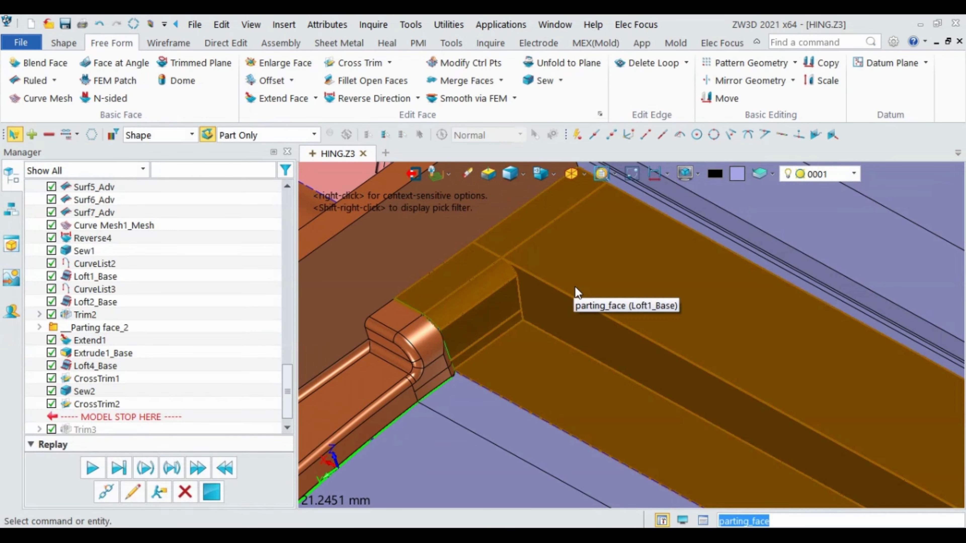
# - Orbit around the trimmed parting face to check its edges from several sides
pyautogui.moveTo(576, 286)
pyautogui.mouseDown(button='right')
pyautogui.moveTo(519, 240)
pyautogui.moveTo(500, 257)
pyautogui.mouseUp(button='right')
pyautogui.click(605, 304)
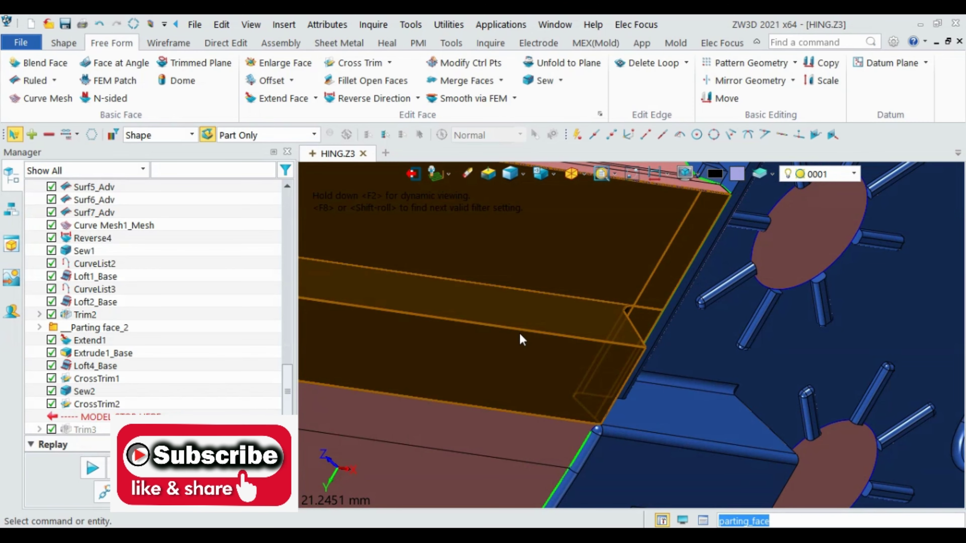
pyautogui.moveTo(644, 275); pyautogui.dragTo(724, 234, button='right')
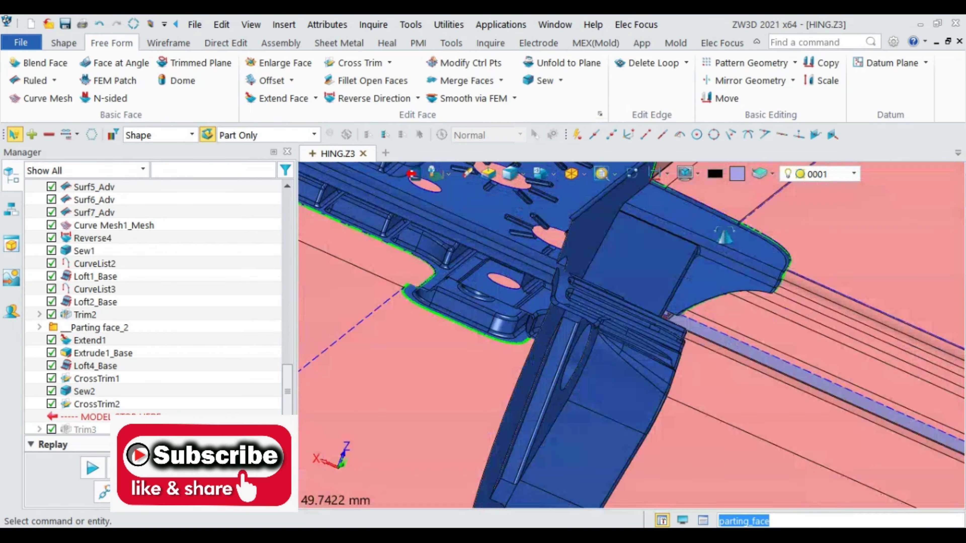
pyautogui.moveTo(666, 314); pyautogui.dragTo(616, 289, button='right')
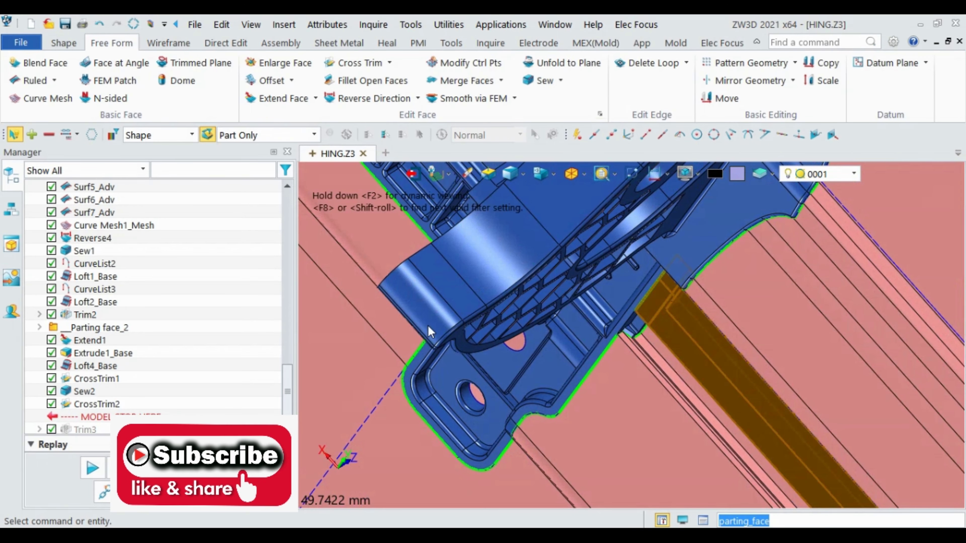
pyautogui.scroll(-1, 114, 398)
# - Edit CrossTrim2 to remove kept region Point<8> and reapply the trim
pyautogui.doubleClick(114, 392)
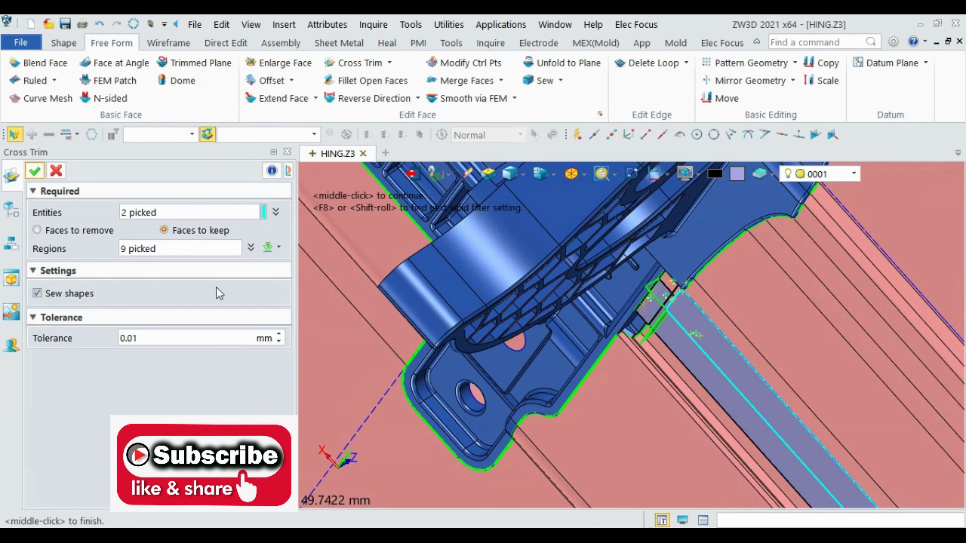
pyautogui.click(190, 248)
pyautogui.click(251, 248)
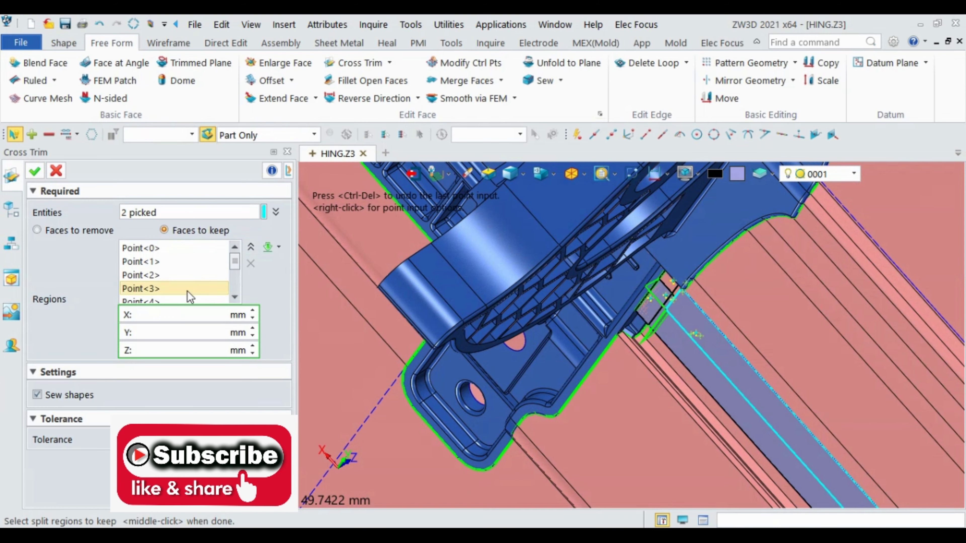
pyautogui.scroll(-2, 167, 282)
pyautogui.click(164, 290)
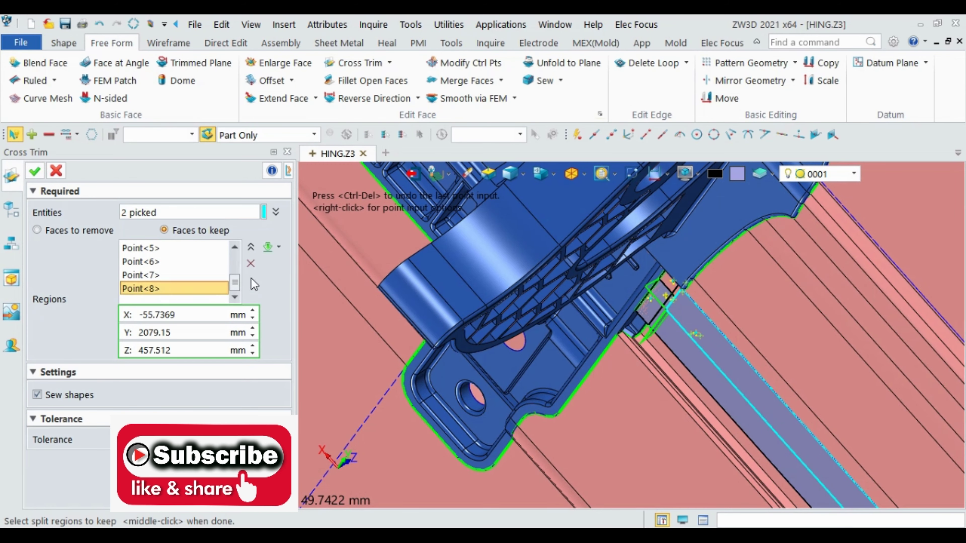
pyautogui.click(251, 269)
pyautogui.click(34, 171)
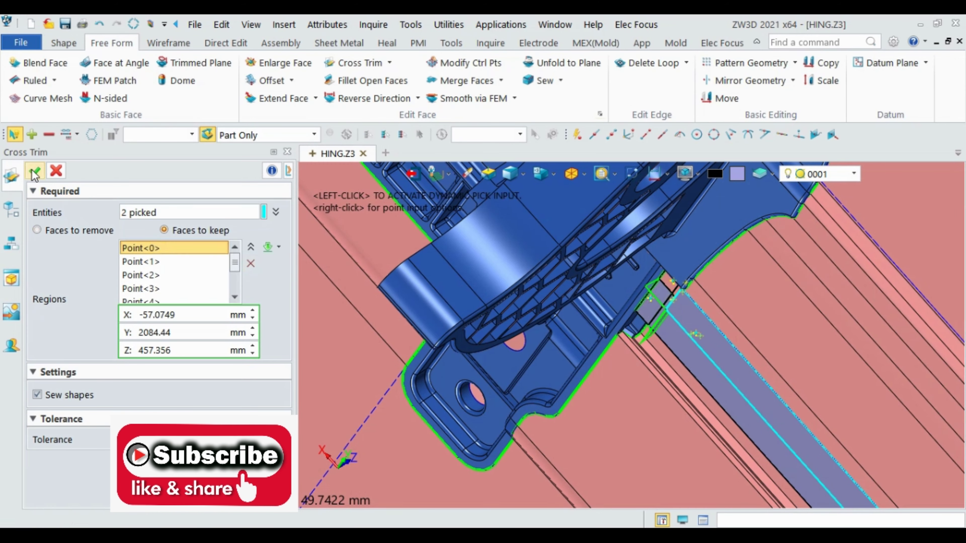
pyautogui.moveTo(609, 343)
pyautogui.mouseDown(button='middle')
pyautogui.moveTo(576, 318)
pyautogui.moveTo(532, 329)
pyautogui.moveTo(578, 371)
pyautogui.mouseUp(button='middle')
pyautogui.scroll(-5, 532, 329)
pyautogui.scroll(-5, 560, 350)
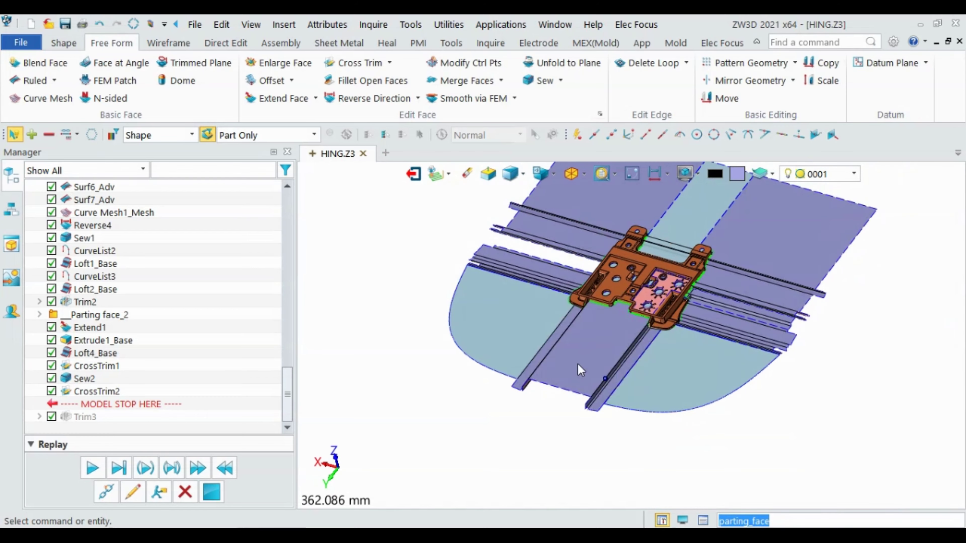
pyautogui.scroll(6, 773, 331)
pyautogui.moveTo(773, 330)
pyautogui.mouseDown(button='middle')
pyautogui.moveTo(619, 329)
pyautogui.moveTo(632, 297)
pyautogui.mouseUp(button='middle')
pyautogui.scroll(-4, 665, 325)
pyautogui.scroll(4, 642, 283)
pyautogui.scroll(4, 591, 271)
pyautogui.scroll(4, 648, 224)
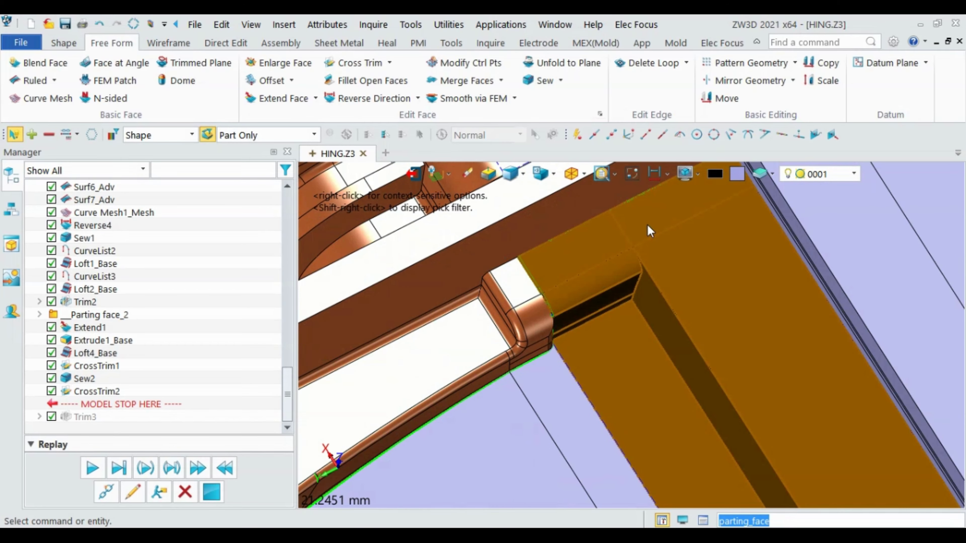
pyautogui.click(650, 225)
pyautogui.moveTo(650, 225)
pyautogui.mouseDown(button='middle')
pyautogui.moveTo(618, 209)
pyautogui.moveTo(629, 322)
pyautogui.moveTo(664, 344)
pyautogui.moveTo(645, 327)
pyautogui.moveTo(656, 303)
pyautogui.mouseUp(button='middle')
pyautogui.scroll(-1, 633, 307)
pyautogui.press('Escape')
pyautogui.scroll(4, 637, 253)
pyautogui.scroll(-3, 597, 272)
pyautogui.scroll(-6, 597, 272)
pyautogui.scroll(-3, 664, 344)
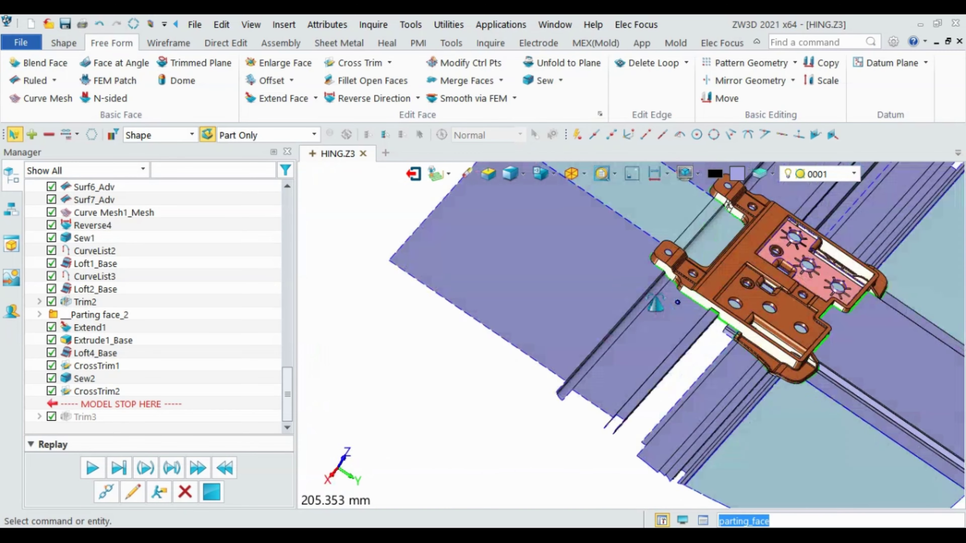
pyautogui.scroll(-1, 724, 351)
pyautogui.moveTo(505, 269); pyautogui.dragTo(587, 321, button='middle')
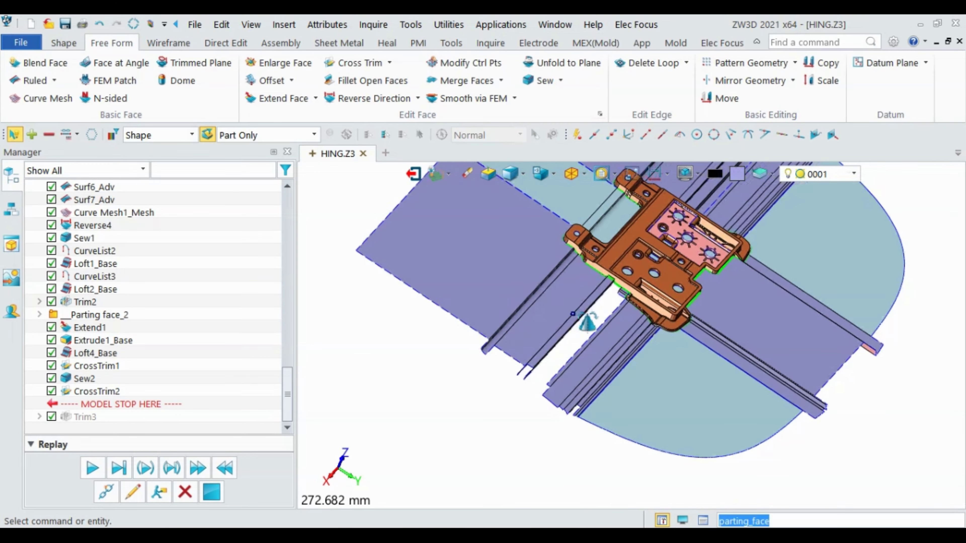
pyautogui.scroll(4, 588, 322)
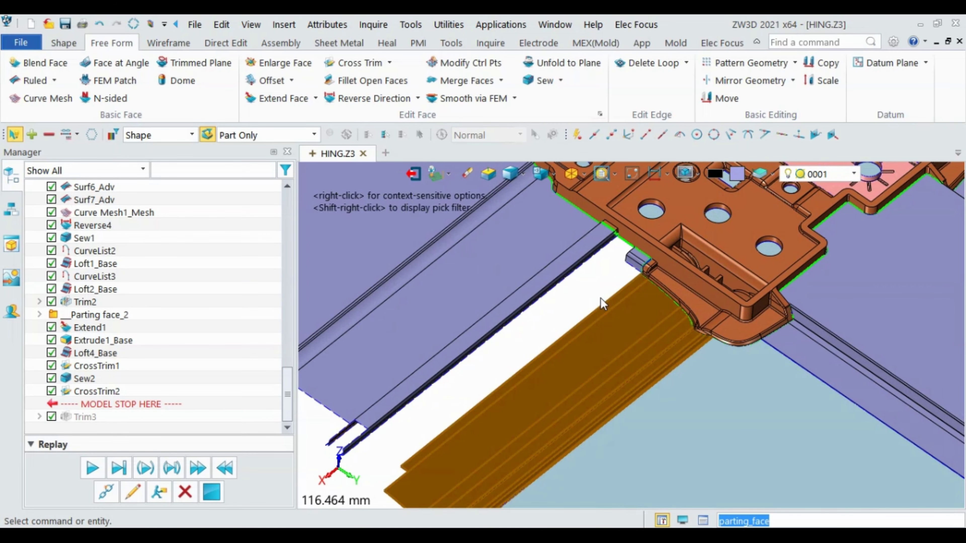
# - Start an extrusion, picking edge E13838 and a neighbouring edge as profile
pyautogui.click(65, 44)
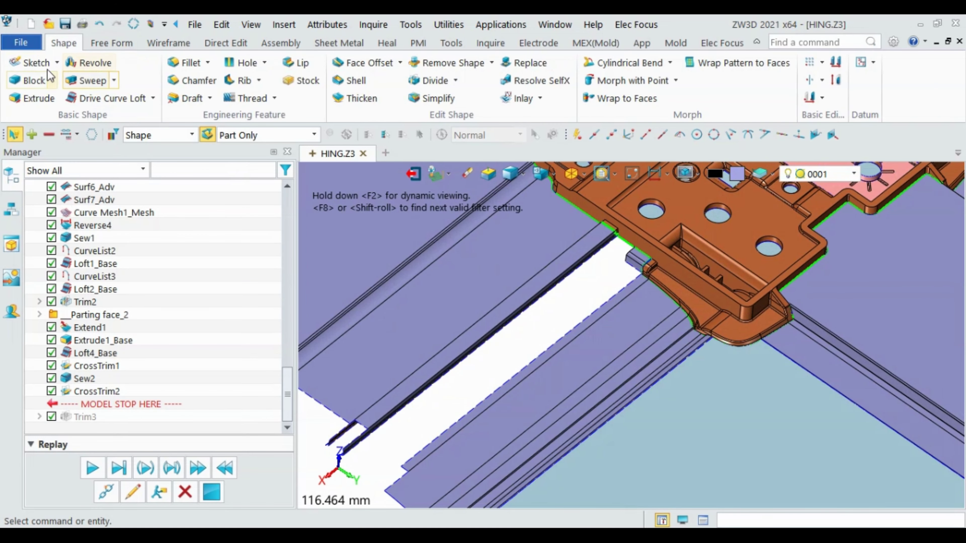
pyautogui.click(38, 98)
pyautogui.scroll(5, 628, 242)
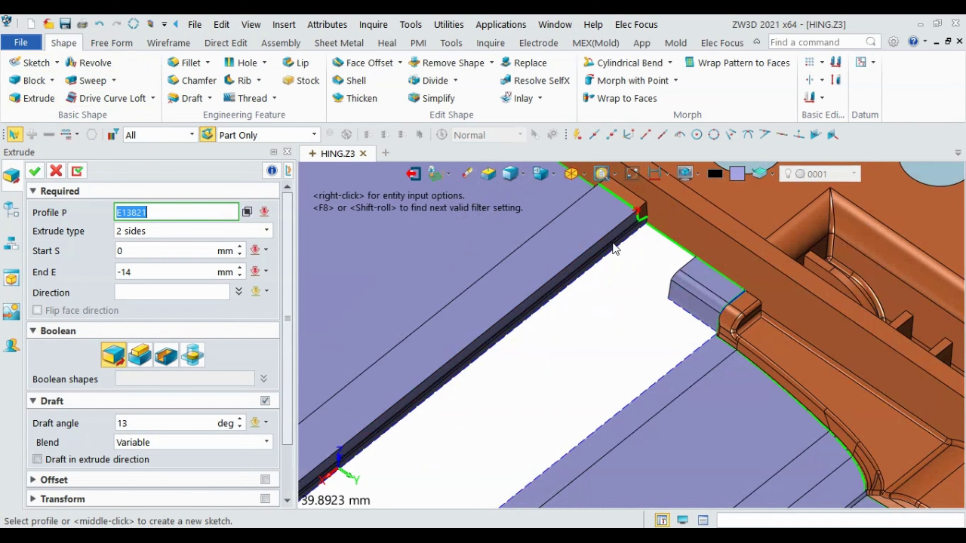
pyautogui.scroll(4, 664, 243)
pyautogui.scroll(-5, 663, 243)
pyautogui.scroll(-2, 653, 265)
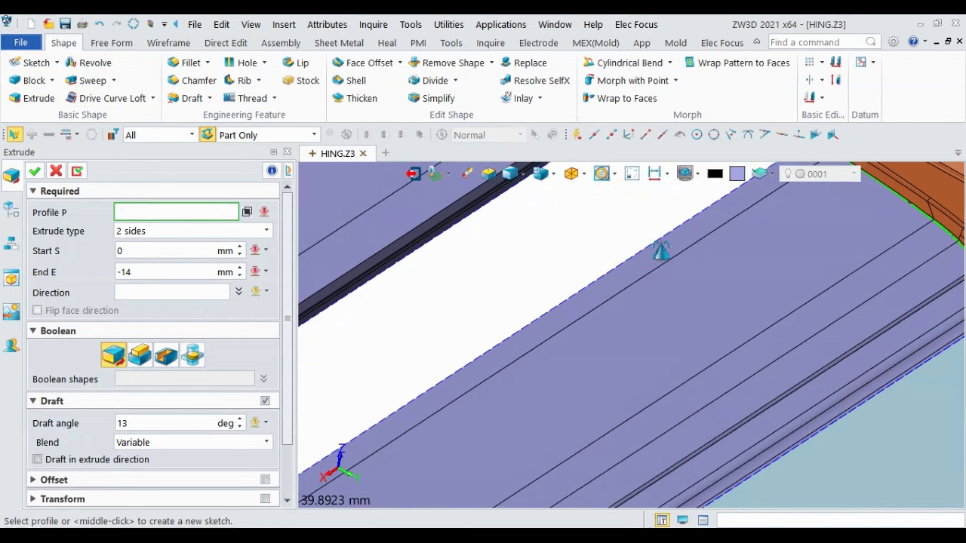
pyautogui.click(687, 205)
pyautogui.scroll(4, 651, 315)
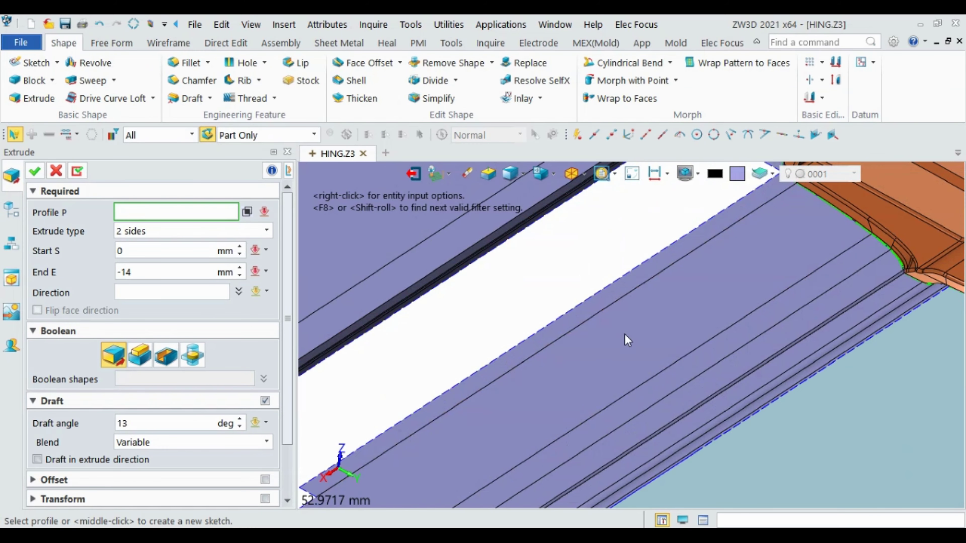
pyautogui.scroll(-5, 675, 226)
pyautogui.click(675, 226)
pyautogui.scroll(9, 689, 276)
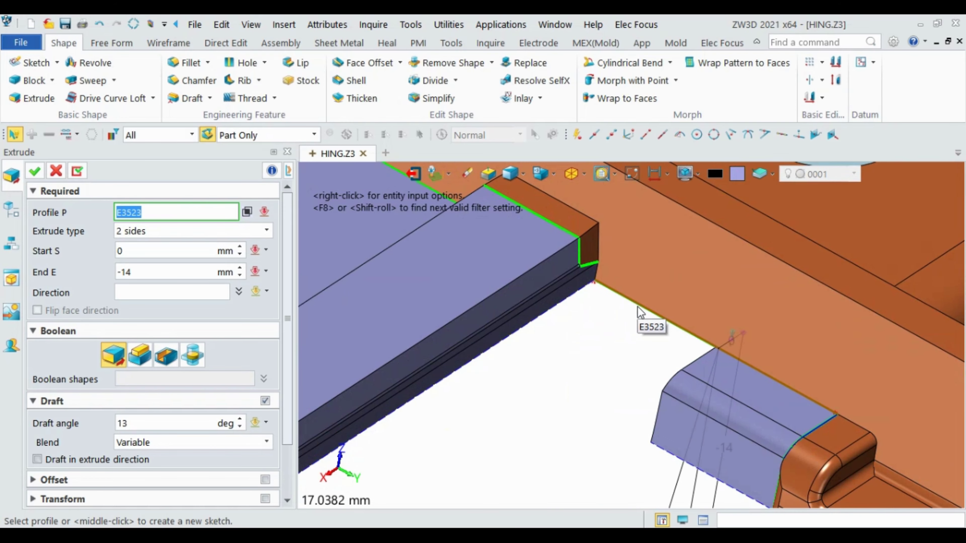
pyautogui.scroll(-4, 626, 224)
# - Create drive-curve loft Loft5_Base along edges E3523 and E13838 with the chosen profile edge
pyautogui.click(110, 98)
pyautogui.click(640, 267)
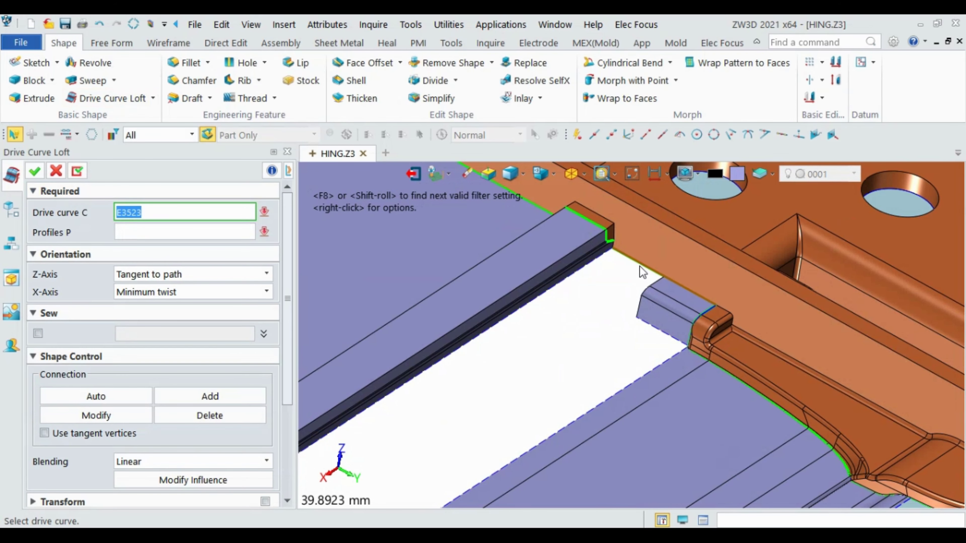
pyautogui.click(599, 267)
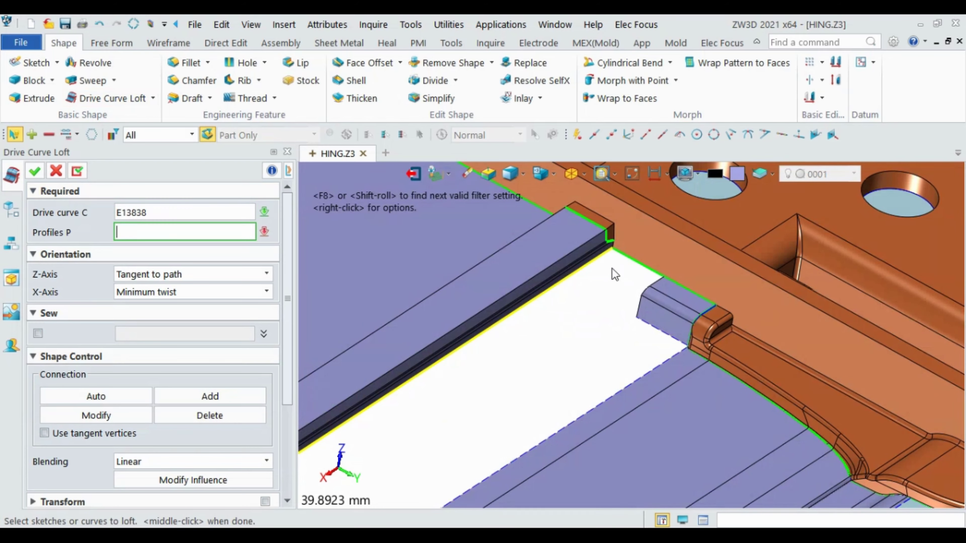
pyautogui.middleClick(629, 261)
pyautogui.click(629, 260)
pyautogui.scroll(-3, 653, 266)
pyautogui.click(653, 265)
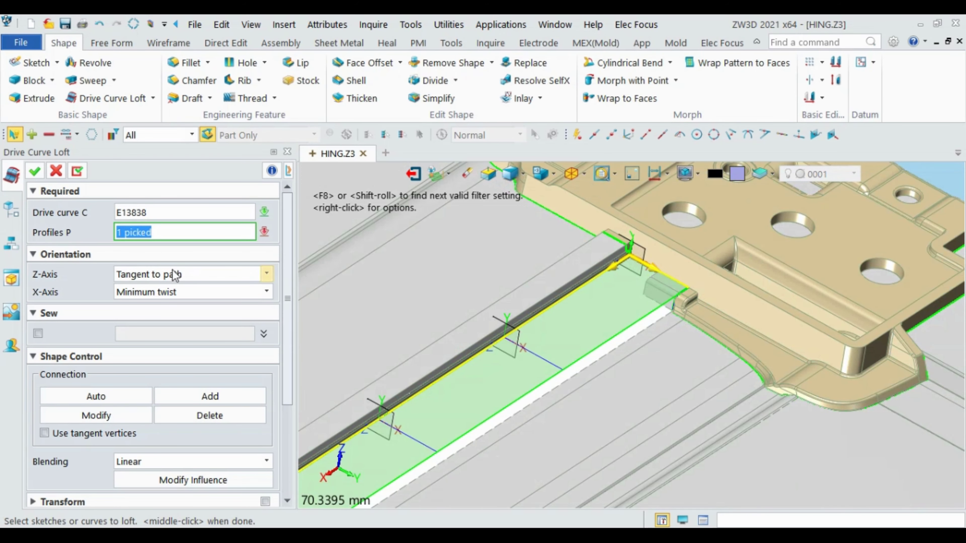
pyautogui.click(41, 176)
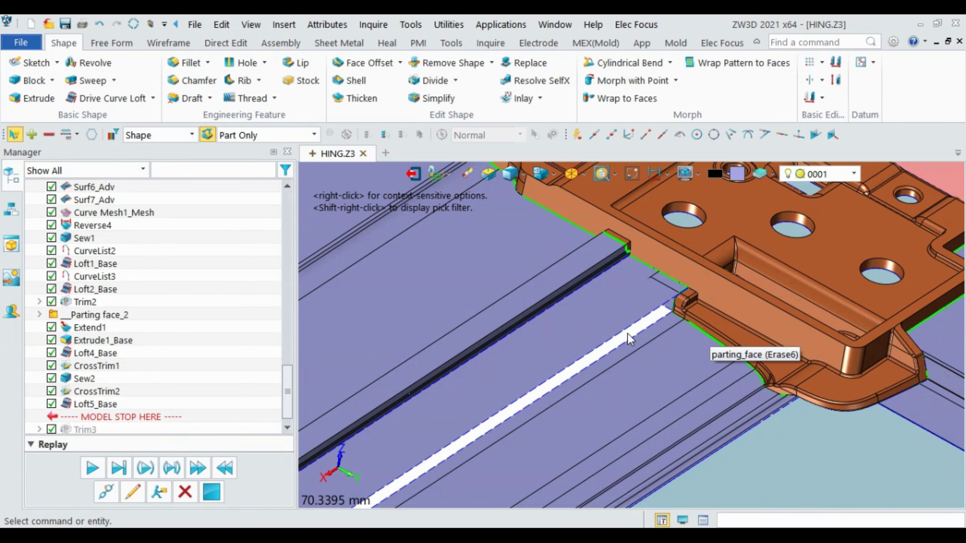
pyautogui.scroll(3, 627, 334)
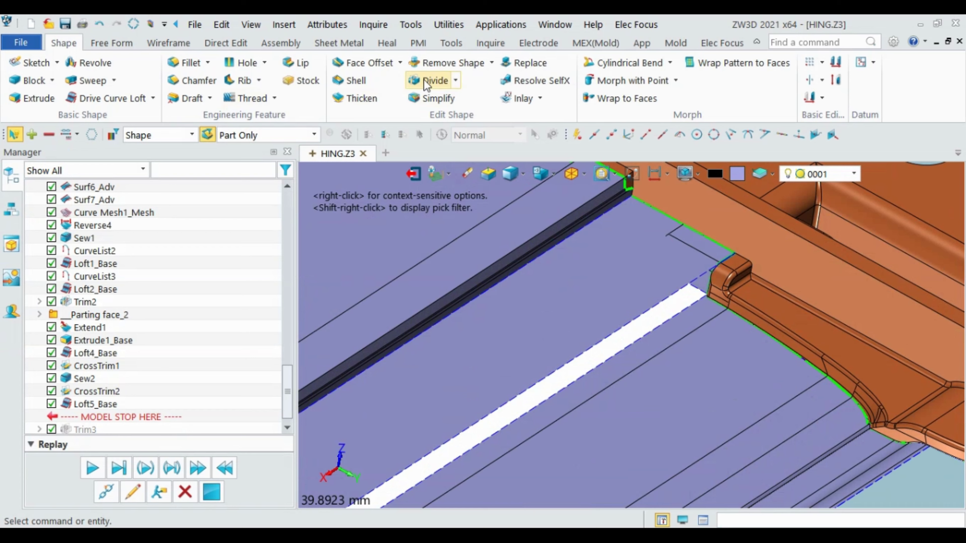
pyautogui.click(120, 44)
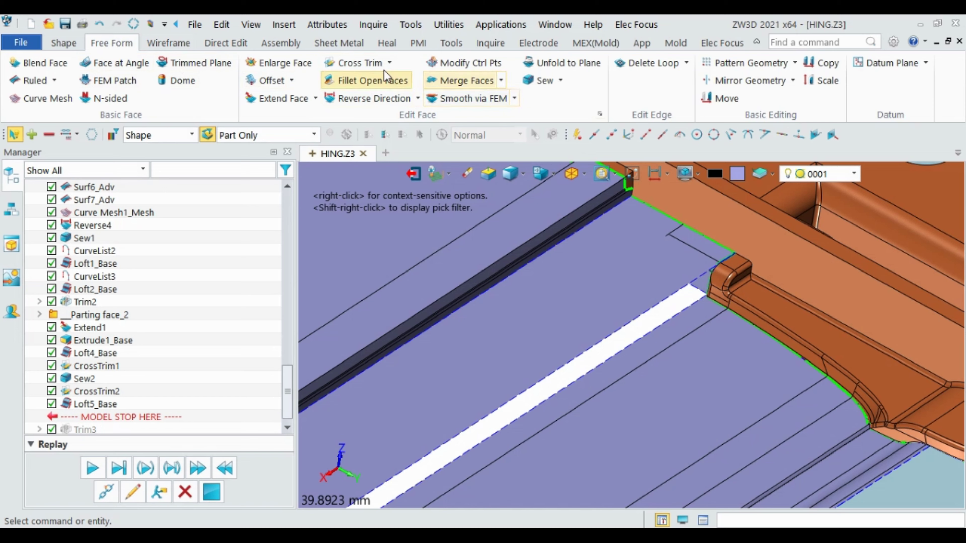
# - Extend face F5660 by -6.5 mm along its edge beside the white strip
pyautogui.click(283, 98)
pyautogui.click(634, 316)
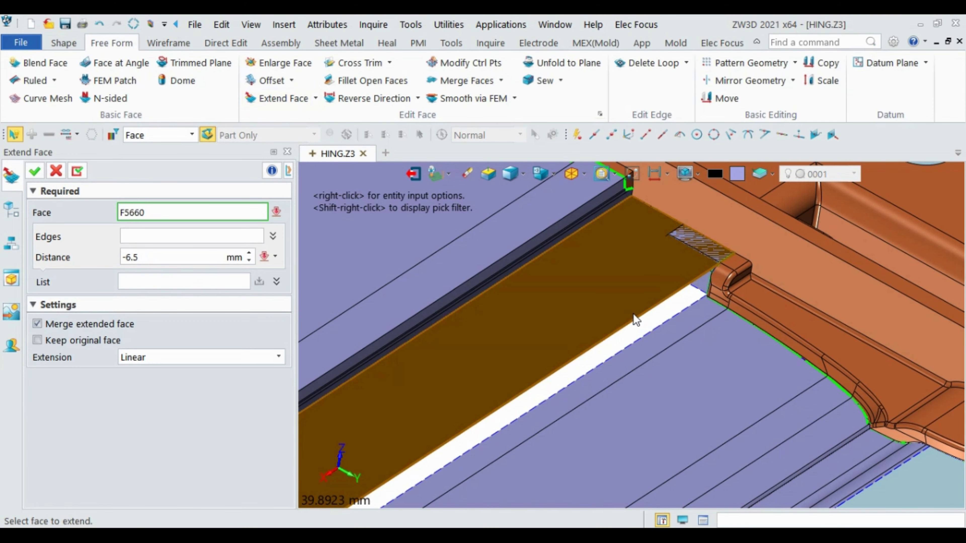
pyautogui.click(636, 321)
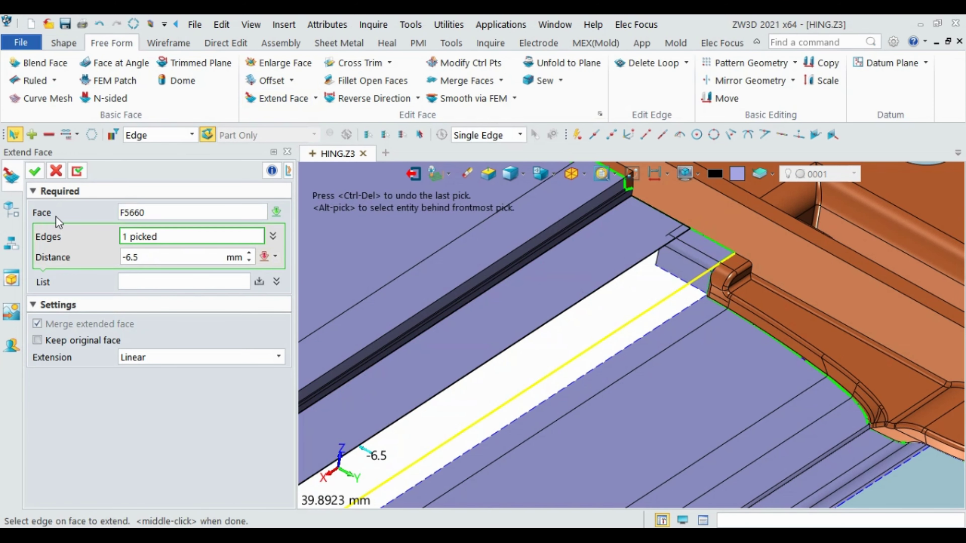
pyautogui.click(34, 171)
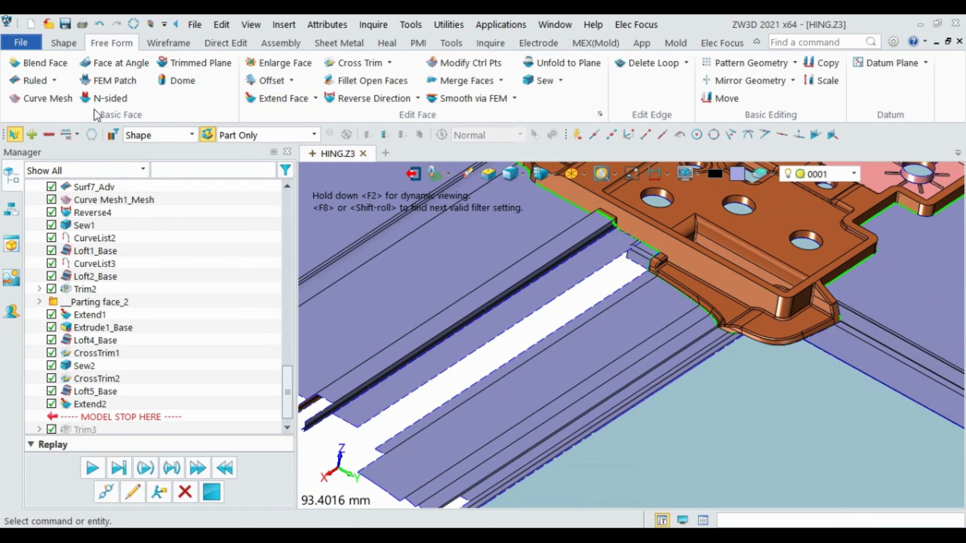
pyautogui.click(64, 44)
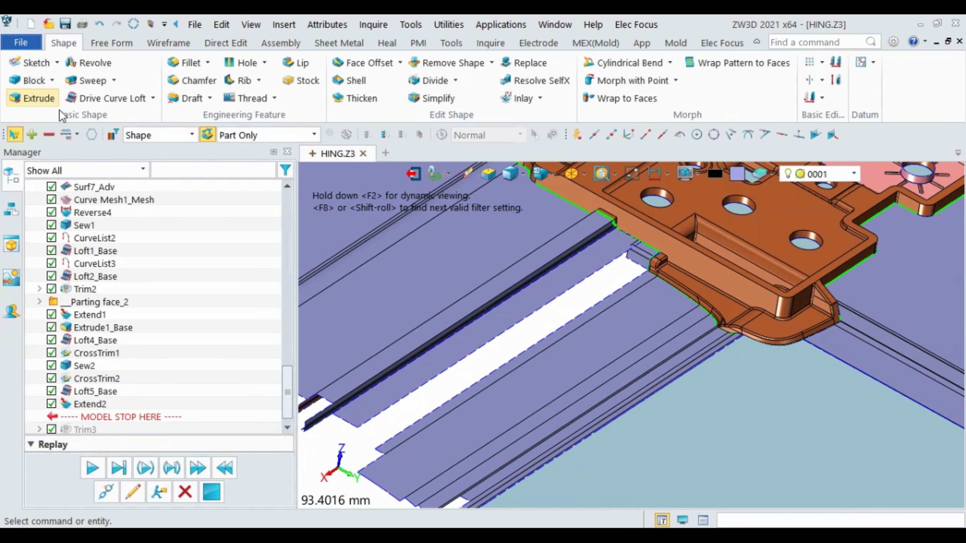
# - Extrude edge E14178 two-sided 14 mm with a -13° draft as Extrude2_Base
pyautogui.click(38, 98)
pyautogui.scroll(2, 543, 271)
pyautogui.click(543, 271)
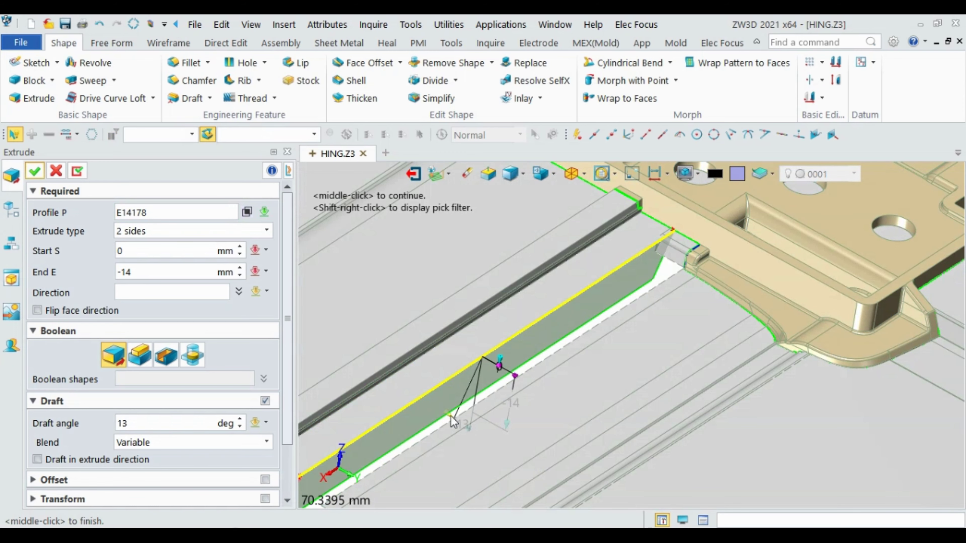
pyautogui.moveTo(451, 416); pyautogui.dragTo(489, 443)
pyautogui.write('-13')
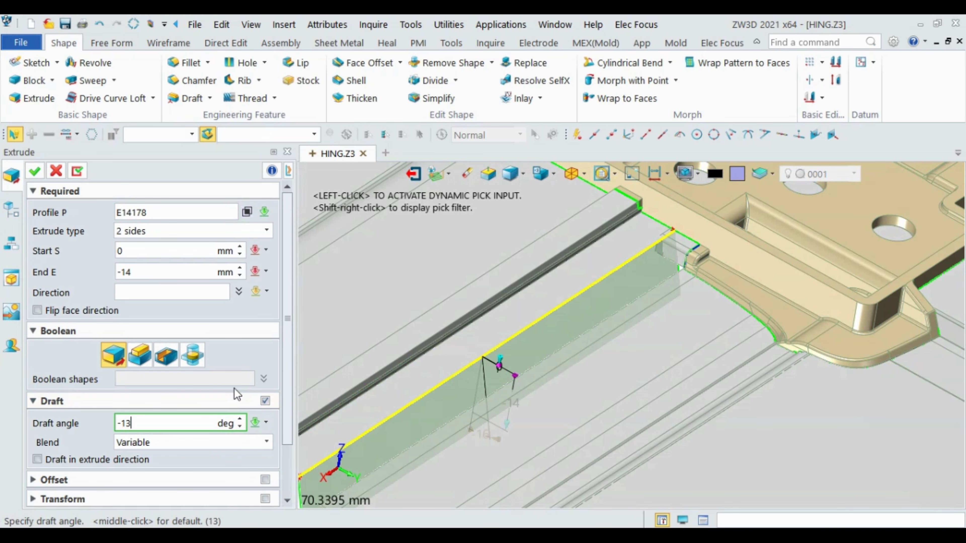
pyautogui.press('Return')
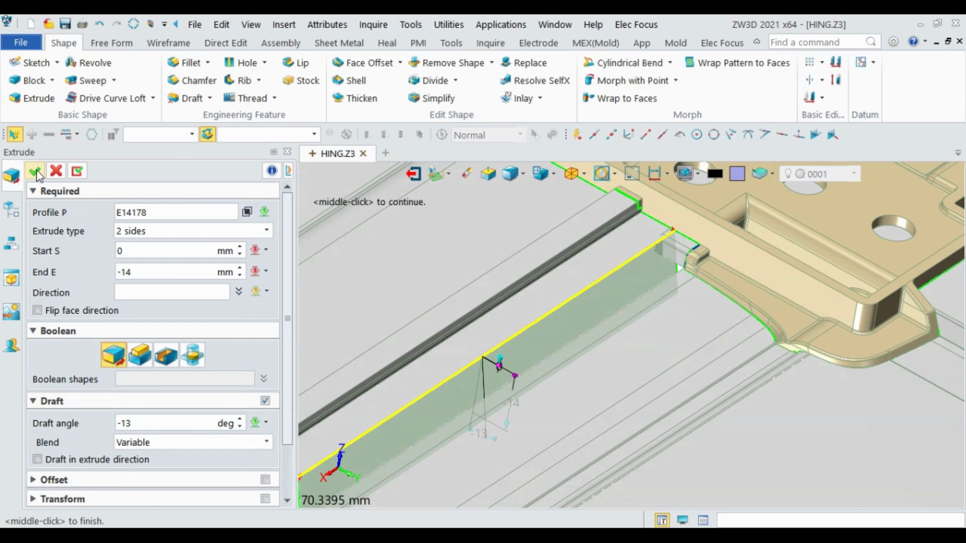
pyautogui.click(35, 172)
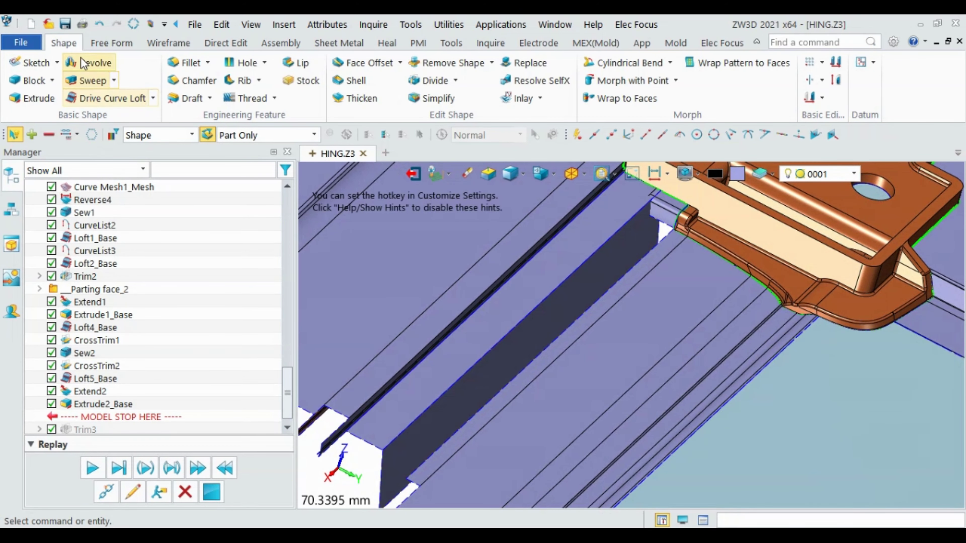
# - Create loft Loft6_Base along drive curve E13849 with the picked profile
pyautogui.click(112, 98)
pyautogui.scroll(3, 647, 247)
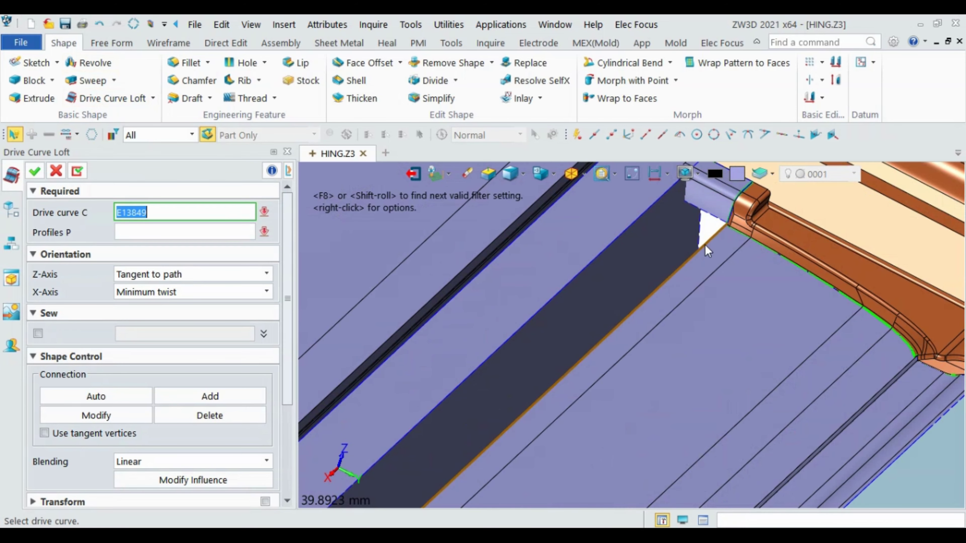
pyautogui.middleClick(705, 245)
pyautogui.click(711, 216)
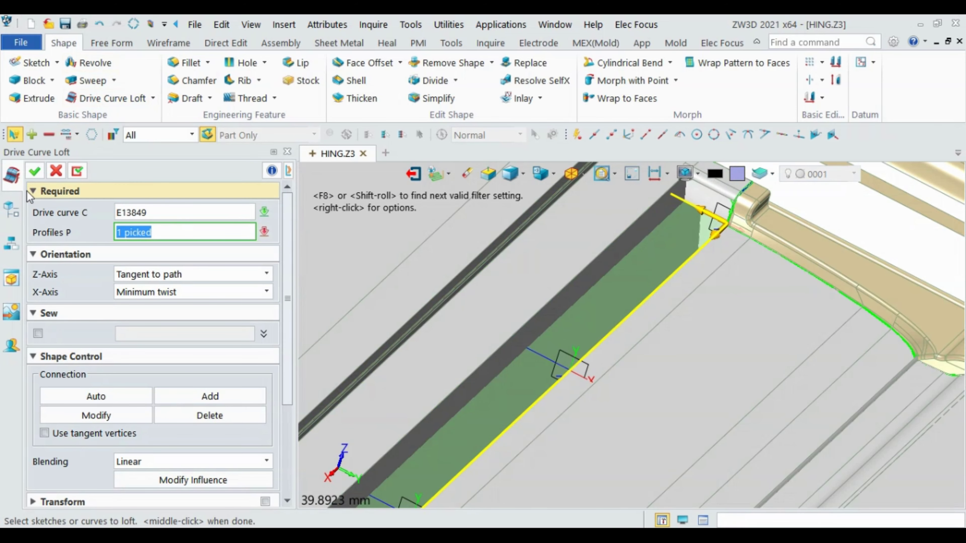
pyautogui.click(34, 173)
pyautogui.scroll(-3, 694, 218)
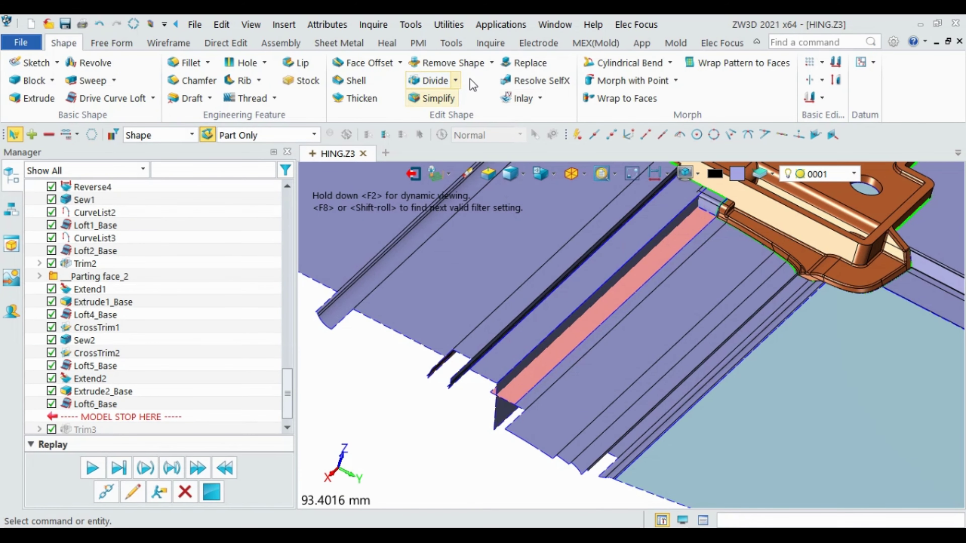
# - Sew the extruded face to its adjacent face as Sew3, continuing past the unmatched-edges message
pyautogui.click(123, 42)
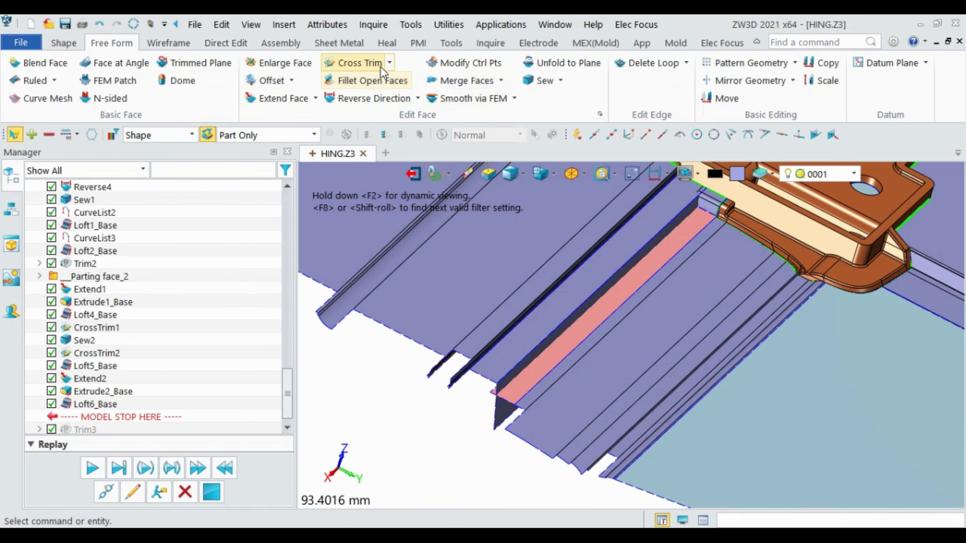
pyautogui.click(545, 81)
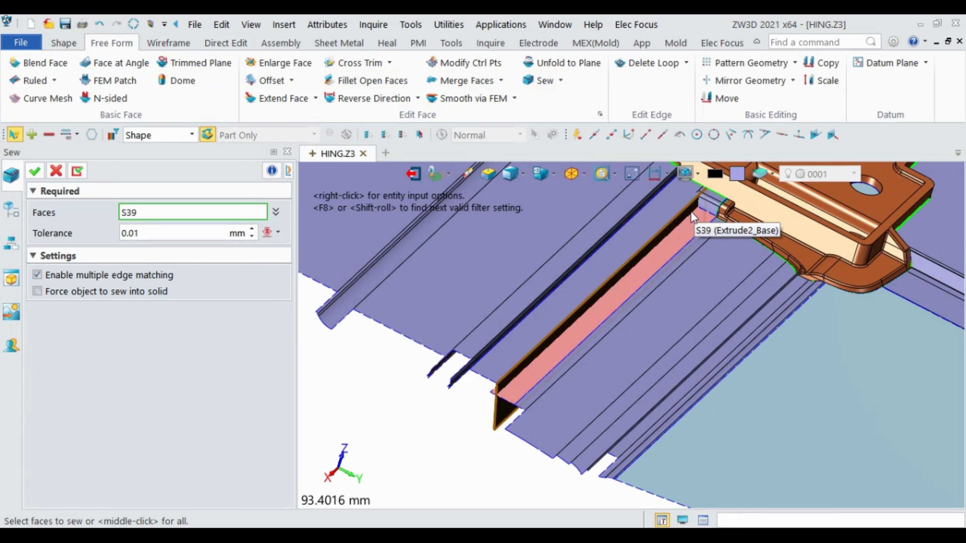
pyautogui.click(684, 182)
pyautogui.click(498, 403)
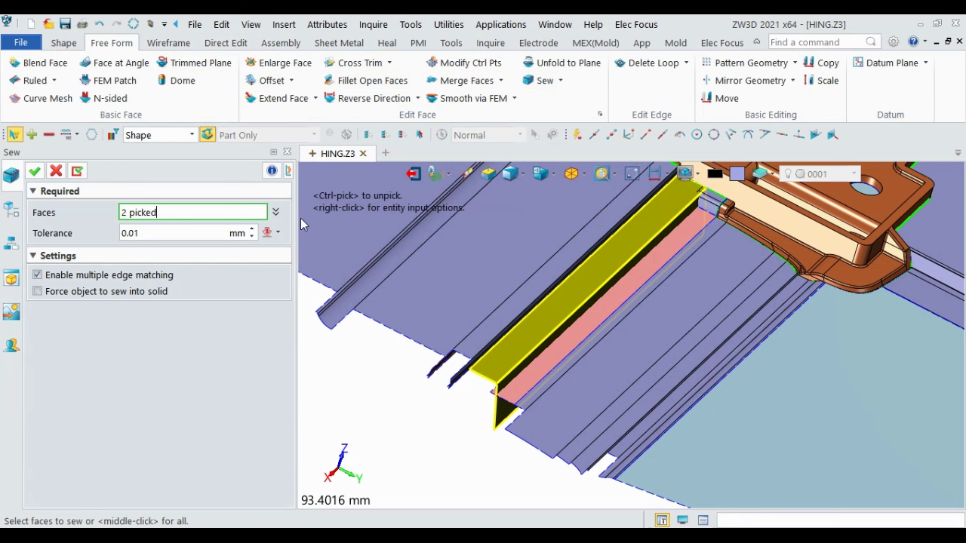
pyautogui.click(77, 171)
pyautogui.click(552, 345)
# - Sew the next pair of adjacent strip faces as Sew4, continuing past the unmatched-edges message
pyautogui.scroll(2, 681, 233)
pyautogui.scroll(2, 681, 233)
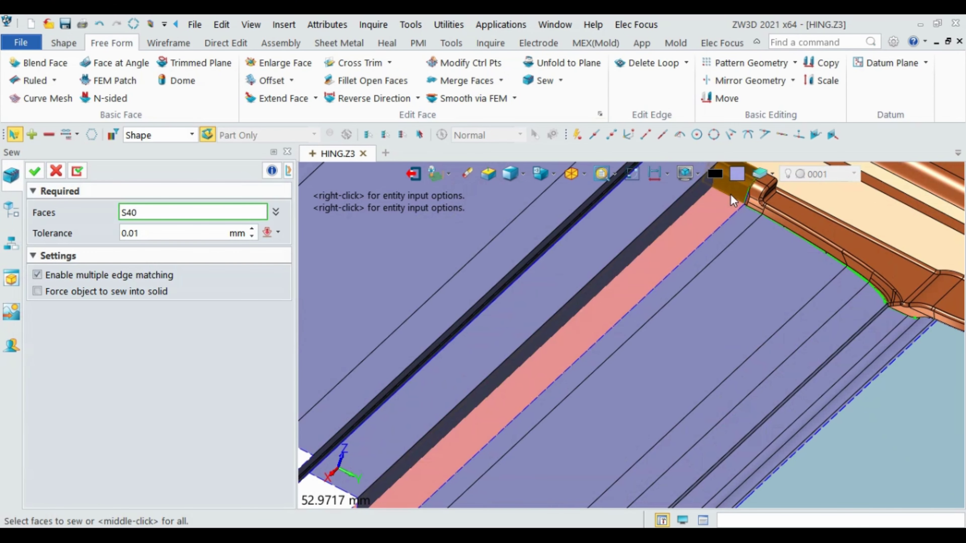
pyautogui.click(728, 181)
pyautogui.click(663, 239)
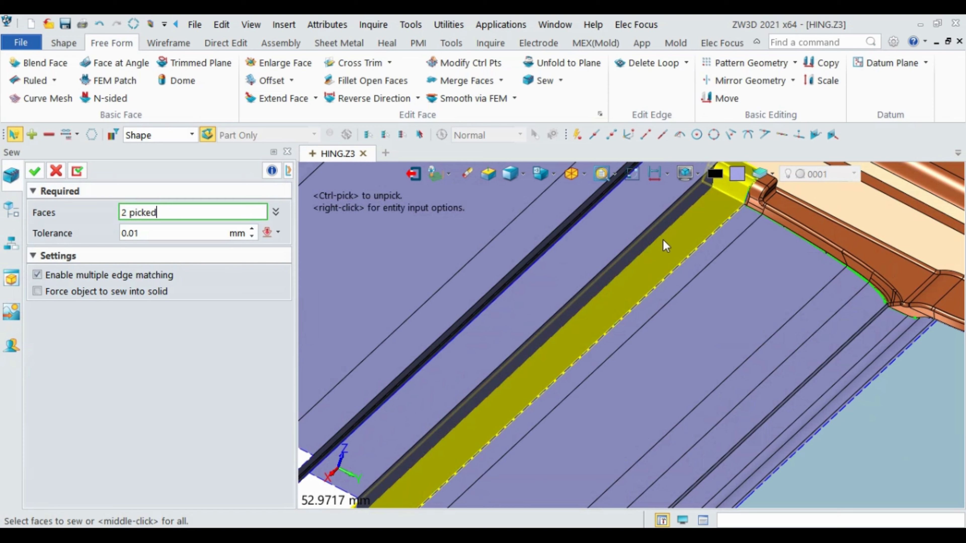
pyautogui.click(37, 173)
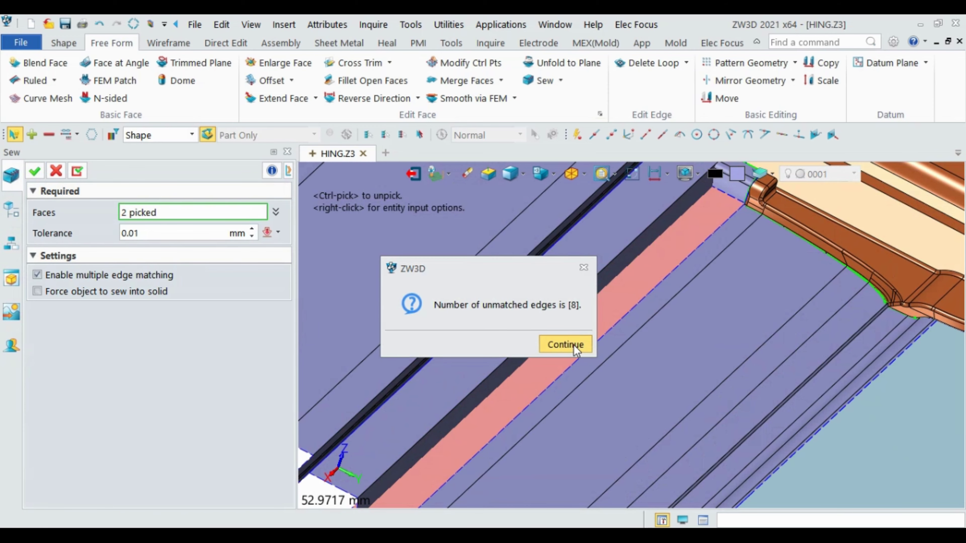
pyautogui.click(574, 346)
pyautogui.scroll(-3, 562, 345)
pyautogui.scroll(2, 610, 312)
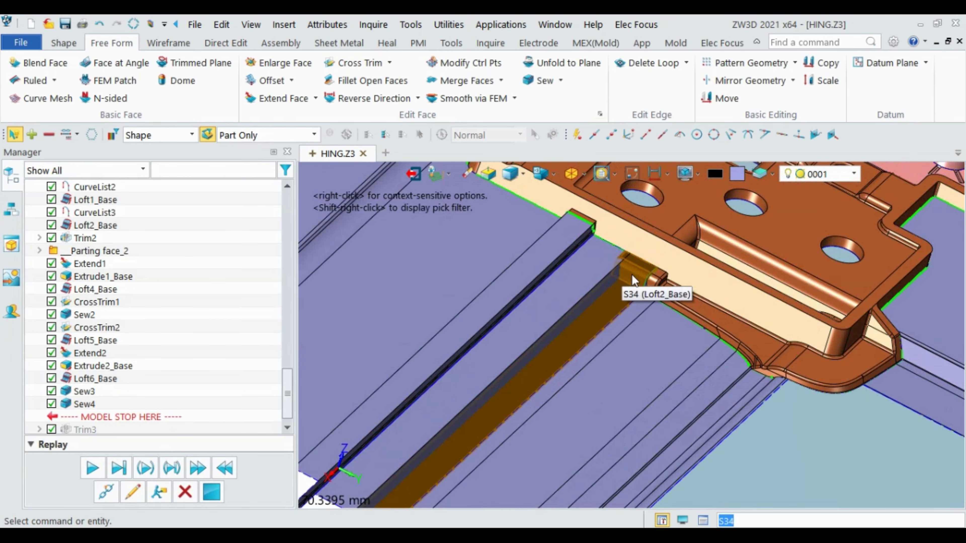
# - Cross-trim the two intersecting sewn faces at the step corner to create CrossTrim3
pyautogui.scroll(1, 634, 280)
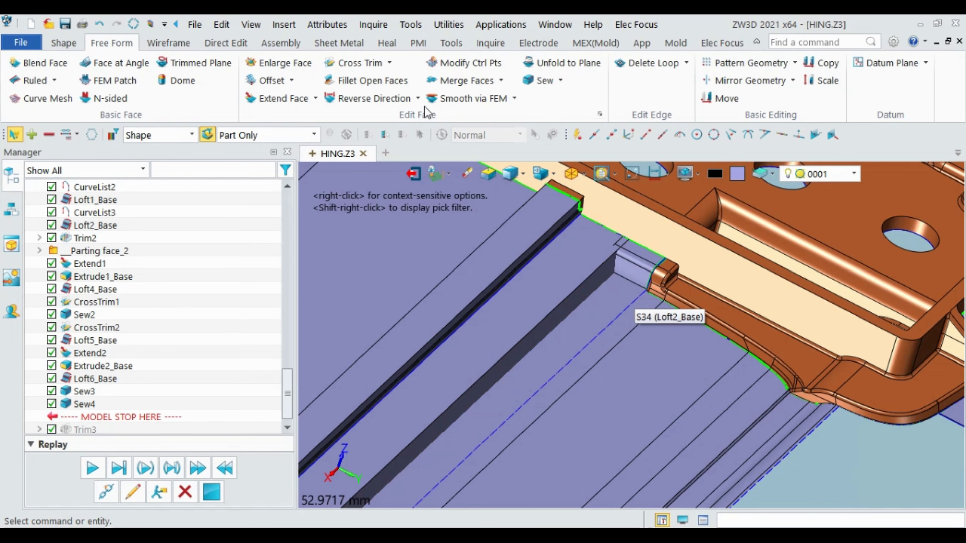
pyautogui.click(363, 68)
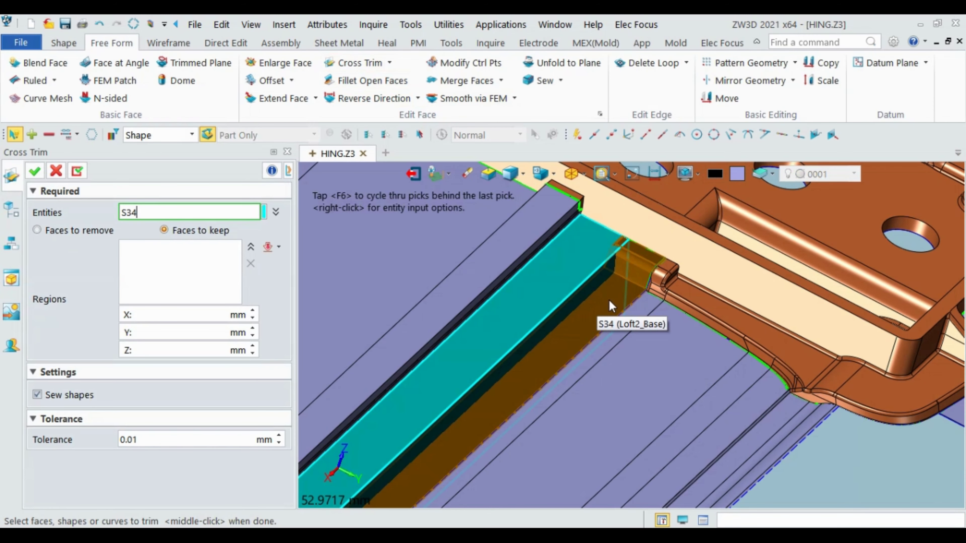
pyautogui.click(617, 302)
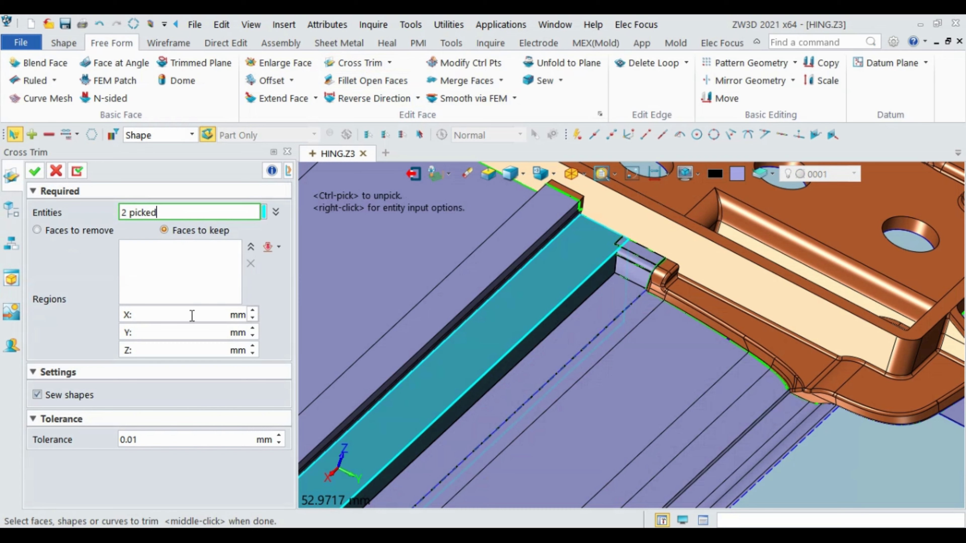
pyautogui.click(83, 231)
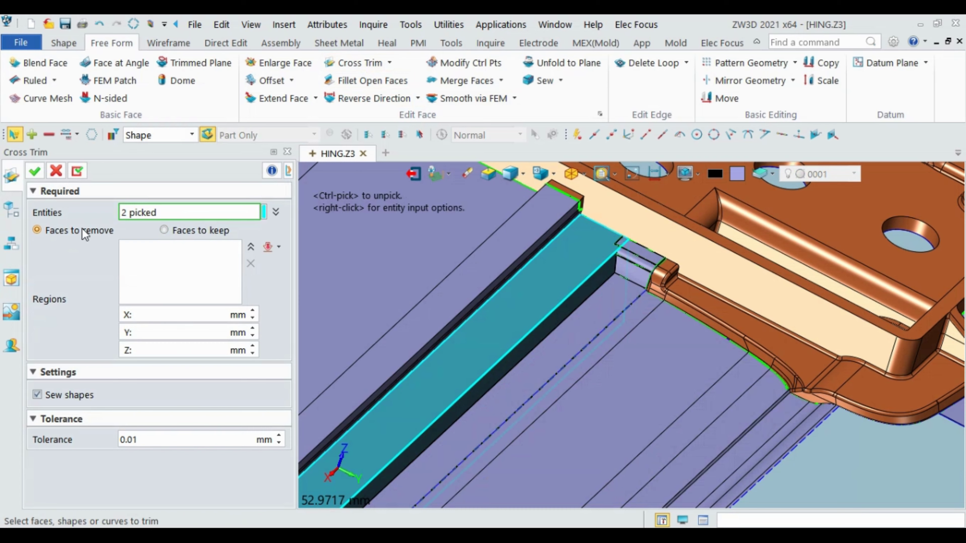
pyautogui.click(34, 172)
pyautogui.scroll(-2, 651, 254)
pyautogui.scroll(5, 652, 255)
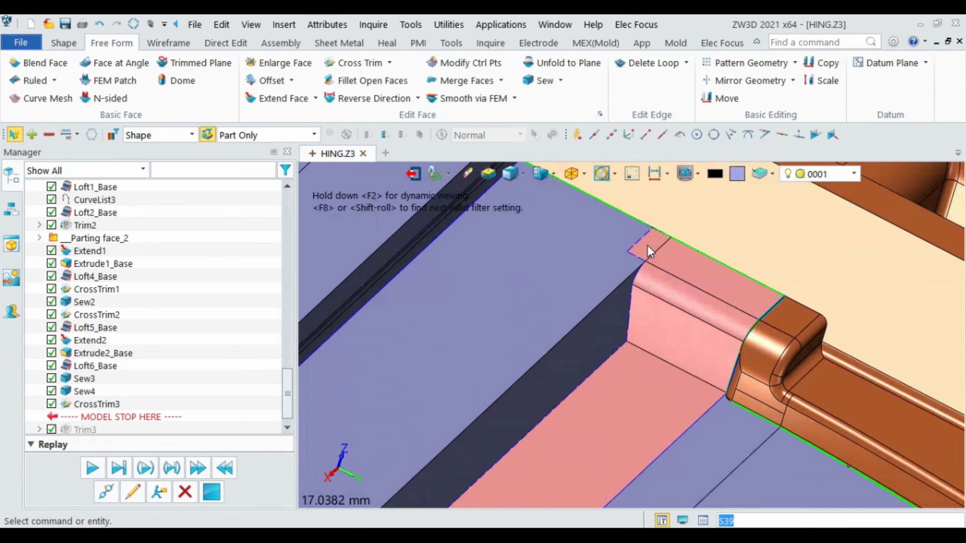
pyautogui.scroll(-2, 650, 244)
pyautogui.moveTo(650, 244)
pyautogui.mouseDown(button='right')
pyautogui.moveTo(642, 279)
pyautogui.moveTo(381, 330)
pyautogui.mouseUp(button='right')
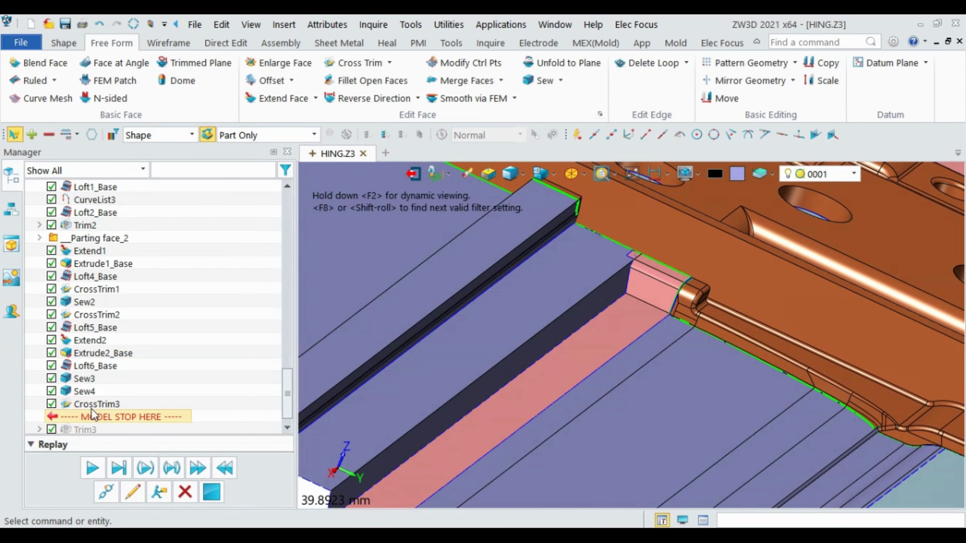
pyautogui.scroll(-1, 91, 409)
# - Redefine CrossTrim3 with six keep-region points on the trimmed faces
pyautogui.doubleClick(100, 393)
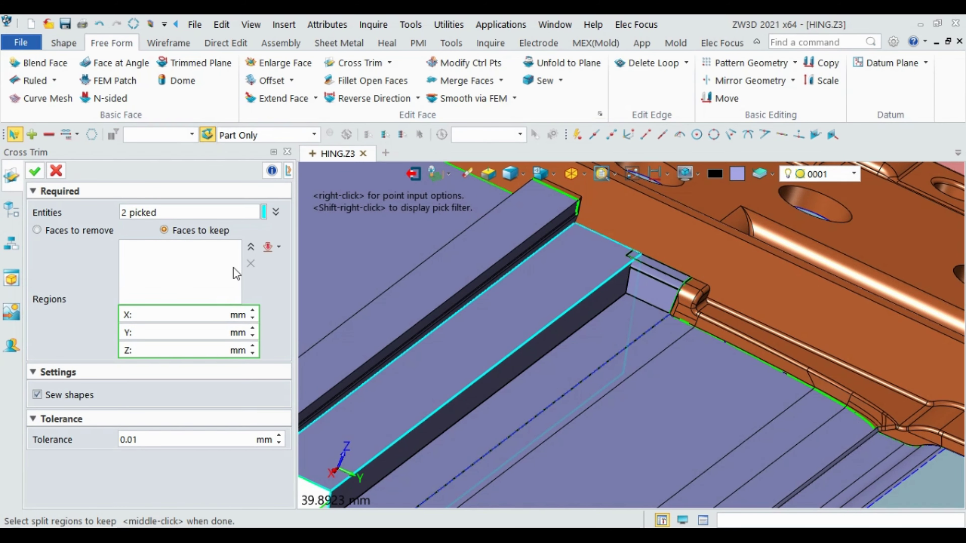
pyautogui.scroll(1, 611, 296)
pyautogui.click(613, 249)
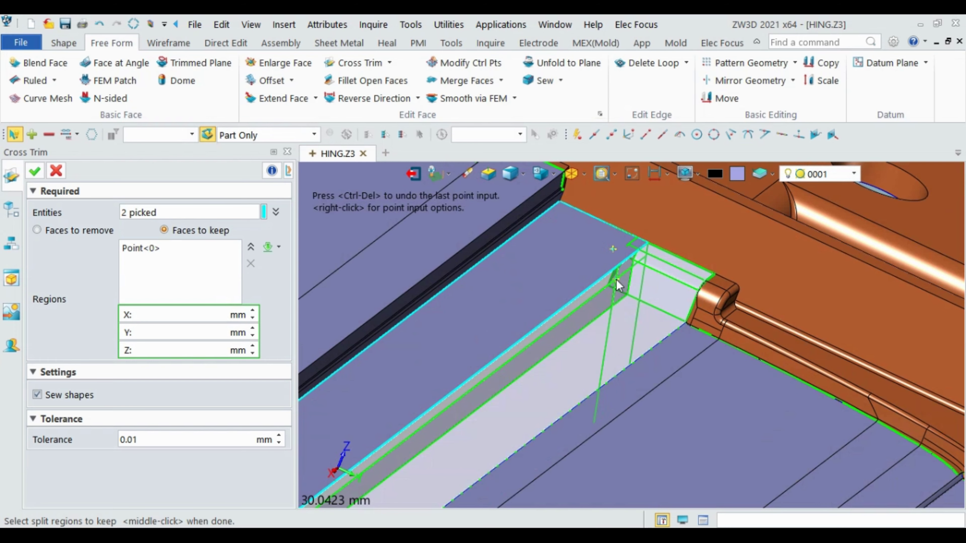
pyautogui.click(616, 279)
pyautogui.scroll(3, 650, 257)
pyautogui.click(660, 249)
pyautogui.click(655, 272)
pyautogui.click(640, 313)
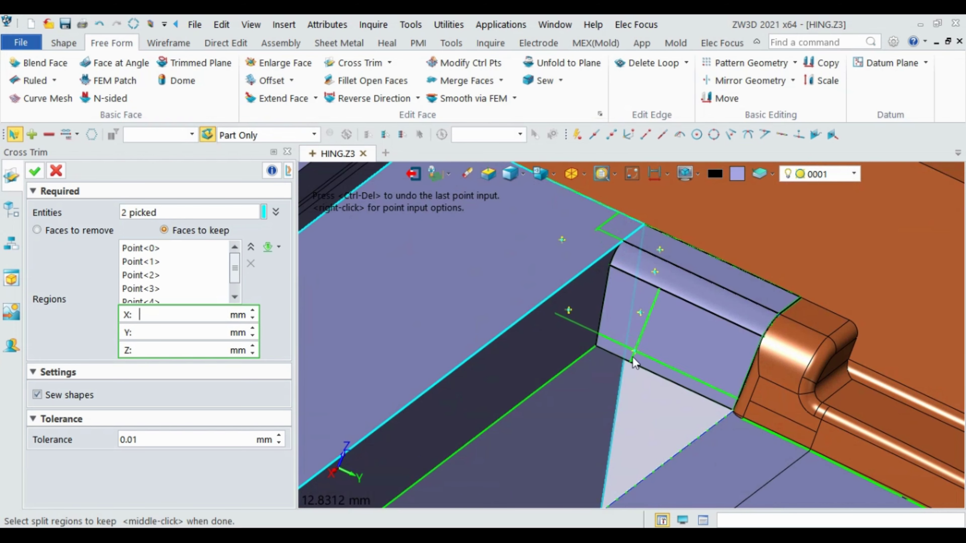
pyautogui.click(607, 394)
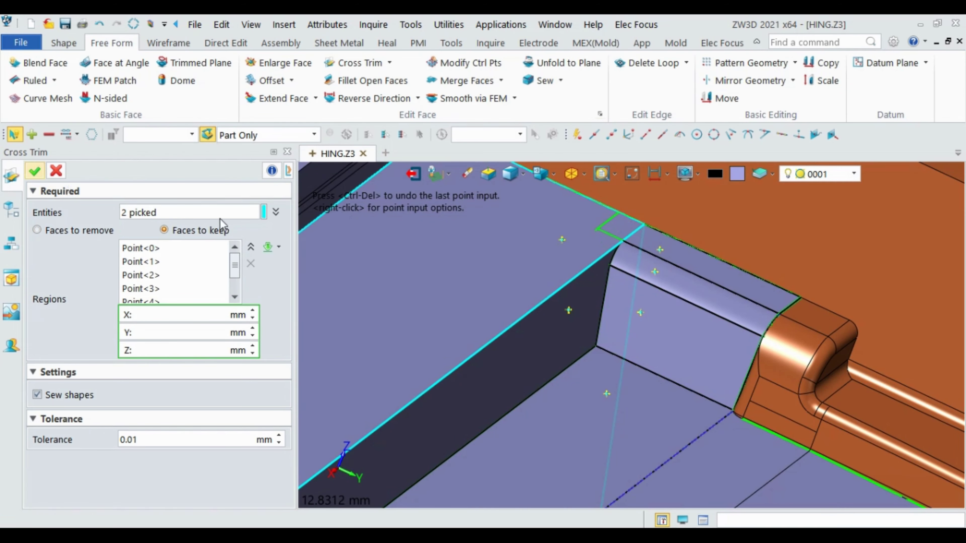
pyautogui.middleClick(646, 239)
# - Roll the model back to just before CrossTrim3
pyautogui.scroll(-5, 590, 296)
pyautogui.moveTo(590, 295)
pyautogui.mouseDown(button='middle')
pyautogui.moveTo(614, 289)
pyautogui.moveTo(563, 303)
pyautogui.mouseUp(button='middle')
pyautogui.scroll(2, 559, 303)
pyautogui.scroll(1, 544, 309)
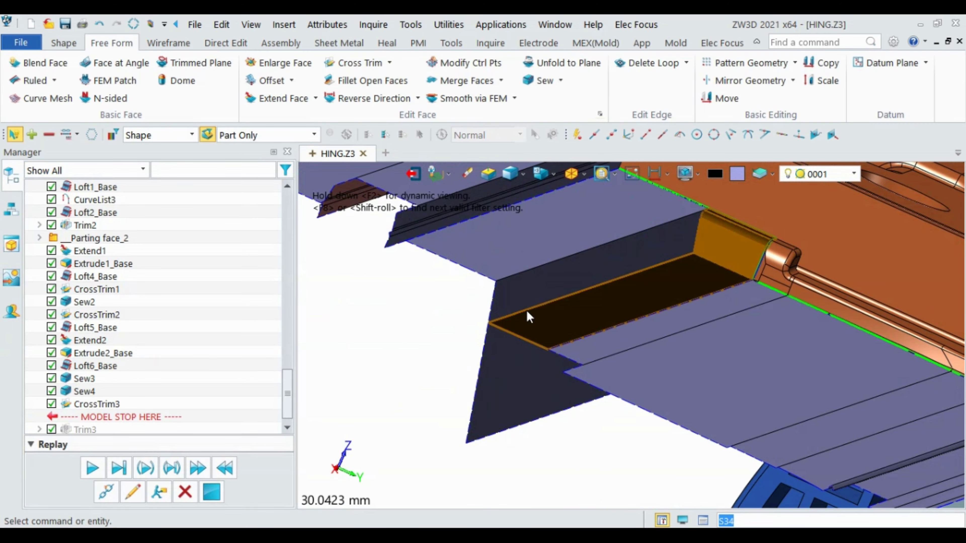
pyautogui.scroll(4, 527, 311)
pyautogui.scroll(2, 483, 318)
pyautogui.scroll(-6, 495, 352)
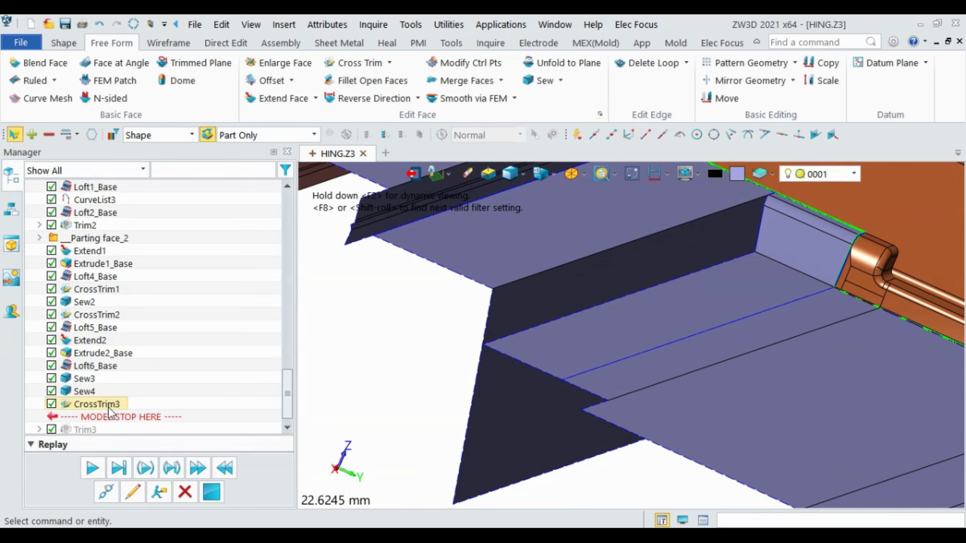
pyautogui.moveTo(108, 408); pyautogui.dragTo(129, 400)
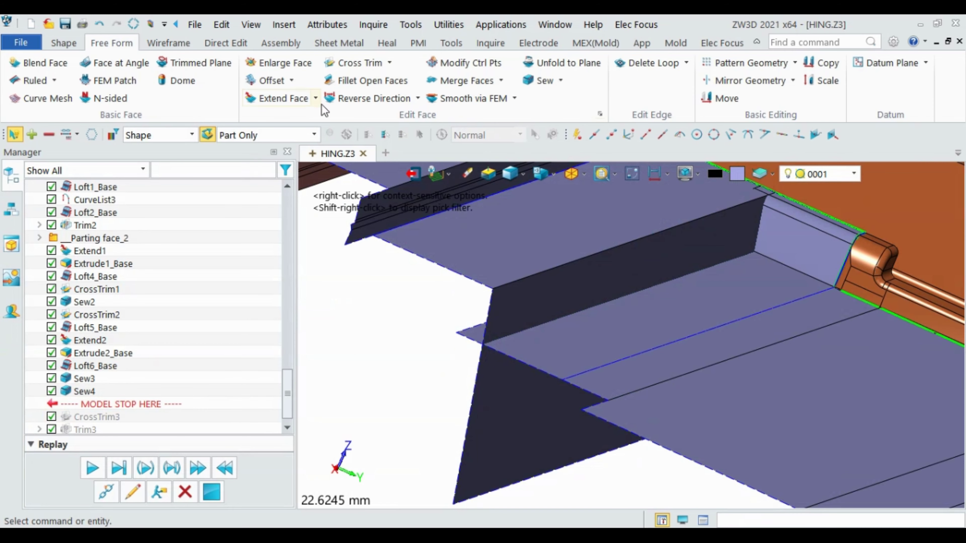
# - Roll the model forward past CrossTrim3 and delete the trailing Trim3 feature
pyautogui.click(281, 98)
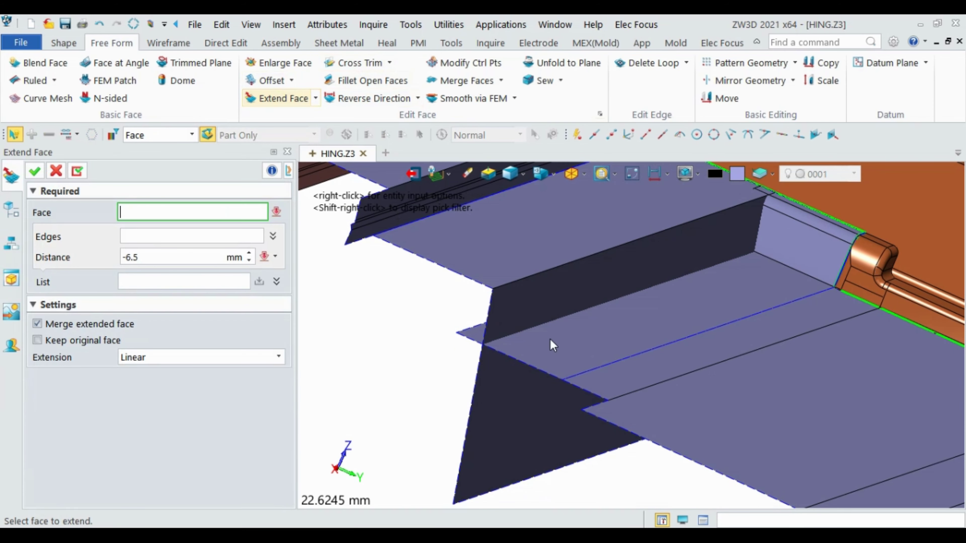
pyautogui.press('Escape')
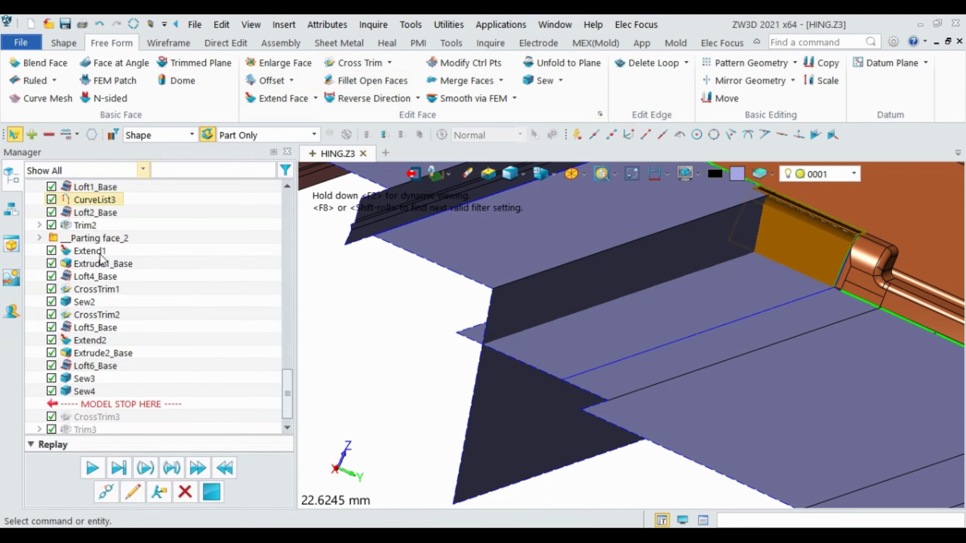
pyautogui.moveTo(114, 404); pyautogui.dragTo(110, 420)
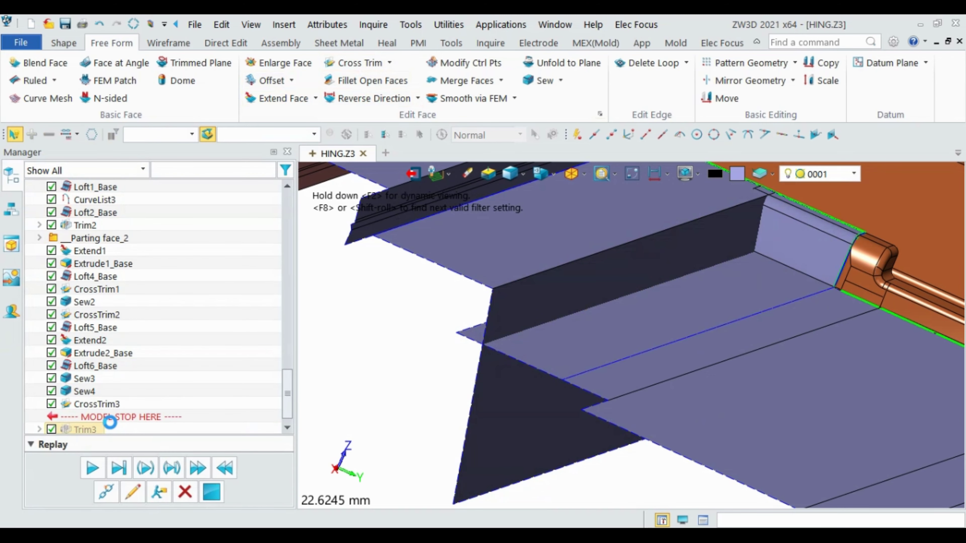
pyautogui.scroll(-3, 483, 342)
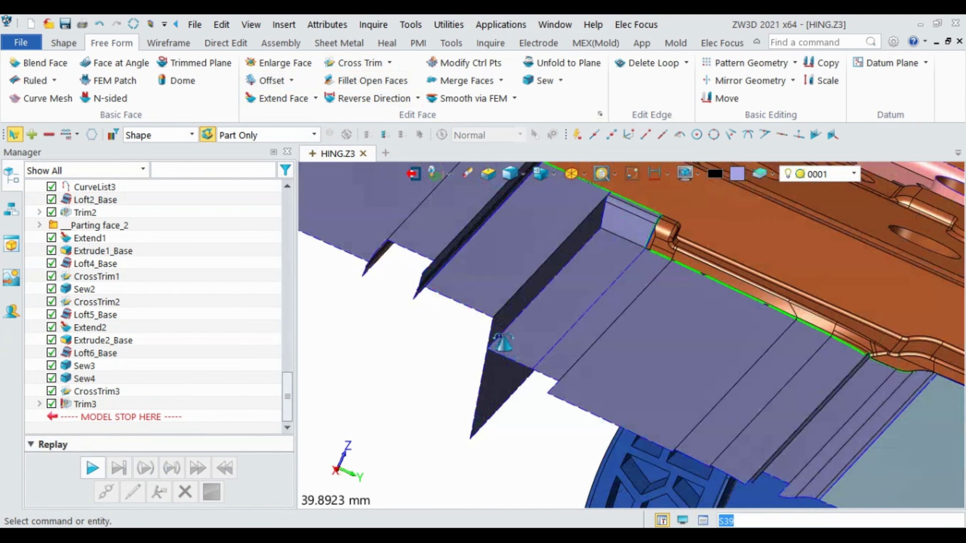
pyautogui.moveTo(502, 342); pyautogui.dragTo(552, 328, button='middle')
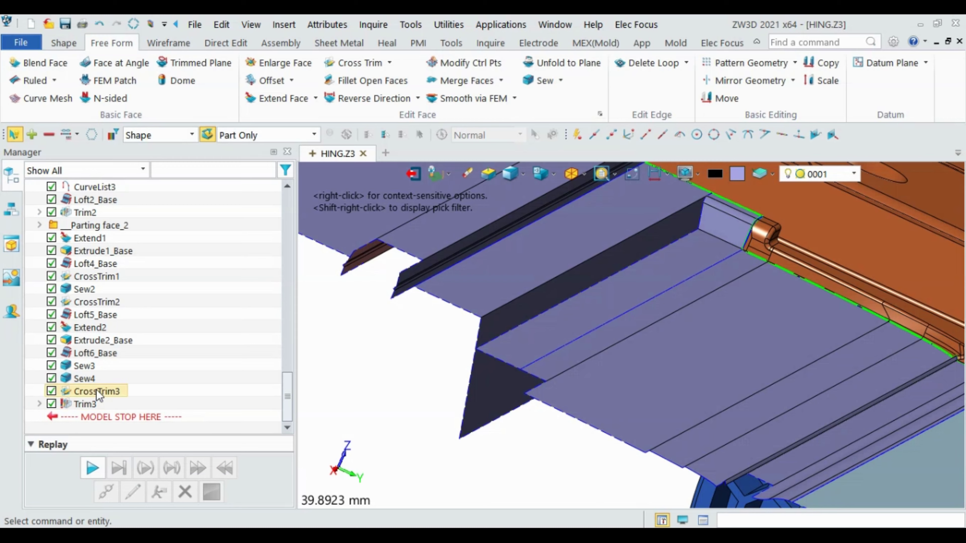
pyautogui.rightClick(90, 404)
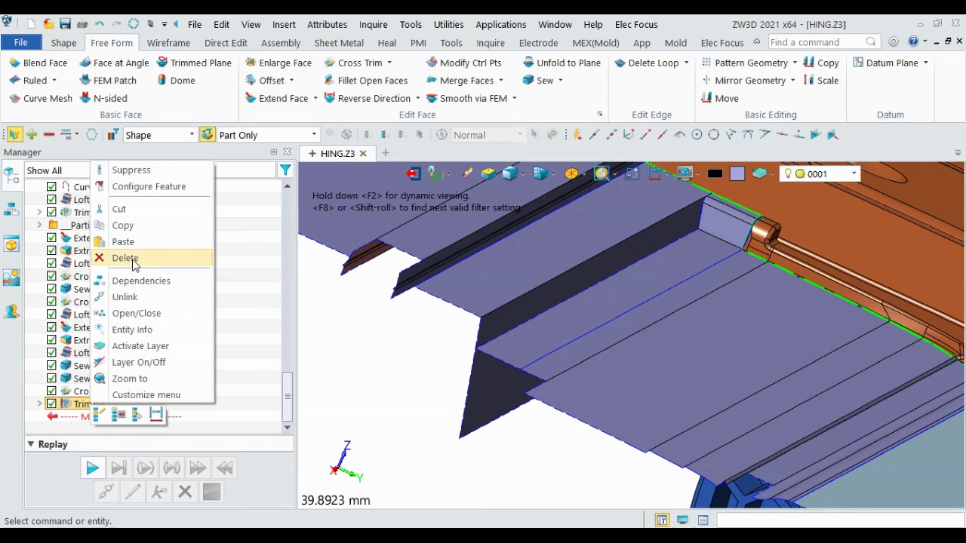
pyautogui.click(126, 258)
# - Reopen CrossTrim3, review keep-region points 4 and 5, and cancel the edit
pyautogui.doubleClick(80, 403)
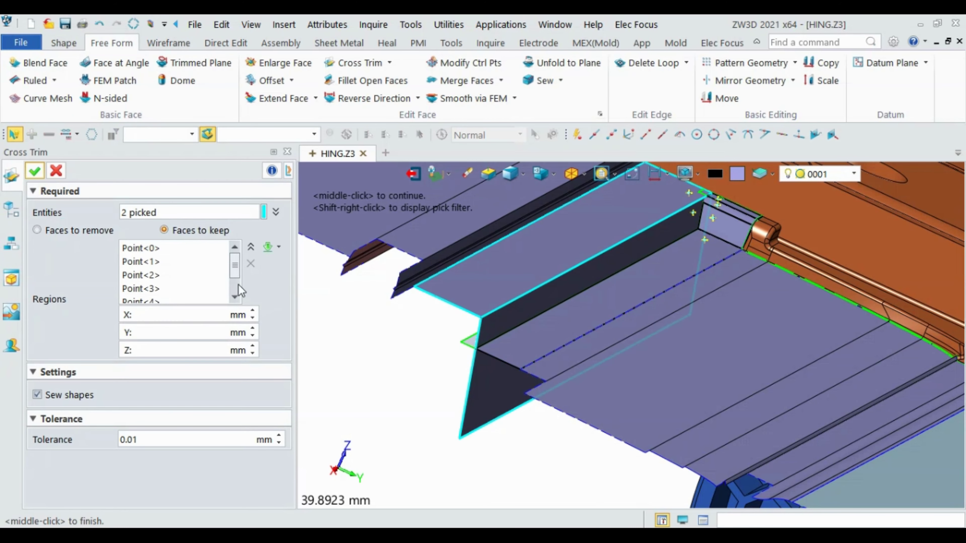
pyautogui.scroll(-1, 192, 271)
pyautogui.click(161, 290)
pyautogui.click(152, 273)
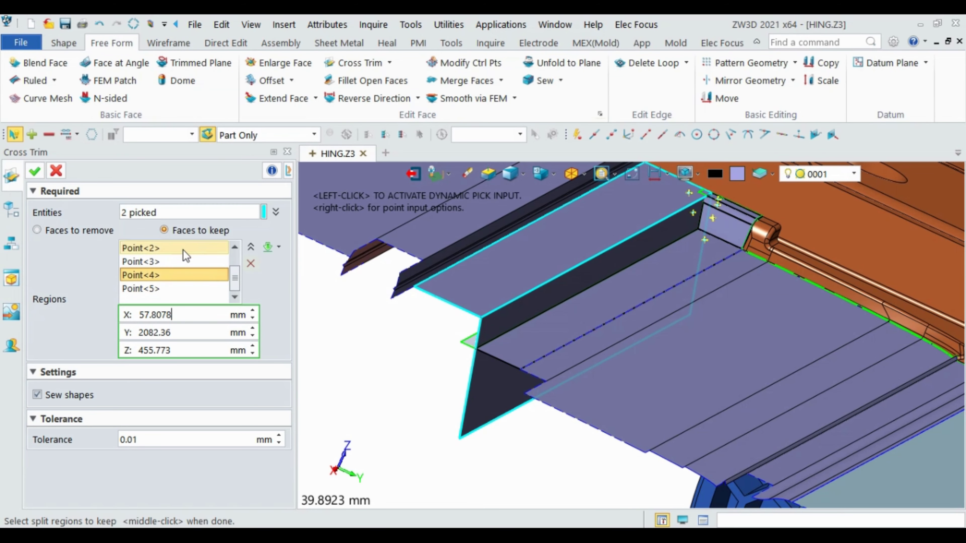
pyautogui.click(176, 290)
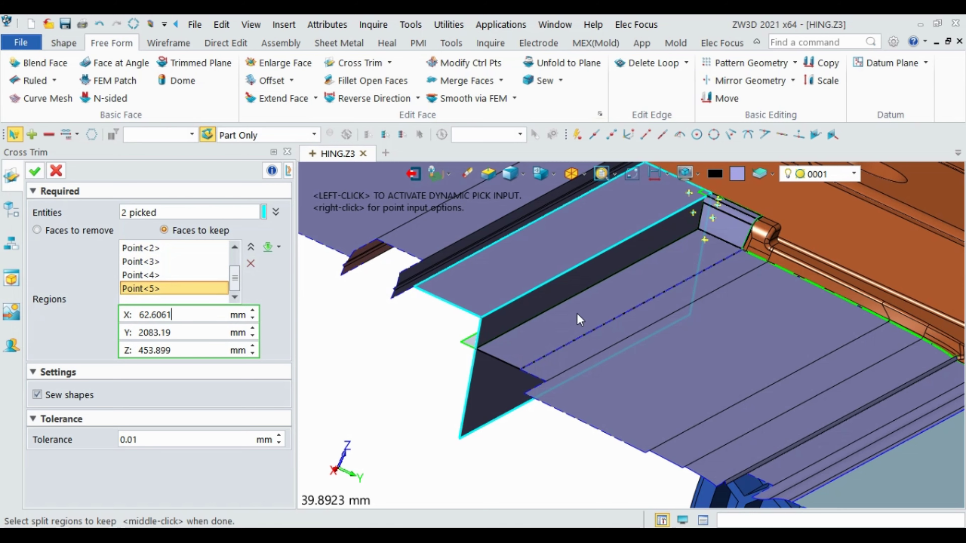
pyautogui.scroll(3, 574, 317)
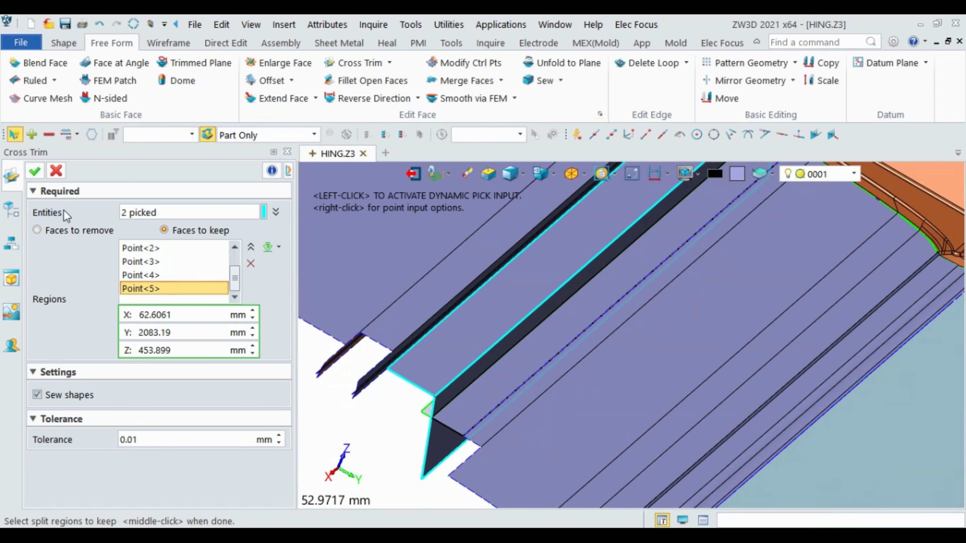
pyautogui.click(61, 173)
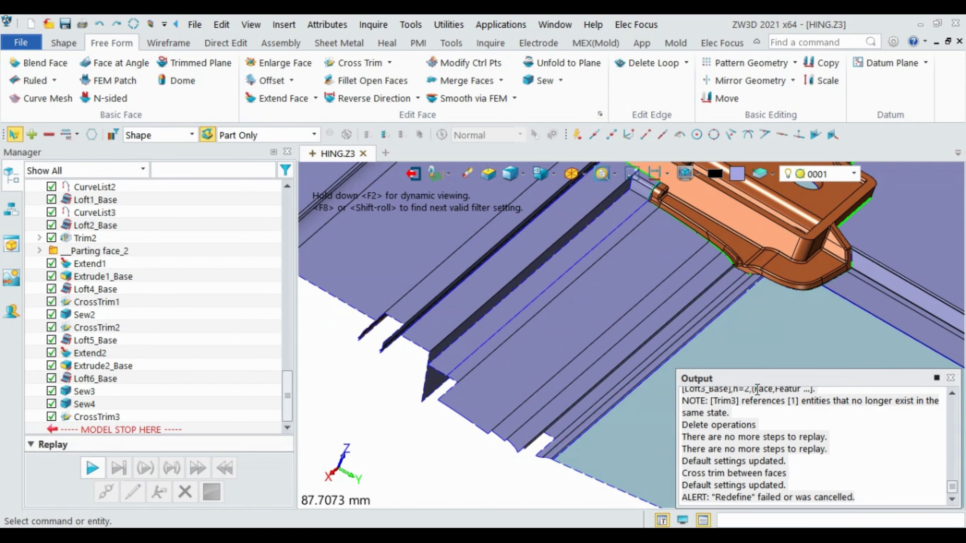
# - Cross-trim the two intersecting parting surfaces at the hinge edge to create CrossTrim4
pyautogui.click(951, 378)
pyautogui.moveTo(675, 367)
pyautogui.mouseDown(button='middle')
pyautogui.moveTo(576, 310)
pyautogui.moveTo(561, 280)
pyautogui.mouseUp(button='middle')
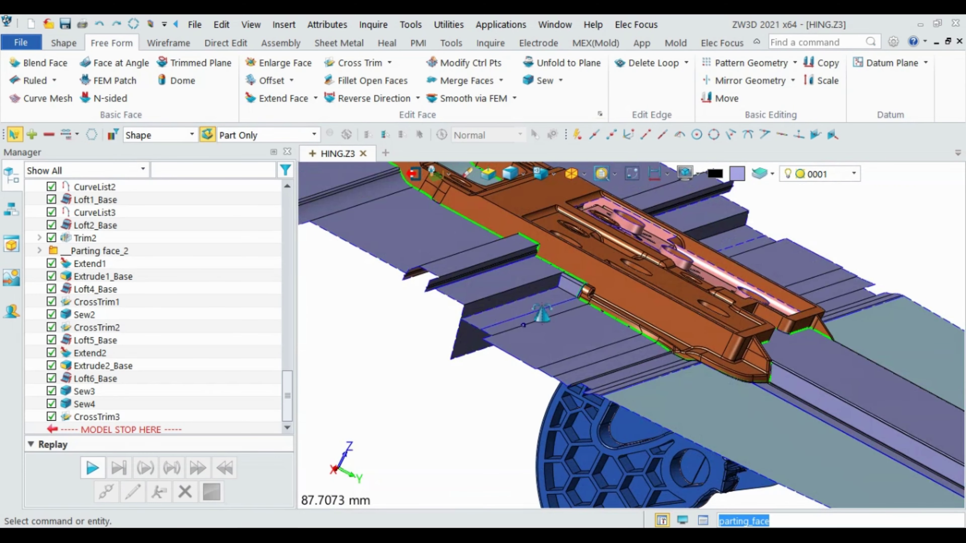
pyautogui.scroll(3, 561, 280)
pyautogui.scroll(3, 561, 281)
pyautogui.scroll(-2, 588, 243)
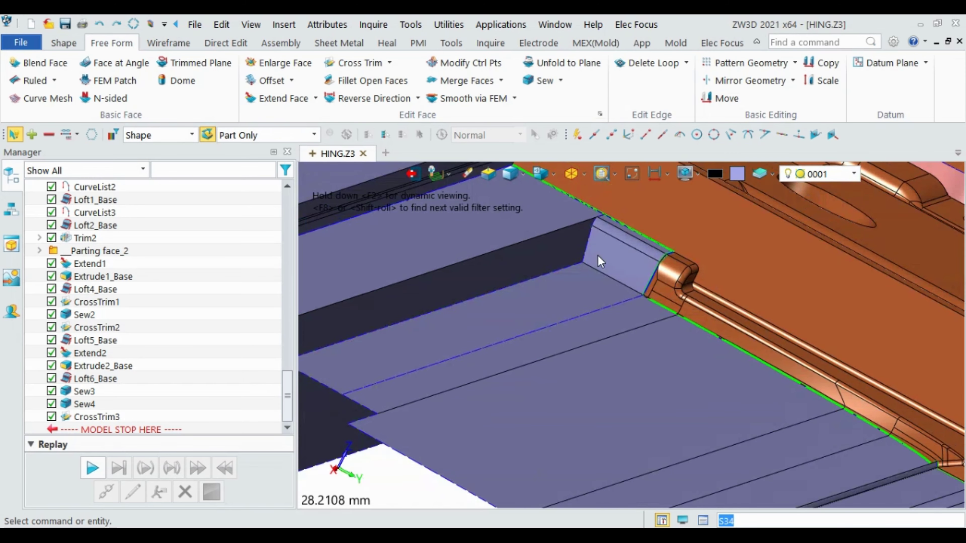
pyautogui.click(371, 65)
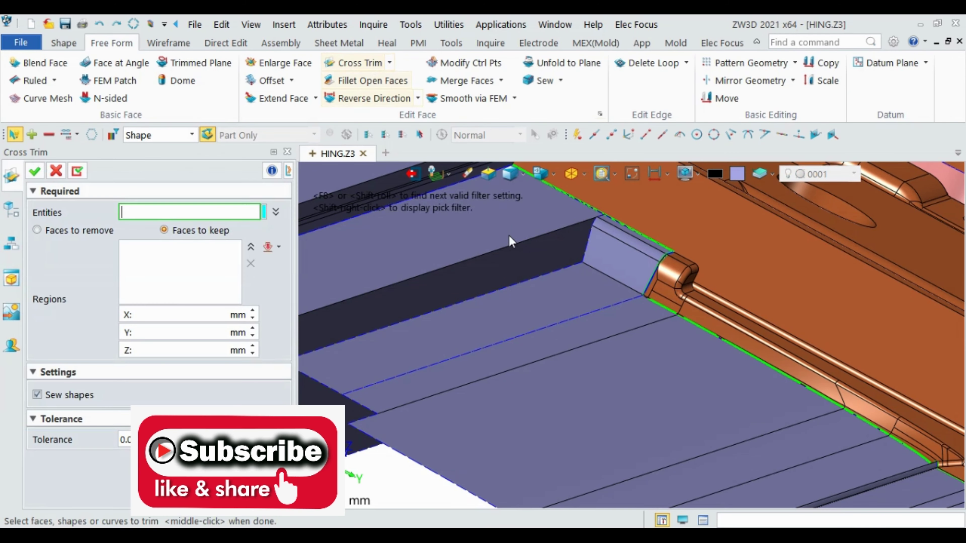
pyautogui.click(525, 258)
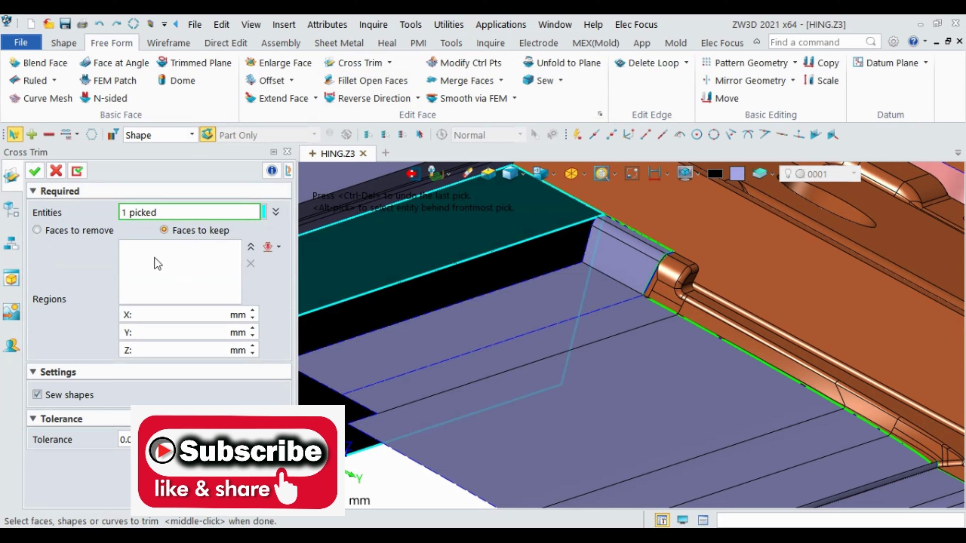
pyautogui.click(544, 315)
pyautogui.moveTo(545, 315)
pyautogui.mouseDown(button='right')
pyautogui.moveTo(578, 288)
pyautogui.moveTo(554, 301)
pyautogui.moveTo(471, 308)
pyautogui.mouseUp(button='right')
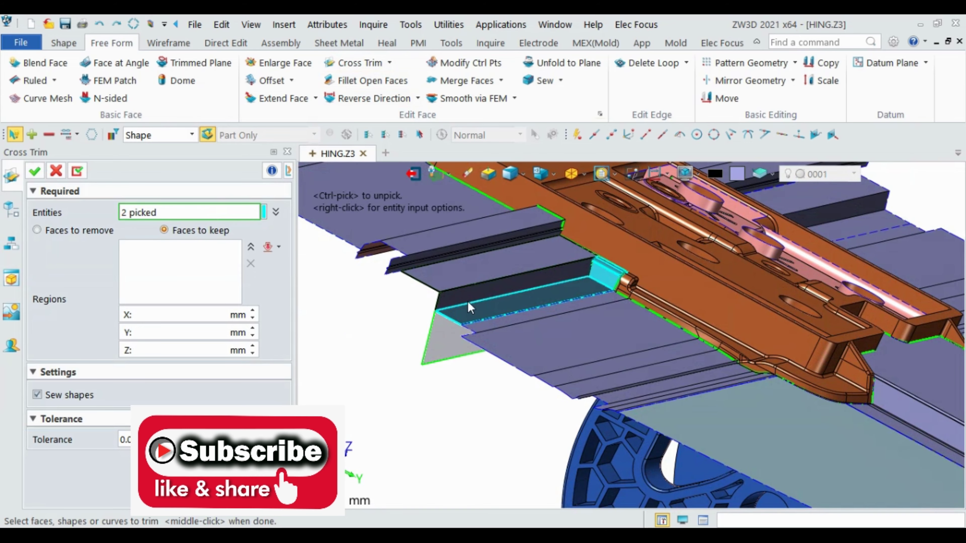
pyautogui.click(34, 171)
# - Orbit and zoom to inspect the trimmed hinge edge
pyautogui.moveTo(418, 310)
pyautogui.mouseDown(button='right')
pyautogui.moveTo(436, 293)
pyautogui.moveTo(388, 319)
pyautogui.moveTo(552, 343)
pyautogui.mouseUp(button='right')
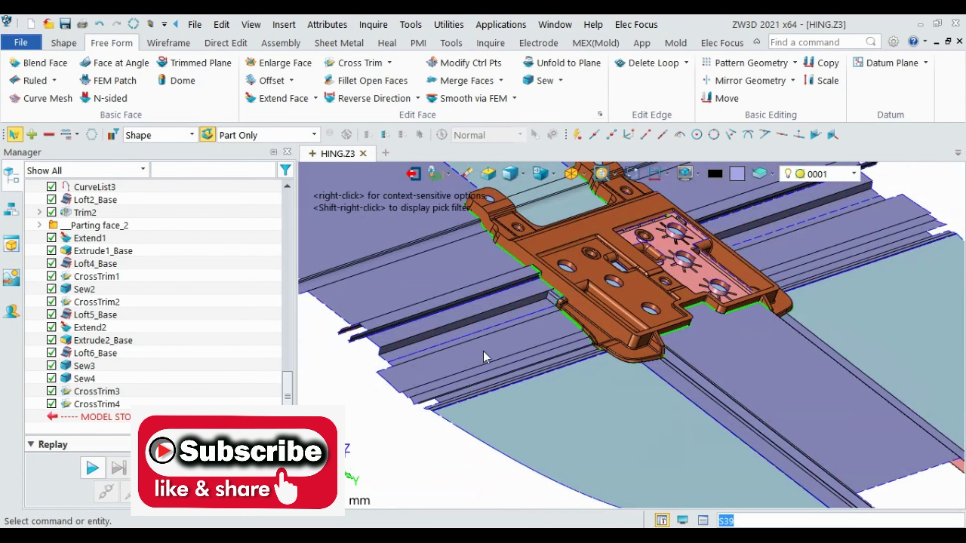
pyautogui.scroll(3, 571, 354)
pyautogui.scroll(-5, 571, 354)
pyautogui.scroll(5, 609, 323)
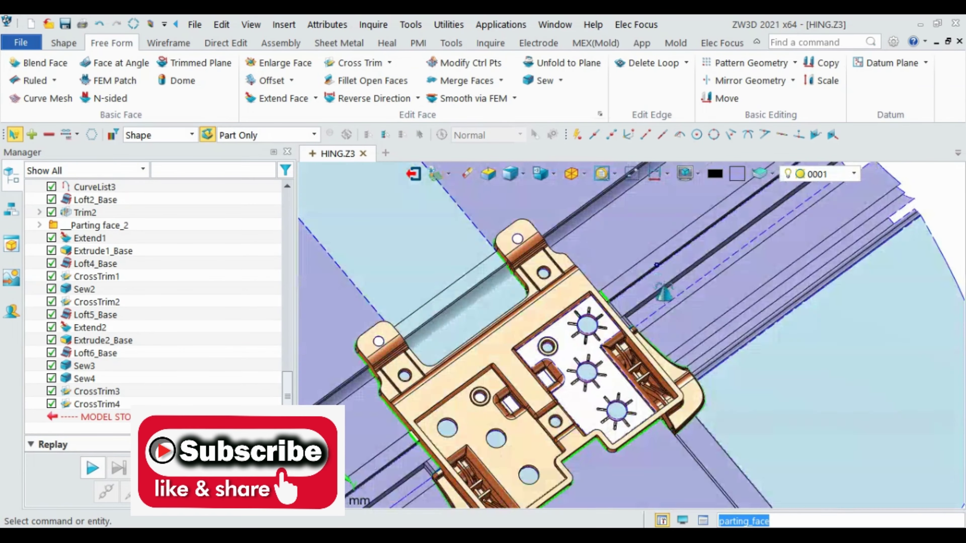
pyautogui.moveTo(627, 312)
pyautogui.mouseDown(button='right')
pyautogui.moveTo(660, 295)
pyautogui.moveTo(668, 274)
pyautogui.mouseUp(button='right')
pyautogui.scroll(3, 648, 289)
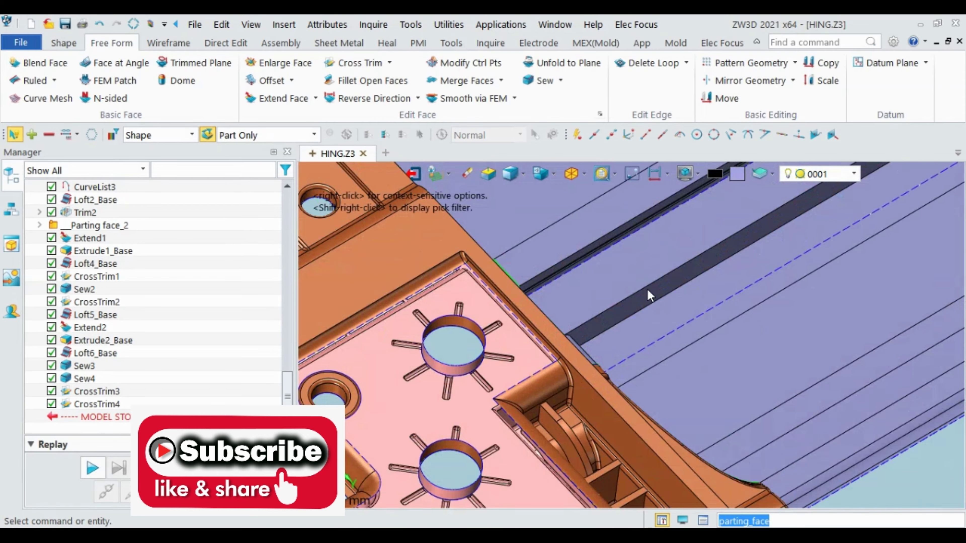
pyautogui.scroll(-3, 631, 266)
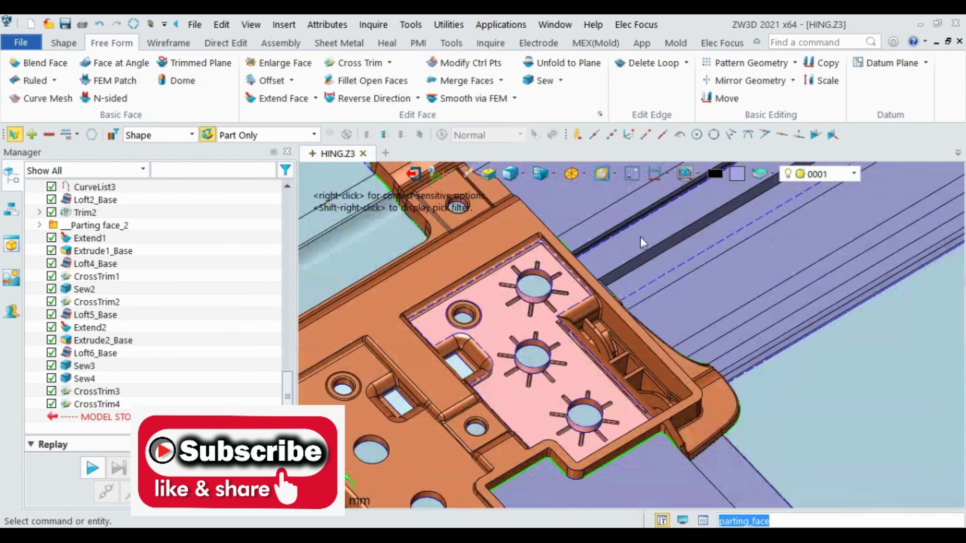
pyautogui.scroll(-3, 647, 247)
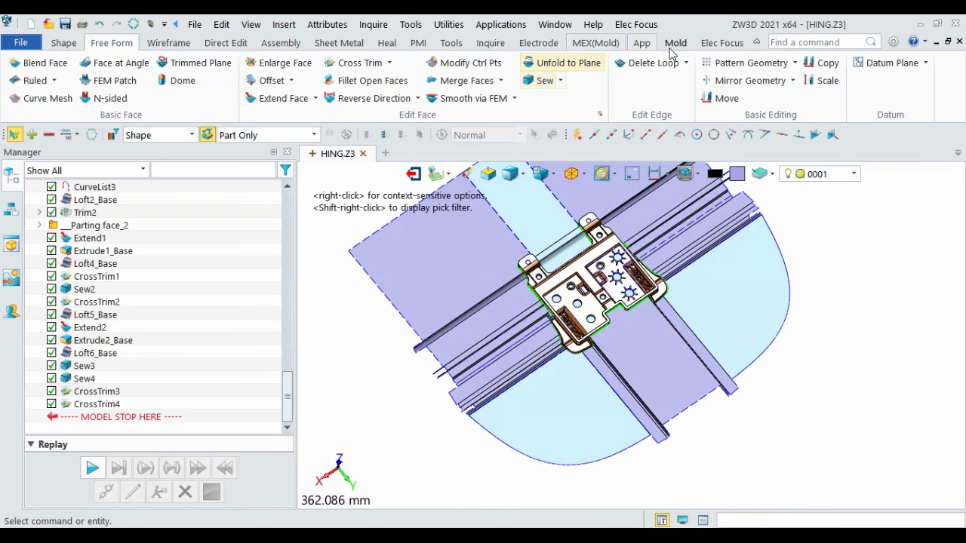
# - Assign the picked surface as a parting face in Edit Parting Faces Attributes
pyautogui.click(540, 44)
pyautogui.click(676, 42)
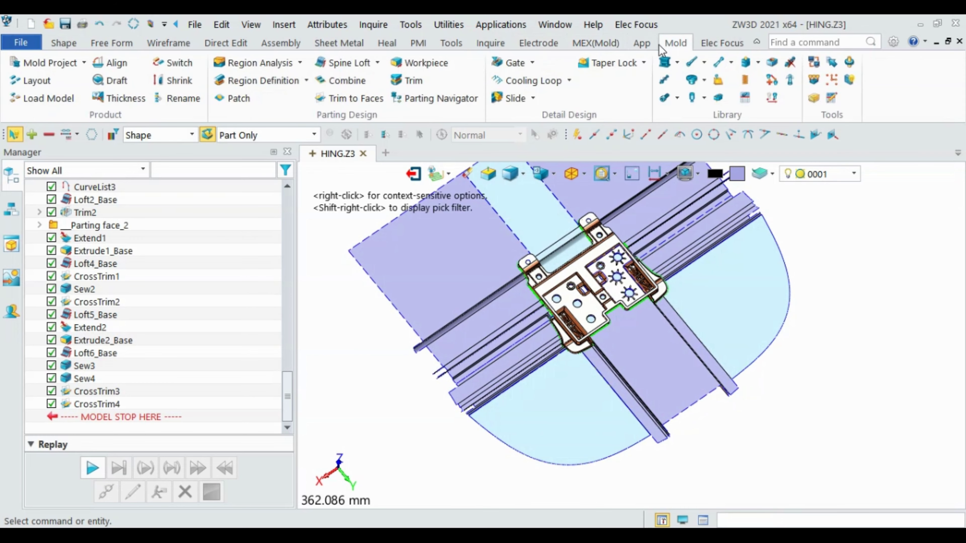
pyautogui.click(373, 62)
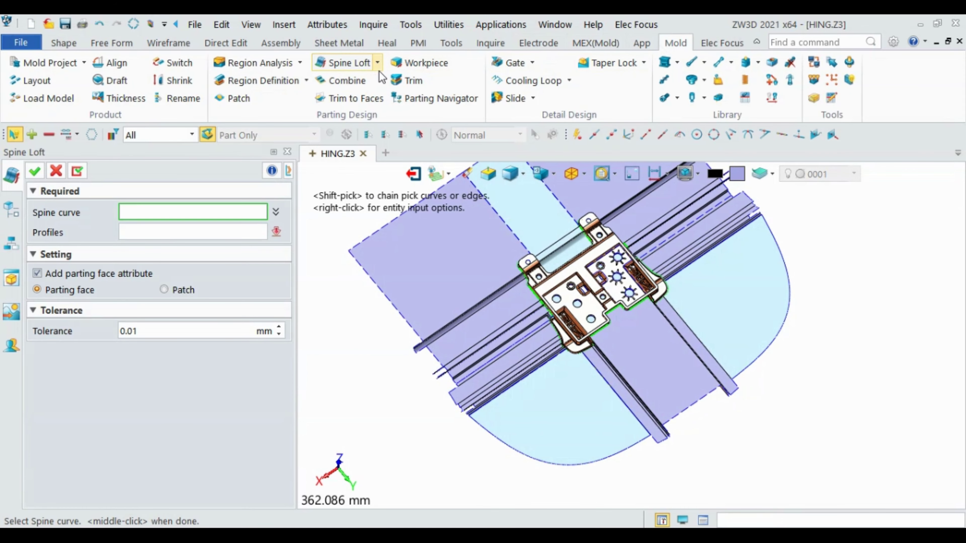
pyautogui.click(378, 63)
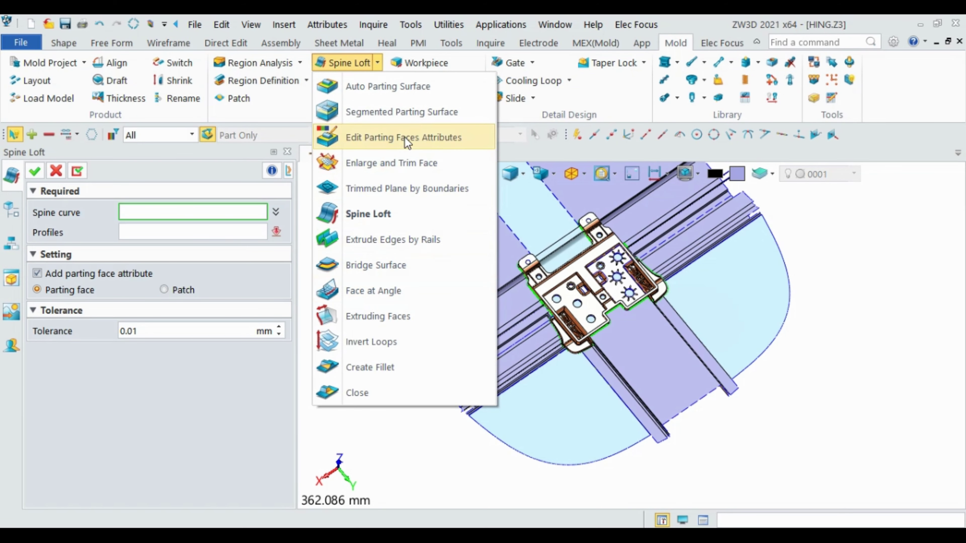
pyautogui.click(392, 135)
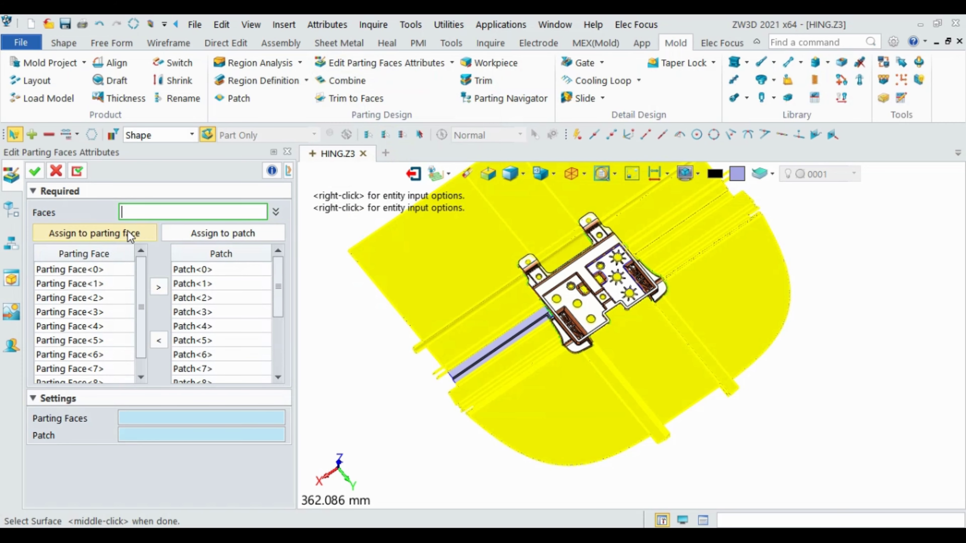
pyautogui.scroll(3, 533, 322)
pyautogui.scroll(1, 553, 319)
pyautogui.click(553, 320)
pyautogui.scroll(-3, 691, 247)
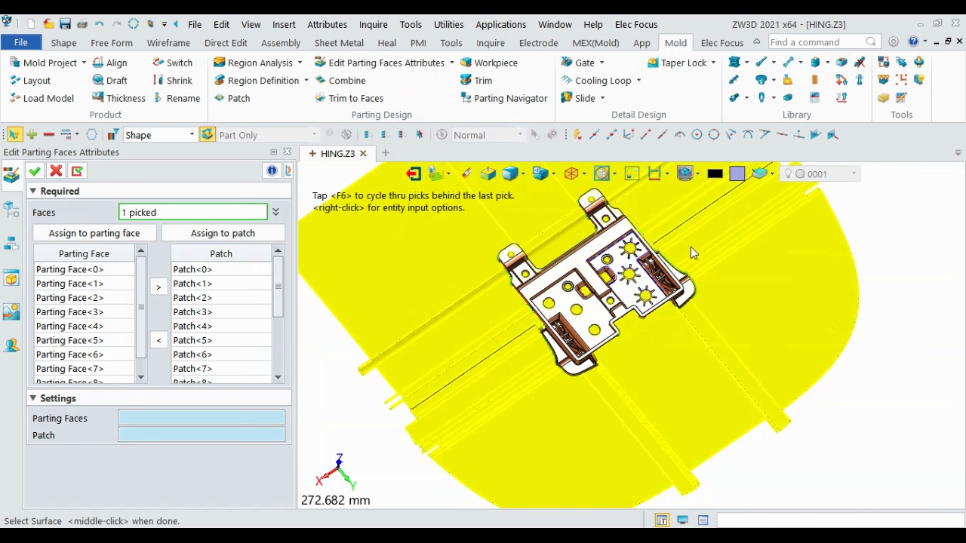
pyautogui.scroll(3, 691, 247)
pyautogui.scroll(2, 618, 245)
pyautogui.scroll(-3, 598, 280)
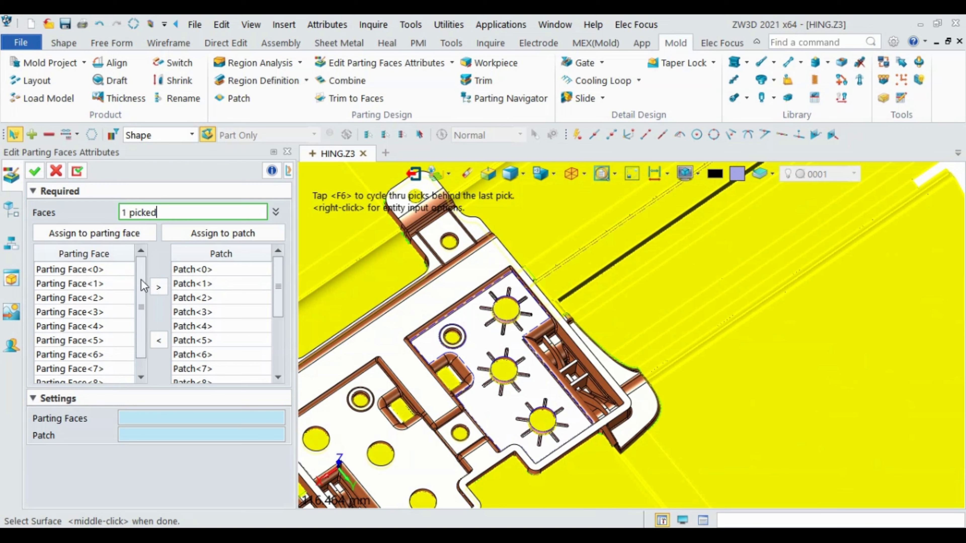
pyautogui.click(105, 240)
# - Set the parting face colour to cyan and the patch colour to magenta, then apply
pyautogui.scroll(-3, 580, 246)
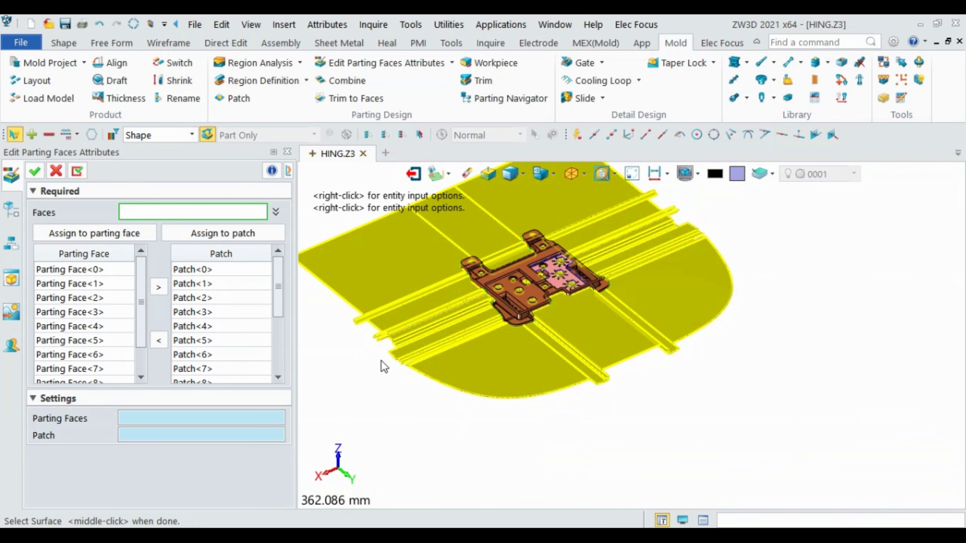
pyautogui.click(123, 419)
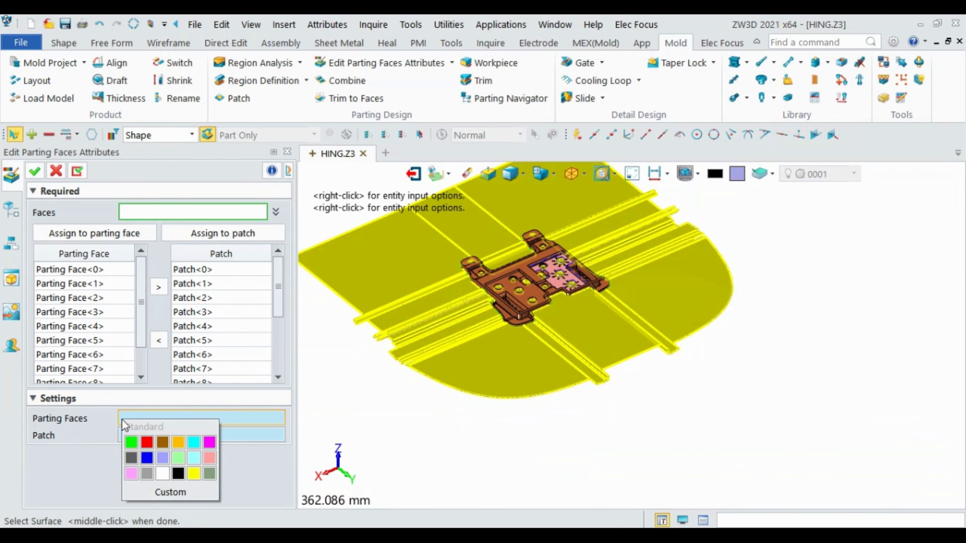
pyautogui.click(195, 443)
pyautogui.click(181, 432)
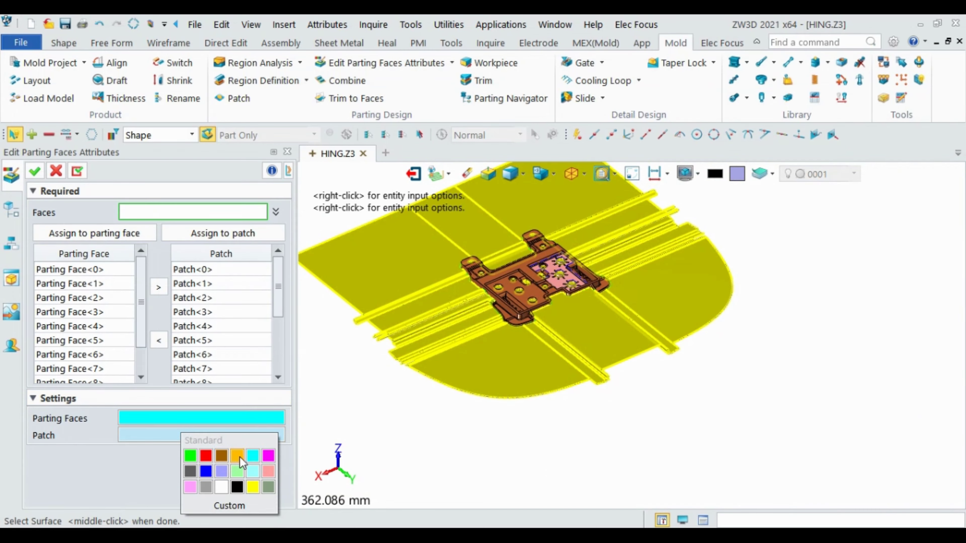
pyautogui.click(266, 455)
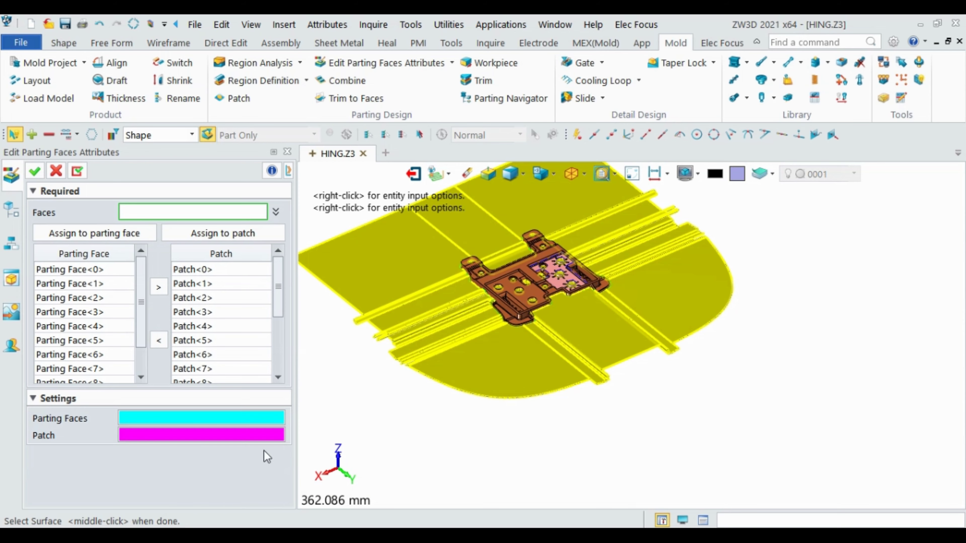
pyautogui.click(80, 173)
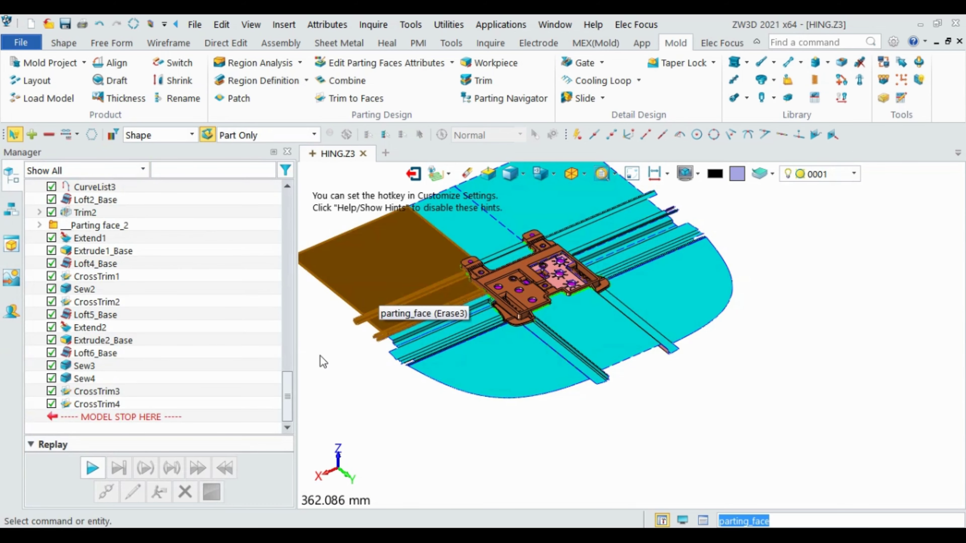
pyautogui.scroll(3, 555, 266)
pyautogui.scroll(3, 555, 266)
pyautogui.scroll(3, 555, 267)
pyautogui.scroll(-3, 539, 295)
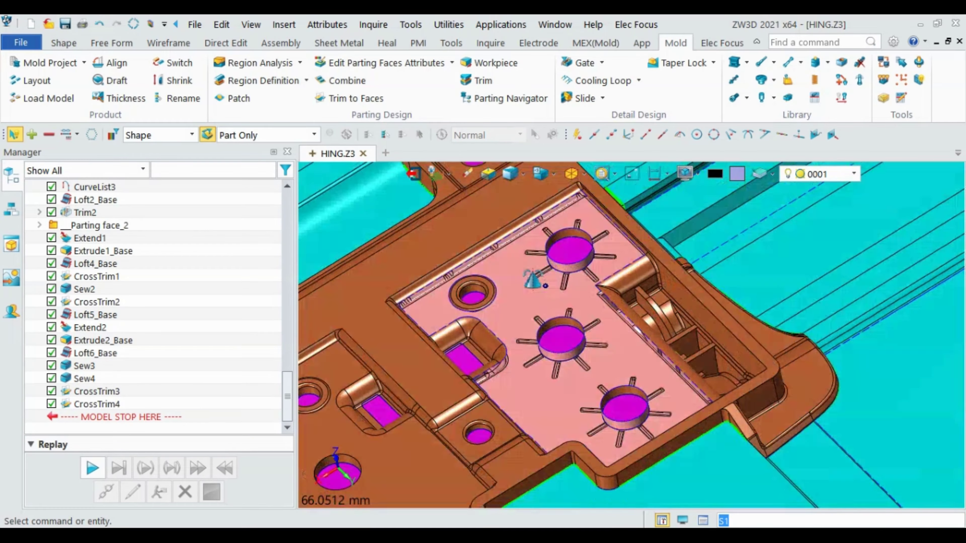
pyautogui.moveTo(538, 267); pyautogui.dragTo(520, 255, button='middle')
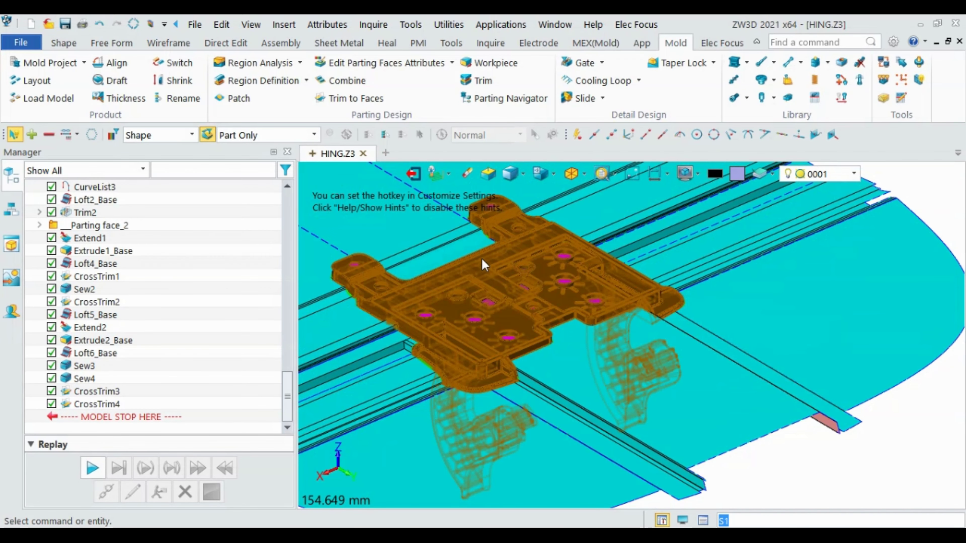
pyautogui.scroll(-2, 632, 290)
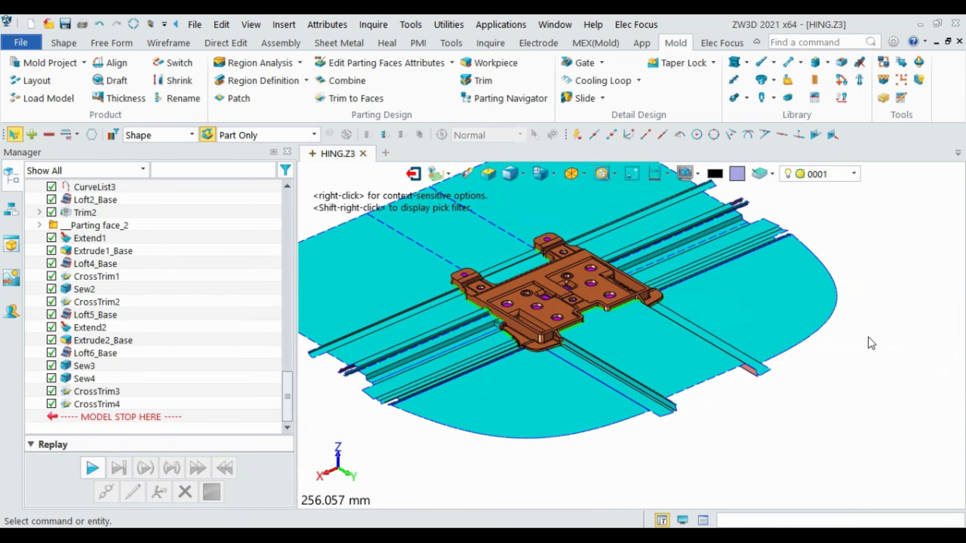
pyautogui.moveTo(871, 369); pyautogui.dragTo(843, 399, button='middle')
pyautogui.scroll(-3, 844, 399)
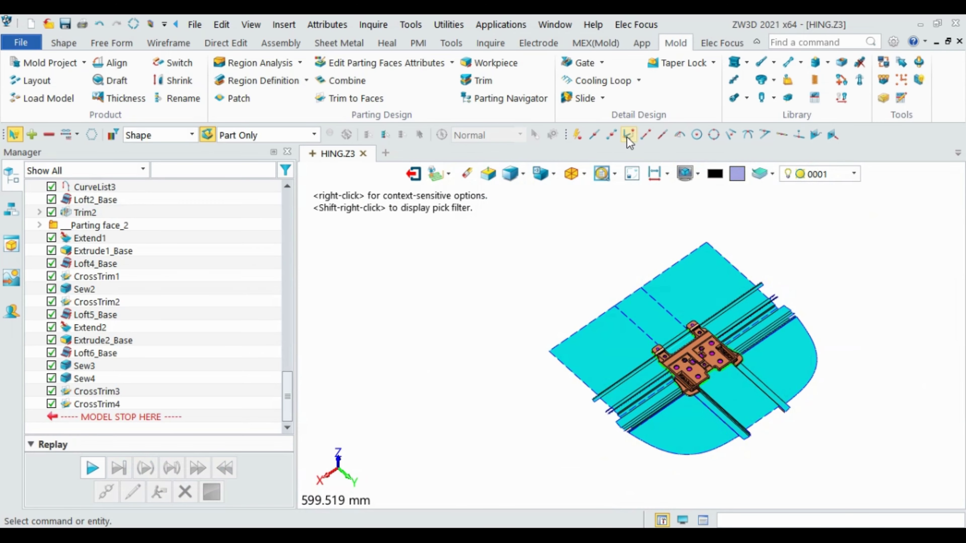
pyautogui.scroll(-2, 441, 238)
pyautogui.scroll(3, 658, 326)
pyautogui.scroll(2, 658, 326)
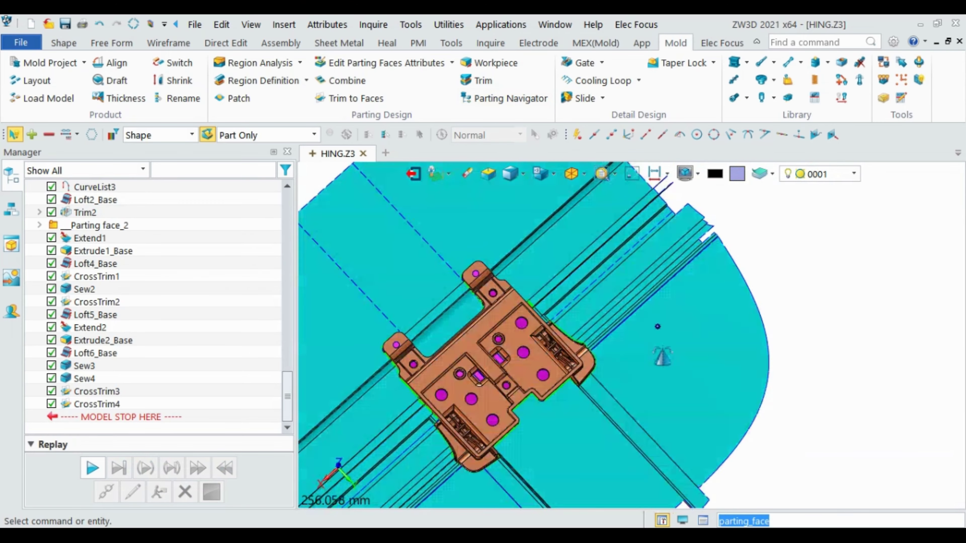
pyautogui.moveTo(658, 326); pyautogui.dragTo(676, 317, button='middle')
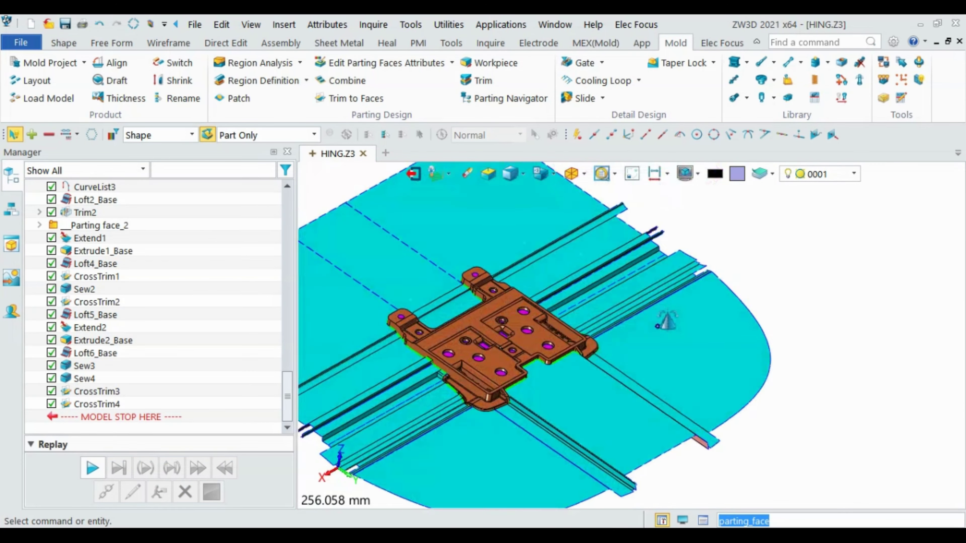
pyautogui.scroll(-1, 676, 315)
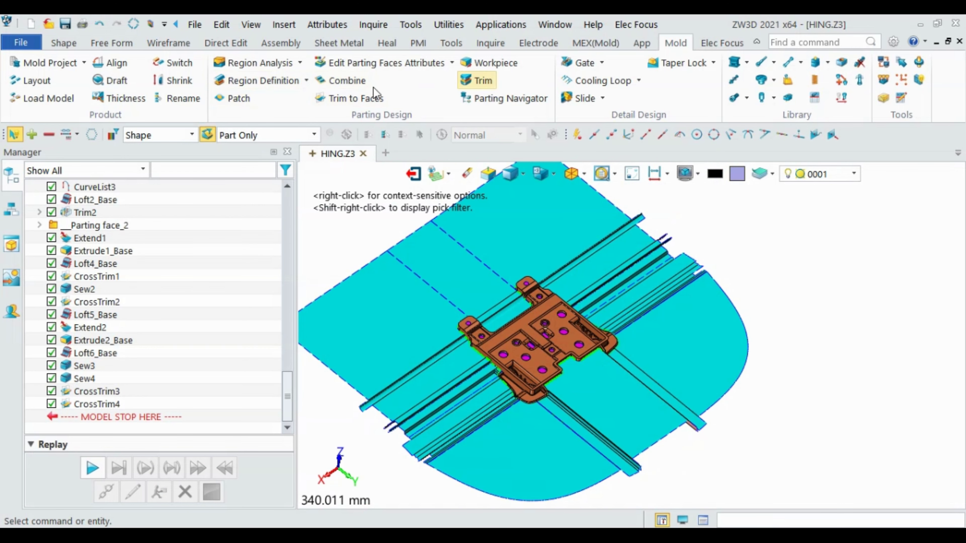
# - Delete the existing Stock1 block from the Manager tree
pyautogui.click(68, 43)
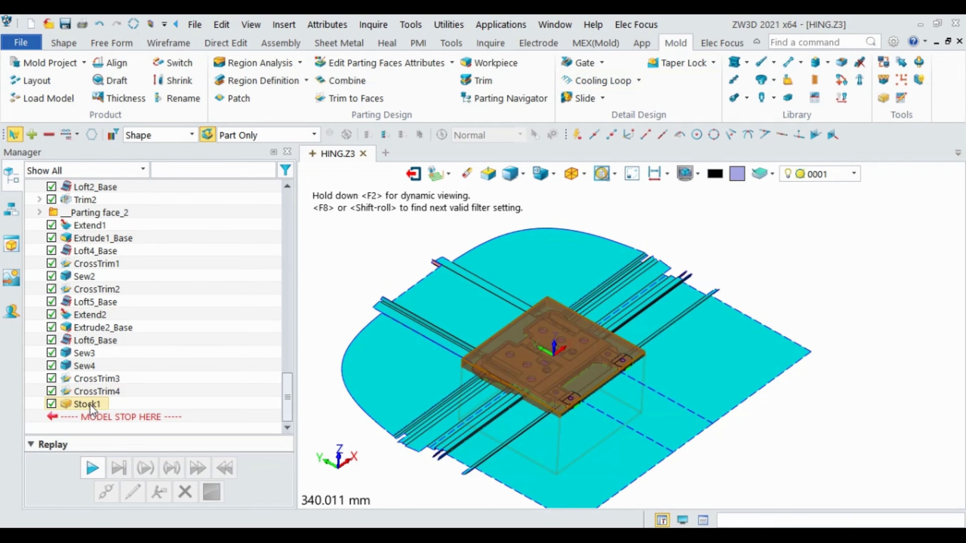
pyautogui.rightClick(90, 404)
pyautogui.click(132, 259)
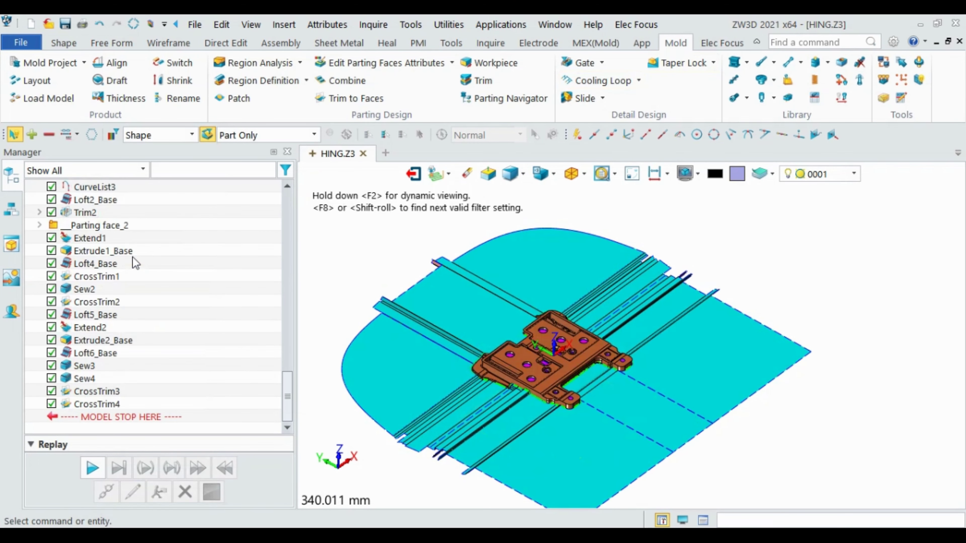
# - Accept a new 200 × 190 × 240 mm workpiece block around the hinge
pyautogui.scroll(-2, 500, 276)
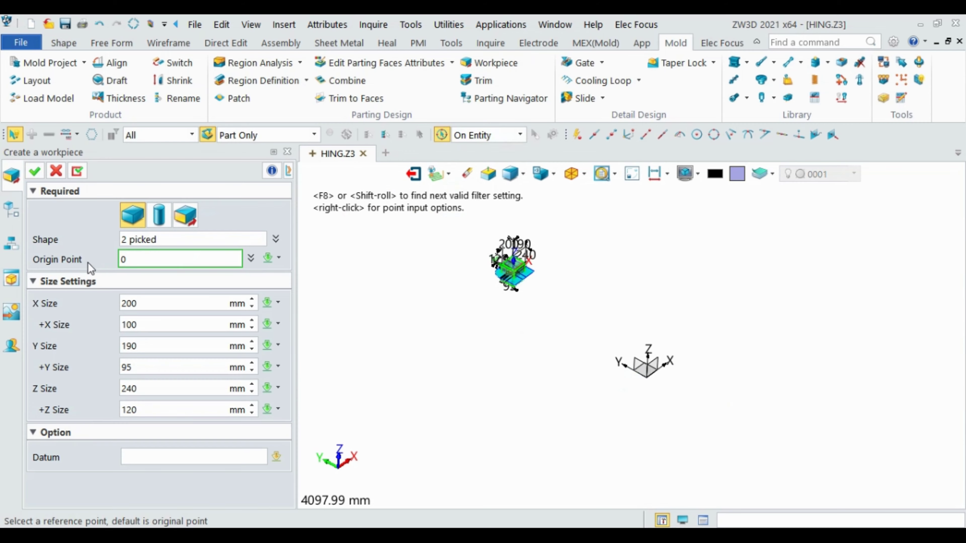
pyautogui.scroll(3, 574, 295)
pyautogui.scroll(5, 575, 295)
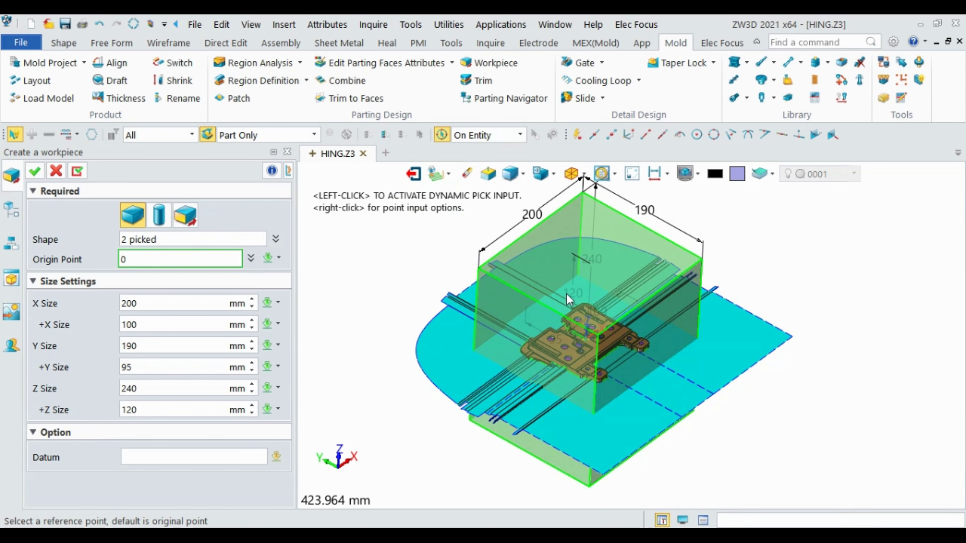
pyautogui.moveTo(575, 294)
pyautogui.mouseDown(button='middle')
pyautogui.moveTo(582, 274)
pyautogui.moveTo(594, 304)
pyautogui.moveTo(547, 274)
pyautogui.moveTo(433, 305)
pyautogui.mouseUp(button='middle')
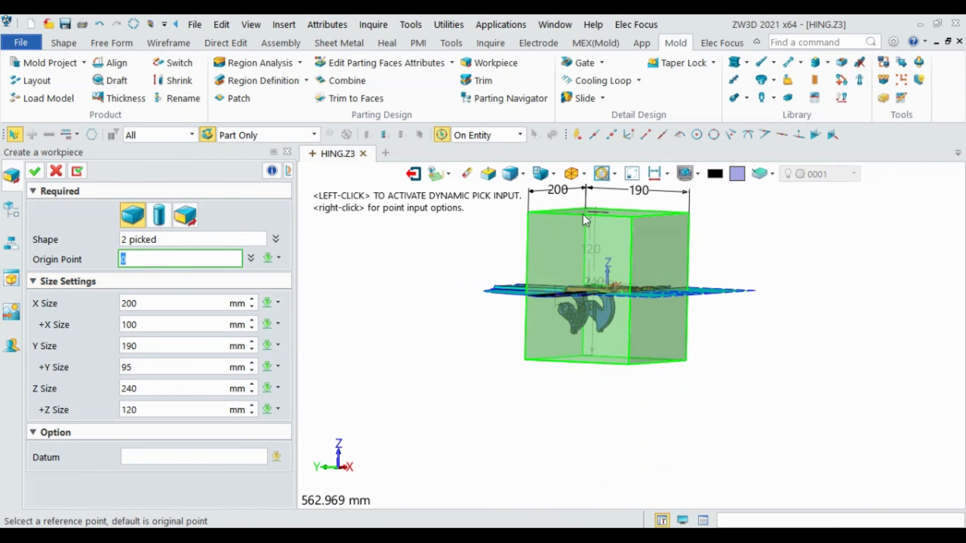
pyautogui.middleClick(597, 224)
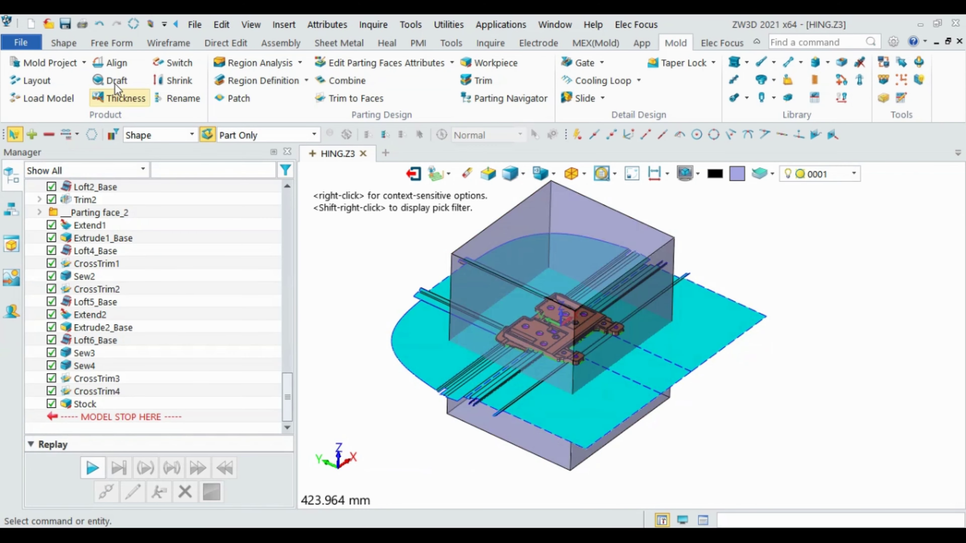
# - Save HING.Z3, then split the workpiece into cavity and core solids with Trim to Cavity and Core
pyautogui.hotkey('ctrl', 's')
pyautogui.write('workpiece')
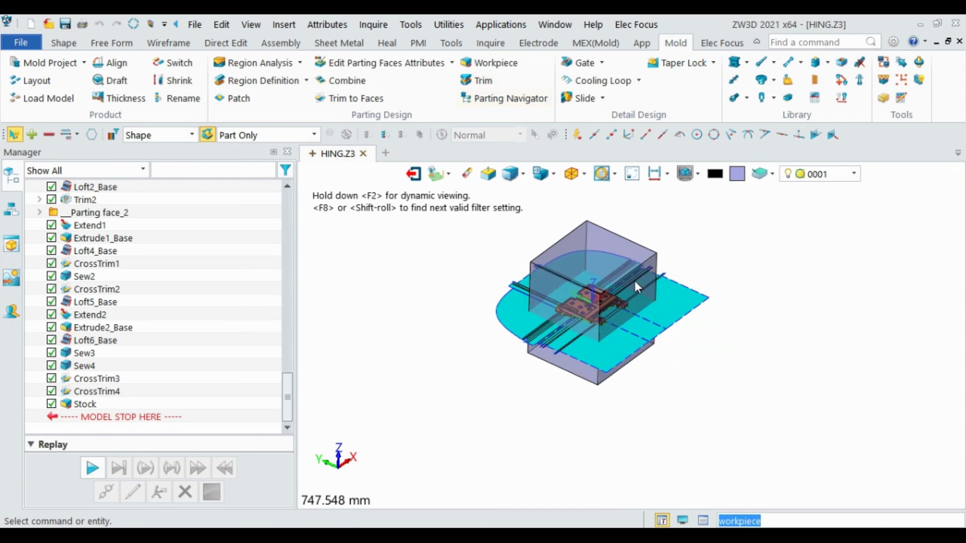
pyautogui.scroll(-3, 634, 281)
pyautogui.scroll(3, 600, 247)
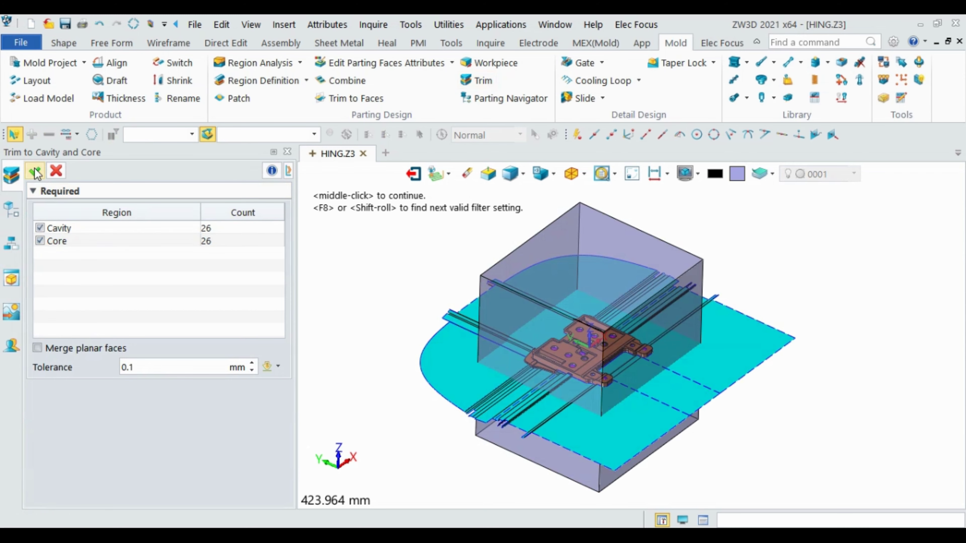
pyautogui.middleClick(409, 255)
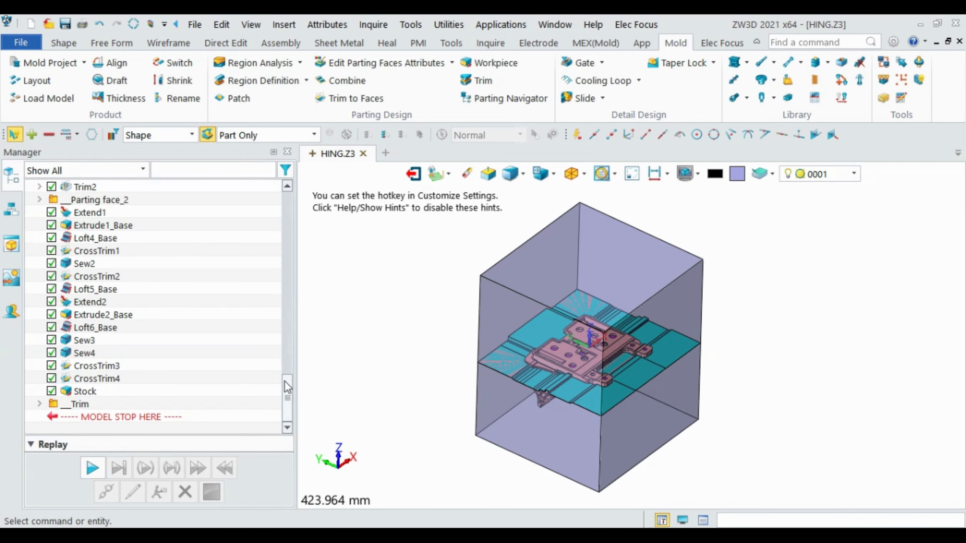
pyautogui.moveTo(287, 398); pyautogui.dragTo(303, 192)
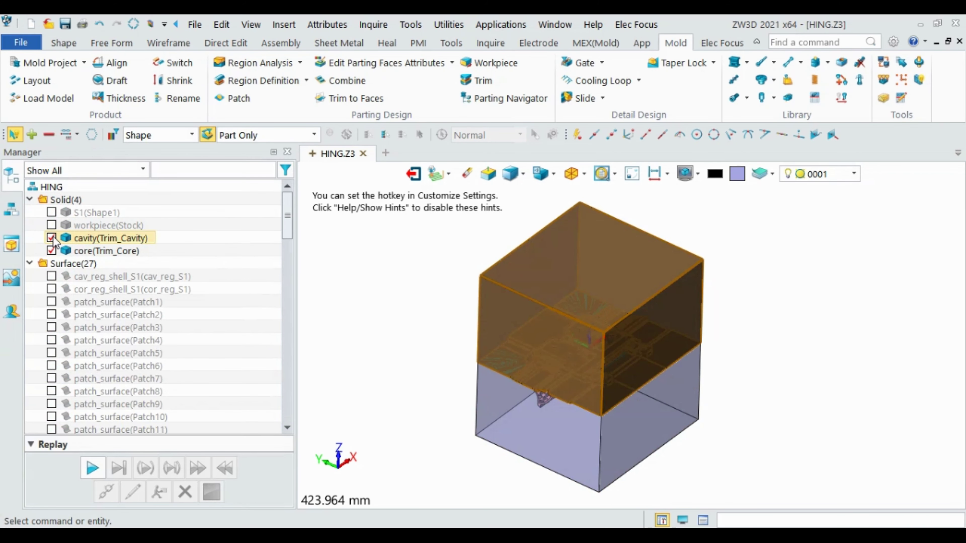
pyautogui.click(51, 239)
pyautogui.scroll(3, 625, 401)
pyautogui.scroll(3, 588, 352)
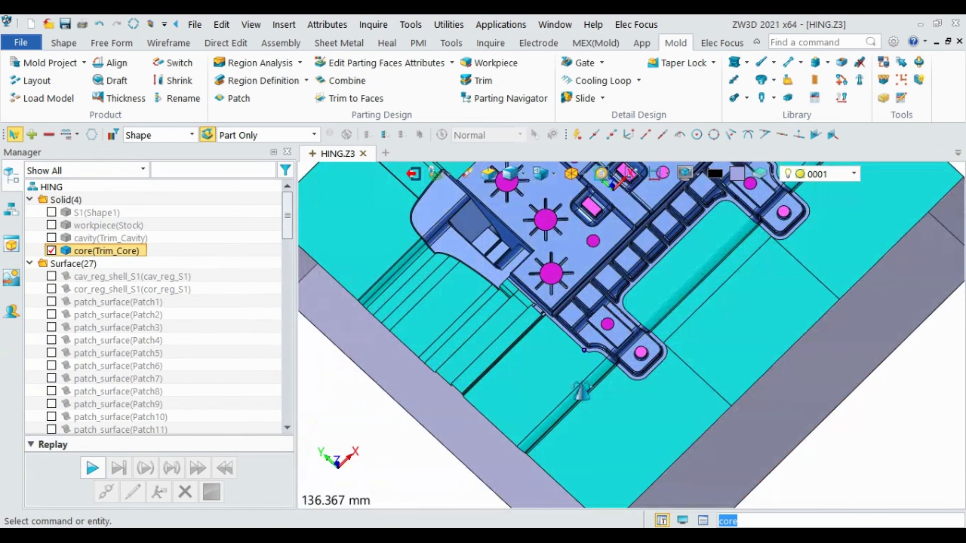
pyautogui.scroll(-3, 580, 390)
pyautogui.moveTo(581, 390); pyautogui.dragTo(594, 357, button='middle')
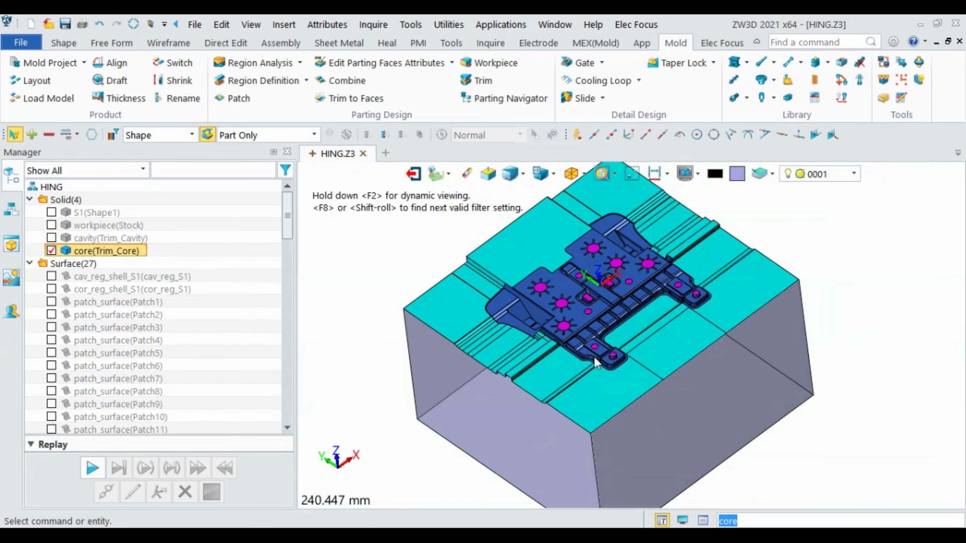
pyautogui.scroll(5, 594, 357)
pyautogui.moveTo(618, 261); pyautogui.dragTo(639, 318, button='middle')
pyautogui.press('Home')
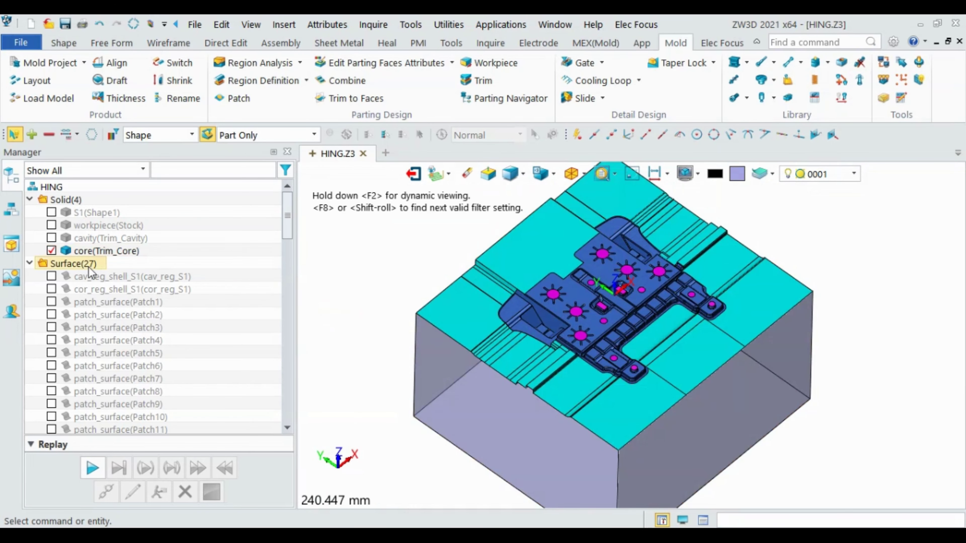
pyautogui.click(52, 238)
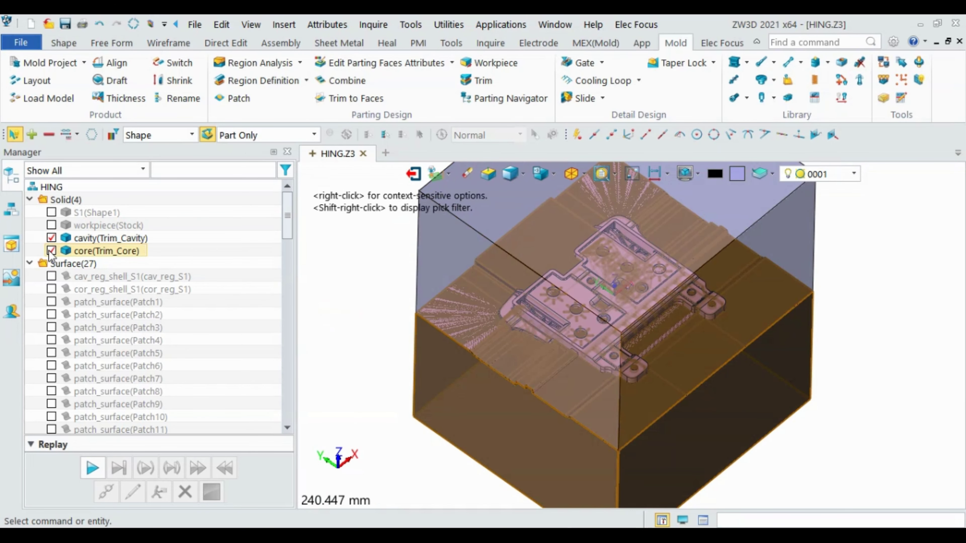
pyautogui.click(51, 251)
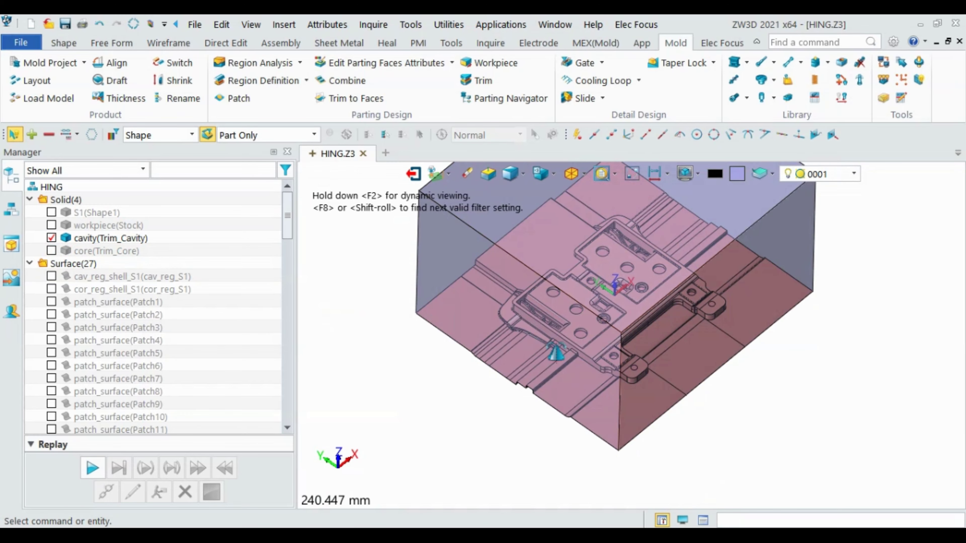
pyautogui.moveTo(533, 289)
pyautogui.mouseDown(button='right')
pyautogui.moveTo(602, 325)
pyautogui.moveTo(563, 290)
pyautogui.mouseUp(button='right')
pyautogui.scroll(5, 562, 343)
pyautogui.scroll(5, 553, 341)
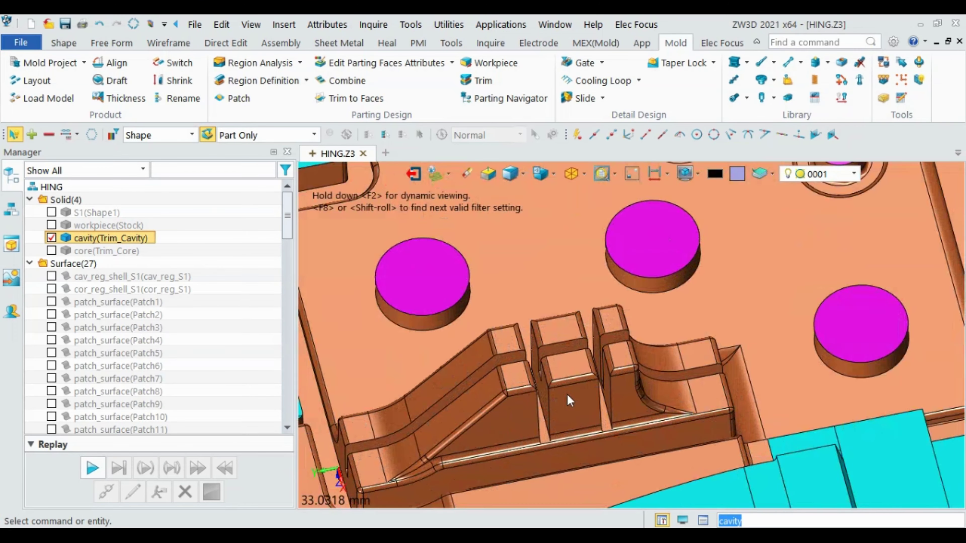
pyautogui.moveTo(566, 394); pyautogui.dragTo(579, 390, button='right')
pyautogui.scroll(-2, 579, 391)
pyautogui.scroll(-2, 571, 405)
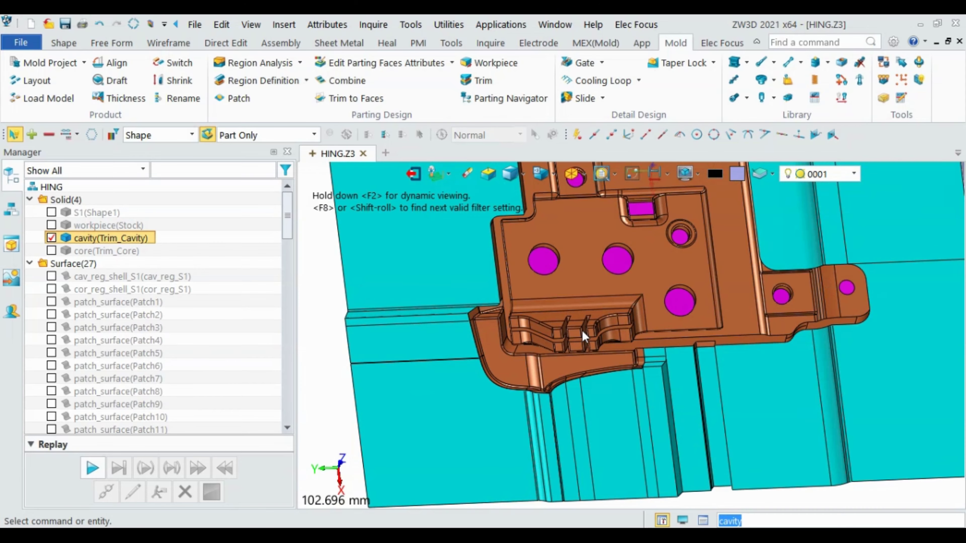
pyautogui.moveTo(583, 334); pyautogui.dragTo(583, 388, button='right')
pyautogui.scroll(-3, 597, 352)
pyautogui.moveTo(597, 352)
pyautogui.mouseDown(button='right')
pyautogui.moveTo(539, 384)
pyautogui.moveTo(565, 366)
pyautogui.mouseUp(button='right')
pyautogui.scroll(-1, 556, 372)
pyautogui.scroll(1, 591, 312)
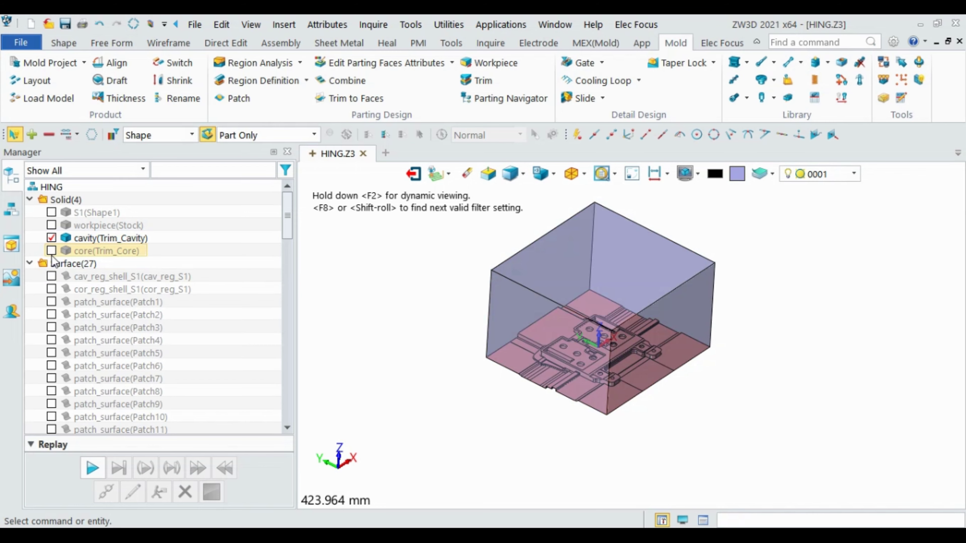
pyautogui.click(52, 251)
pyautogui.scroll(-2, 514, 297)
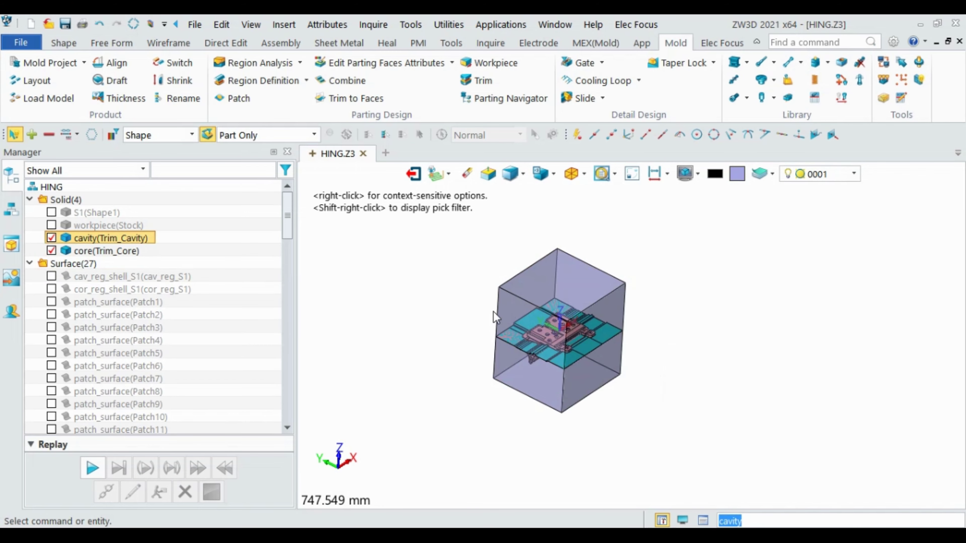
pyautogui.scroll(1, 577, 328)
pyautogui.scroll(1, 501, 280)
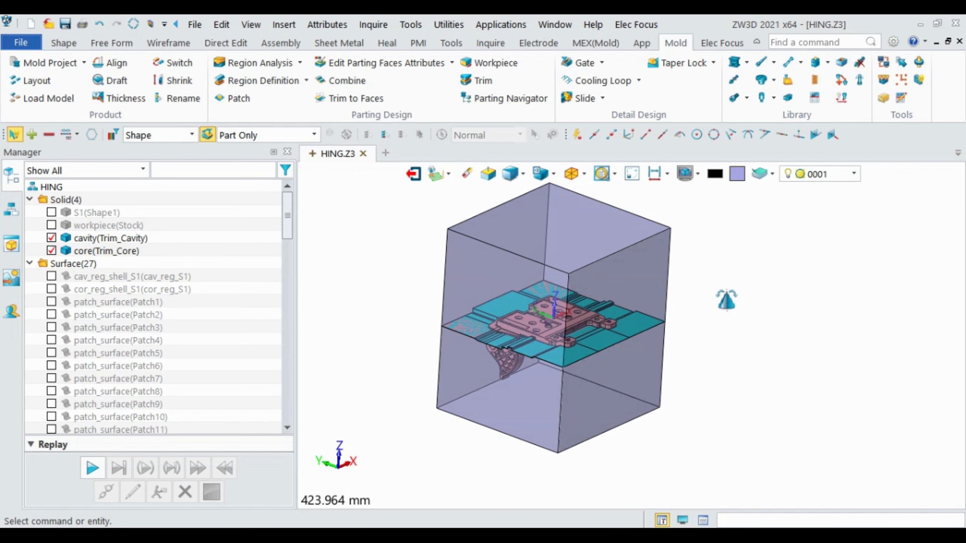
pyautogui.click(606, 241)
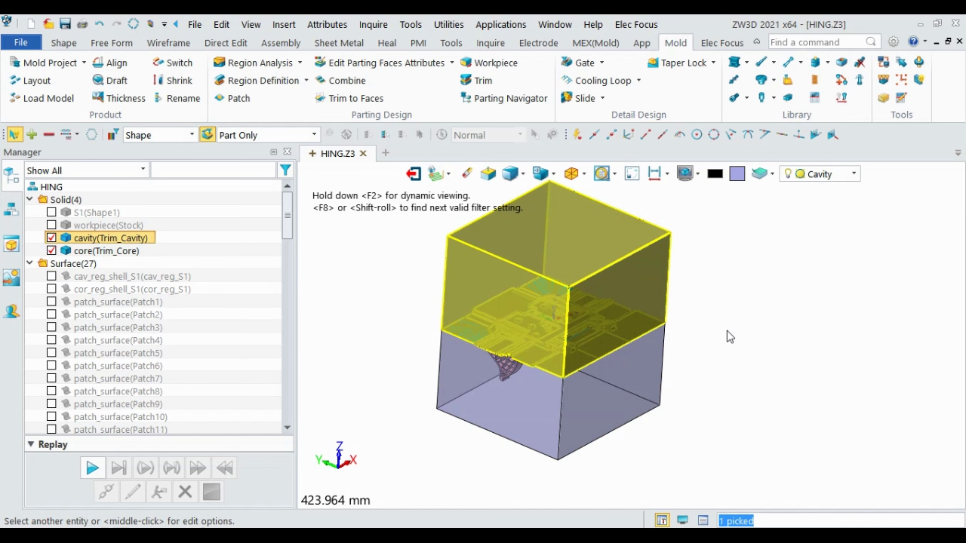
pyautogui.click(720, 335)
pyautogui.scroll(-1, 711, 354)
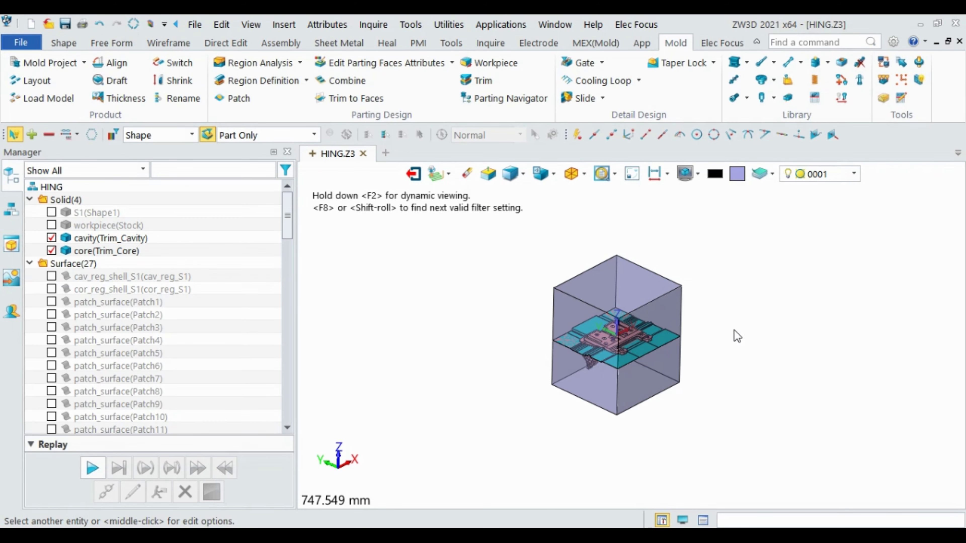
pyautogui.scroll(1, 673, 324)
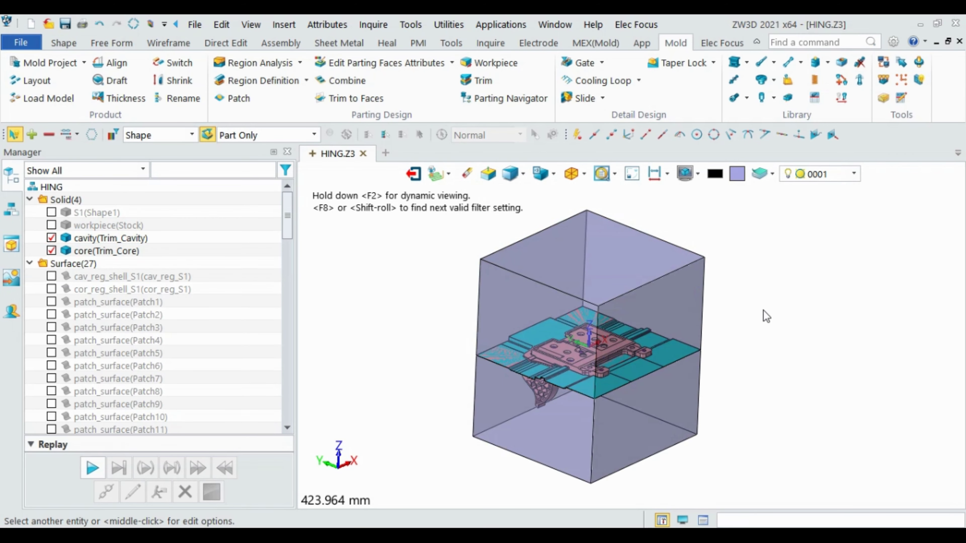